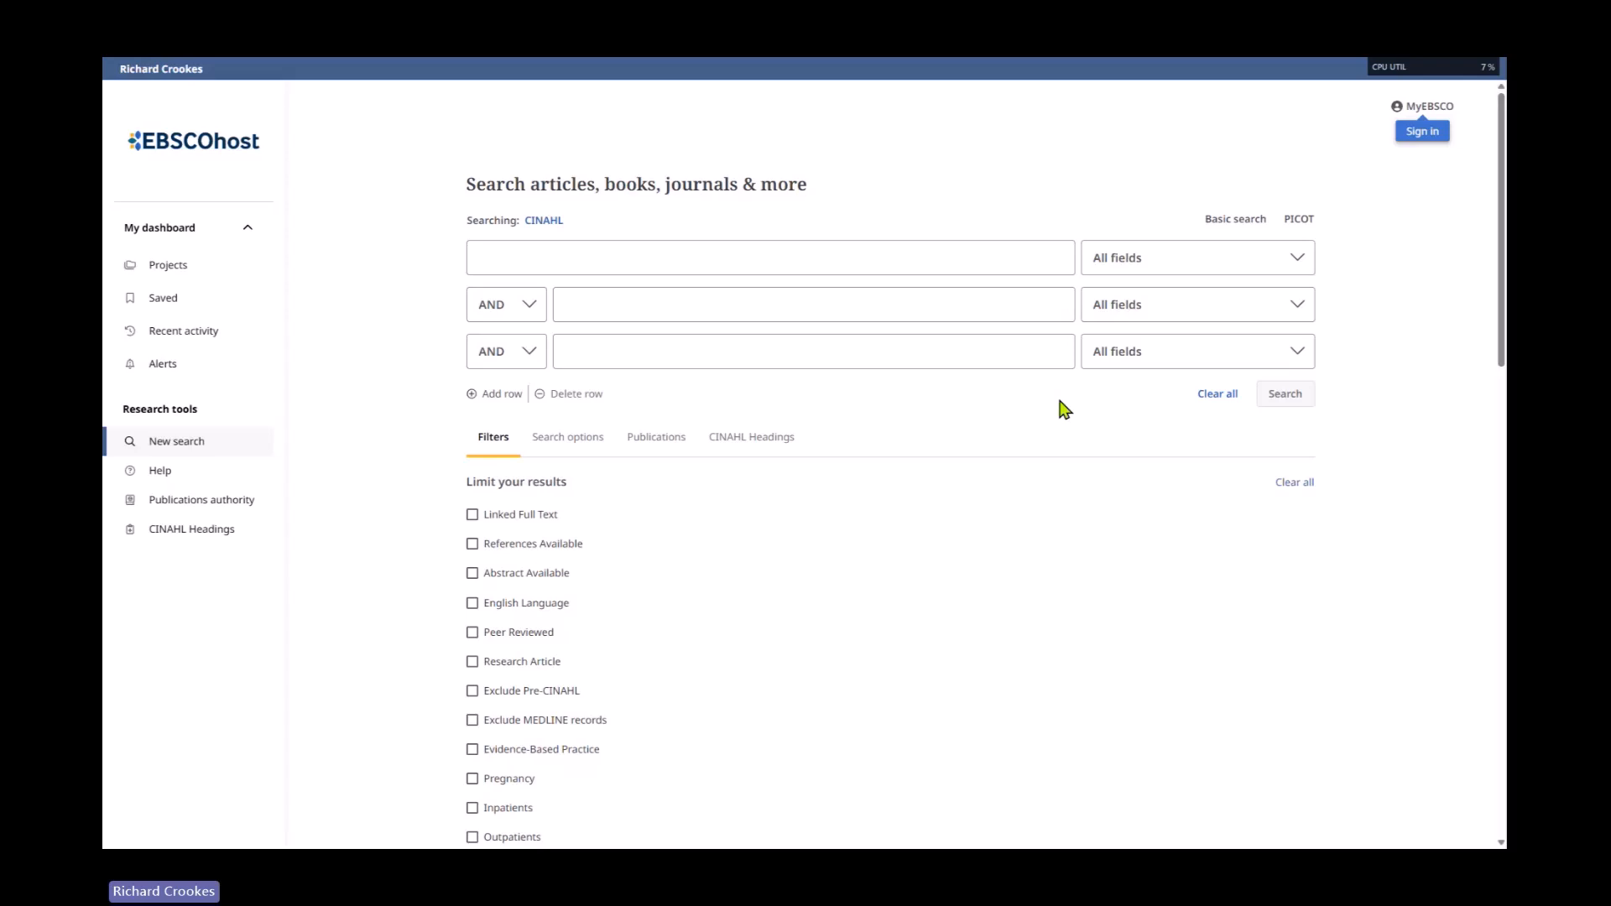
- View the basic search page and return to the advanced search
{"action": "left_click", "coordinate": [1251, 221]}
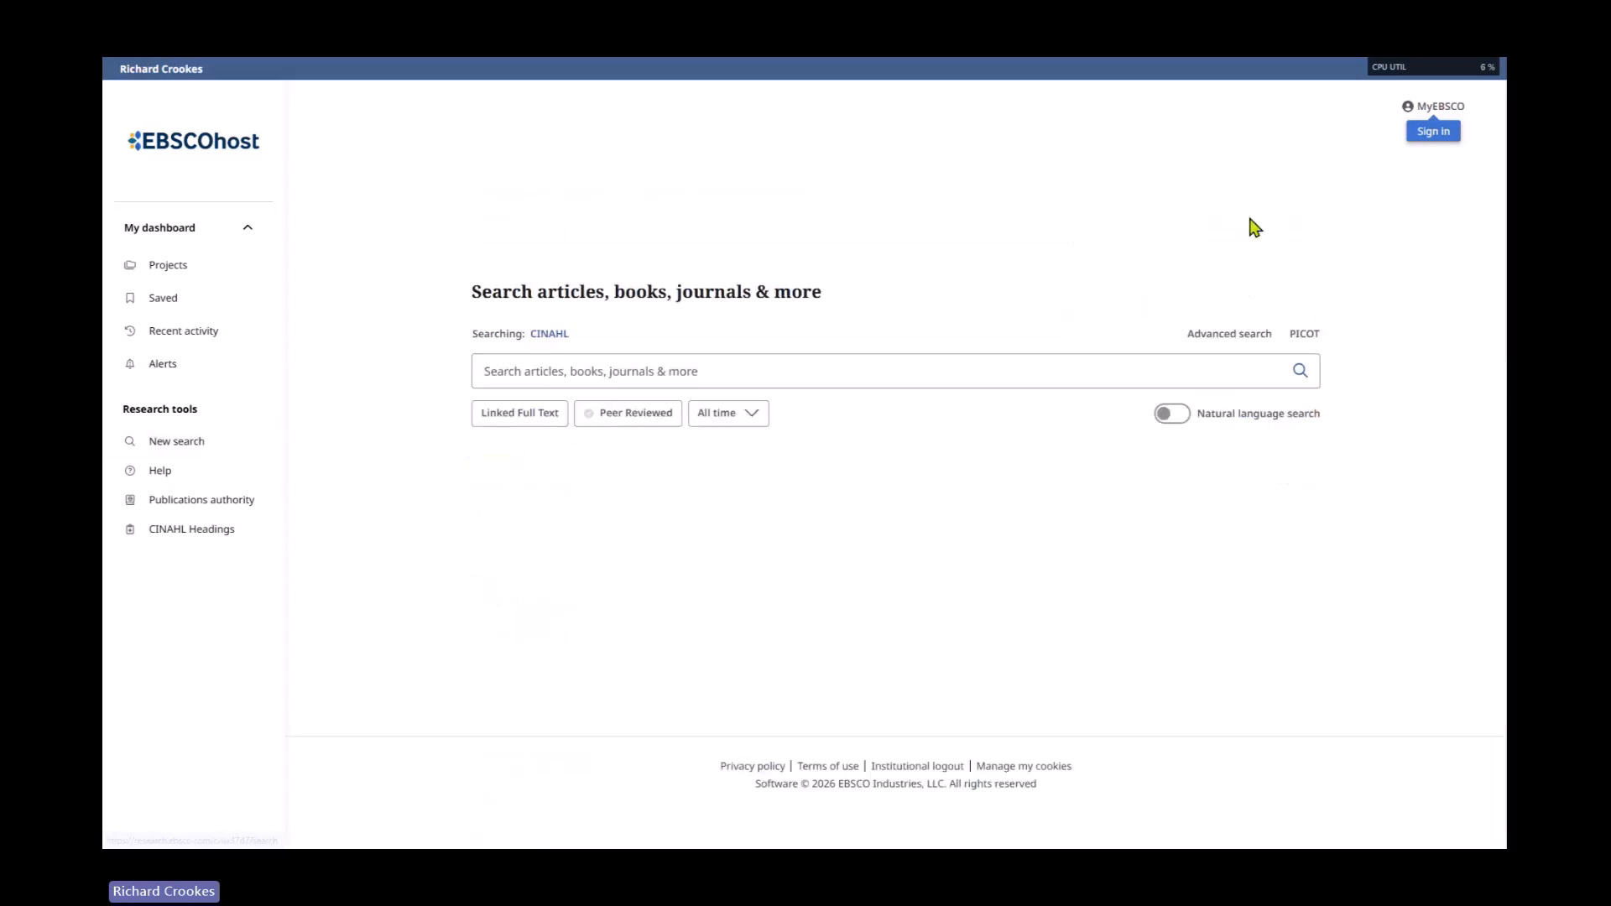
{"action": "left_click", "coordinate": [1238, 336]}
- Add six more rows to the advanced search form
{"action": "left_click", "coordinate": [501, 393]}
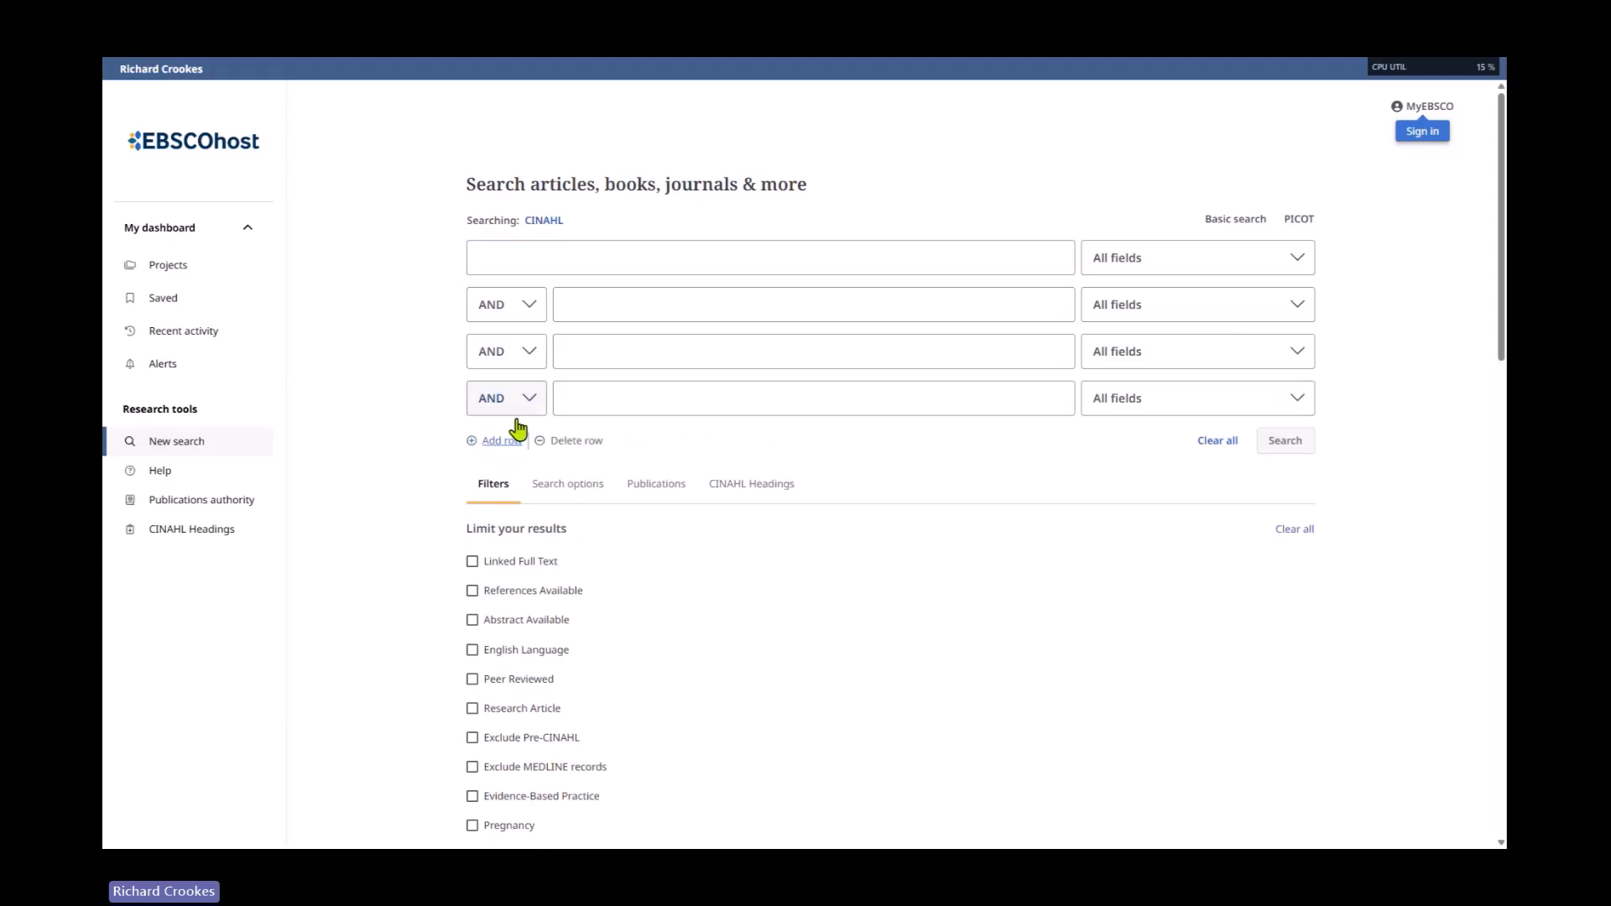
{"action": "left_click", "coordinate": [503, 440]}
{"action": "left_click", "coordinate": [502, 489]}
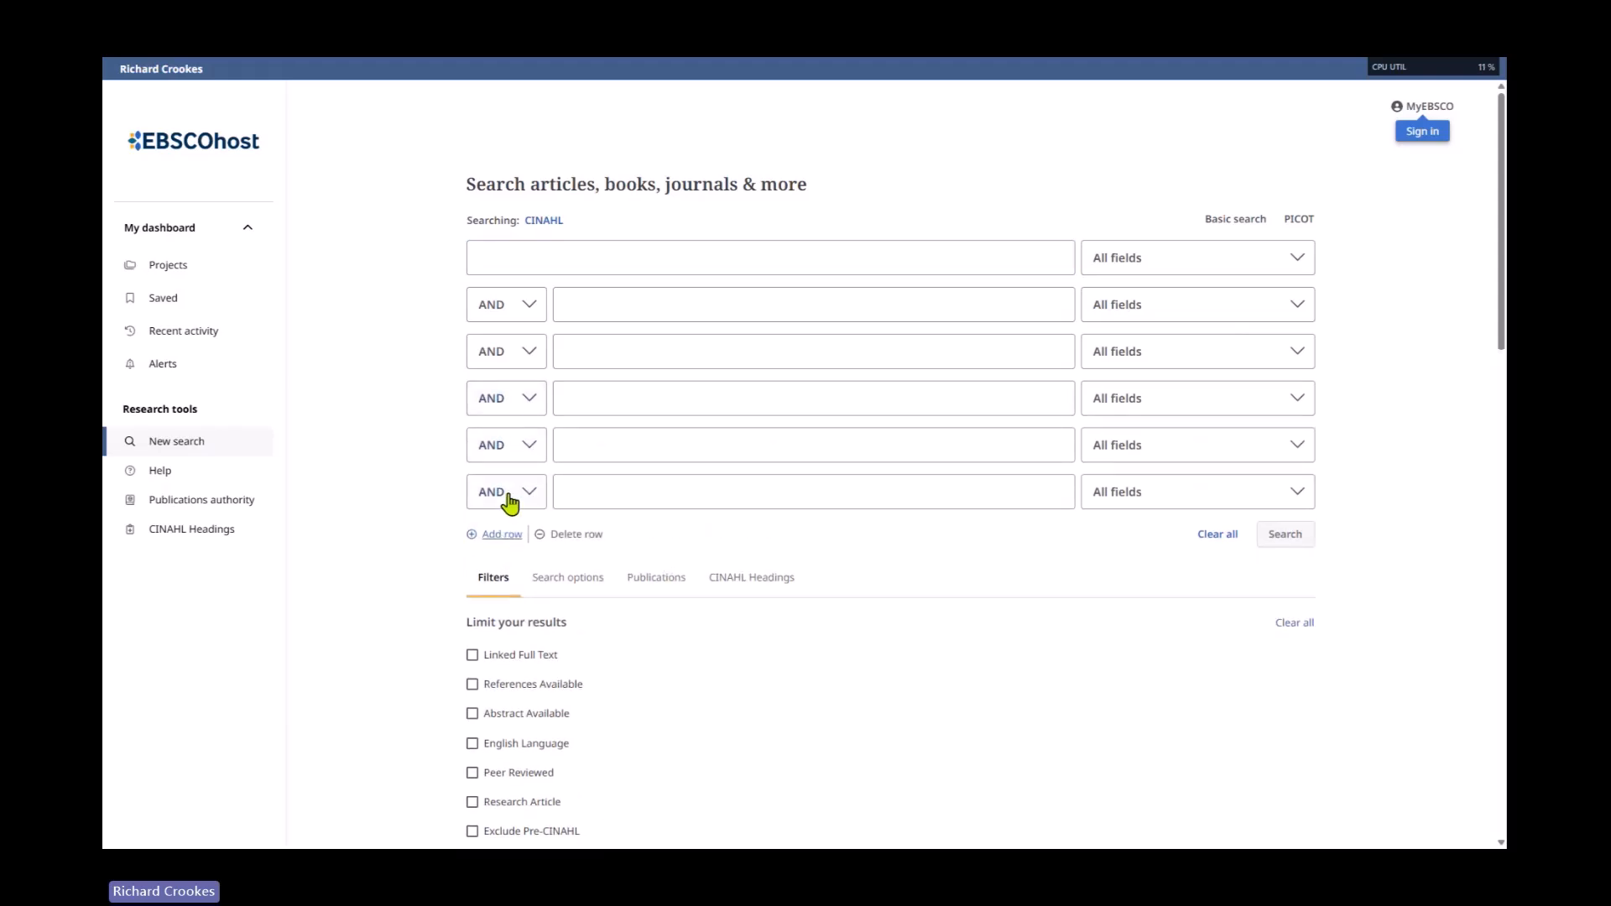
{"action": "left_click", "coordinate": [495, 535]}
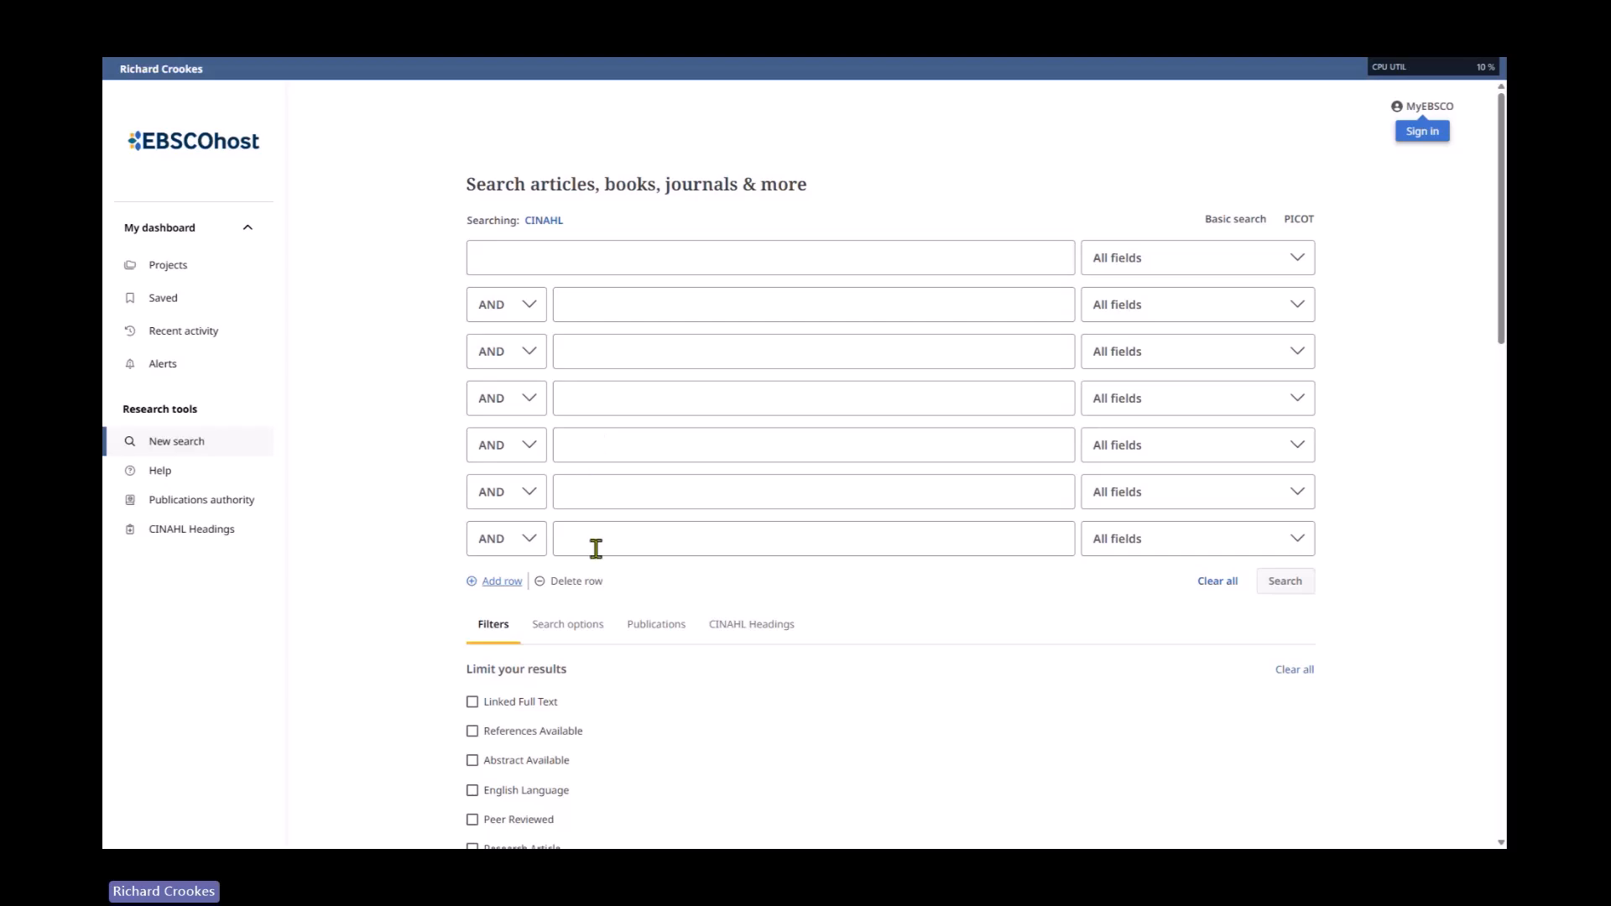
{"action": "left_click", "coordinate": [506, 584]}
{"action": "left_click", "coordinate": [495, 628]}
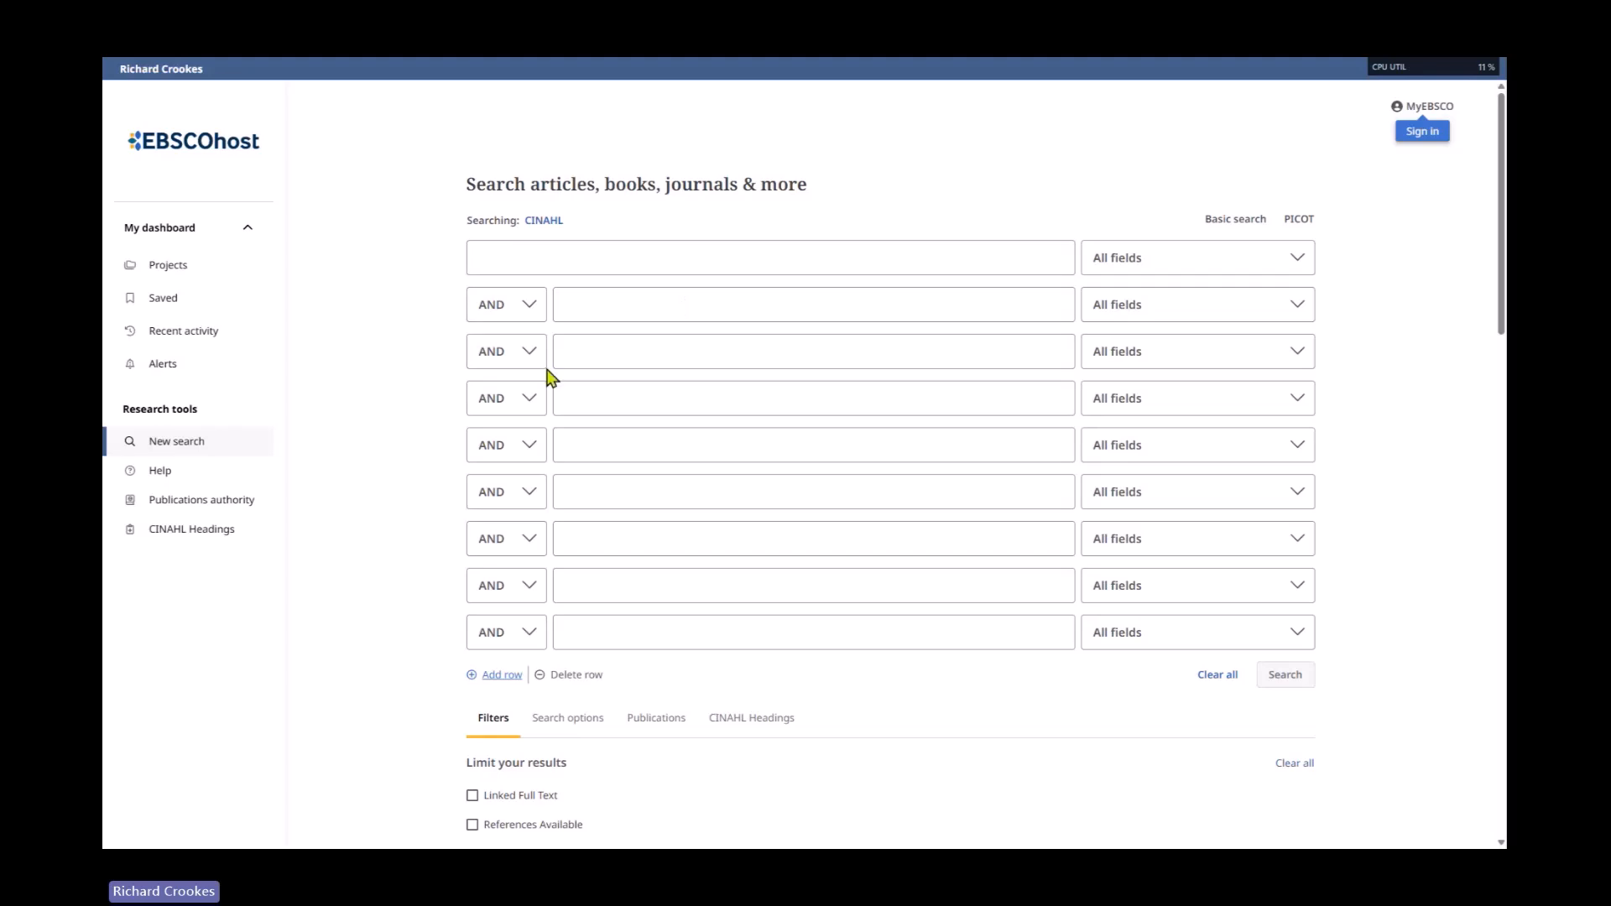
- View the Boolean operator choices of the second search row and the field choices of the first row, leaving both unchanged
{"action": "left_click", "coordinate": [531, 312]}
{"action": "left_click", "coordinate": [531, 312]}
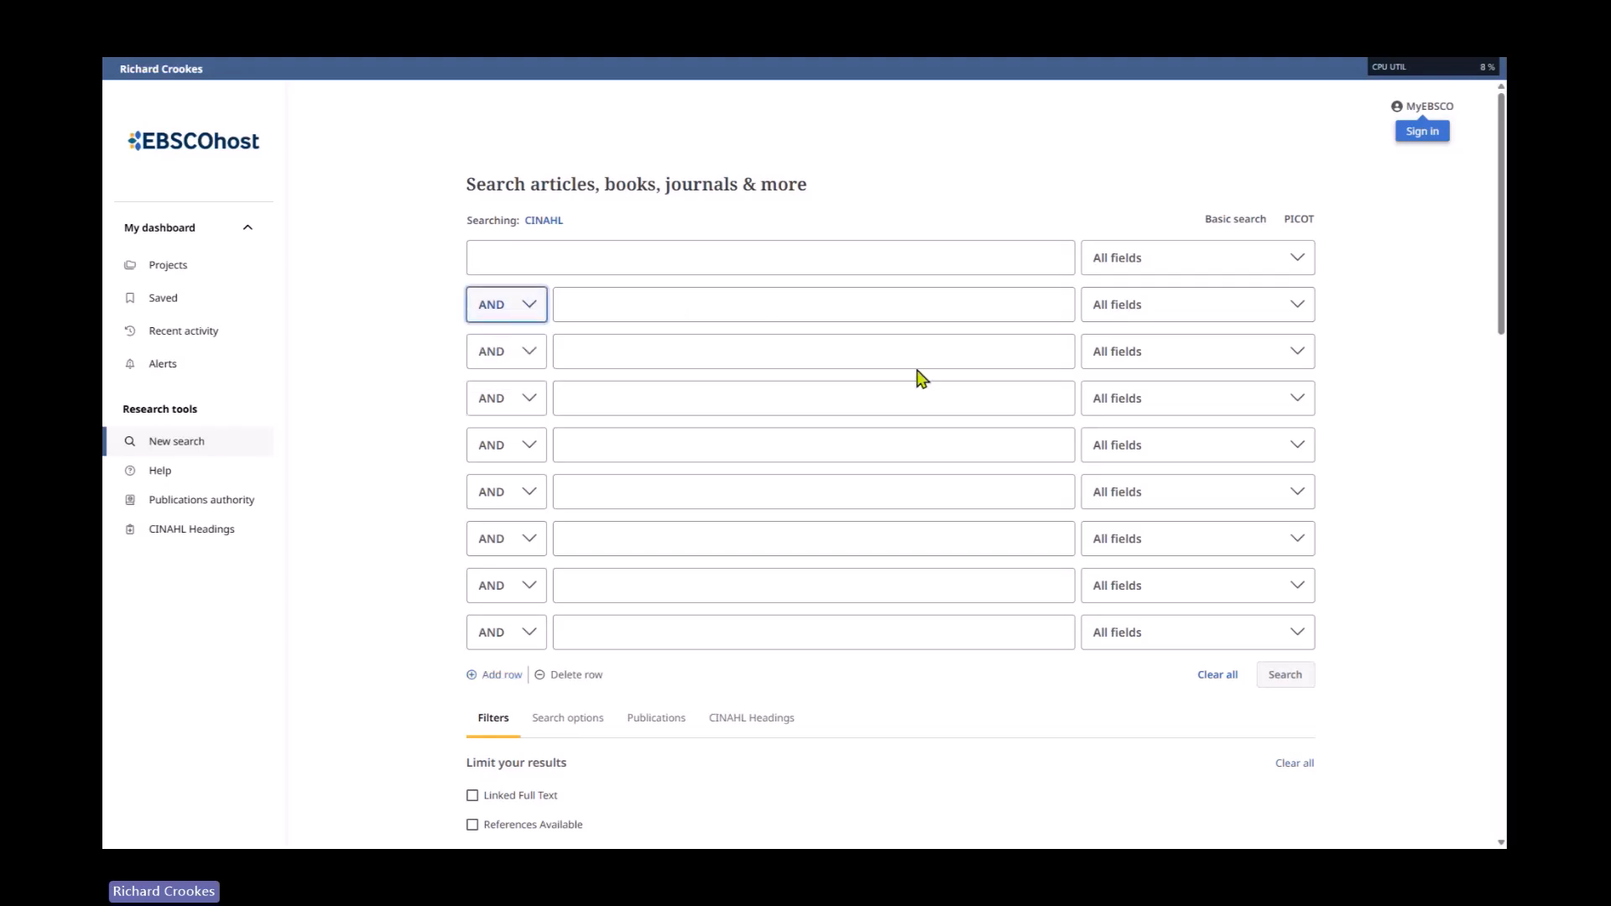
{"action": "left_click", "coordinate": [1175, 263]}
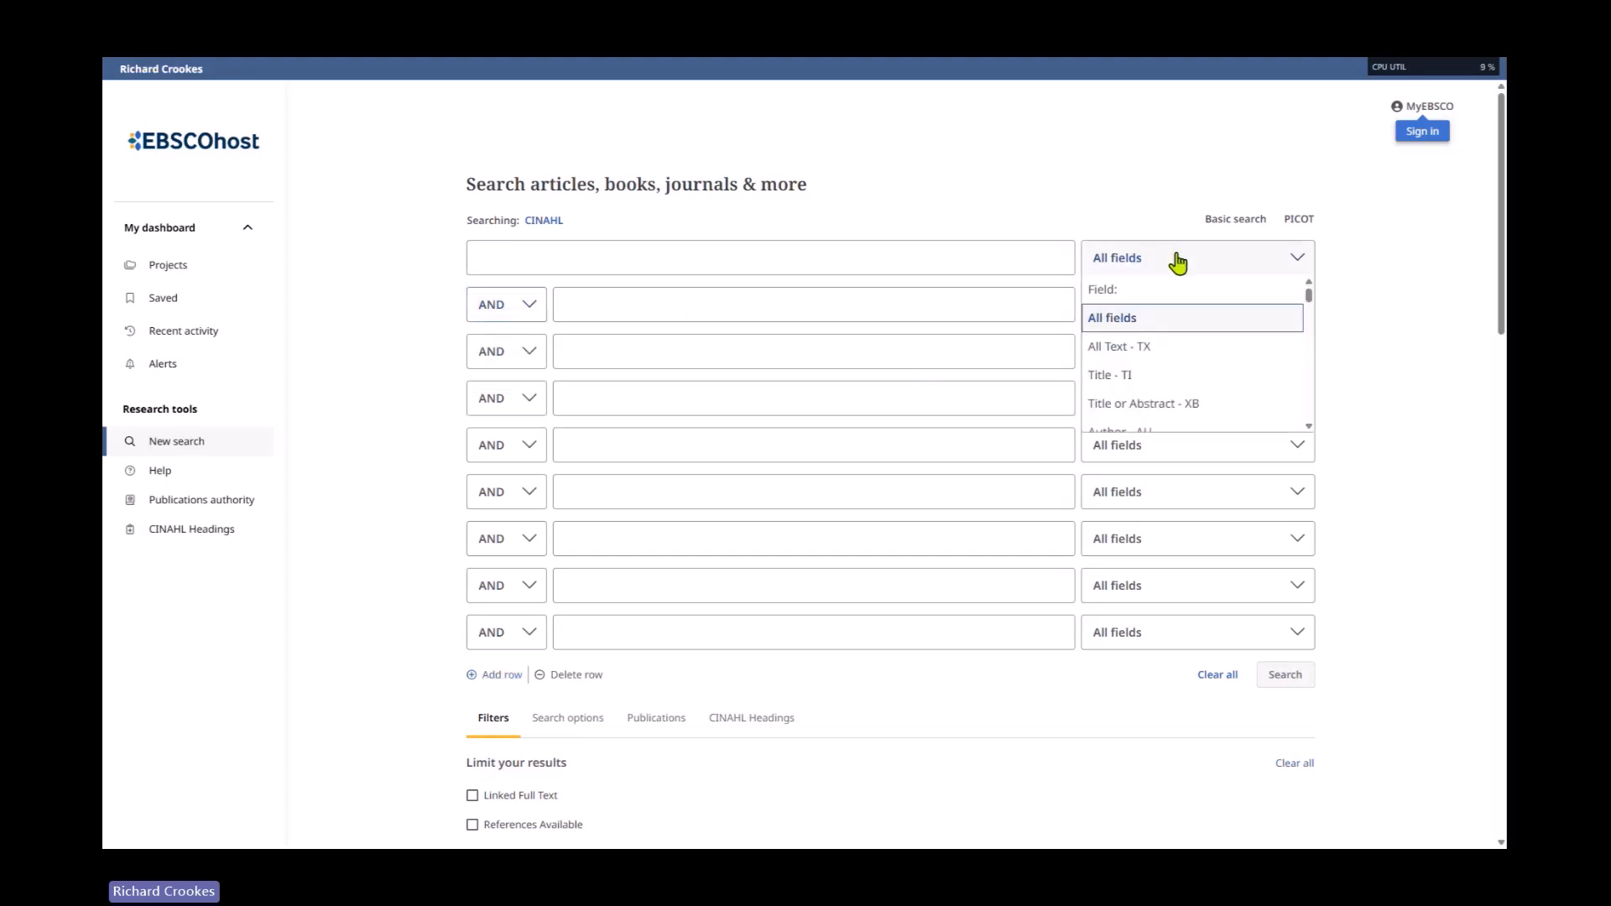
{"action": "left_click", "coordinate": [1047, 216]}
- Delete the six extra rows so the advanced search form has three rows
{"action": "left_click", "coordinate": [576, 675]}
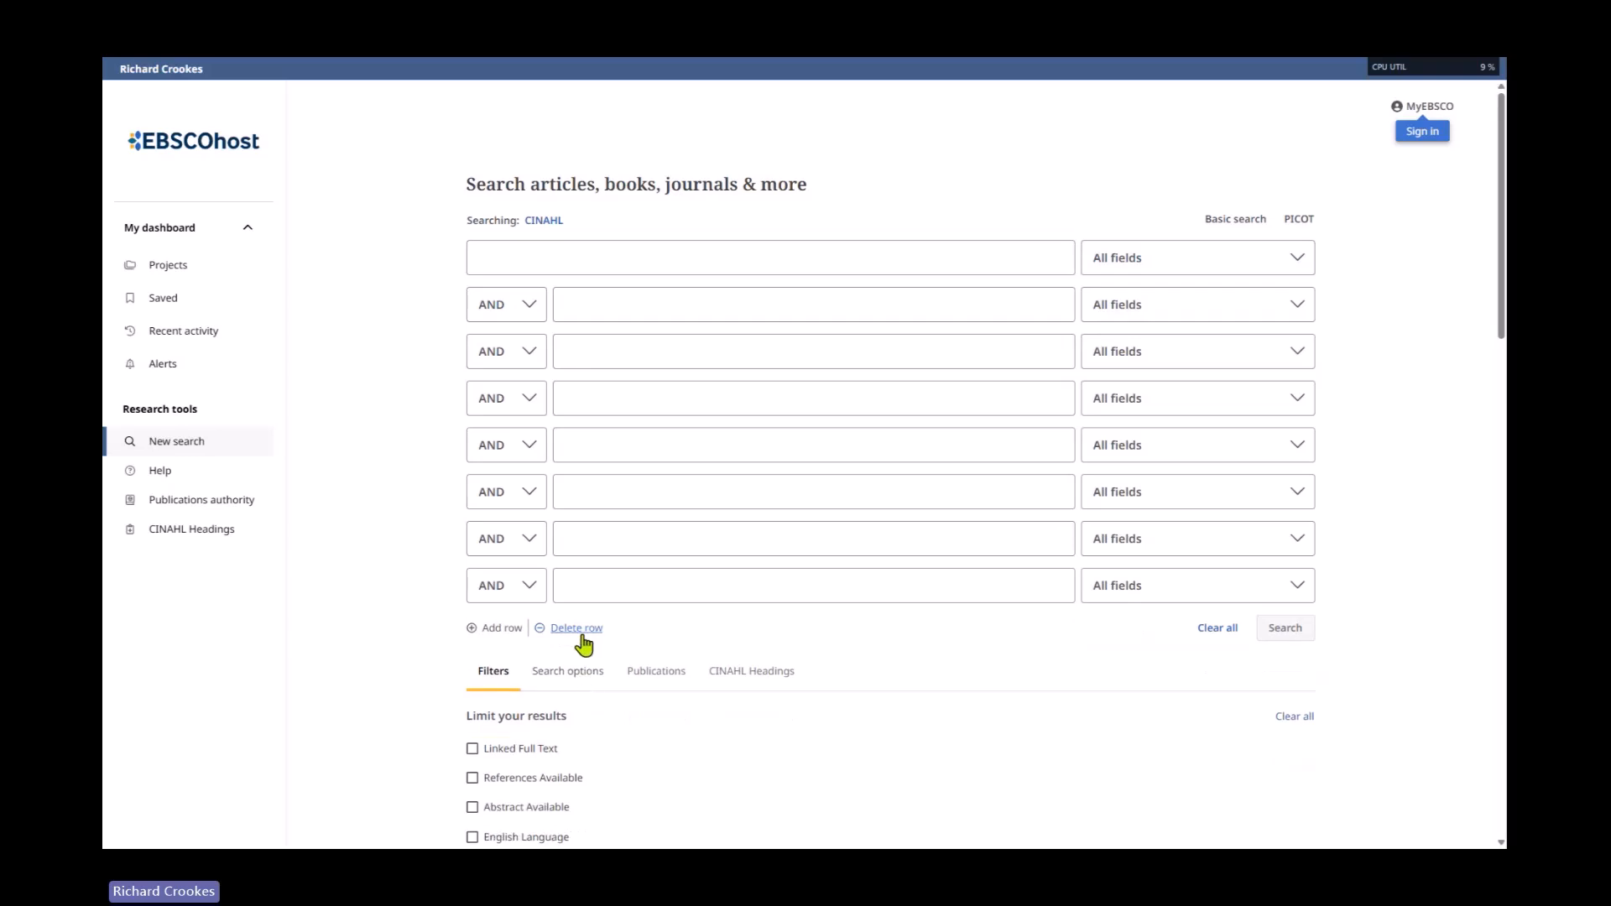
{"action": "left_click", "coordinate": [578, 631]}
{"action": "left_click", "coordinate": [581, 583]}
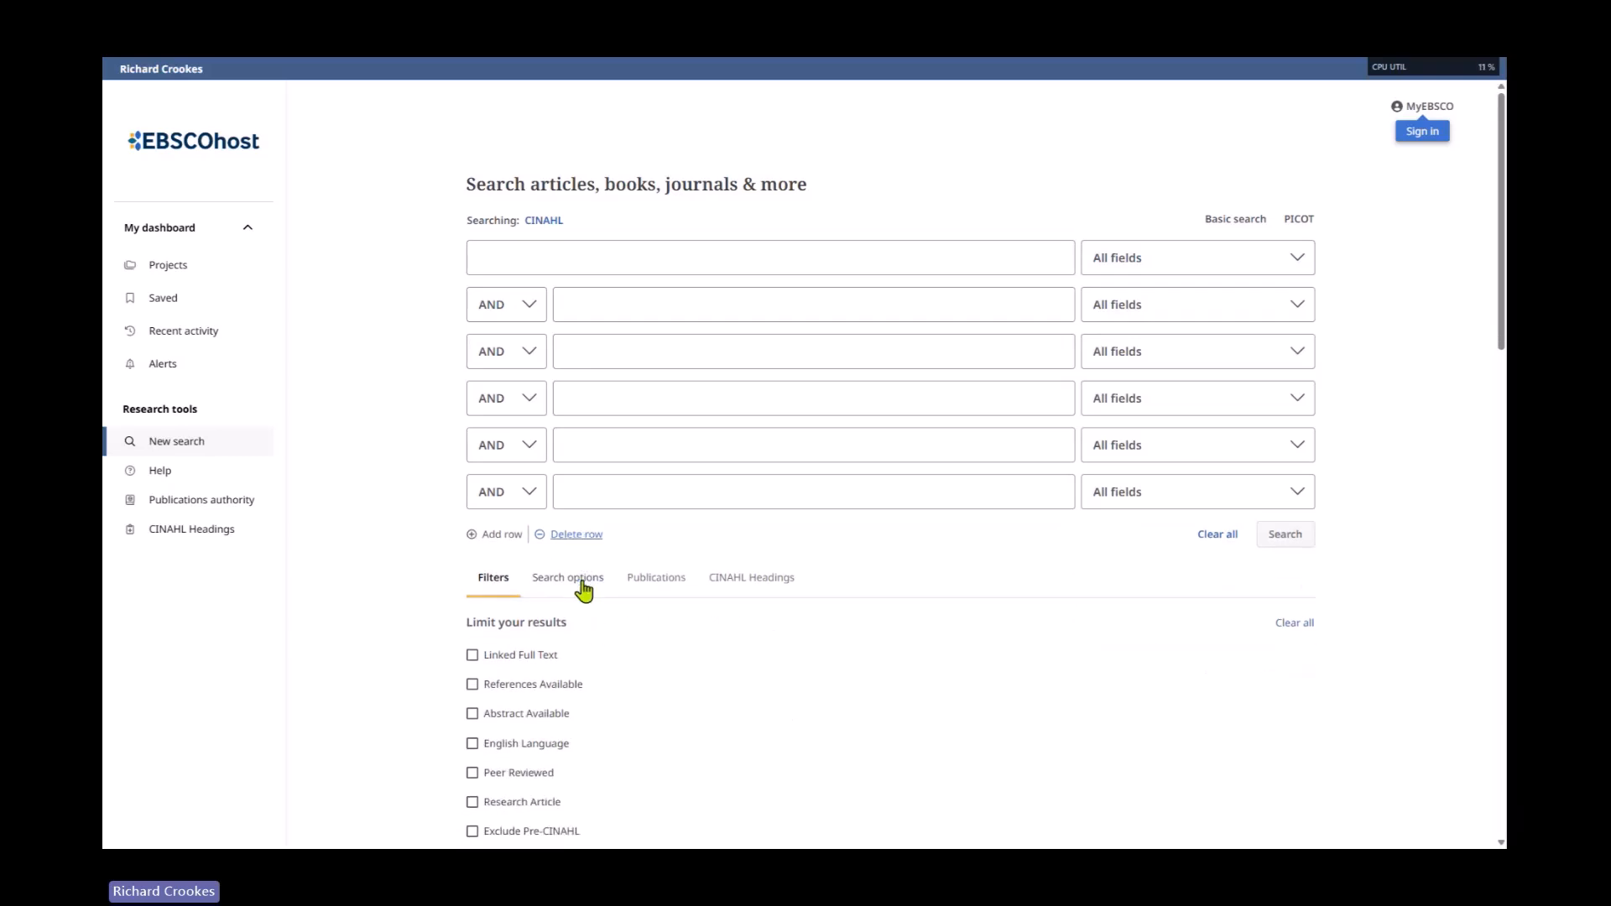
{"action": "left_click", "coordinate": [575, 536]}
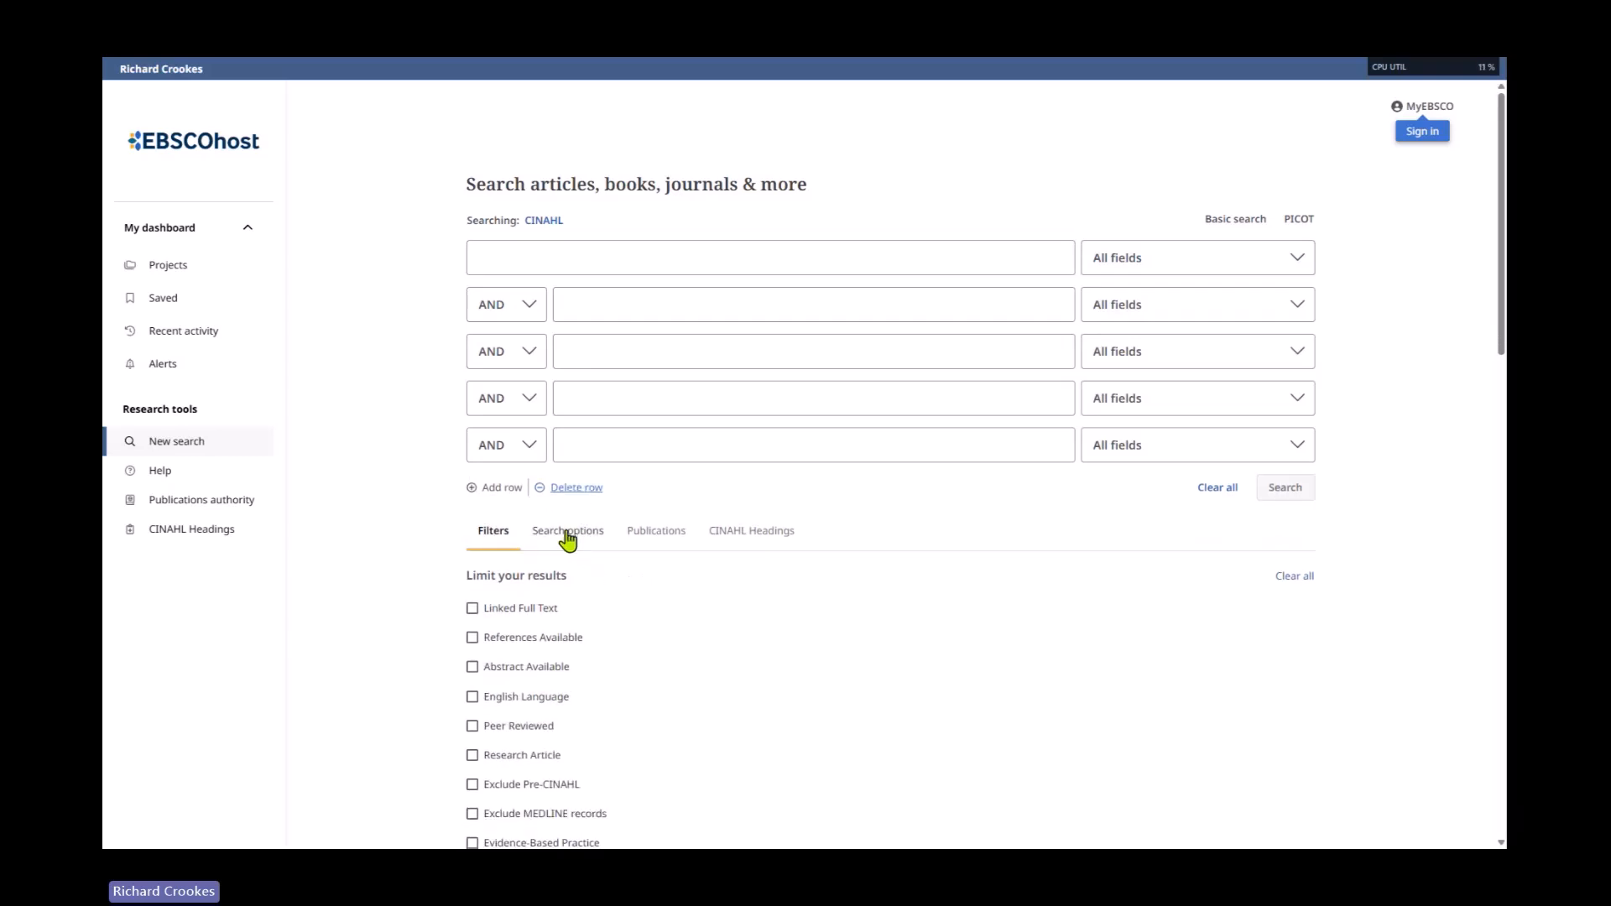
{"action": "left_click", "coordinate": [576, 488]}
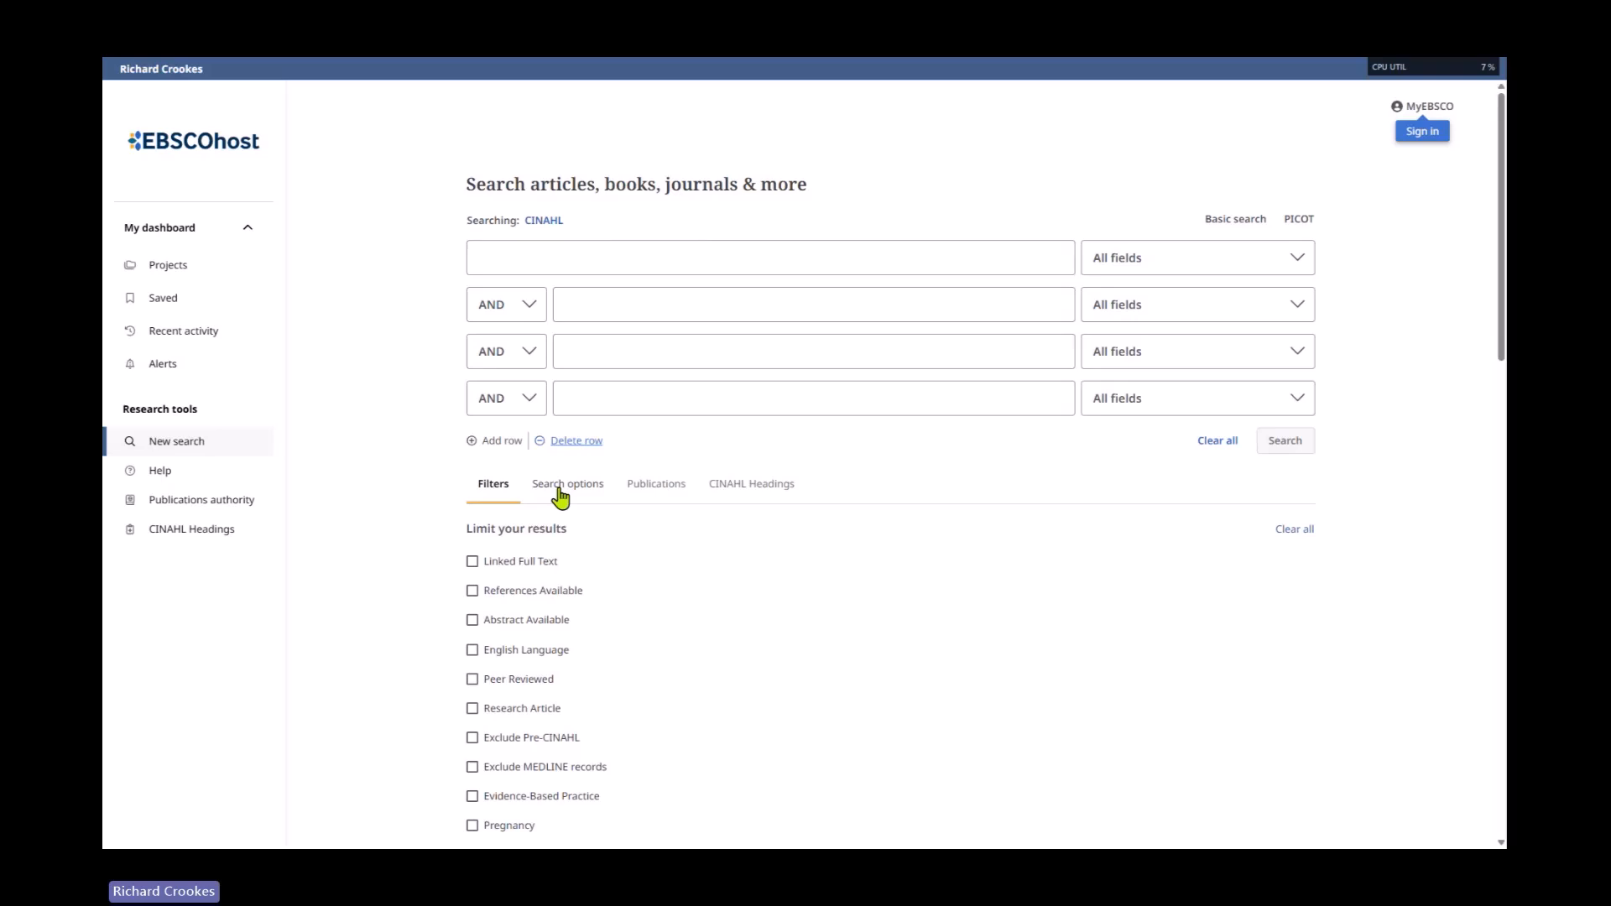
{"action": "left_click", "coordinate": [576, 440]}
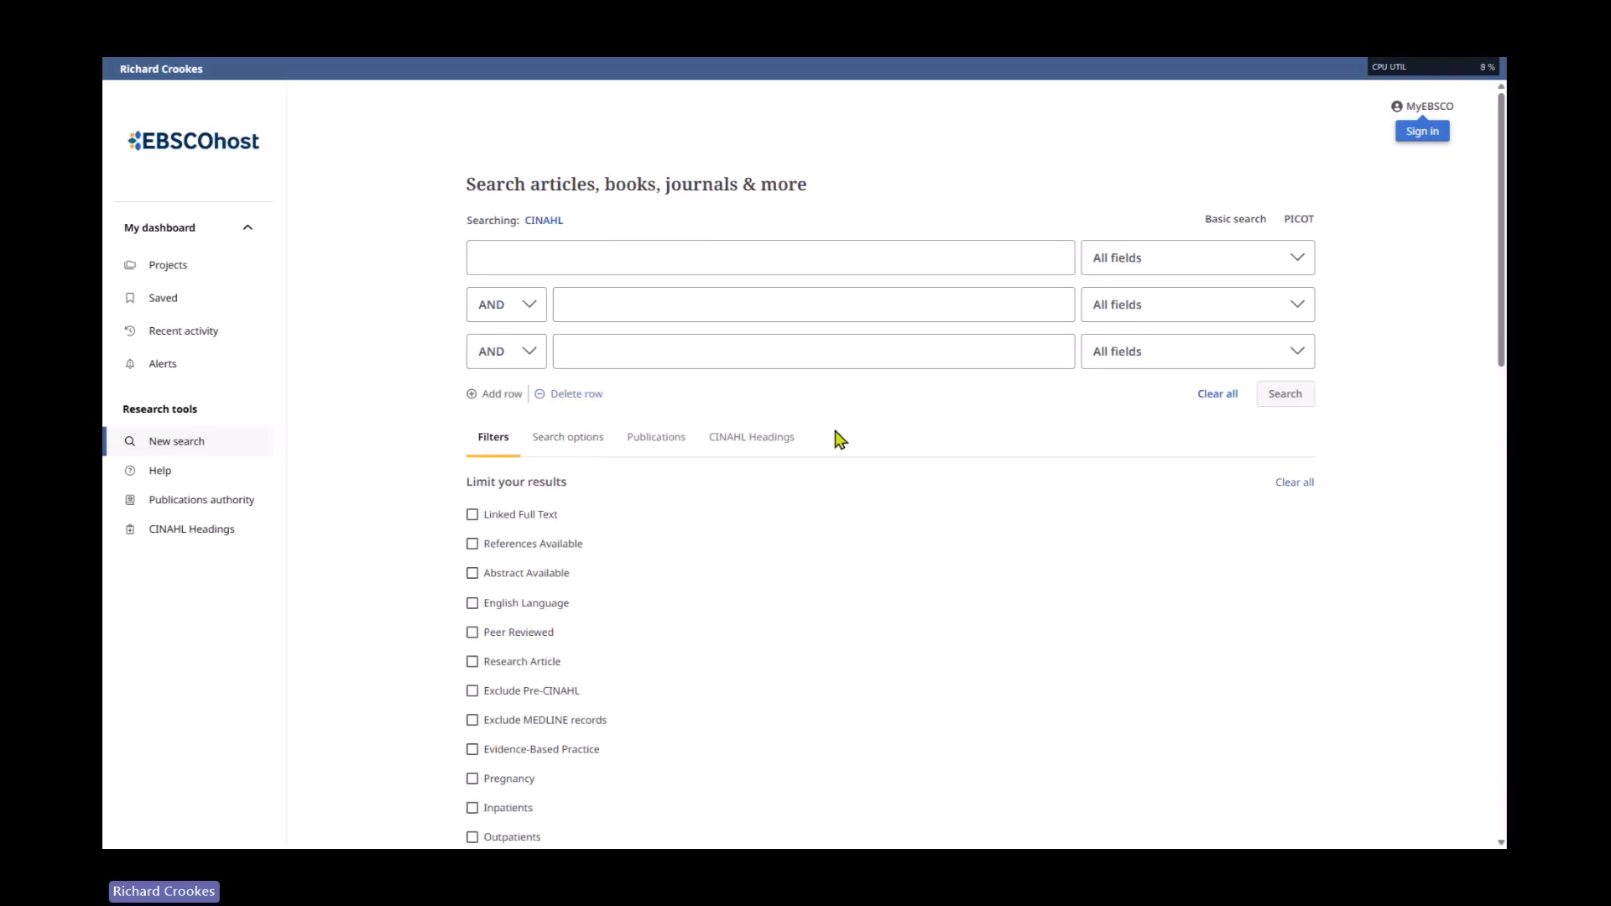
- Review the search modes and expanders, read the EBSCO Connect article on search modes, and return to the advanced search page
{"action": "left_click", "coordinate": [573, 446]}
{"action": "scroll", "coordinate": [989, 514], "scroll_direction": "down", "scroll_amount": 2}
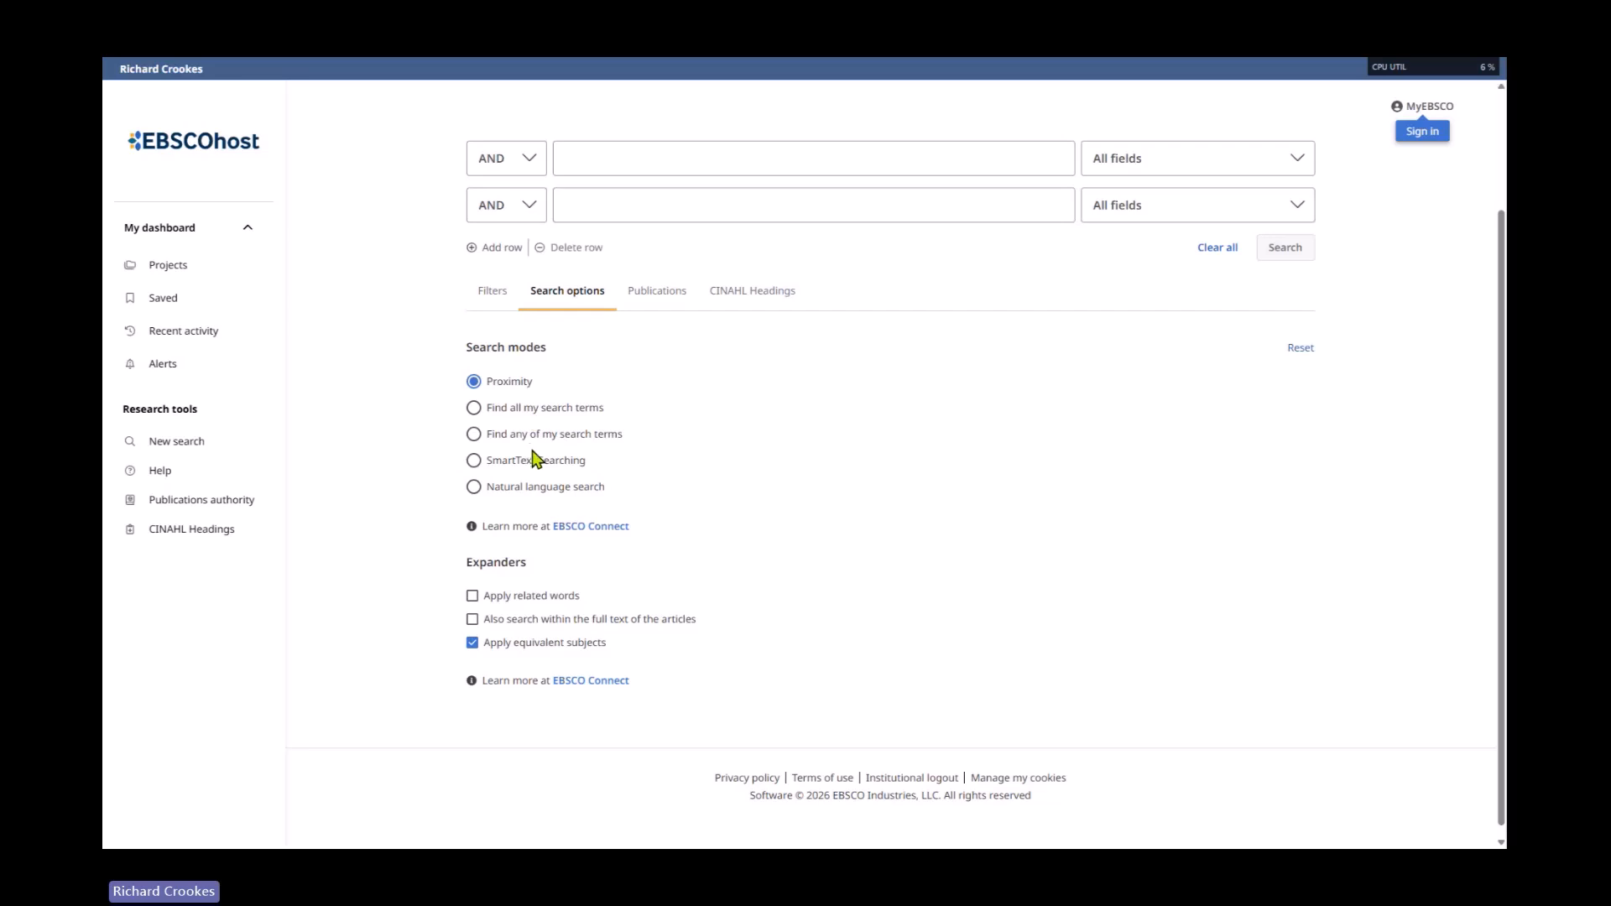
{"action": "left_click", "coordinate": [594, 529]}
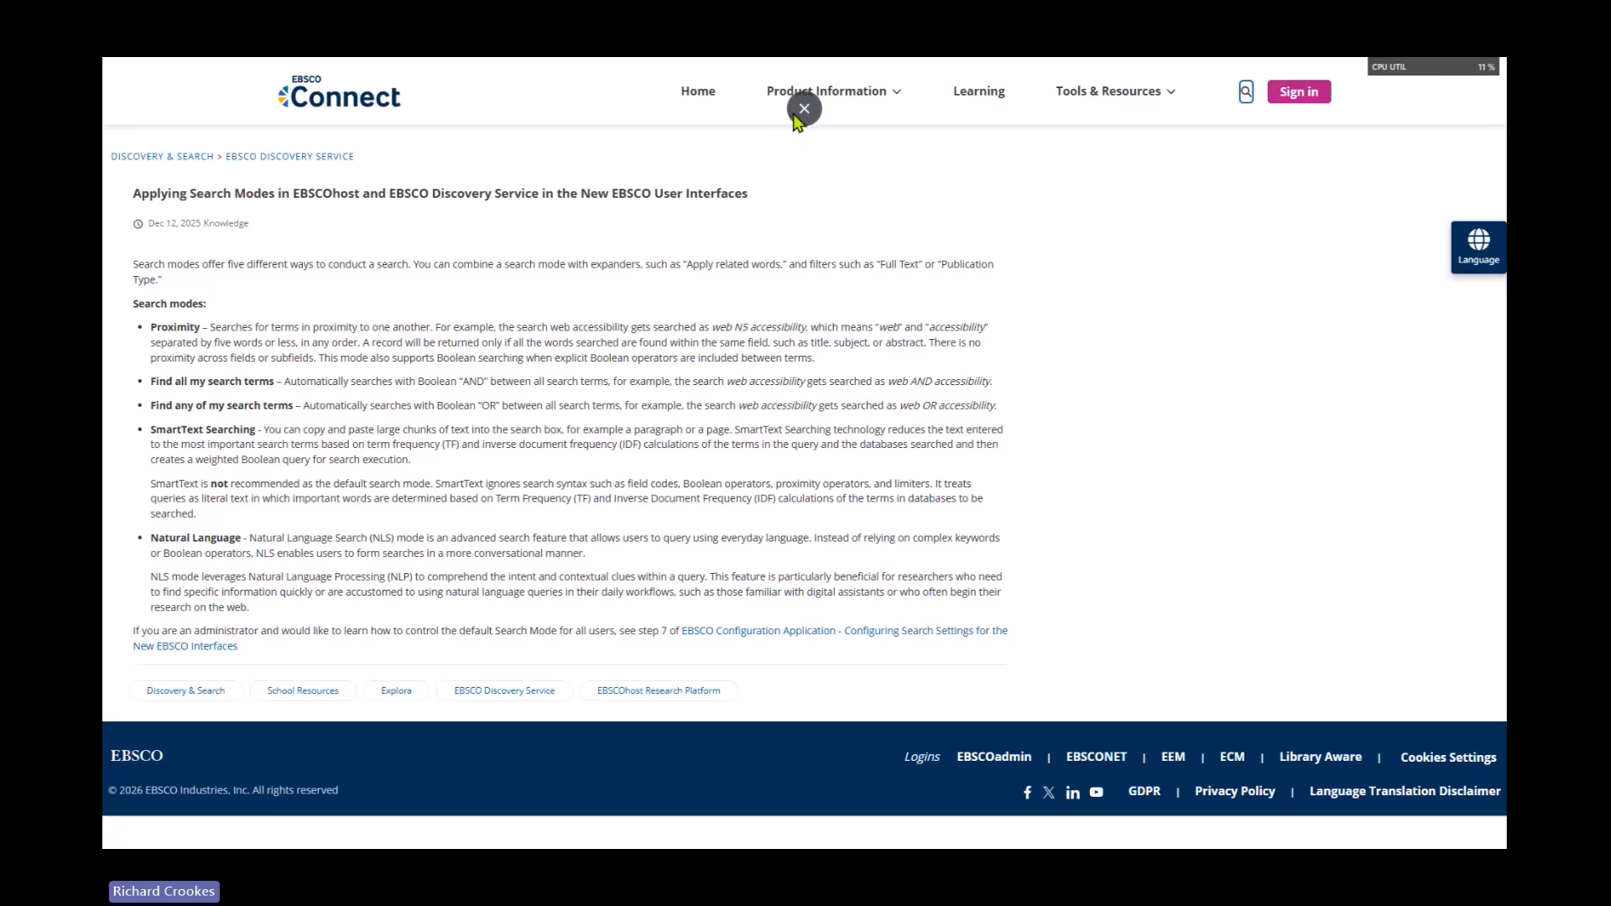
{"action": "left_click", "coordinate": [801, 111]}
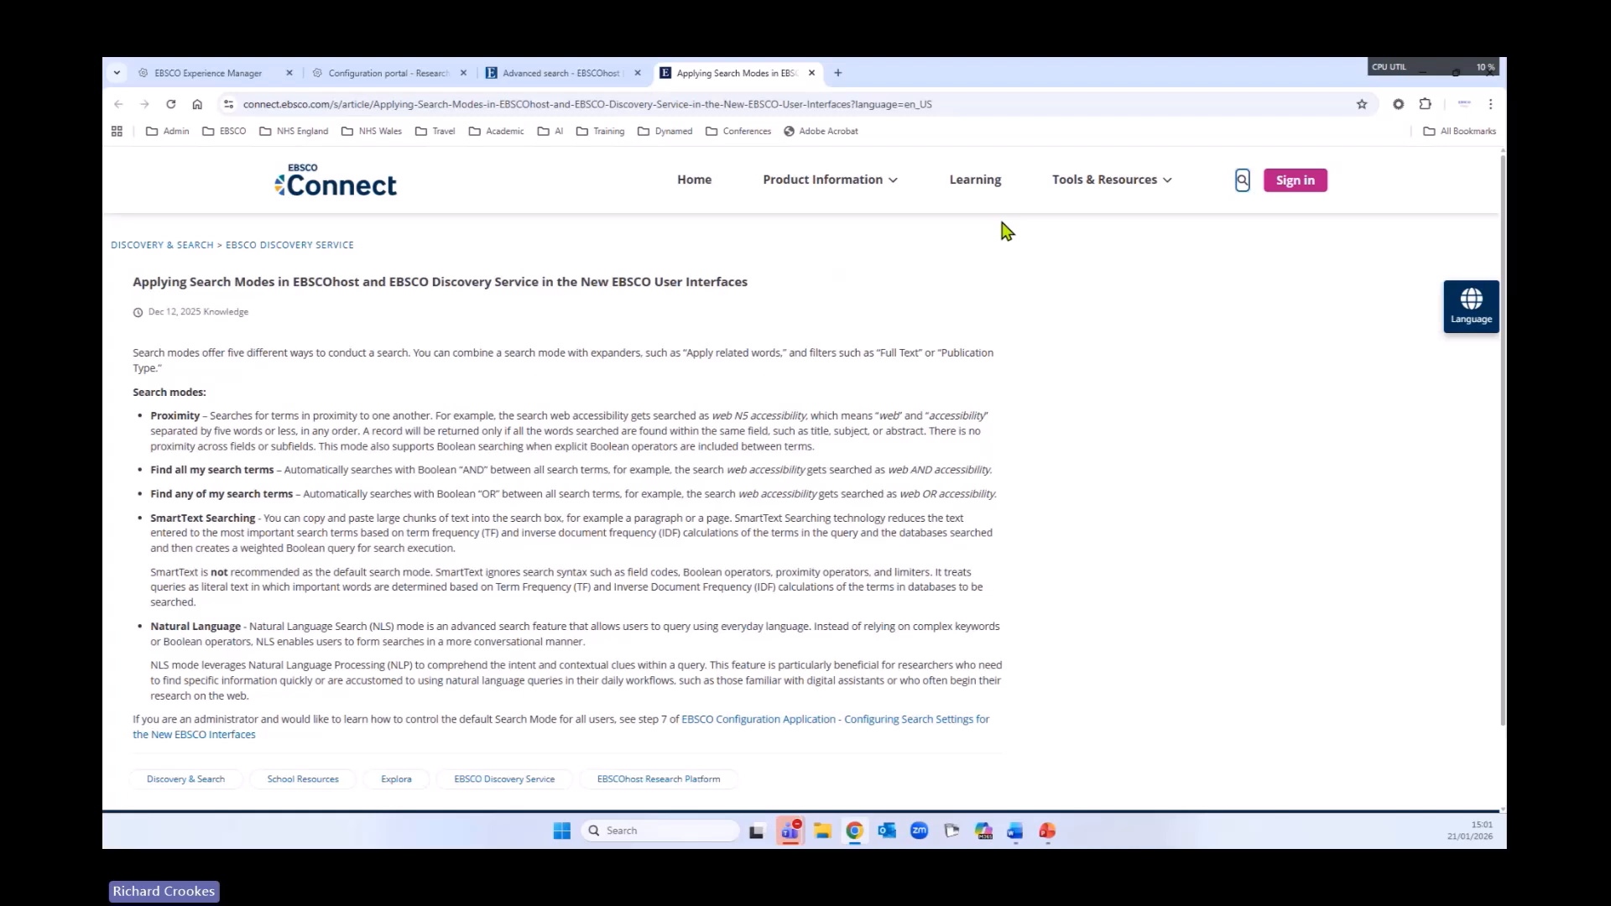
{"action": "left_click", "coordinate": [560, 75]}
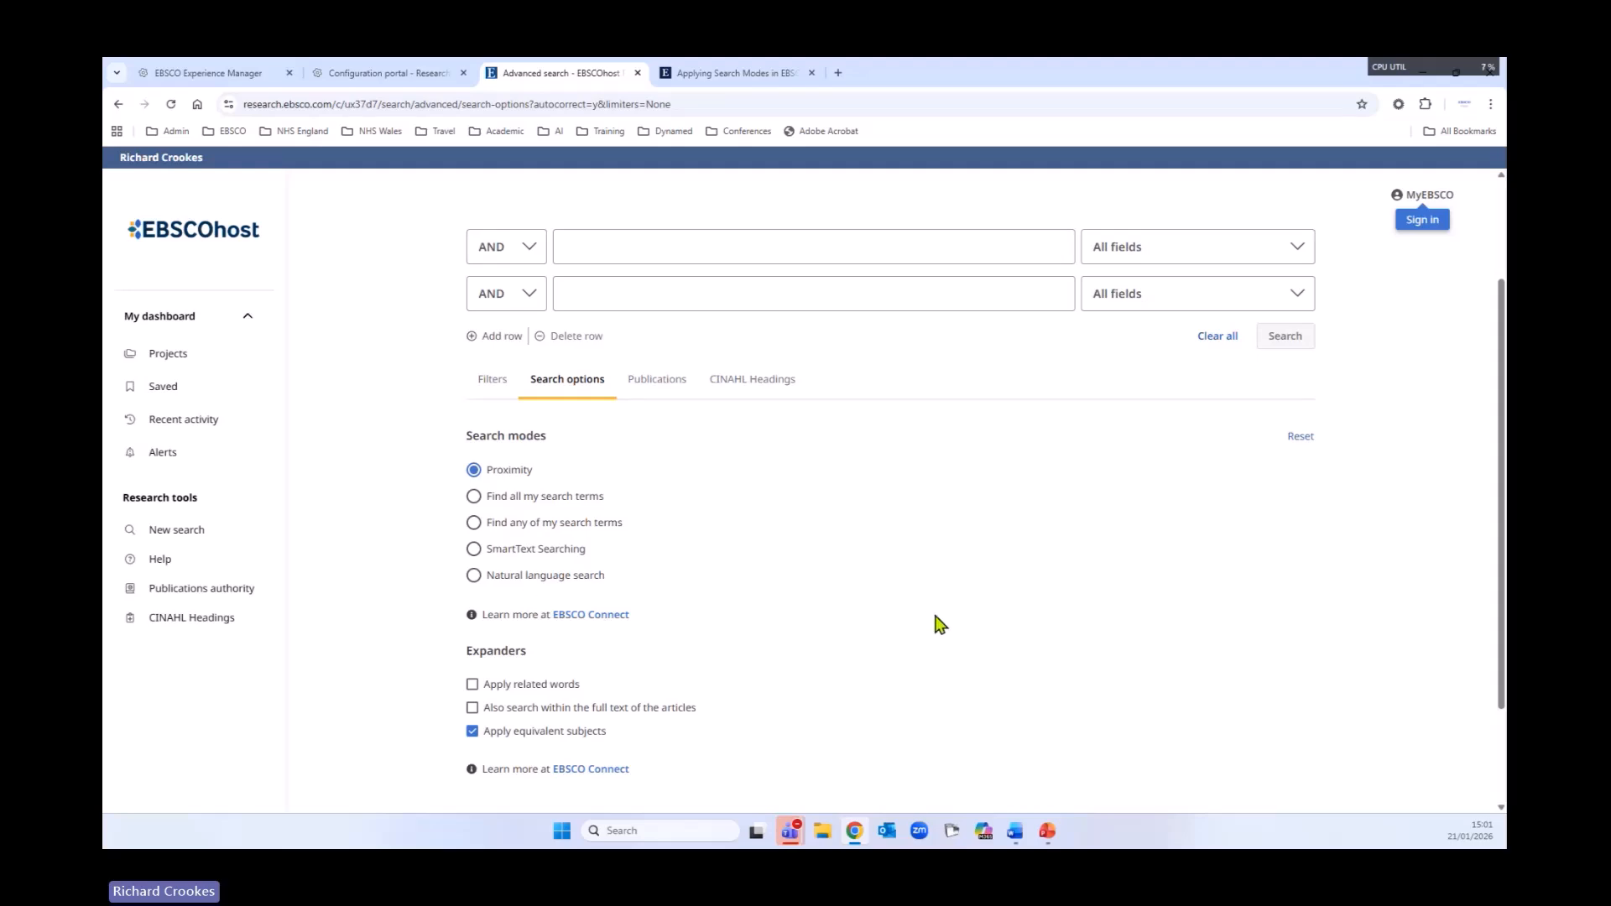
- Return to the search filters and view the field choices for the first search row without selecting one
{"action": "scroll", "coordinate": [936, 624], "scroll_direction": "up", "scroll_amount": 2}
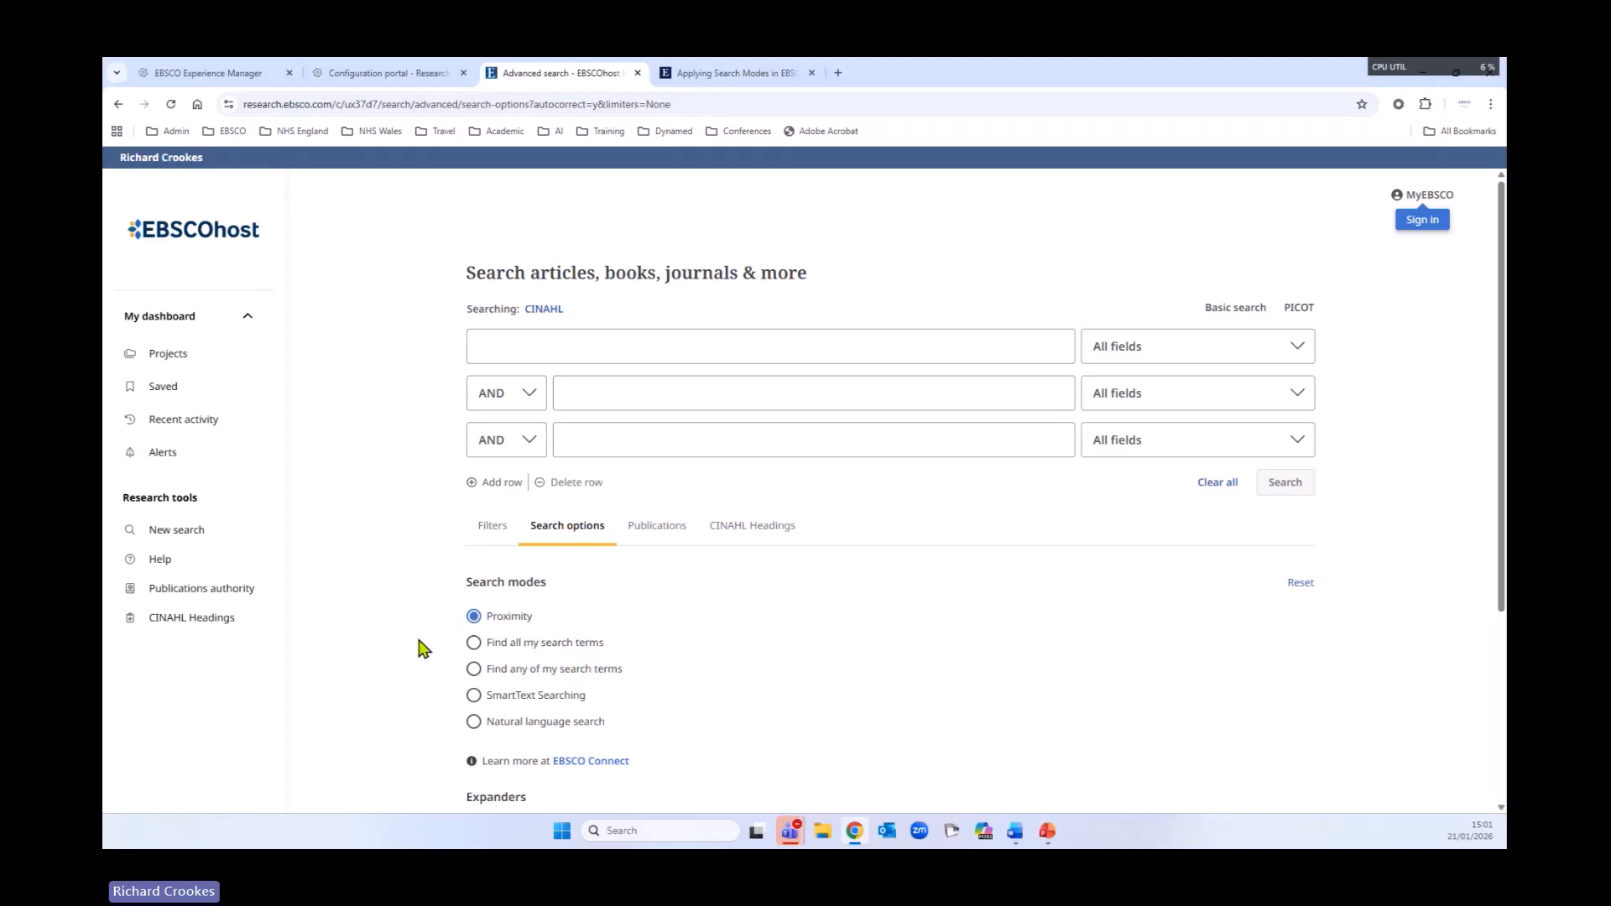
{"action": "left_click", "coordinate": [500, 535]}
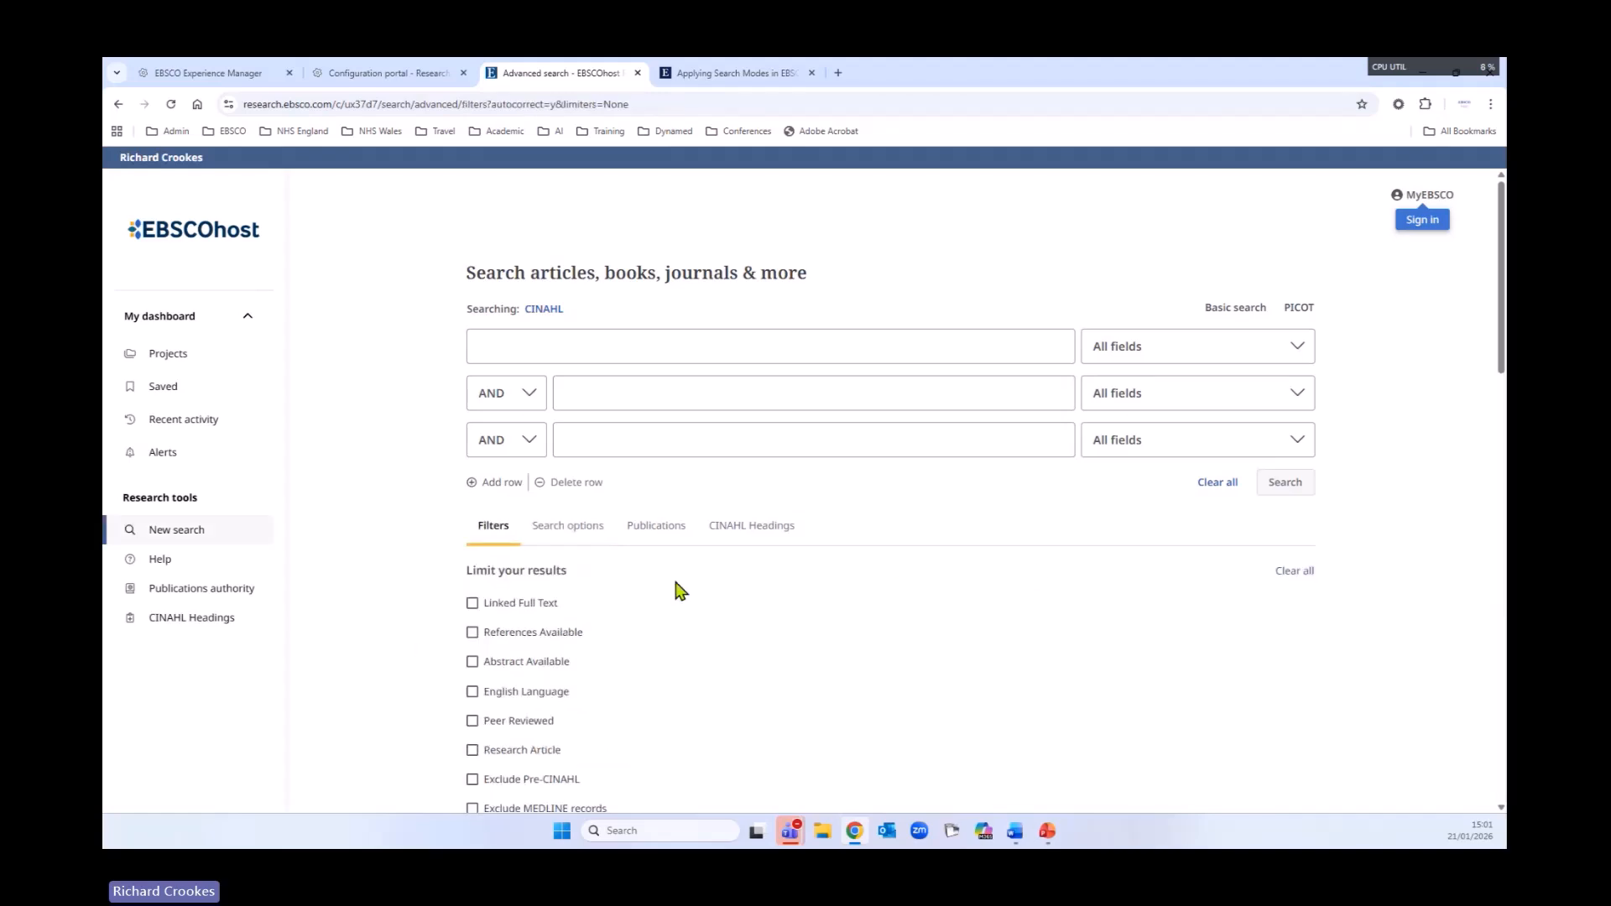
{"action": "left_click", "coordinate": [1204, 348]}
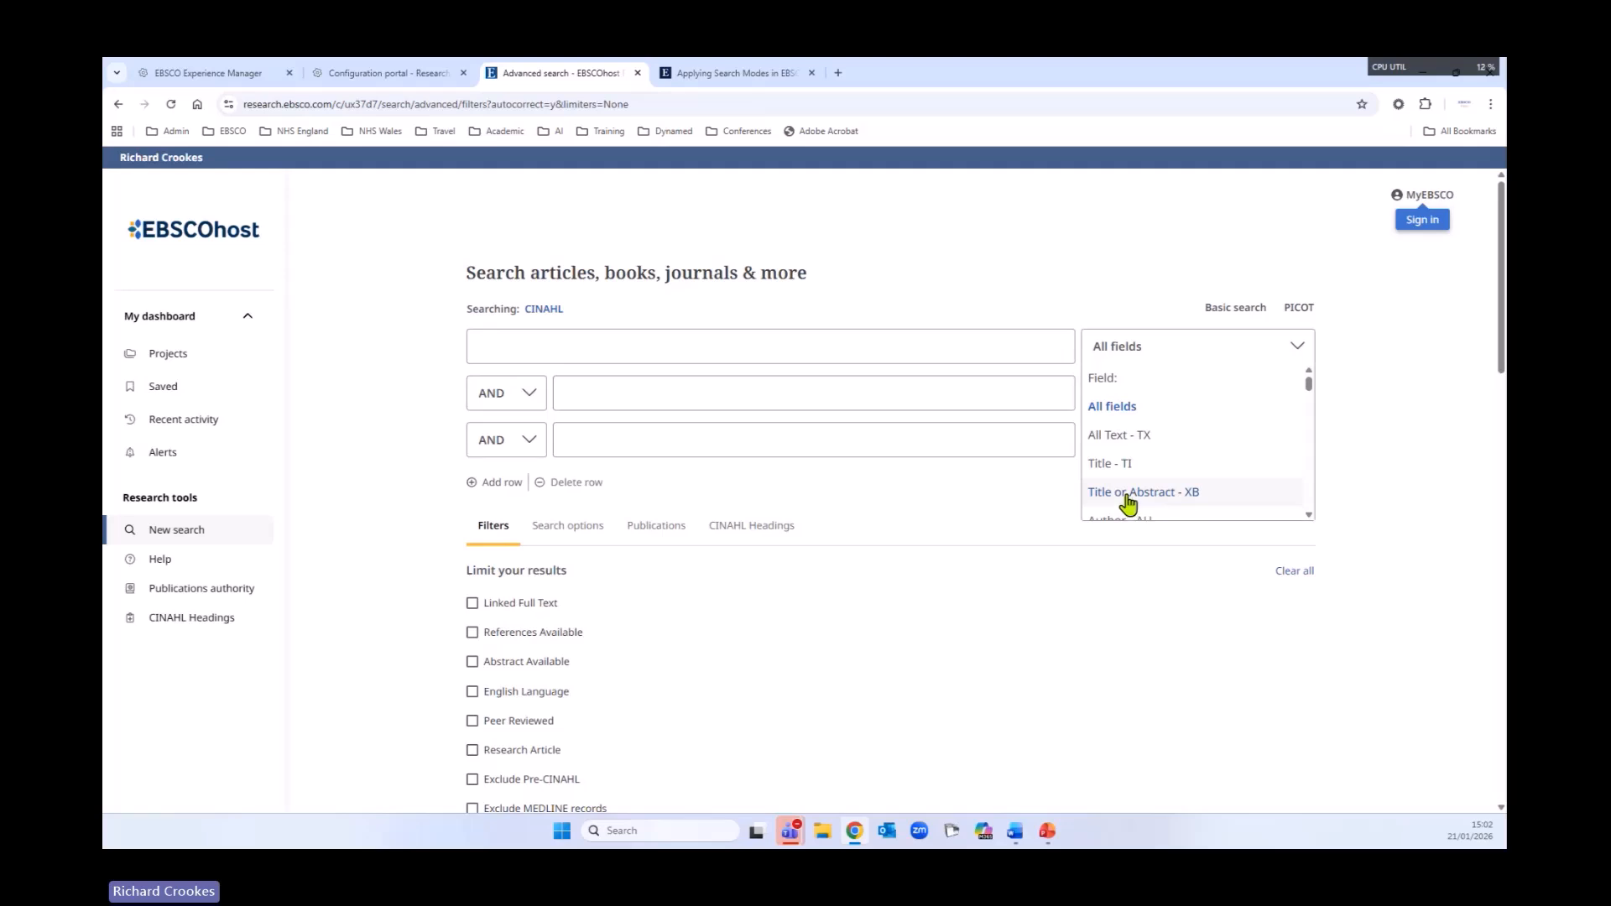
{"action": "left_click", "coordinate": [1403, 461]}
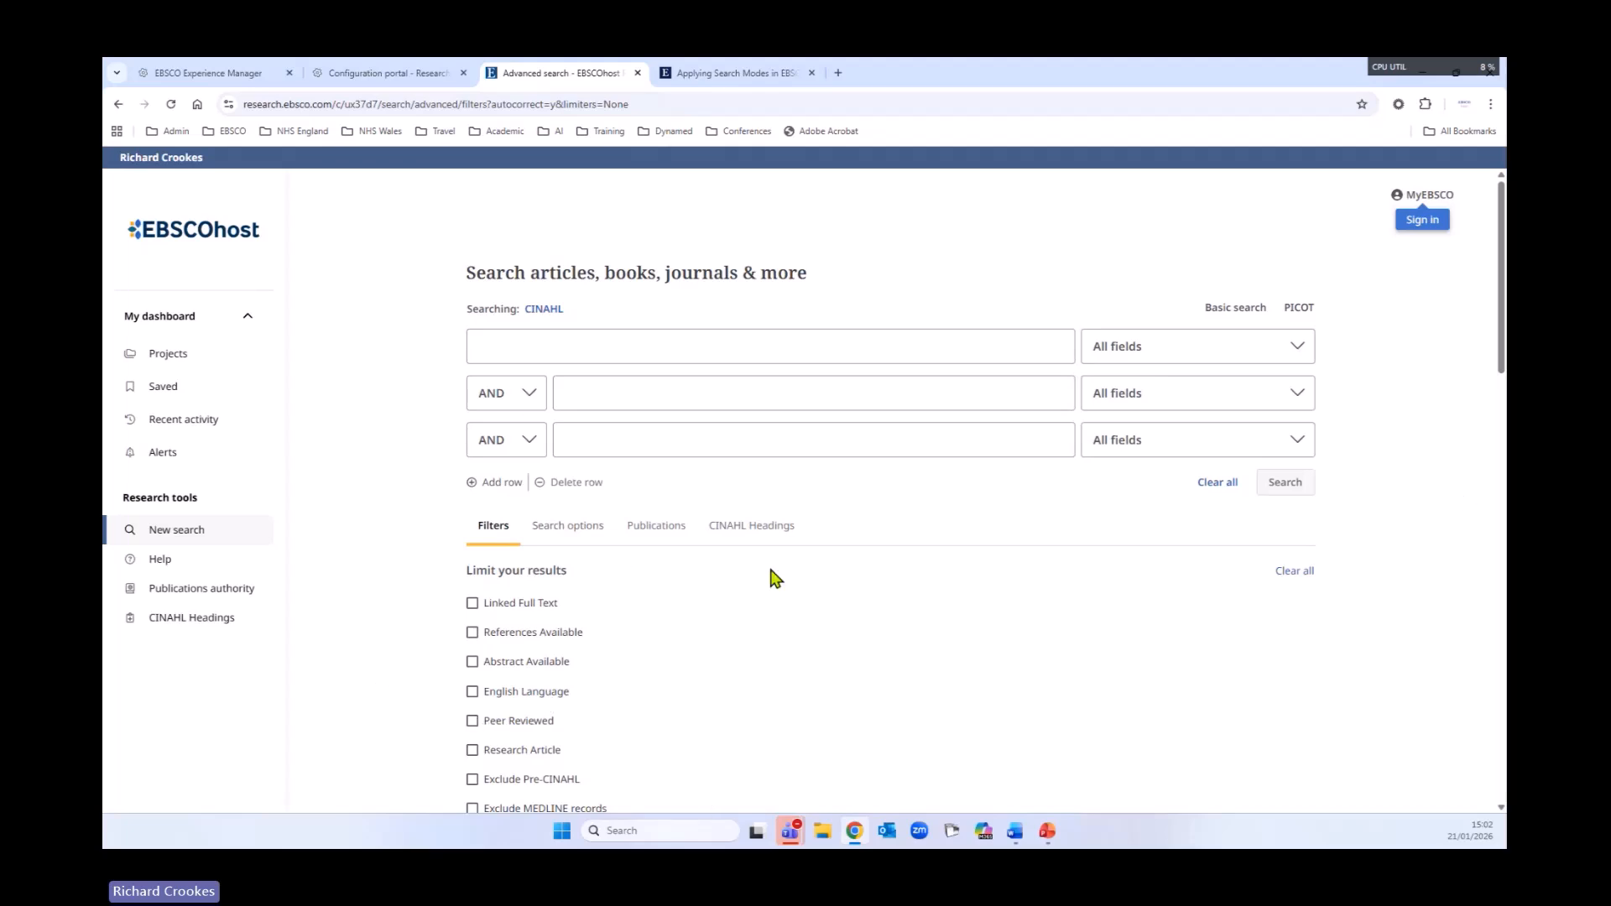
- View the PICOT guided search form and close it without adding a query
{"action": "left_click", "coordinate": [1302, 309]}
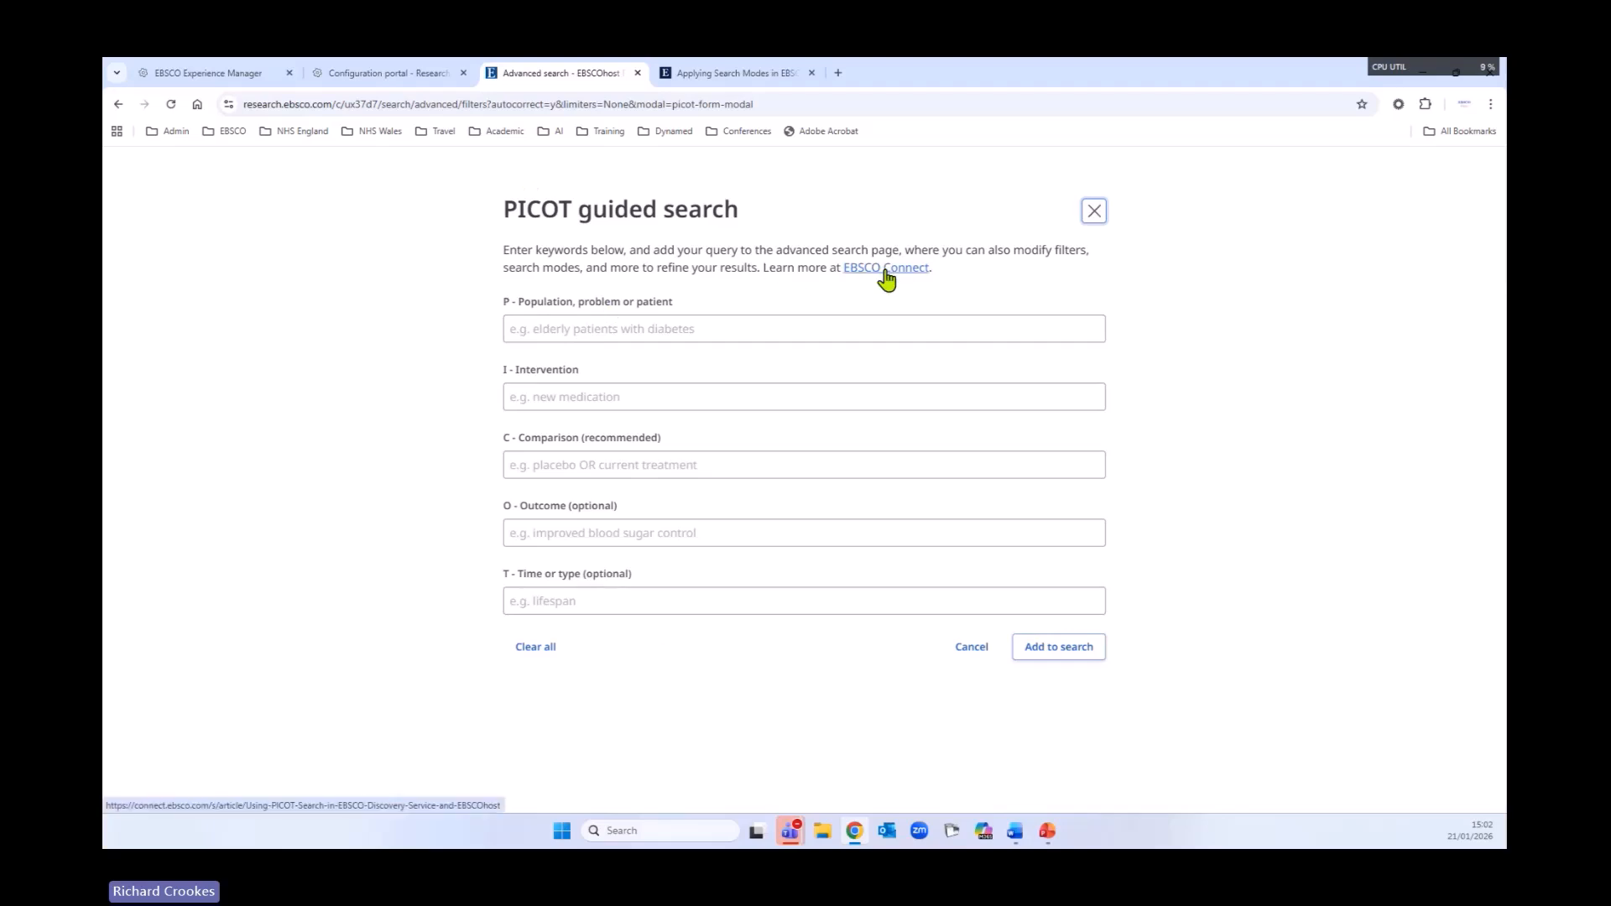
{"action": "left_click", "coordinate": [1095, 215]}
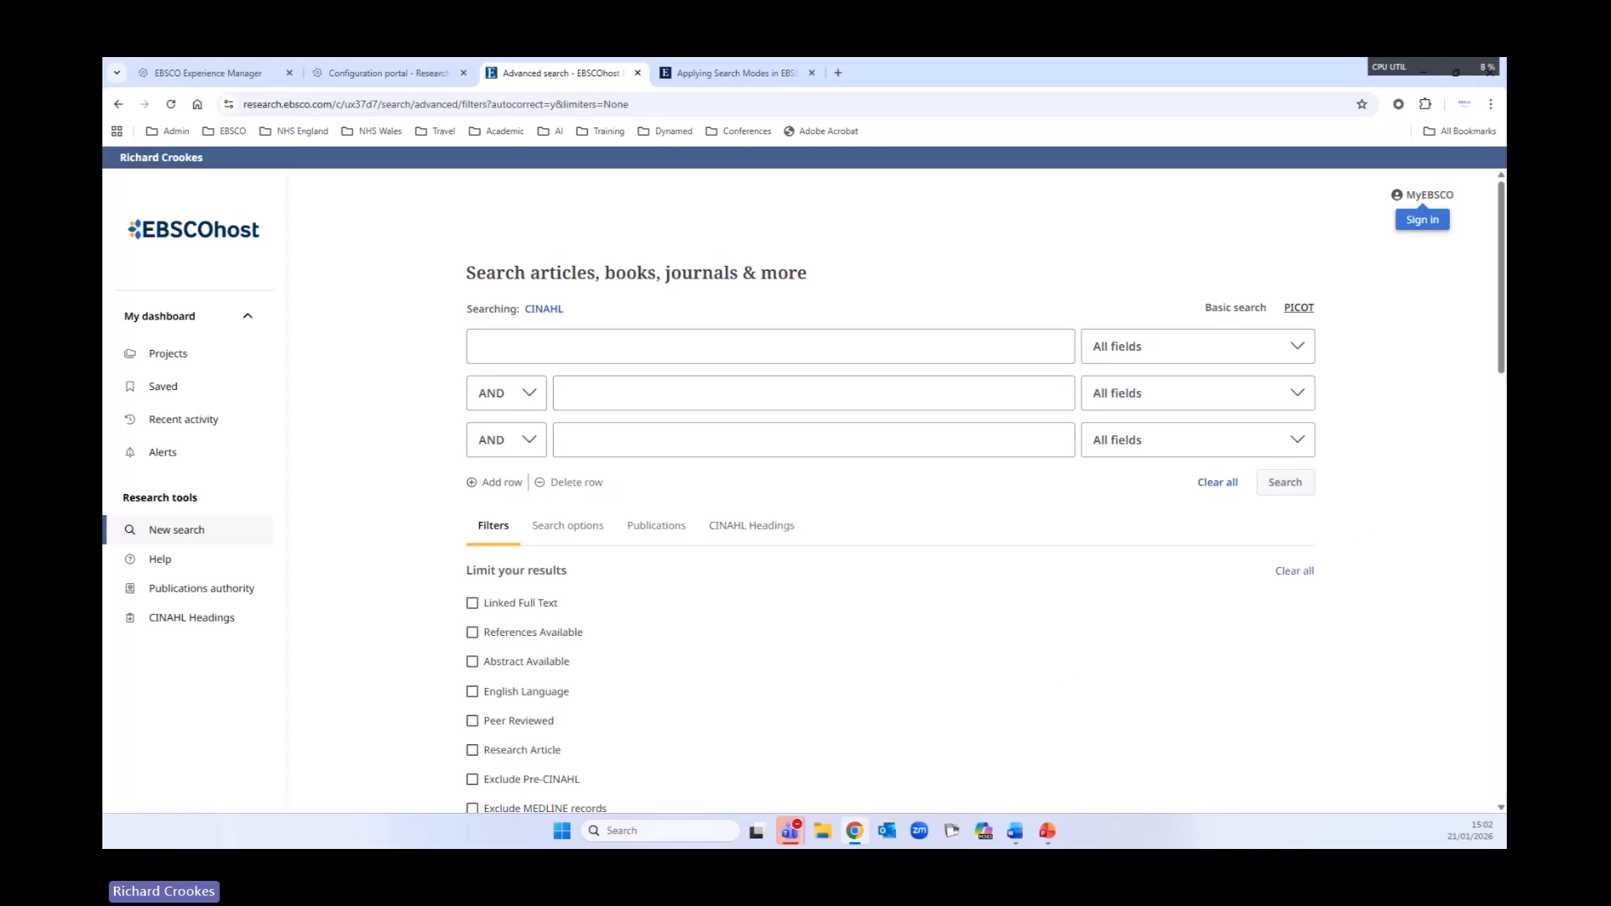
{"action": "key", "text": "alt+Tab"}
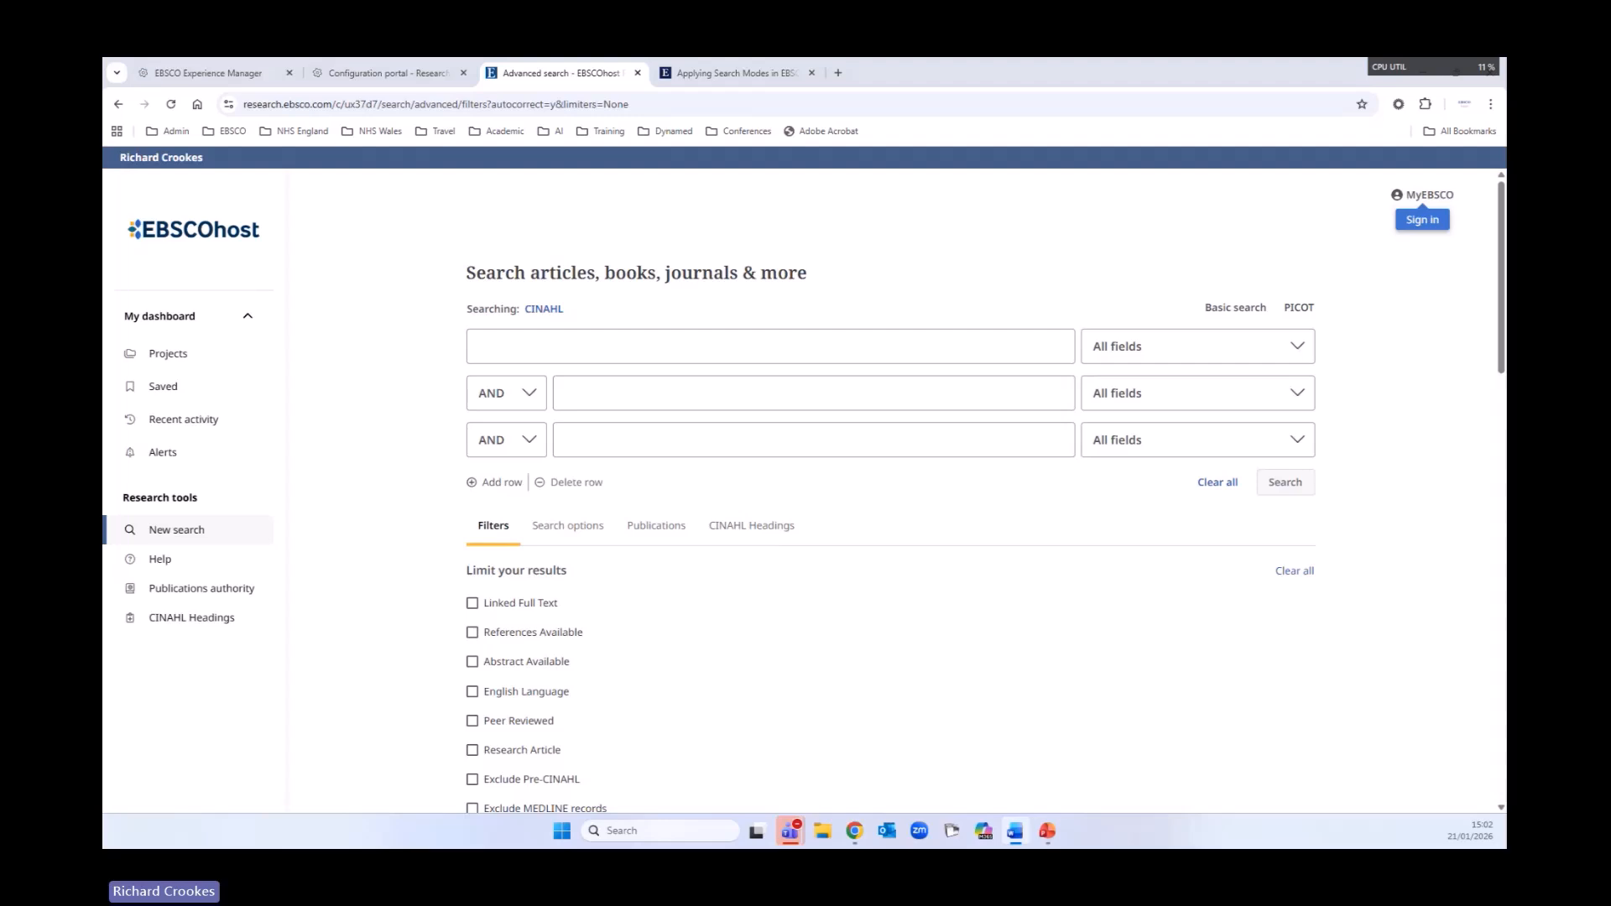
- Enter the query "cancer* OR oncolog* OR neoplasms OR tumo#r" in the first search row
{"action": "left_click", "coordinate": [566, 352]}
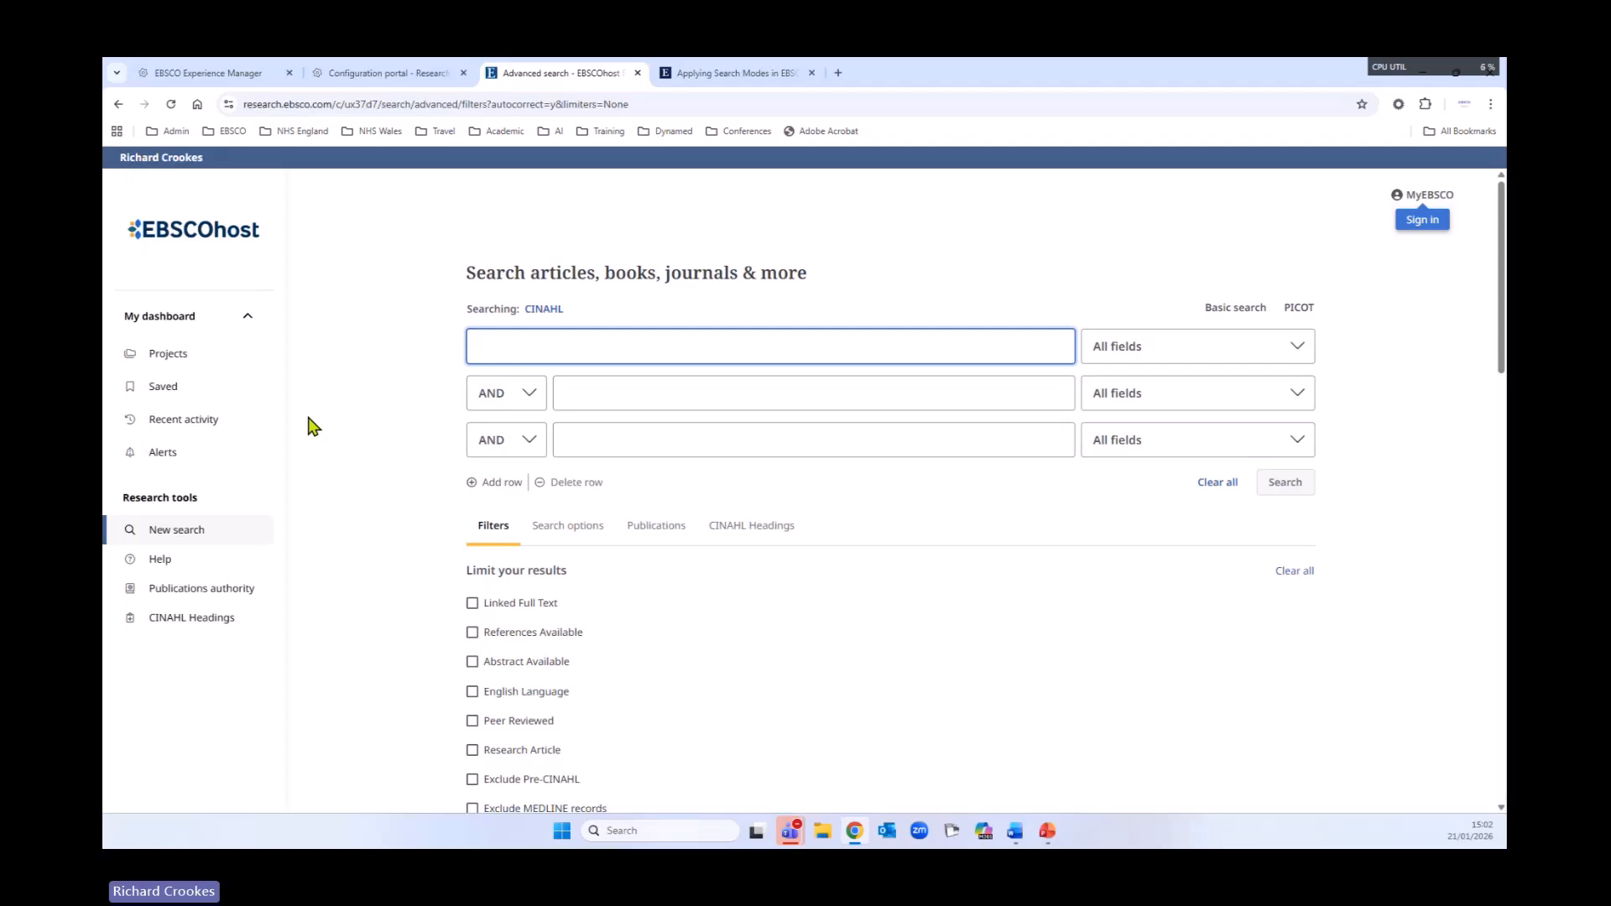
{"action": "type", "text": "cancer"}
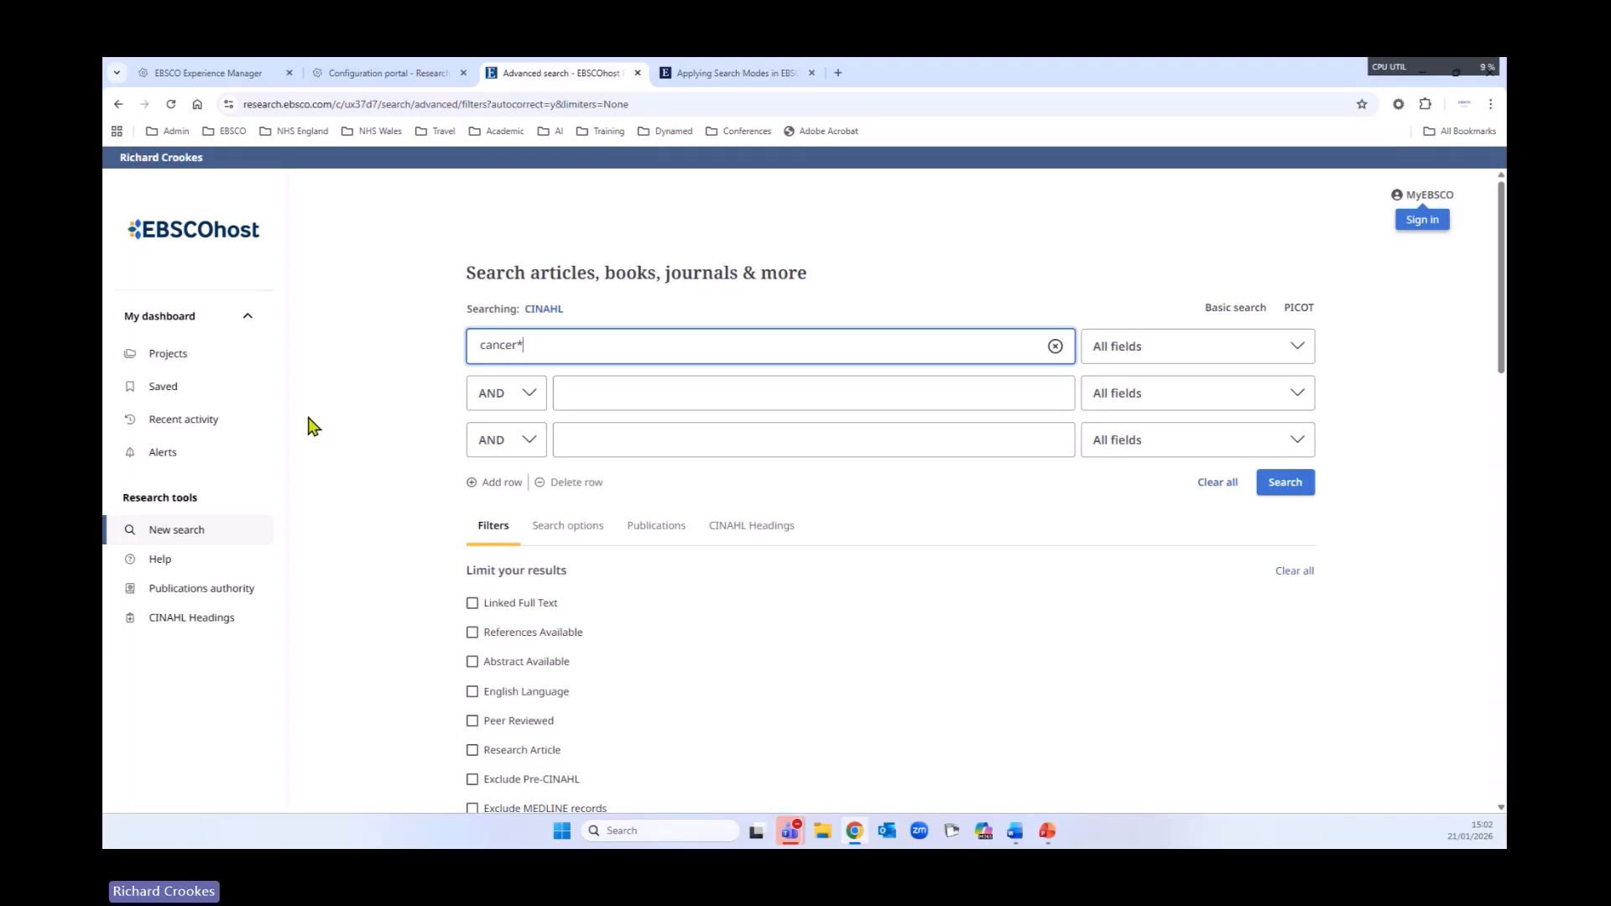
{"action": "type", "text": "* OR oncolg"}
{"action": "key", "text": "BackSpace"}
{"action": "type", "text": "og*"}
{"action": "type", "text": "OR neoplasms OR tumo"}
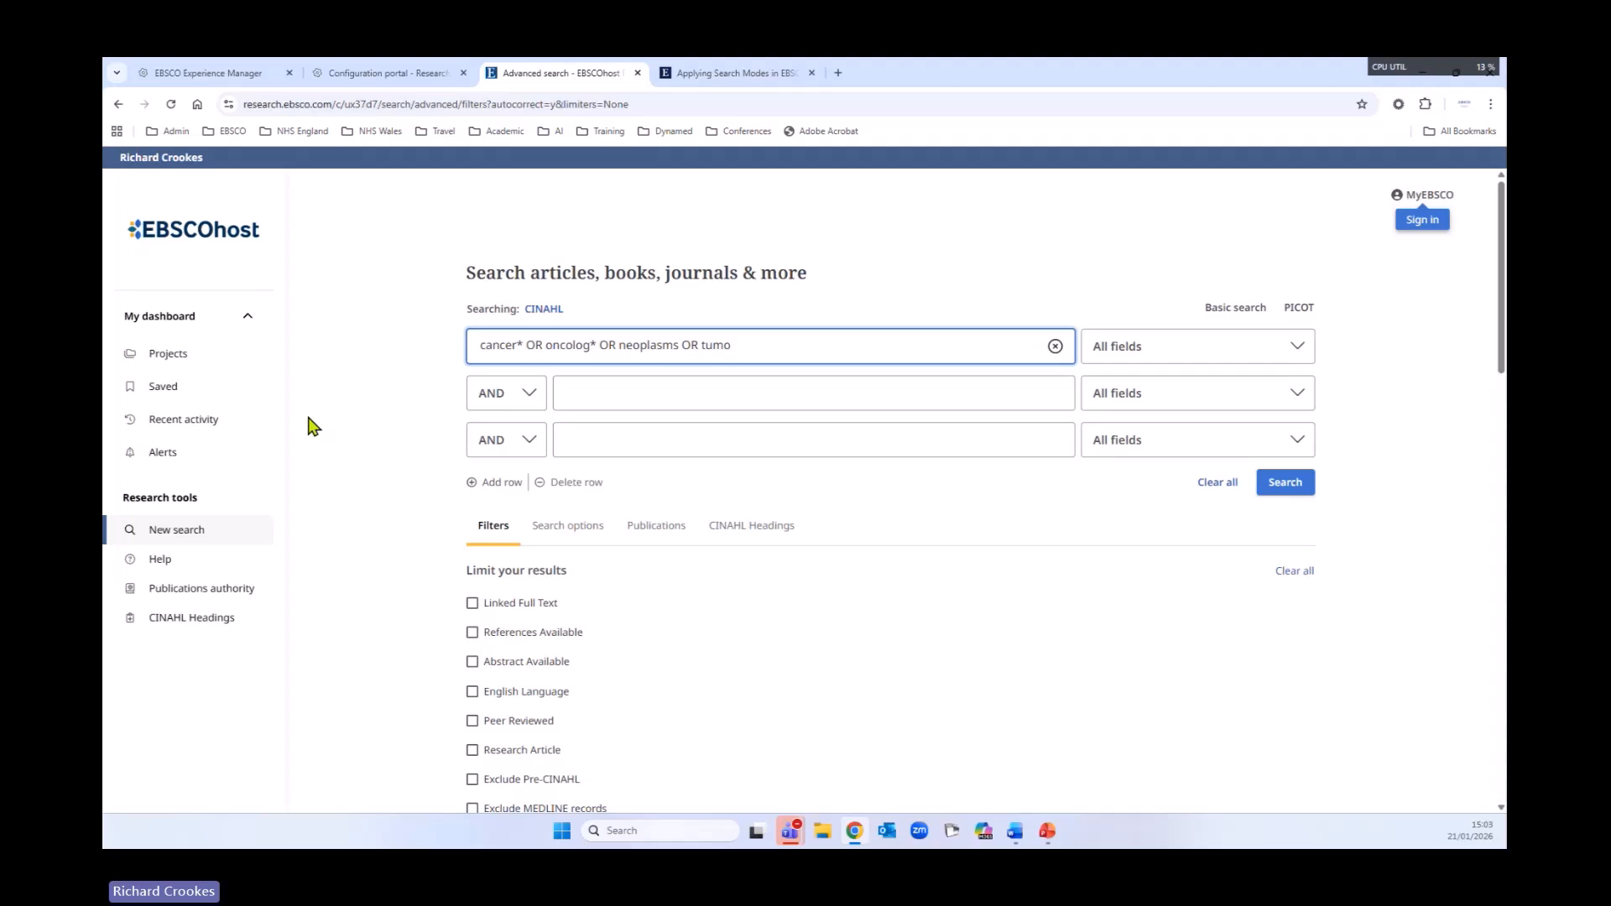
{"action": "type", "text": "#r"}
- Limit the first search row to Title or Abstract - XB and run the search in CINAHL
{"action": "left_click", "coordinate": [1195, 355]}
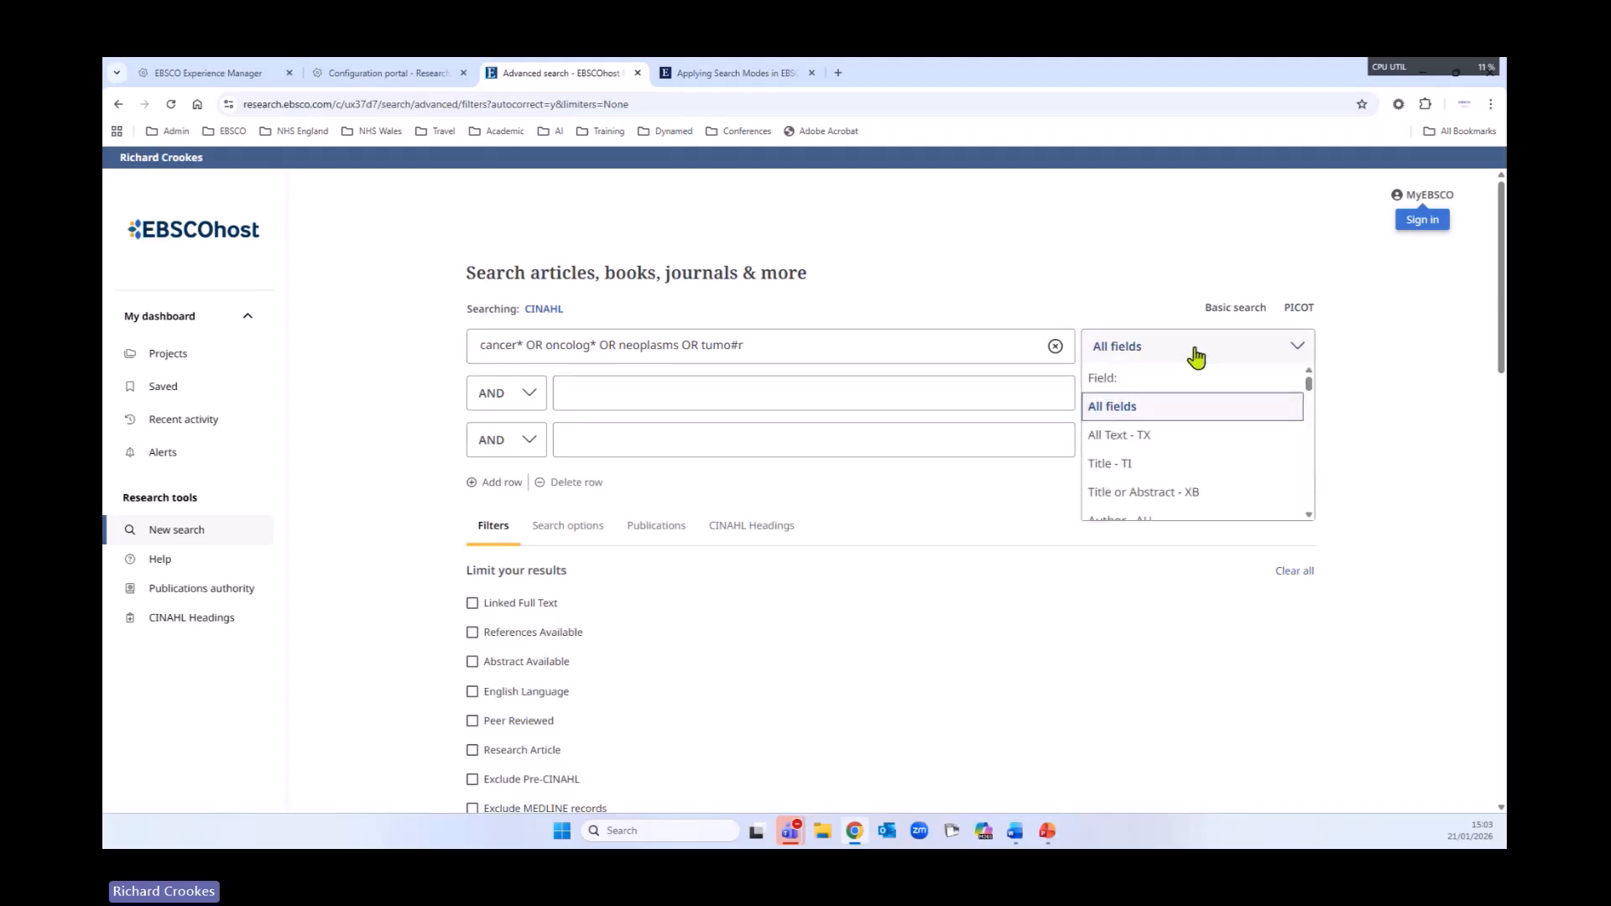
{"action": "scroll", "coordinate": [1208, 424], "scroll_direction": "down", "scroll_amount": 1}
{"action": "left_click", "coordinate": [1205, 422]}
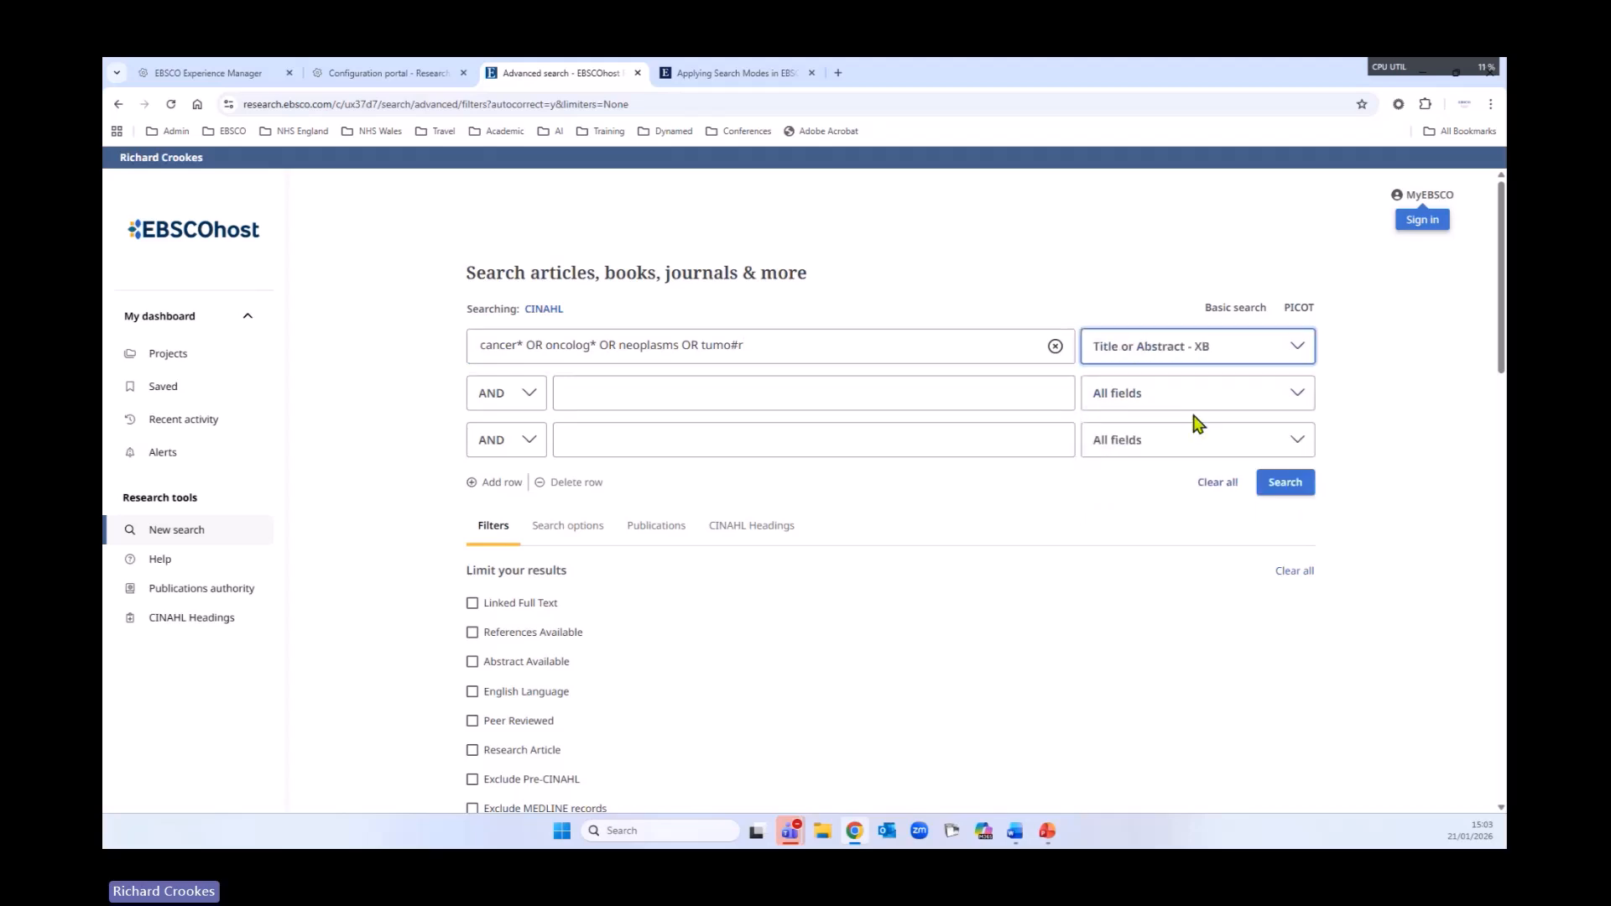
{"action": "left_click", "coordinate": [1291, 489]}
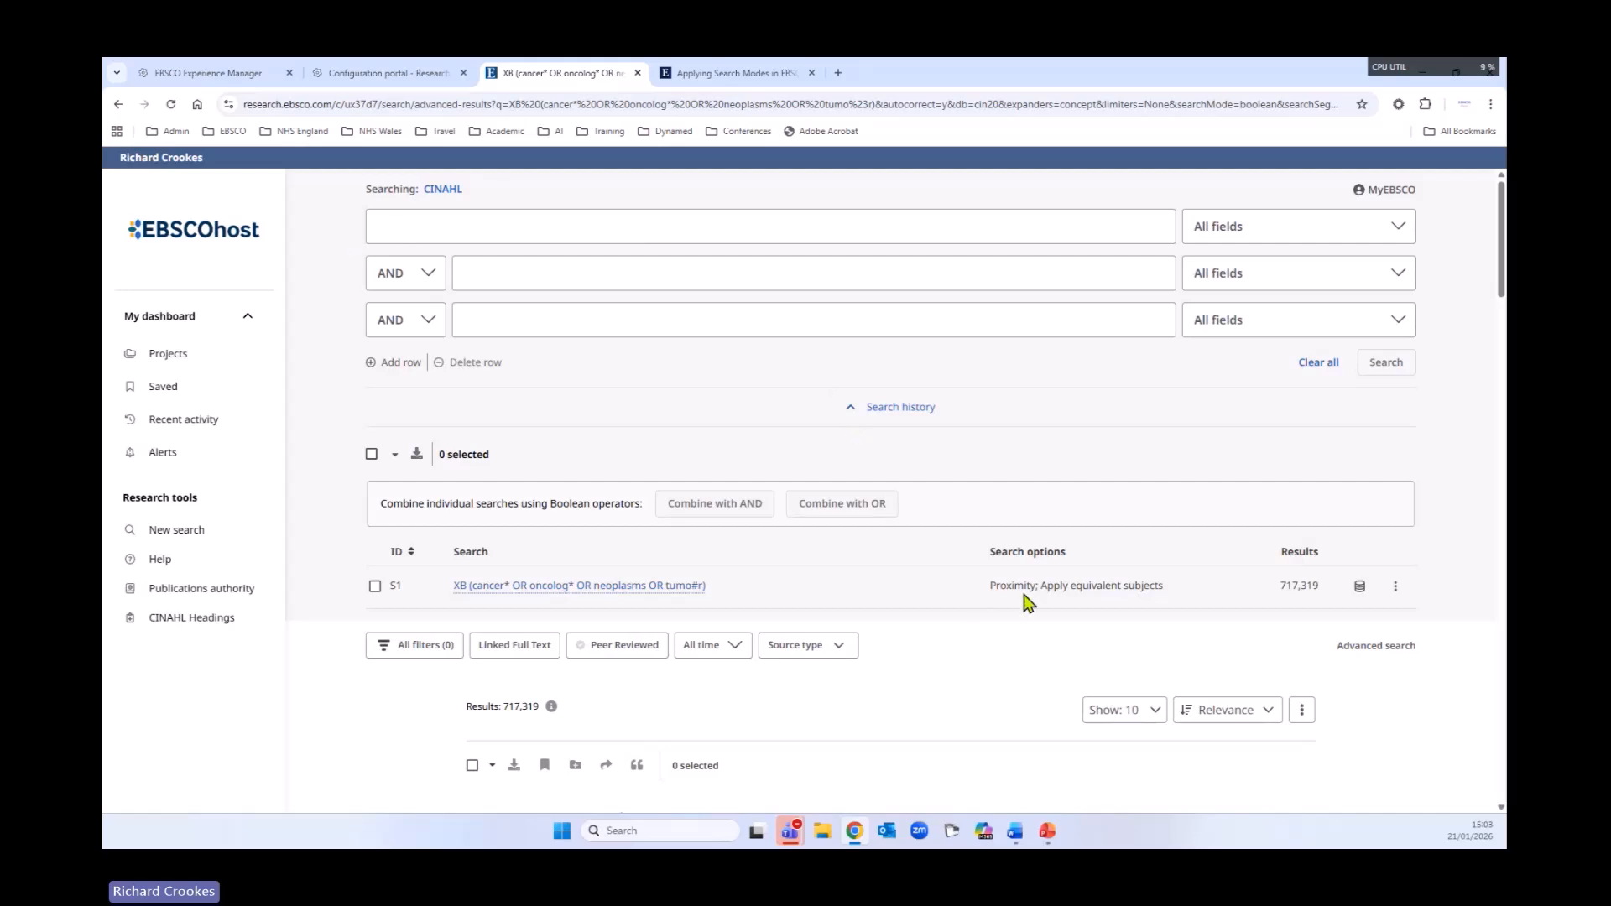
- Collapse and expand the search history, and examine the search options recorded for search S1
{"action": "left_click", "coordinate": [850, 408]}
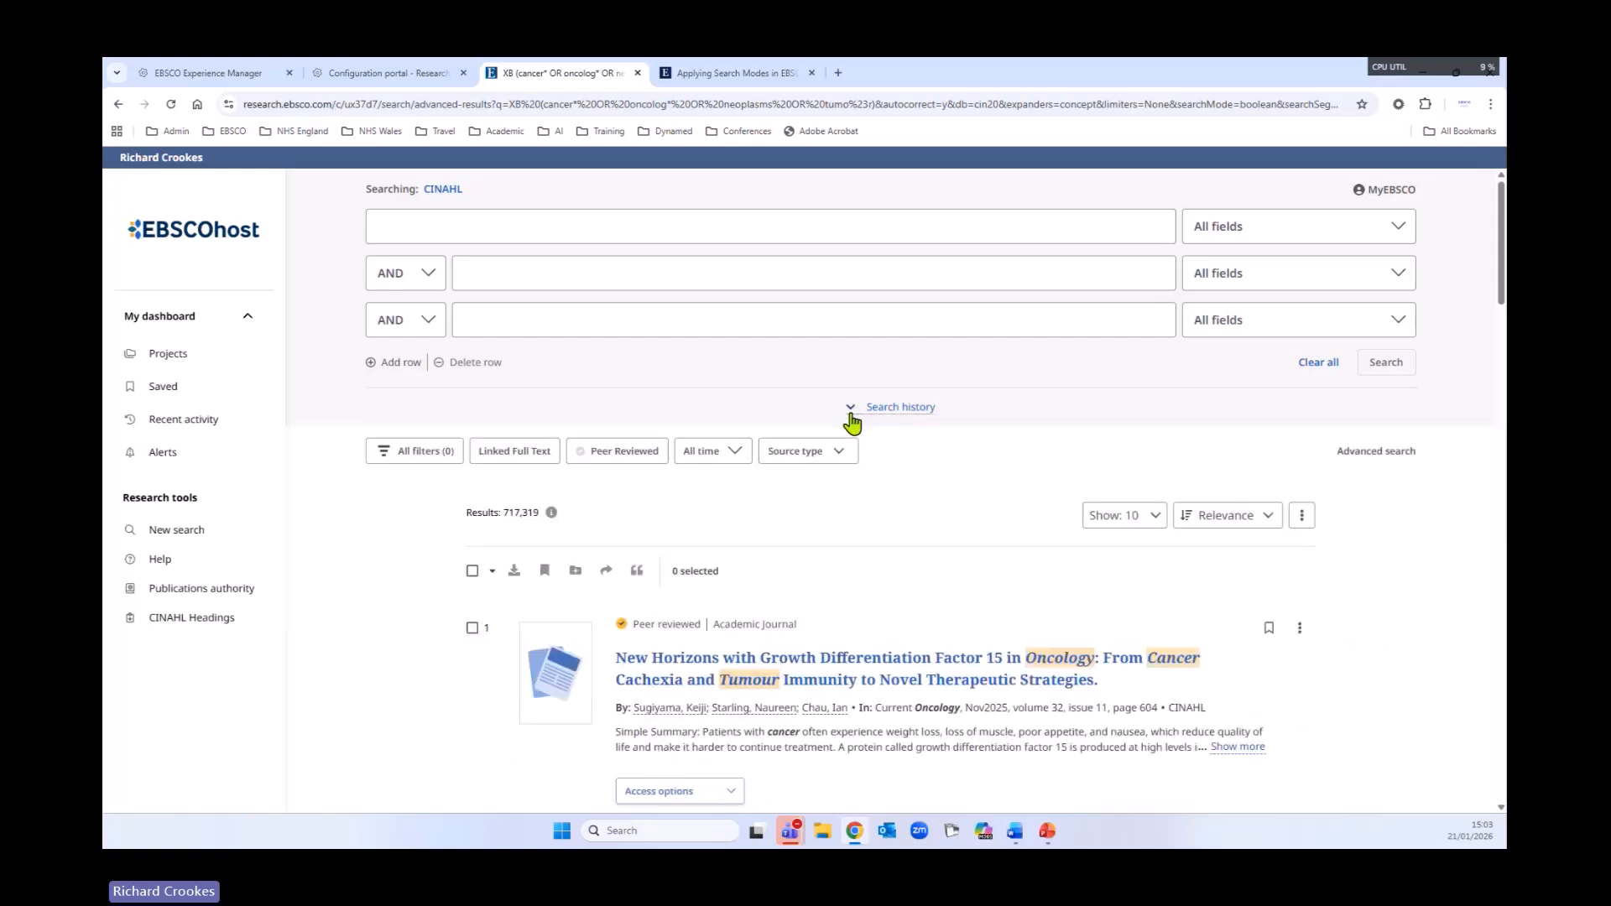
{"action": "left_click", "coordinate": [851, 408]}
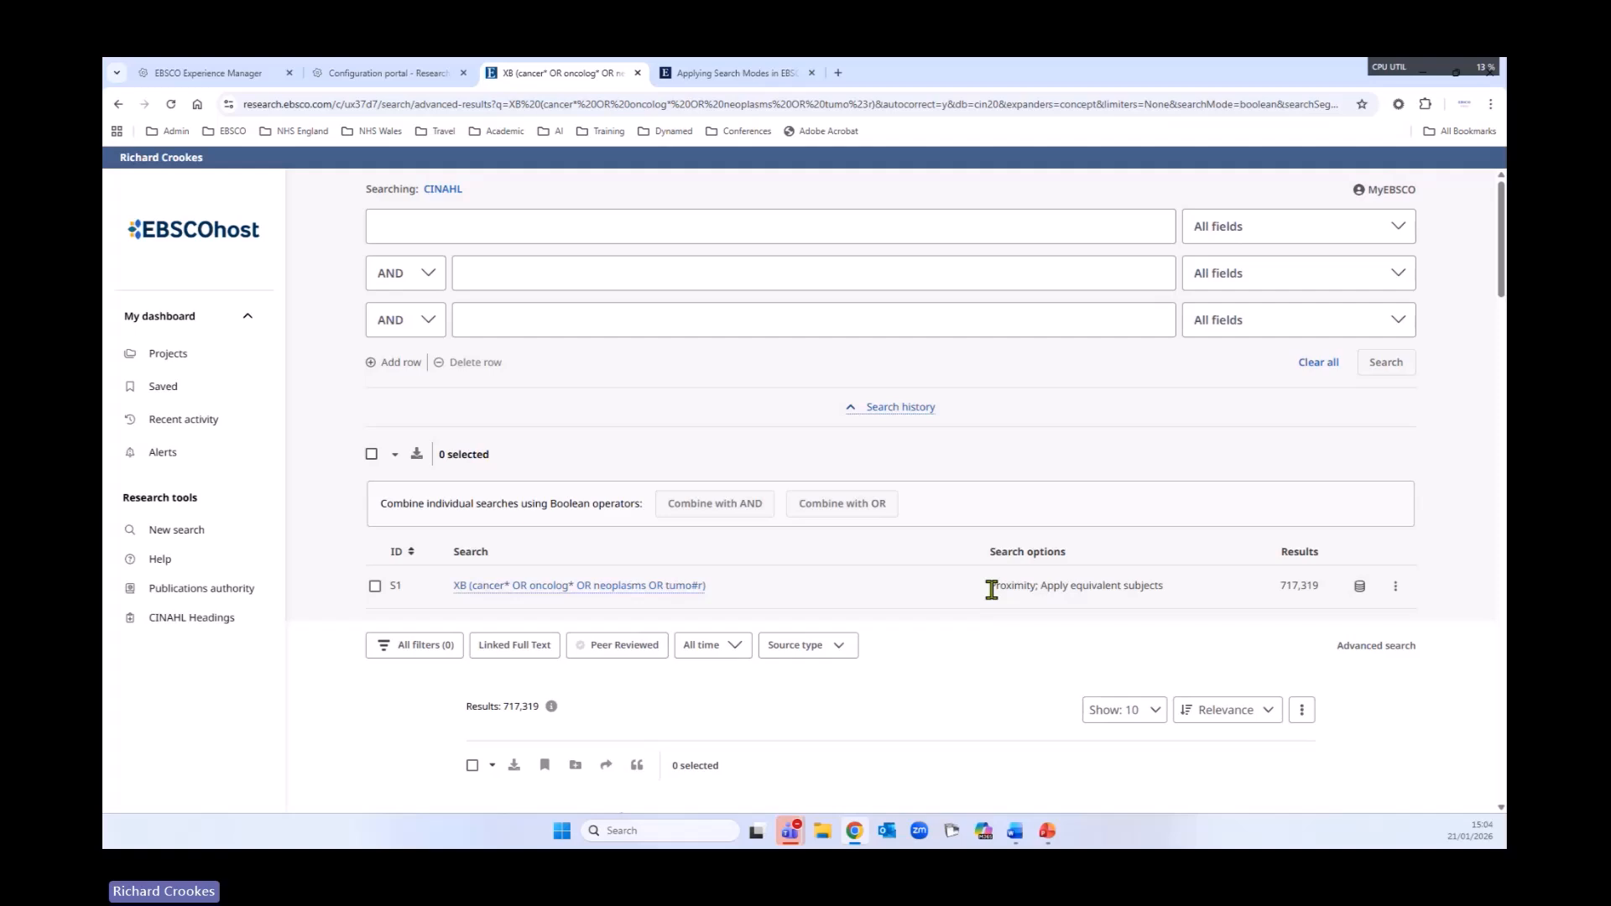
{"action": "left_click_drag", "start_coordinate": [991, 589], "coordinate": [1175, 596]}
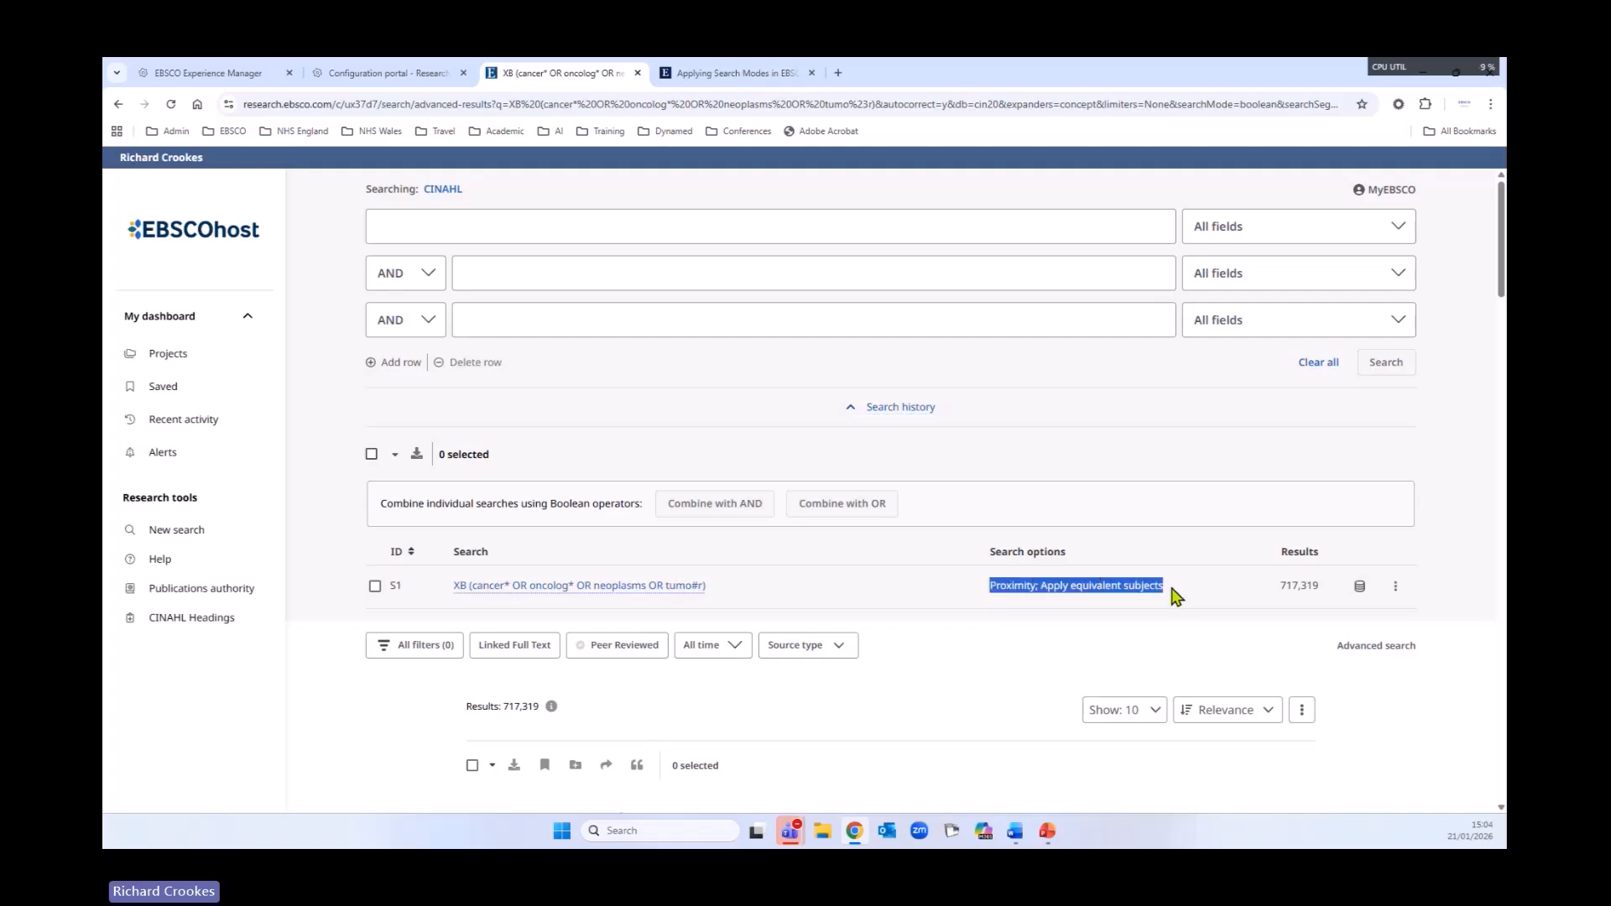
{"action": "left_click", "coordinate": [1063, 603]}
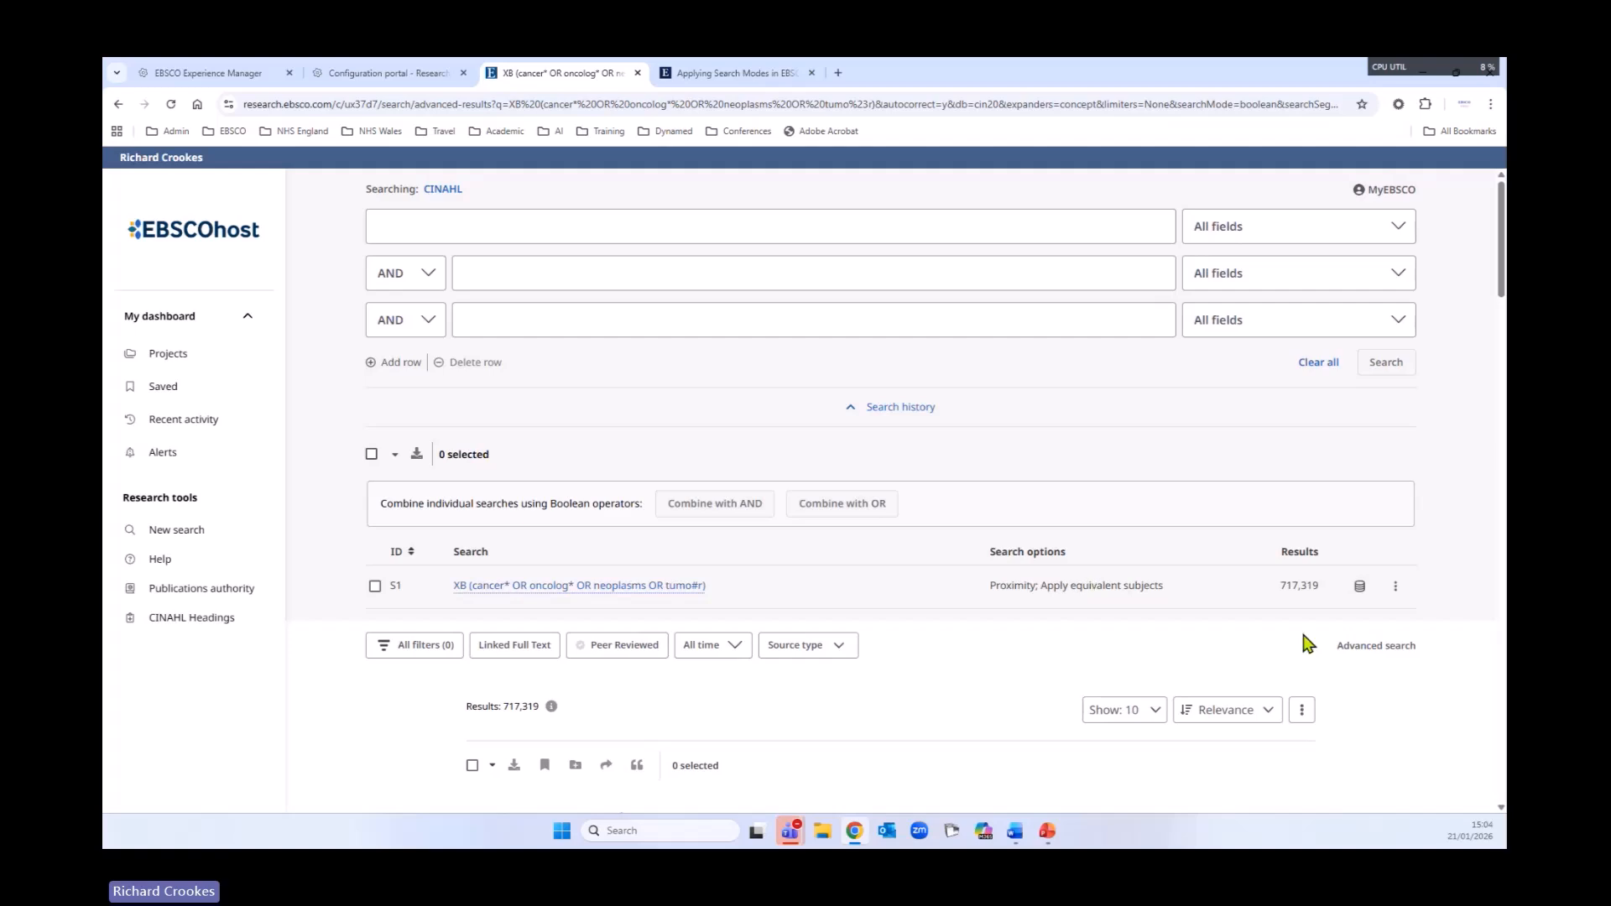
- View the databases used for search S1 and the further actions available for it
{"action": "left_click", "coordinate": [1359, 586]}
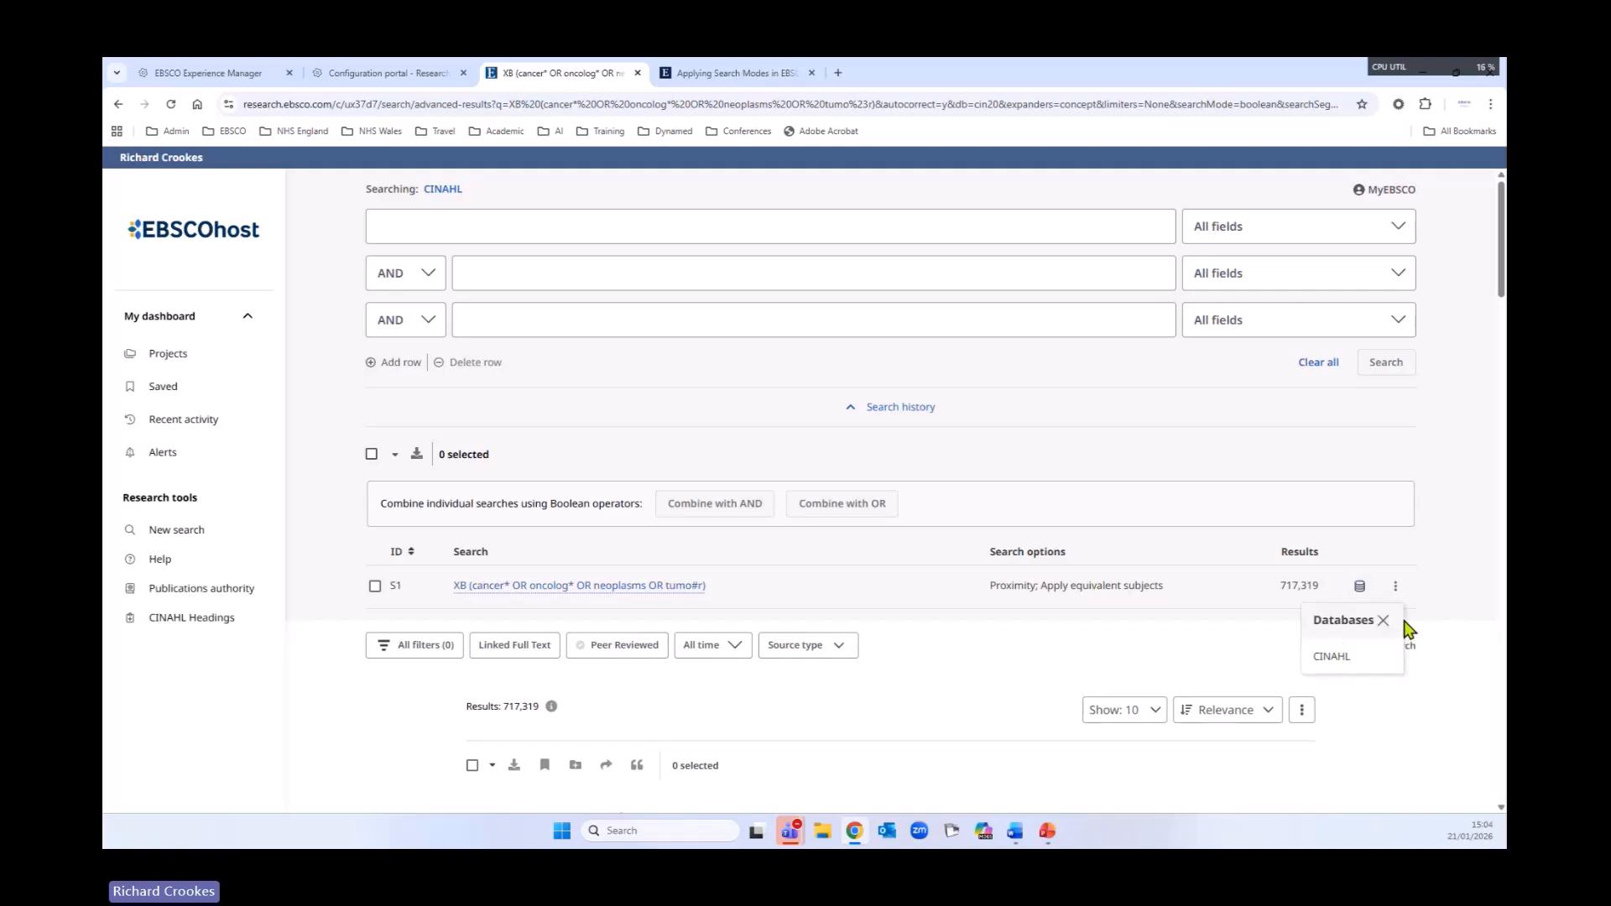
{"action": "left_click", "coordinate": [1395, 590]}
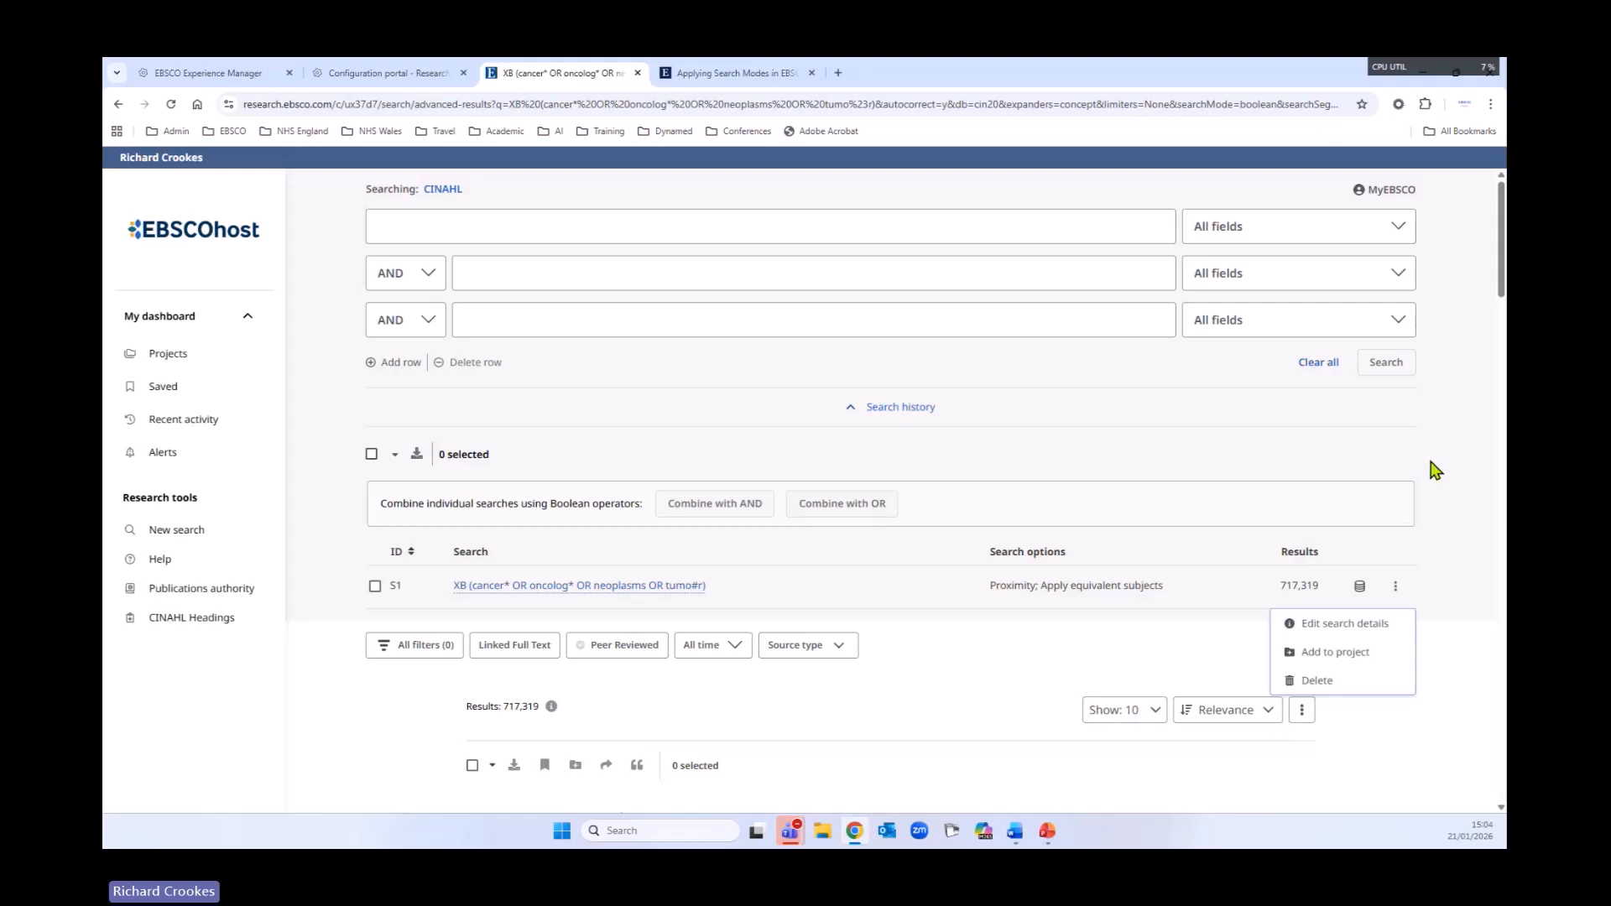
- Start a new search and look up the term "cancer" in CINAHL Headings
{"action": "left_click", "coordinate": [1455, 457]}
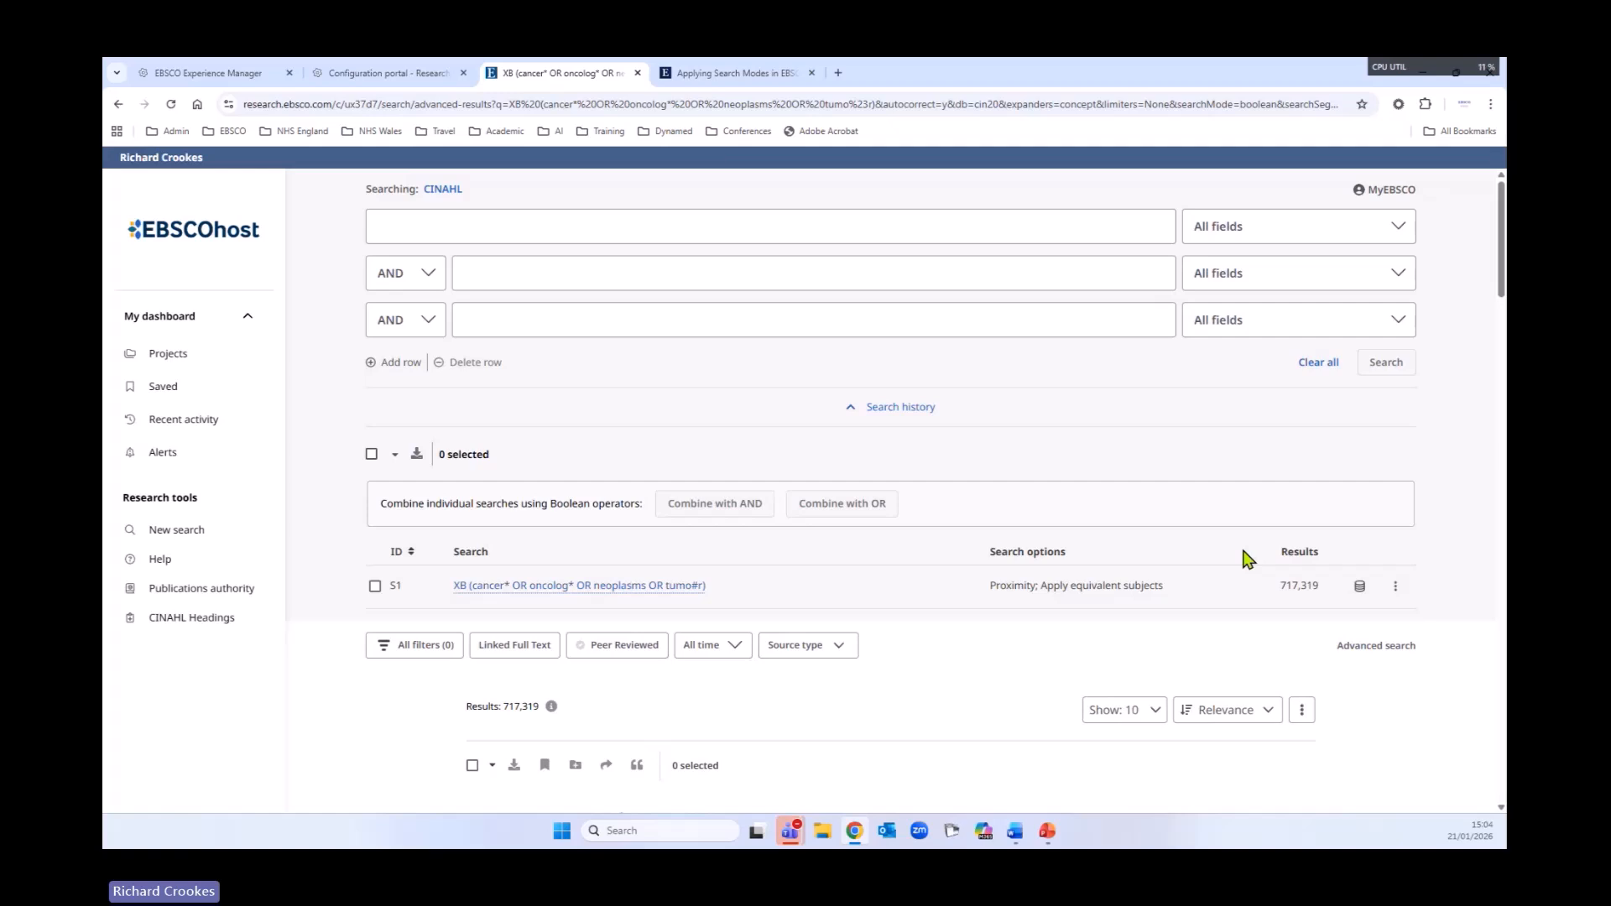
{"action": "left_click", "coordinate": [201, 541]}
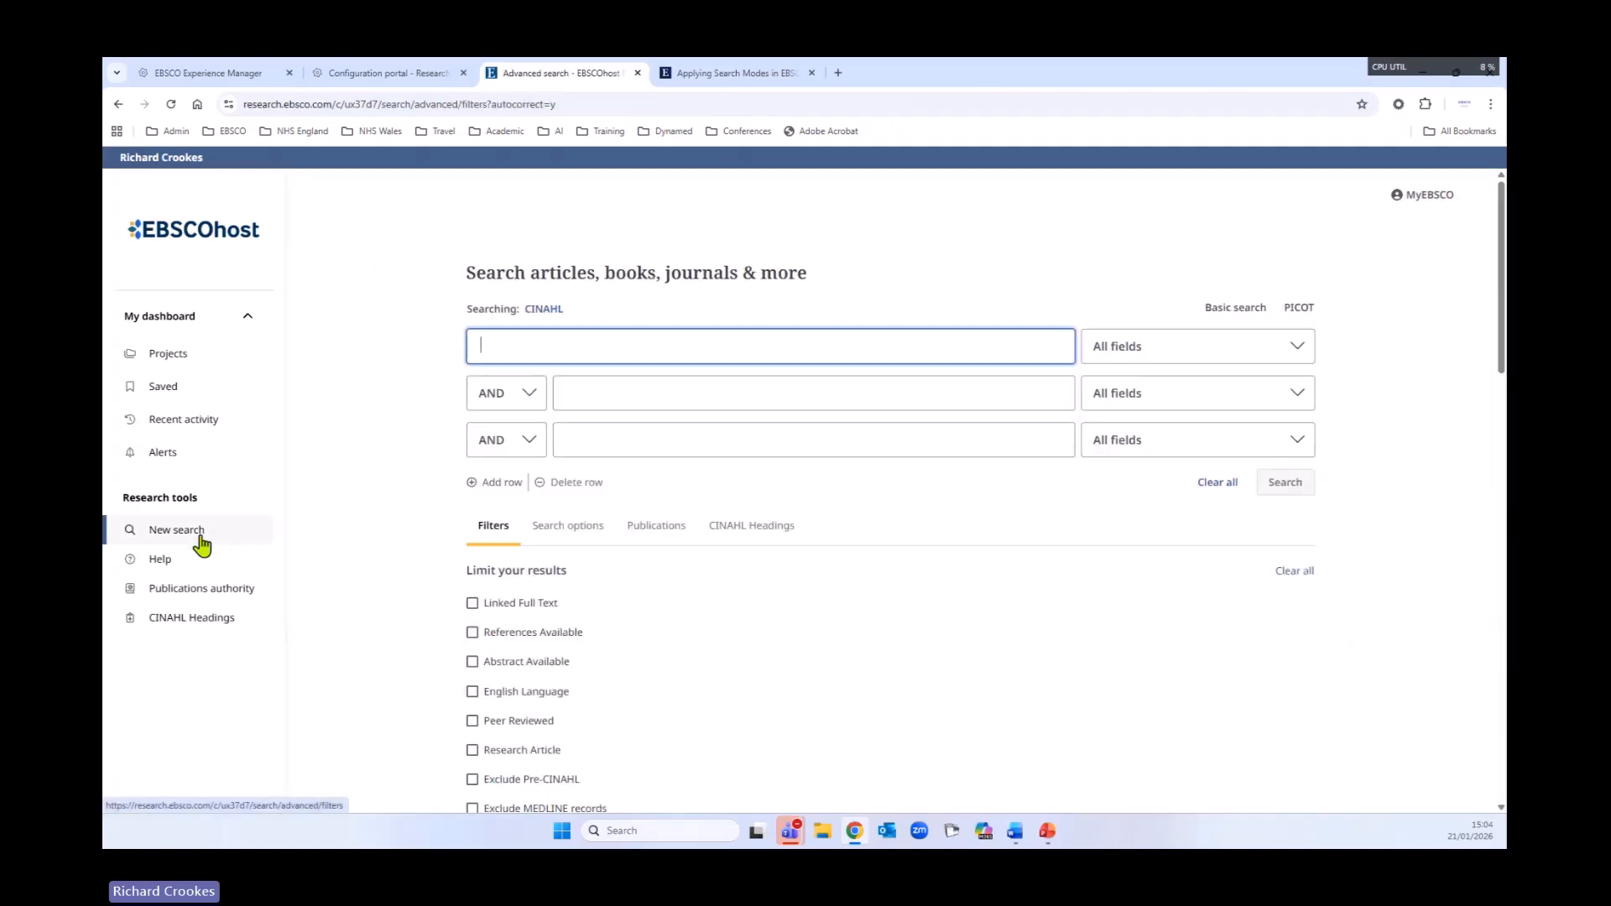
{"action": "left_click", "coordinate": [789, 530]}
{"action": "left_click", "coordinate": [990, 583]}
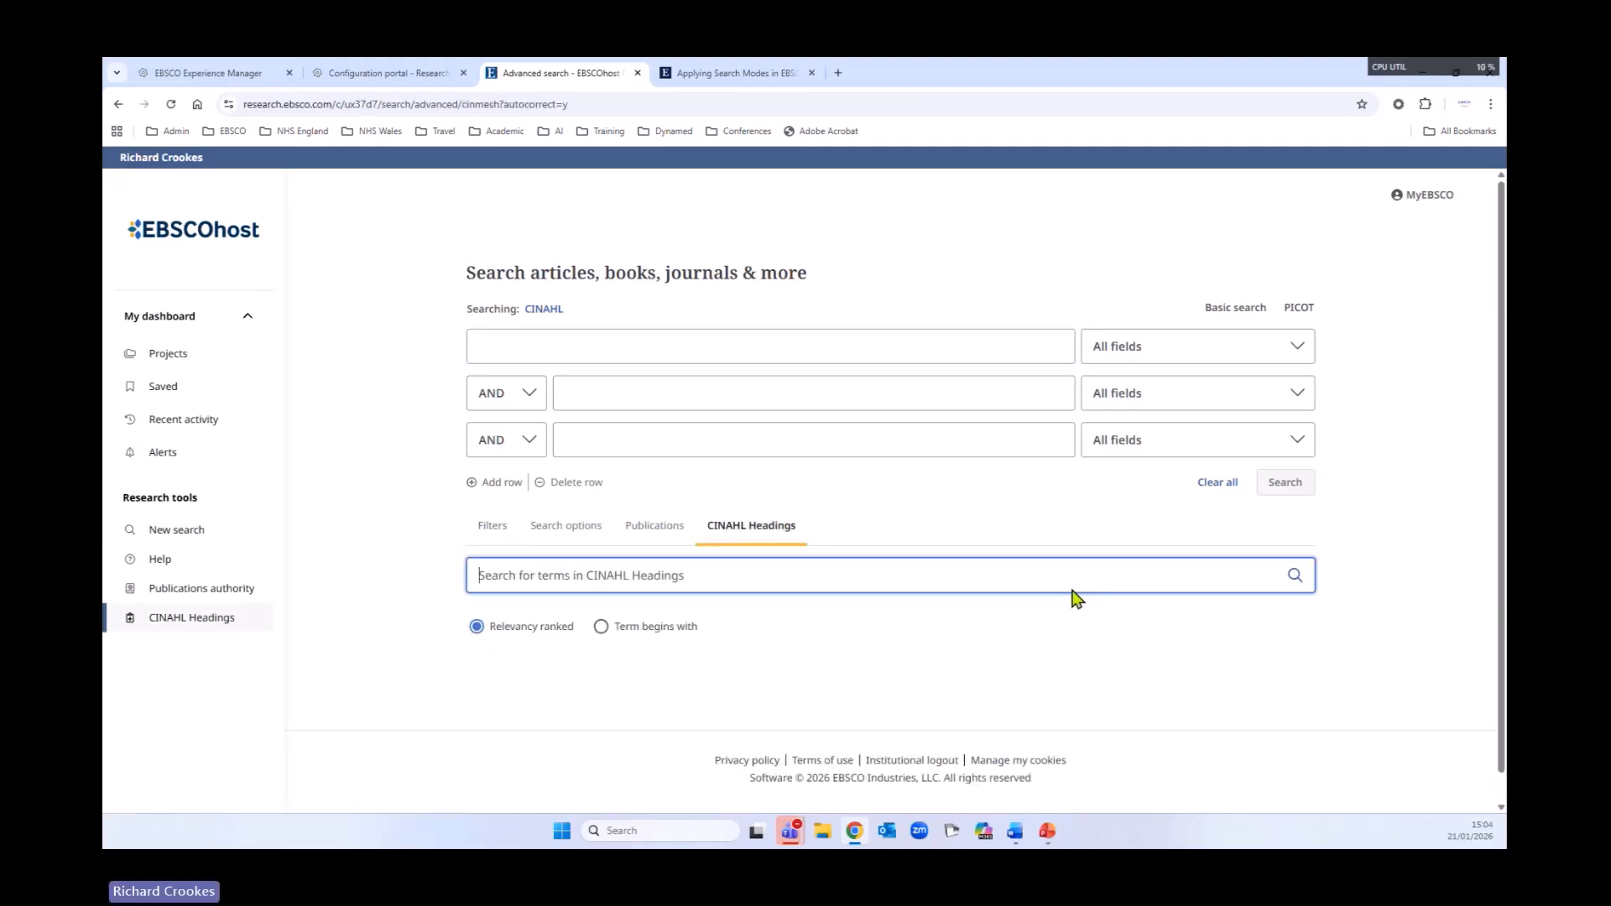
{"action": "type", "text": "cancer"}
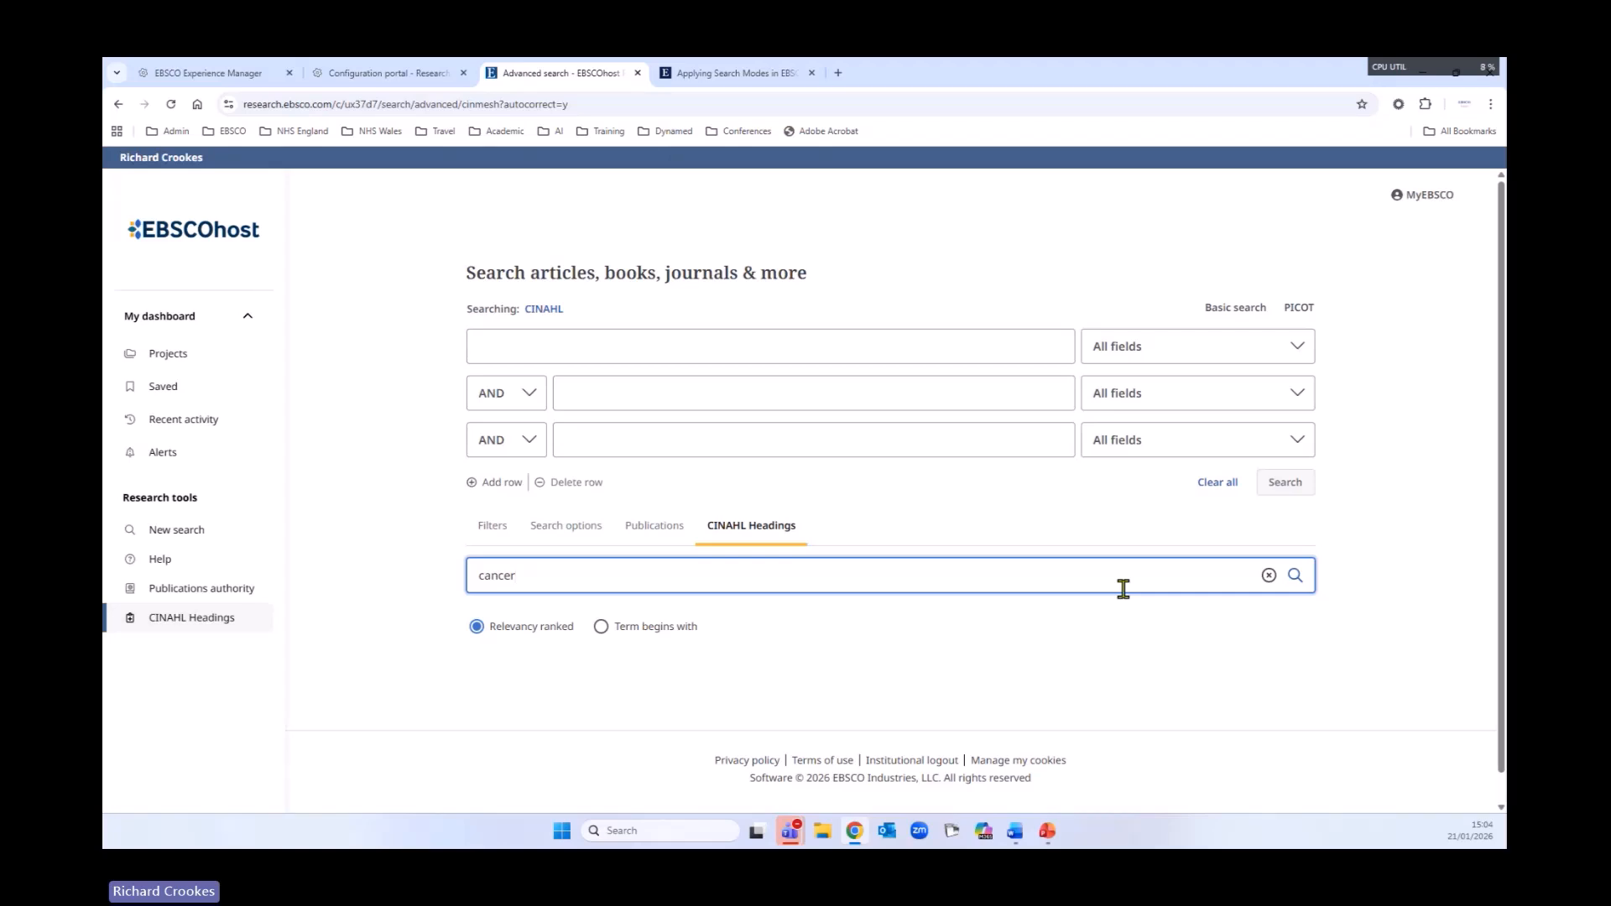
{"action": "key", "text": "Return"}
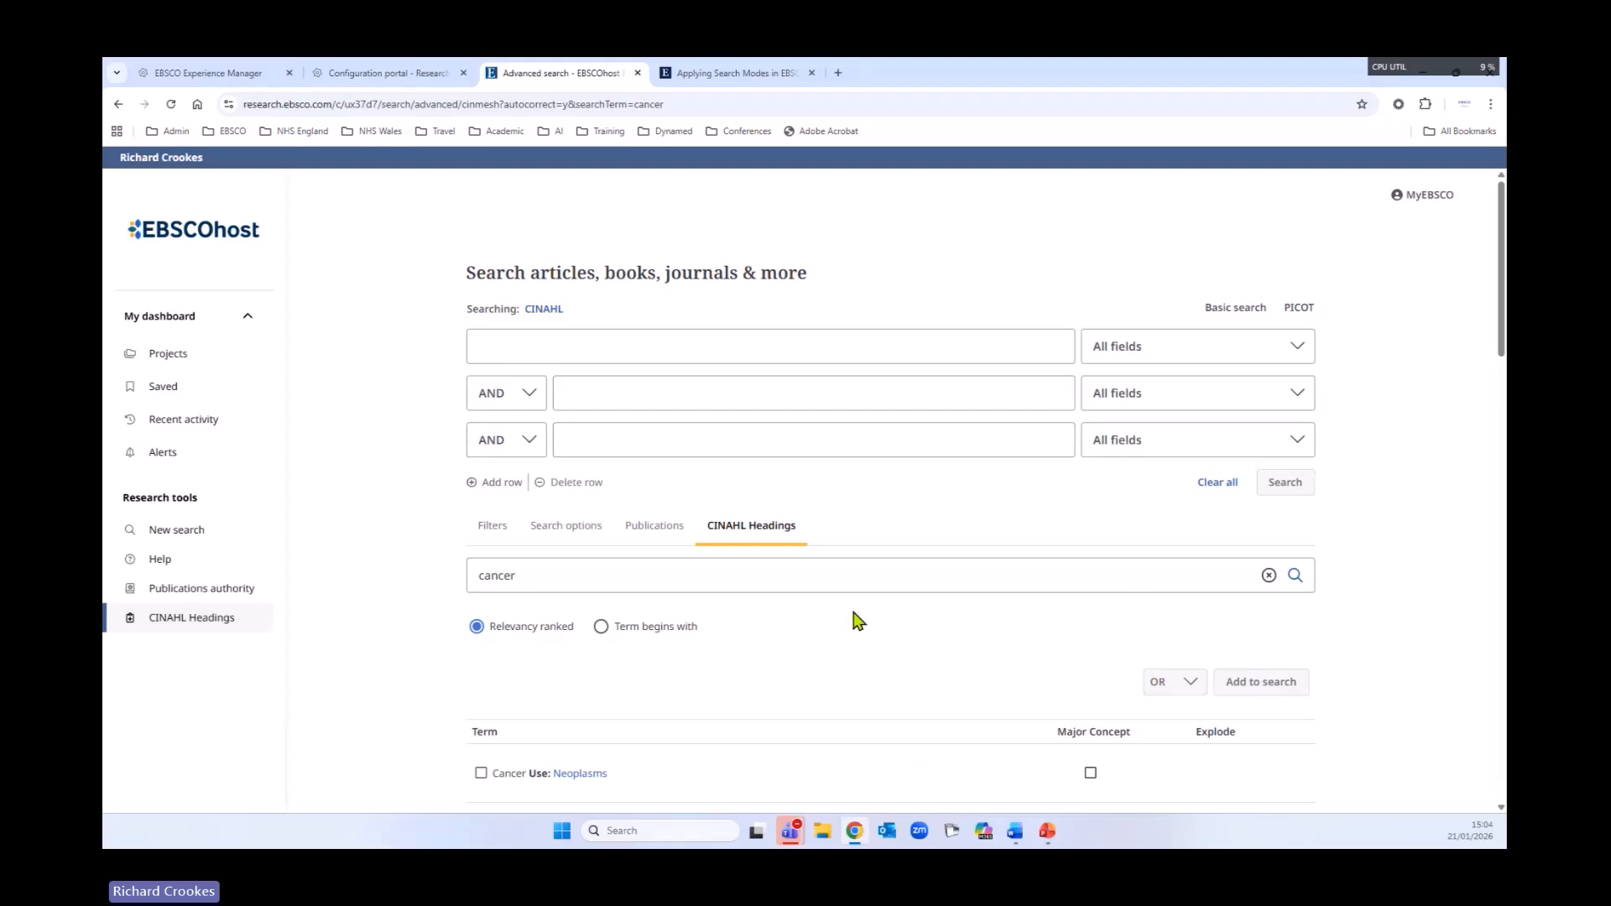
- Open the Neoplasms heading suggested for Cancer and review its scope note, related headings and tree view
{"action": "scroll", "coordinate": [856, 616], "scroll_direction": "down", "scroll_amount": 5}
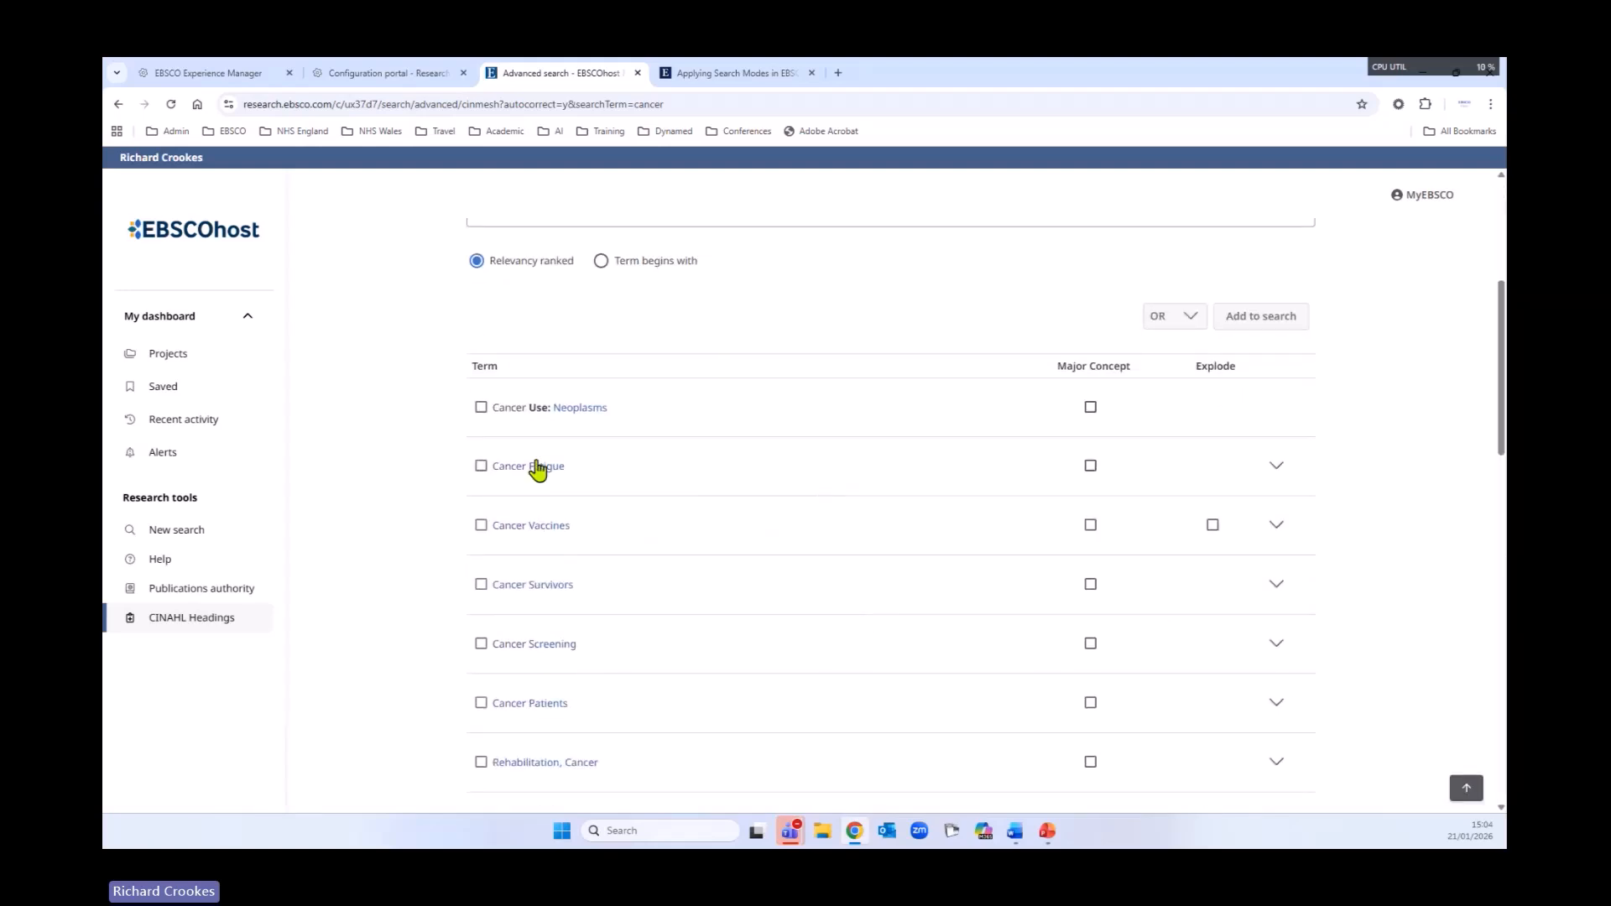
{"action": "left_click", "coordinate": [577, 411]}
{"action": "scroll", "coordinate": [577, 416], "scroll_direction": "down", "scroll_amount": 1}
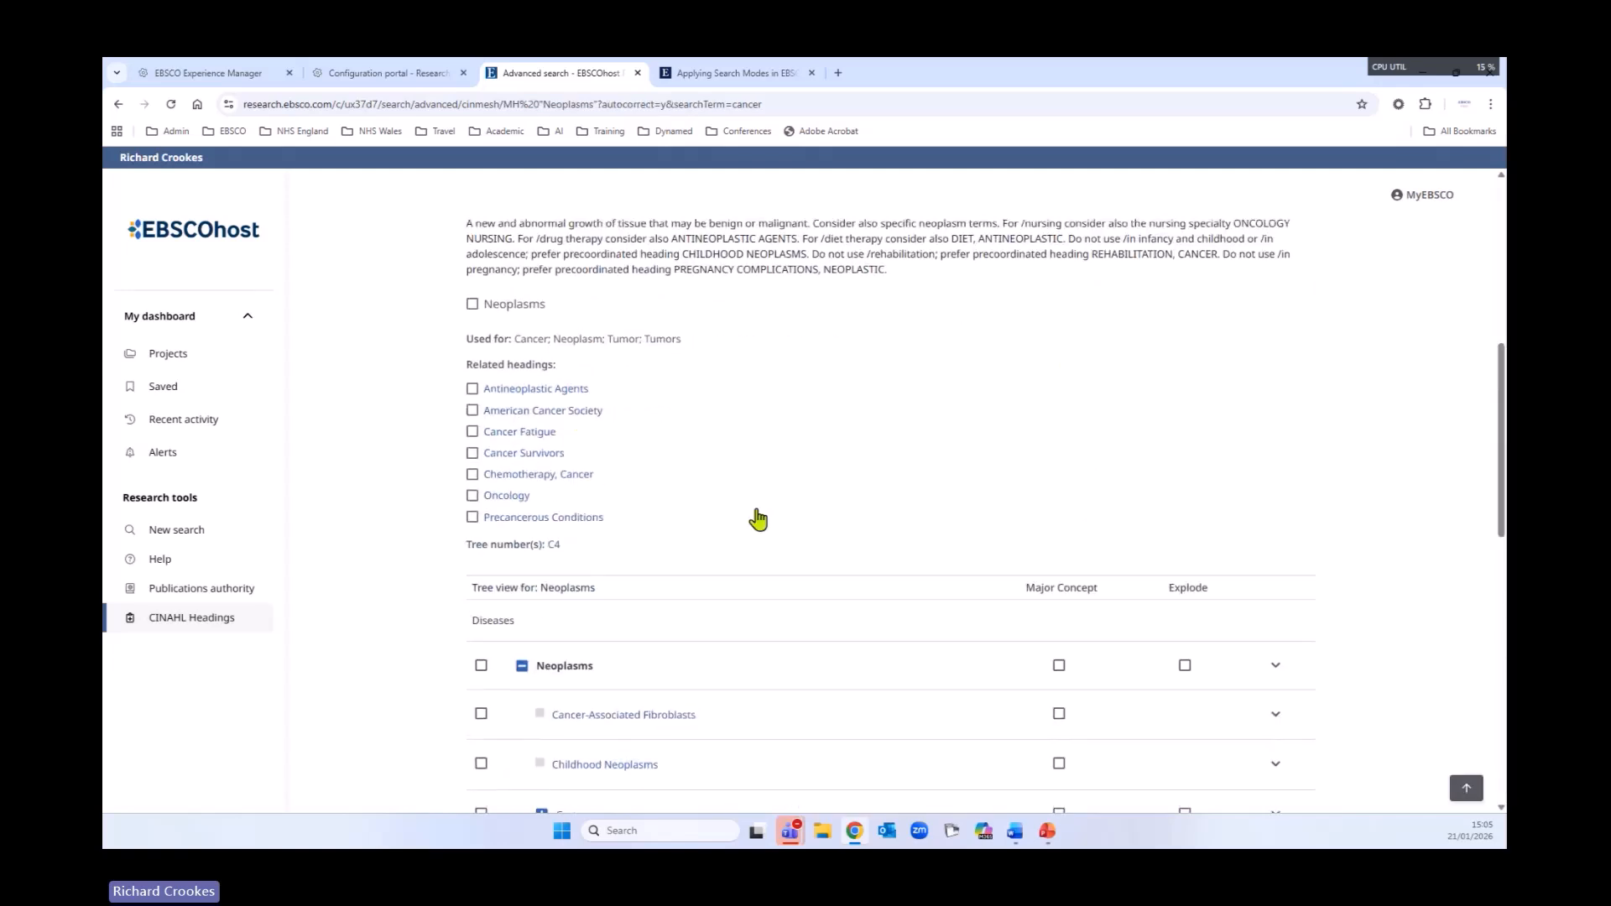
{"action": "scroll", "coordinate": [755, 517], "scroll_direction": "up", "scroll_amount": 2}
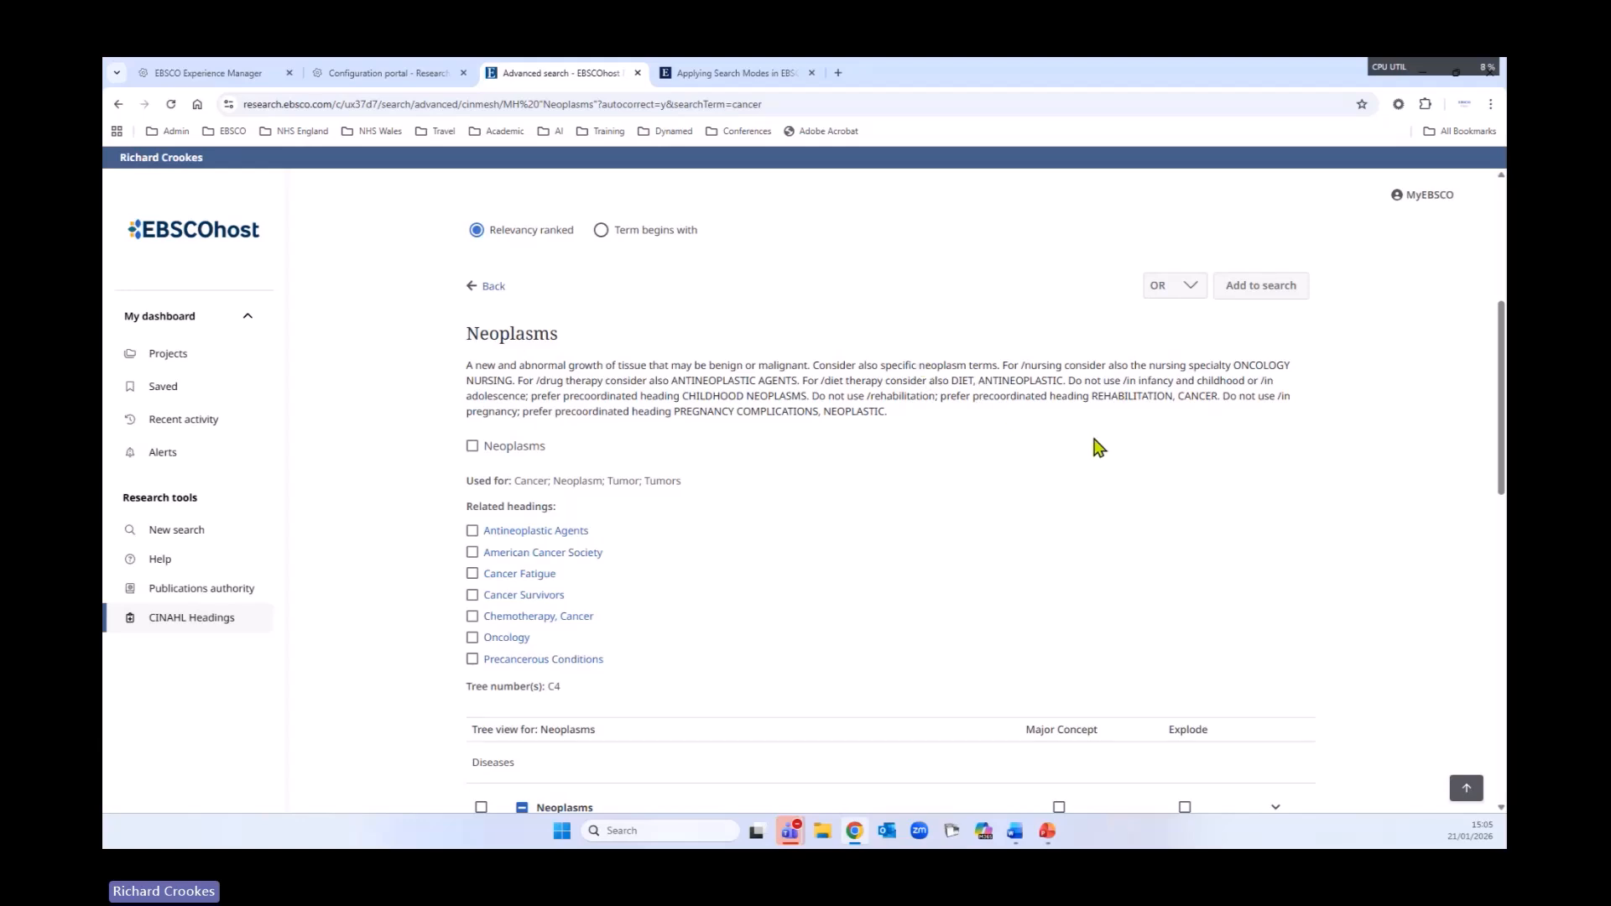
{"action": "scroll", "coordinate": [432, 495], "scroll_direction": "down", "scroll_amount": 1}
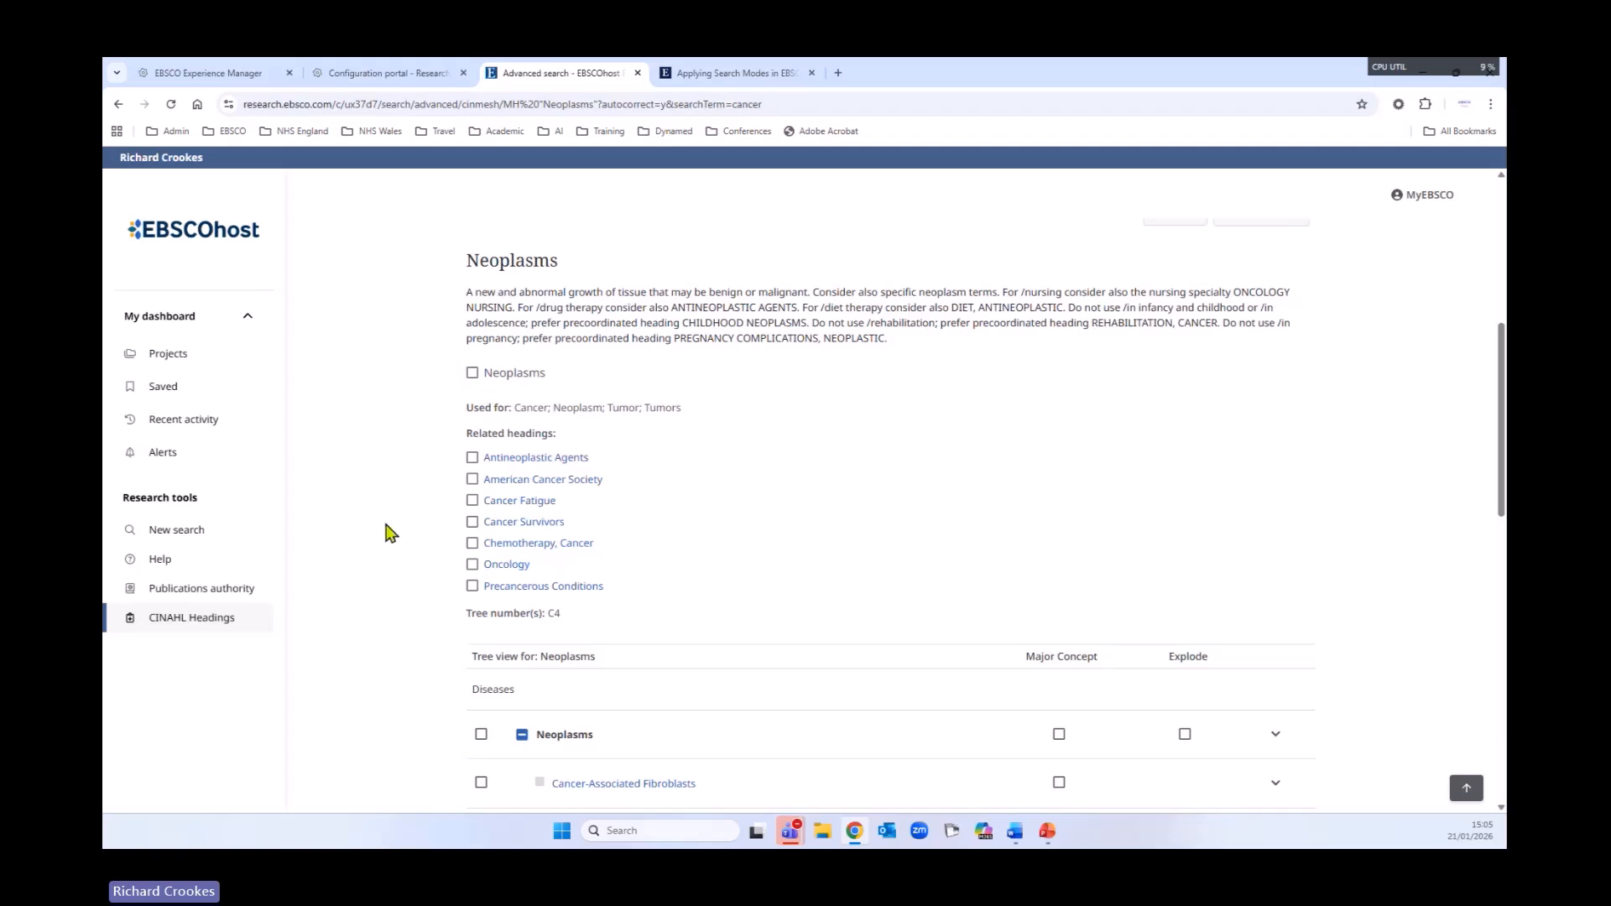
- Select the exploded Neoplasms heading and check its narrower terms in the tree view
{"action": "left_click", "coordinate": [473, 374]}
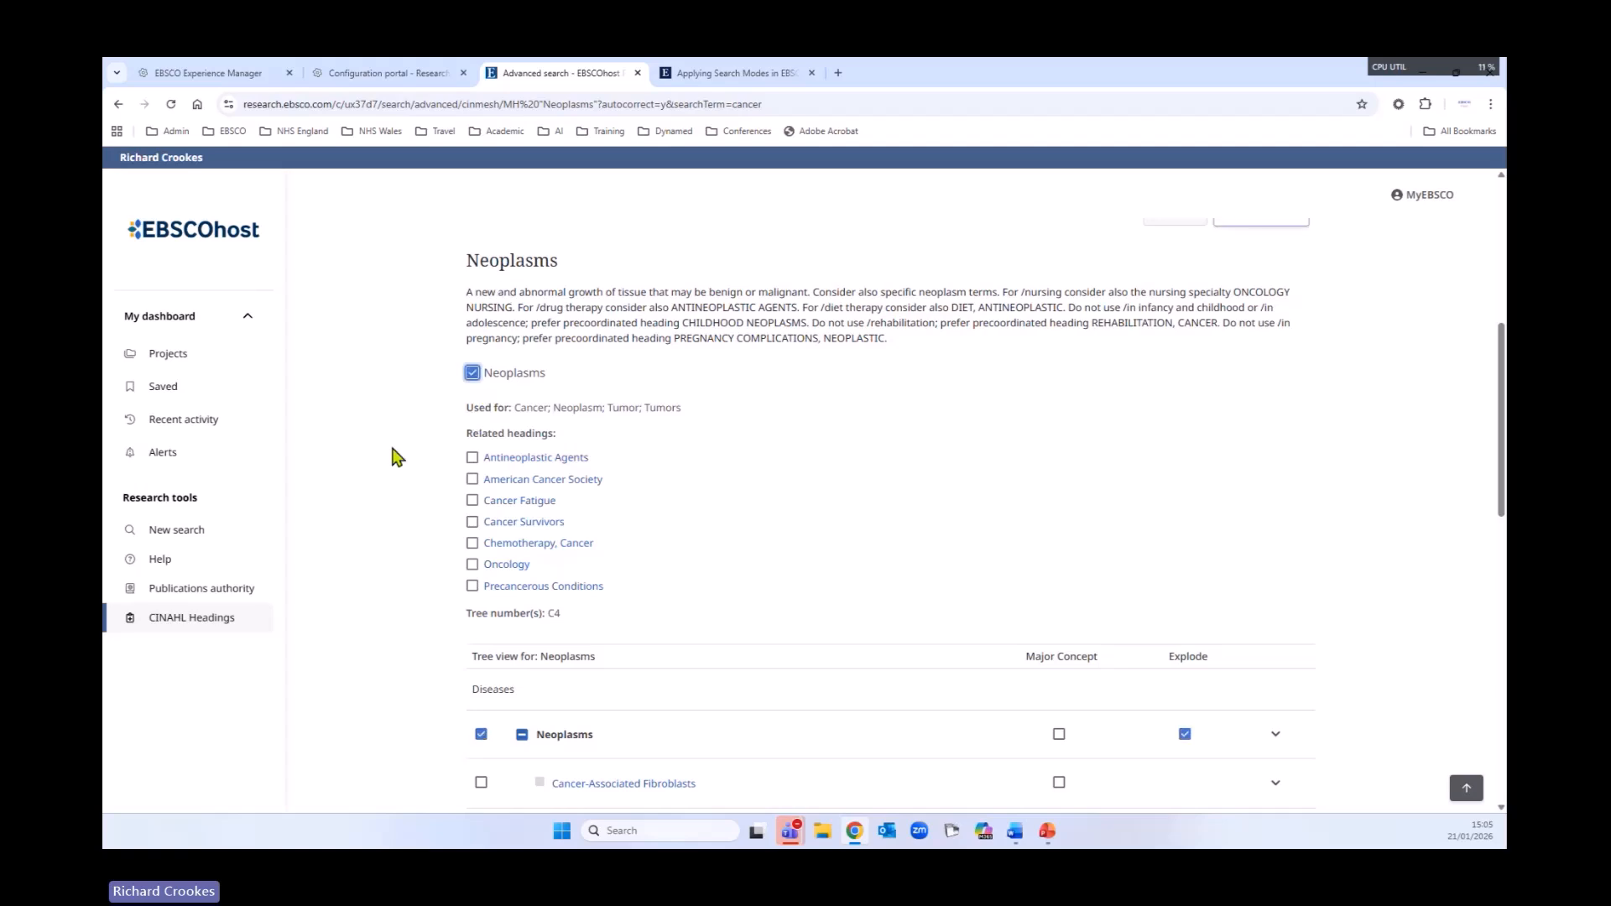
{"action": "scroll", "coordinate": [391, 554], "scroll_direction": "down", "scroll_amount": 1}
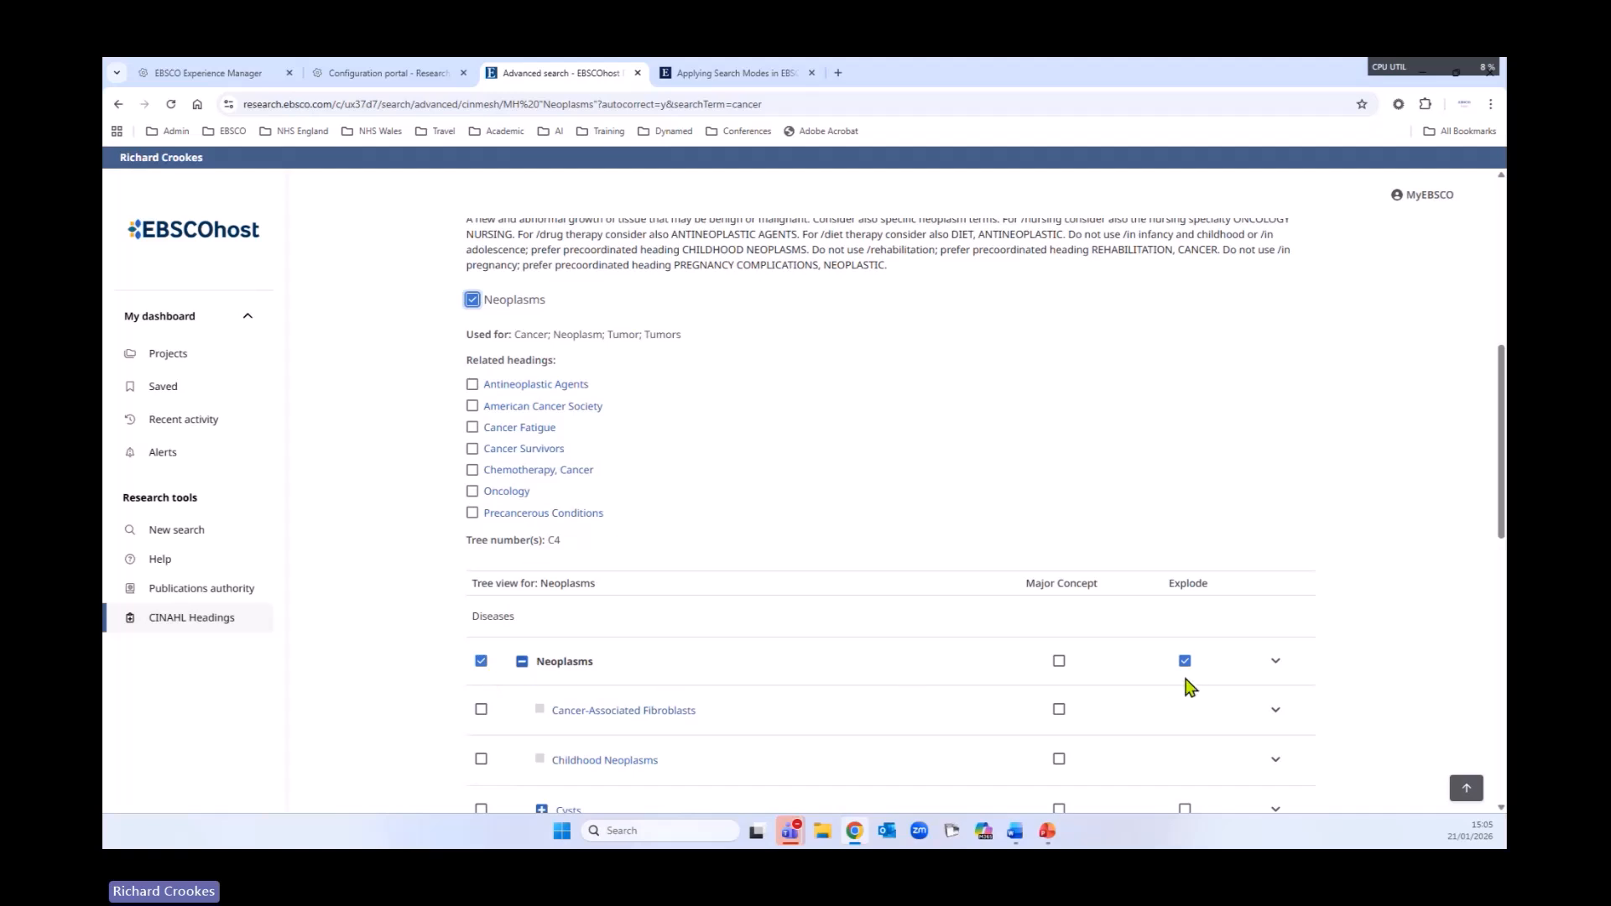
{"action": "scroll", "coordinate": [780, 730], "scroll_direction": "down", "scroll_amount": 1}
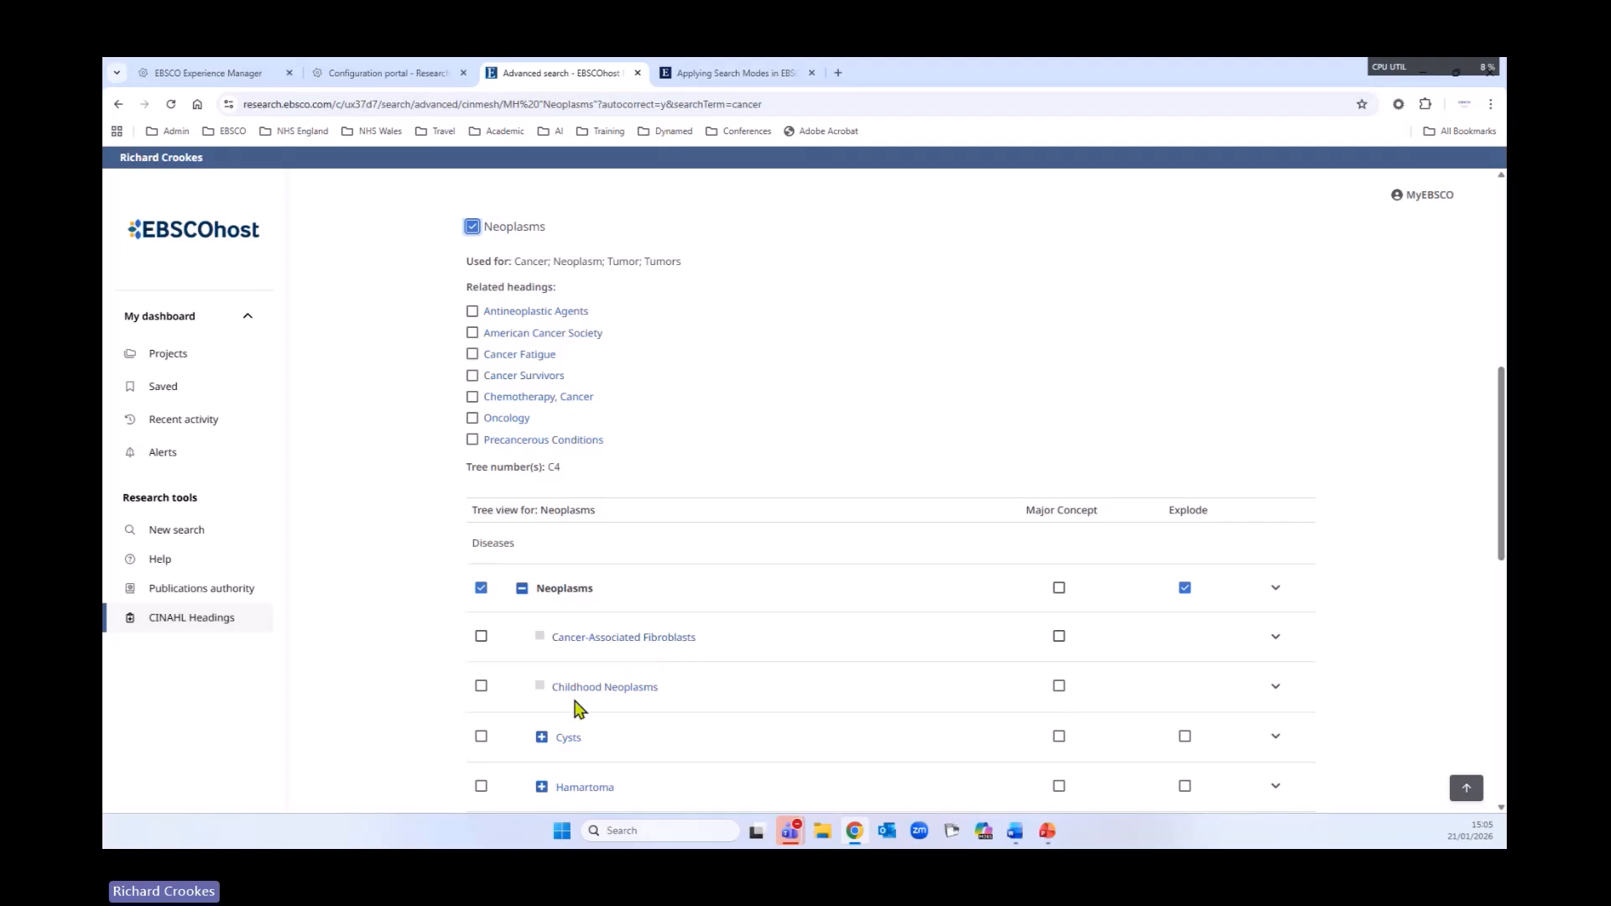
{"action": "scroll", "coordinate": [359, 593], "scroll_direction": "up", "scroll_amount": 2}
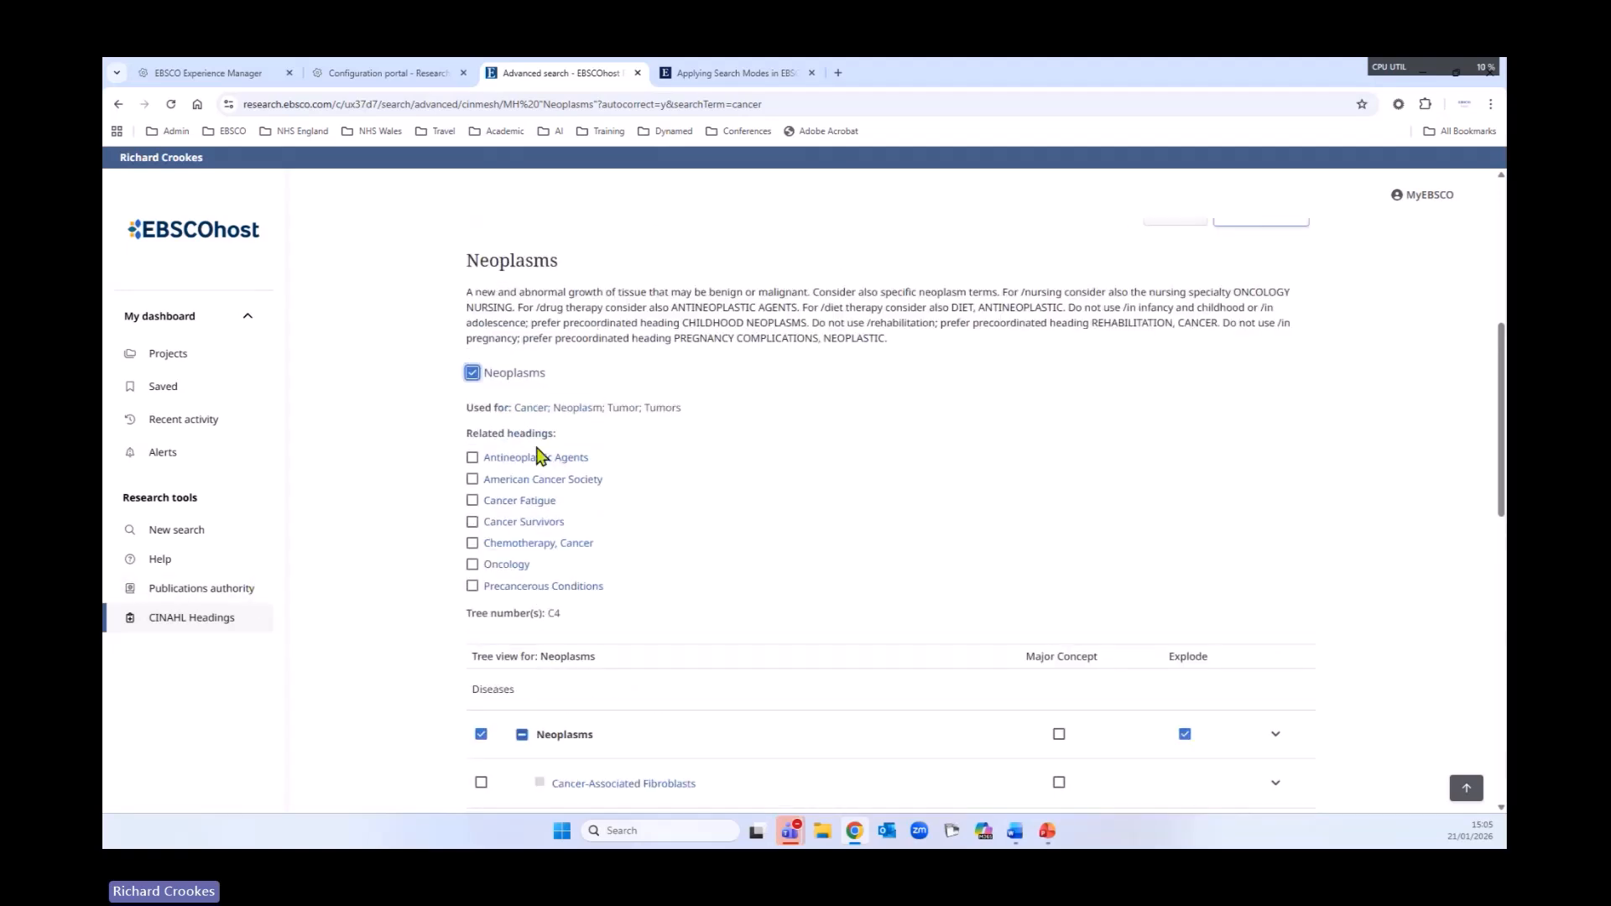
- Select the related headings Cancer Fatigue, Cancer Survivors and Oncology
{"action": "left_click", "coordinate": [472, 501]}
{"action": "left_click", "coordinate": [473, 522]}
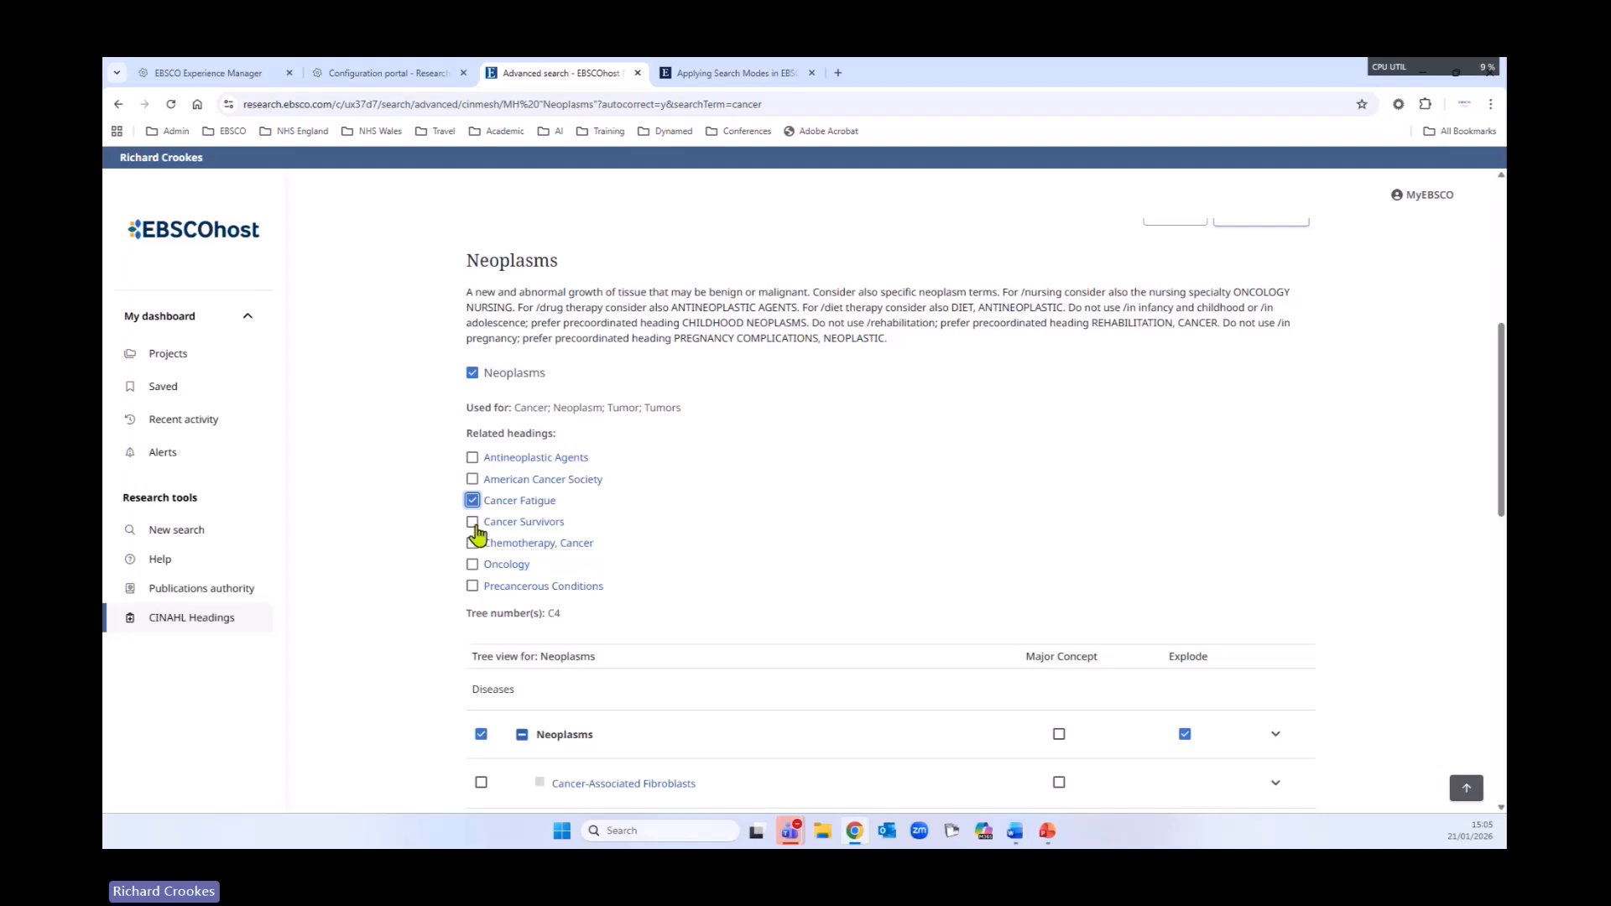
{"action": "left_click", "coordinate": [473, 564]}
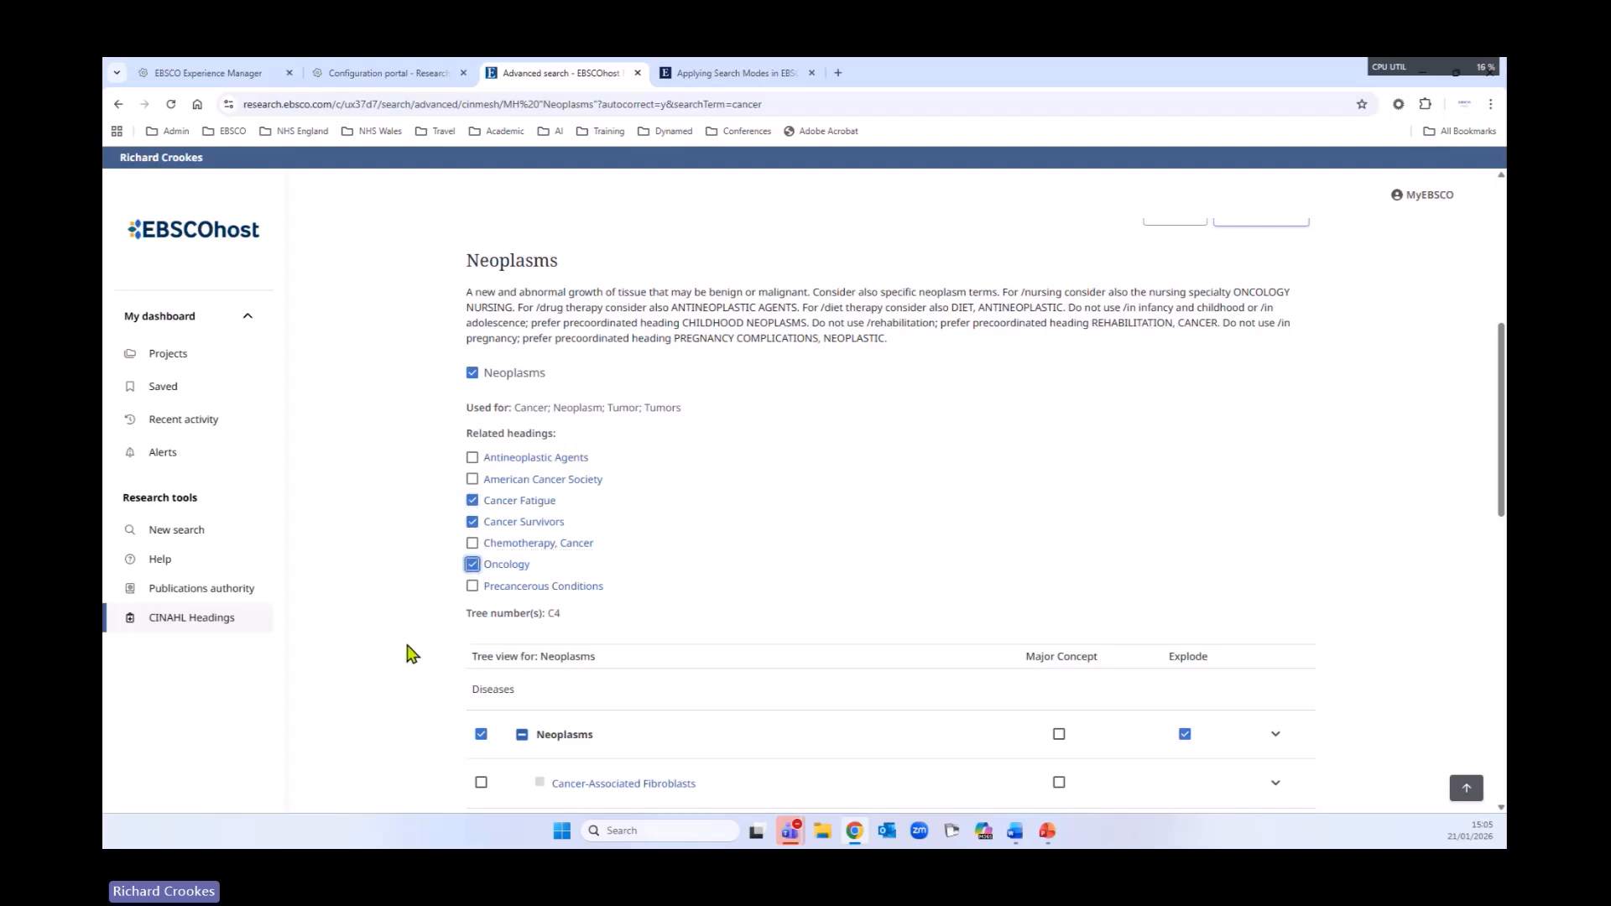
- Review the narrower terms in the Neoplasms tree and add the selected headings to the search, joined with OR
{"action": "scroll", "coordinate": [411, 654], "scroll_direction": "down", "scroll_amount": 2}
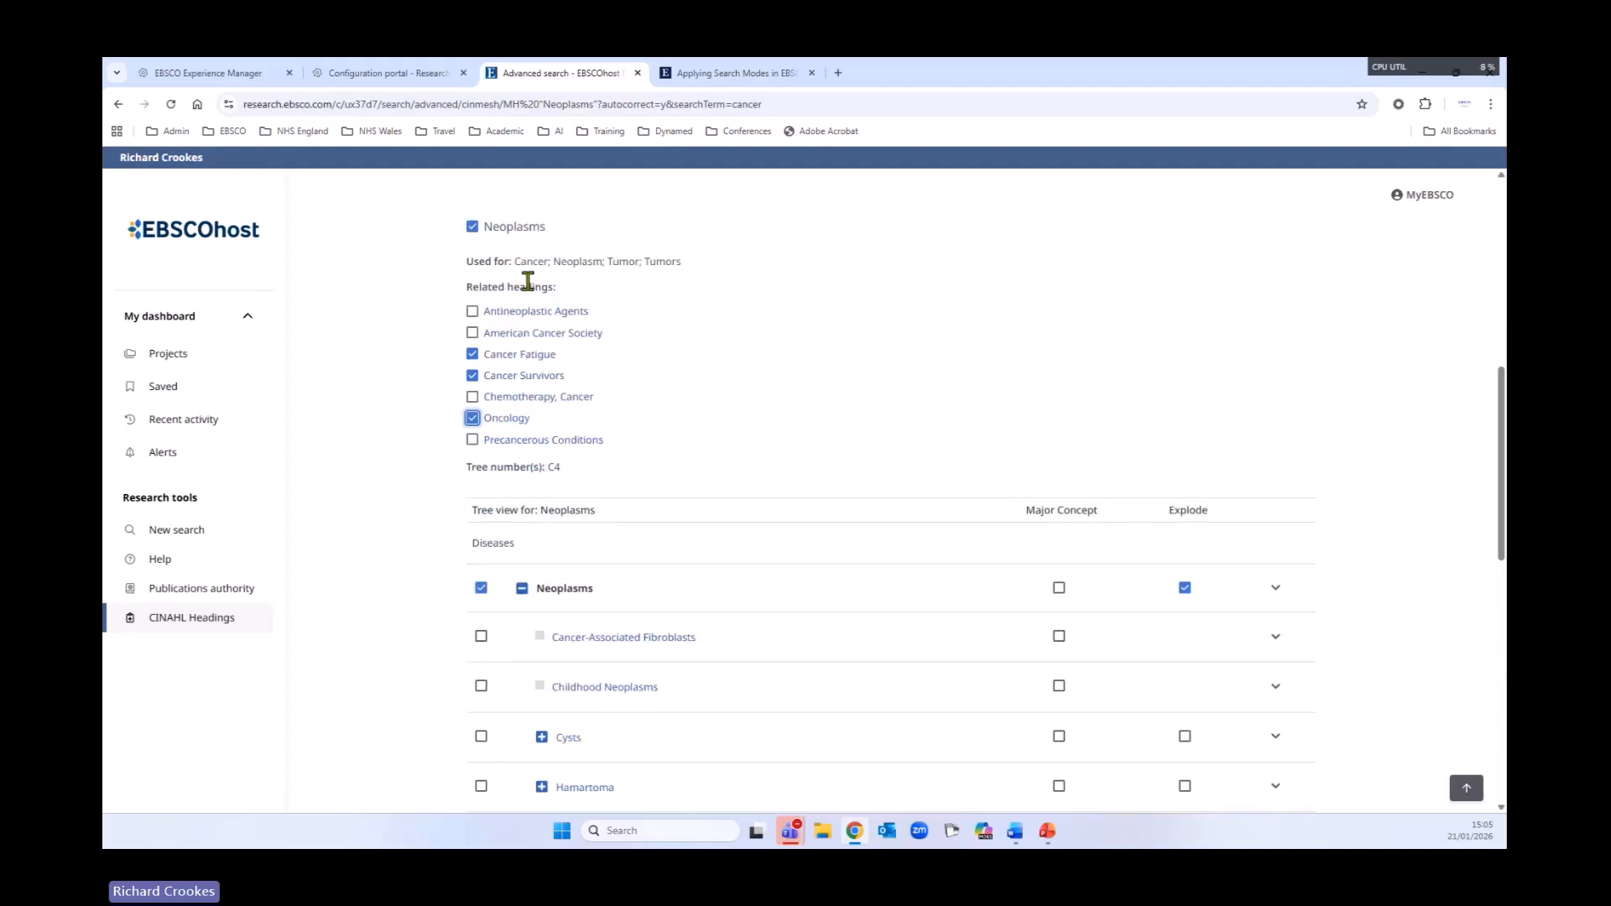
{"action": "scroll", "coordinate": [428, 497], "scroll_direction": "down", "scroll_amount": 4}
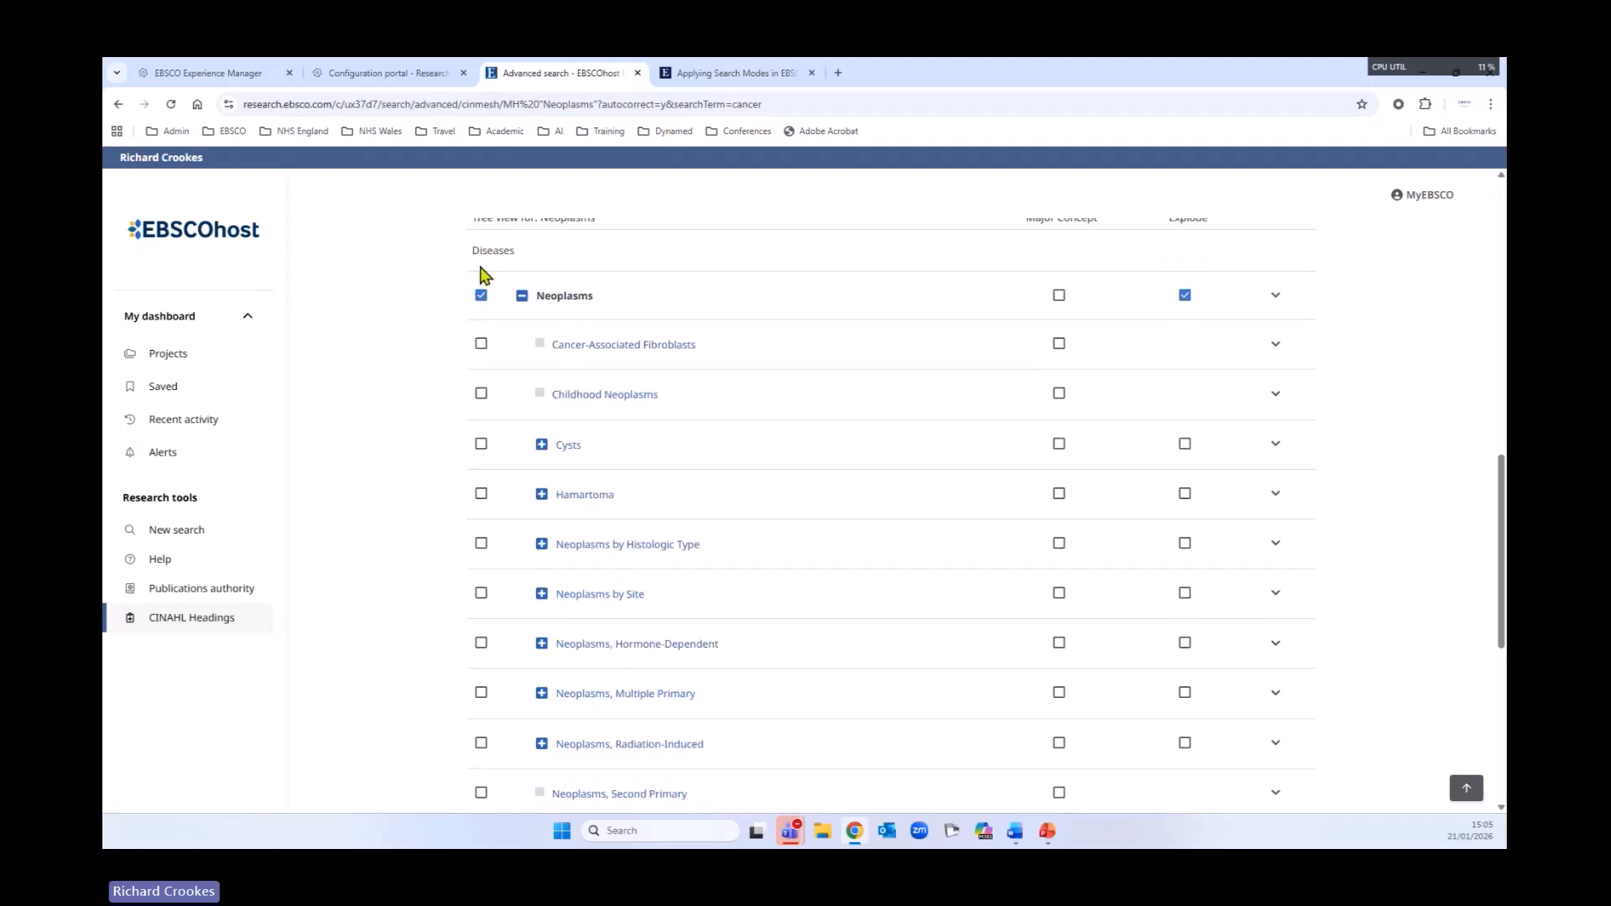
{"action": "scroll", "coordinate": [447, 461], "scroll_direction": "down", "scroll_amount": 1}
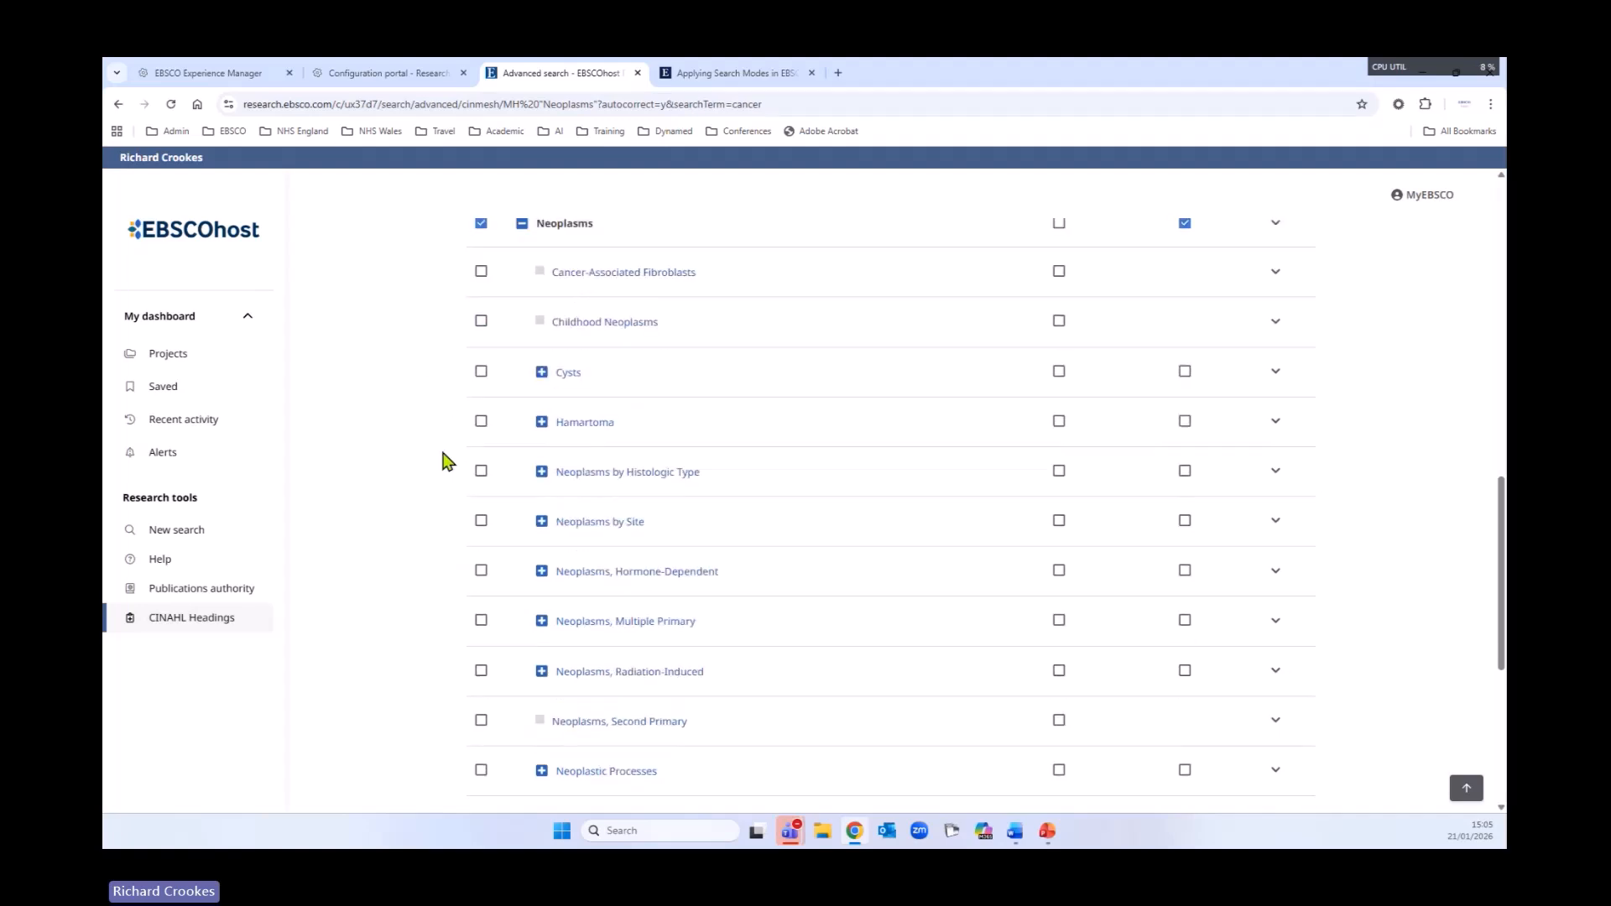
{"action": "scroll", "coordinate": [448, 463], "scroll_direction": "down", "scroll_amount": 5}
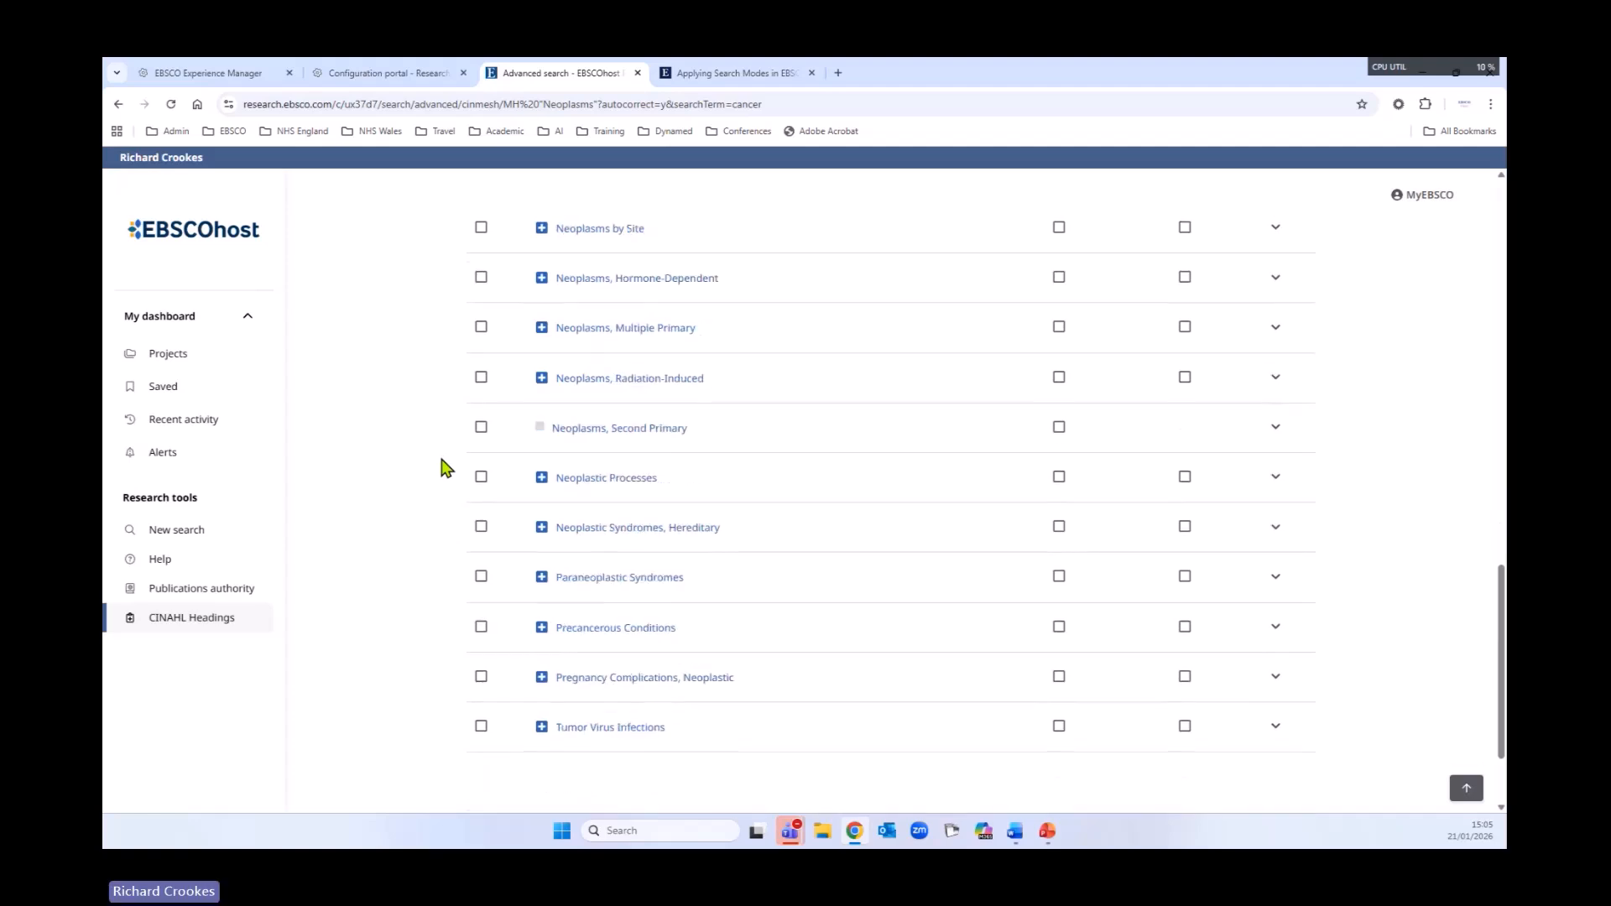
{"action": "scroll", "coordinate": [445, 467], "scroll_direction": "up", "scroll_amount": 8}
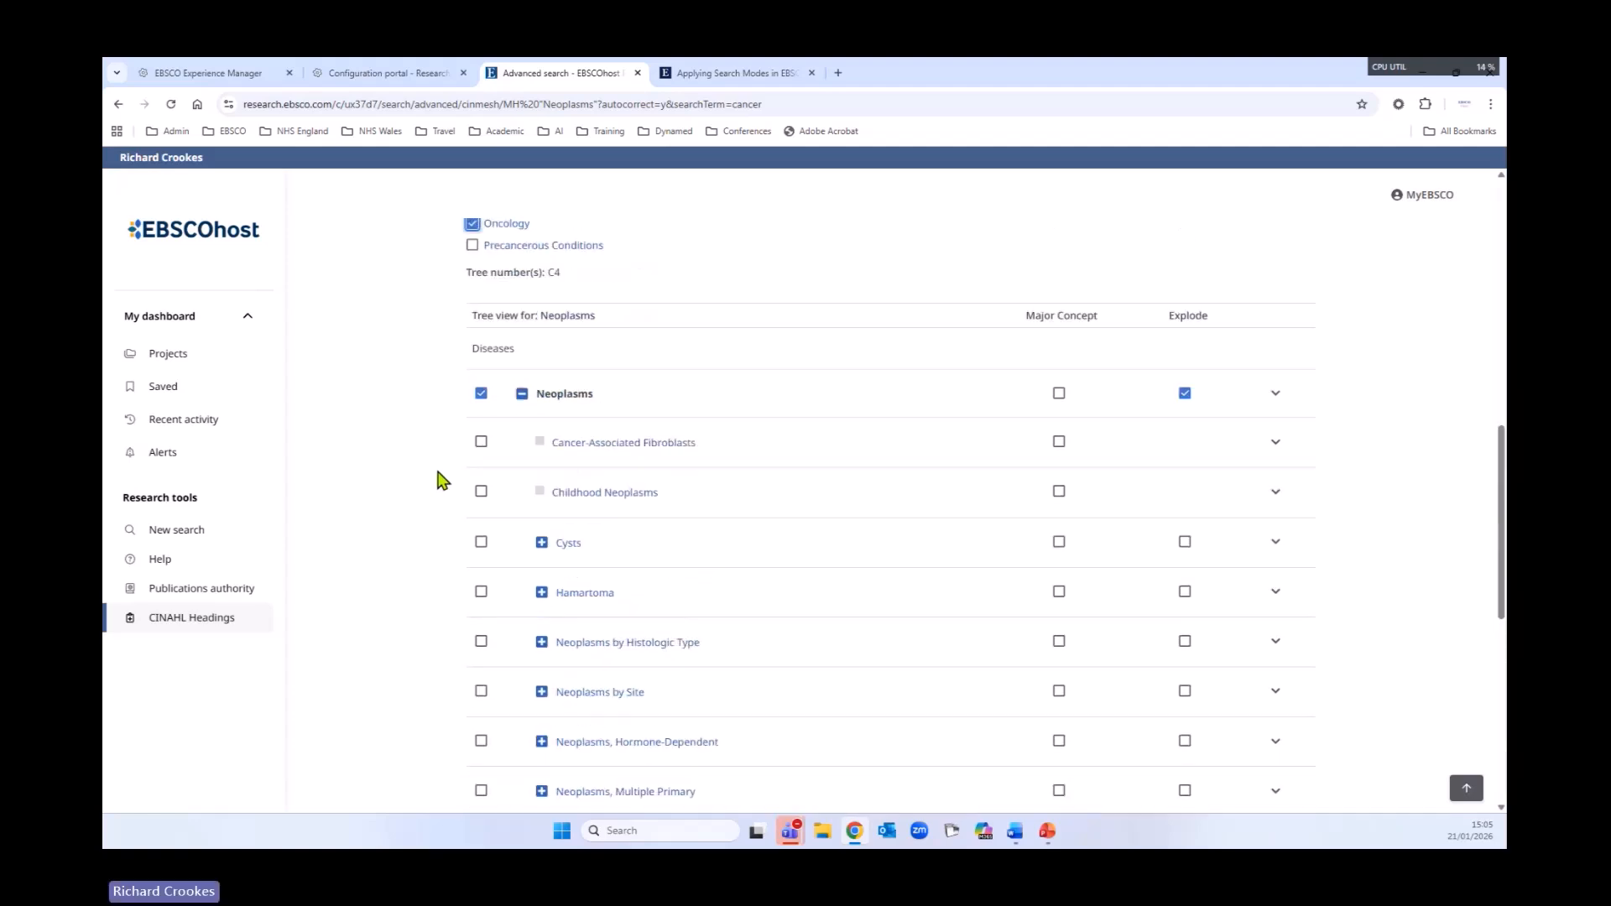
{"action": "scroll", "coordinate": [440, 479], "scroll_direction": "up", "scroll_amount": 3}
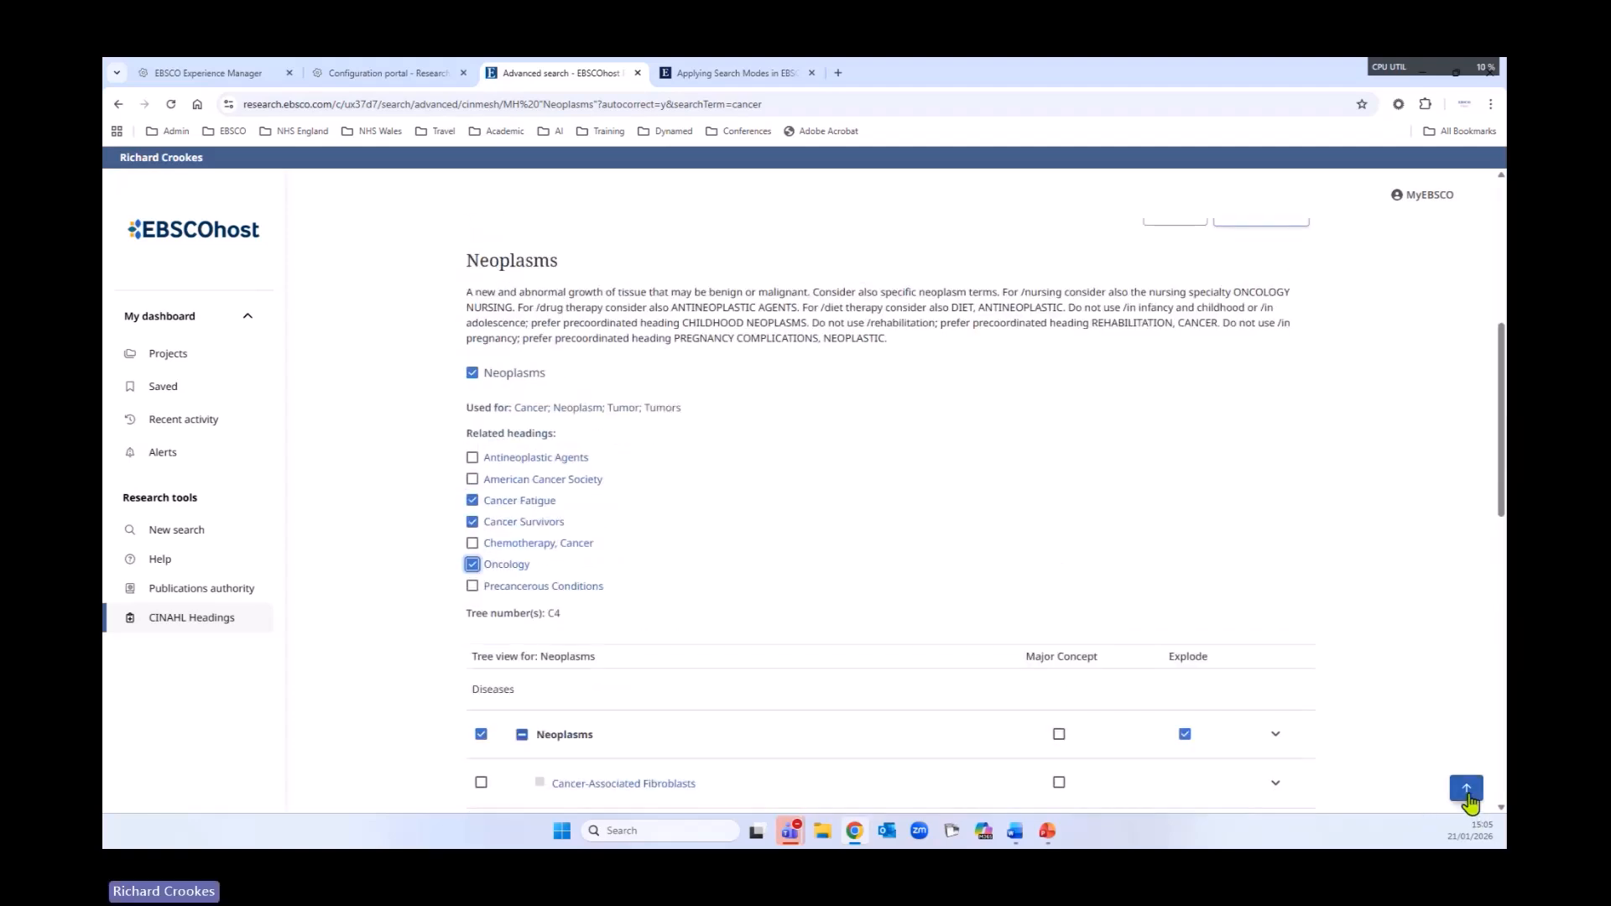
{"action": "left_click", "coordinate": [1465, 788]}
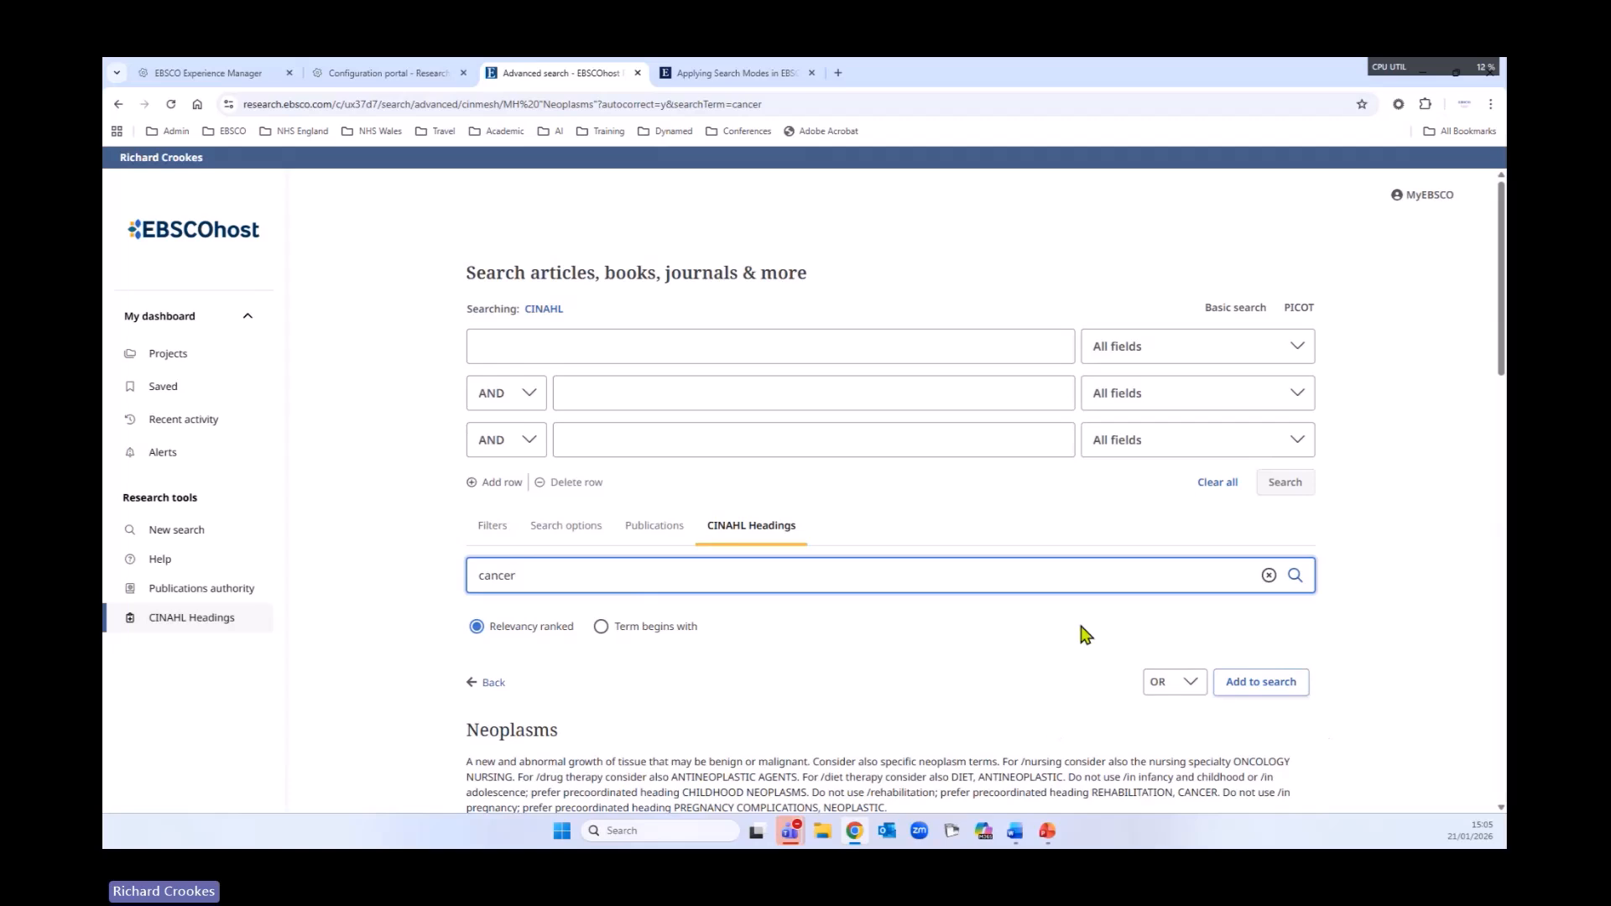
{"action": "left_click", "coordinate": [1289, 693]}
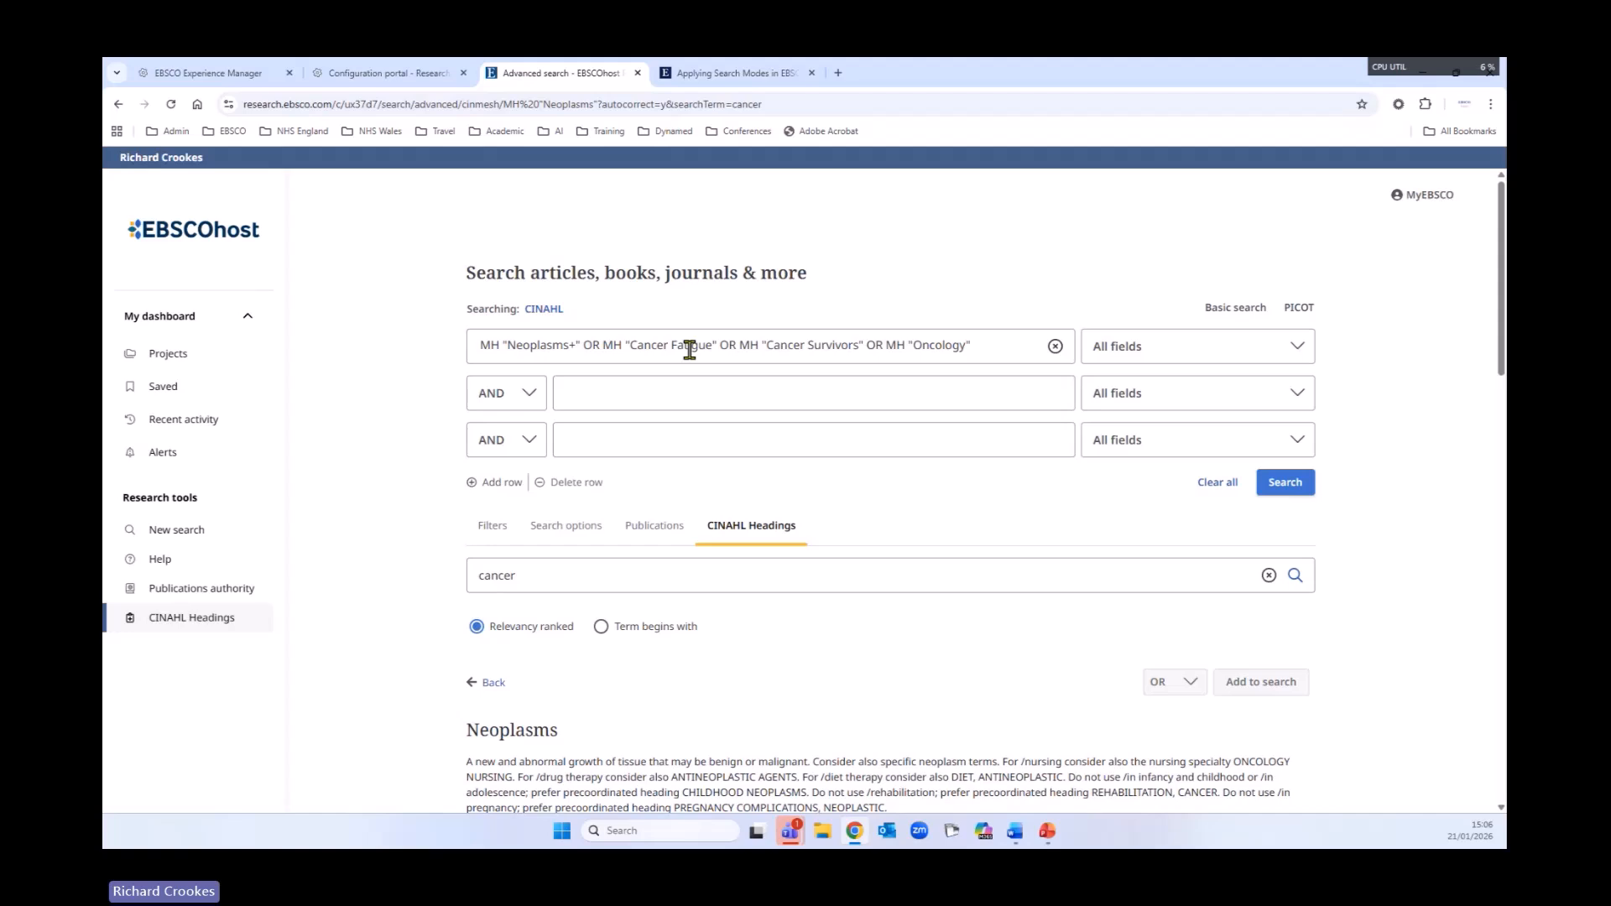
- Examine the MH code in the first search row and find the matching Exact Subject Heading - MH among the field options
{"action": "left_click", "coordinate": [499, 344]}
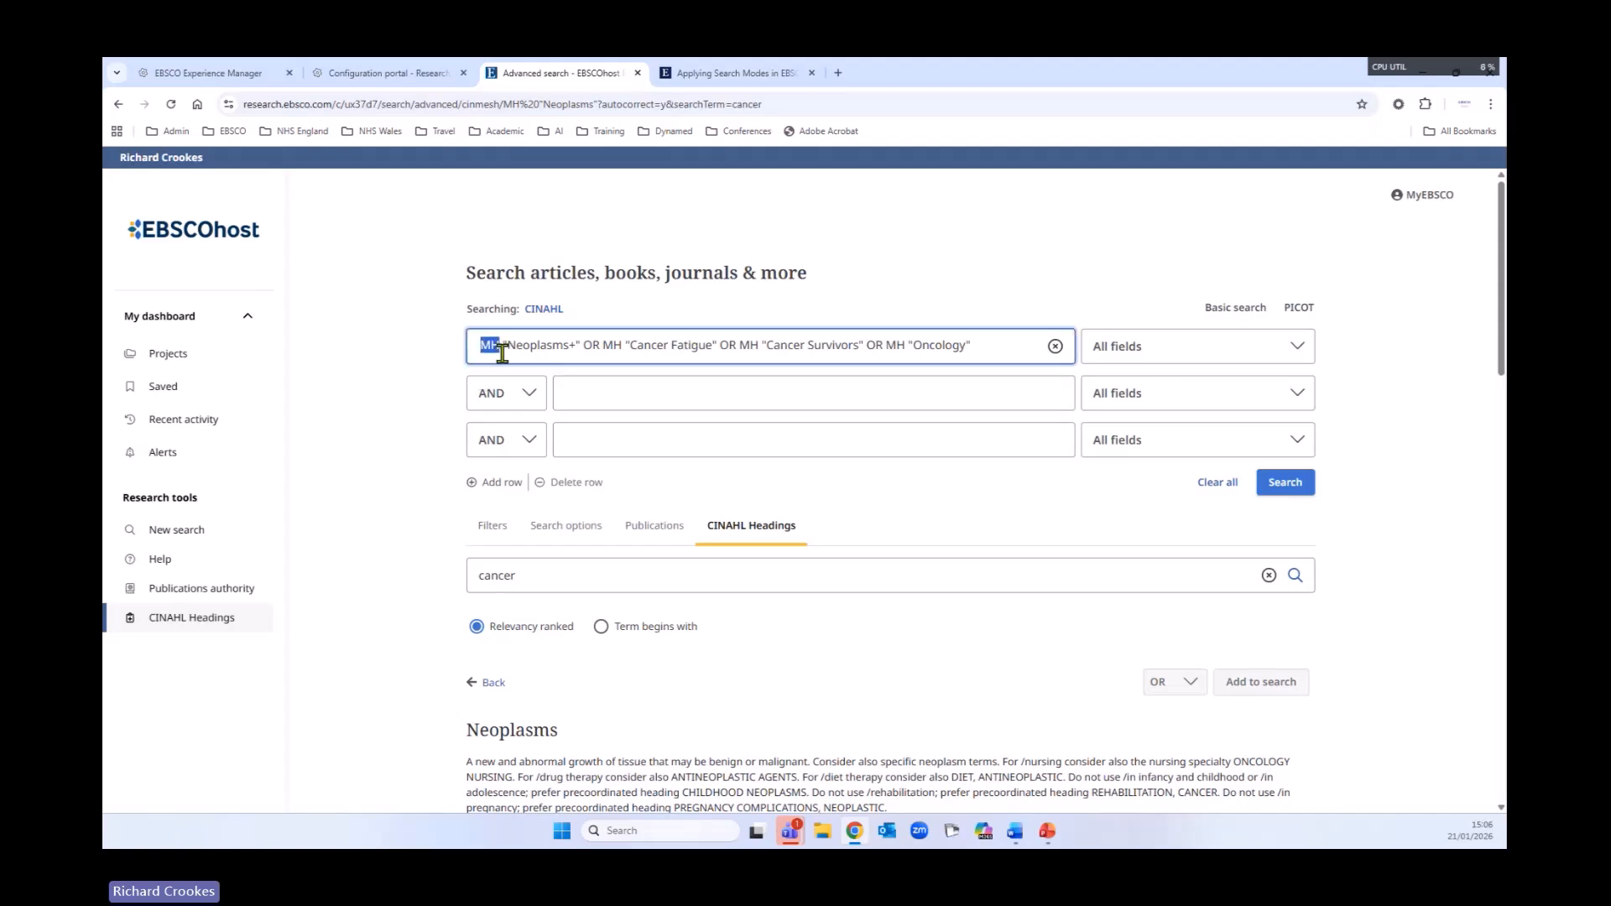
{"action": "left_click", "coordinate": [1167, 353]}
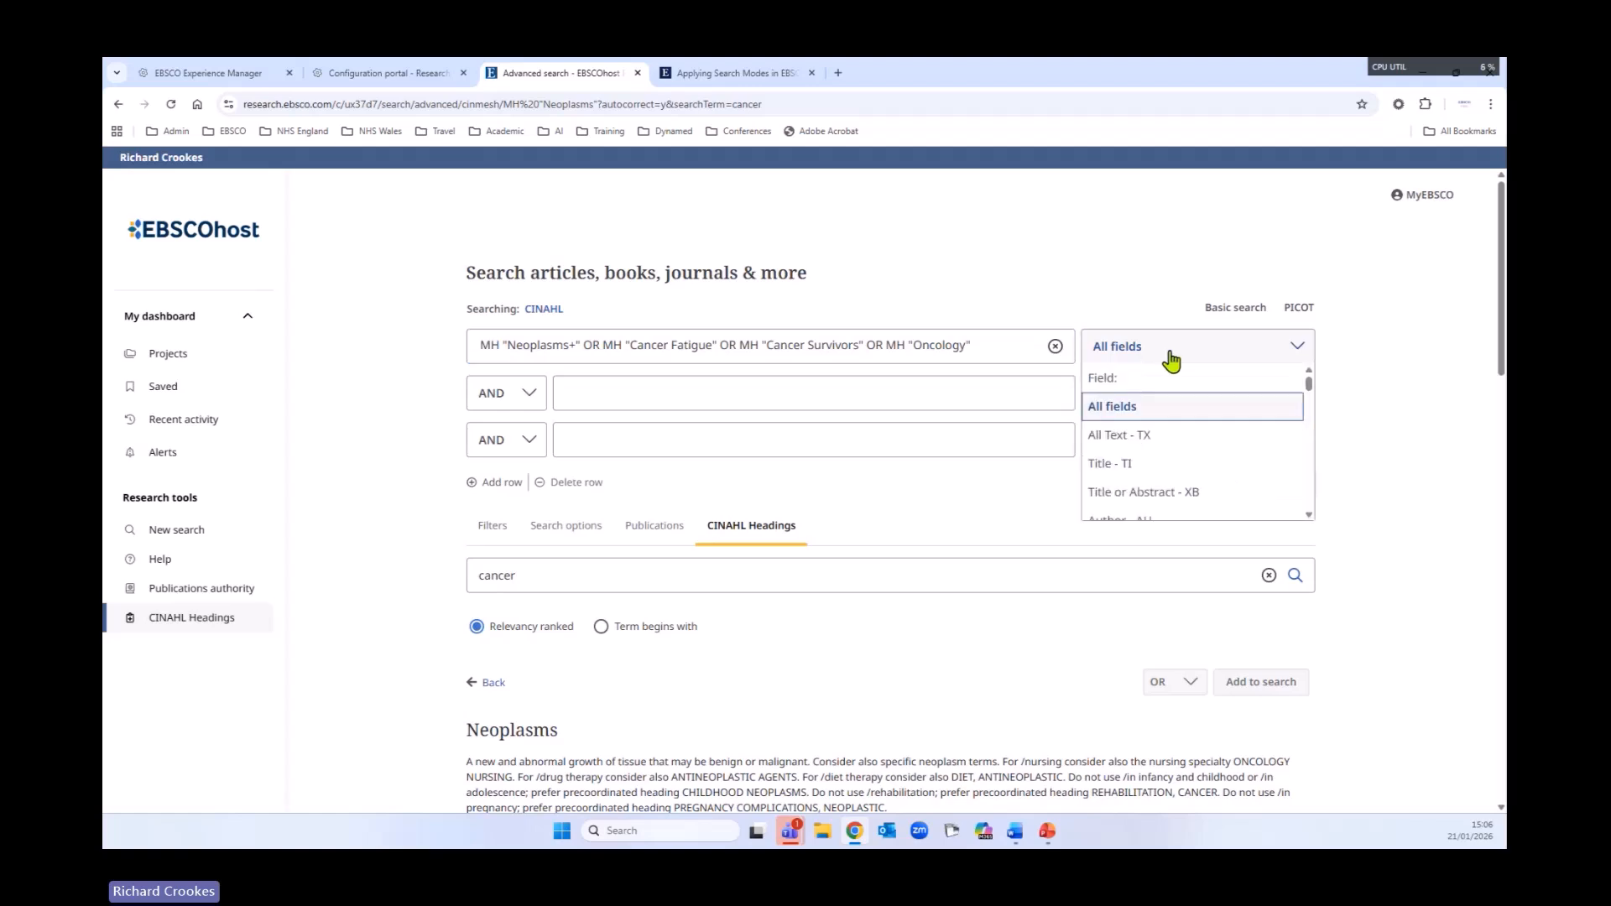
{"action": "scroll", "coordinate": [1208, 464], "scroll_direction": "down", "scroll_amount": 1}
{"action": "scroll", "coordinate": [1213, 464], "scroll_direction": "down", "scroll_amount": 1}
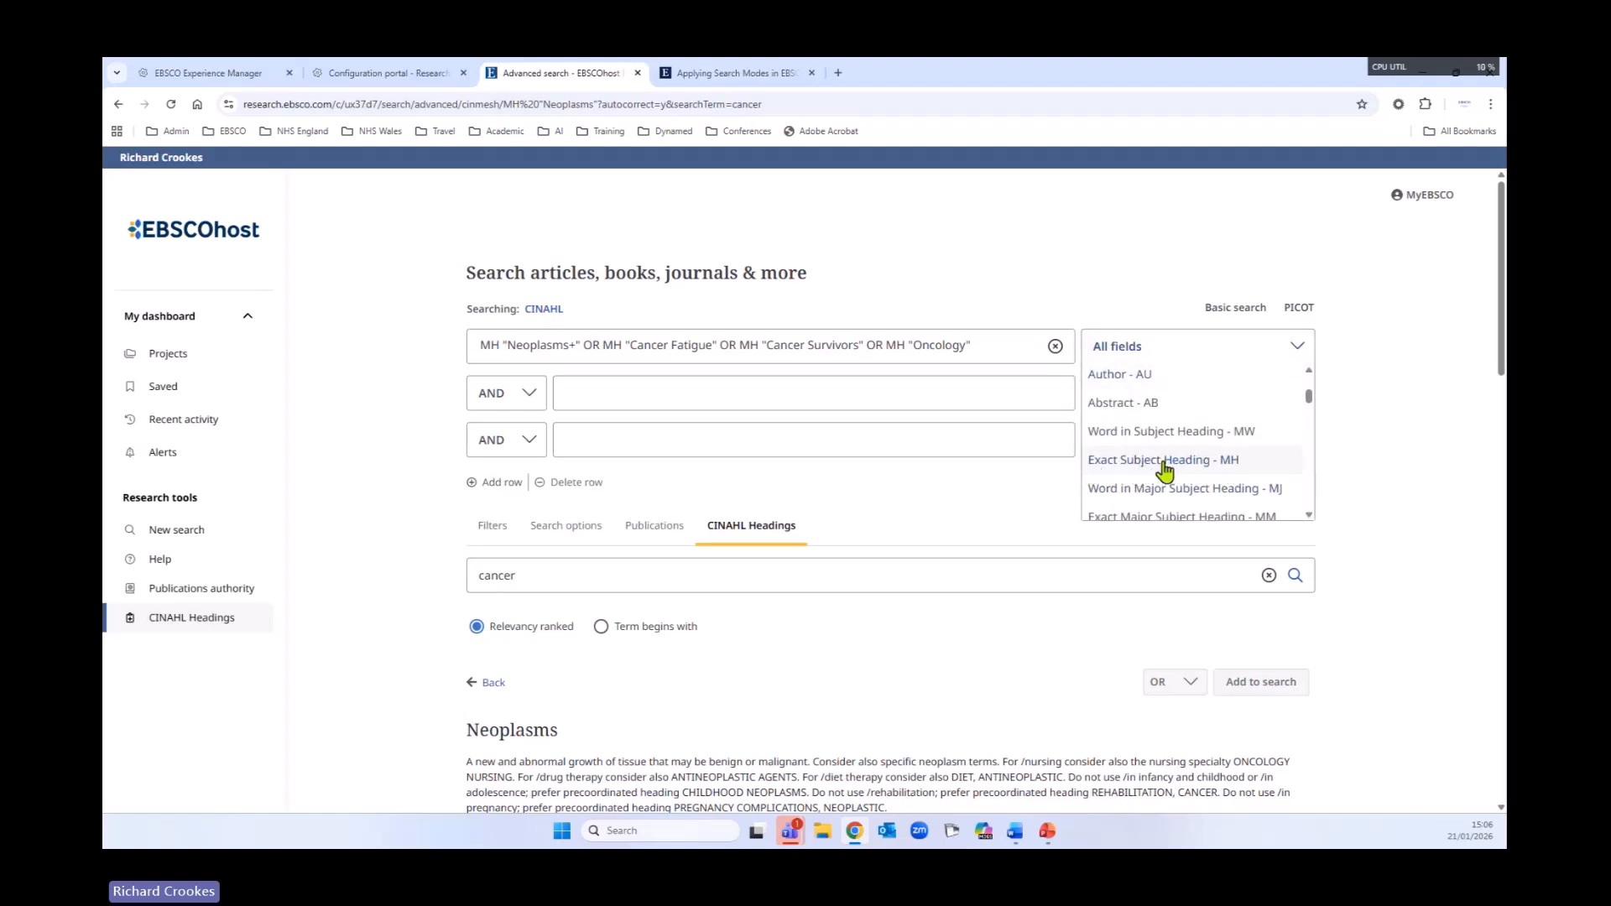
{"action": "left_click", "coordinate": [1088, 289]}
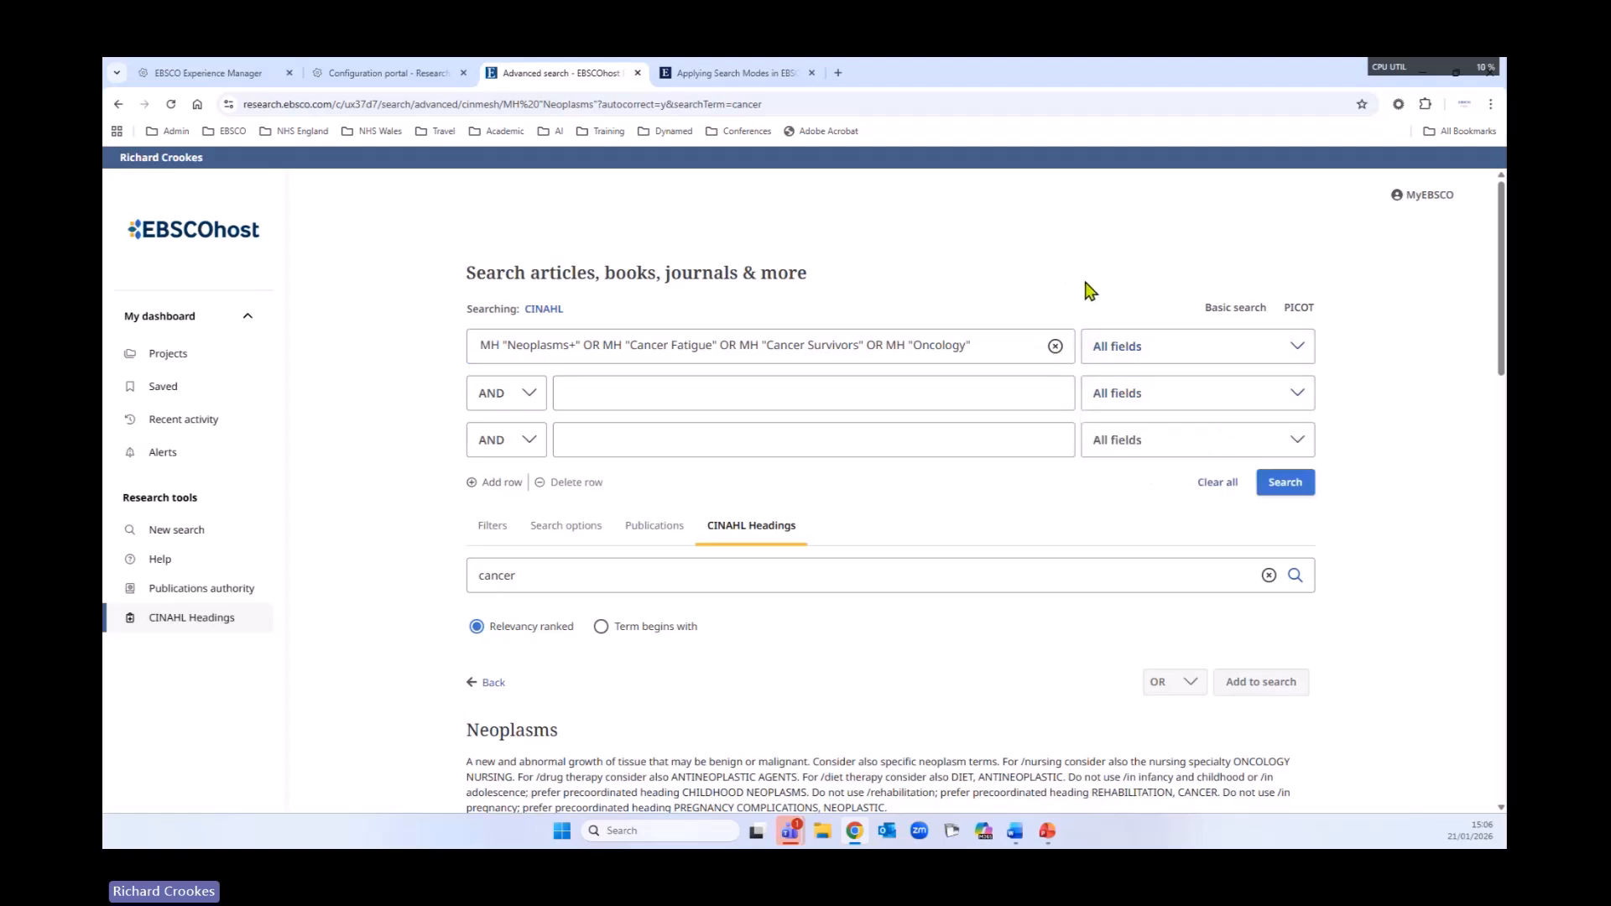
- Highlight the plus sign after Neoplasms in the query and run the subject heading search
{"action": "left_click", "coordinate": [575, 344]}
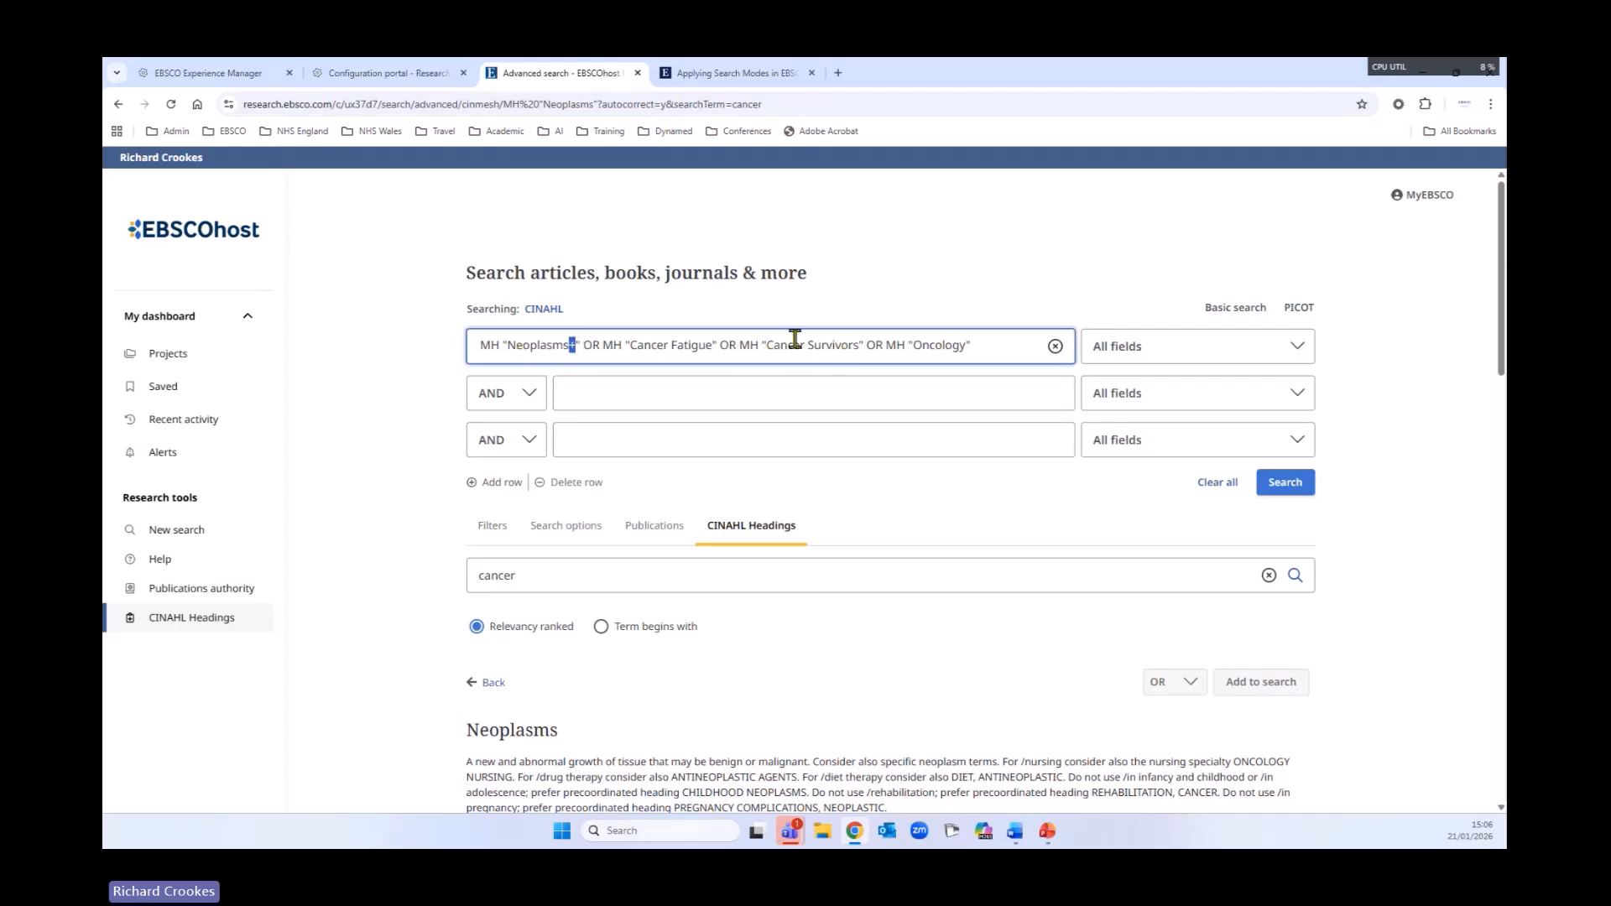
{"action": "left_click", "coordinate": [944, 304]}
{"action": "left_click", "coordinate": [1283, 485]}
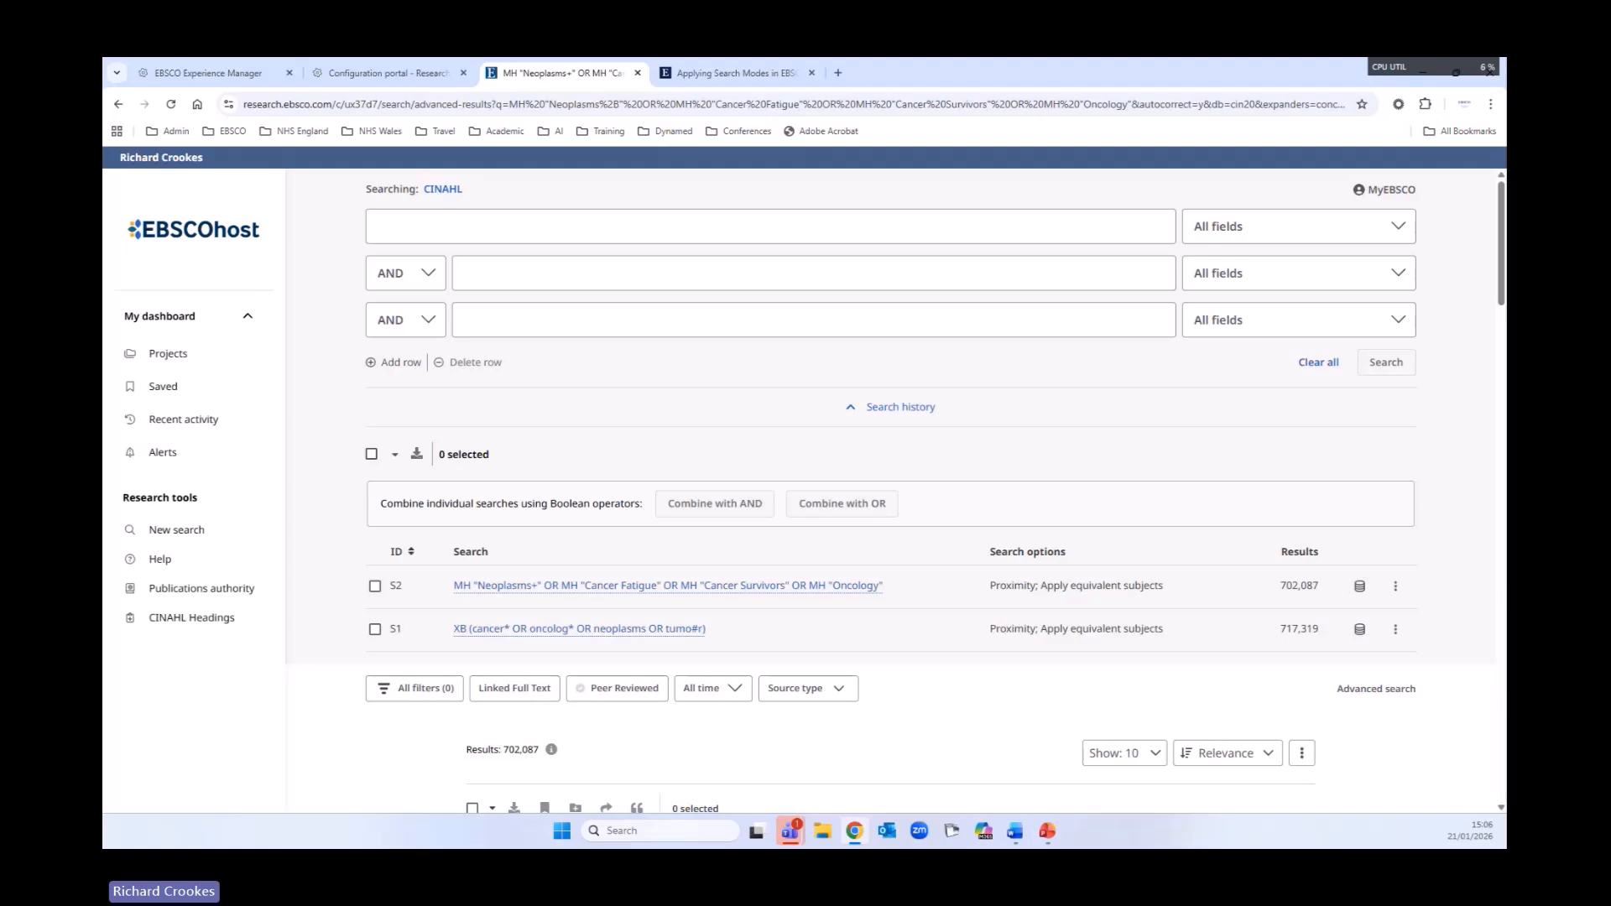
- Combine searches S1 and S2 from the search history with OR and run the combined search
{"action": "scroll", "coordinate": [1169, 428], "scroll_direction": "down", "scroll_amount": 2}
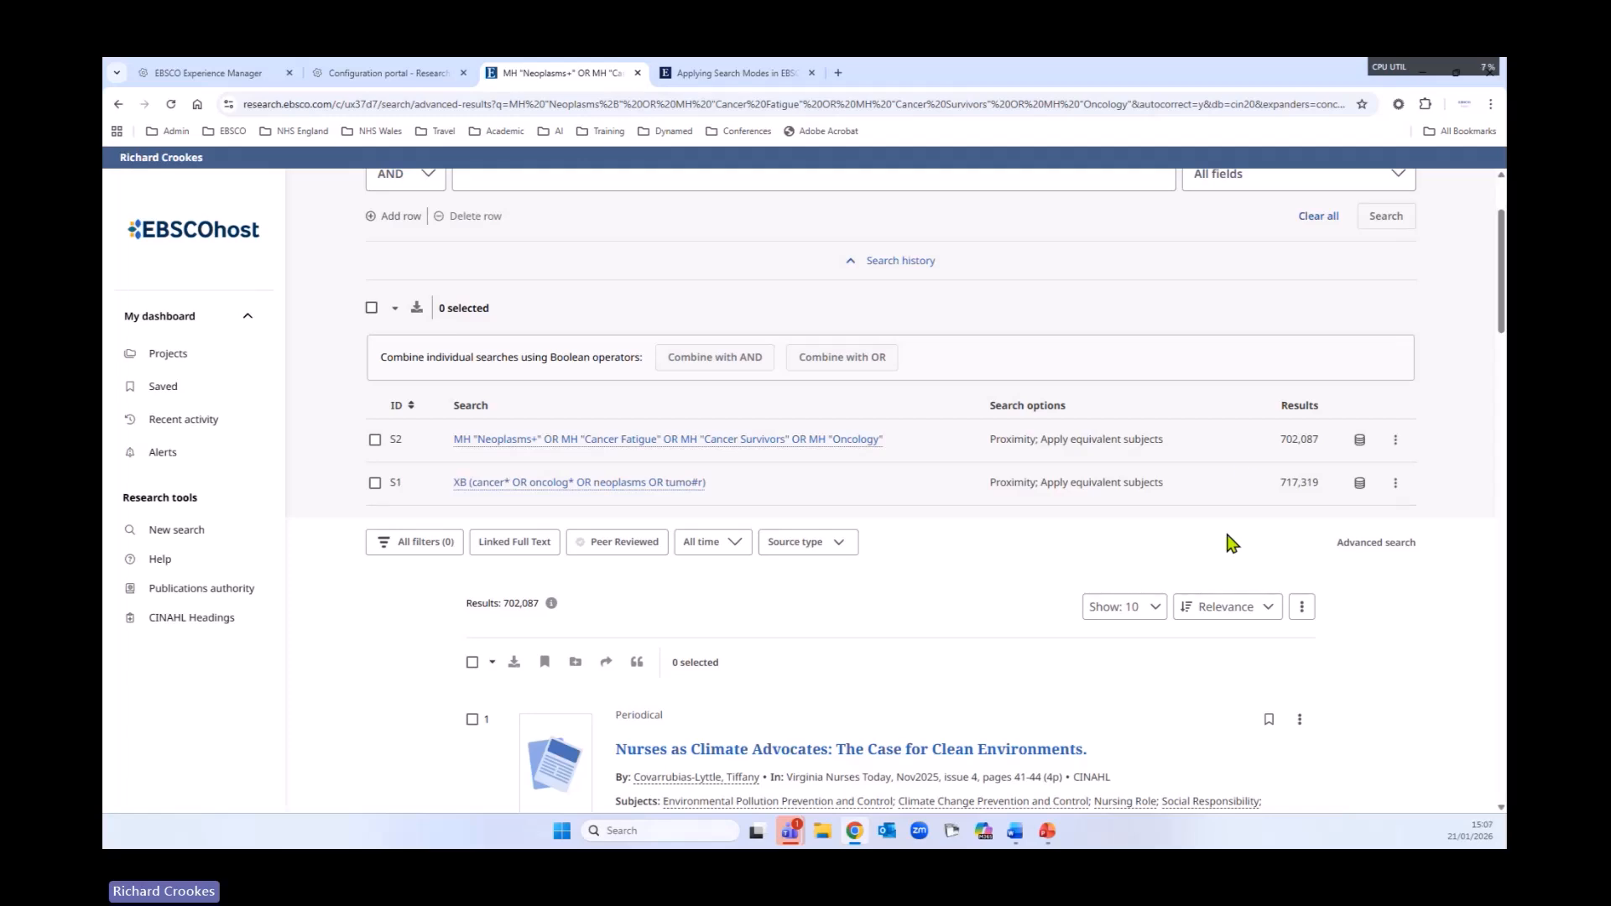
{"action": "left_click", "coordinate": [372, 308]}
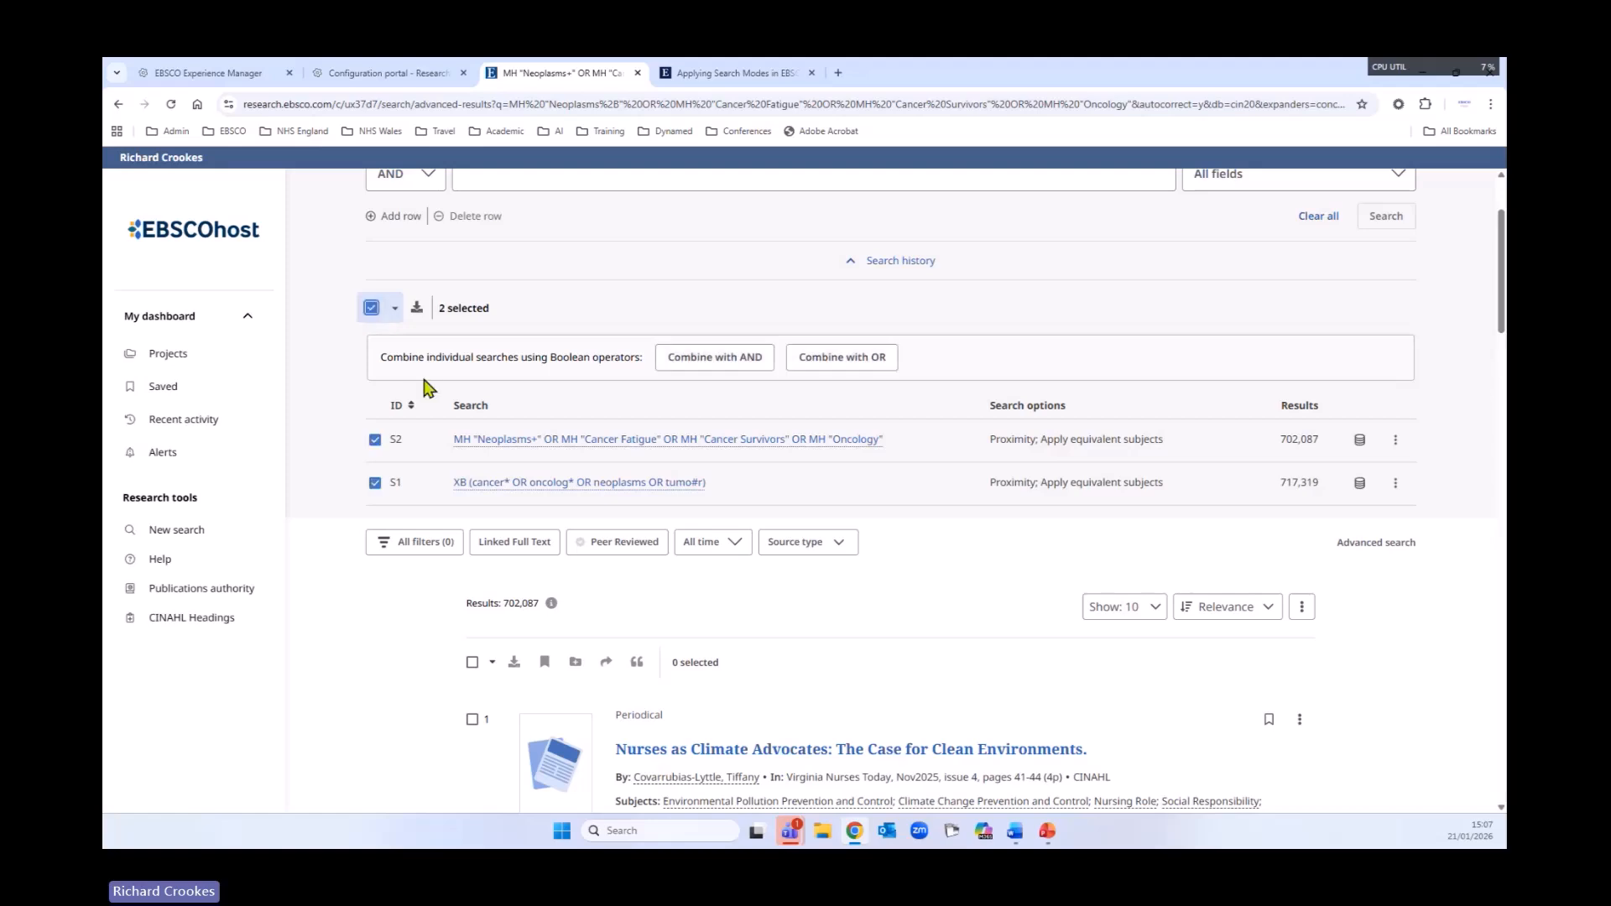
{"action": "scroll", "coordinate": [863, 579], "scroll_direction": "up", "scroll_amount": 2}
{"action": "left_click", "coordinate": [825, 507]}
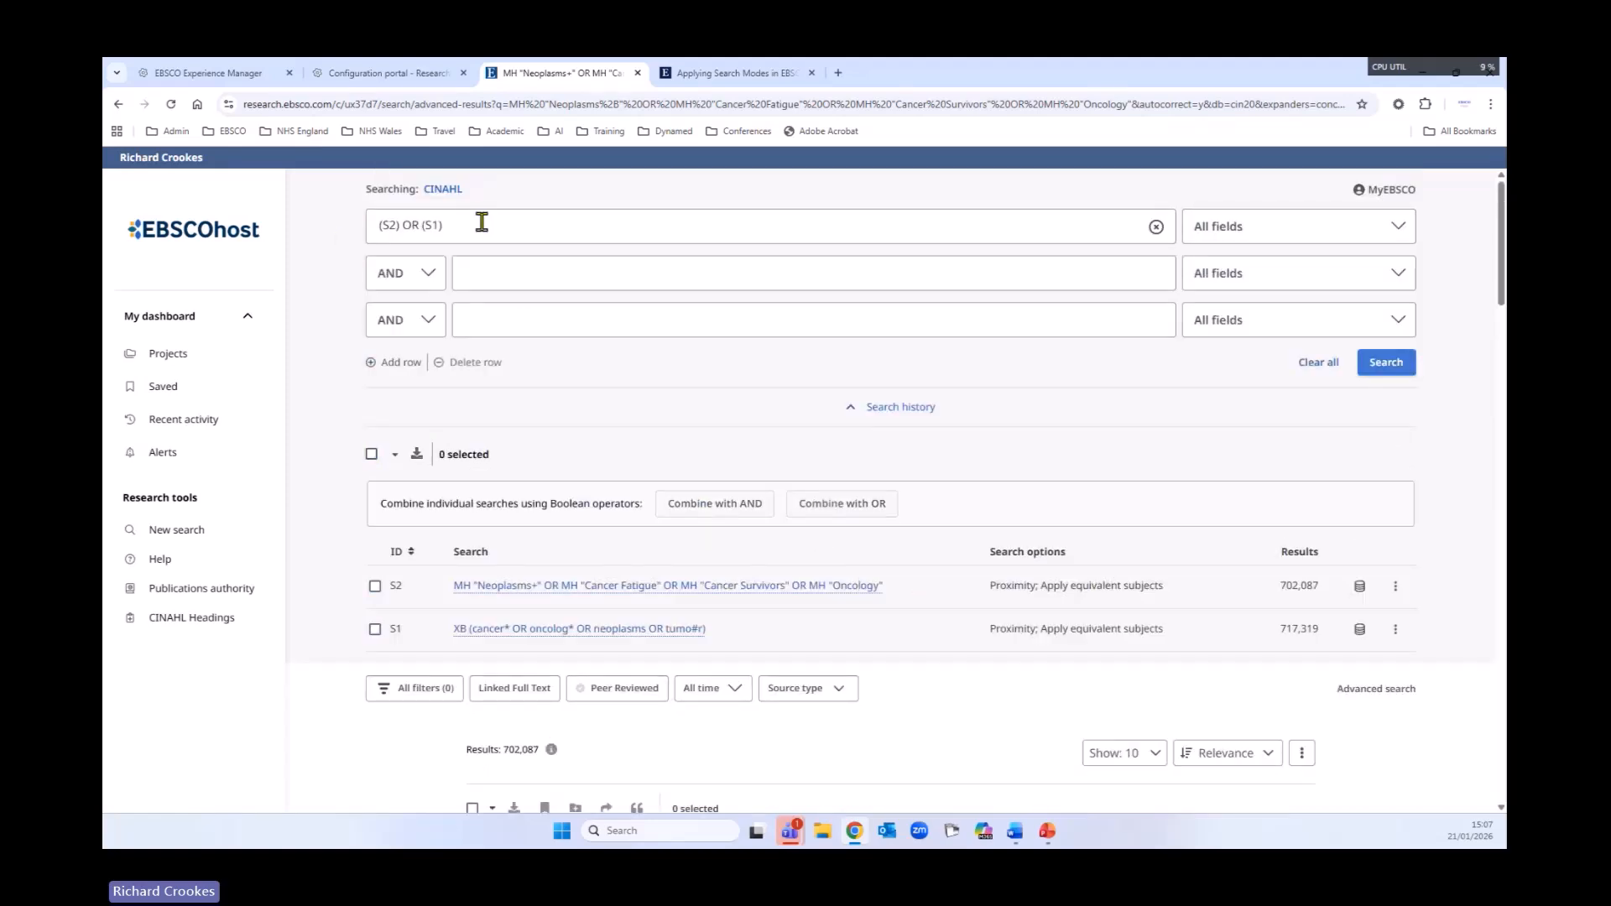
{"action": "left_click_drag", "start_coordinate": [478, 223], "coordinate": [378, 223]}
{"action": "left_click", "coordinate": [1385, 363]}
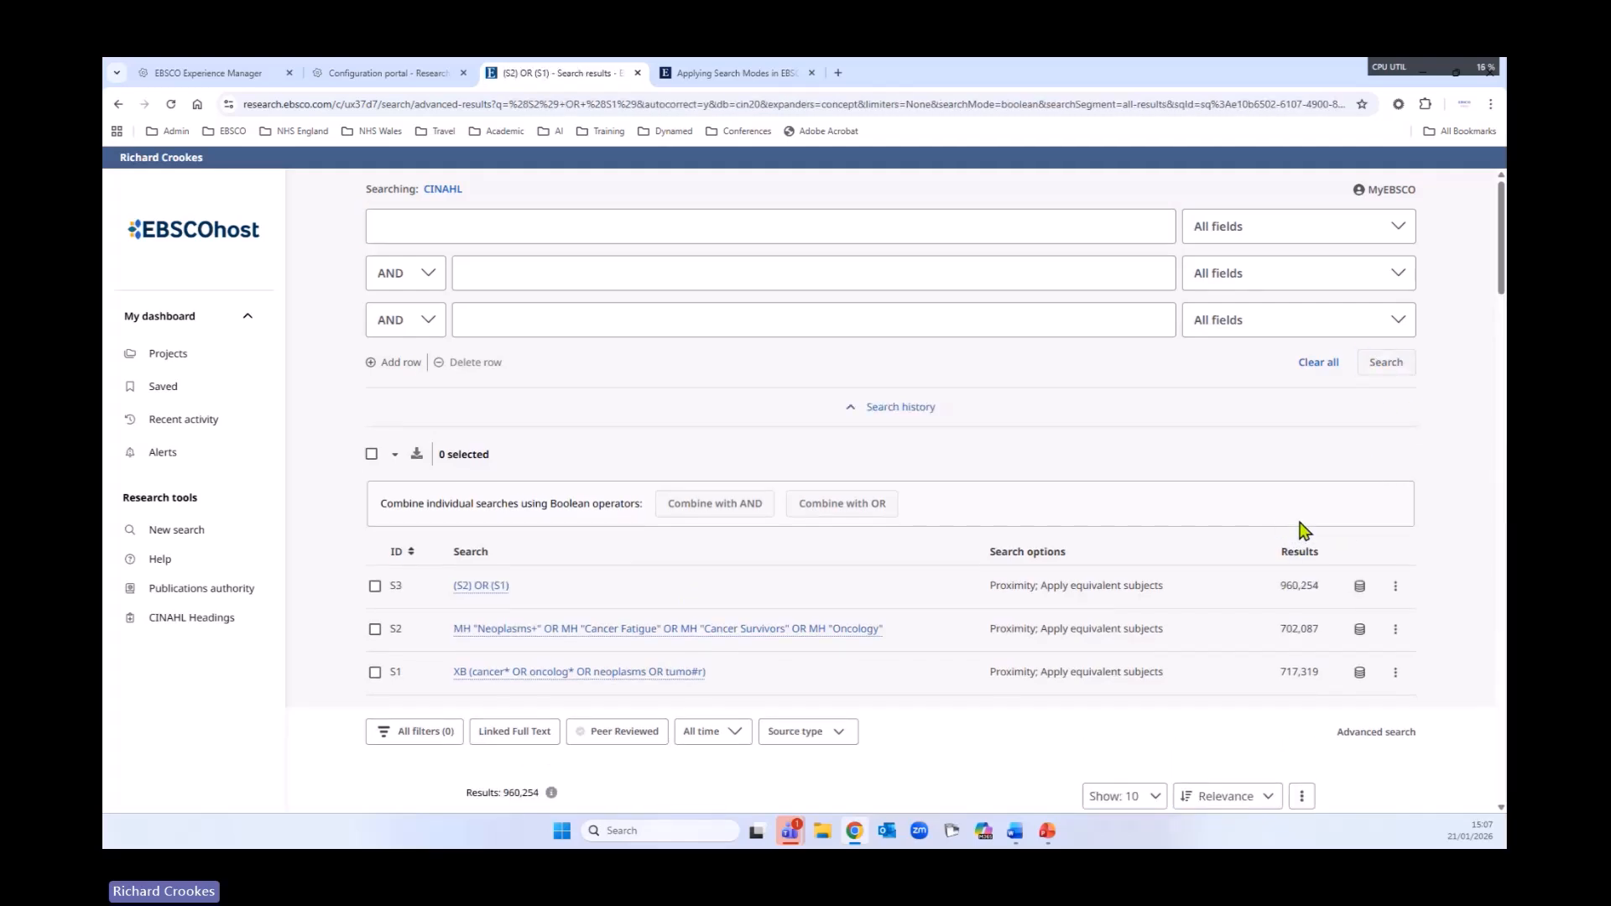
{"action": "scroll", "coordinate": [1300, 539], "scroll_direction": "down", "scroll_amount": 1}
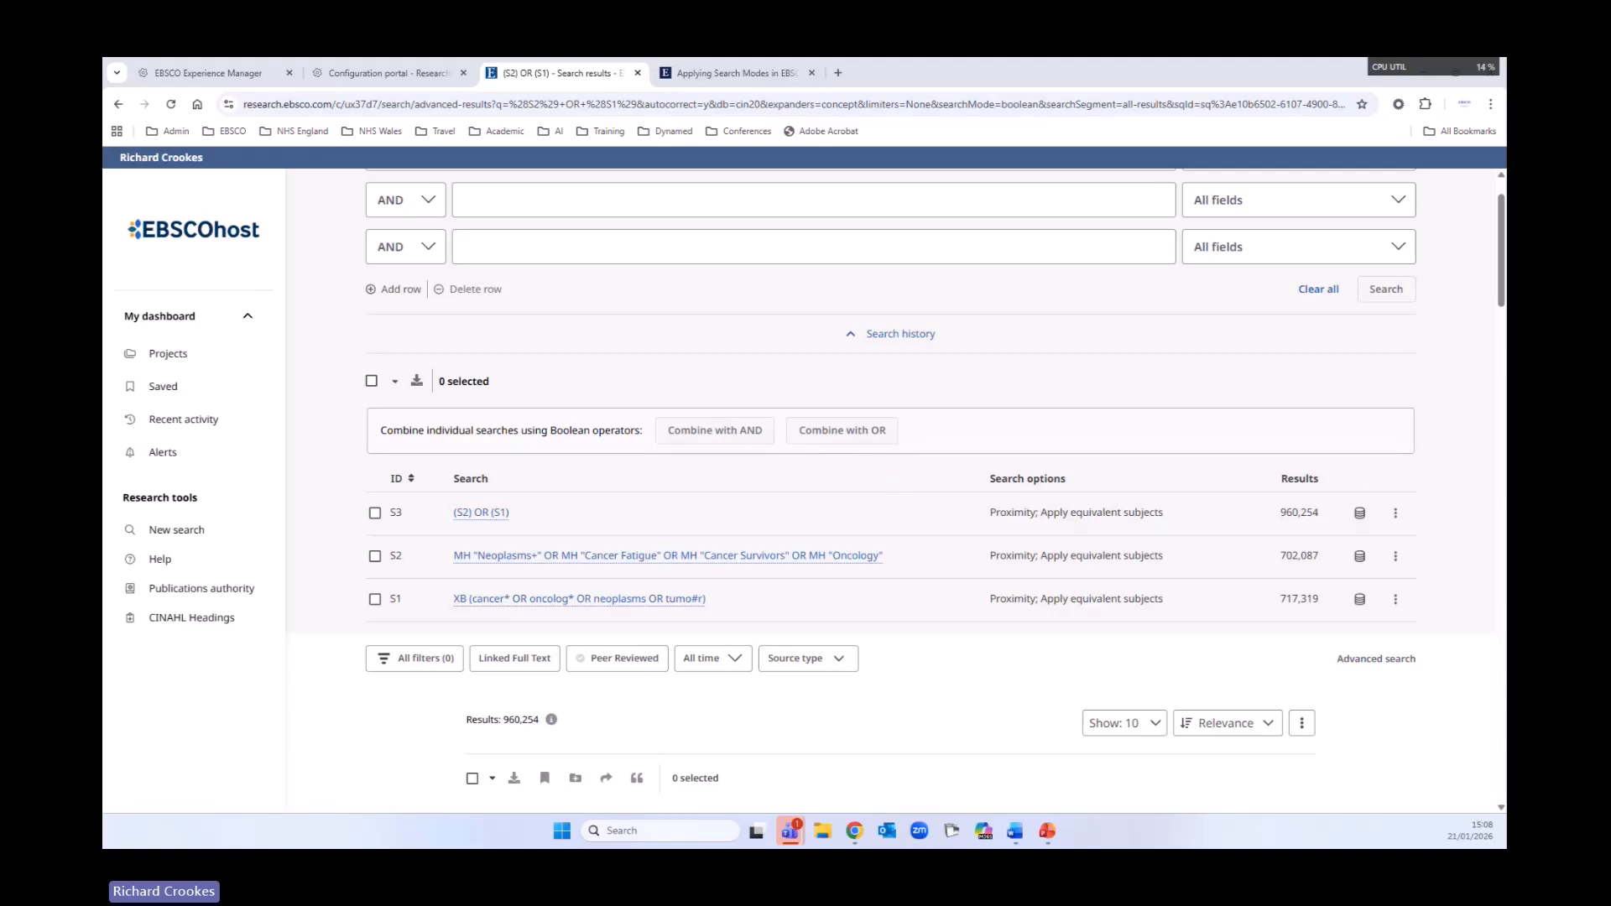
{"action": "scroll", "coordinate": [1124, 653], "scroll_direction": "up", "scroll_amount": 1}
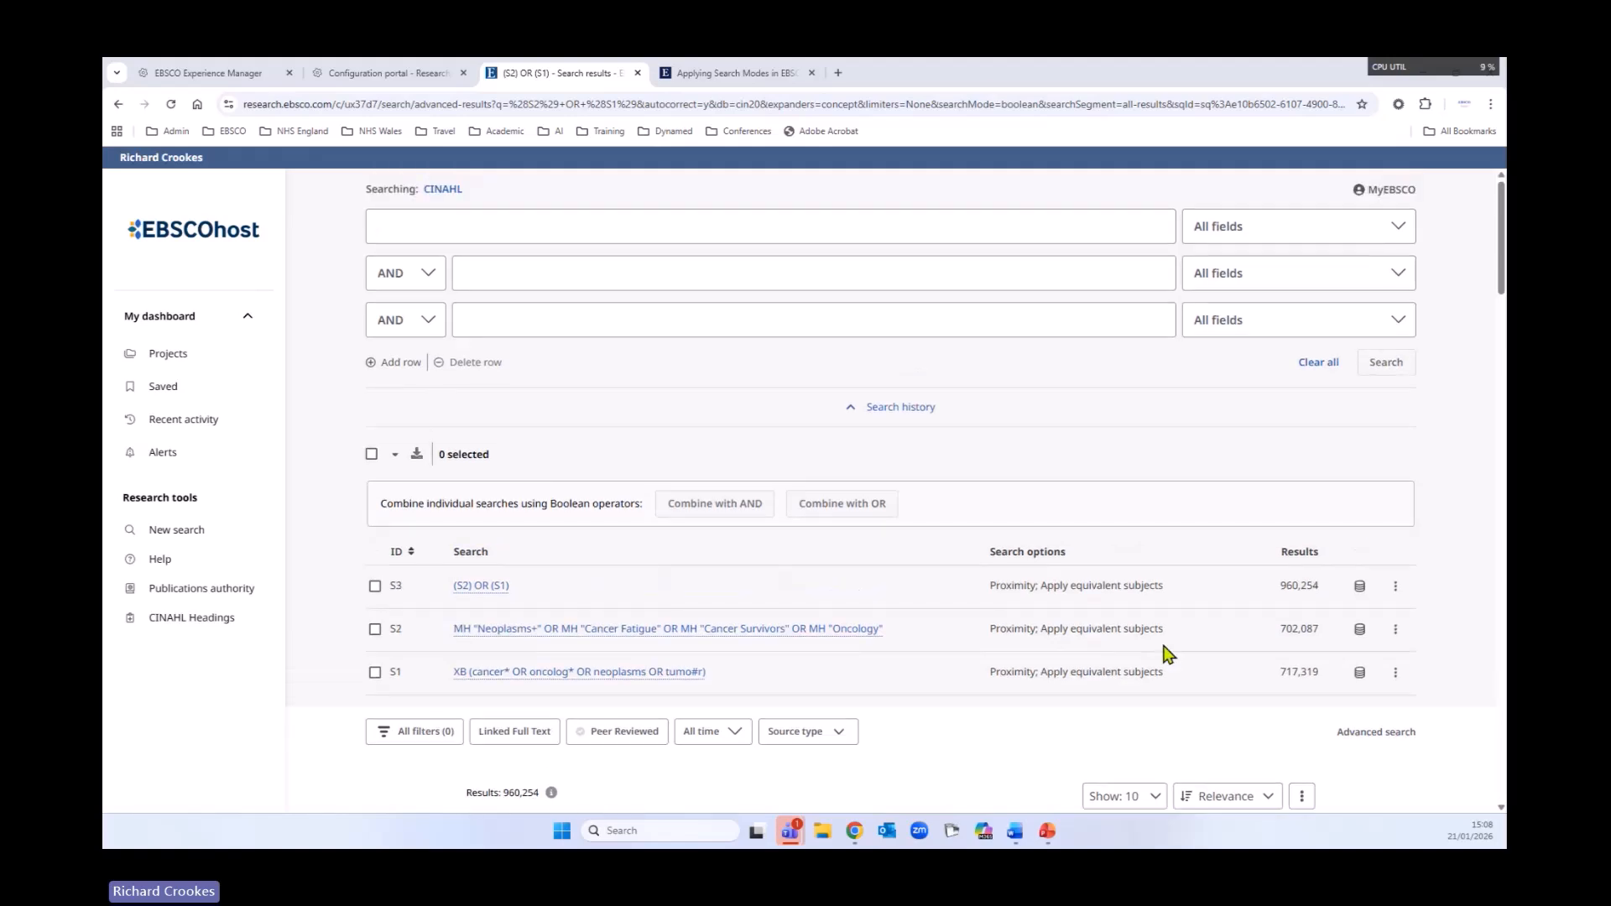
- Enter the keyword query fatigue OR exhaust* OR exert* OR tire* OR letharg* in the first search row
{"action": "left_click", "coordinate": [607, 232]}
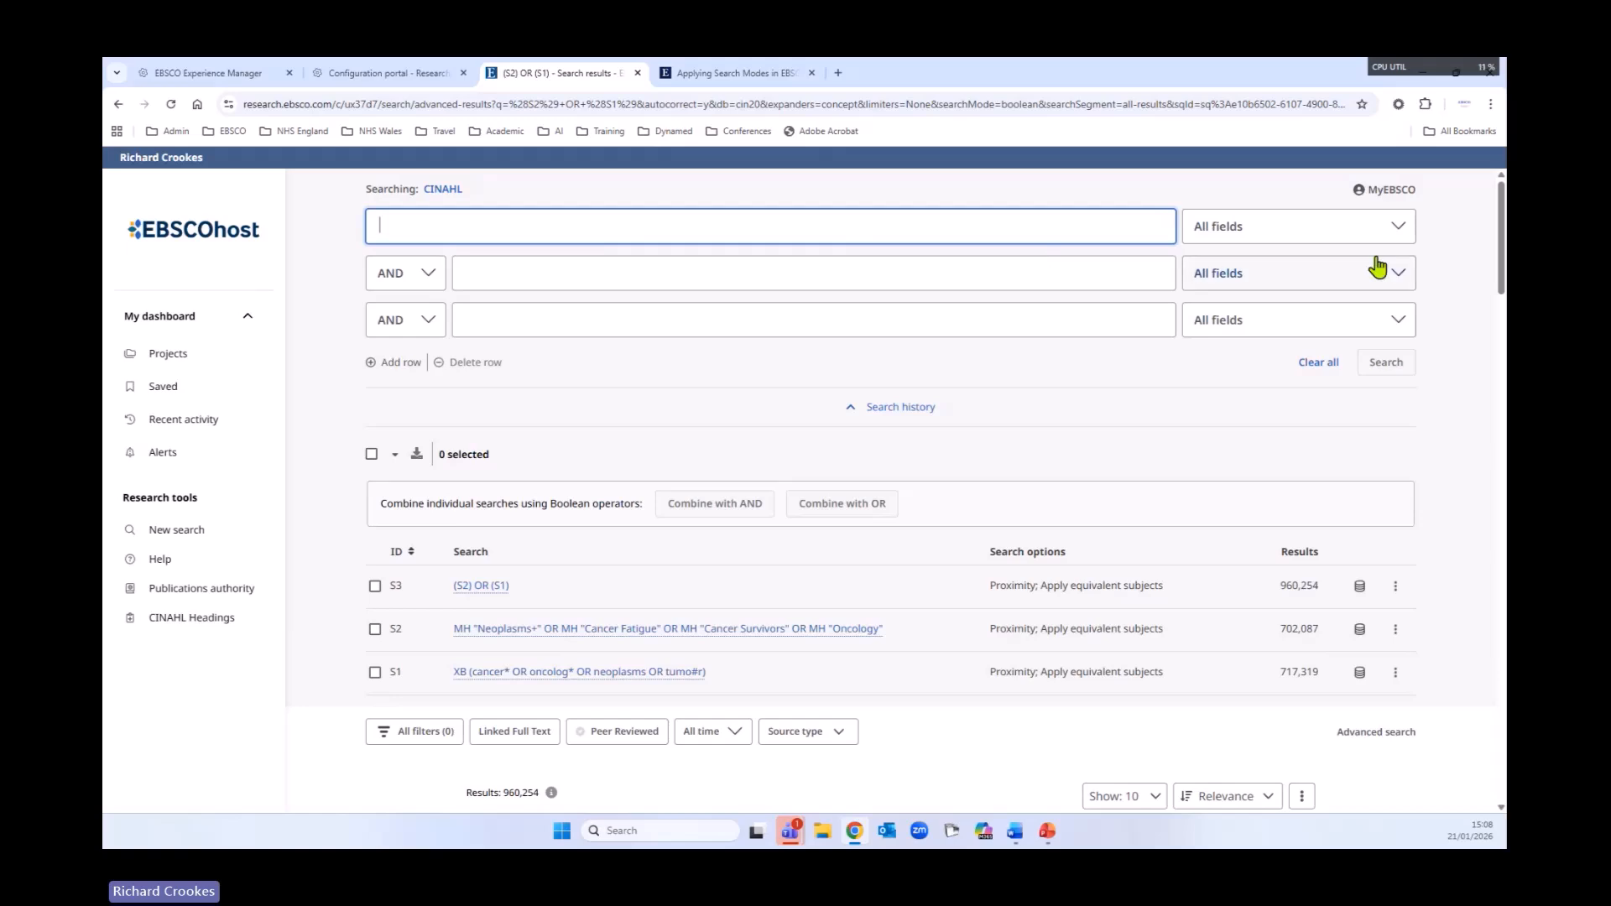
{"action": "type", "text": "fait"}
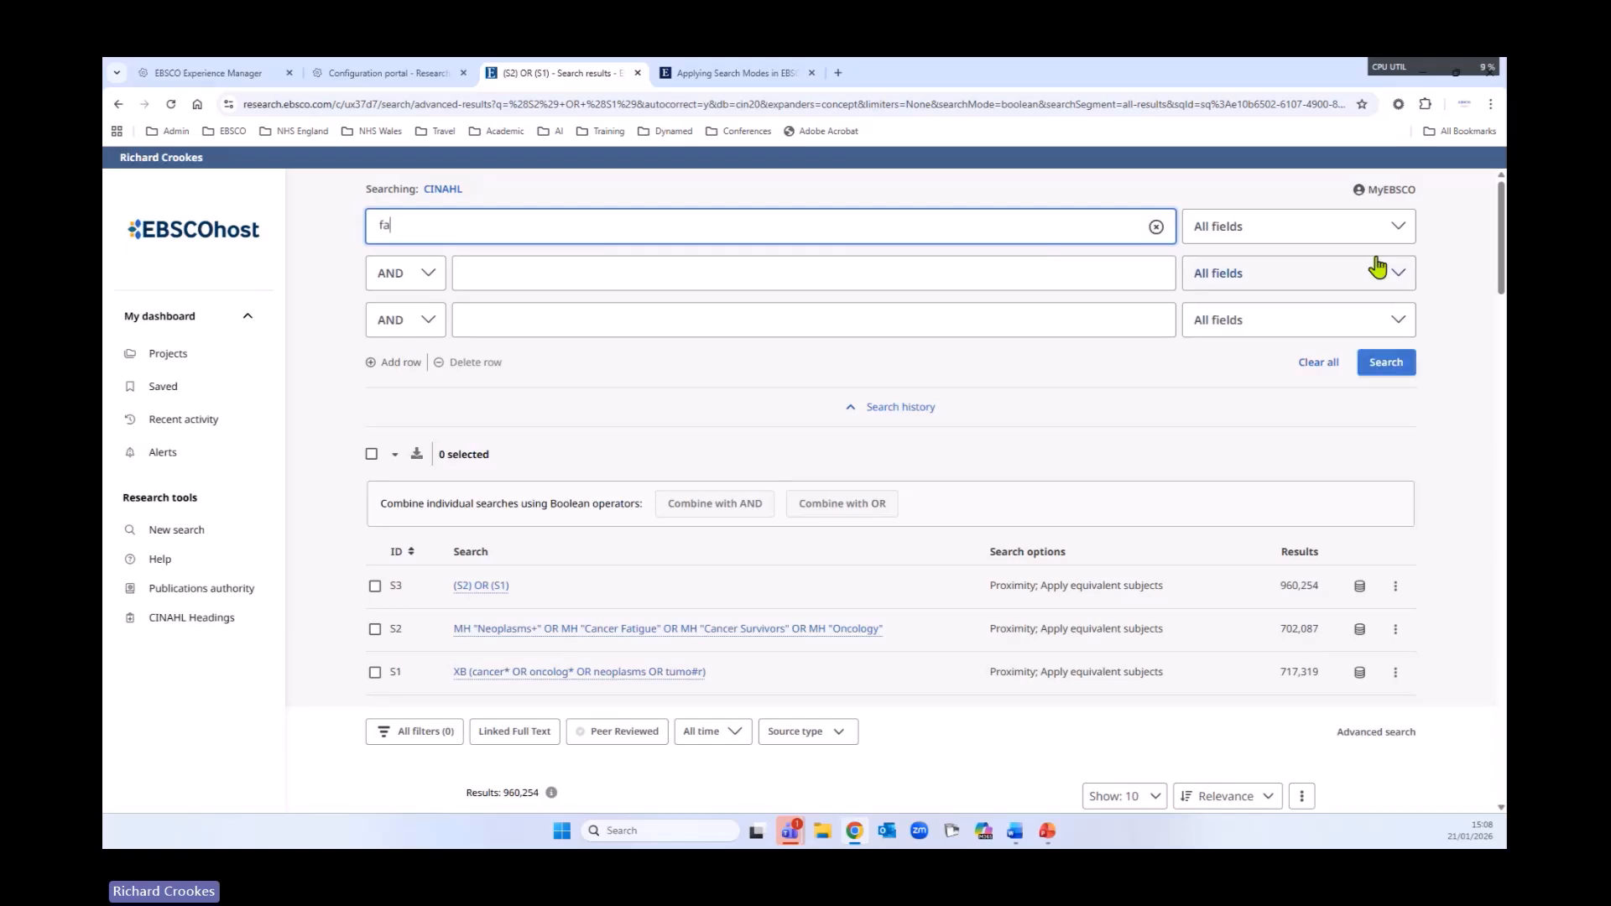
{"action": "key", "text": "BackSpace"}
{"action": "key", "text": "BackSpace"}
{"action": "type", "text": "tigue OR "}
{"action": "type", "text": "exah"}
{"action": "key", "text": "BackSpace"}
{"action": "key", "text": "BackSpace"}
{"action": "type", "text": "haust* OR exerte"}
{"action": "key", "text": "BackSpace"}
{"action": "type", "text": "* OR T"}
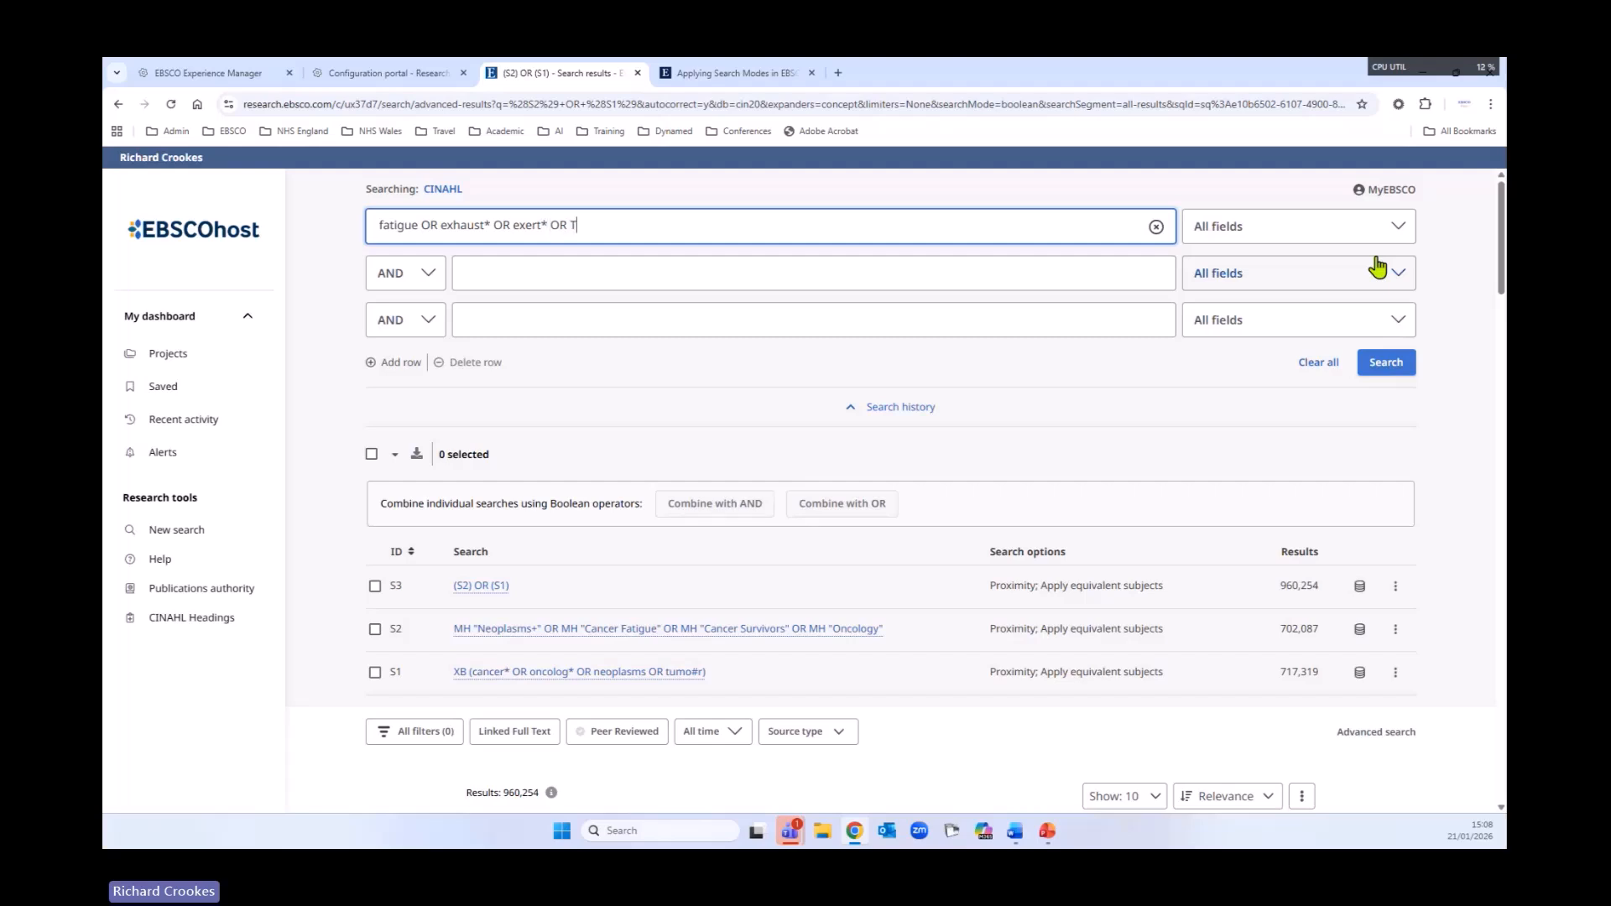
{"action": "type", "text": "ired"}
{"action": "key", "text": "BackSpace"}
{"action": "type", "text": "* OR"}
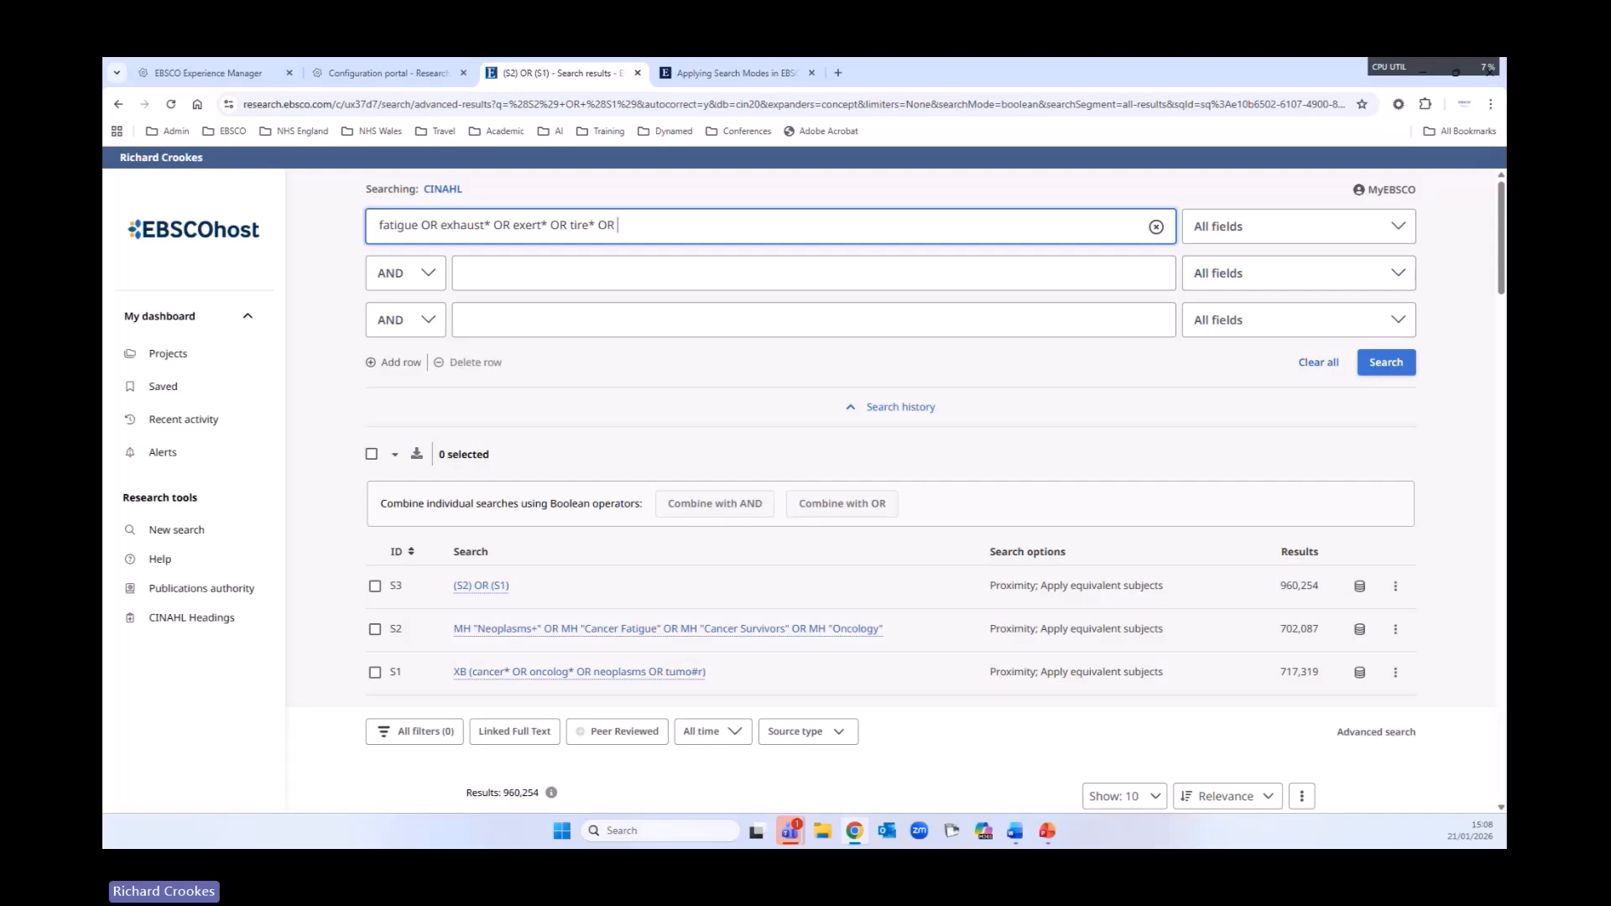
{"action": "key", "text": "alt+Tab"}
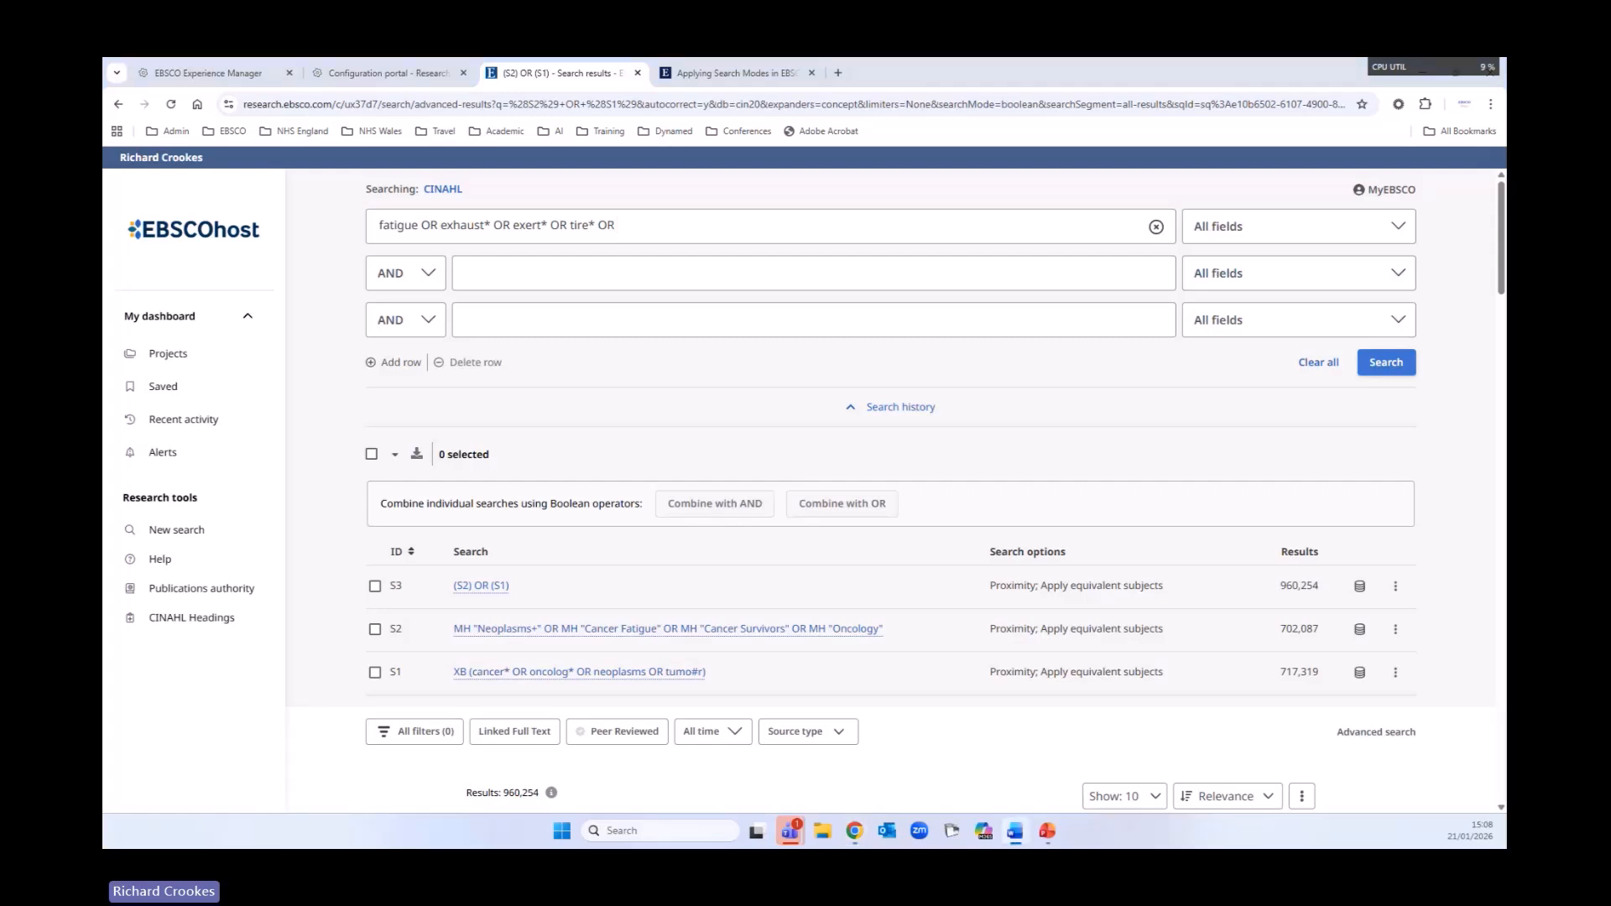
{"action": "left_click", "coordinate": [849, 224]}
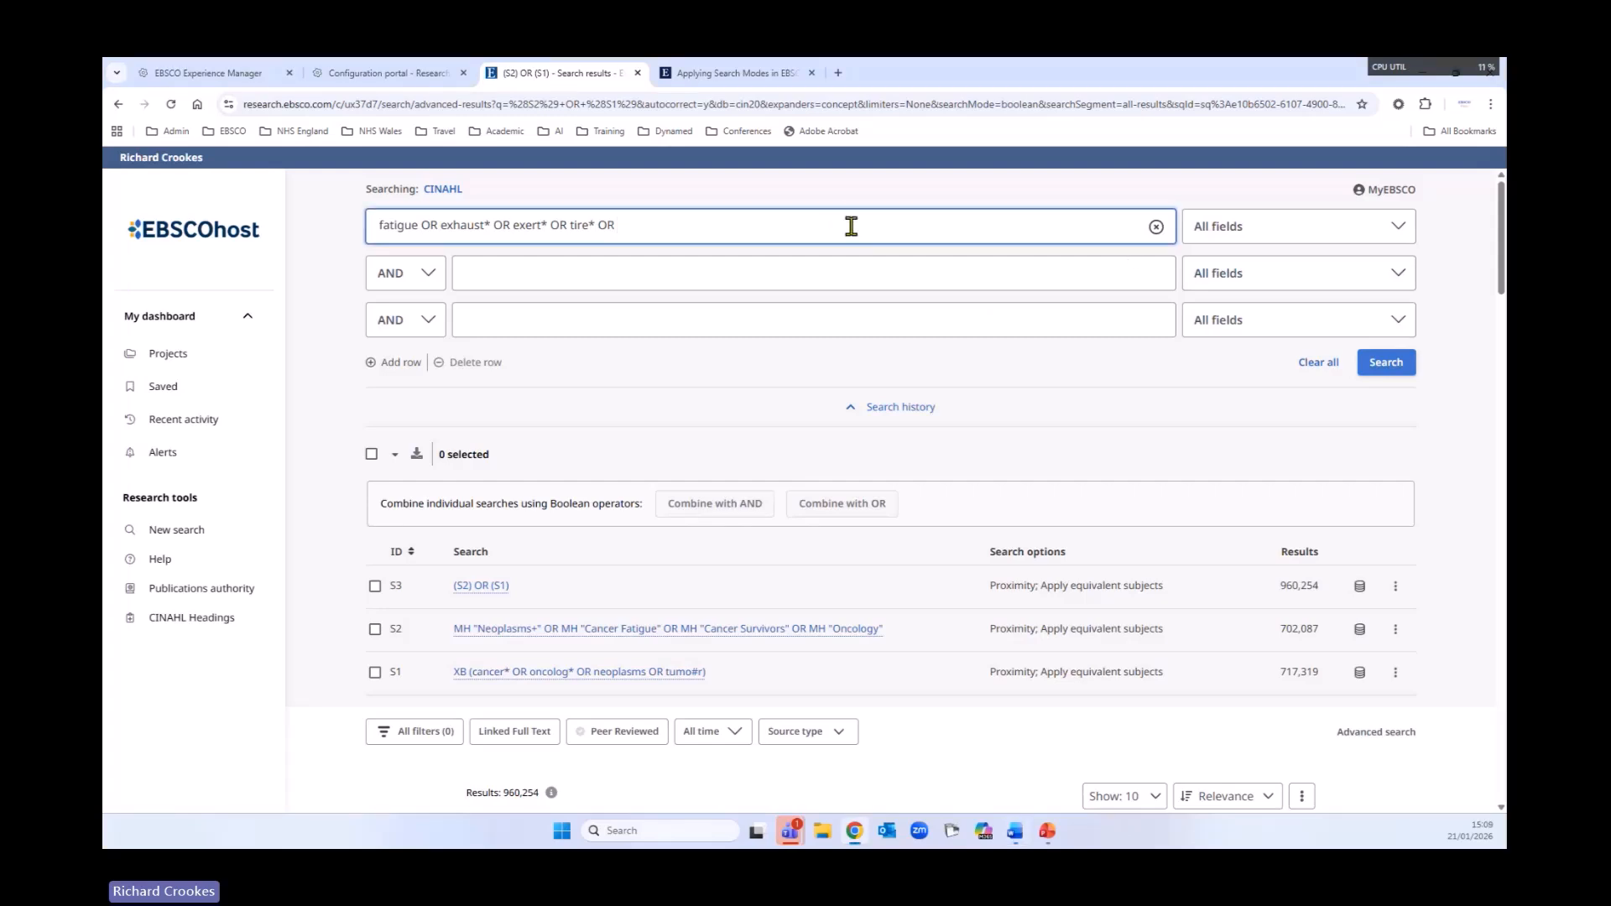
{"action": "type", "text": "letharg*"}
- Limit the fatigue keywords to Title or Abstract - XB and run the search
{"action": "left_click", "coordinate": [1288, 239]}
{"action": "left_click", "coordinate": [1353, 375]}
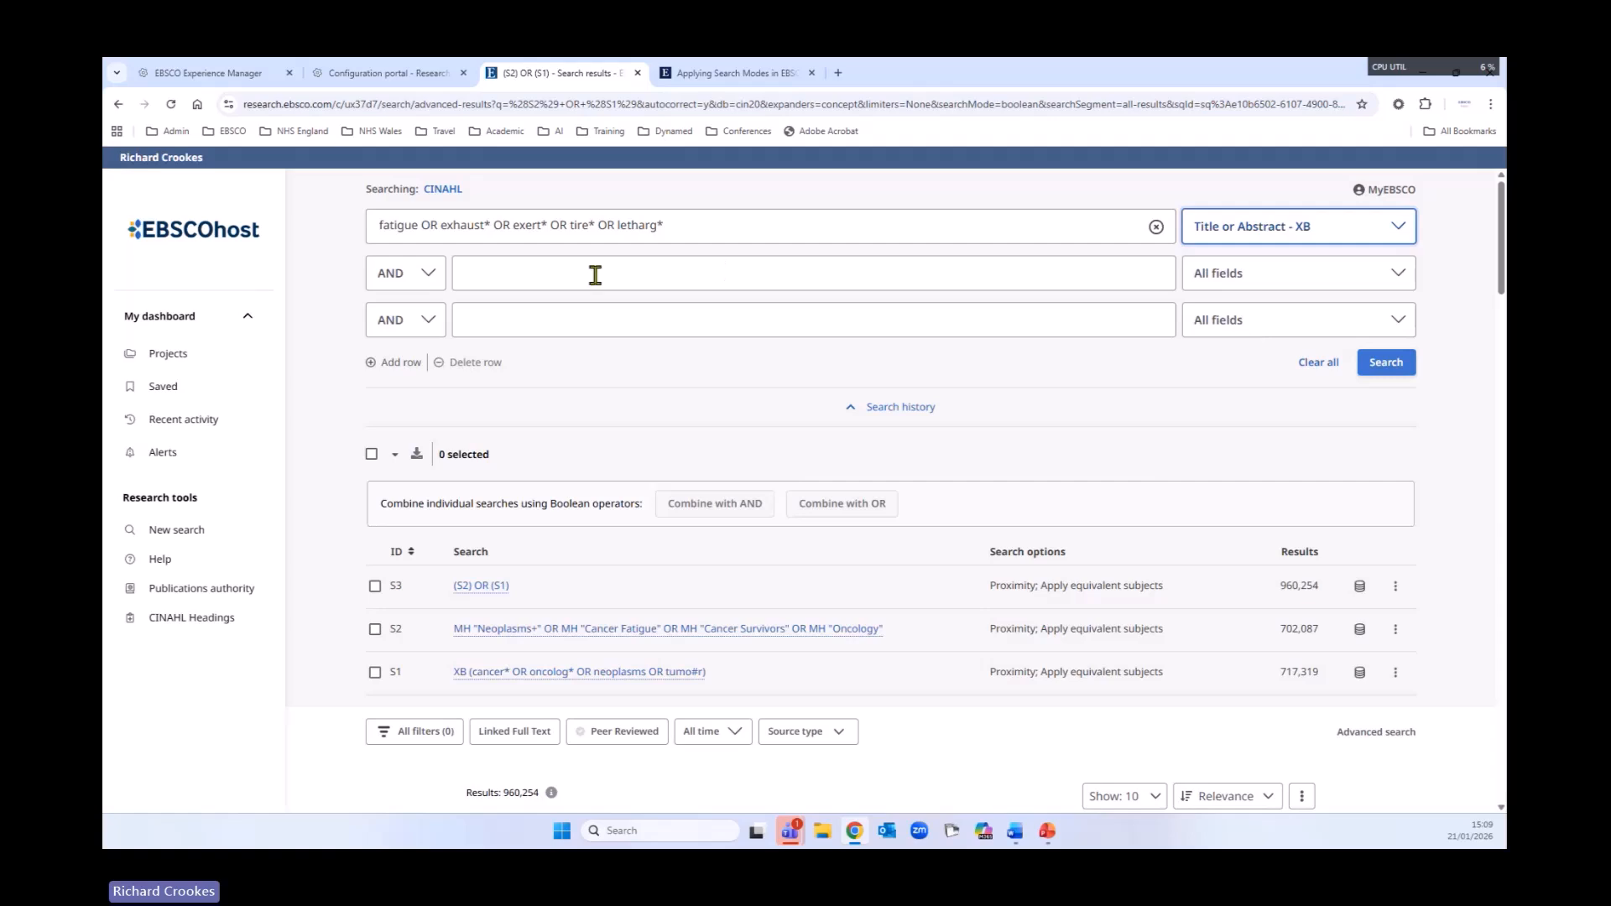
{"action": "left_click", "coordinate": [1383, 369]}
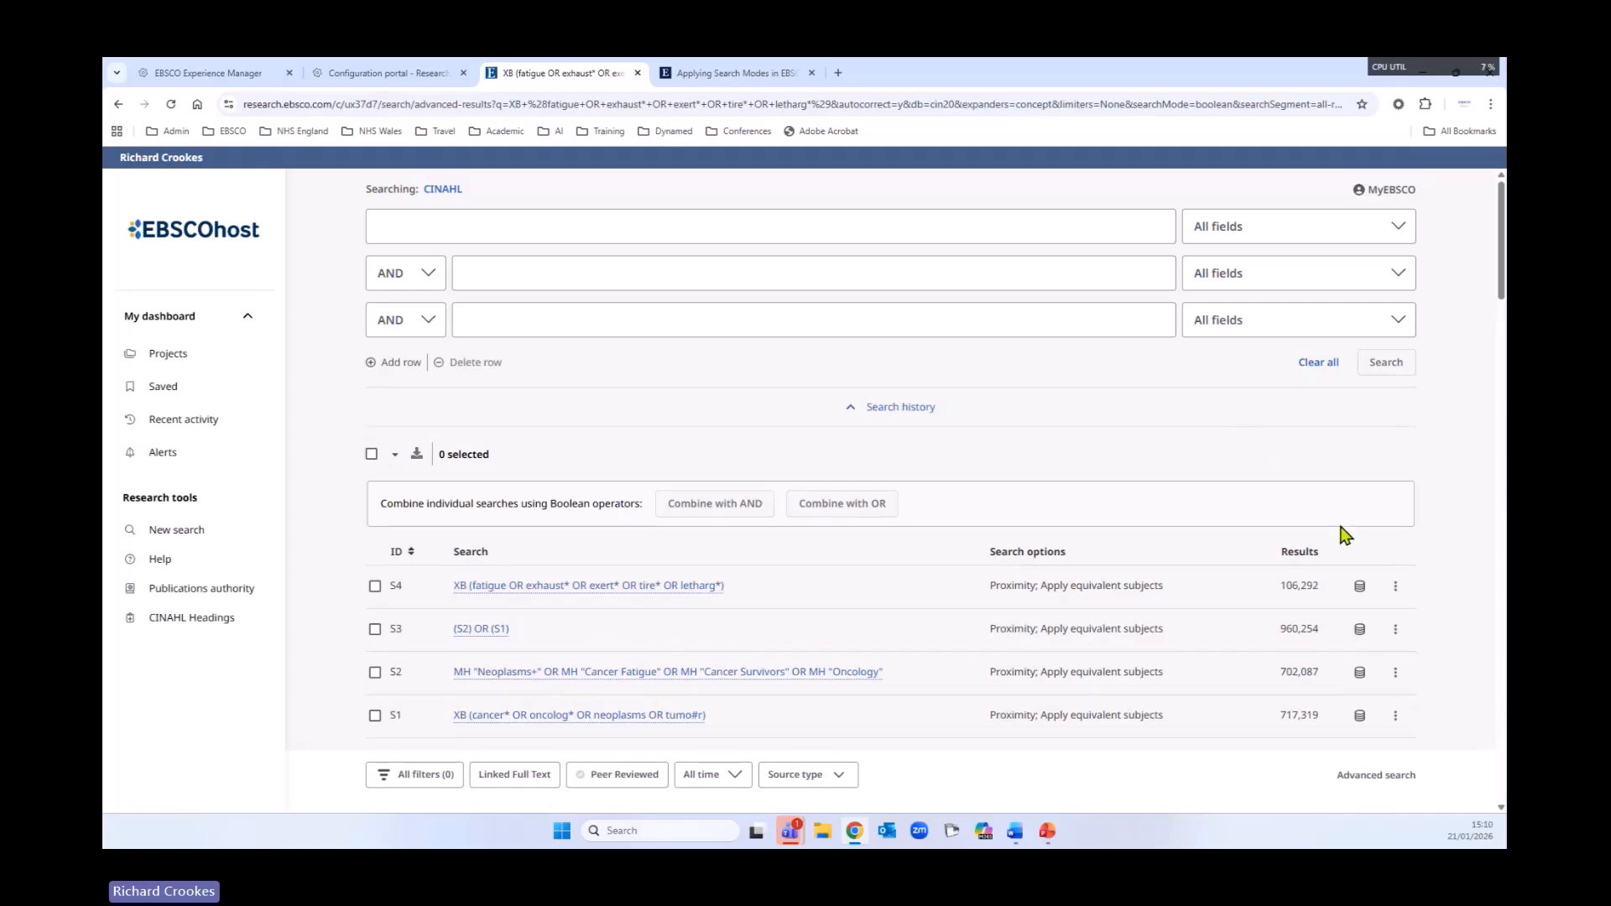
- Start a new search and look up fatigue in the CINAHL Headings
{"action": "left_click", "coordinate": [203, 533]}
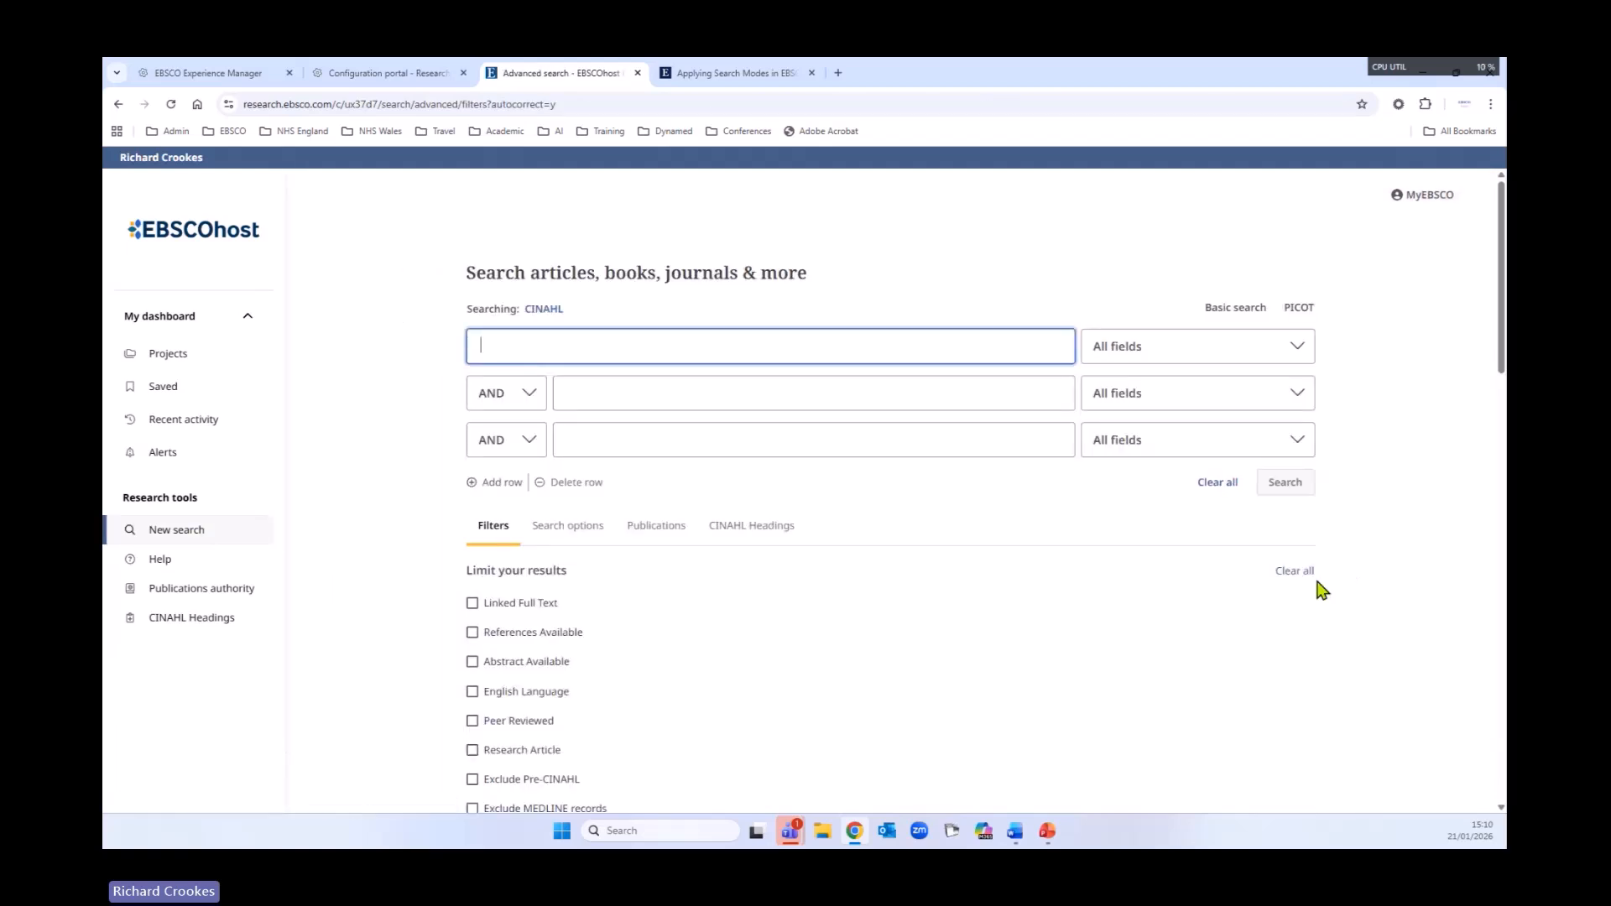
{"action": "left_click", "coordinate": [749, 529]}
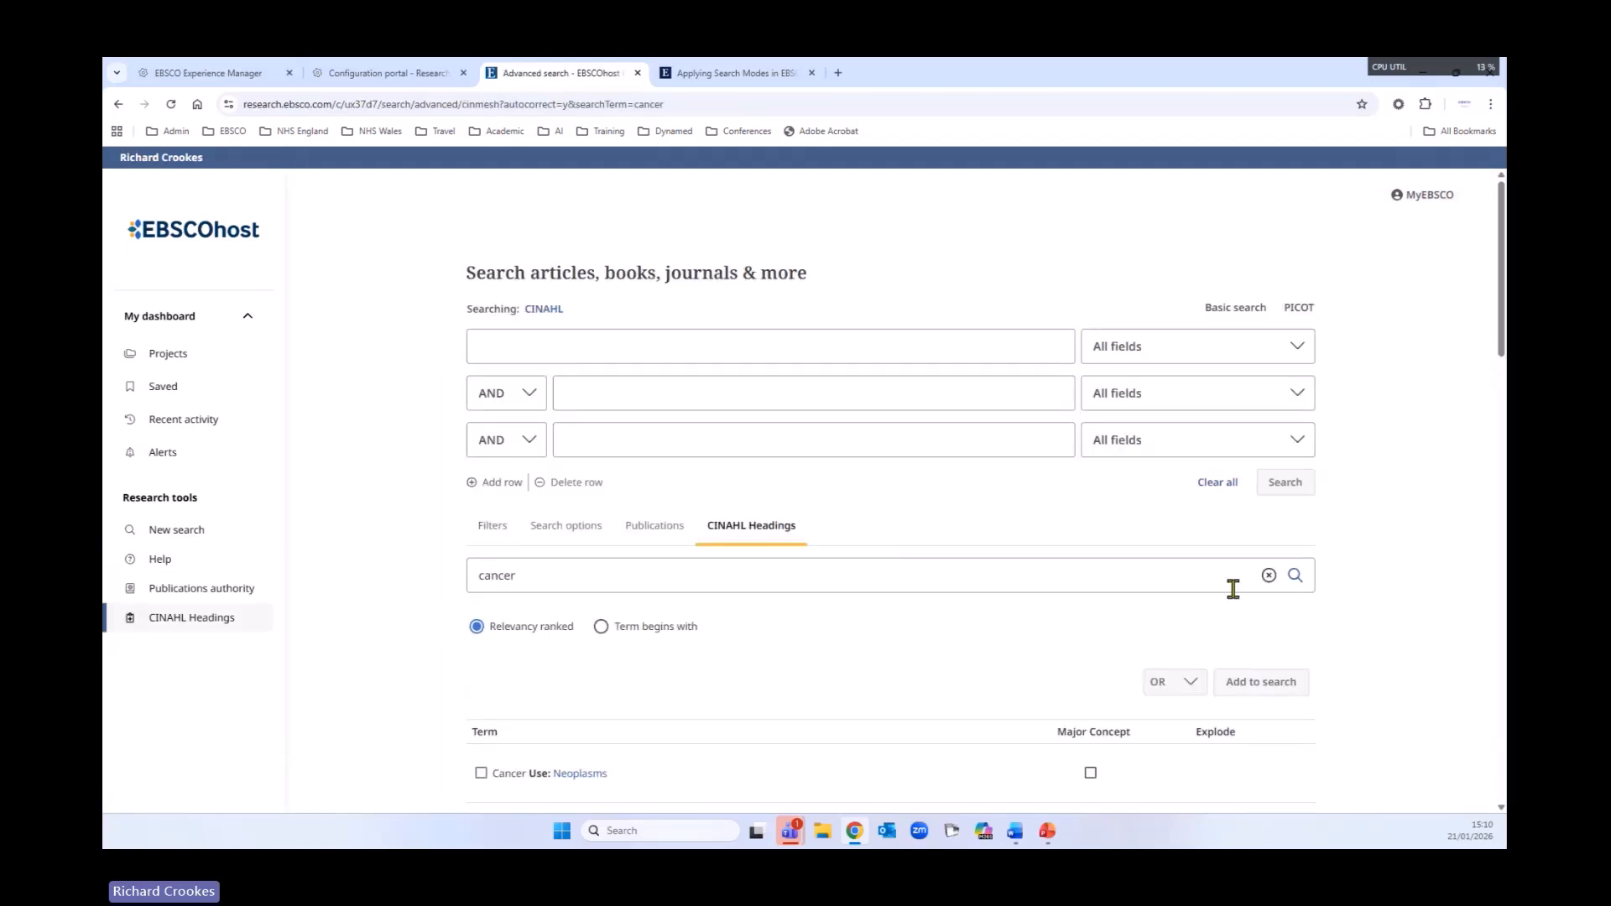
{"action": "left_click", "coordinate": [1263, 574]}
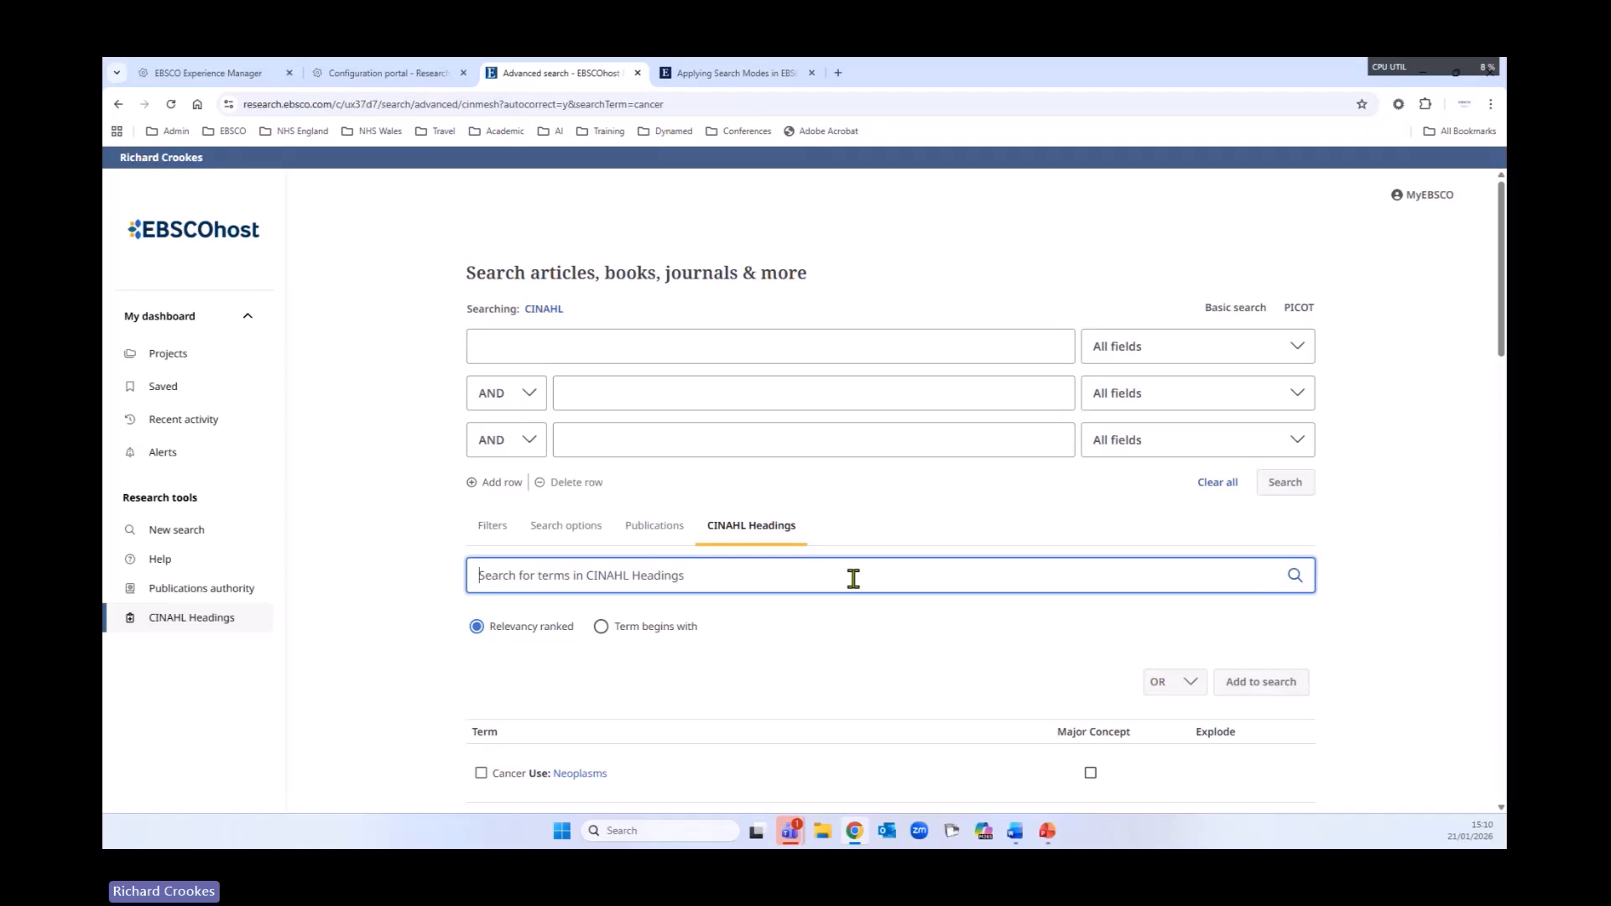
{"action": "type", "text": "fatigue"}
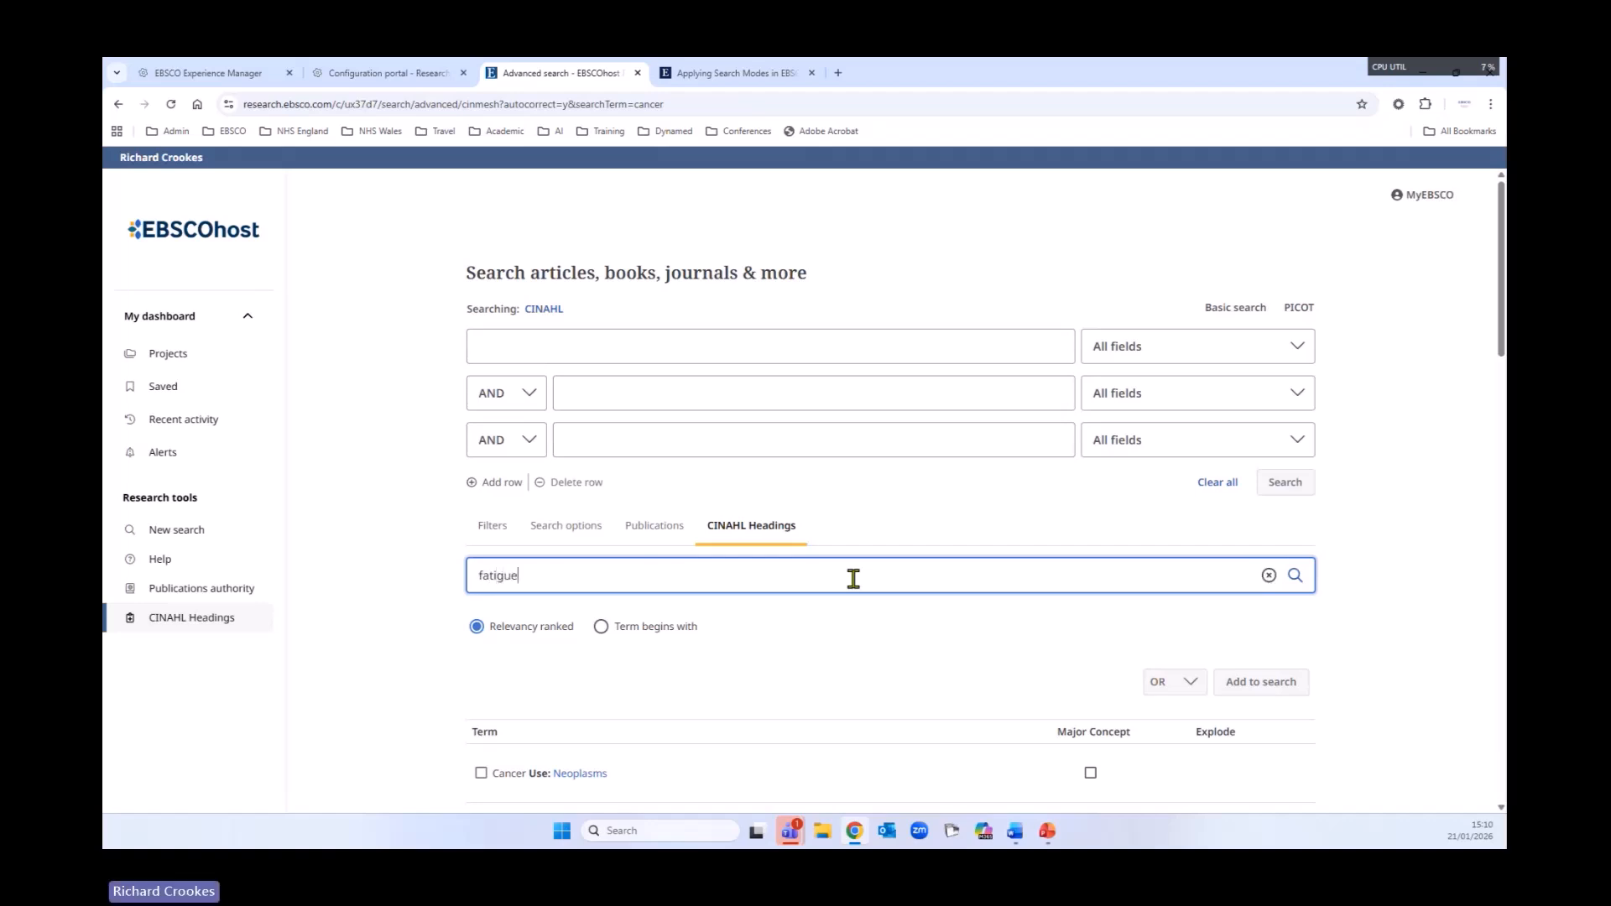
{"action": "key", "text": "Return"}
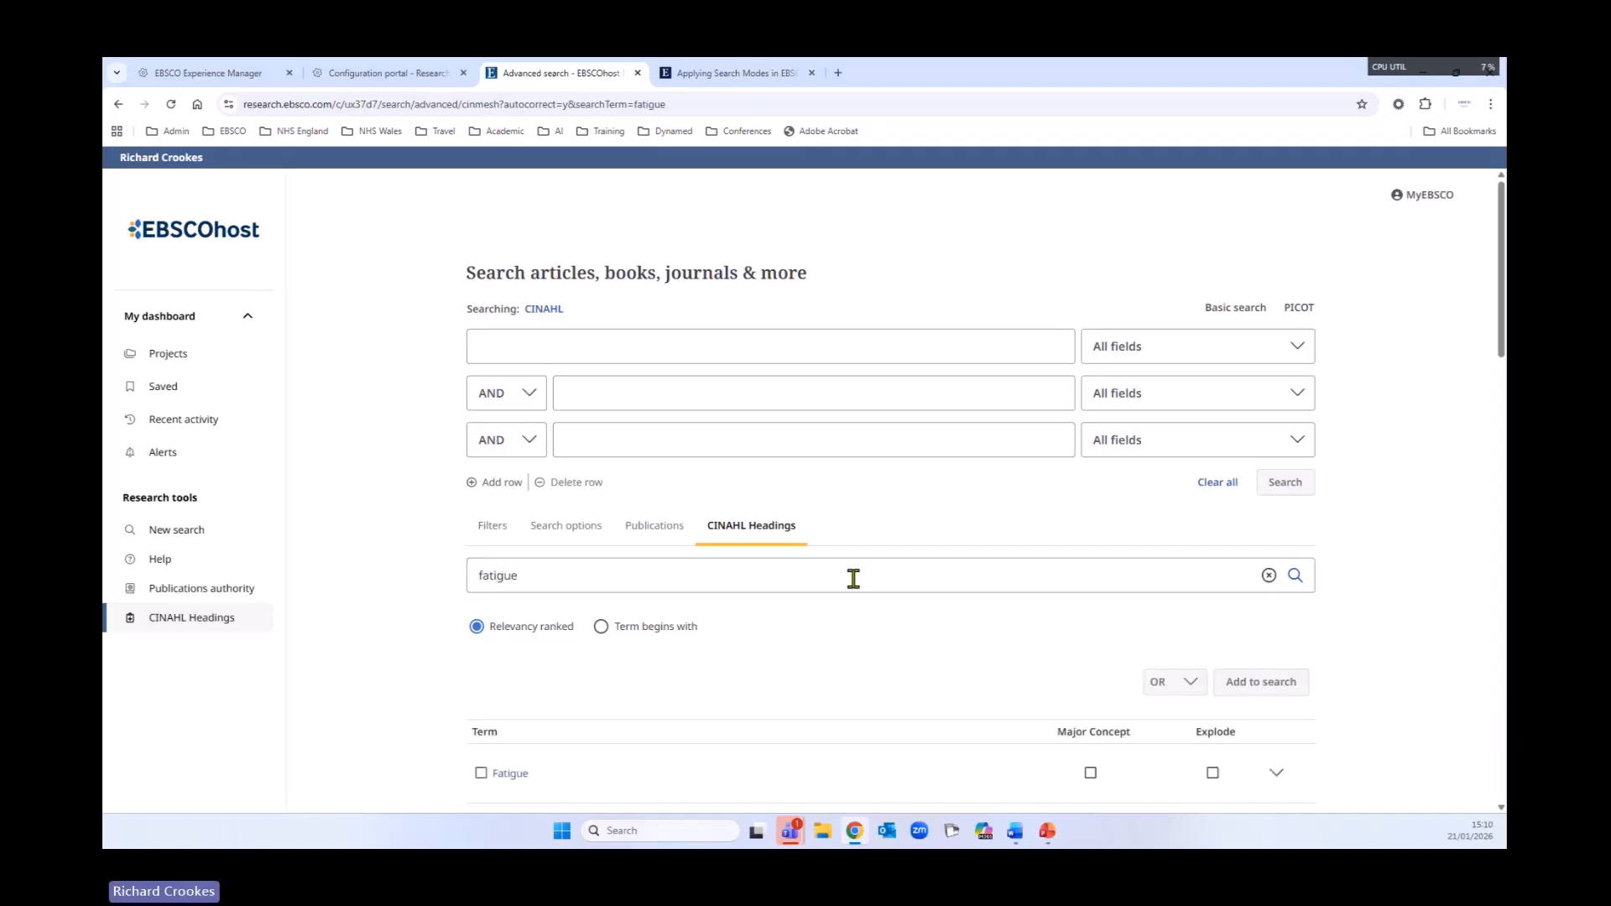
- Open the details of the Fatigue heading and select Fatigue plus the related heading Exertion
{"action": "scroll", "coordinate": [730, 628], "scroll_direction": "down", "scroll_amount": 4}
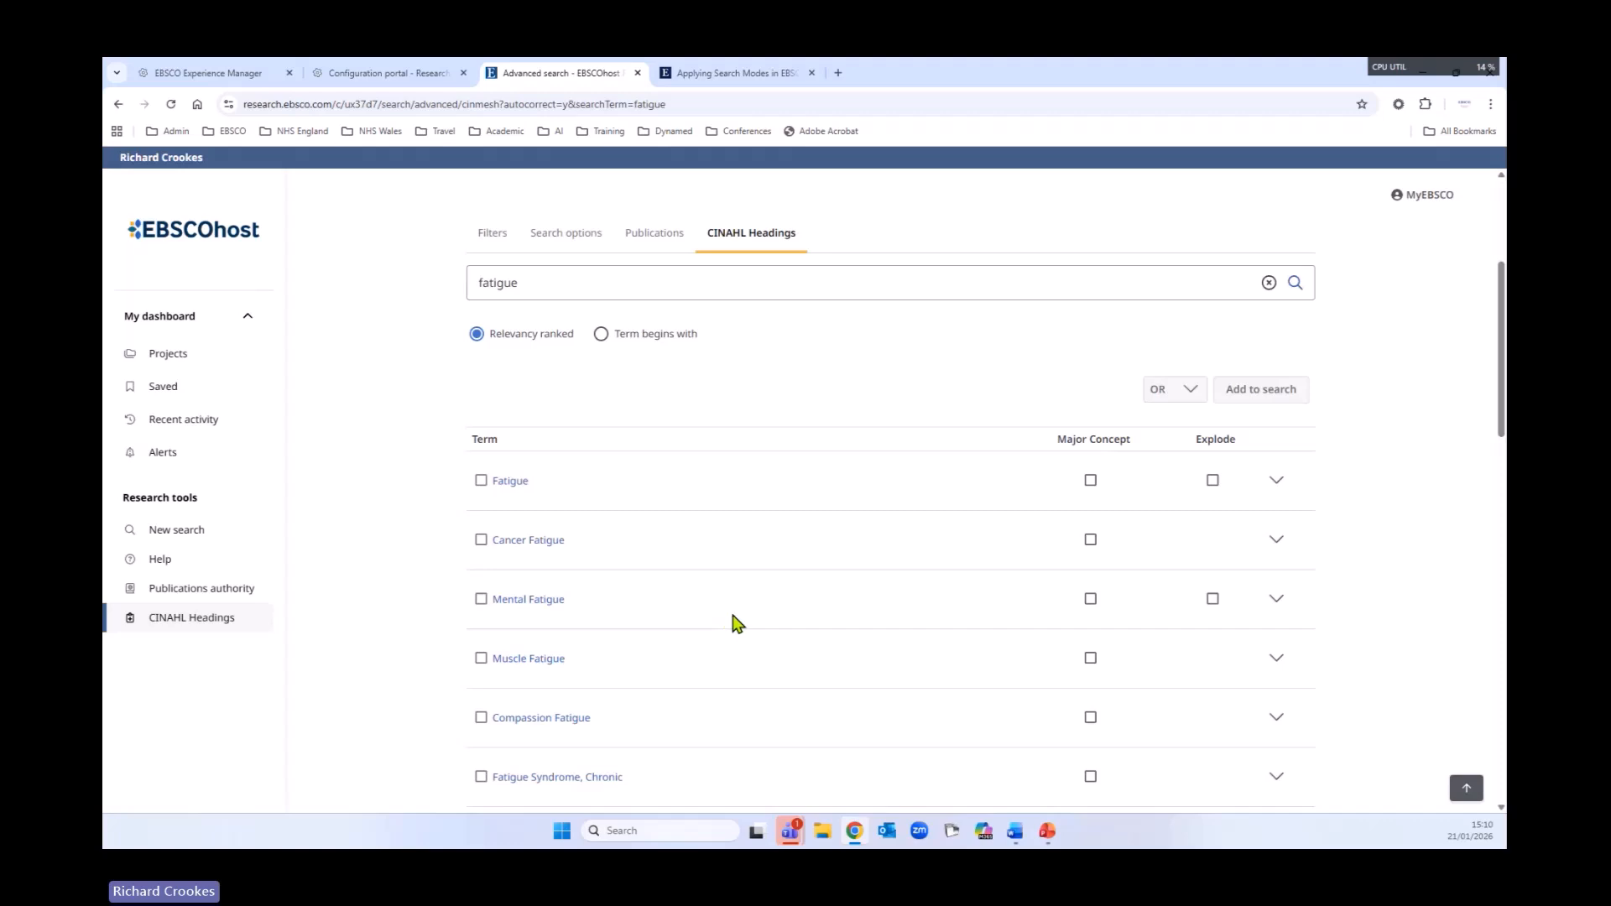
{"action": "left_click", "coordinate": [513, 481]}
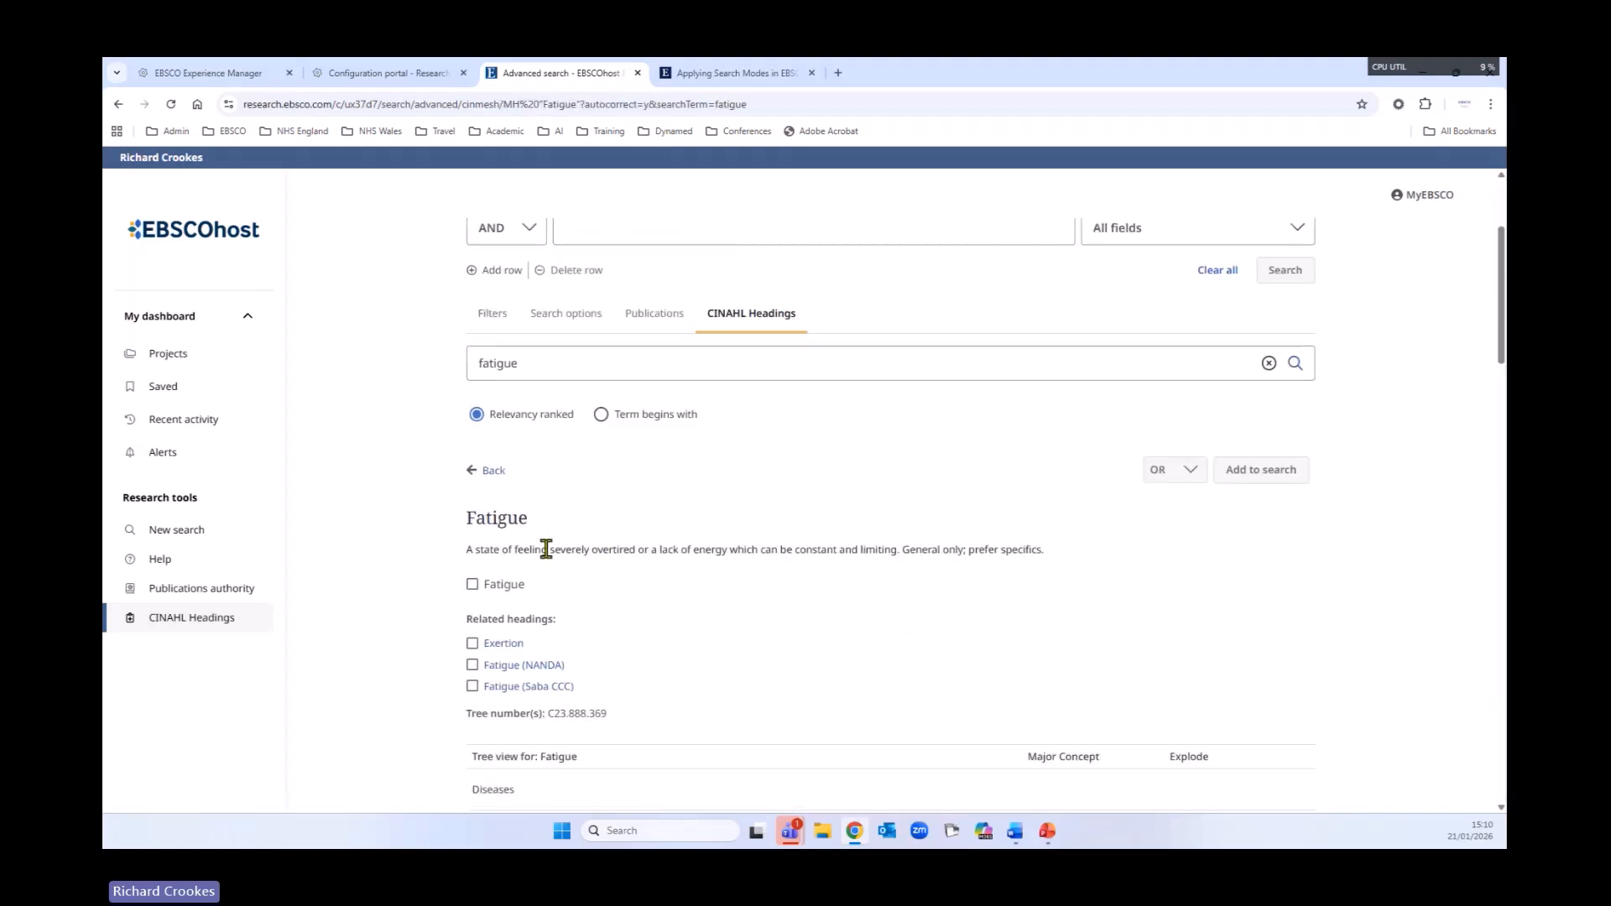
{"action": "scroll", "coordinate": [839, 597], "scroll_direction": "down", "scroll_amount": 2}
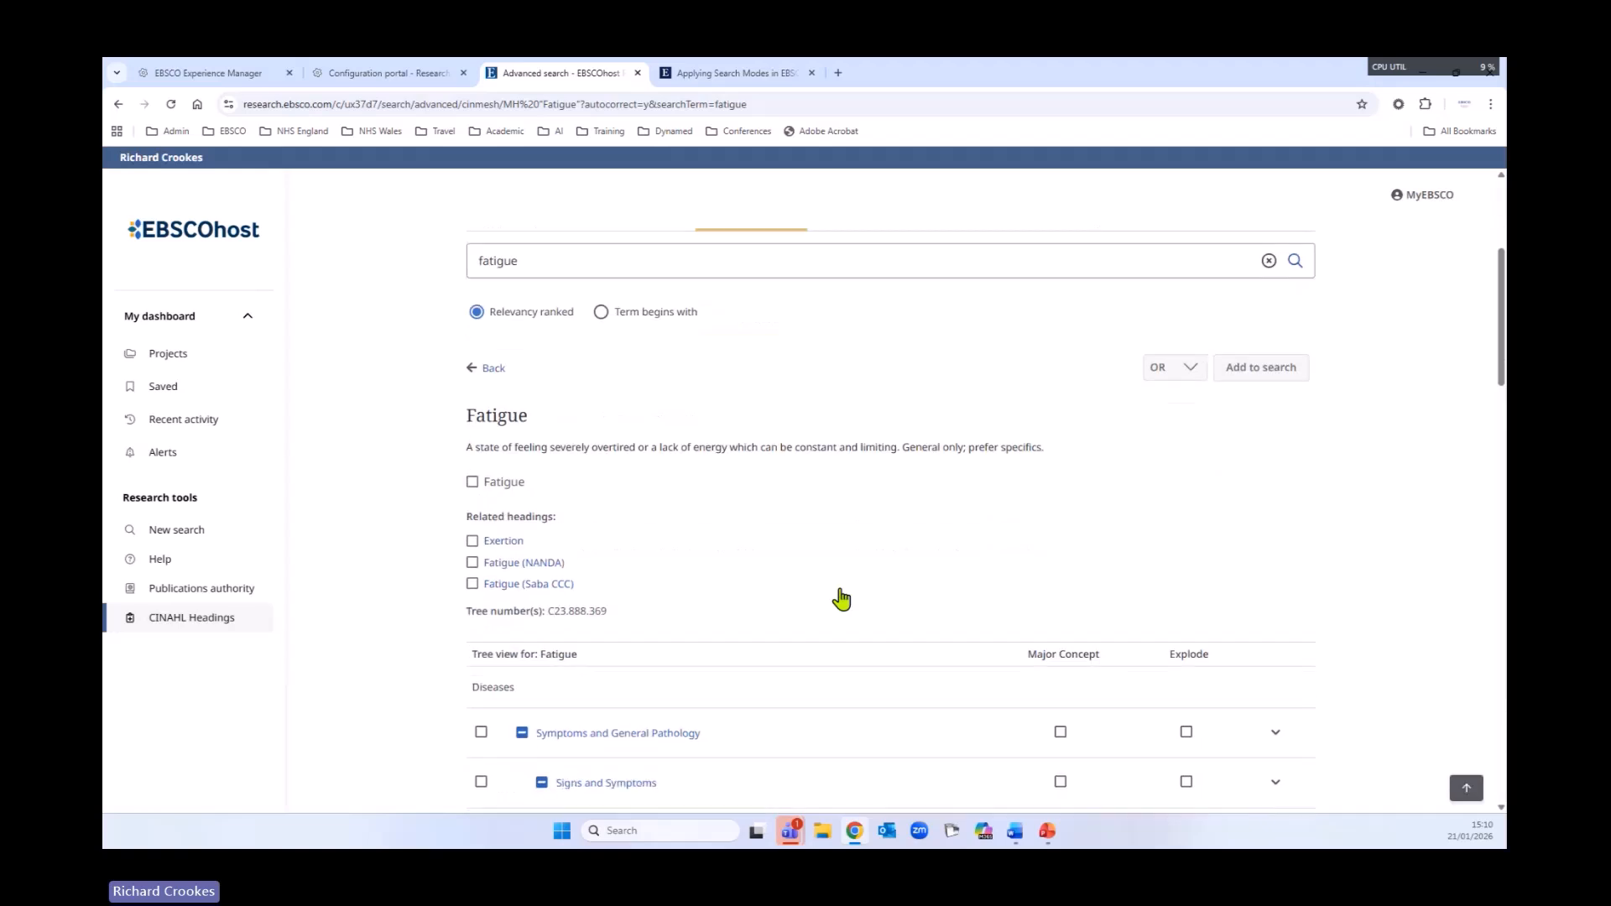
{"action": "left_click", "coordinate": [472, 437]}
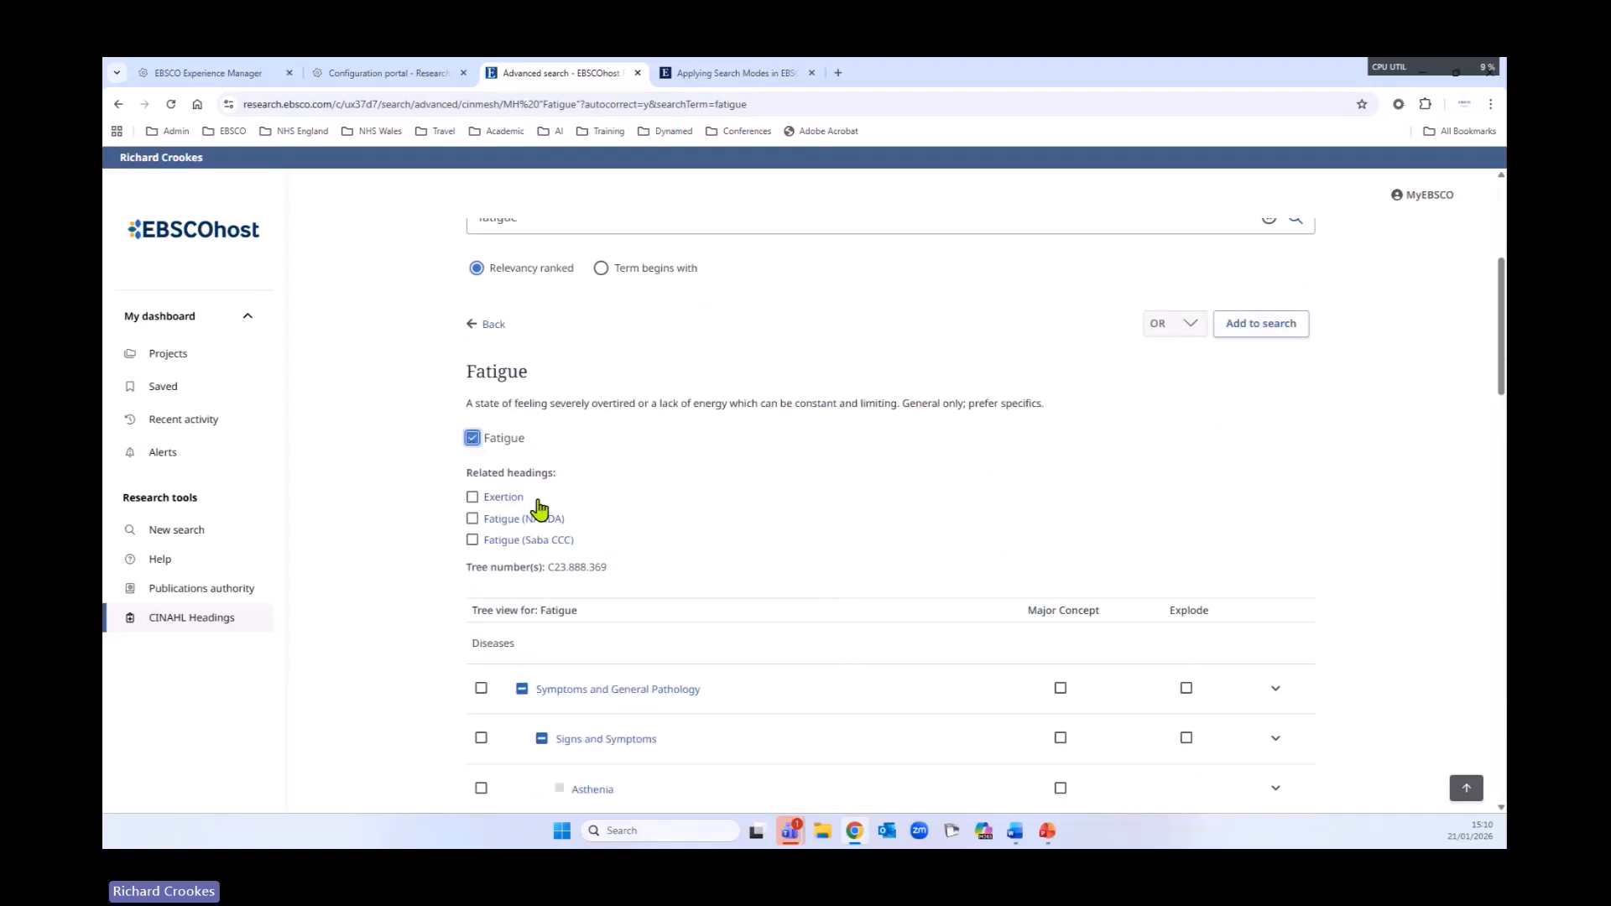
{"action": "left_click", "coordinate": [473, 497]}
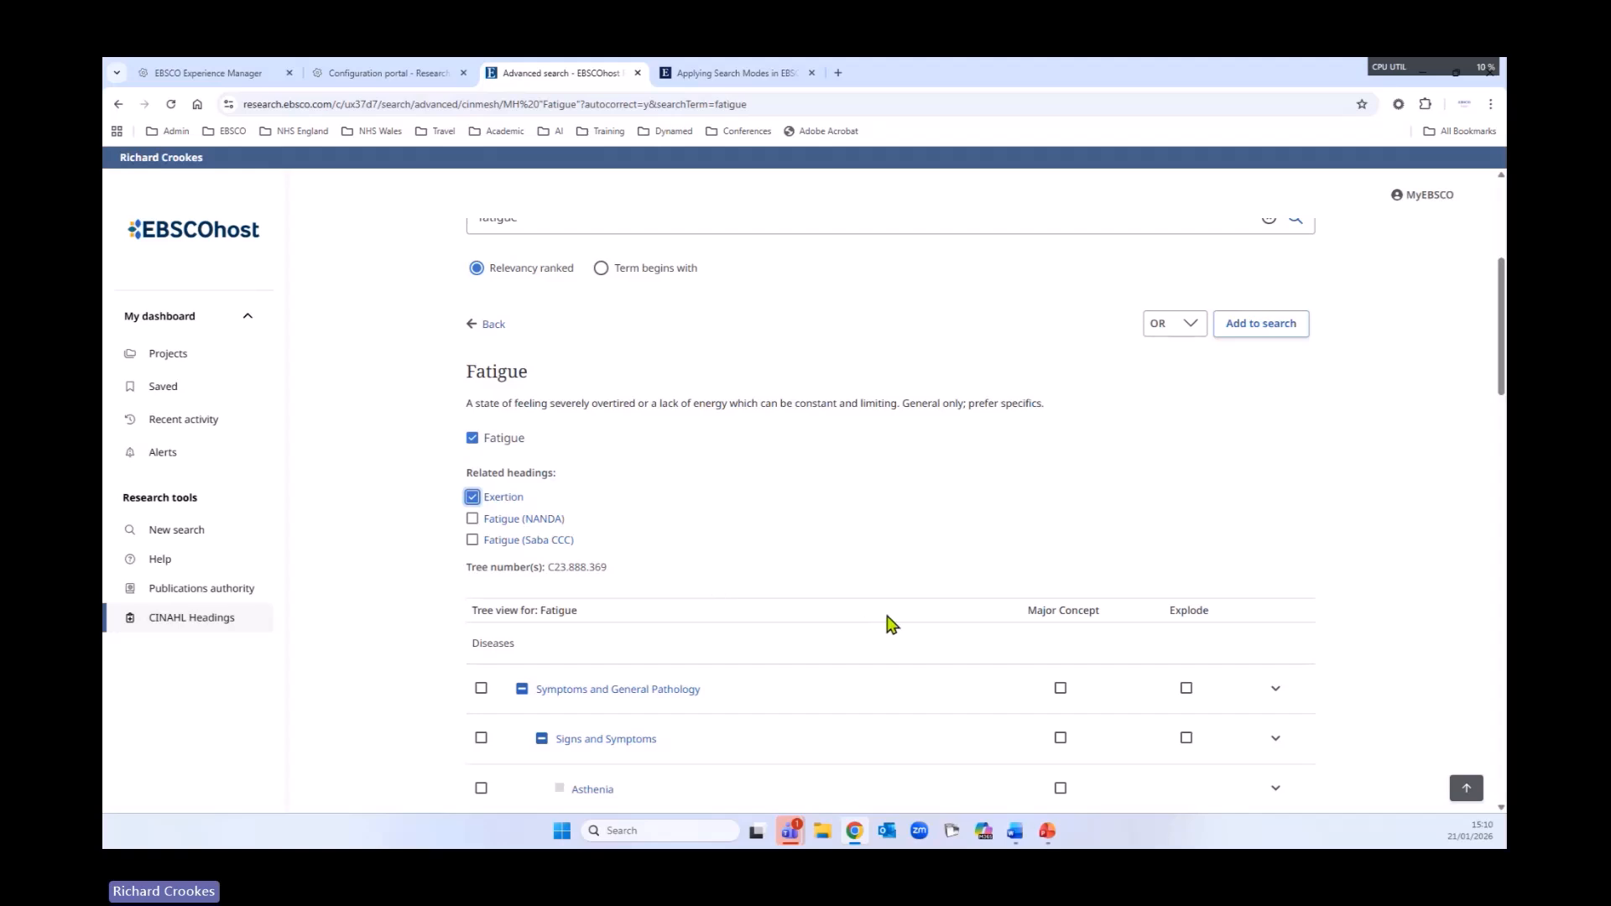
- Review the Fatigue tree for further relevant terms and add the selected Fatigue and Exertion headings to the search, joined with OR
{"action": "scroll", "coordinate": [898, 630], "scroll_direction": "down", "scroll_amount": 3}
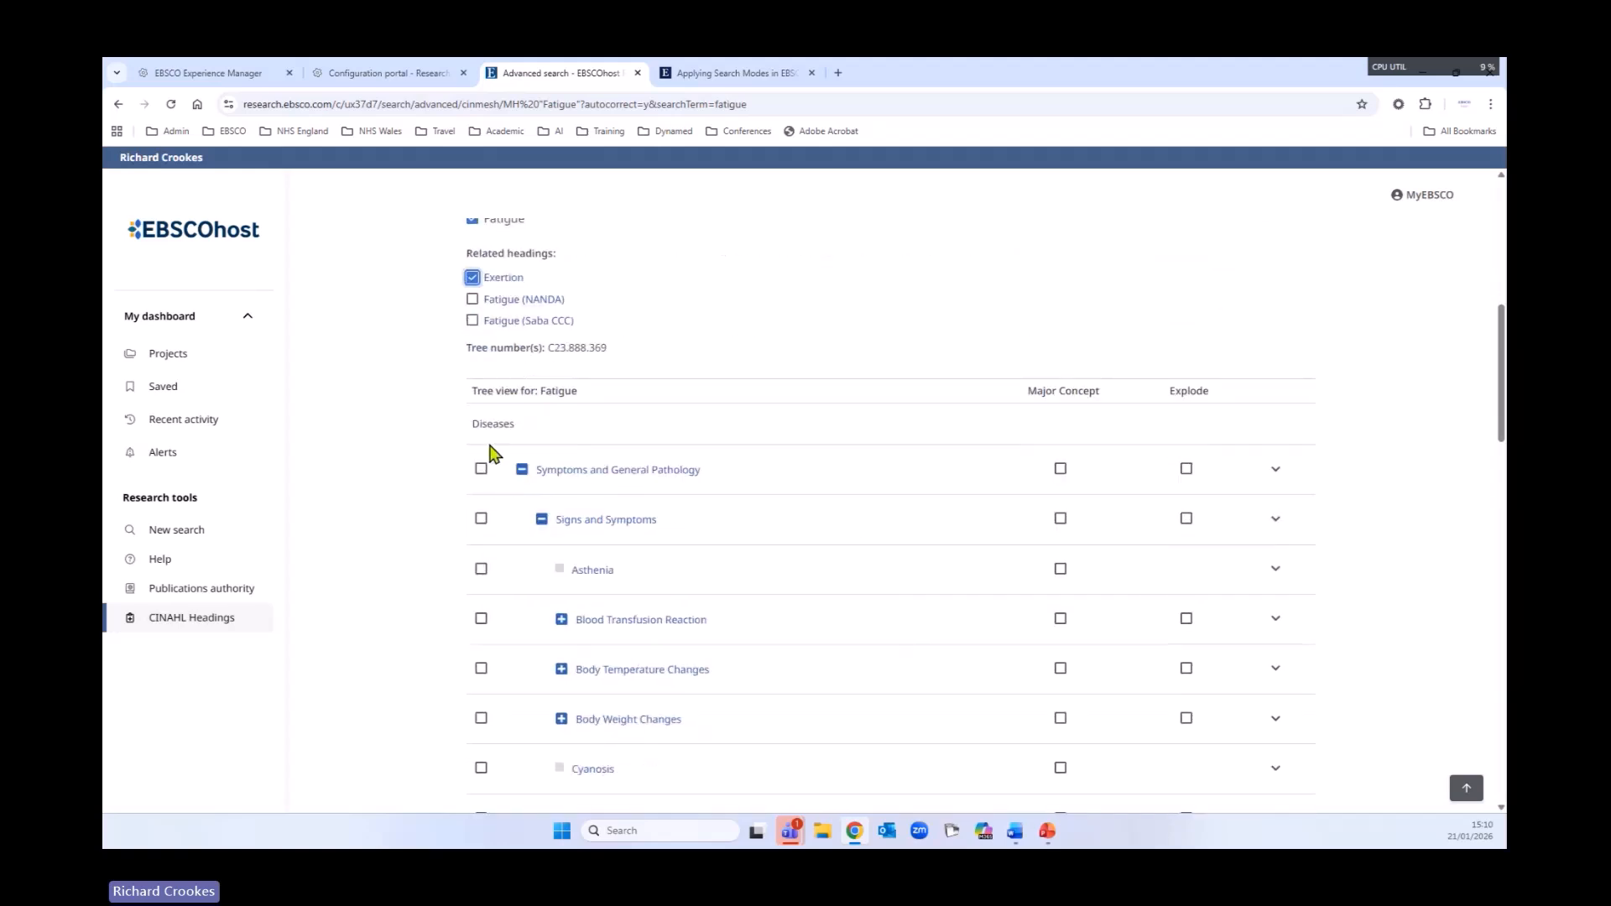
{"action": "scroll", "coordinate": [855, 550], "scroll_direction": "down", "scroll_amount": 4}
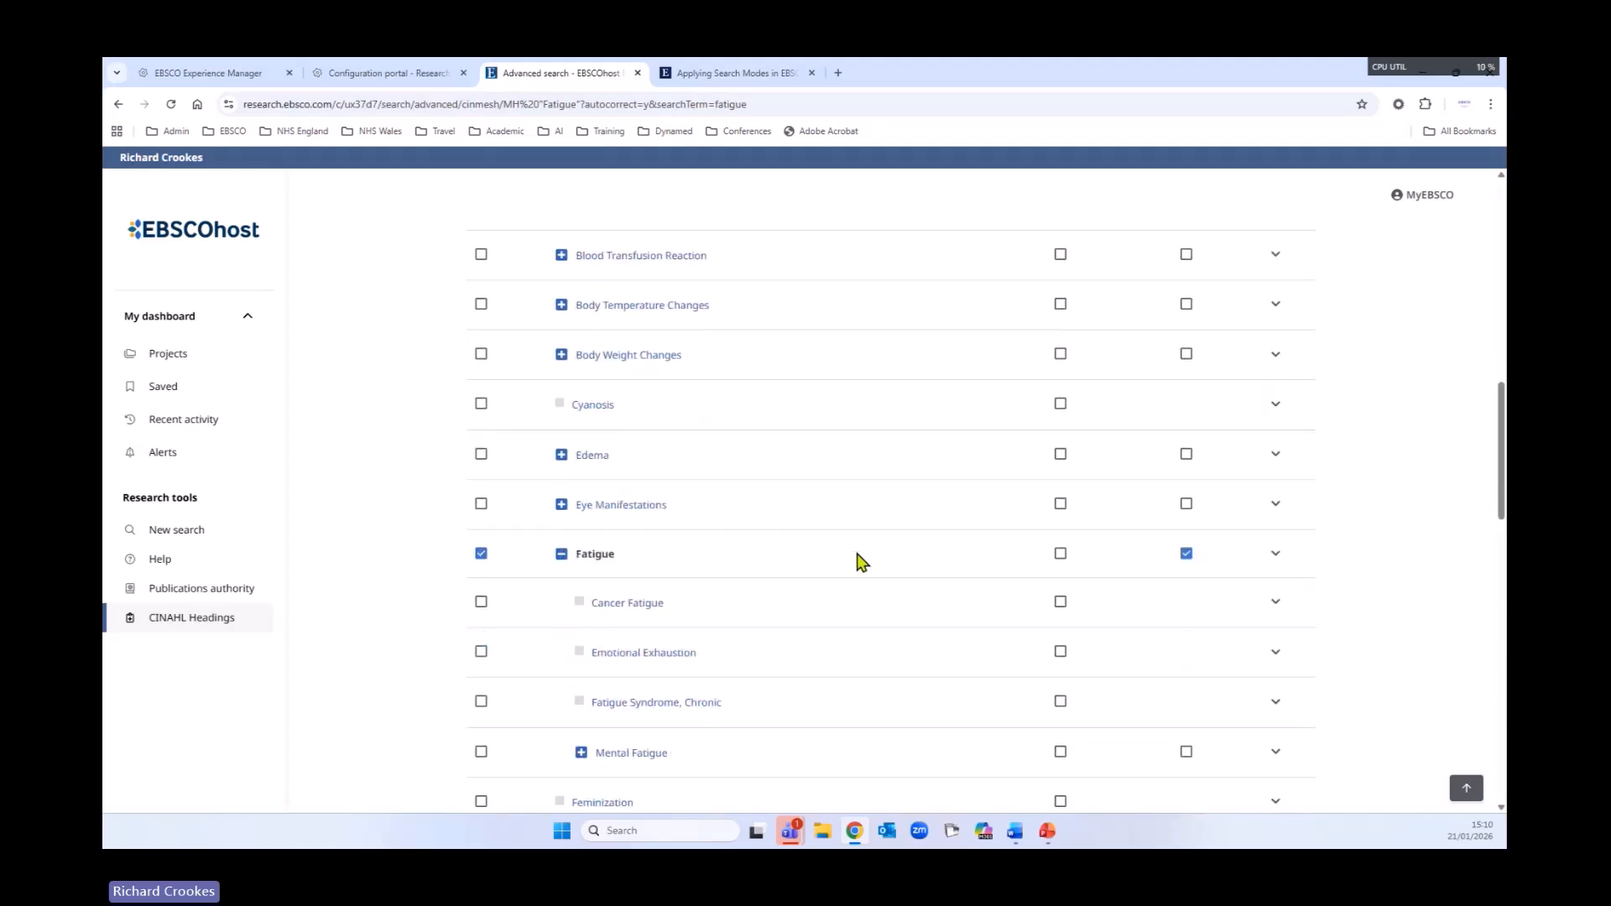
{"action": "scroll", "coordinate": [860, 560], "scroll_direction": "down", "scroll_amount": 3}
{"action": "scroll", "coordinate": [859, 561], "scroll_direction": "down", "scroll_amount": 2}
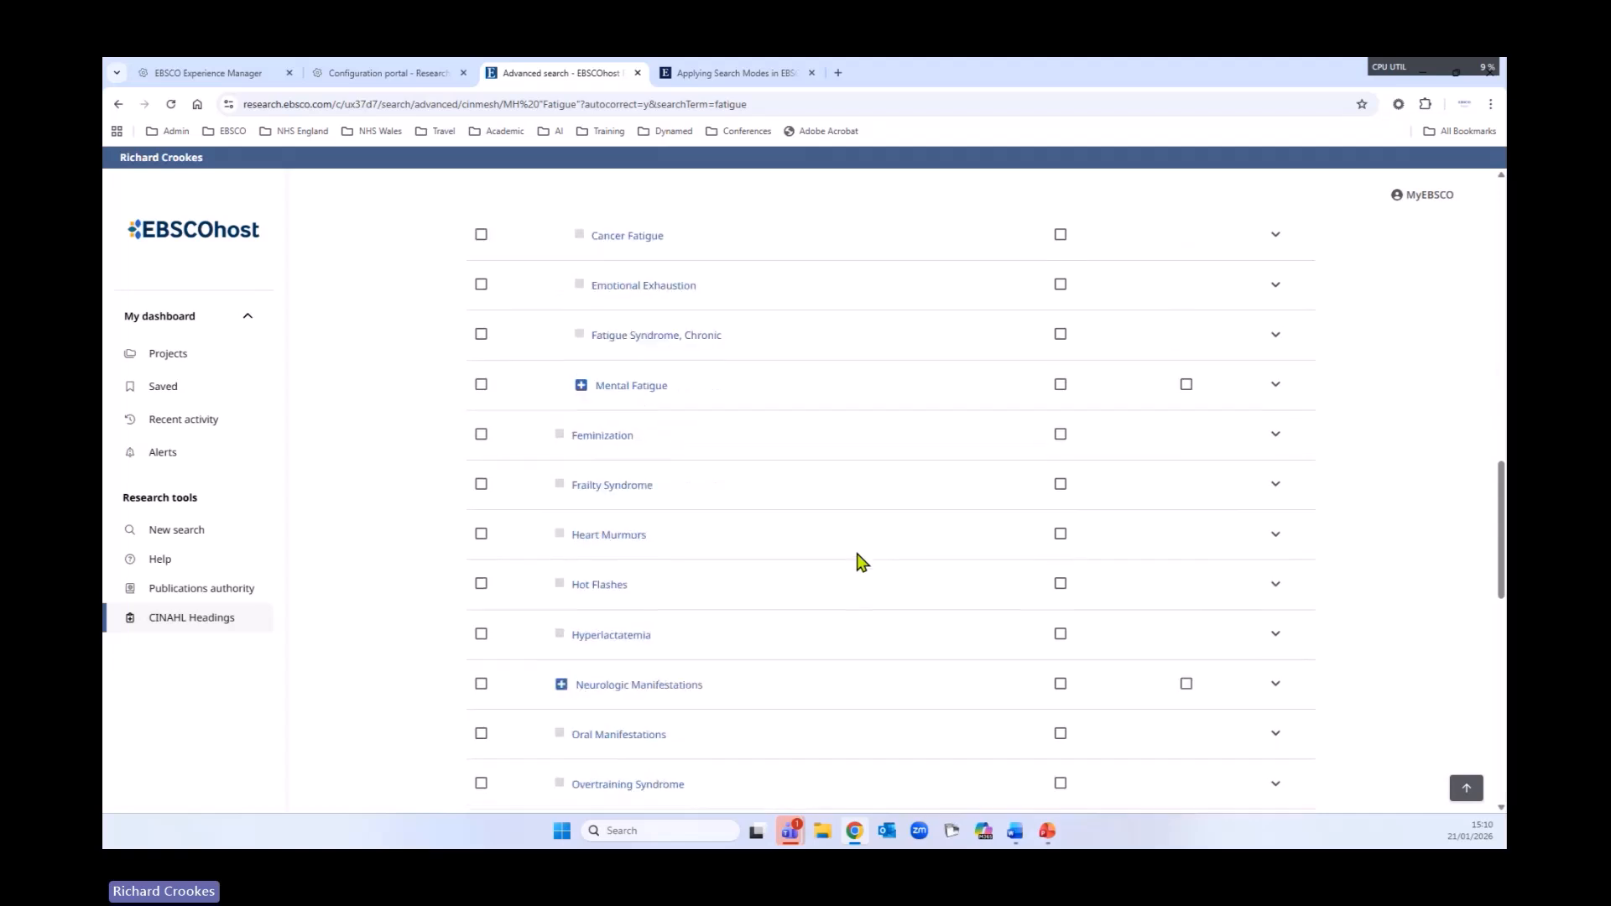
{"action": "scroll", "coordinate": [859, 561], "scroll_direction": "down", "scroll_amount": 3}
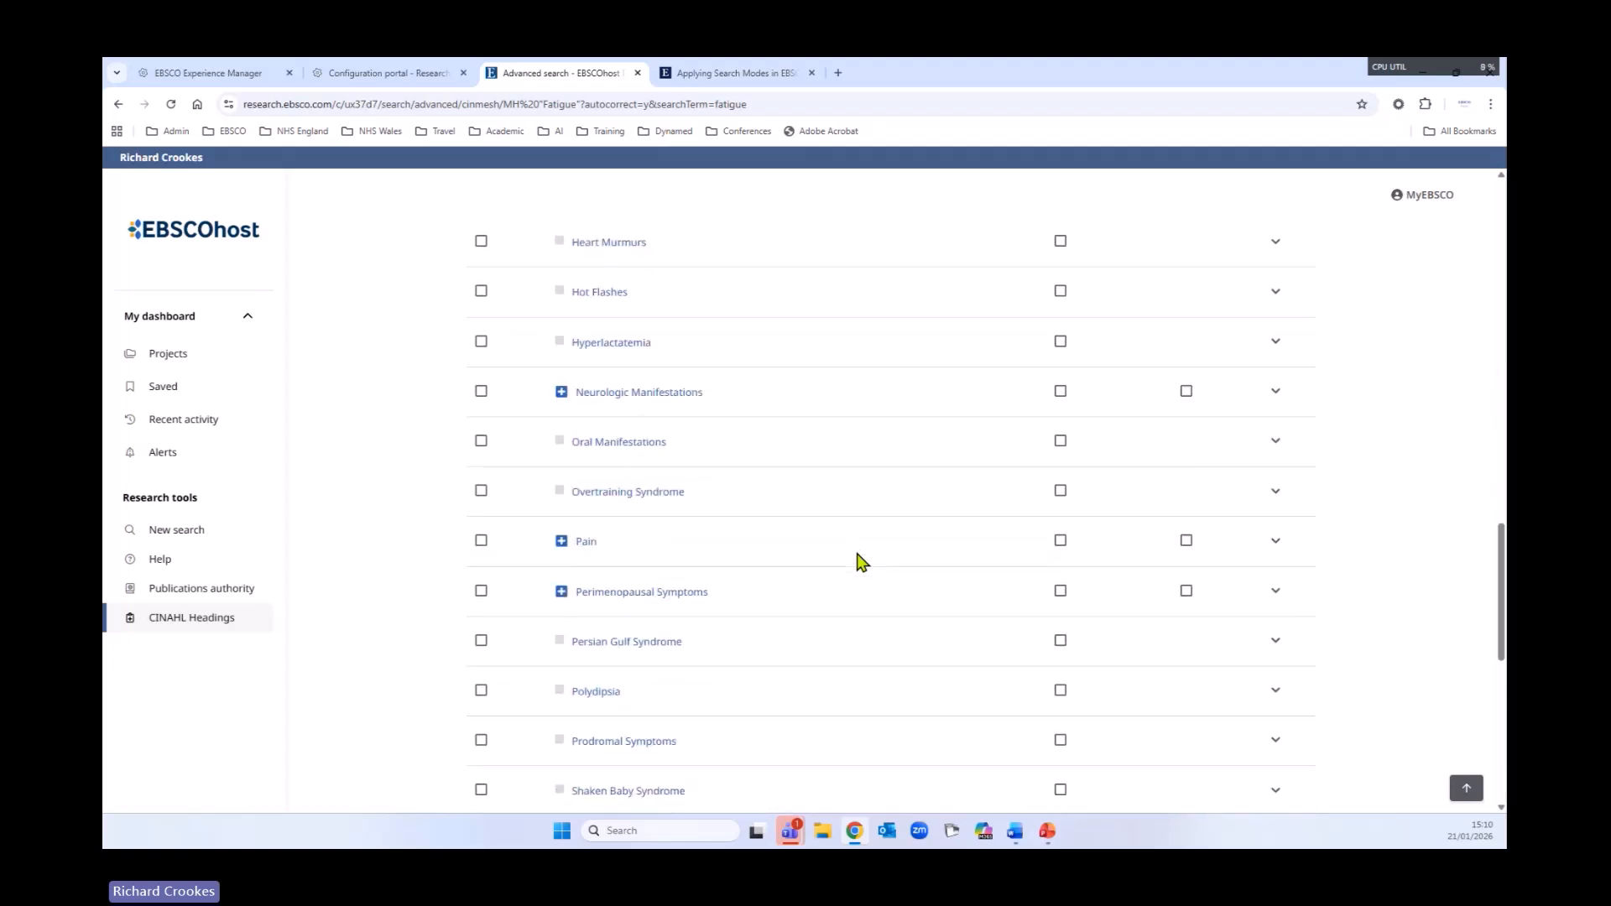
{"action": "scroll", "coordinate": [862, 560], "scroll_direction": "down", "scroll_amount": 4}
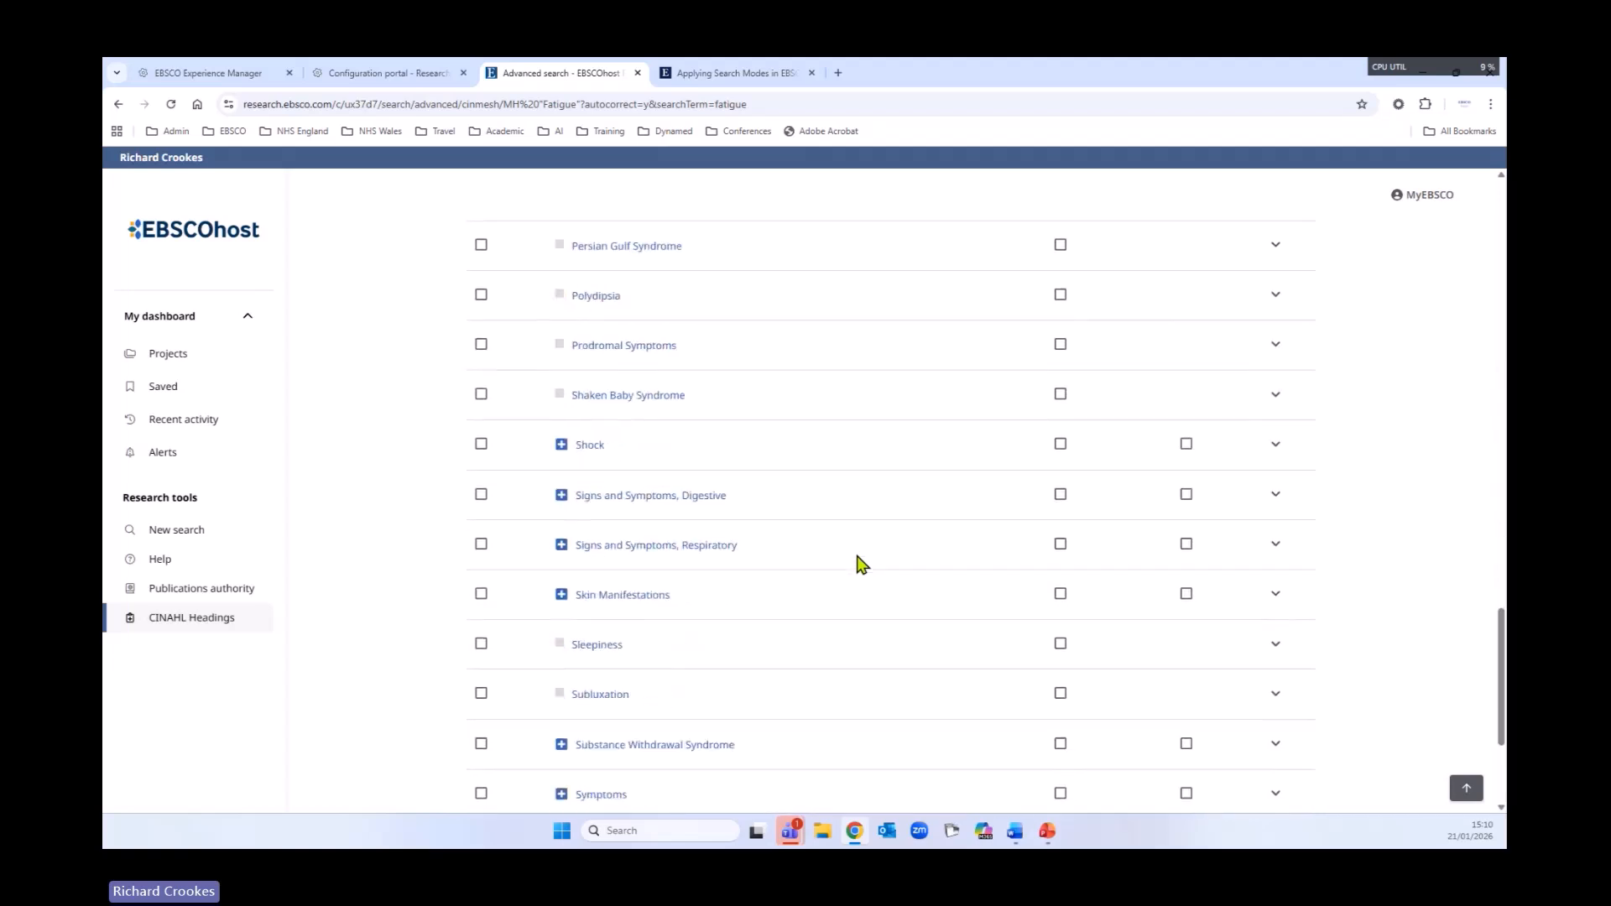
{"action": "scroll", "coordinate": [860, 562], "scroll_direction": "down", "scroll_amount": 2}
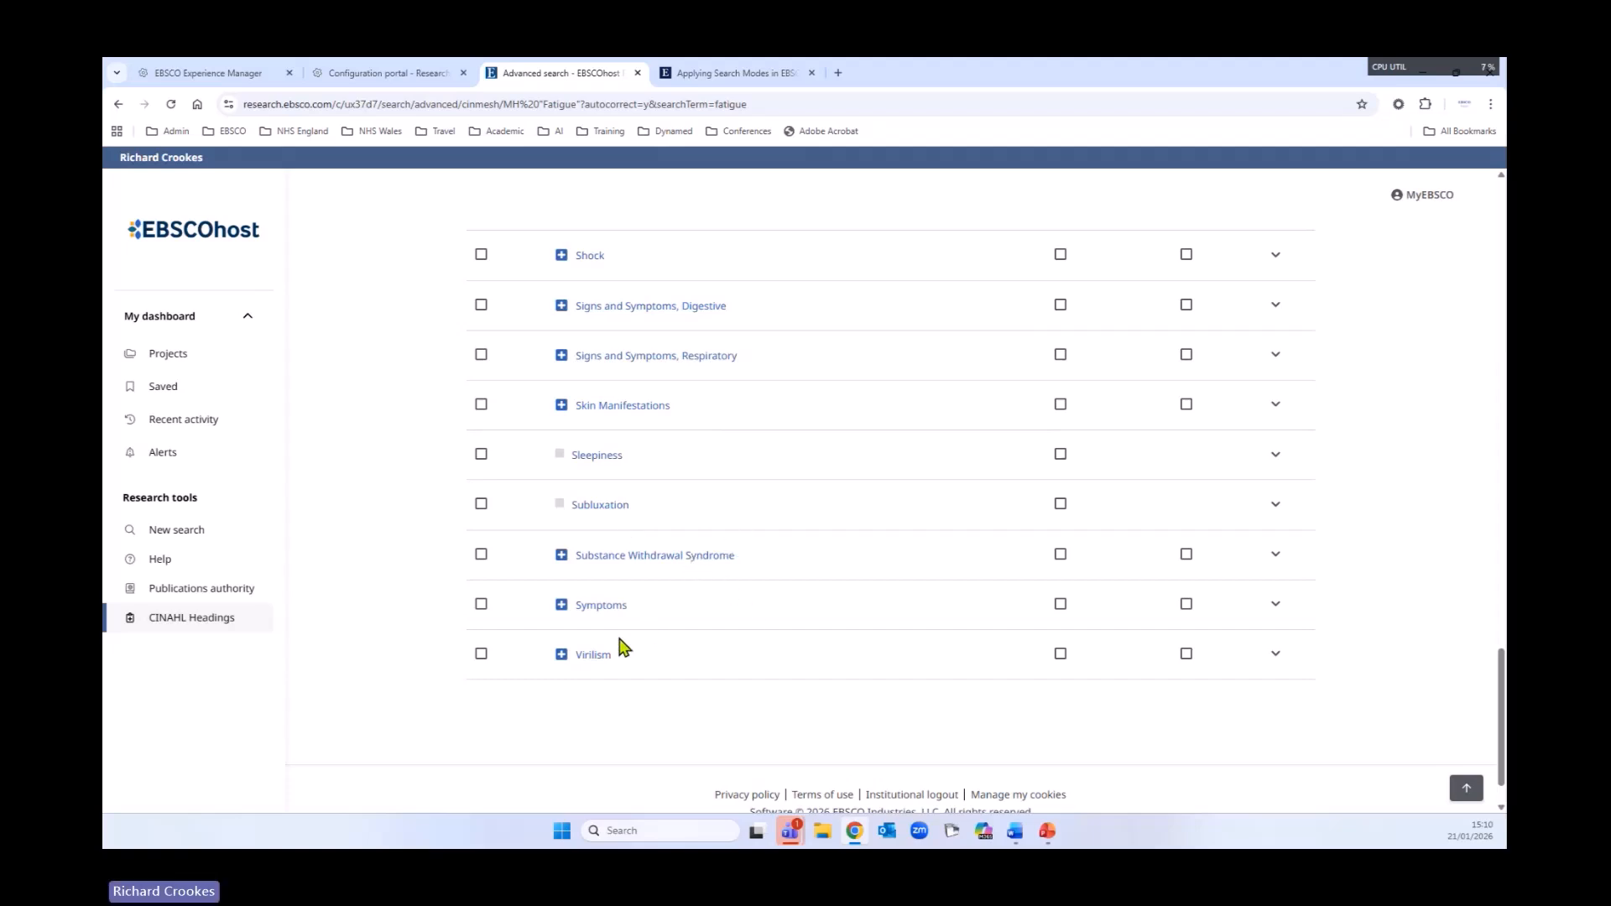
{"action": "left_click", "coordinate": [1466, 788]}
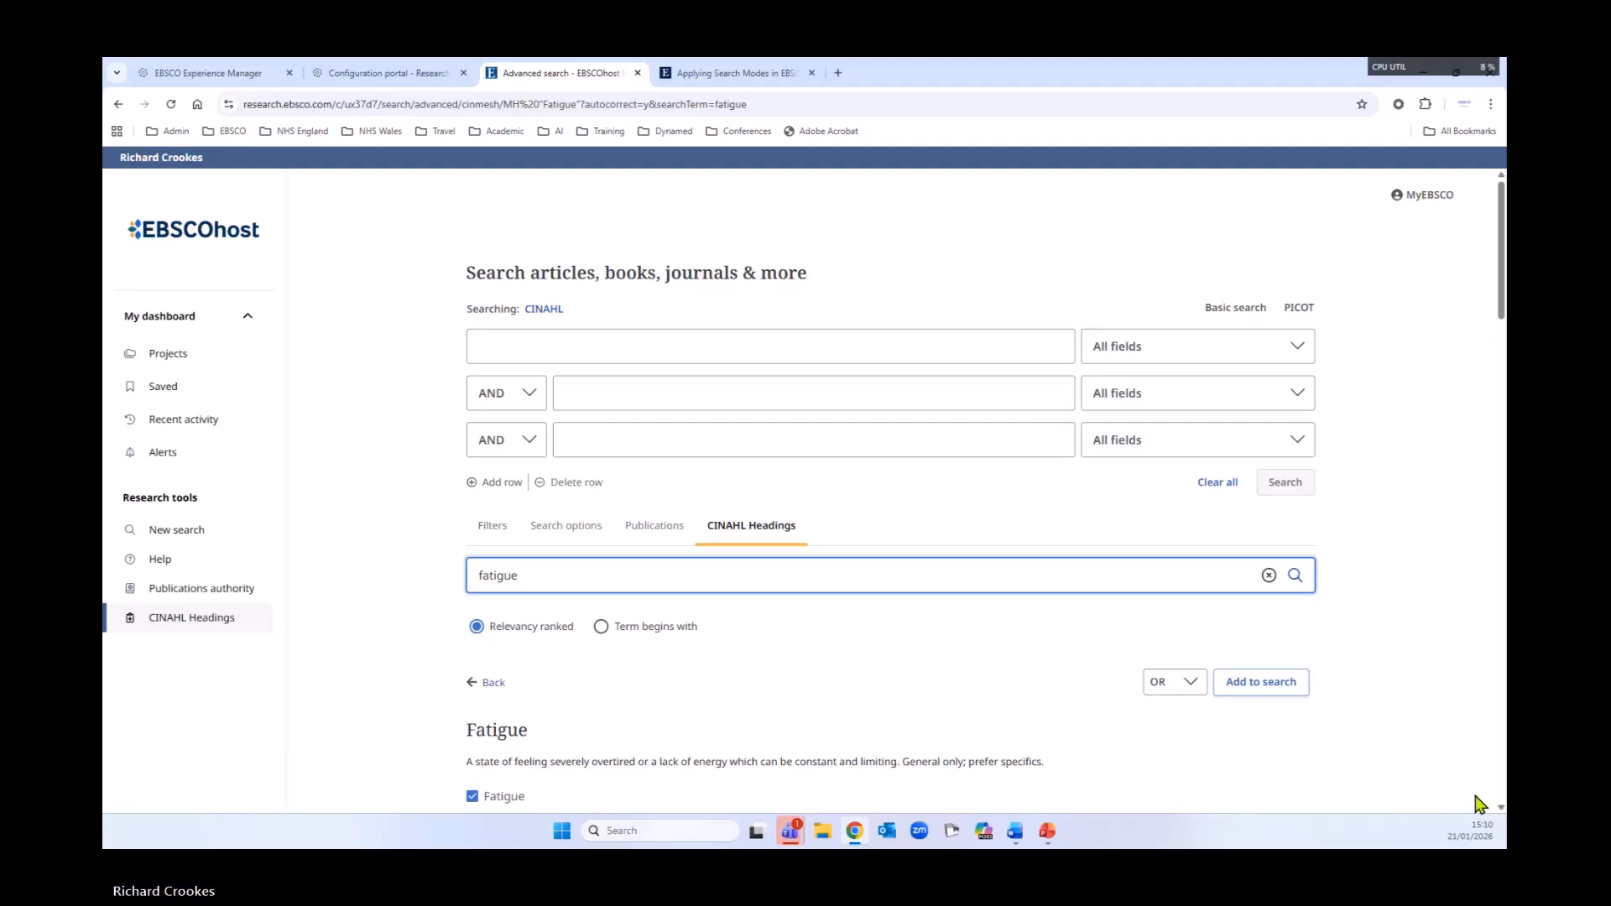
{"action": "left_click", "coordinate": [1271, 684]}
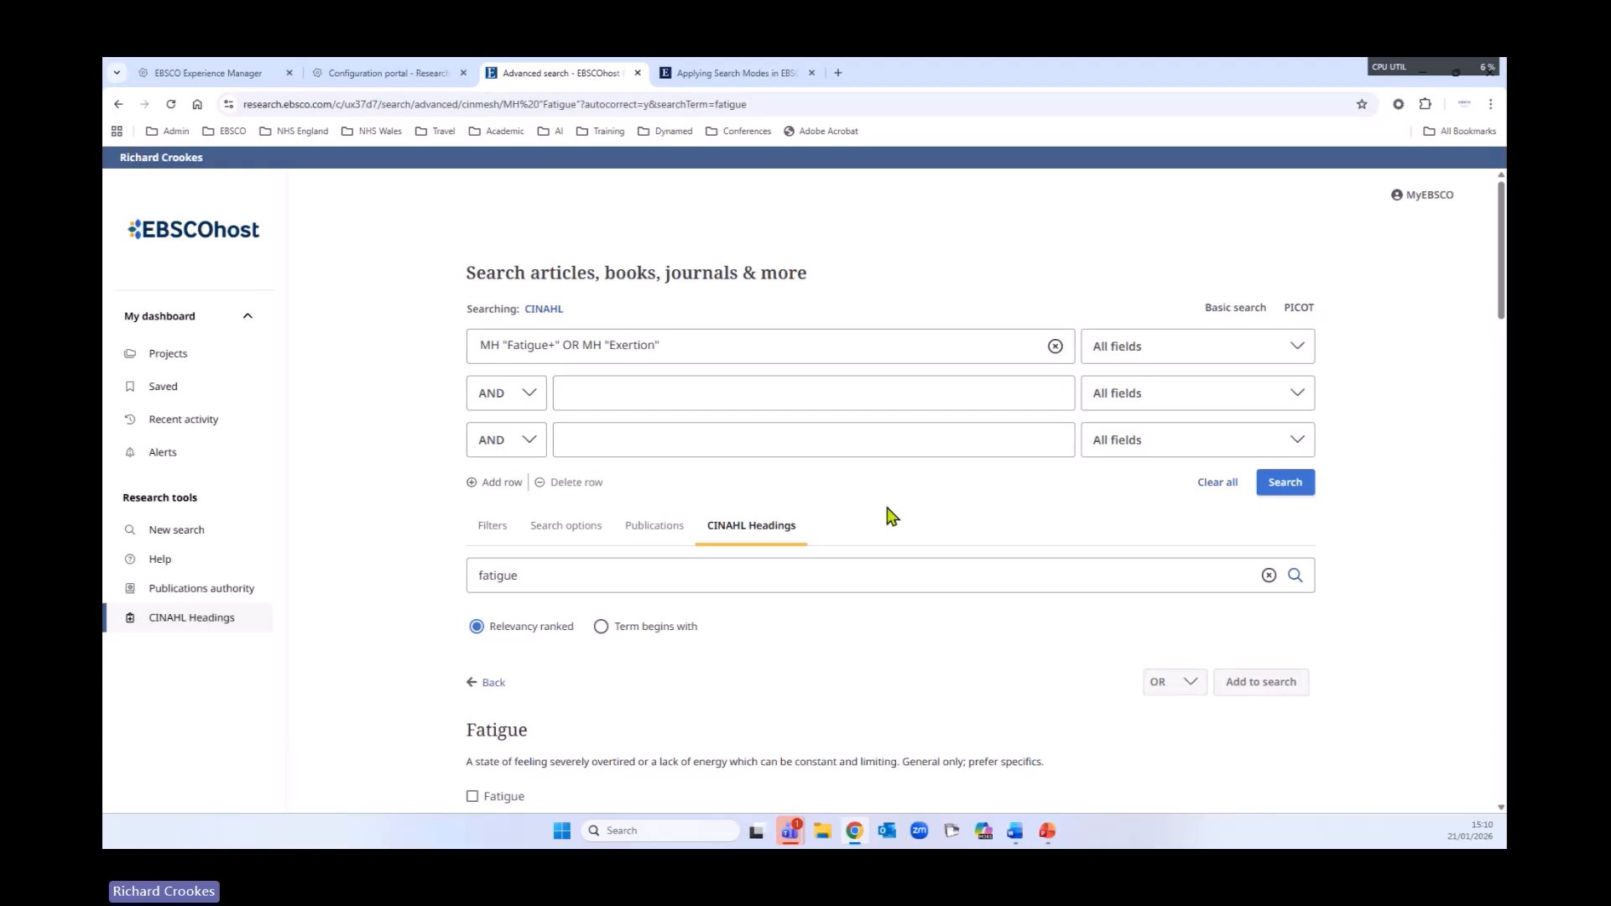
- Select Mental Fatigue with its narrower terms in the Fatigue tree and add it to the search
{"action": "scroll", "coordinate": [965, 528], "scroll_direction": "down", "scroll_amount": 6}
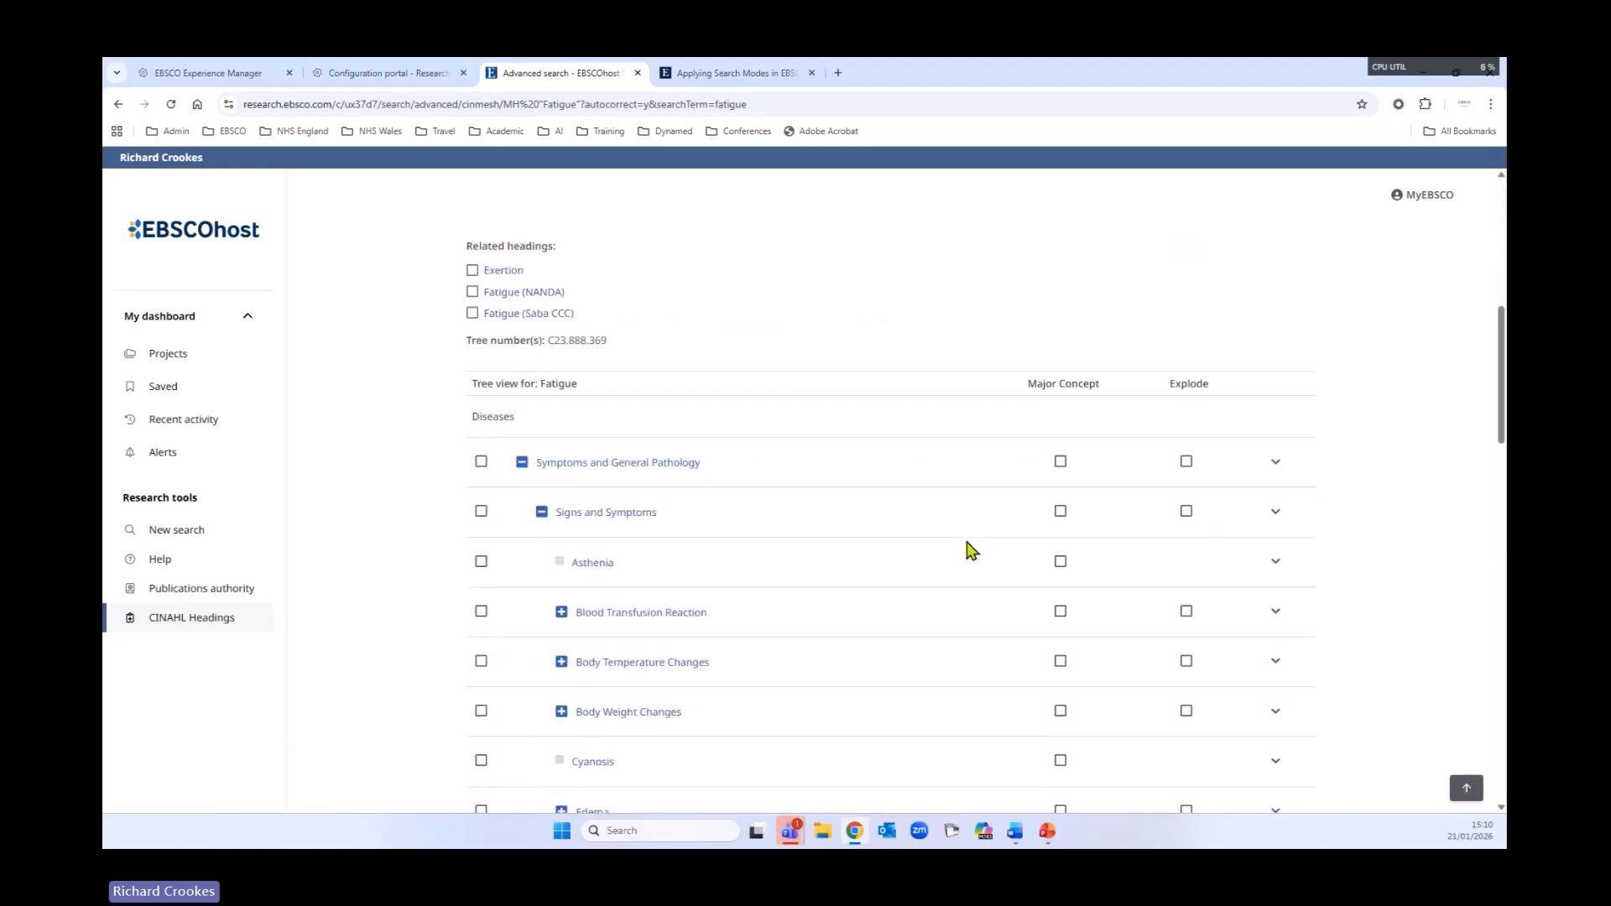
{"action": "scroll", "coordinate": [971, 551], "scroll_direction": "down", "scroll_amount": 6}
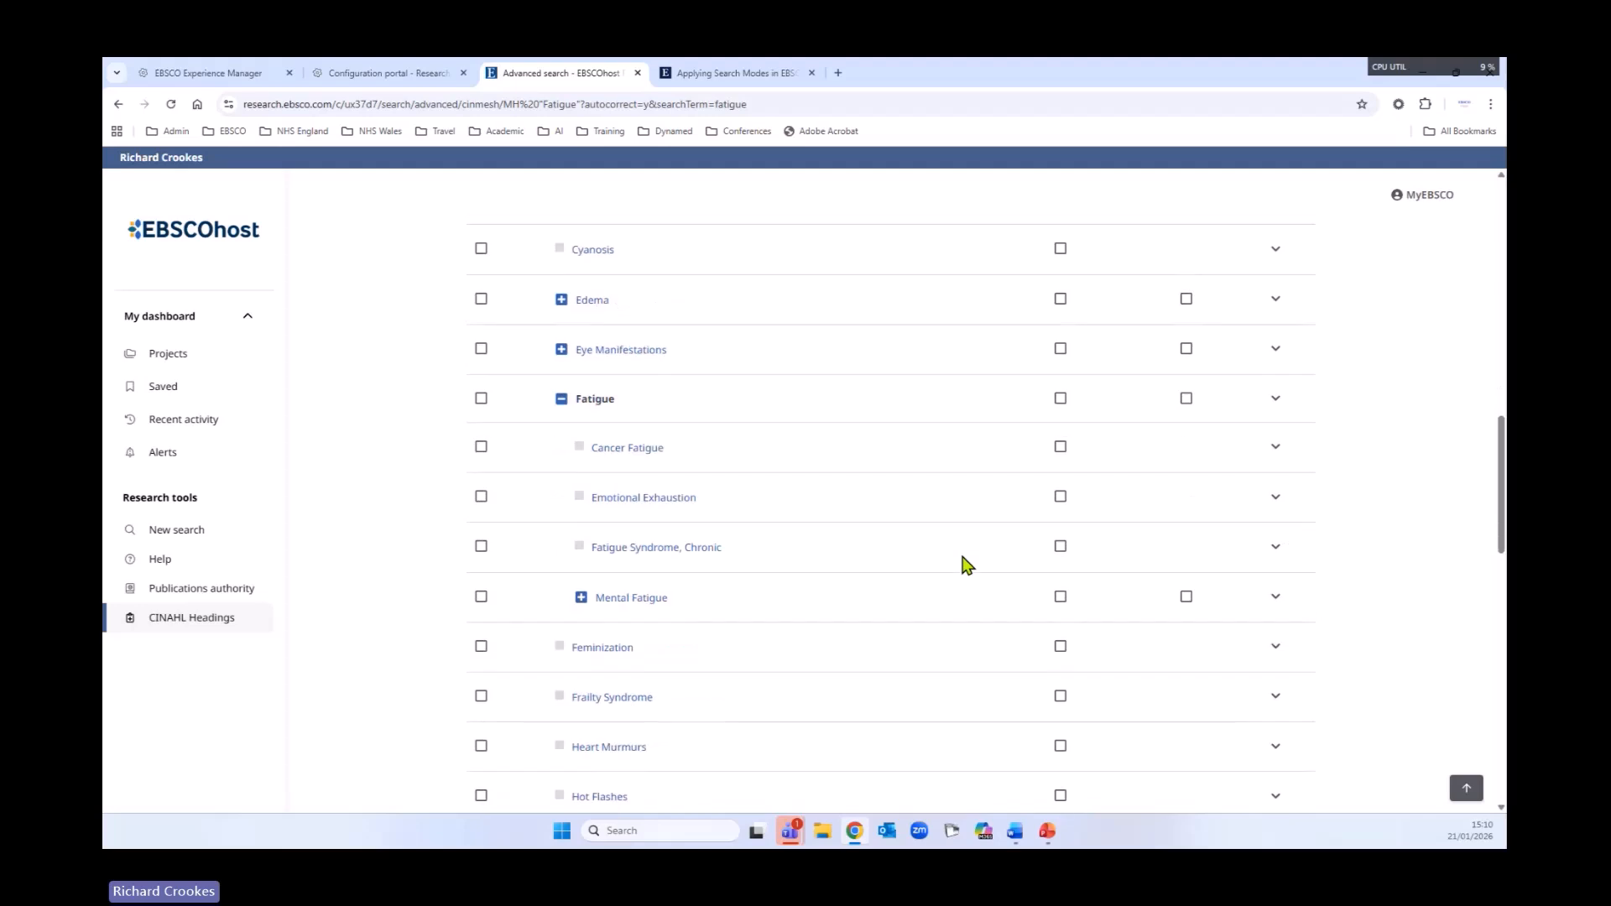
{"action": "left_click", "coordinate": [481, 596]}
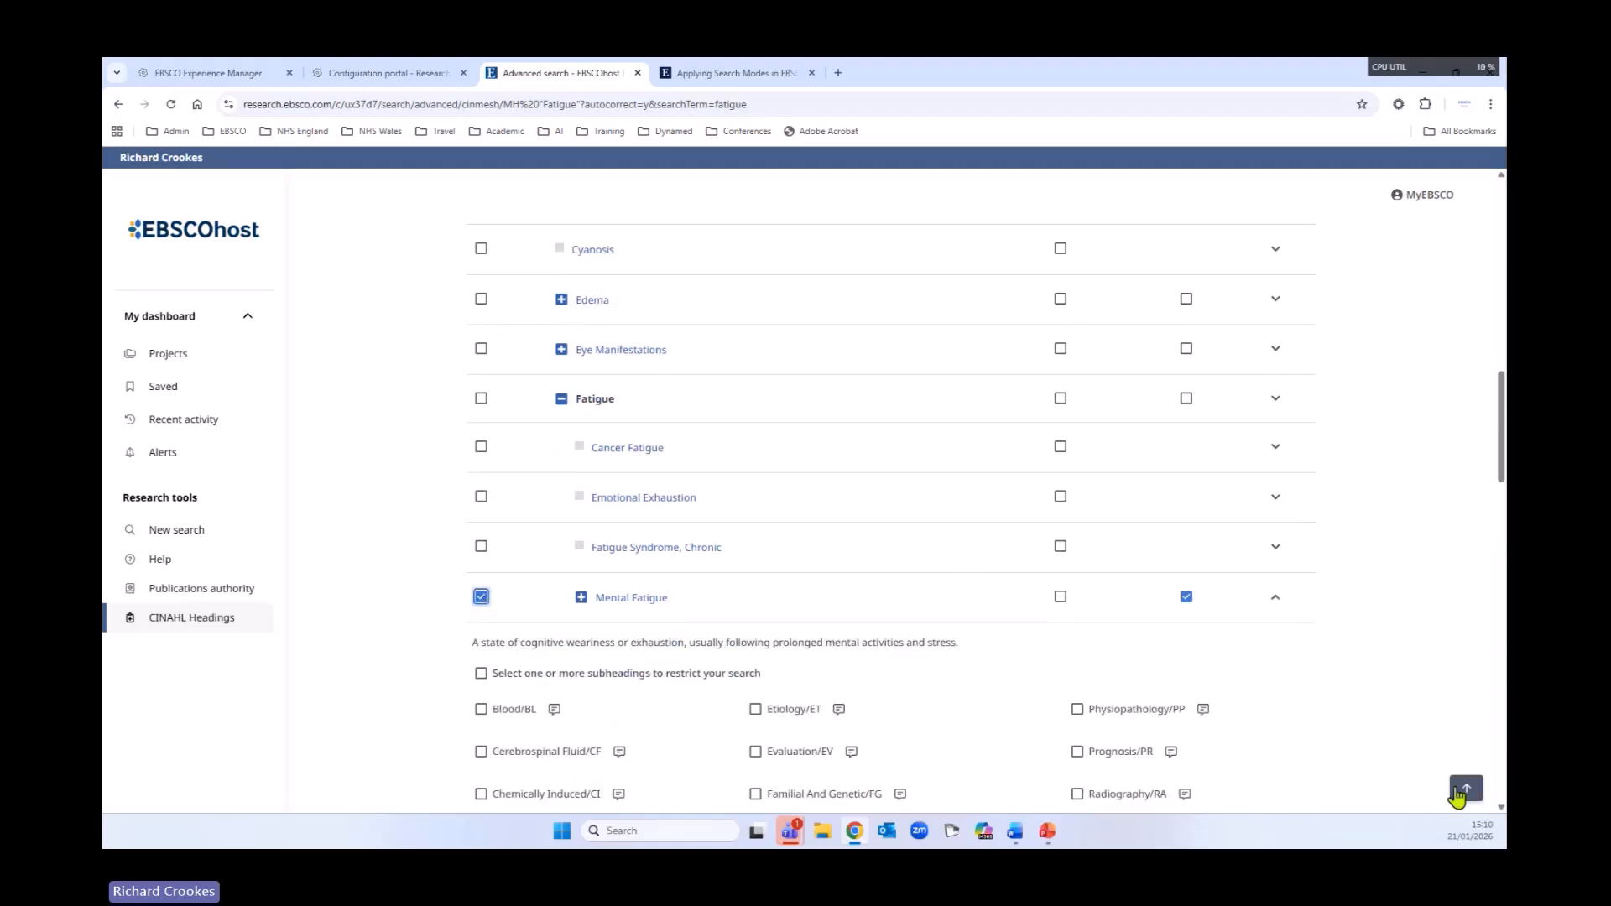
{"action": "left_click", "coordinate": [1464, 789]}
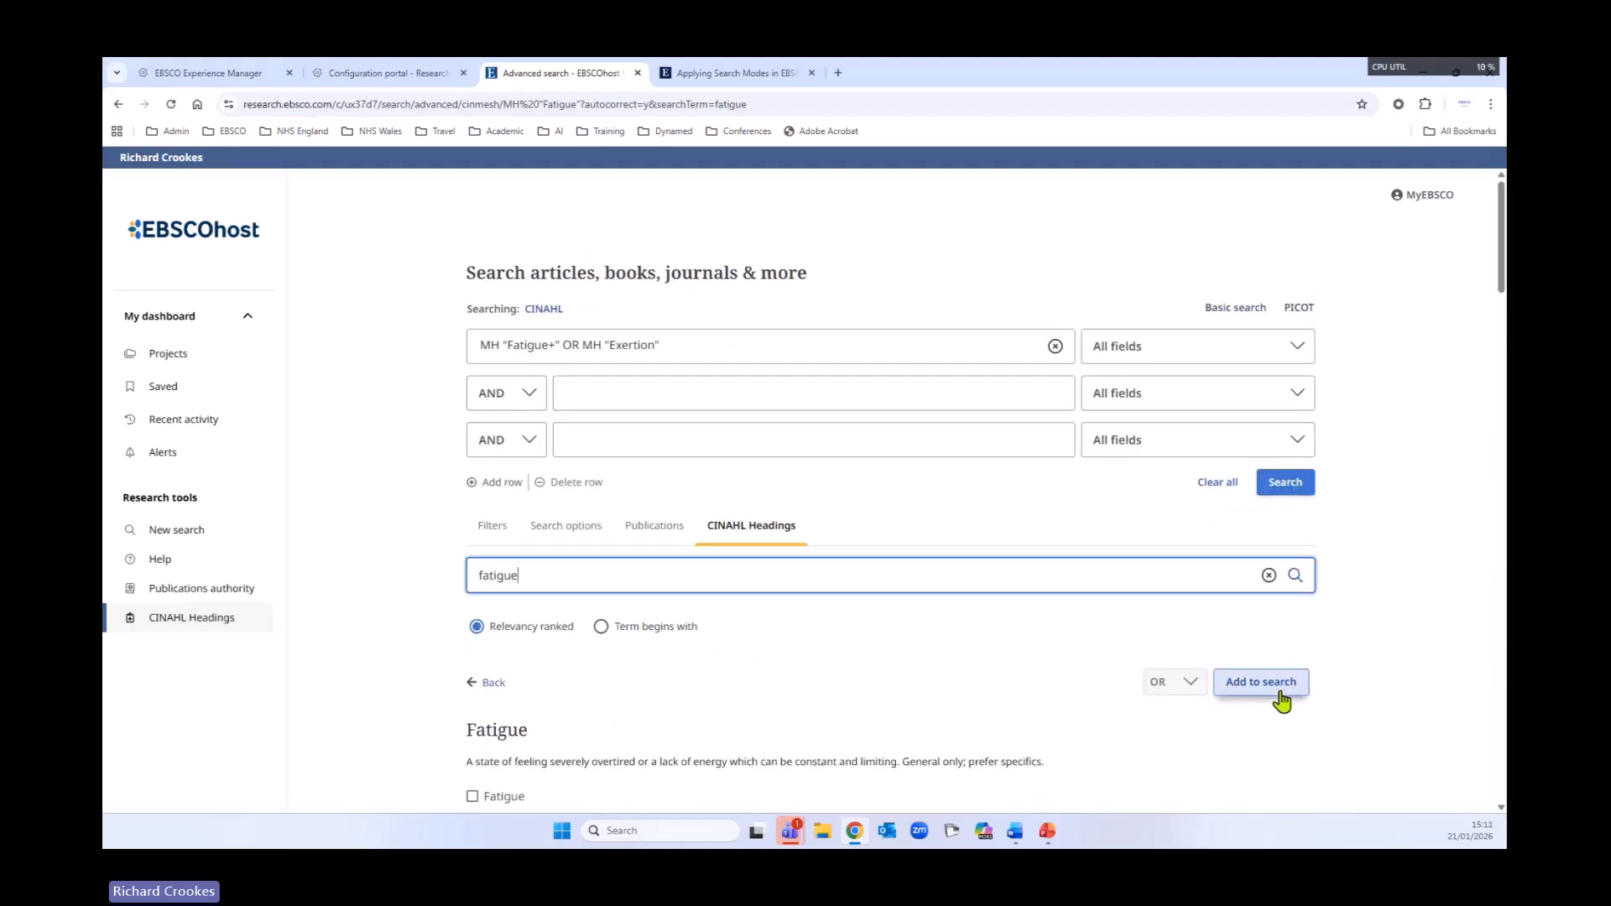
{"action": "left_click", "coordinate": [1279, 693]}
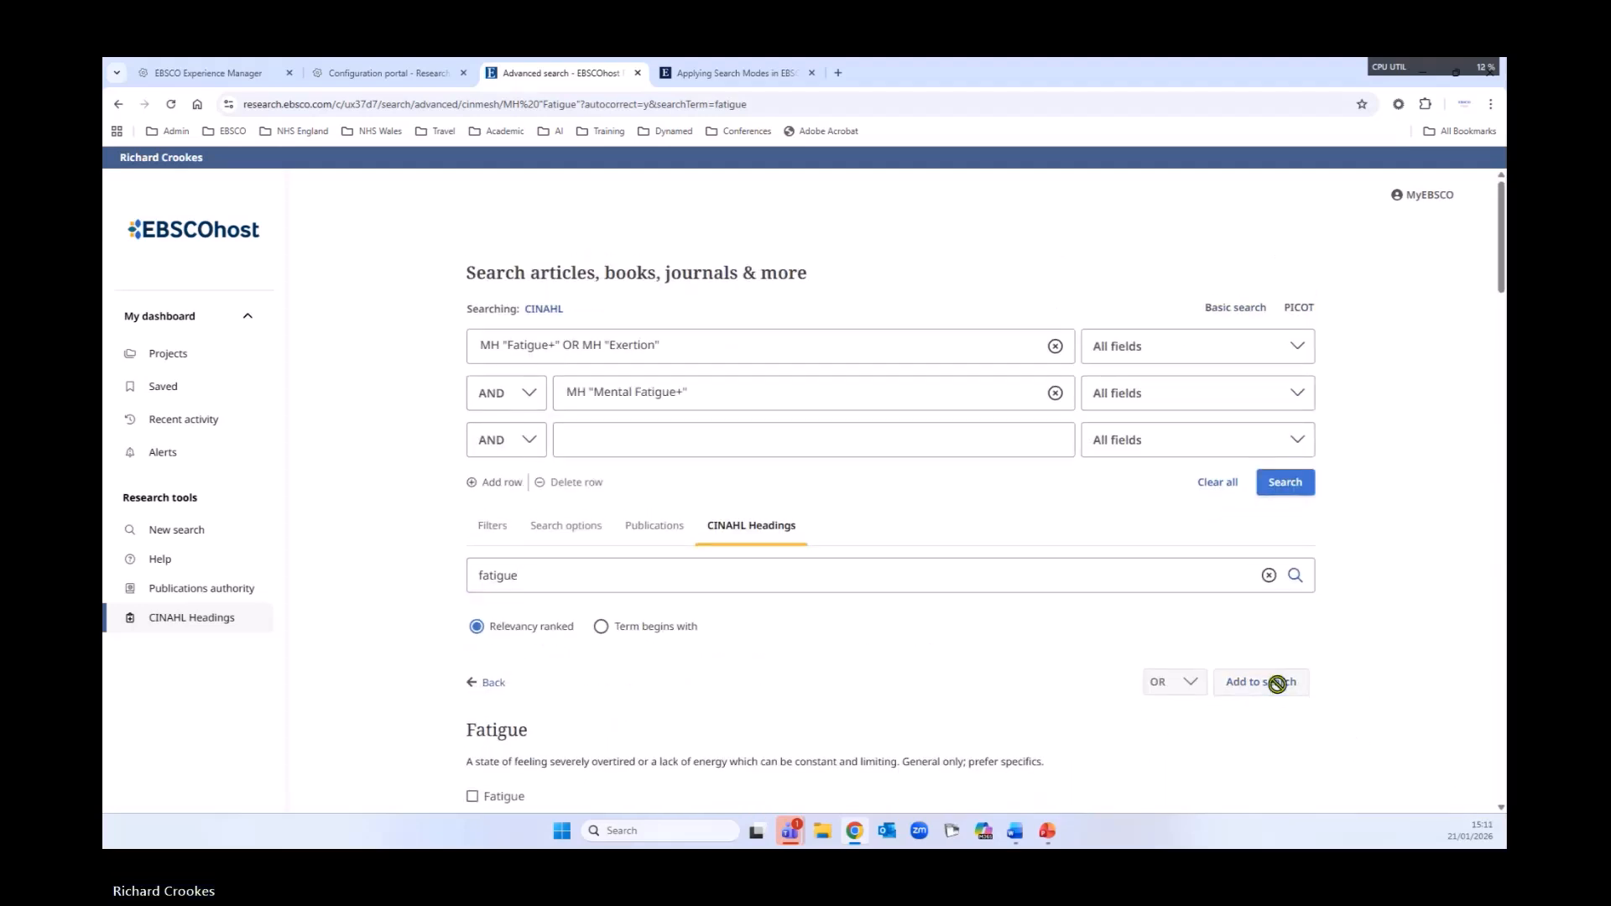
- Join the Mental Fatigue row to the first row with OR and run the subject heading search
{"action": "left_click", "coordinate": [506, 392]}
{"action": "left_click", "coordinate": [502, 489]}
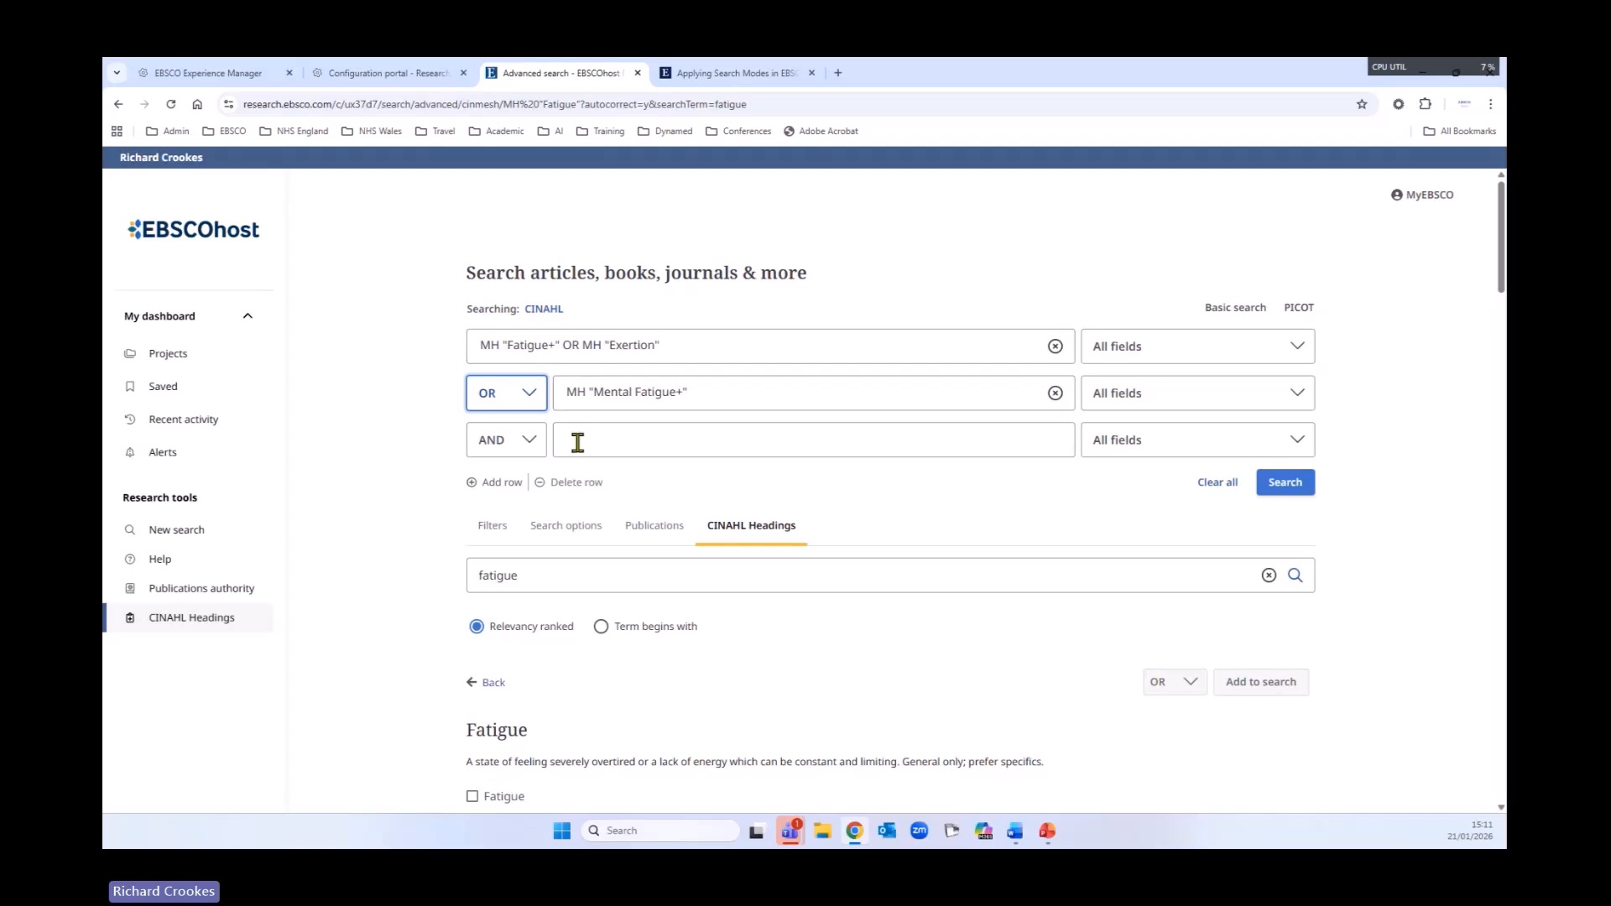
{"action": "left_click", "coordinate": [1284, 484]}
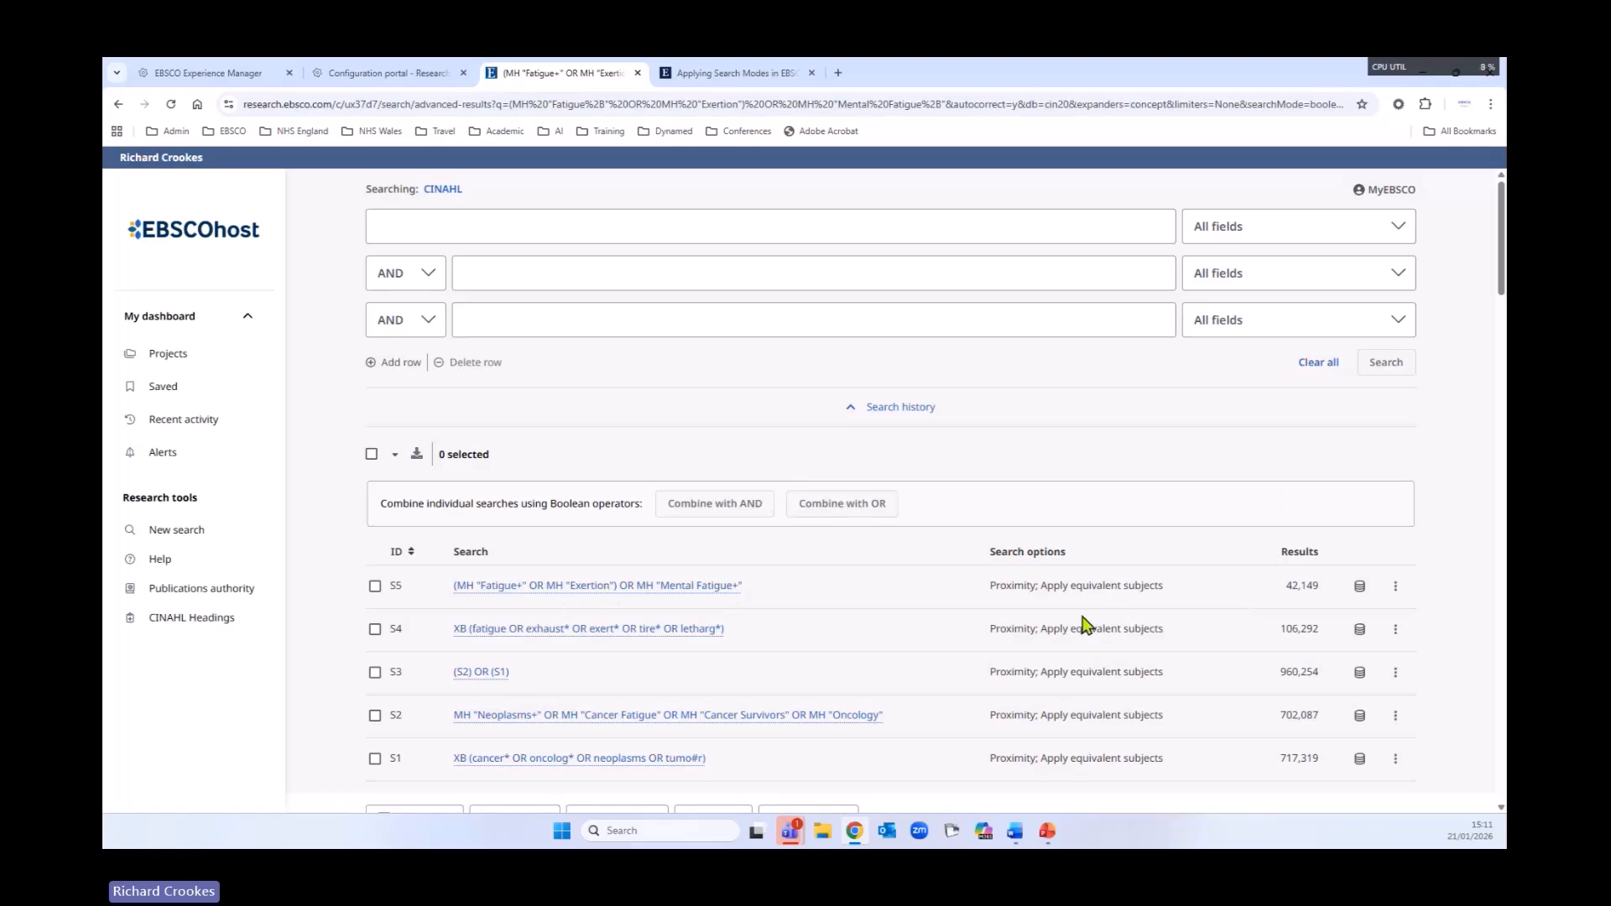
- Combine the fatigue keyword search S4 and fatigue headings search S5 with OR and run the combined search
{"action": "scroll", "coordinate": [1079, 618], "scroll_direction": "down", "scroll_amount": 1}
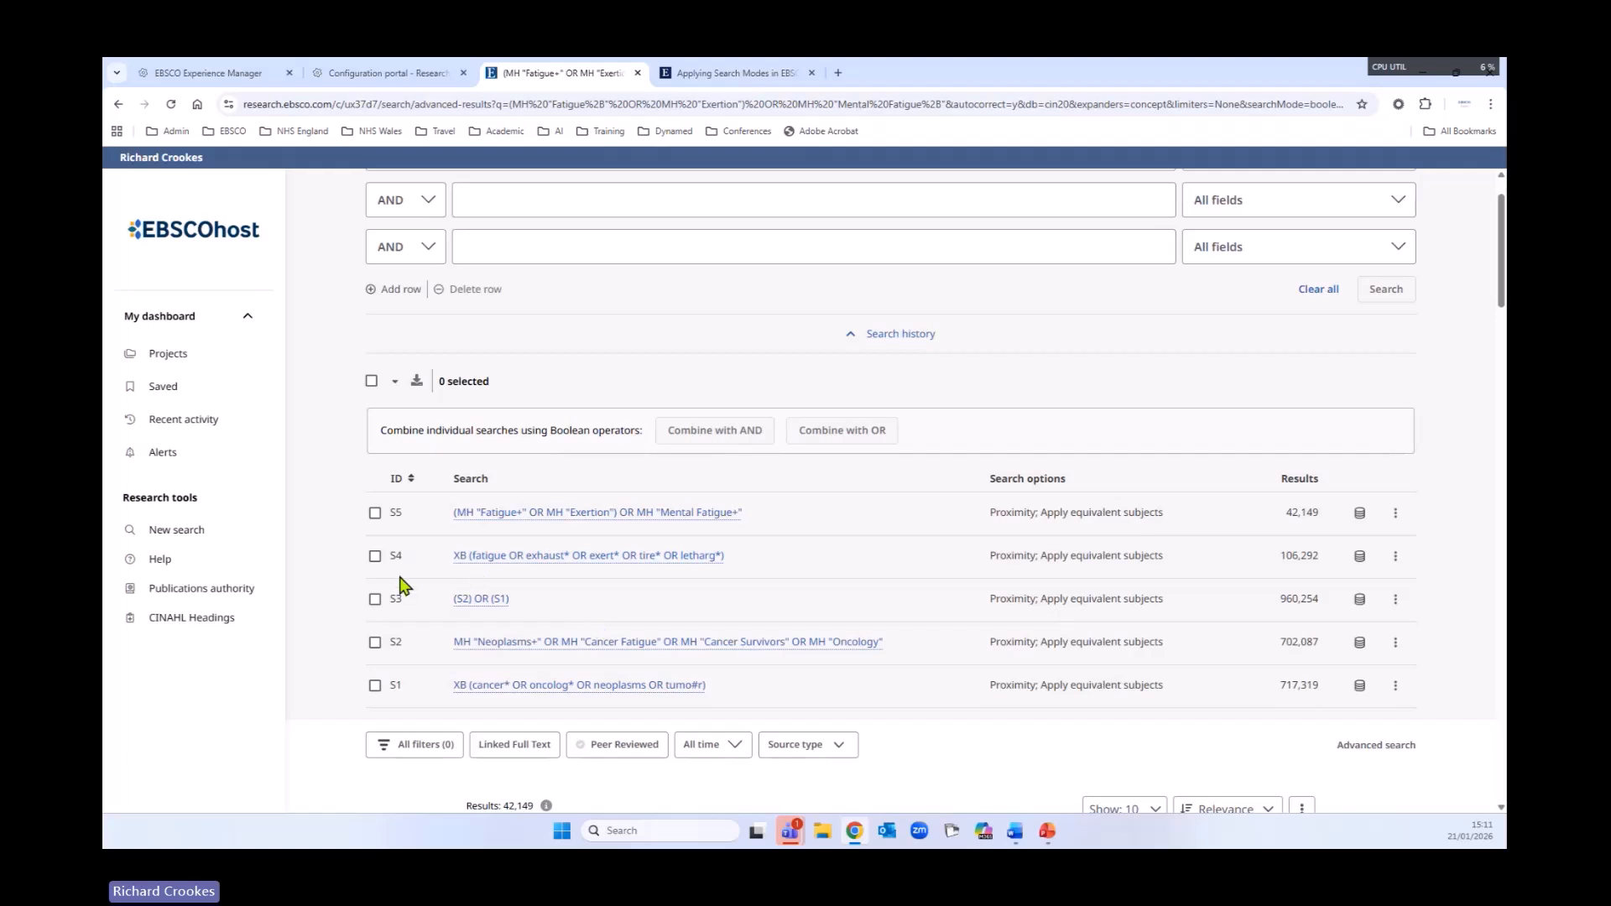
{"action": "left_click", "coordinate": [375, 557]}
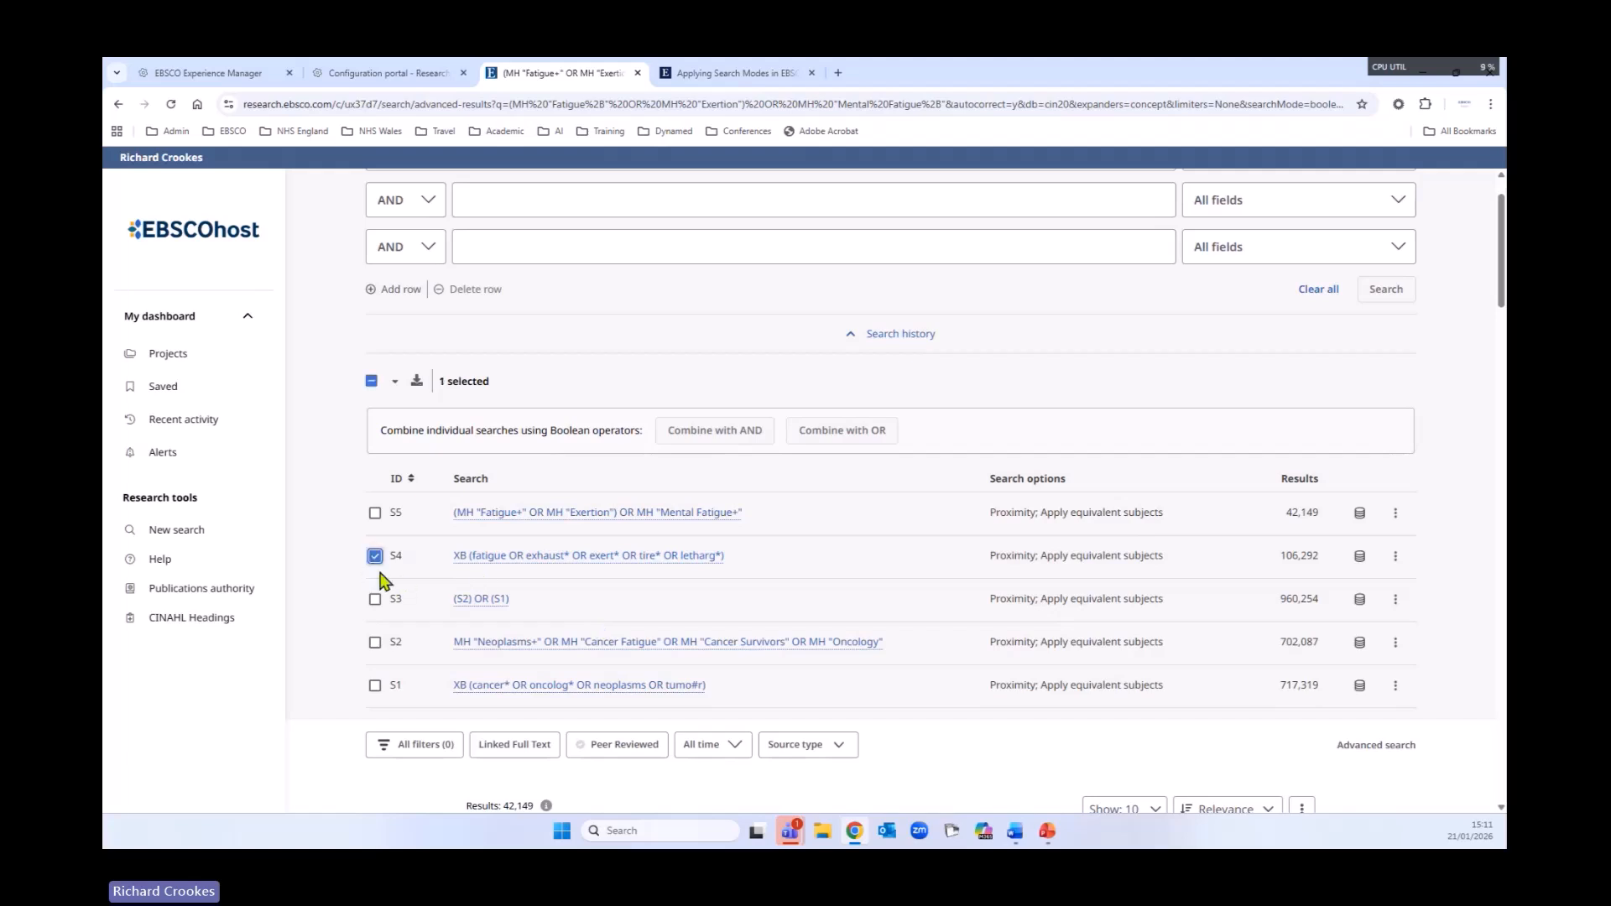
{"action": "left_click", "coordinate": [375, 515]}
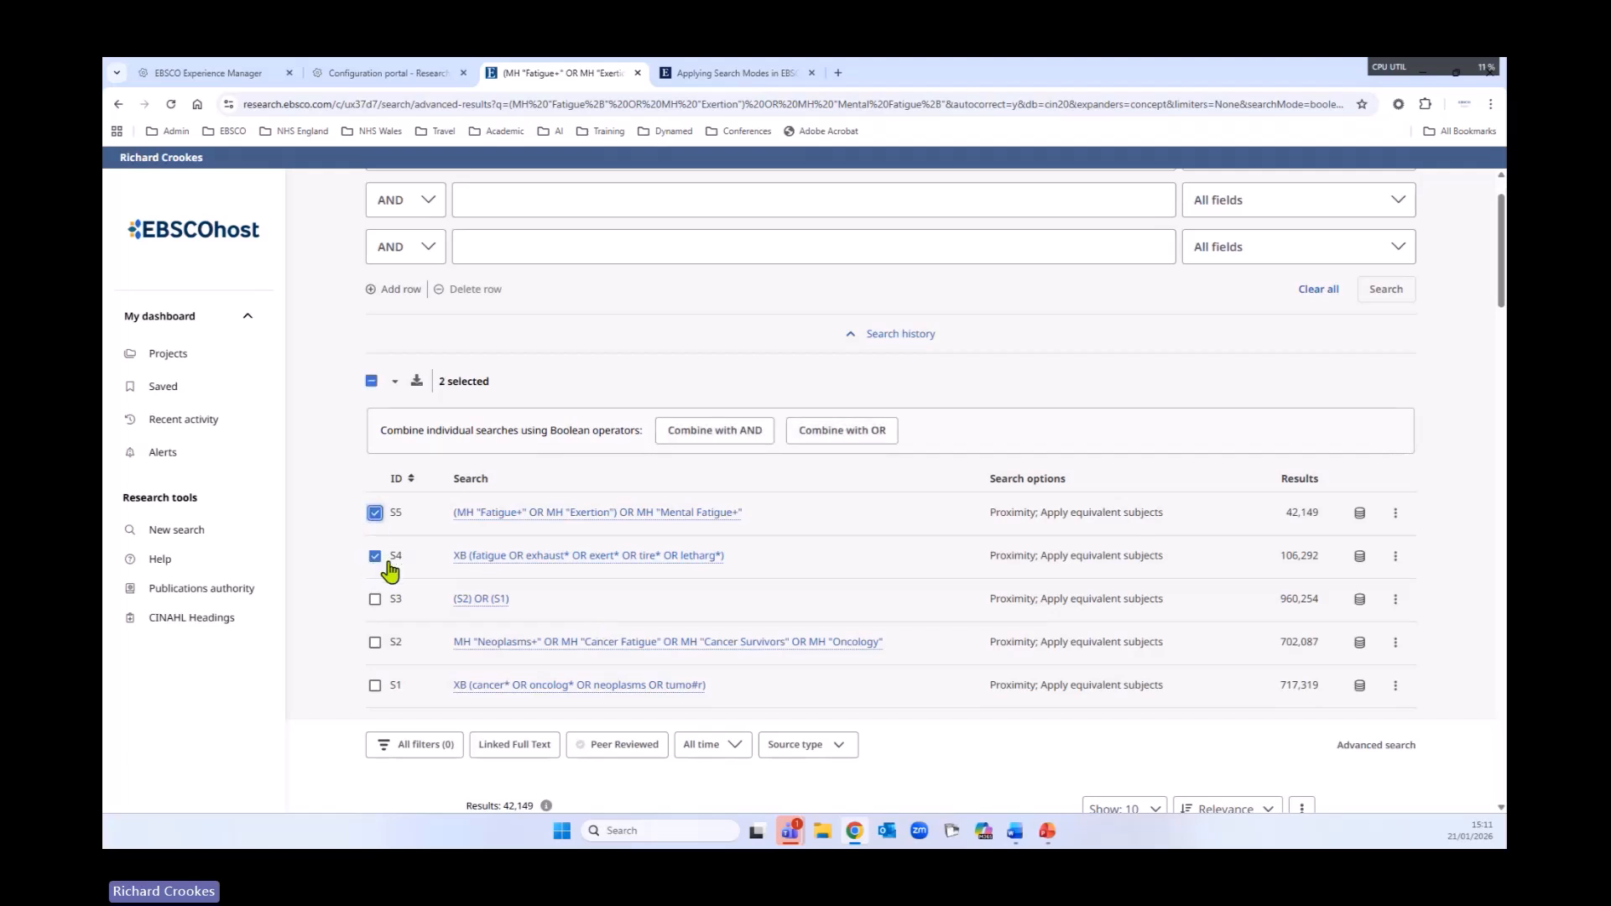
{"action": "left_click", "coordinate": [839, 430]}
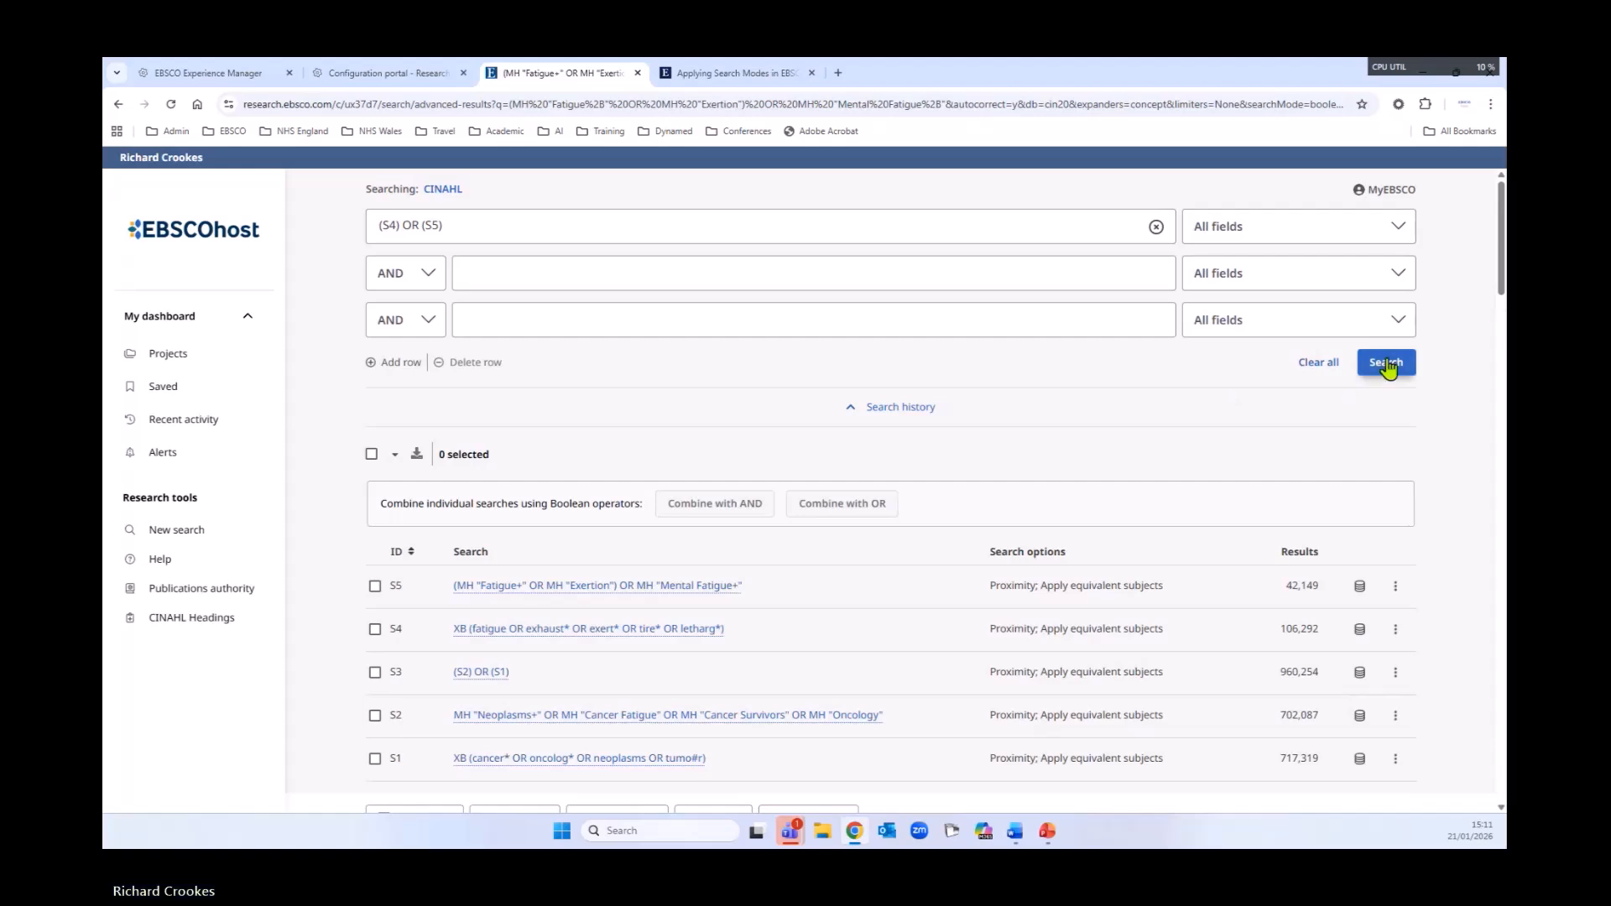
{"action": "left_click", "coordinate": [1386, 364]}
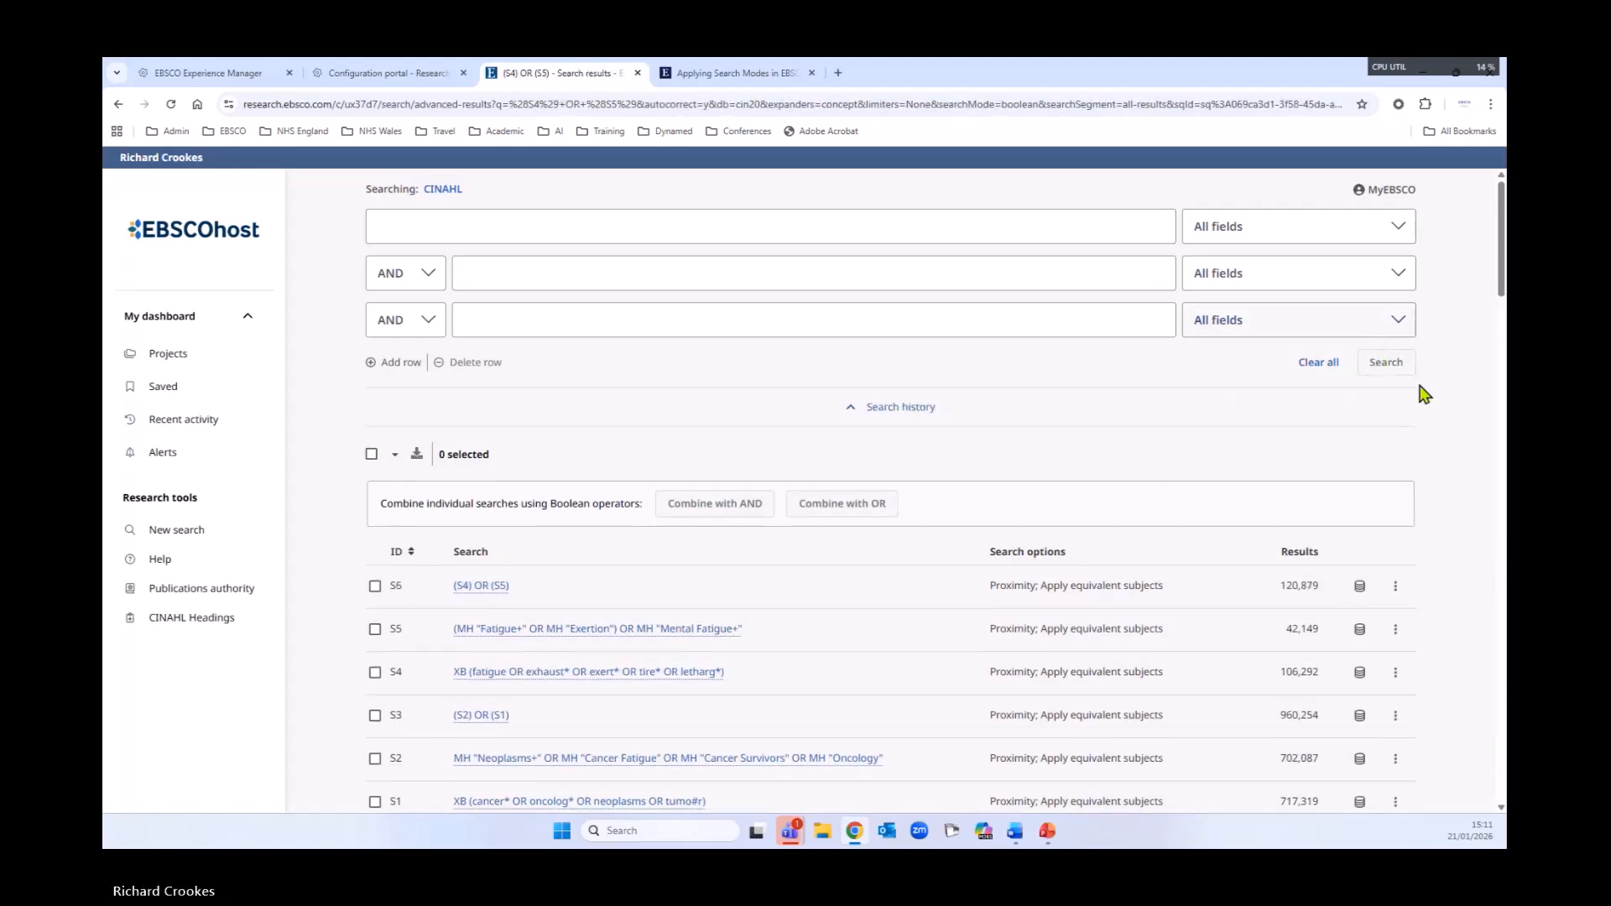
- Try combining the fatigue set S6 and the cancer set S3 with OR and run the combined search
{"action": "scroll", "coordinate": [948, 612], "scroll_direction": "down", "scroll_amount": 2}
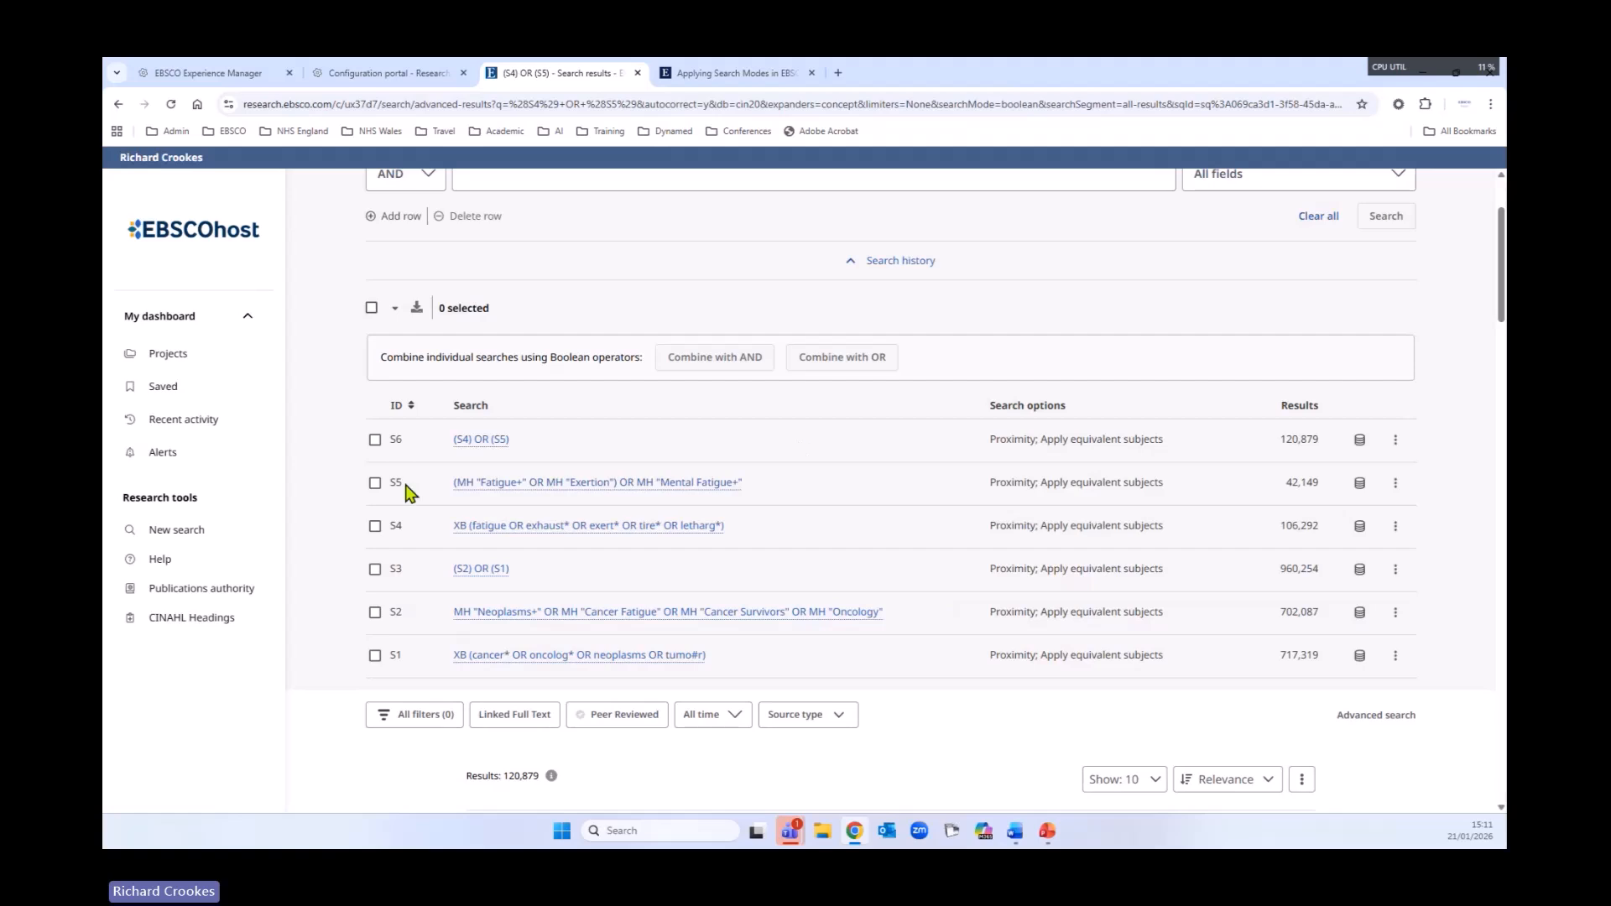
{"action": "left_click", "coordinate": [375, 440]}
{"action": "left_click", "coordinate": [375, 569]}
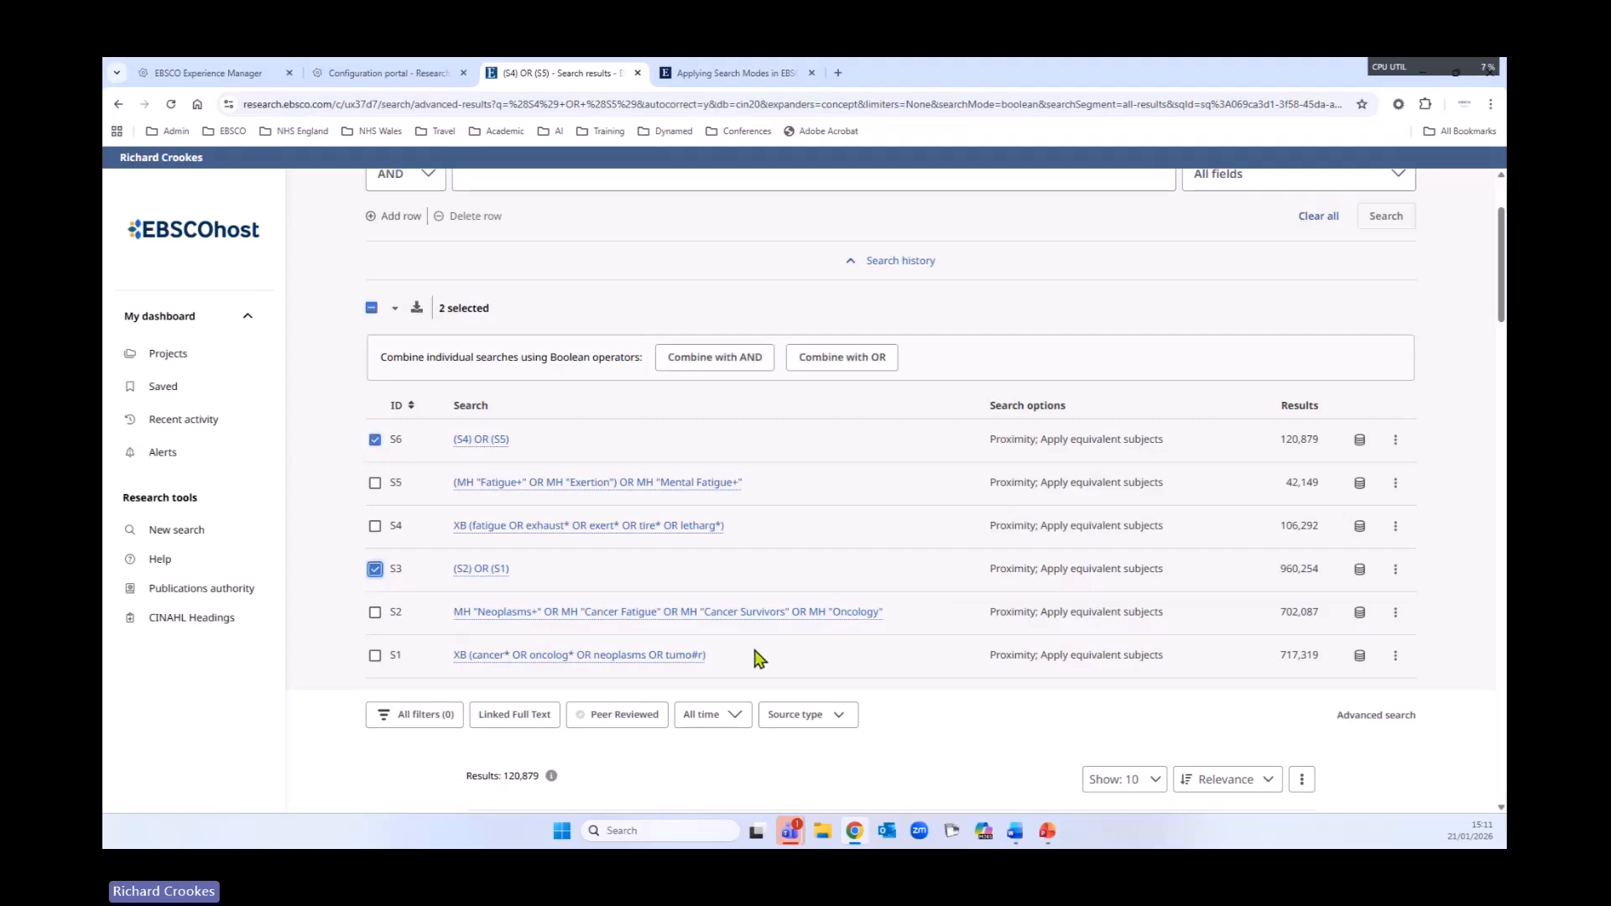
{"action": "scroll", "coordinate": [820, 665], "scroll_direction": "up", "scroll_amount": 2}
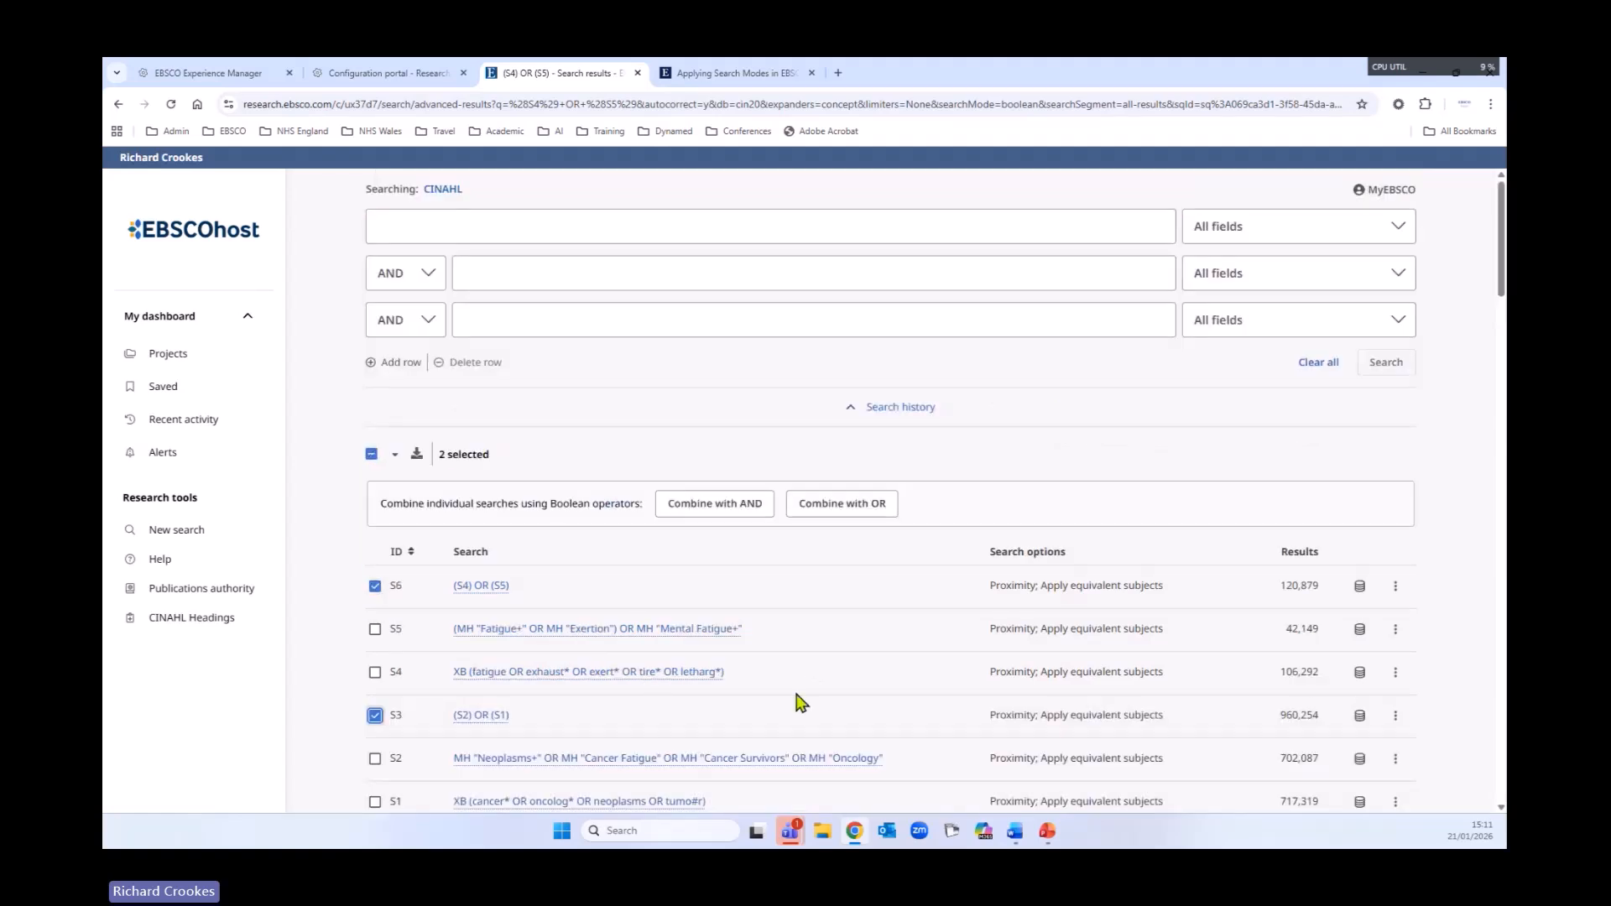
{"action": "left_click", "coordinate": [829, 504]}
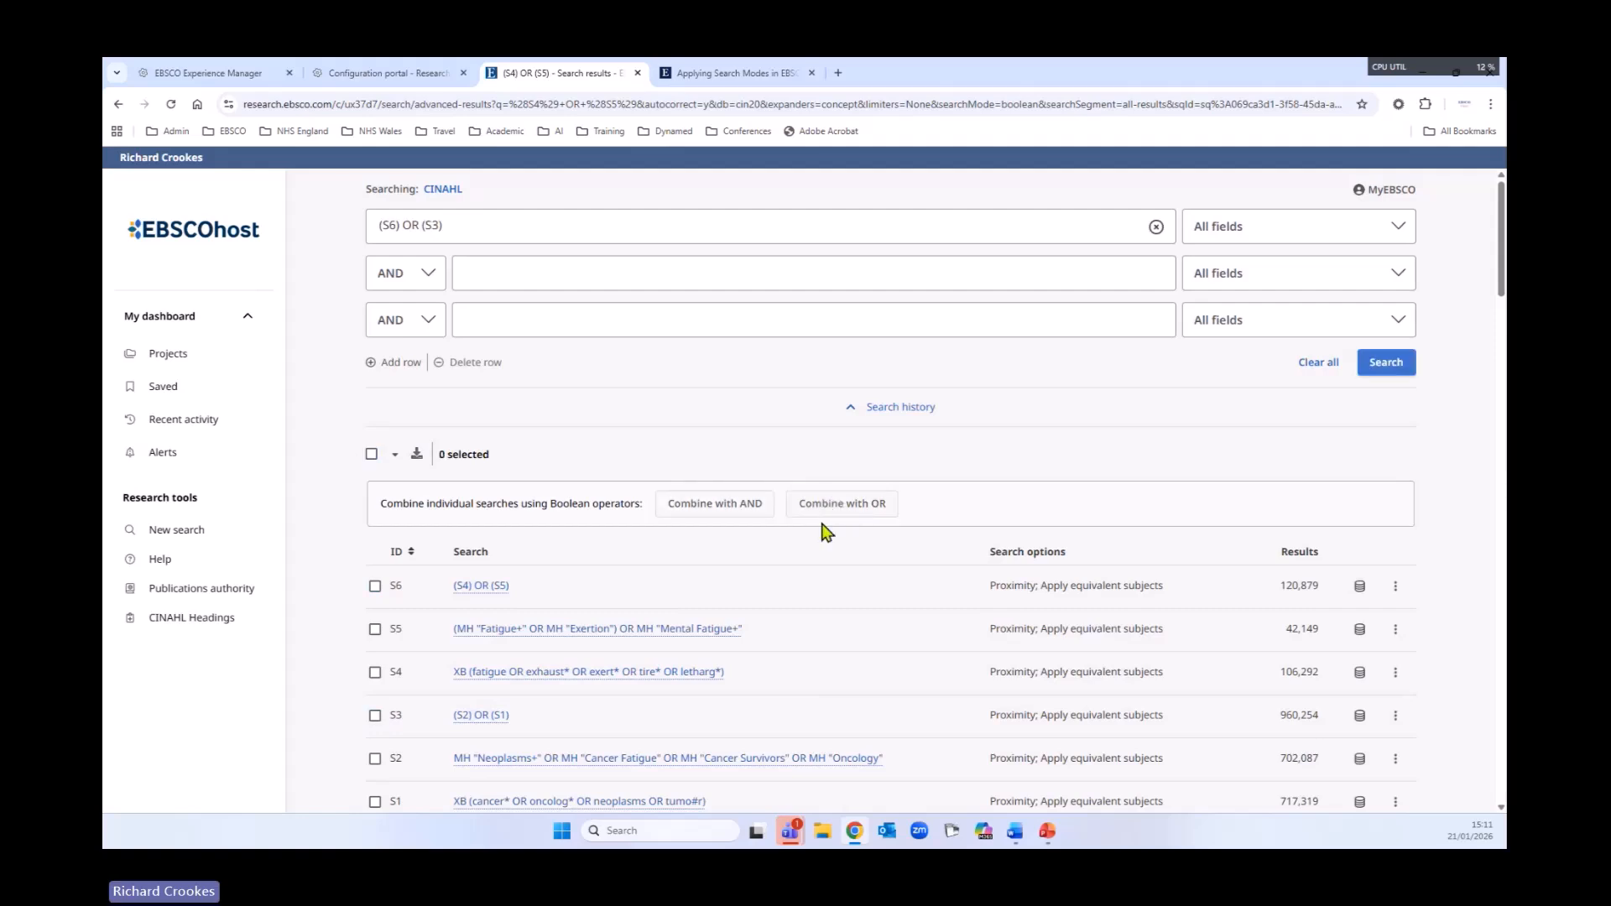
{"action": "left_click", "coordinate": [1393, 367]}
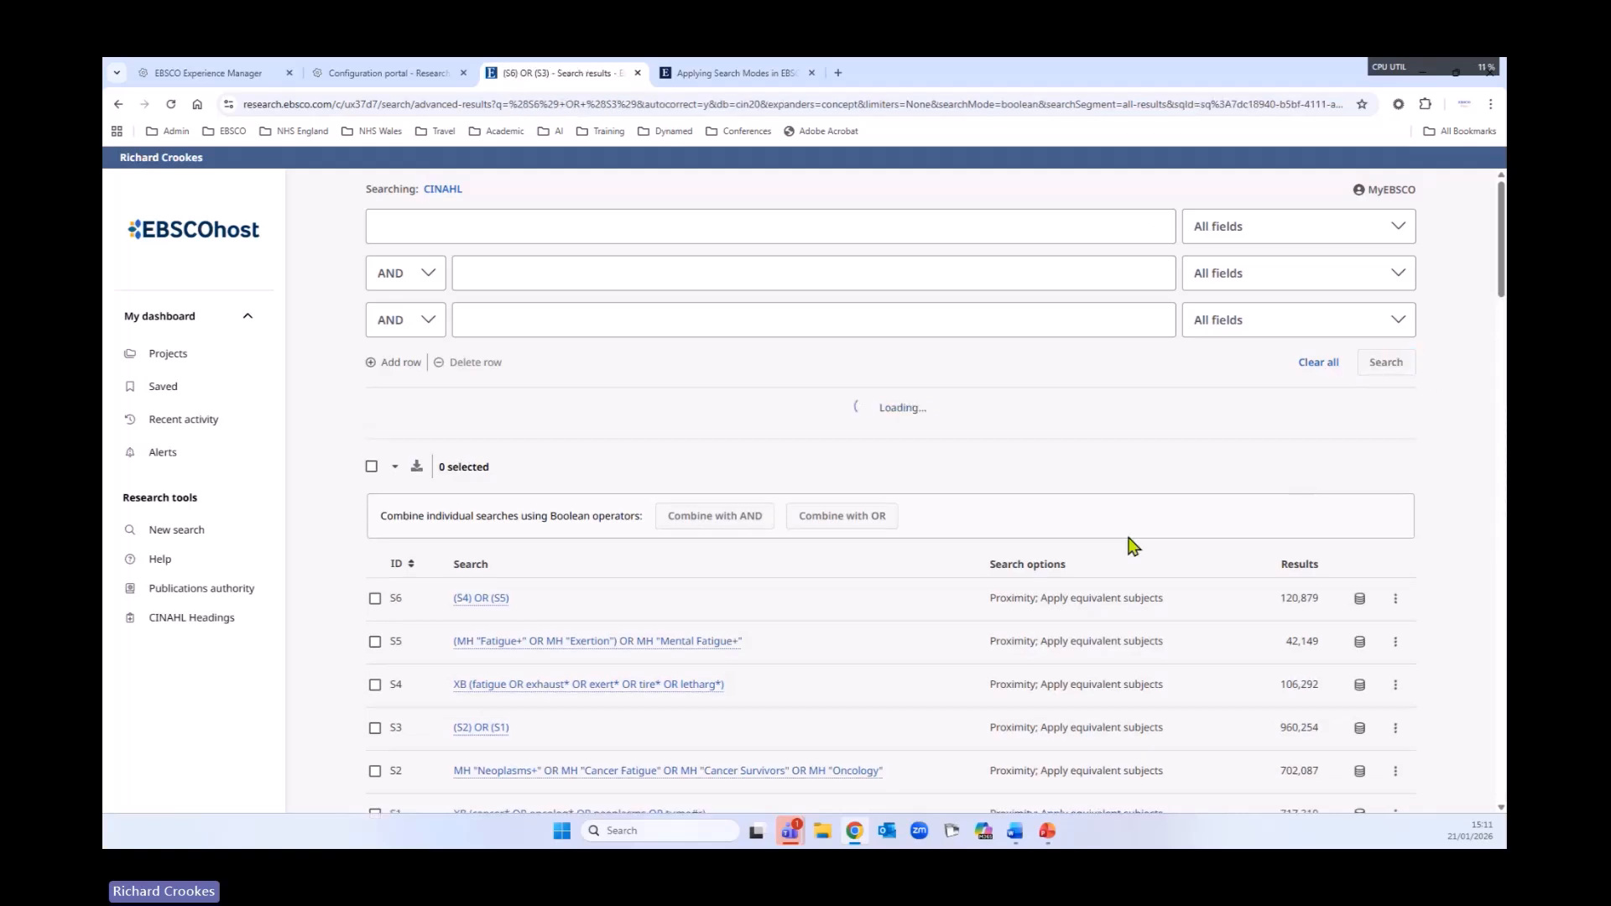
- Sort the search history by ascending ID, and restore the descending order
{"action": "scroll", "coordinate": [915, 619], "scroll_direction": "down", "scroll_amount": 1}
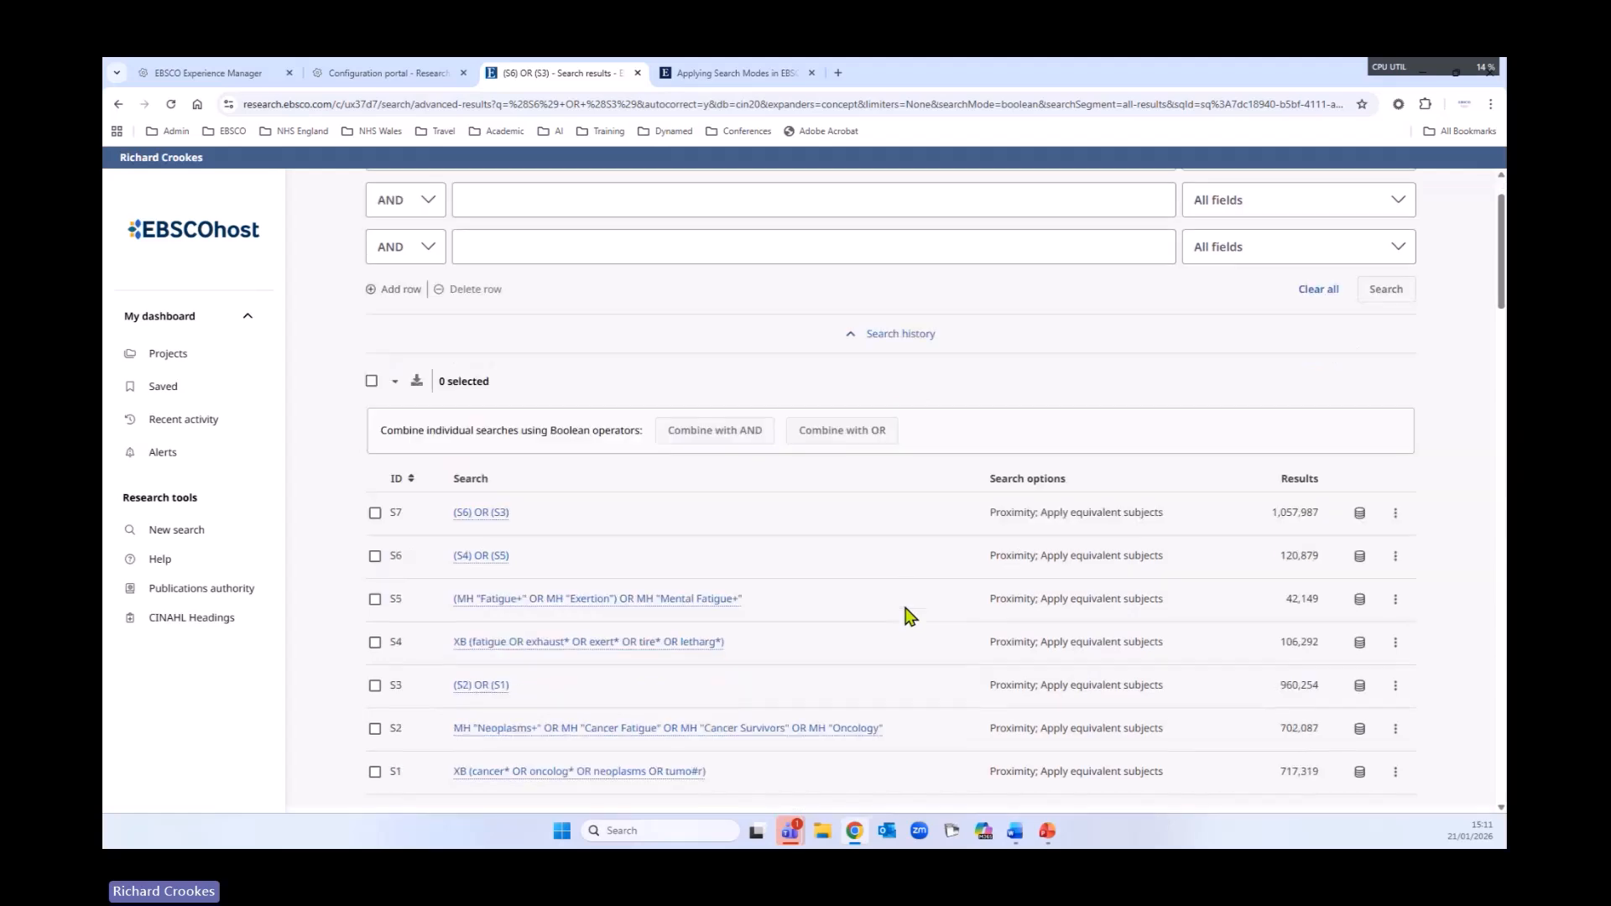
{"action": "scroll", "coordinate": [879, 527], "scroll_direction": "down", "scroll_amount": 1}
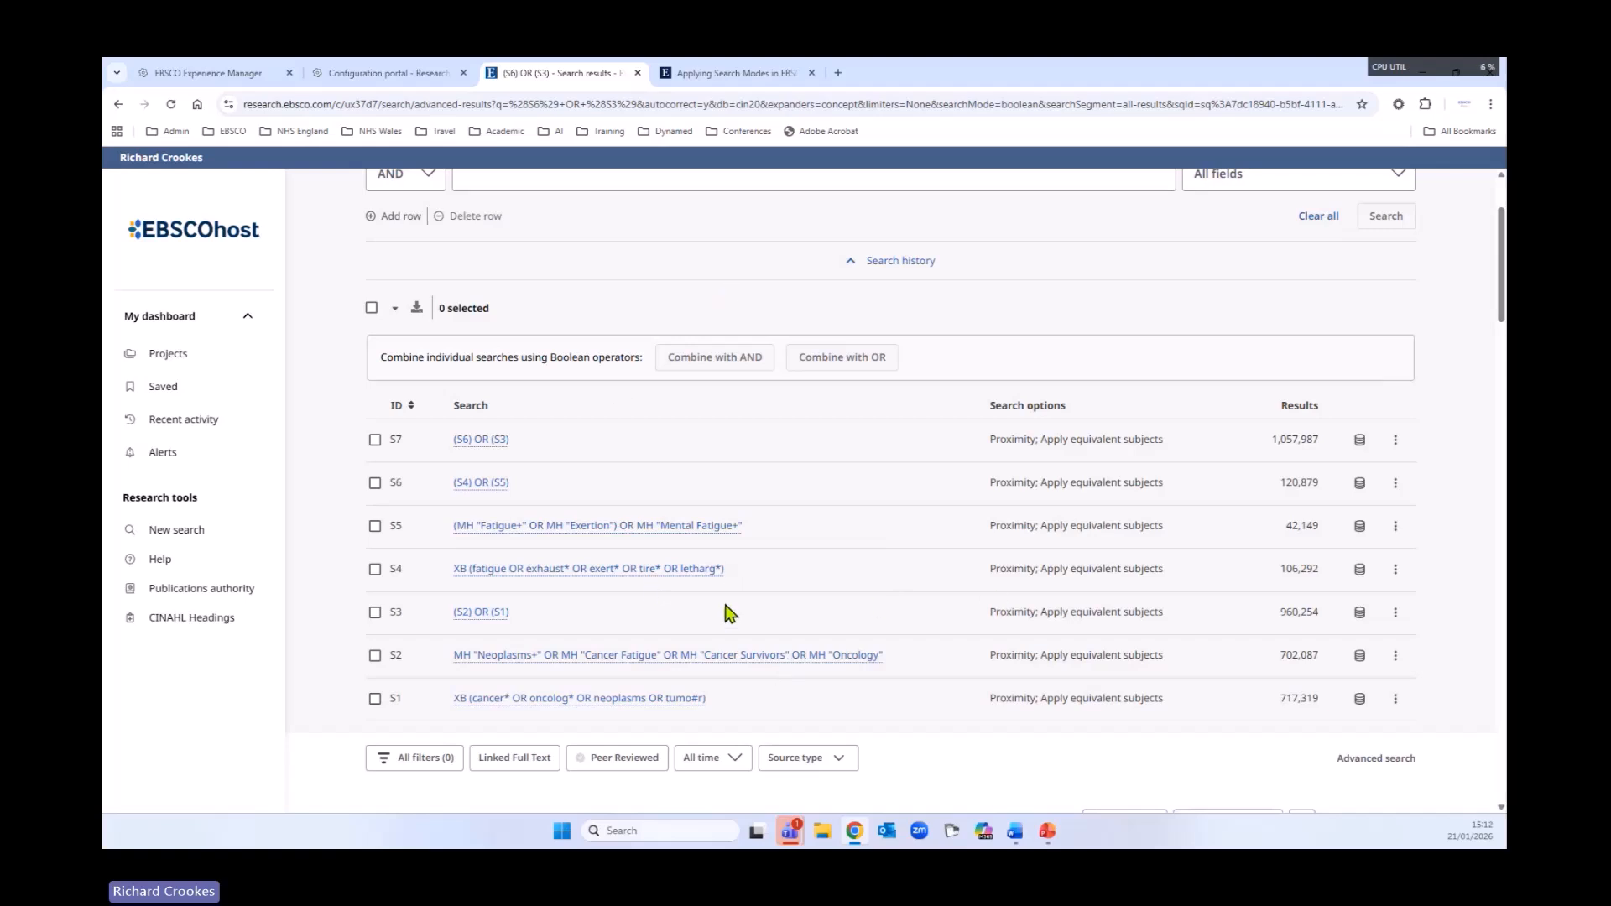
{"action": "left_click", "coordinate": [401, 407]}
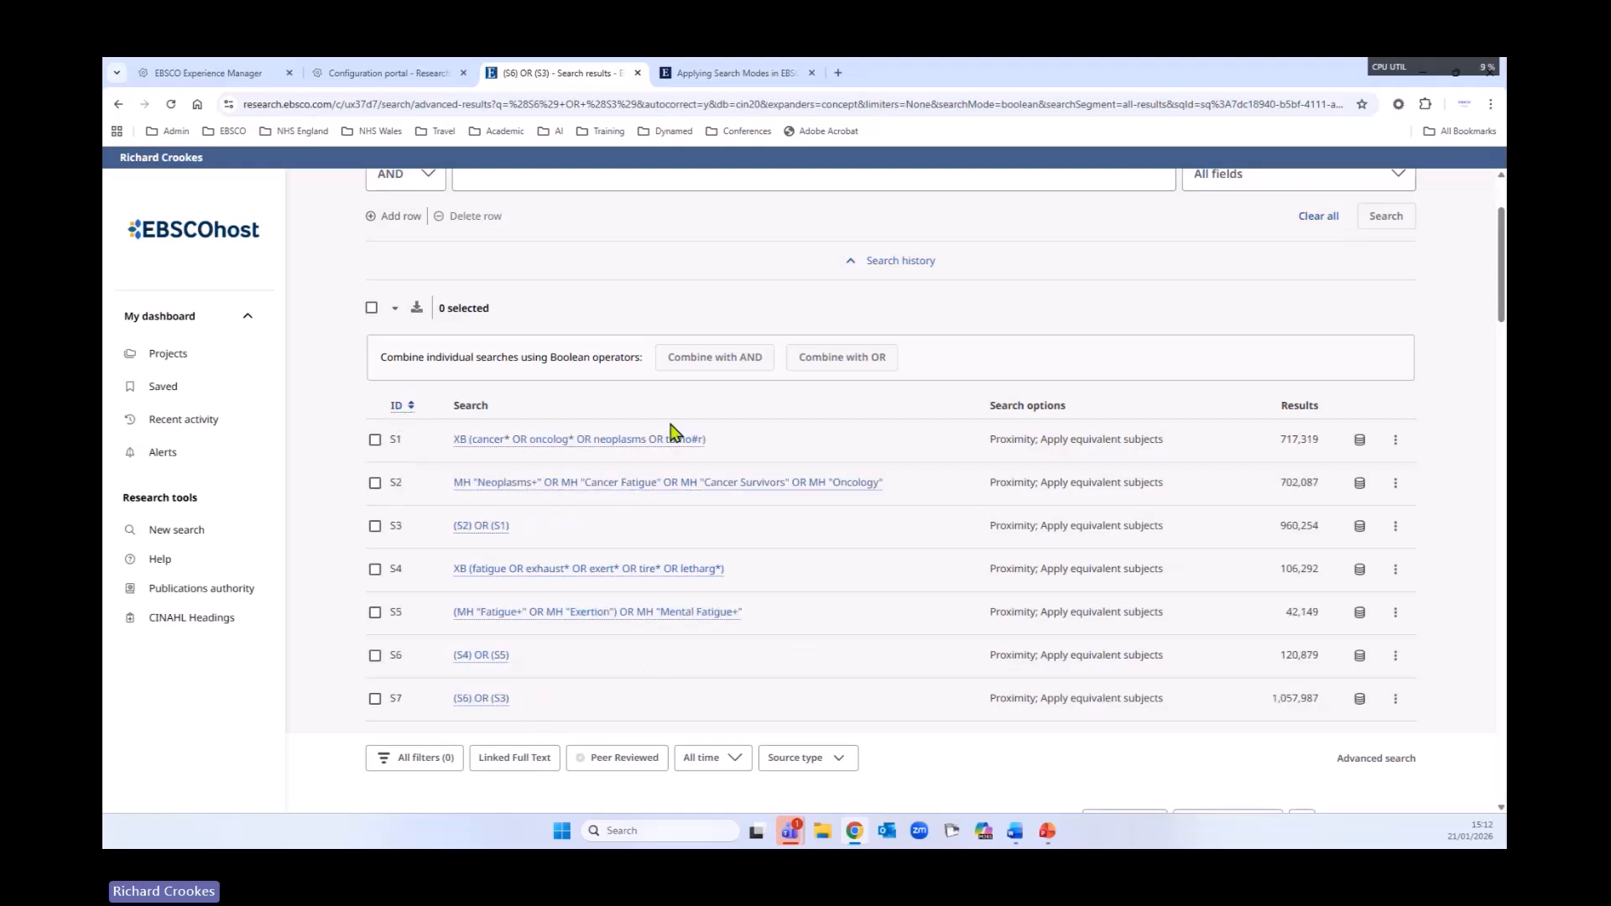
{"action": "left_click", "coordinate": [401, 407]}
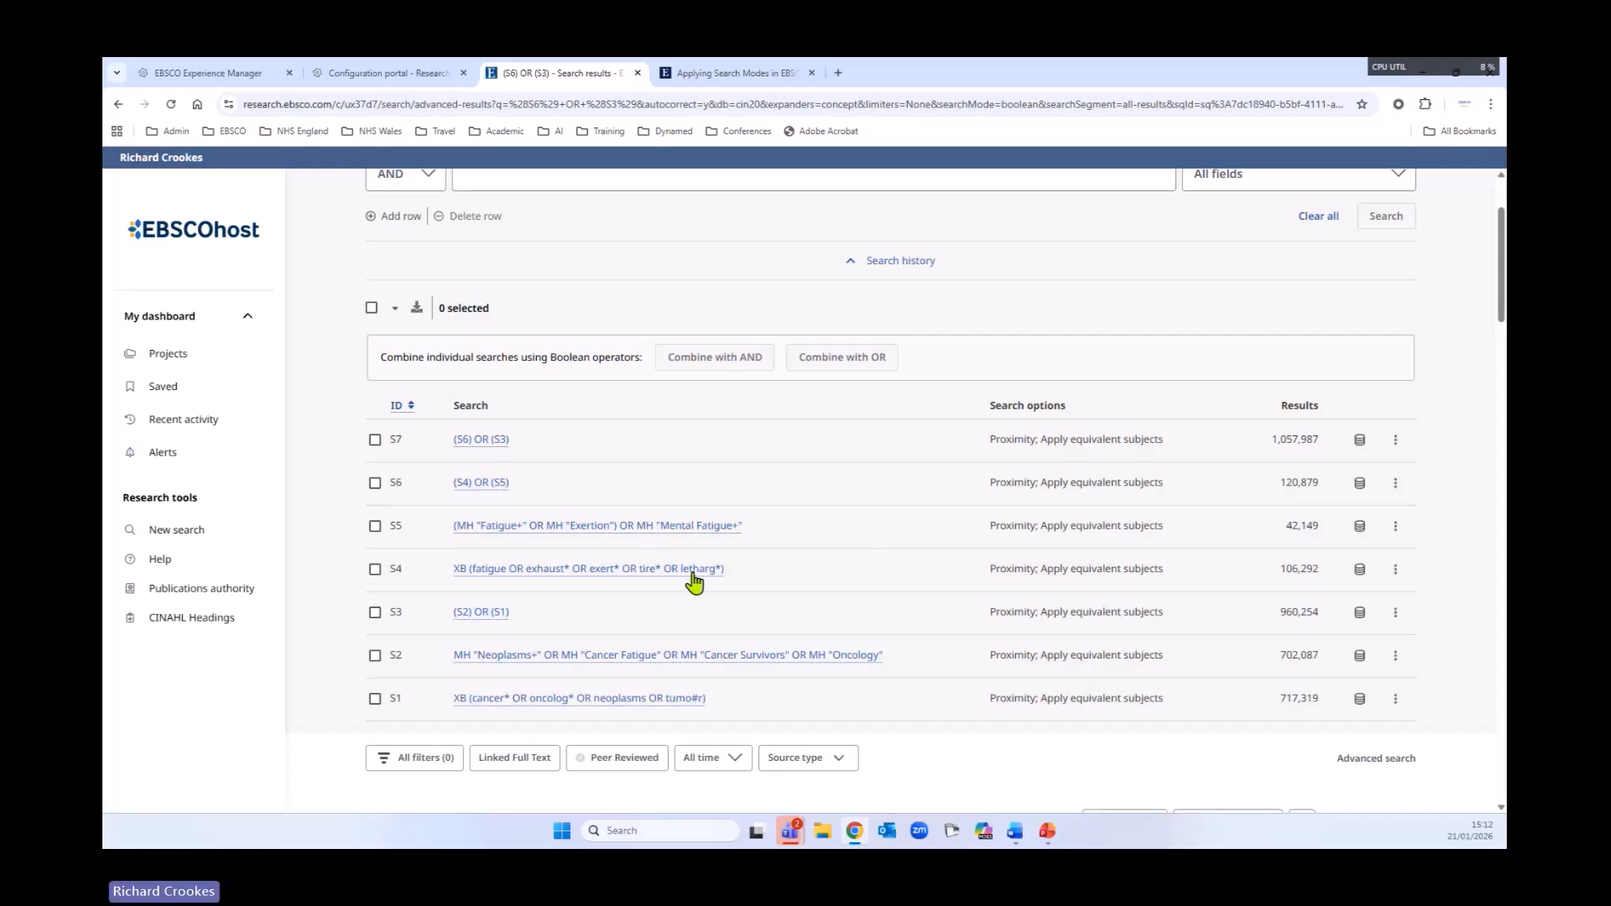
- Delete the mistaken search S7, (S6) OR (S3), from the search history
{"action": "scroll", "coordinate": [612, 558], "scroll_direction": "up", "scroll_amount": 2}
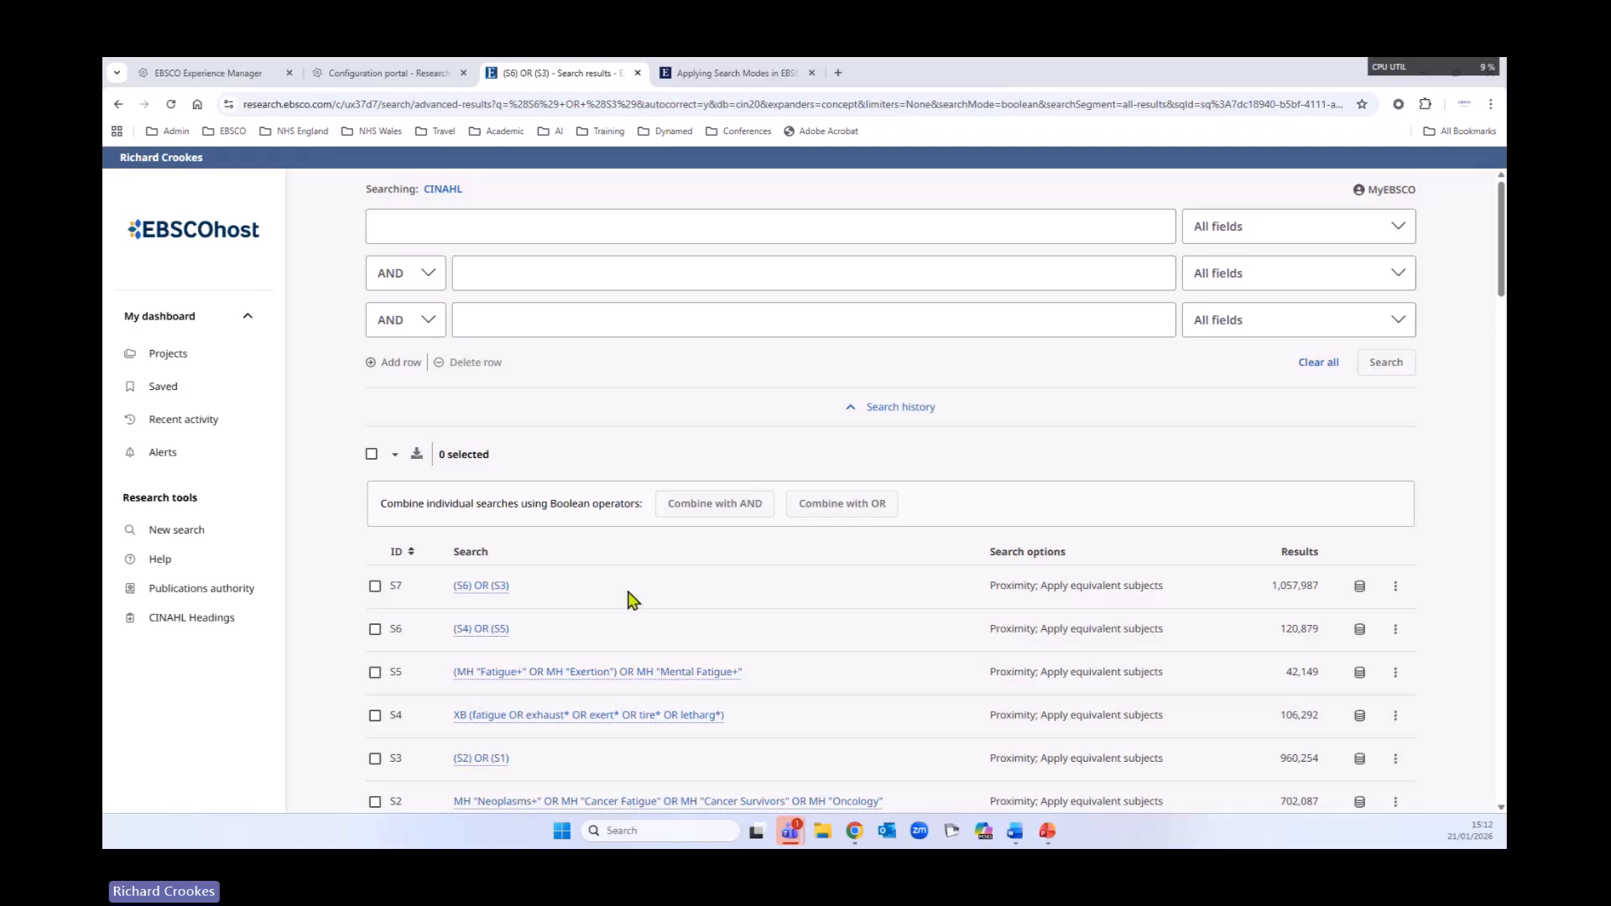
{"action": "scroll", "coordinate": [755, 639], "scroll_direction": "down", "scroll_amount": 1}
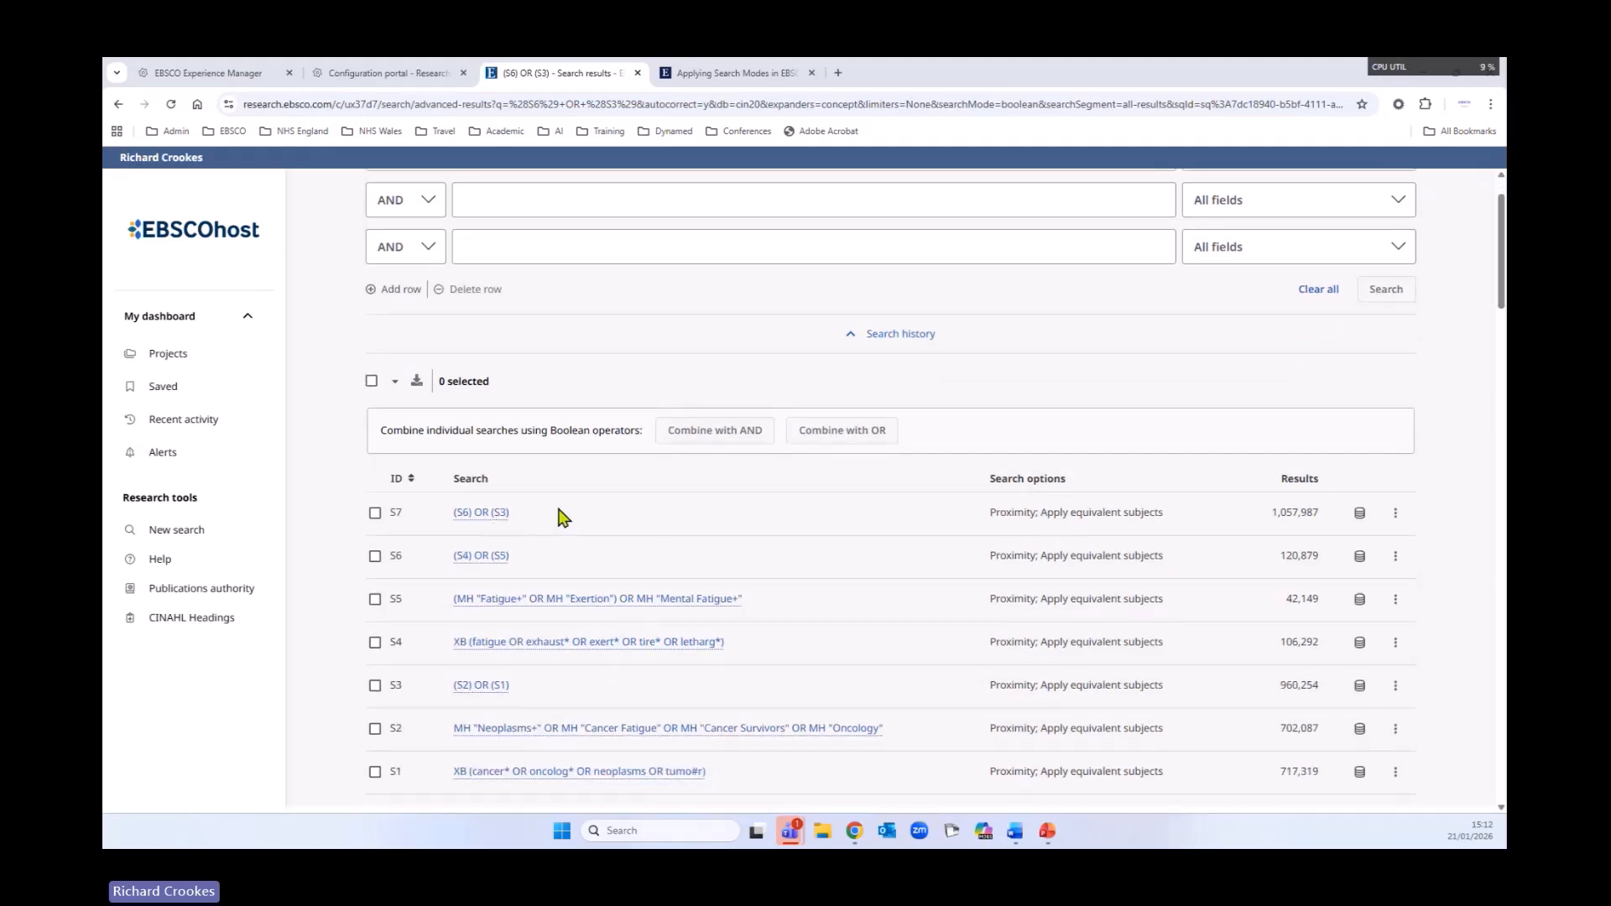
{"action": "scroll", "coordinate": [520, 537], "scroll_direction": "down", "scroll_amount": 1}
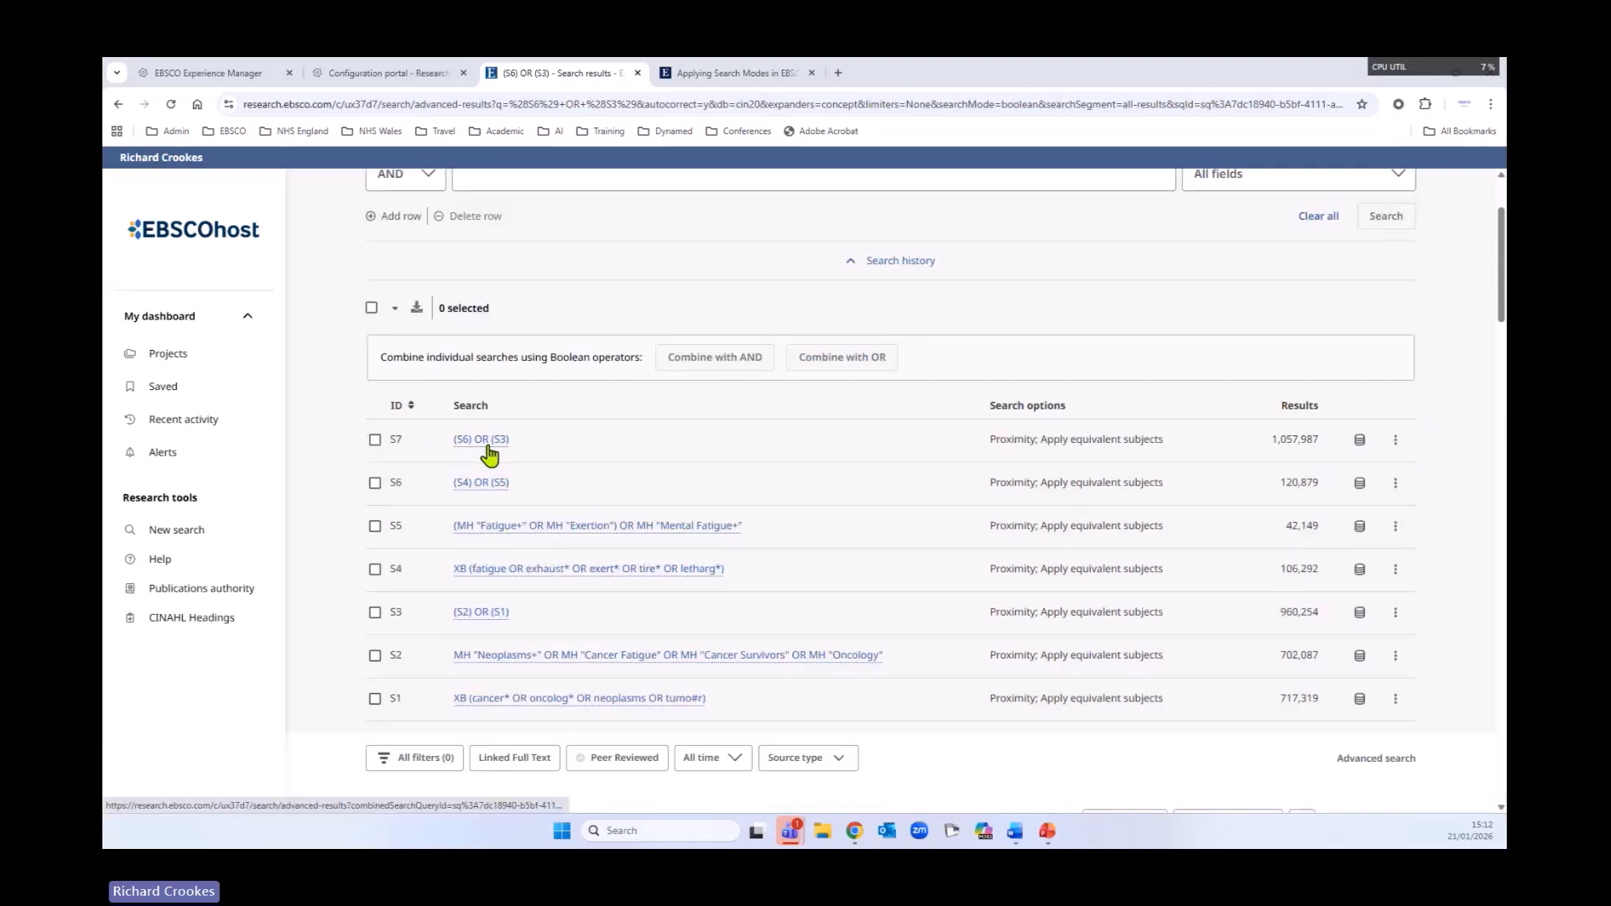
{"action": "left_click", "coordinate": [1395, 439]}
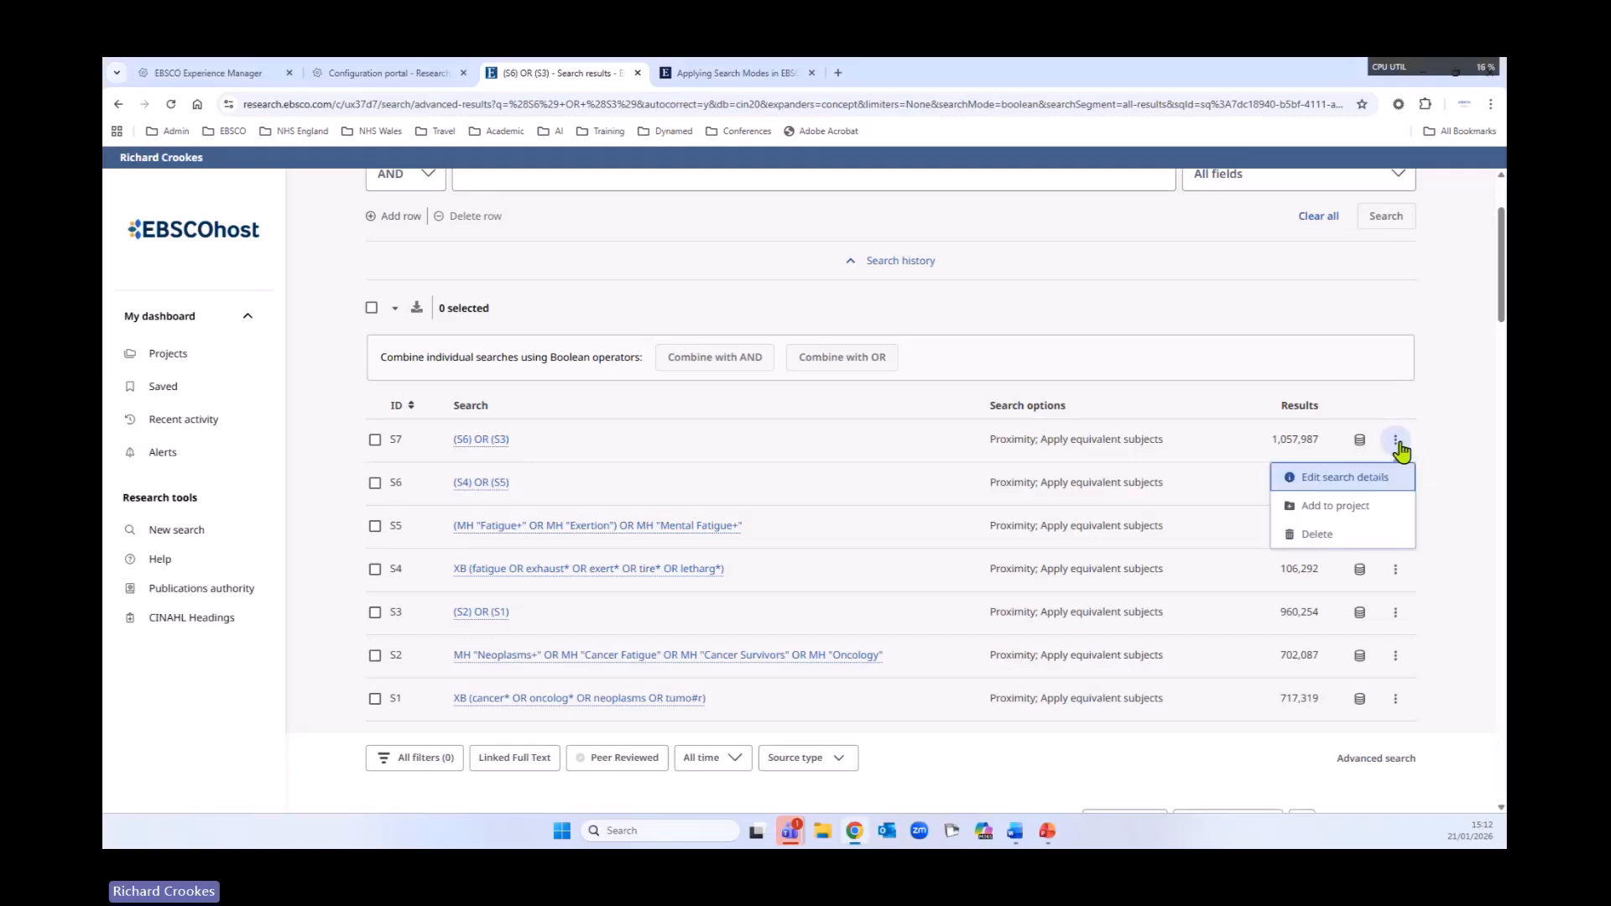
{"action": "left_click", "coordinate": [1328, 537]}
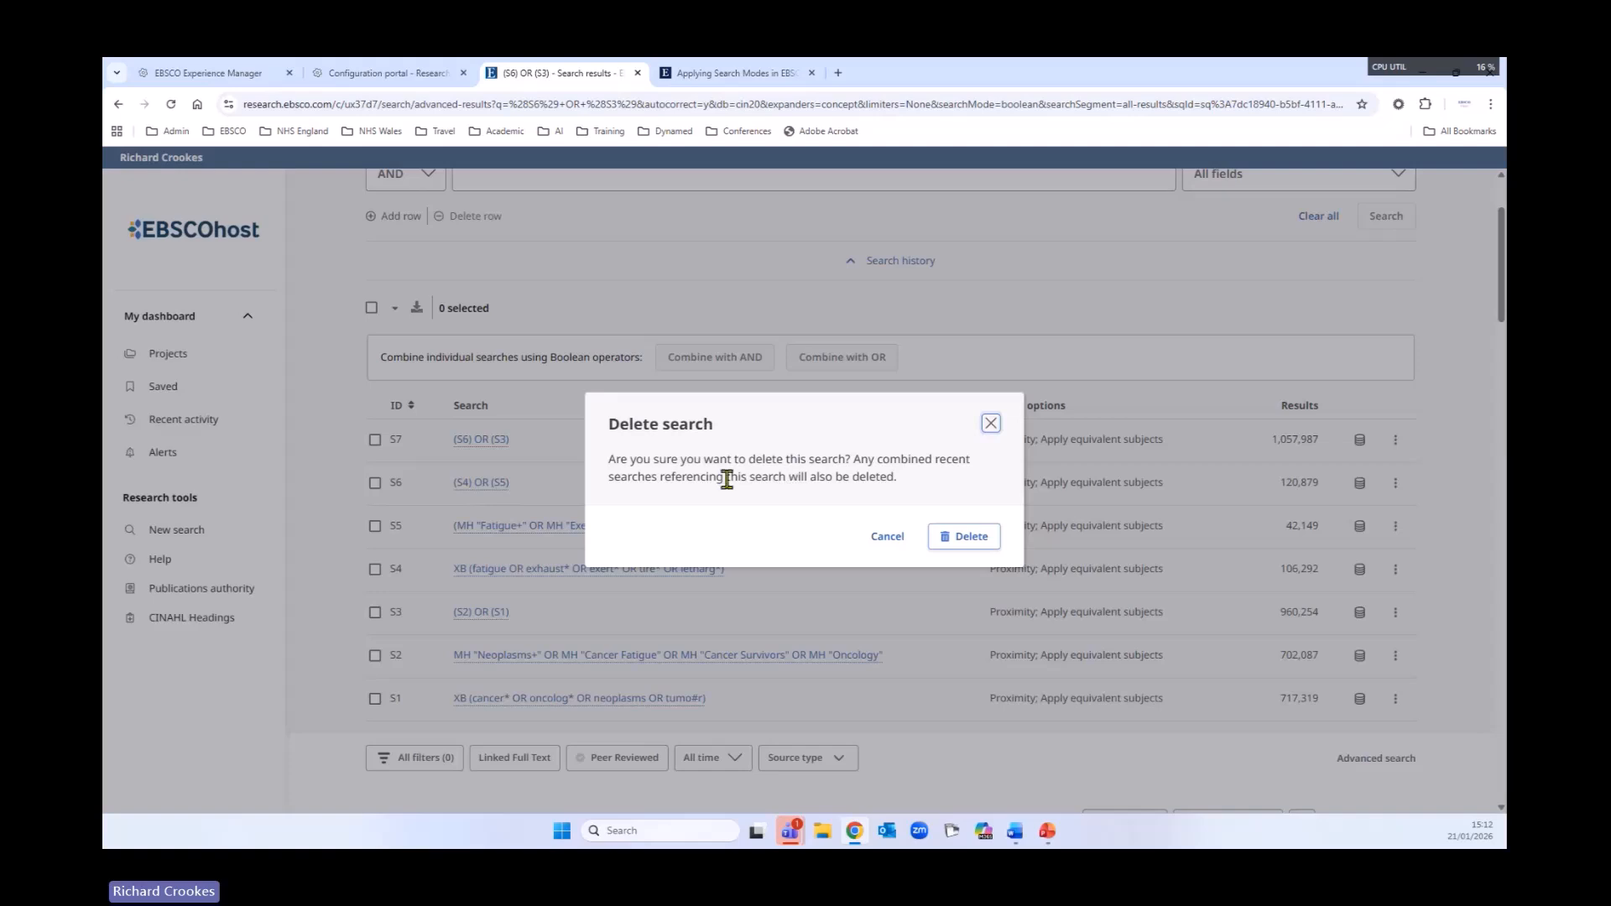
{"action": "left_click", "coordinate": [971, 548]}
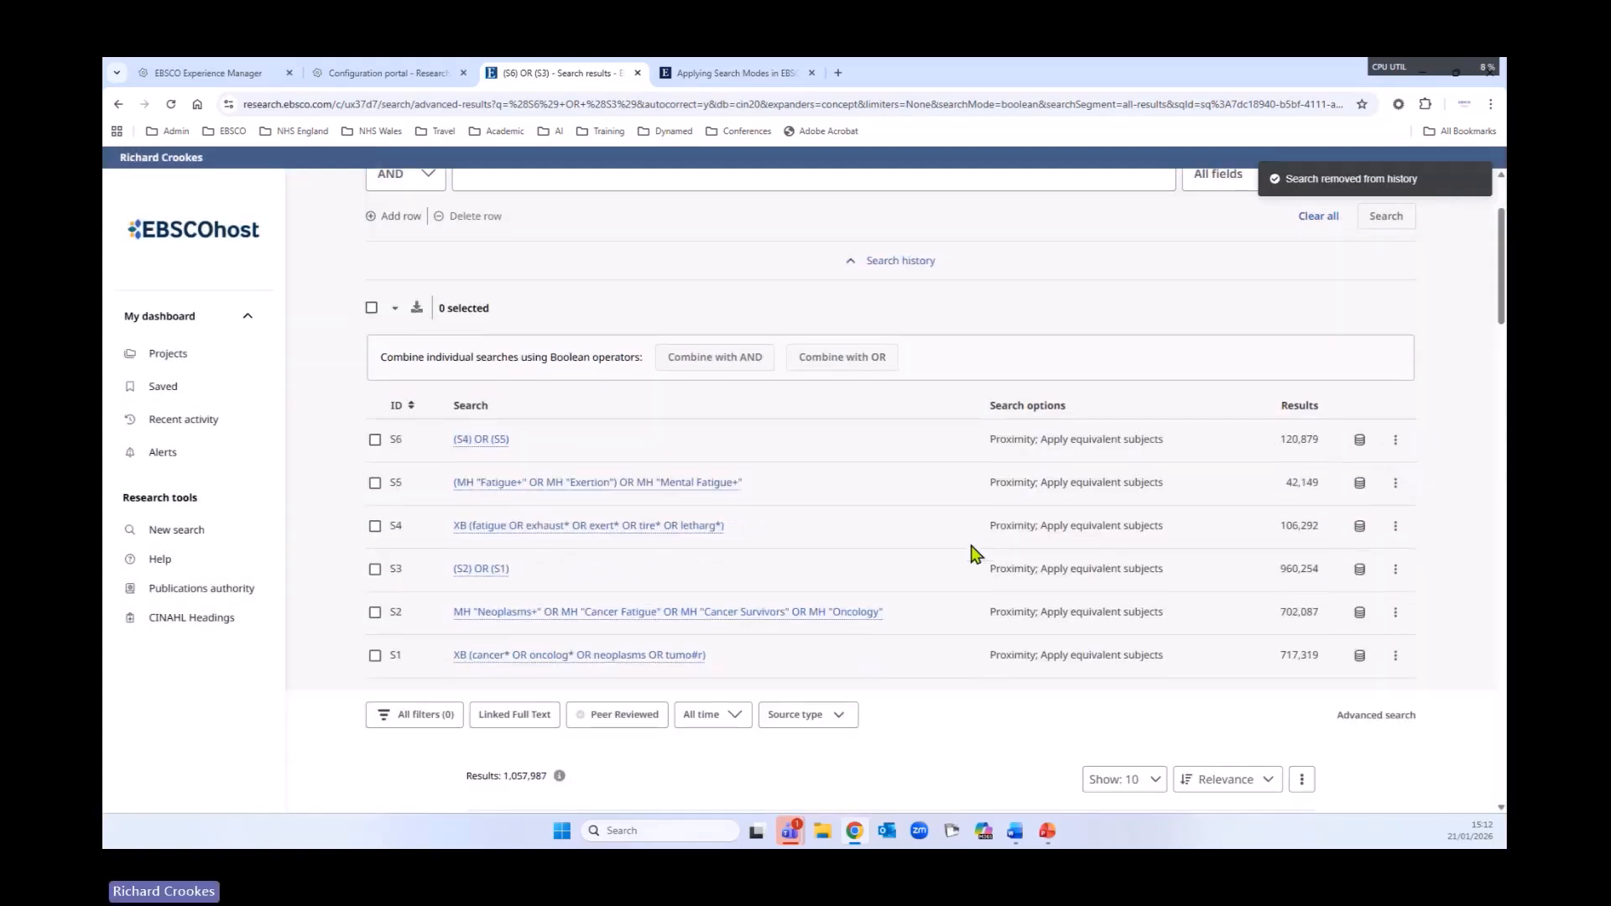
- Combine the cancer set S3 and the fatigue set S6 with AND and run the combined search
{"action": "scroll", "coordinate": [1035, 449], "scroll_direction": "down", "scroll_amount": 1}
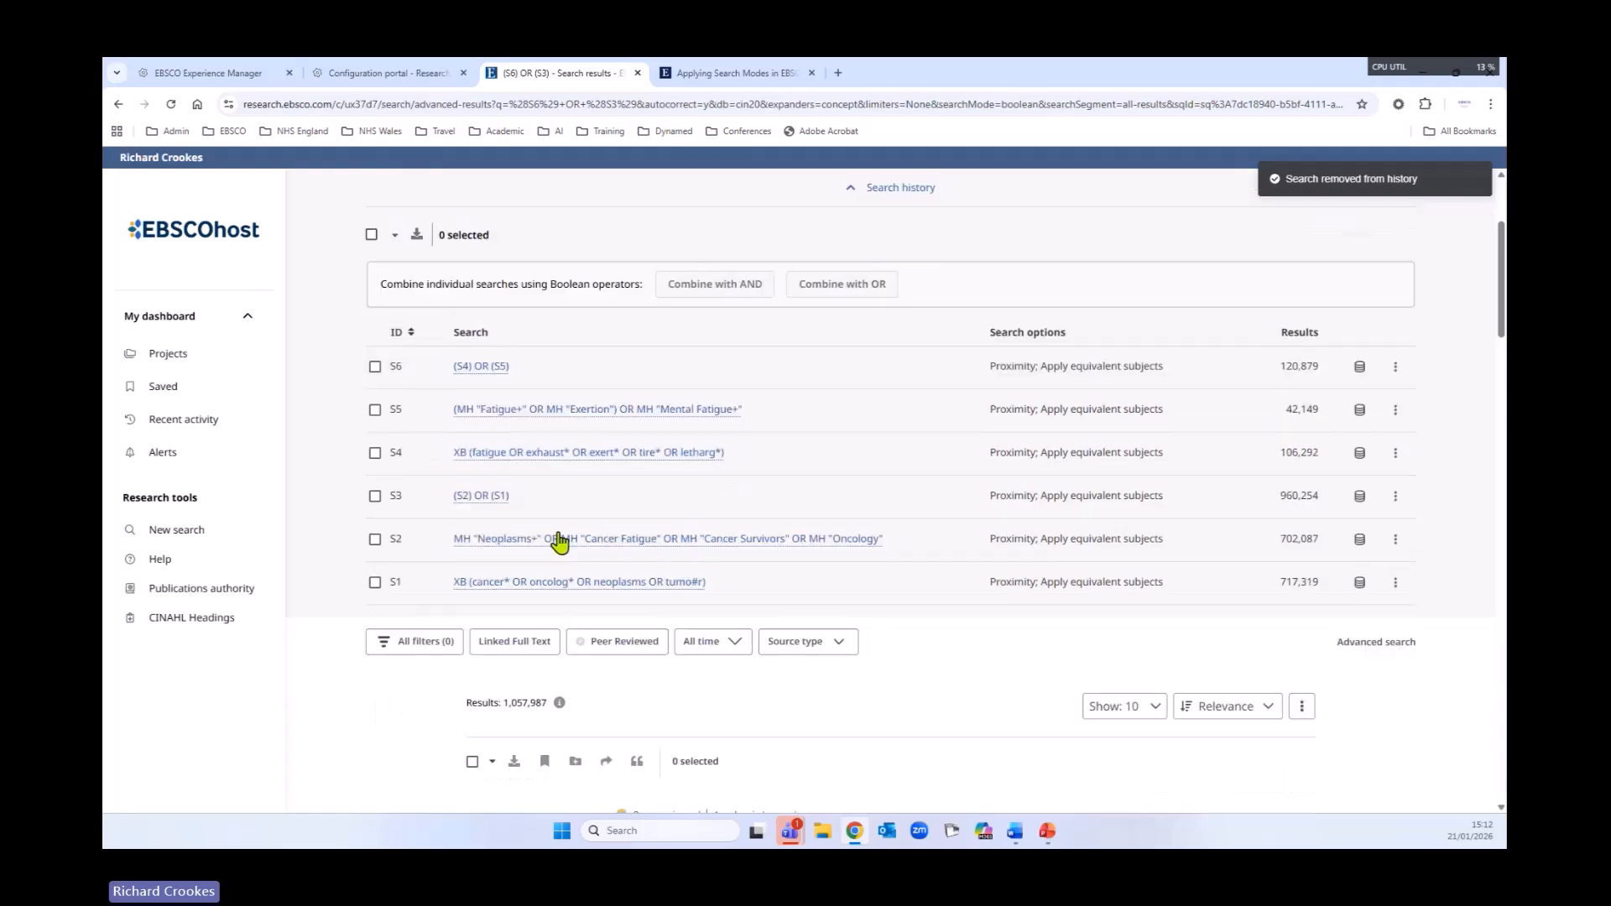
{"action": "left_click", "coordinate": [375, 496]}
{"action": "left_click", "coordinate": [375, 367]}
{"action": "scroll", "coordinate": [787, 478], "scroll_direction": "up", "scroll_amount": 3}
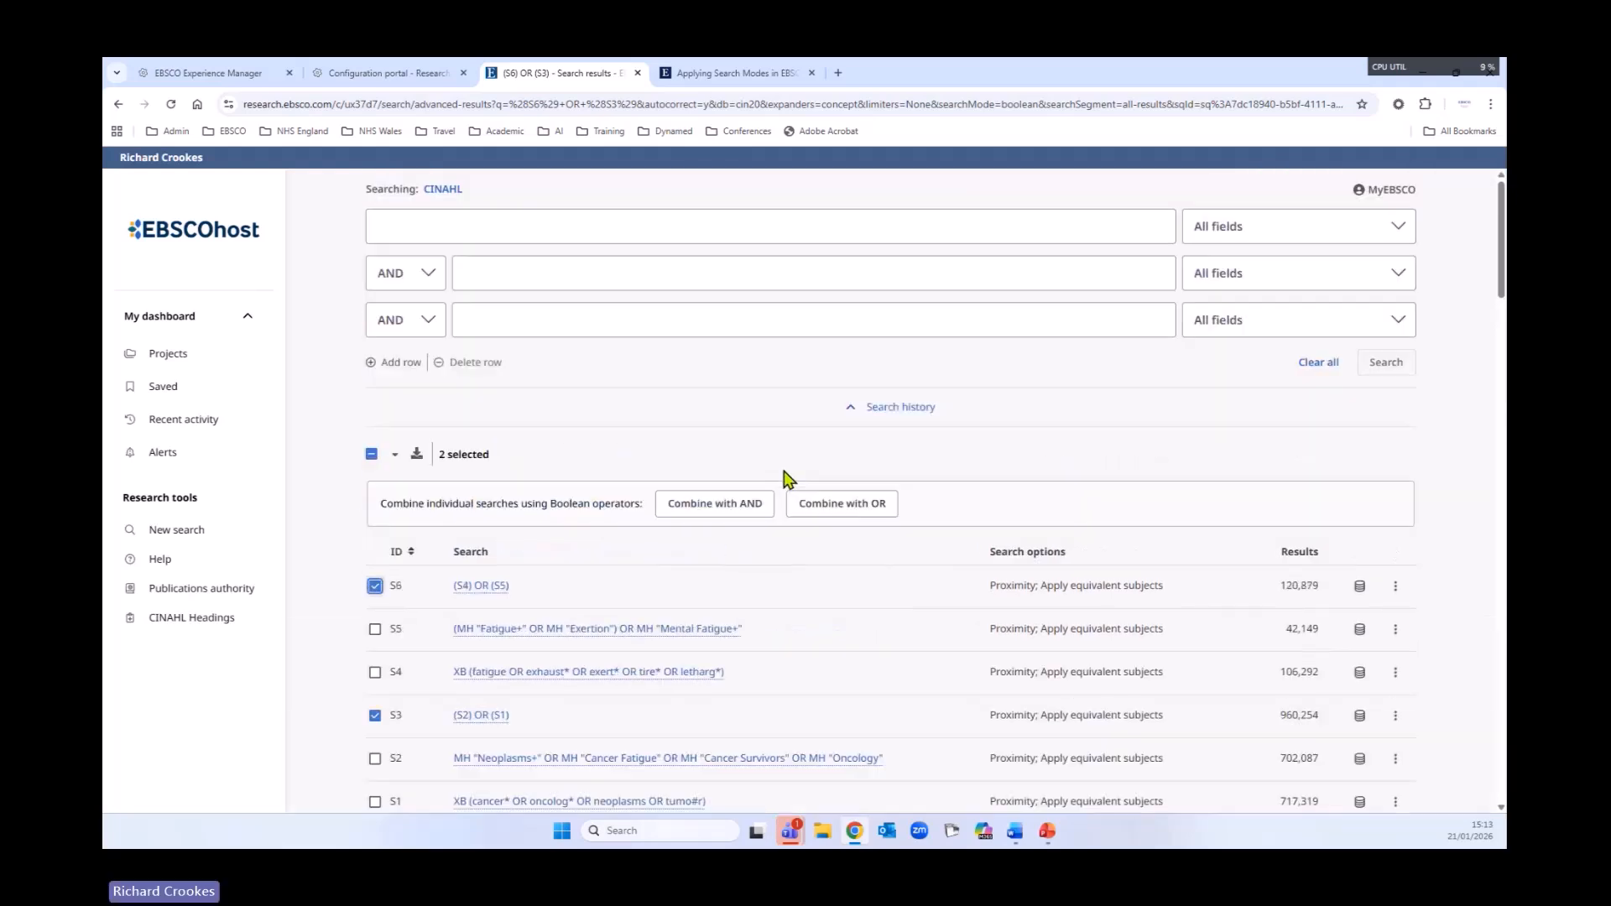
{"action": "left_click", "coordinate": [701, 504]}
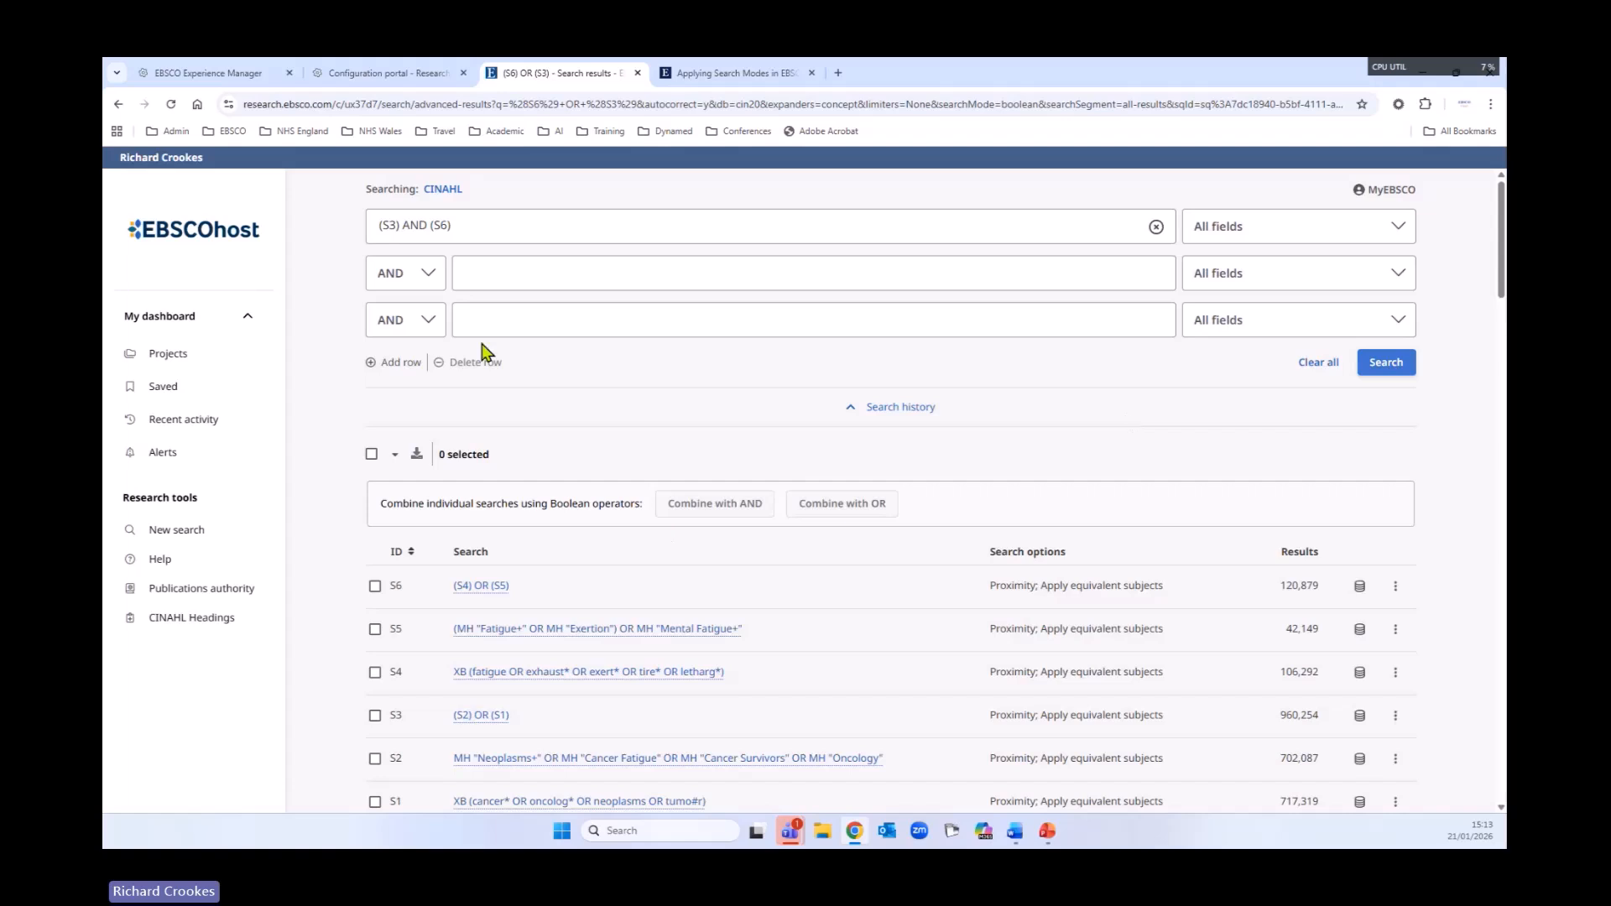
{"action": "left_click", "coordinate": [1387, 368]}
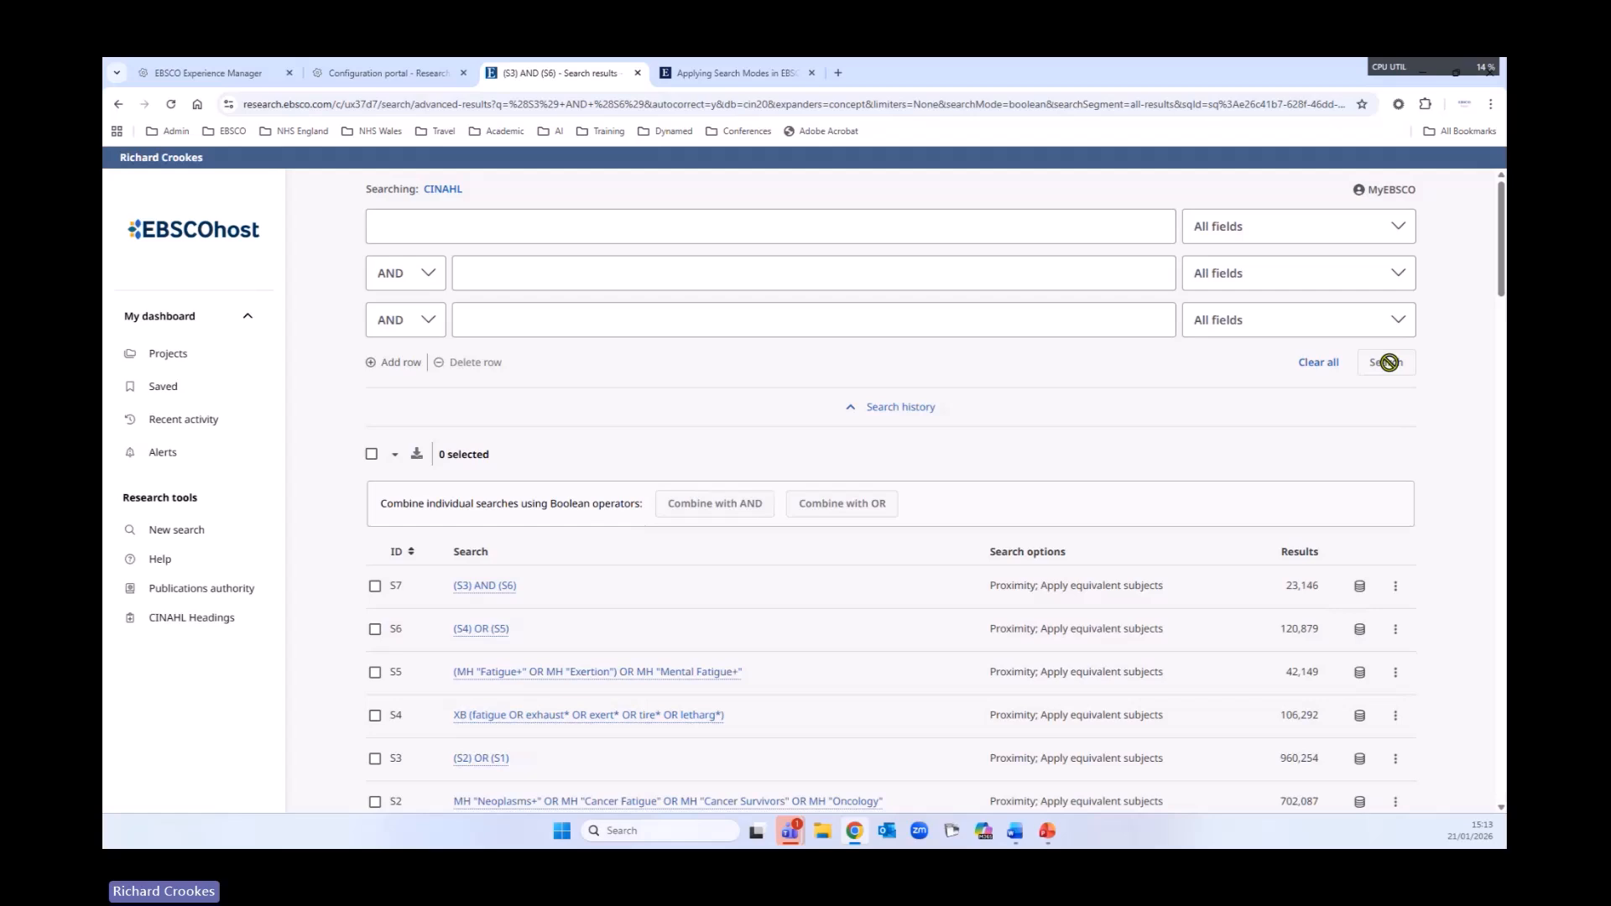
- Enter the keyword query meditat* OR mindful* OR breath* OR yoga OR "guided imagery" in the first search row
{"action": "scroll", "coordinate": [1045, 658], "scroll_direction": "down", "scroll_amount": 2}
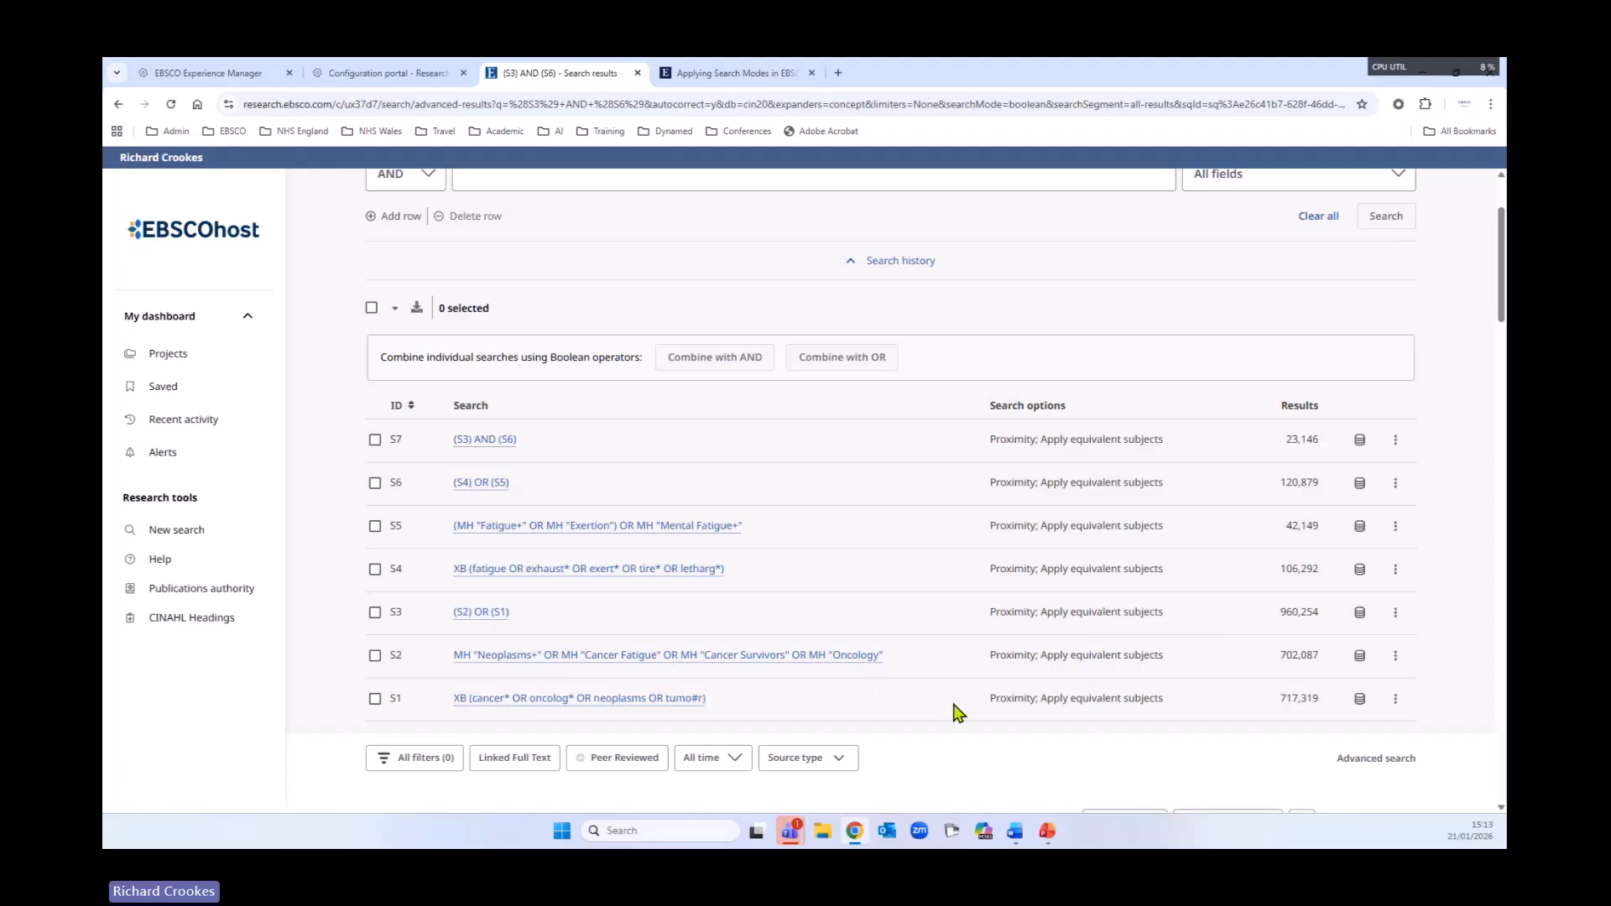
{"action": "scroll", "coordinate": [958, 713], "scroll_direction": "up", "scroll_amount": 2}
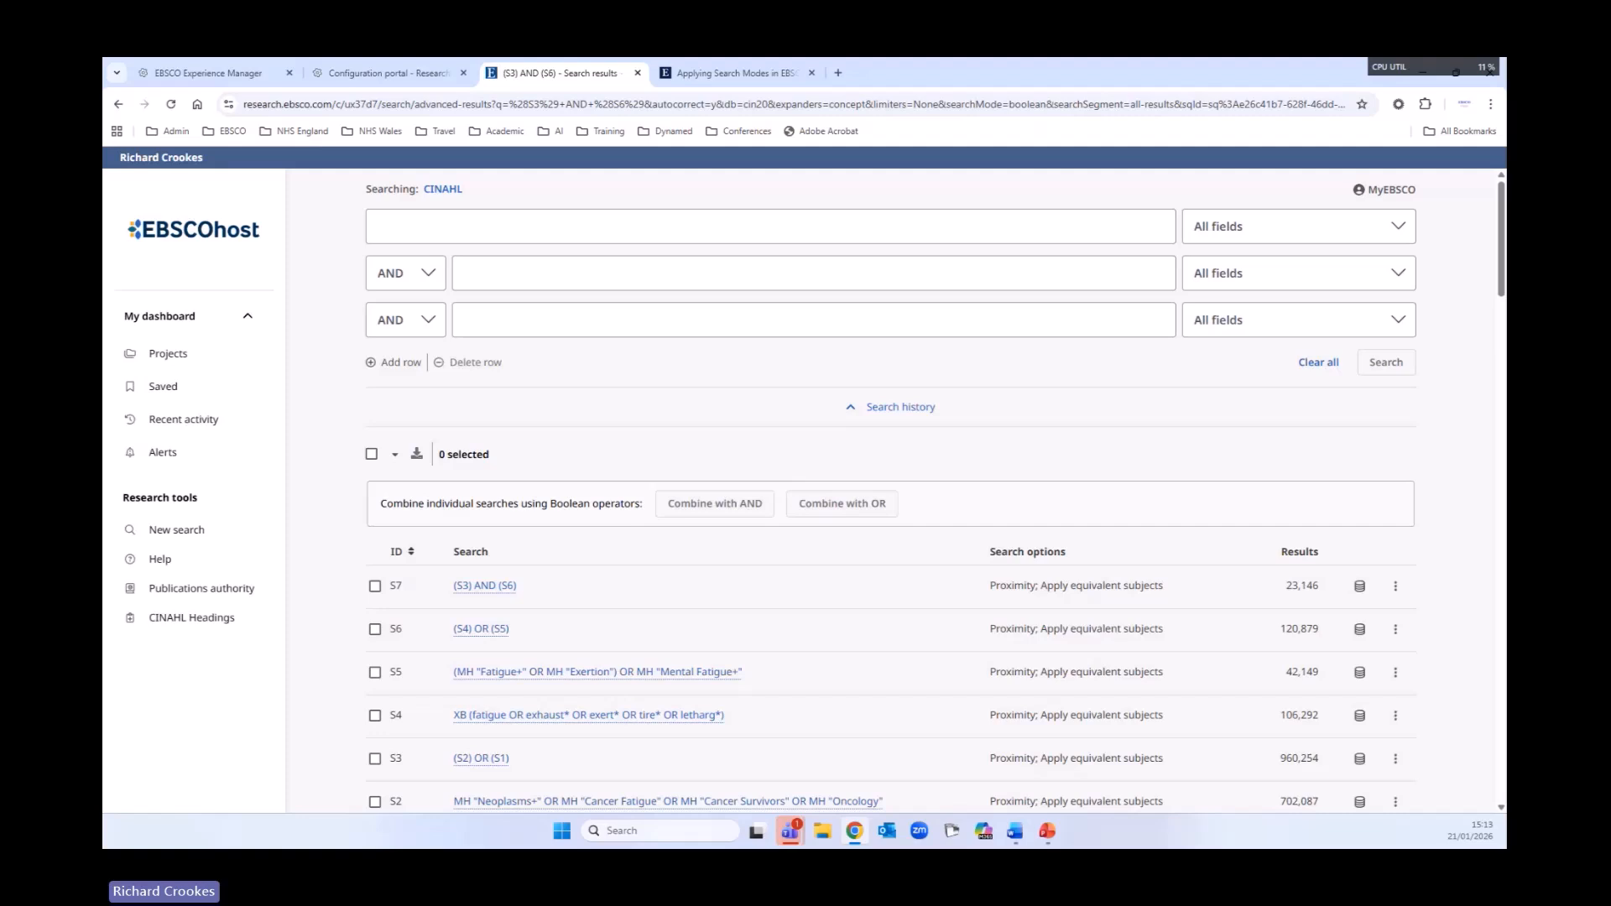
{"action": "key", "text": "alt+Tab"}
{"action": "left_click", "coordinate": [578, 220]}
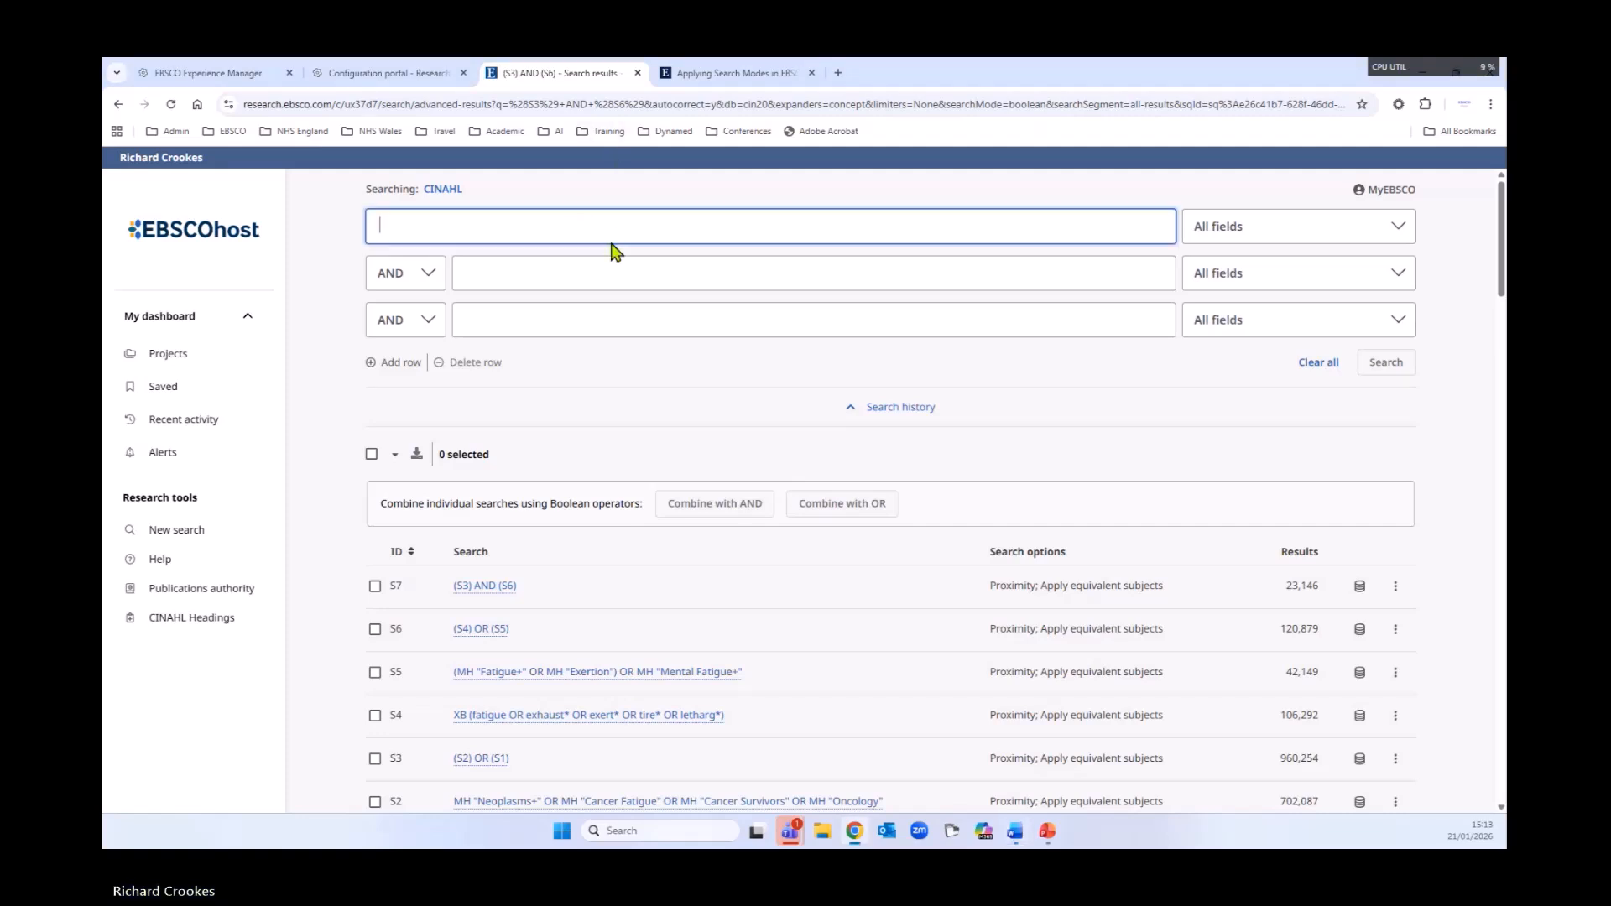
{"action": "type", "text": "medn"}
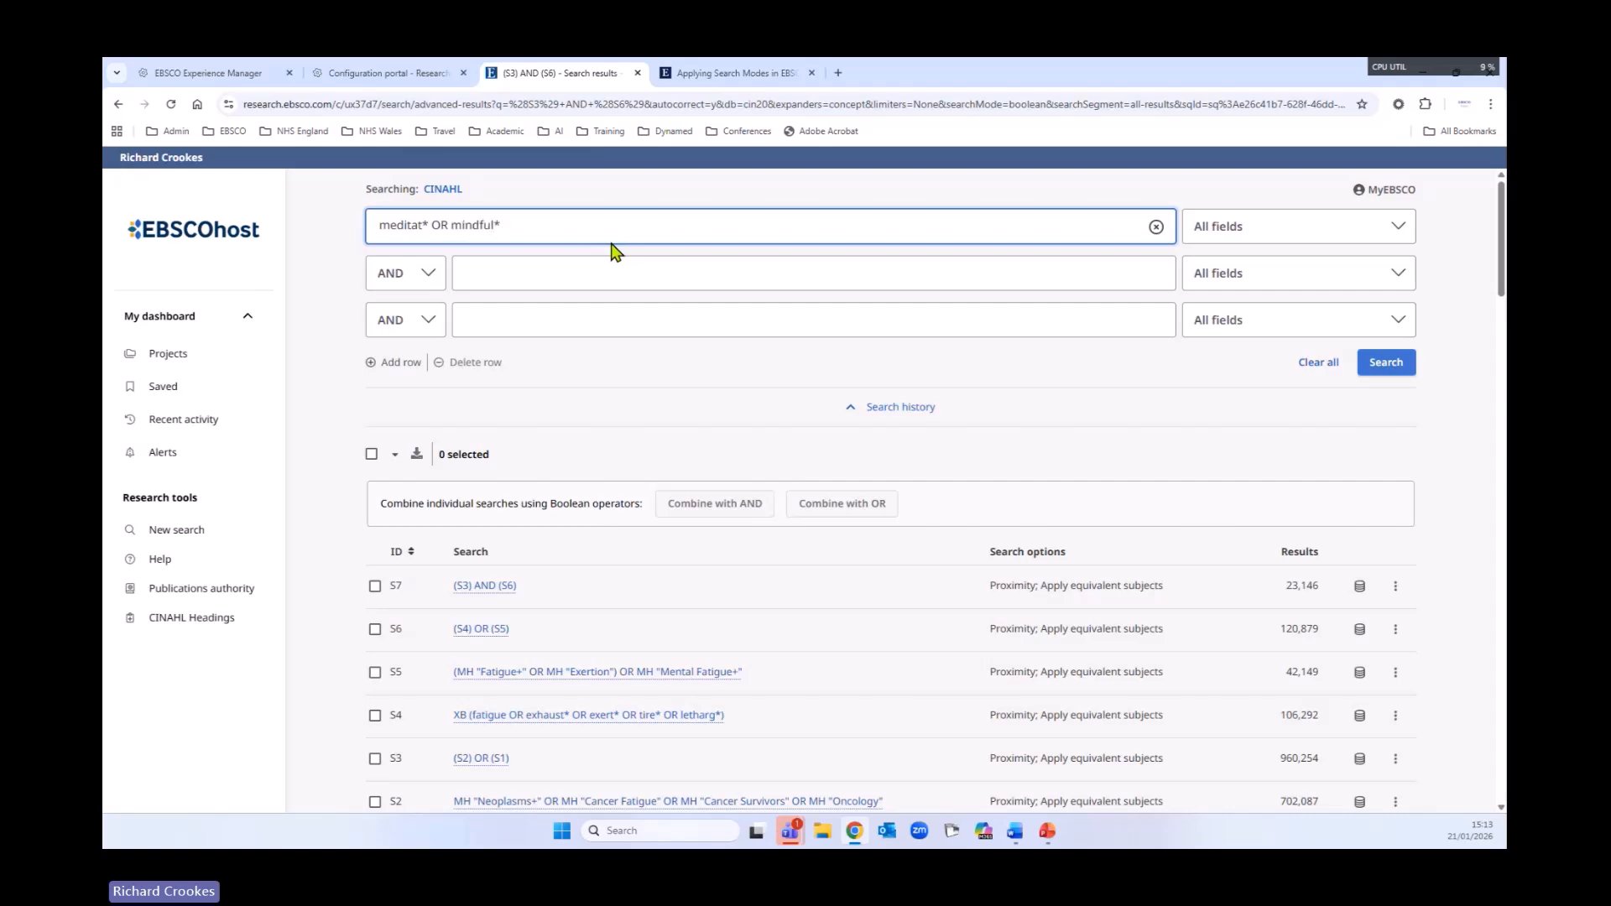
{"action": "type", "text": "OR "}
{"action": "type", "text": "breath* OR yoga OR \"guide"}
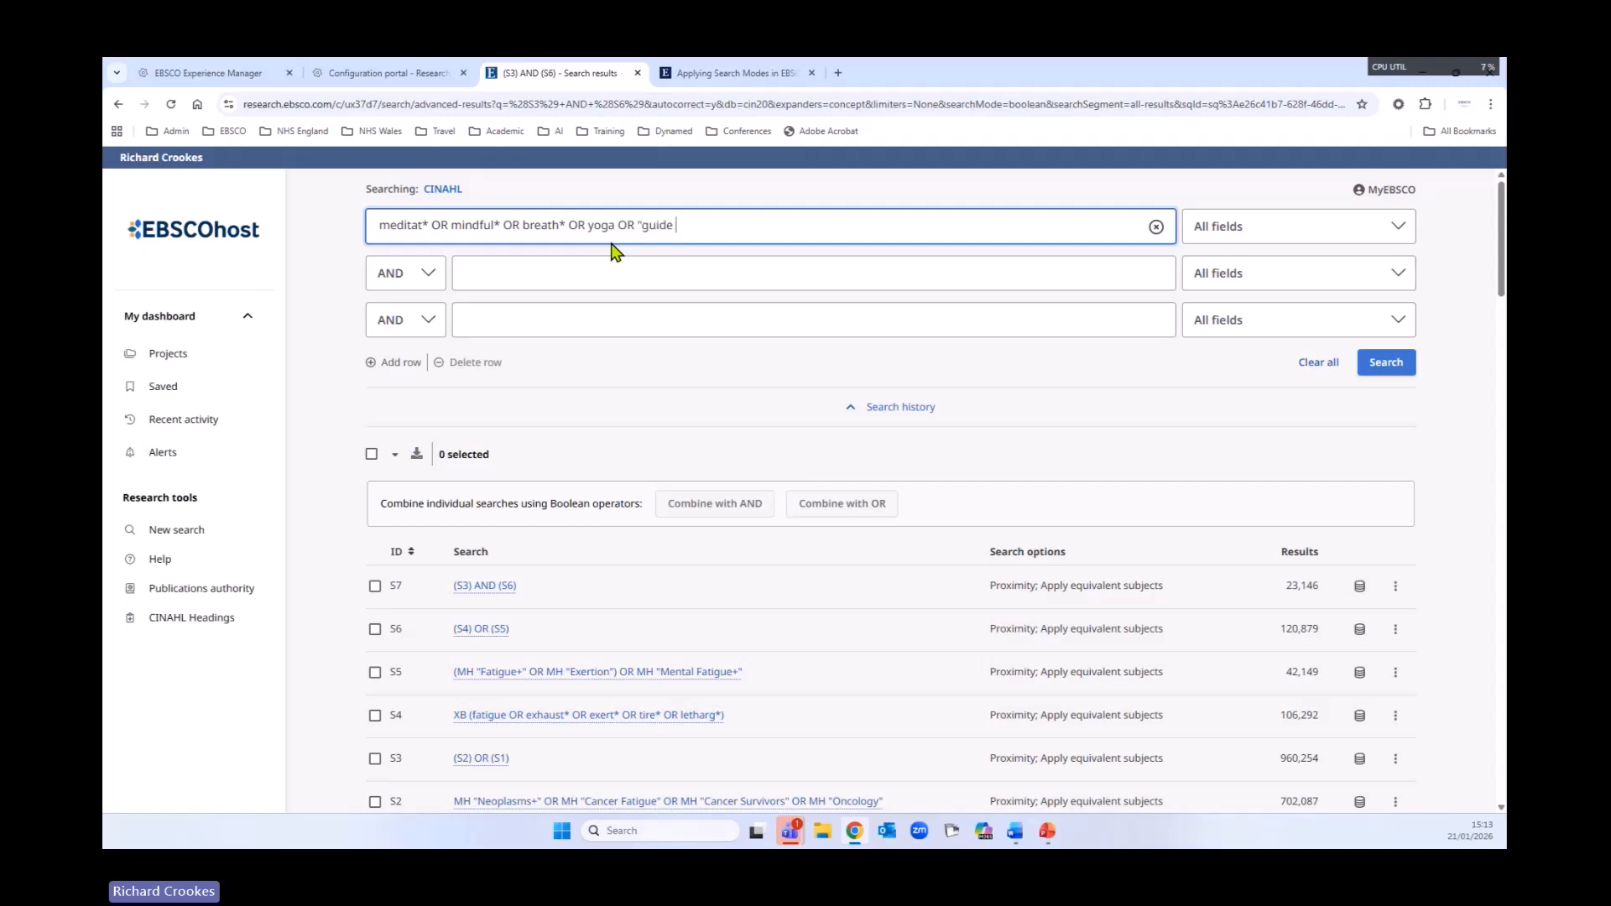
{"action": "type", "text": "d imagery\""}
- Limit the meditation keyword row to Title or Abstract - XB and run the search
{"action": "left_click", "coordinate": [1229, 239]}
{"action": "left_click", "coordinate": [1230, 239]}
{"action": "left_click", "coordinate": [1258, 373]}
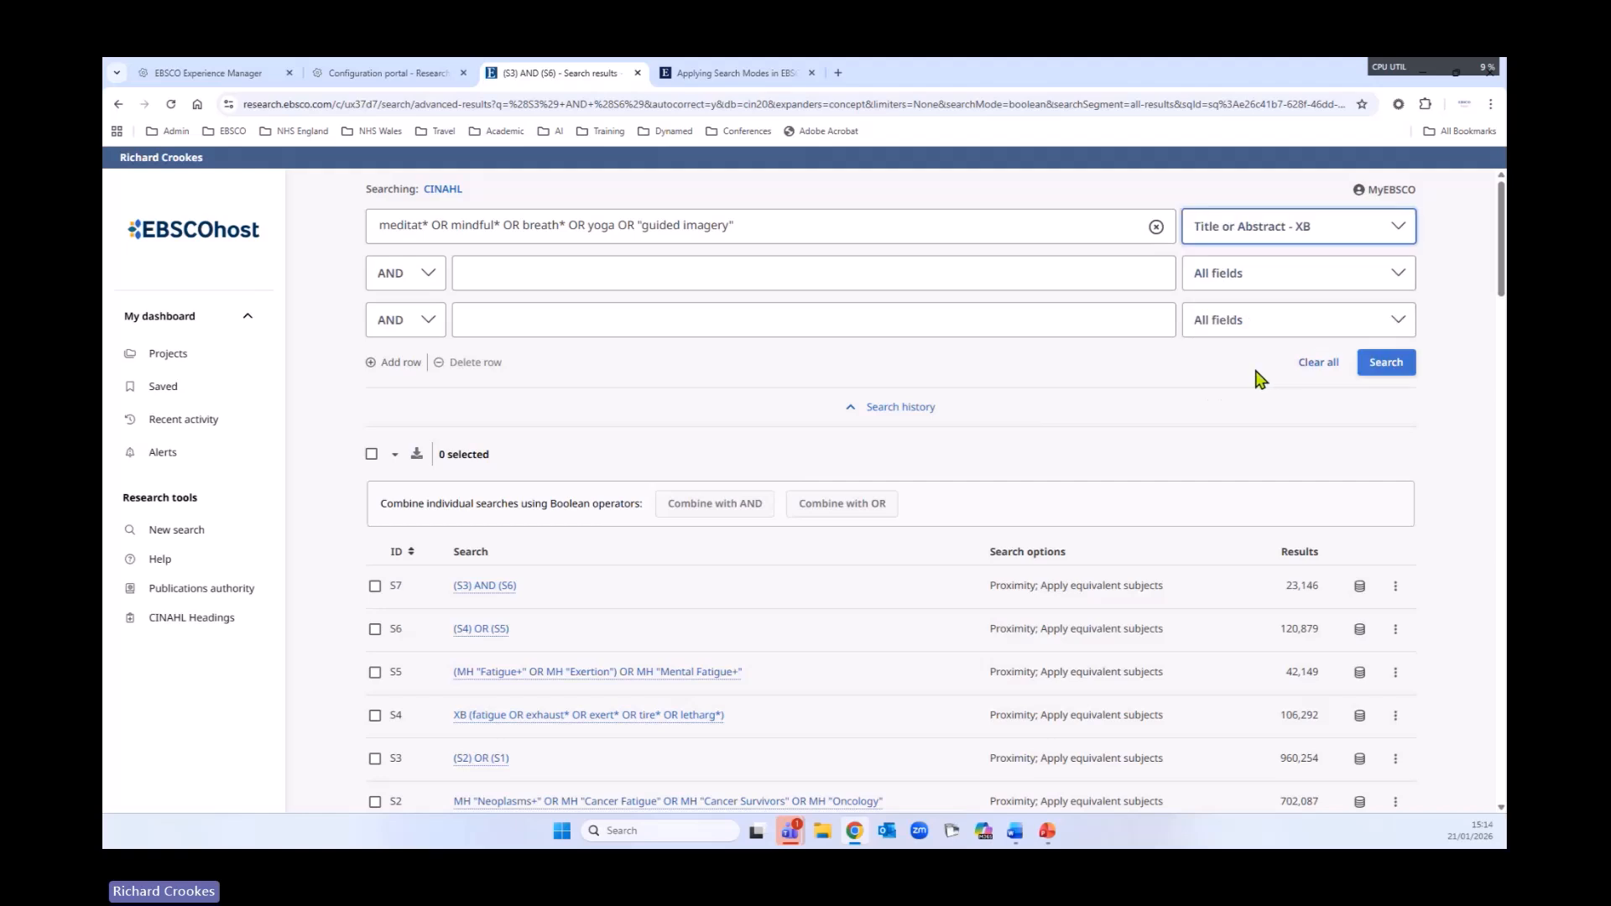
{"action": "left_click", "coordinate": [1389, 364]}
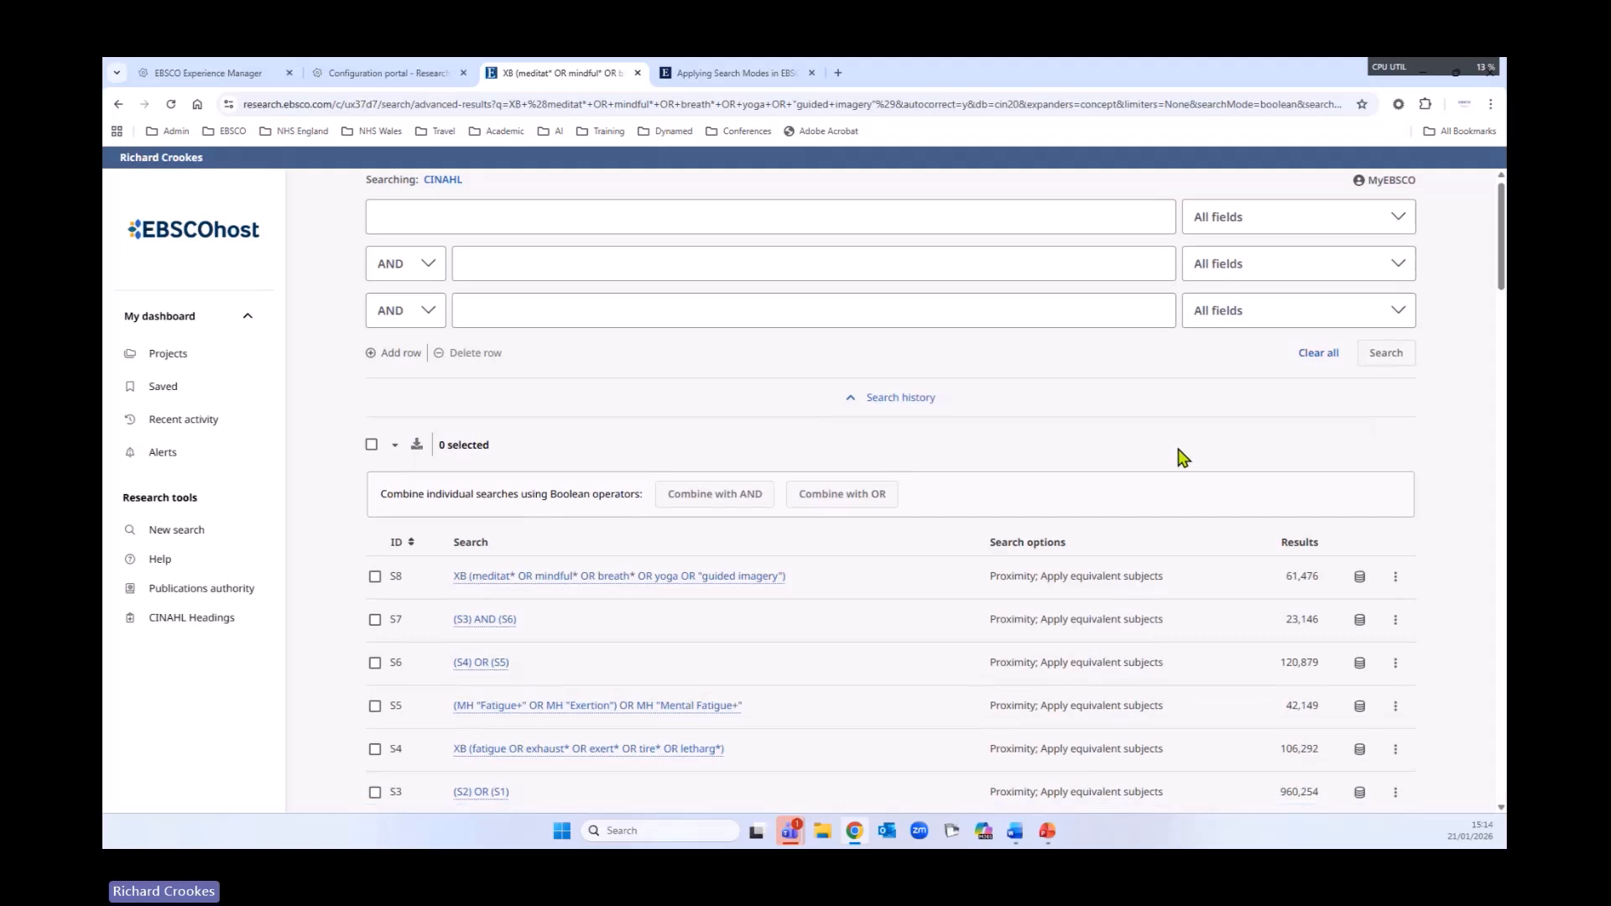
- Start a new search and look up meditation in CINAHL Headings in place of the previous fatigue term
{"action": "scroll", "coordinate": [1183, 457], "scroll_direction": "down", "scroll_amount": 2}
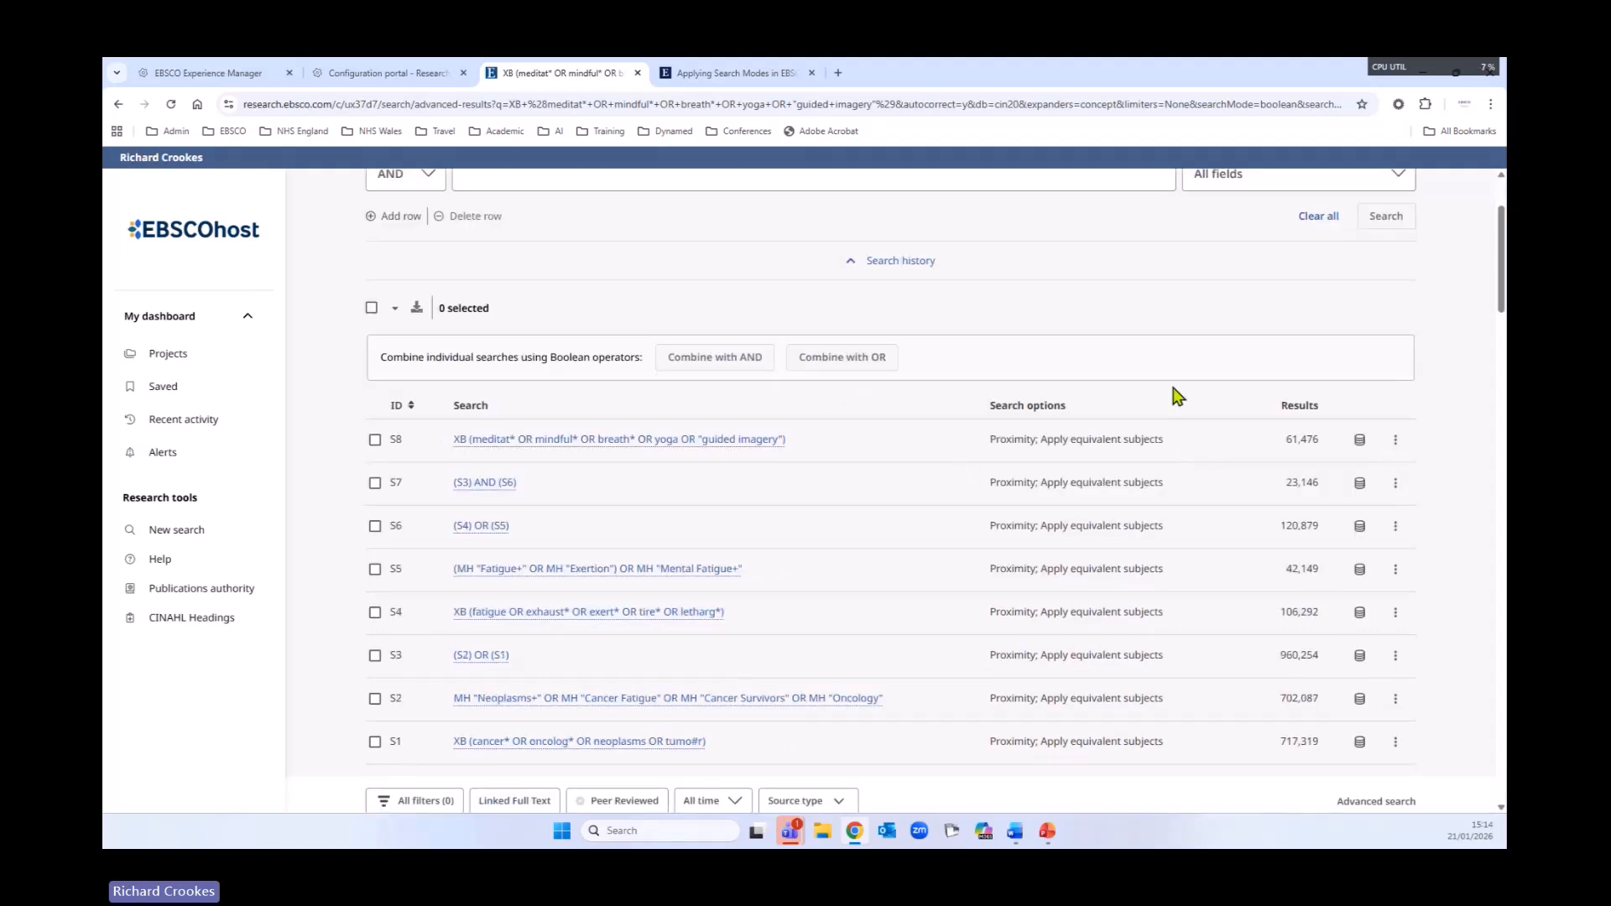
{"action": "left_click", "coordinate": [190, 537]}
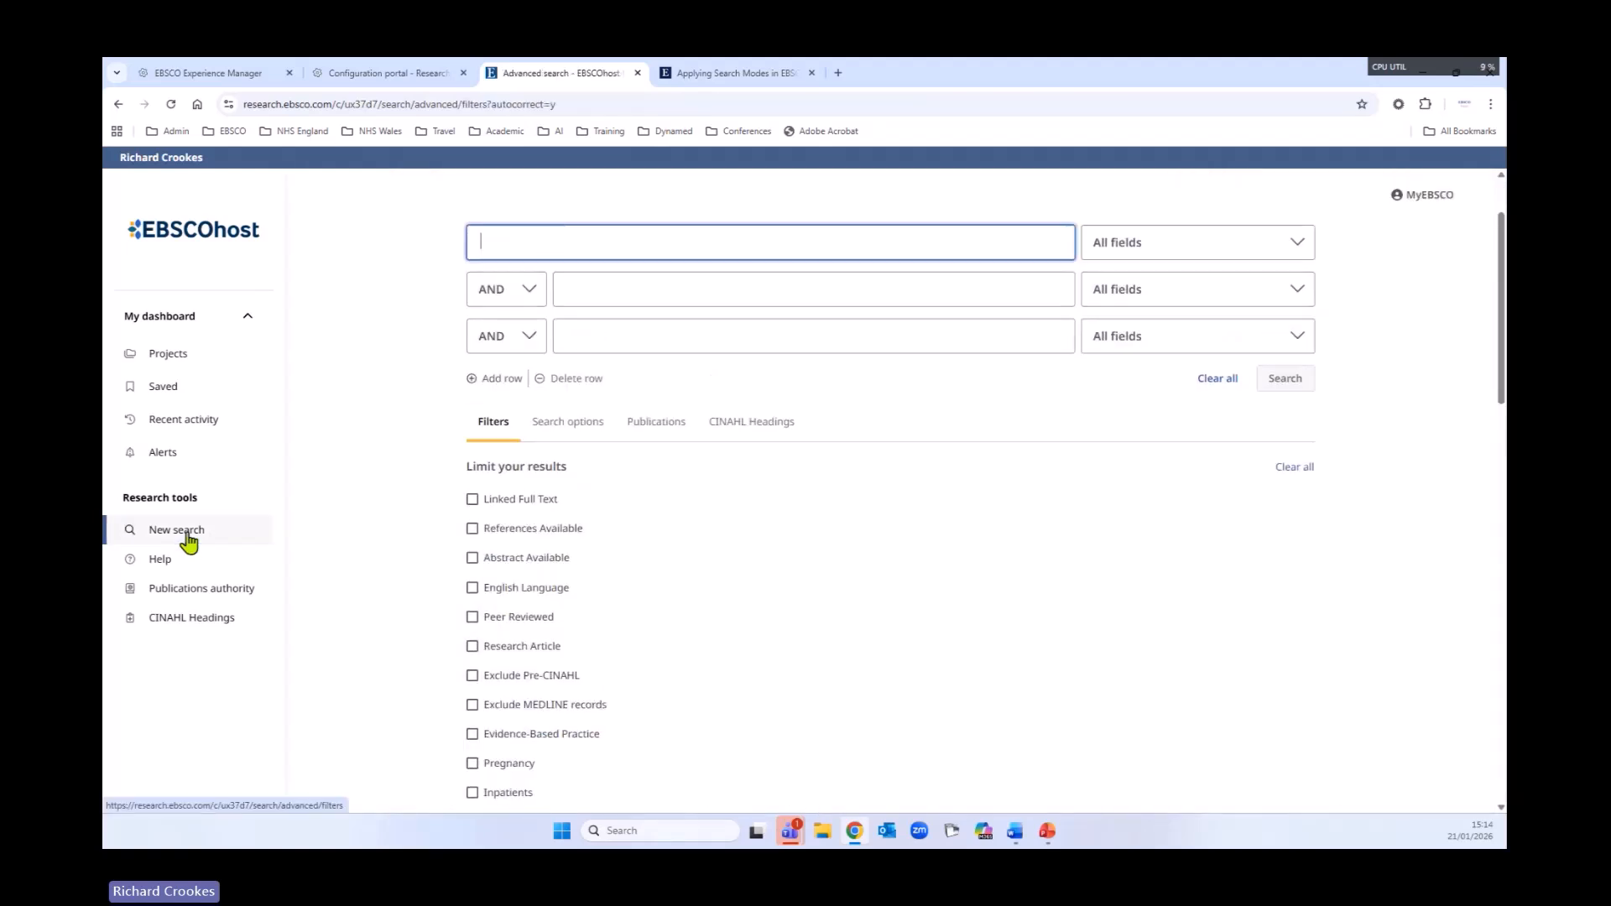
{"action": "left_click", "coordinate": [736, 423]}
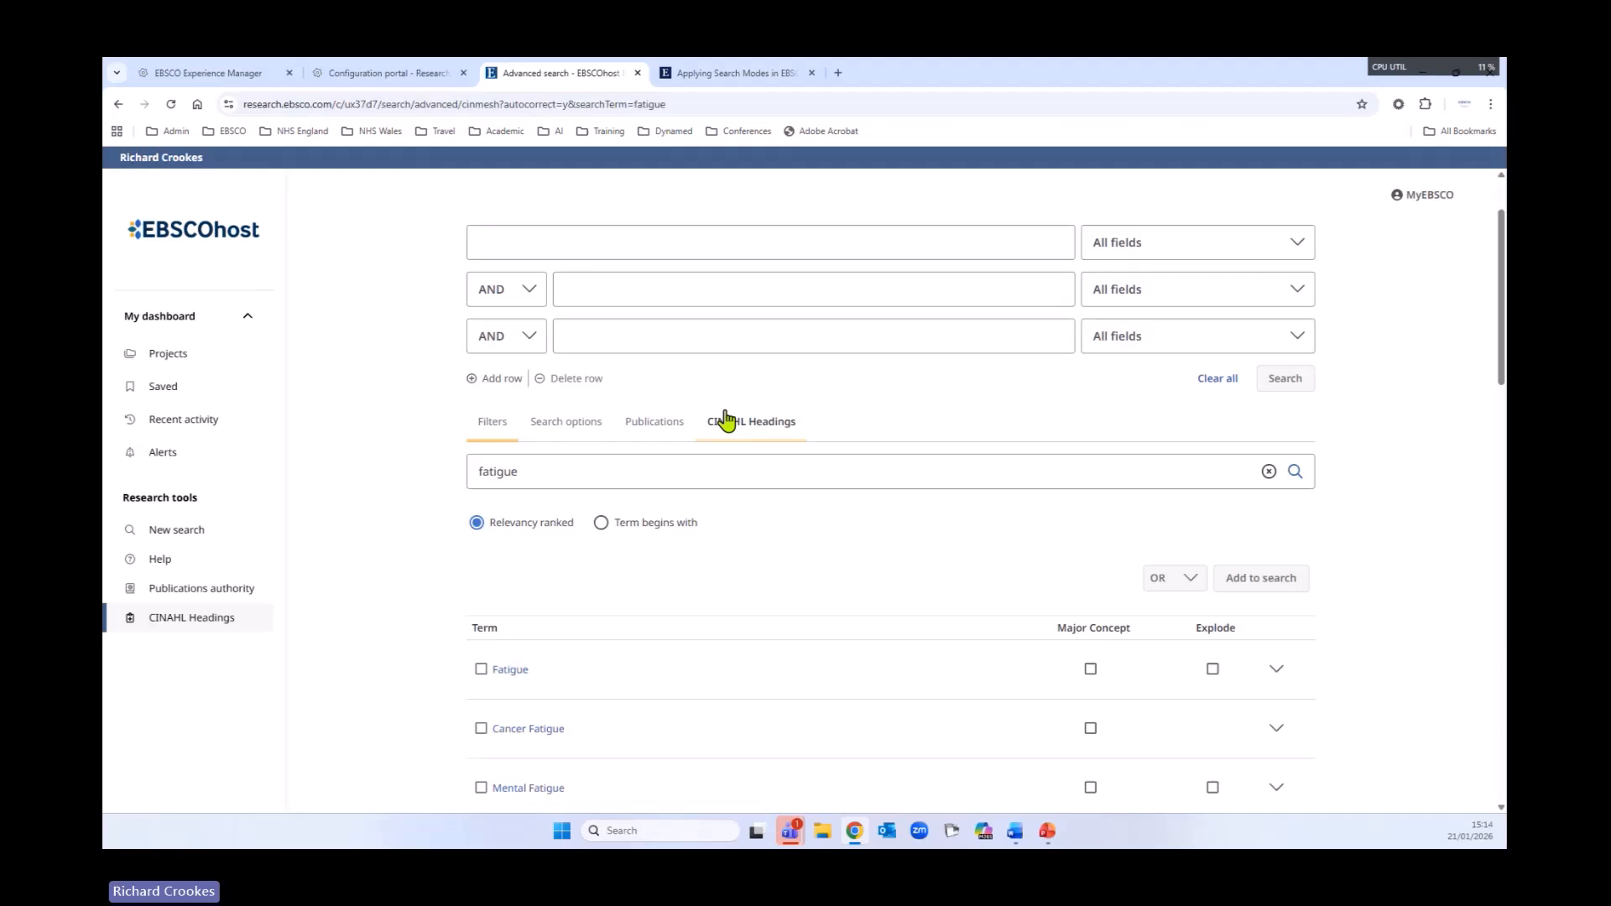
{"action": "left_click", "coordinate": [1268, 472]}
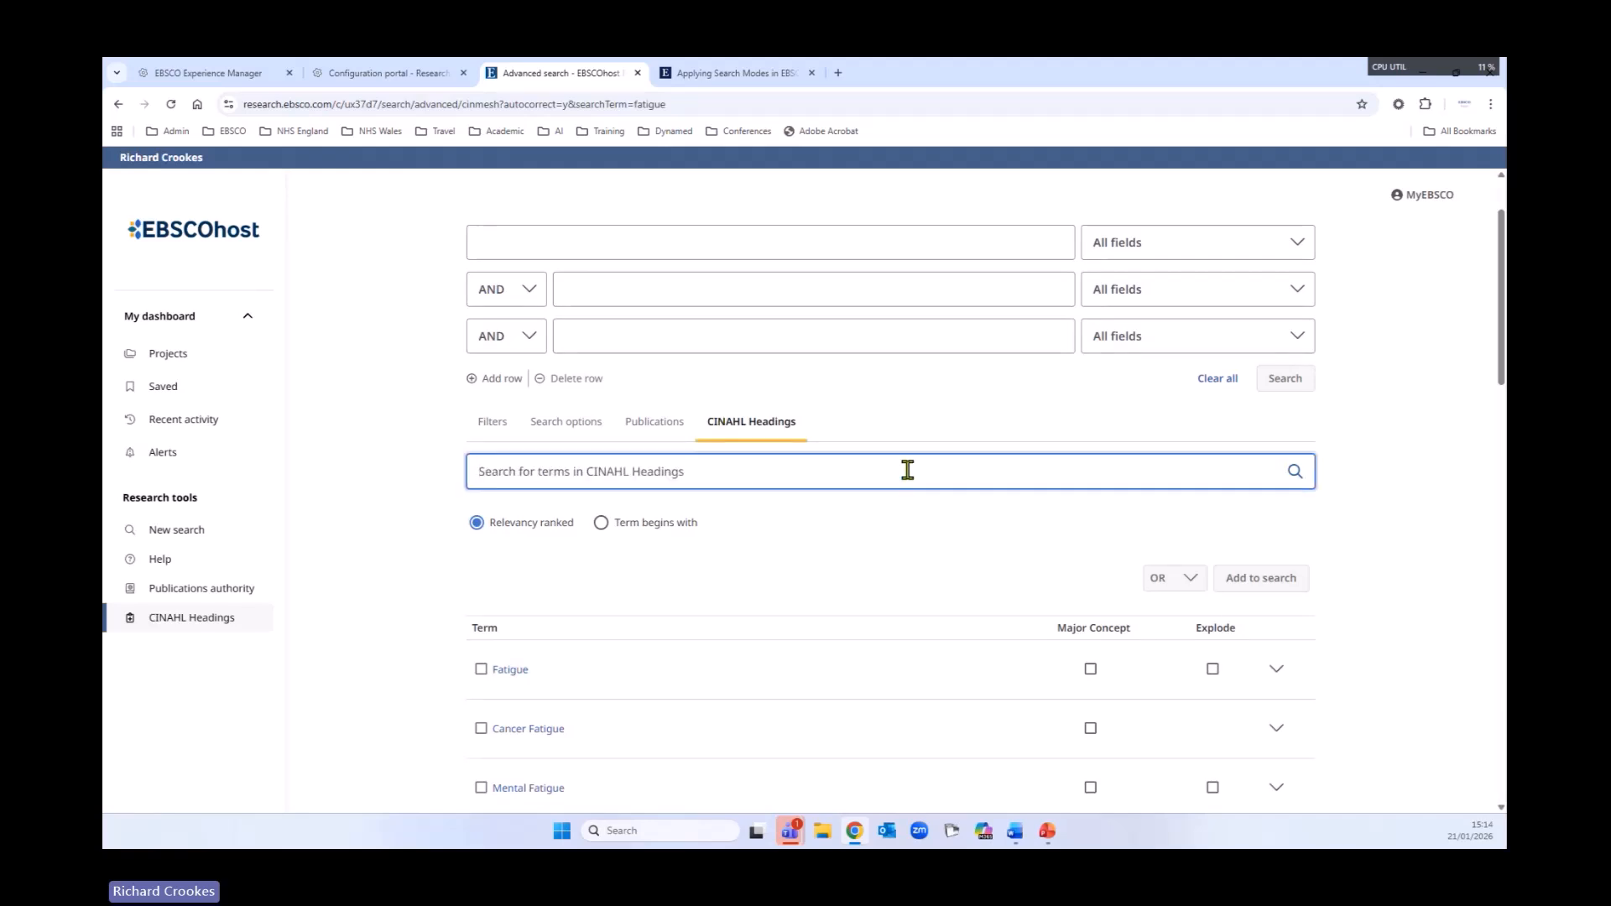
{"action": "type", "text": "meditation"}
{"action": "key", "text": "Return"}
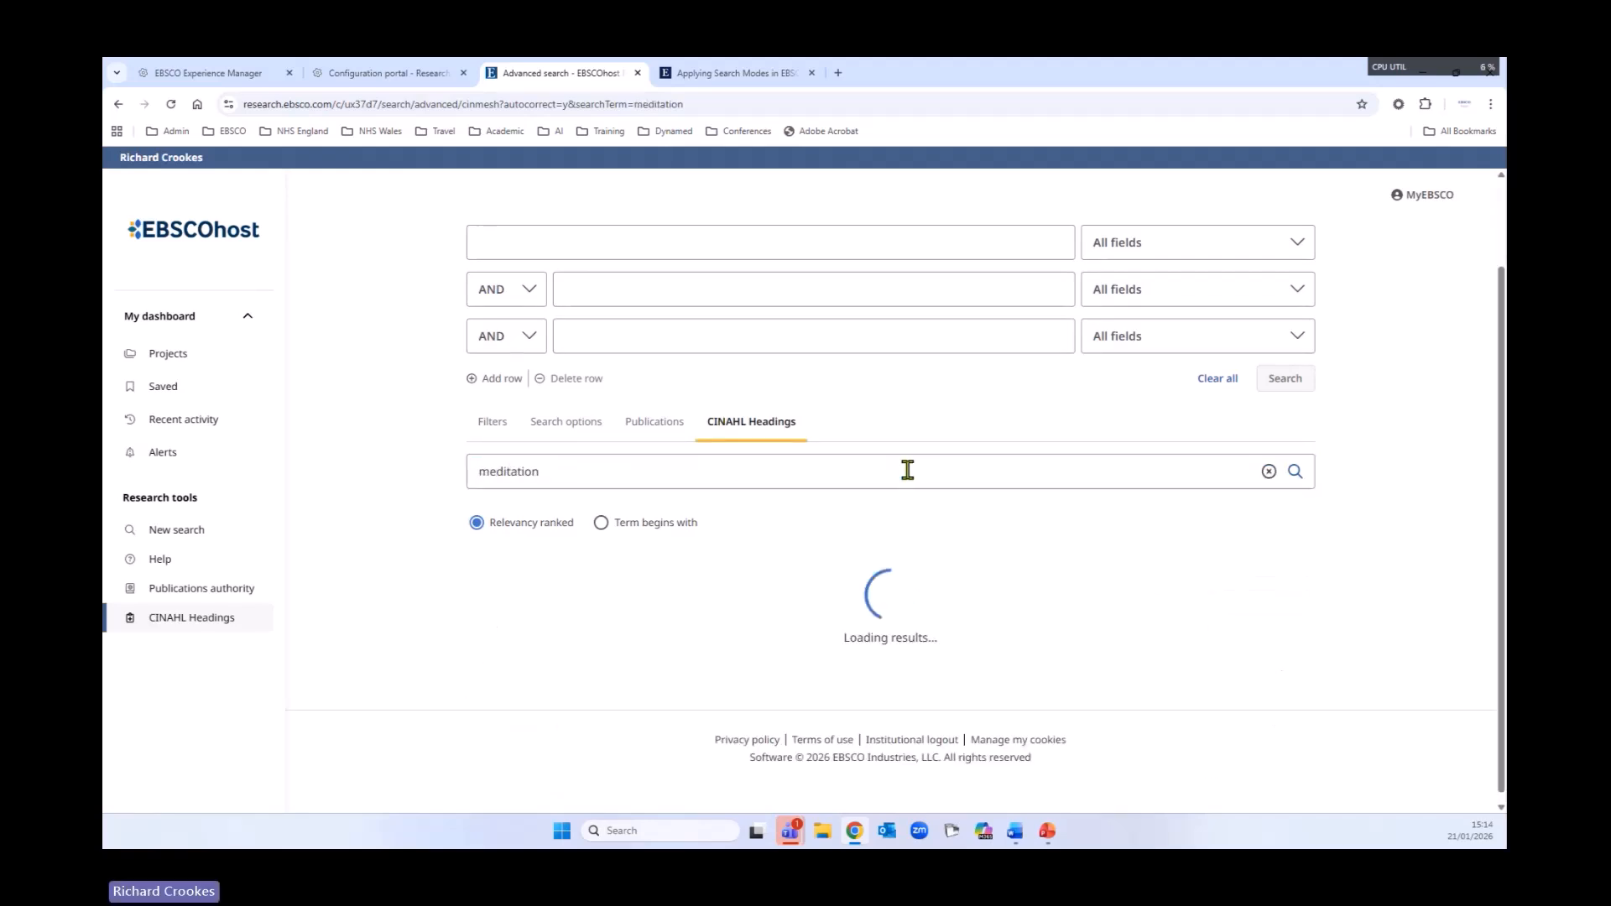
- Open the Meditation heading's detail view from the matching terms and select Meditation
{"action": "scroll", "coordinate": [942, 532], "scroll_direction": "down", "scroll_amount": 3}
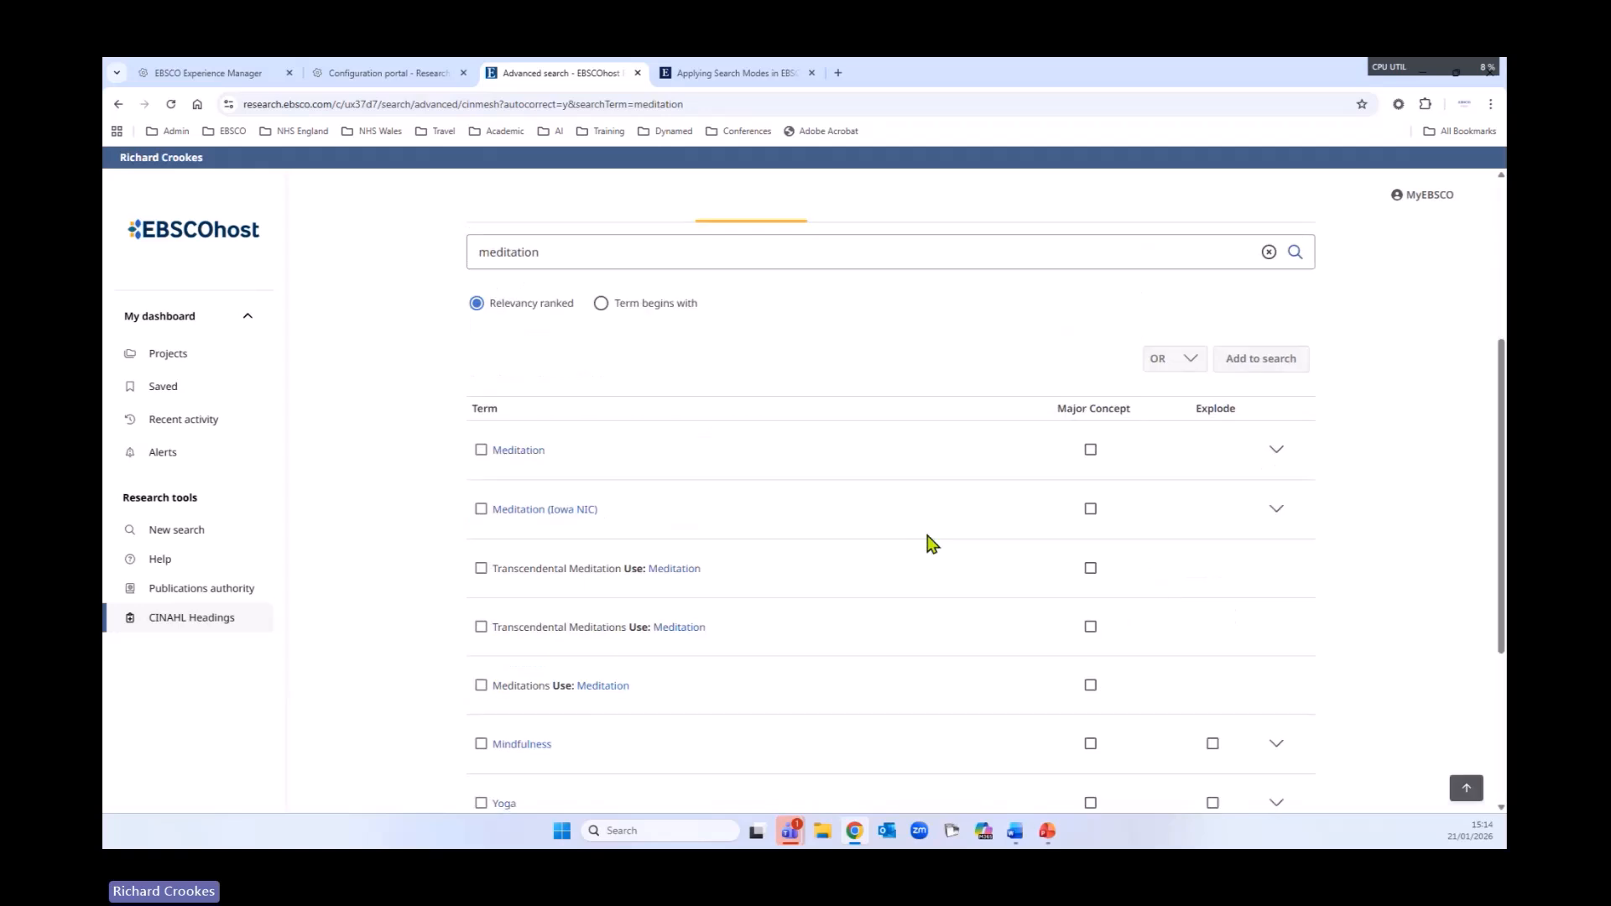
{"action": "left_click", "coordinate": [508, 453]}
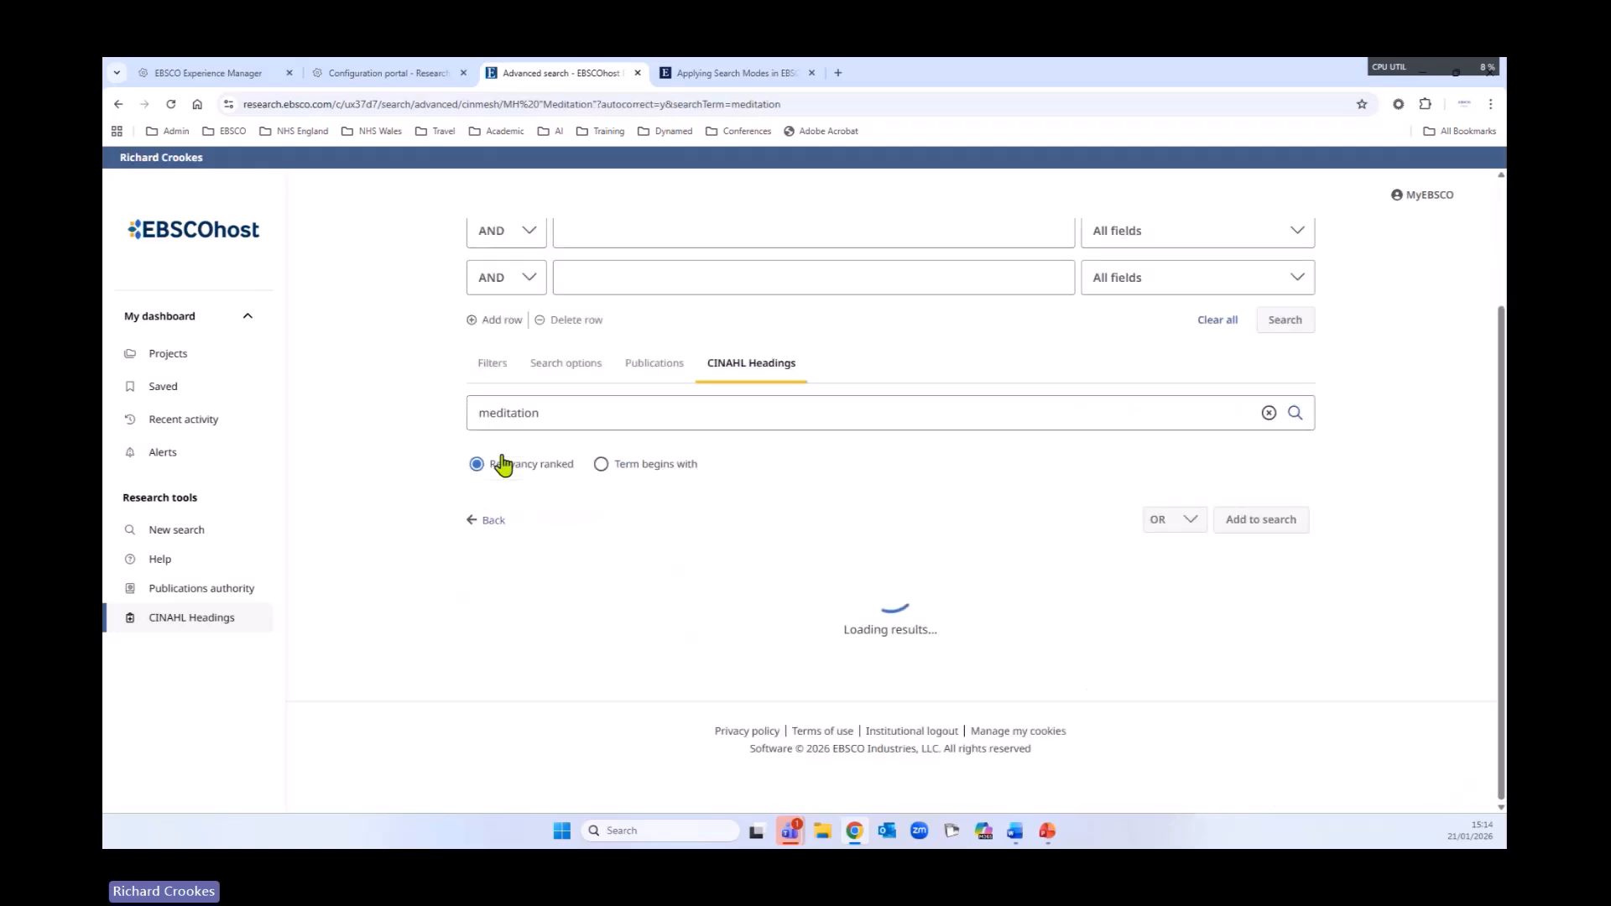
{"action": "left_click", "coordinate": [473, 603]}
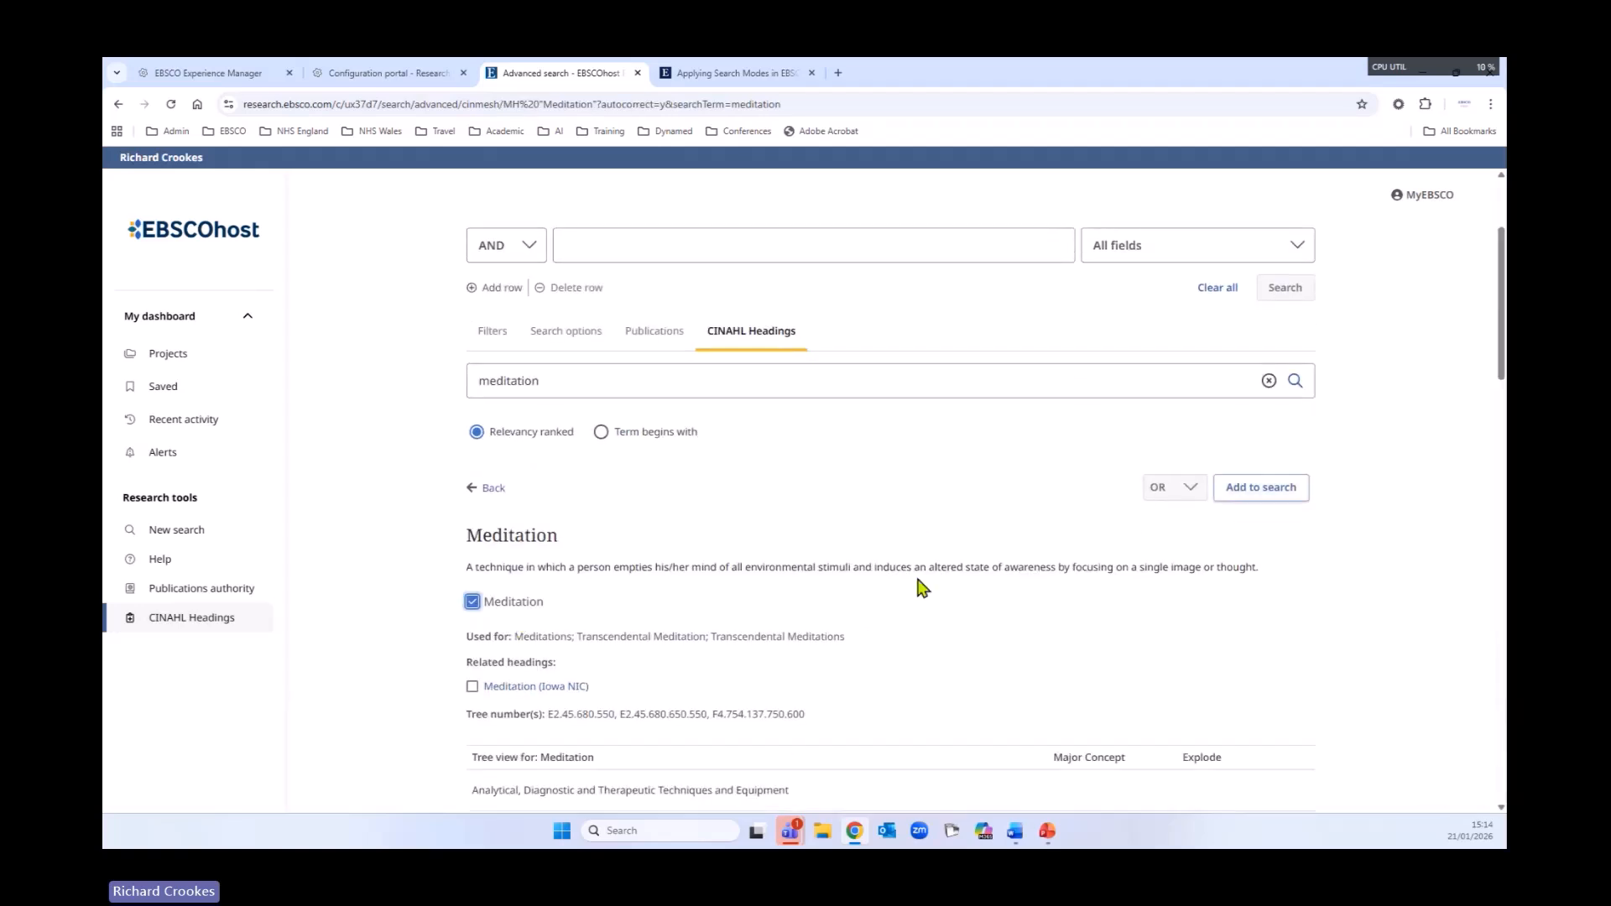
- Select Guided Imagery and the exploded Relaxation Techniques heading in the Meditation tree view under Therapeutics
{"action": "scroll", "coordinate": [923, 579], "scroll_direction": "down", "scroll_amount": 3}
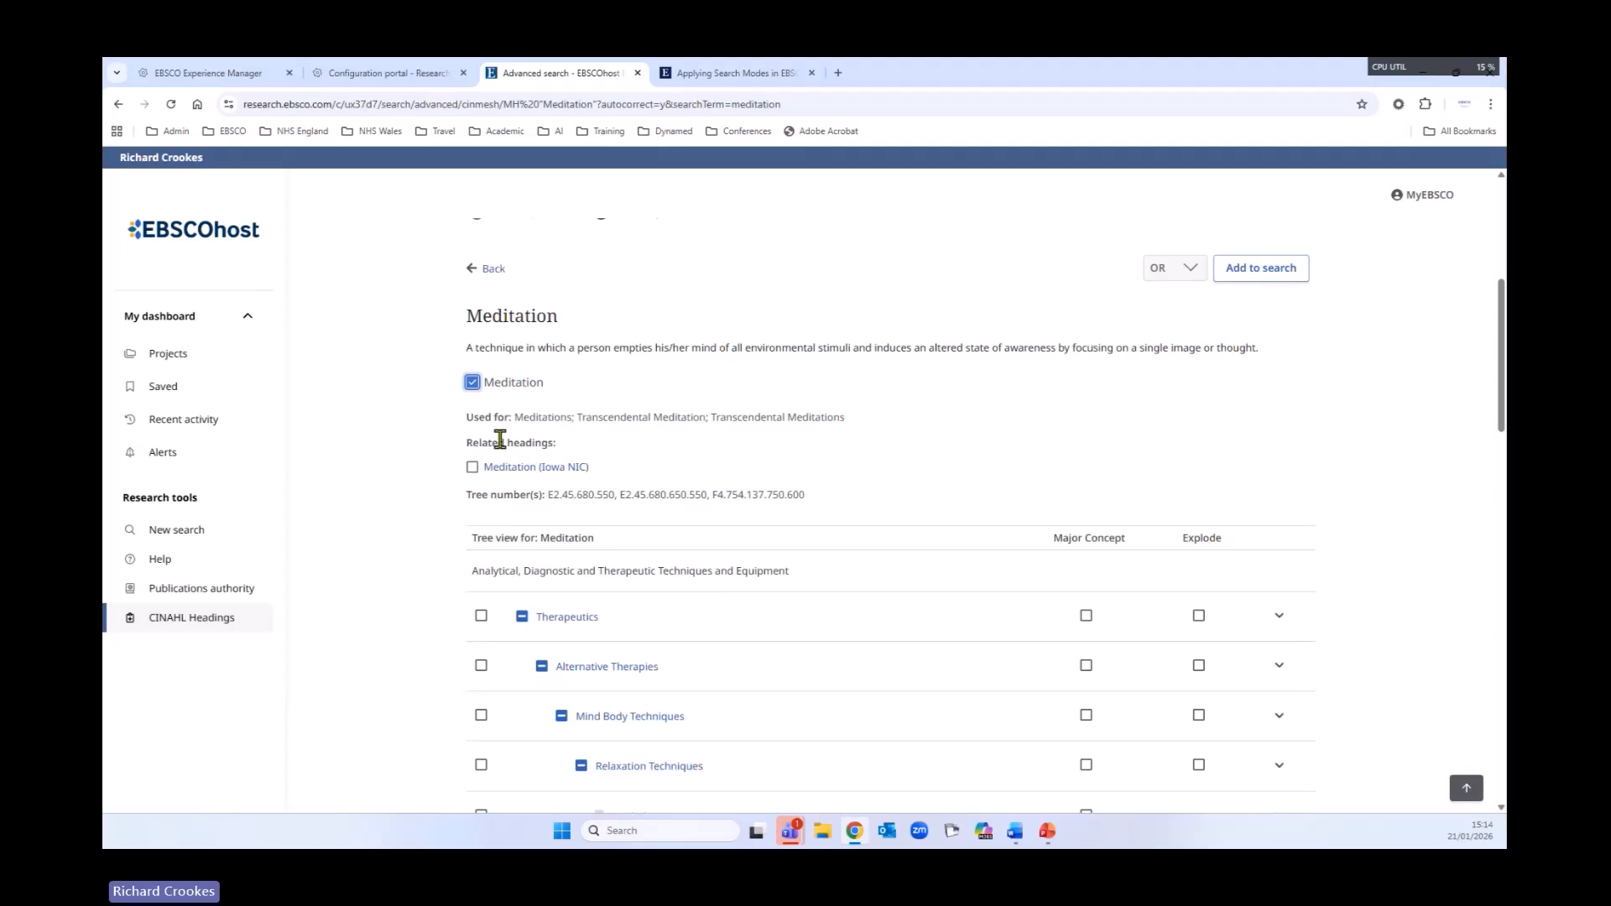
{"action": "scroll", "coordinate": [836, 562], "scroll_direction": "down", "scroll_amount": 2}
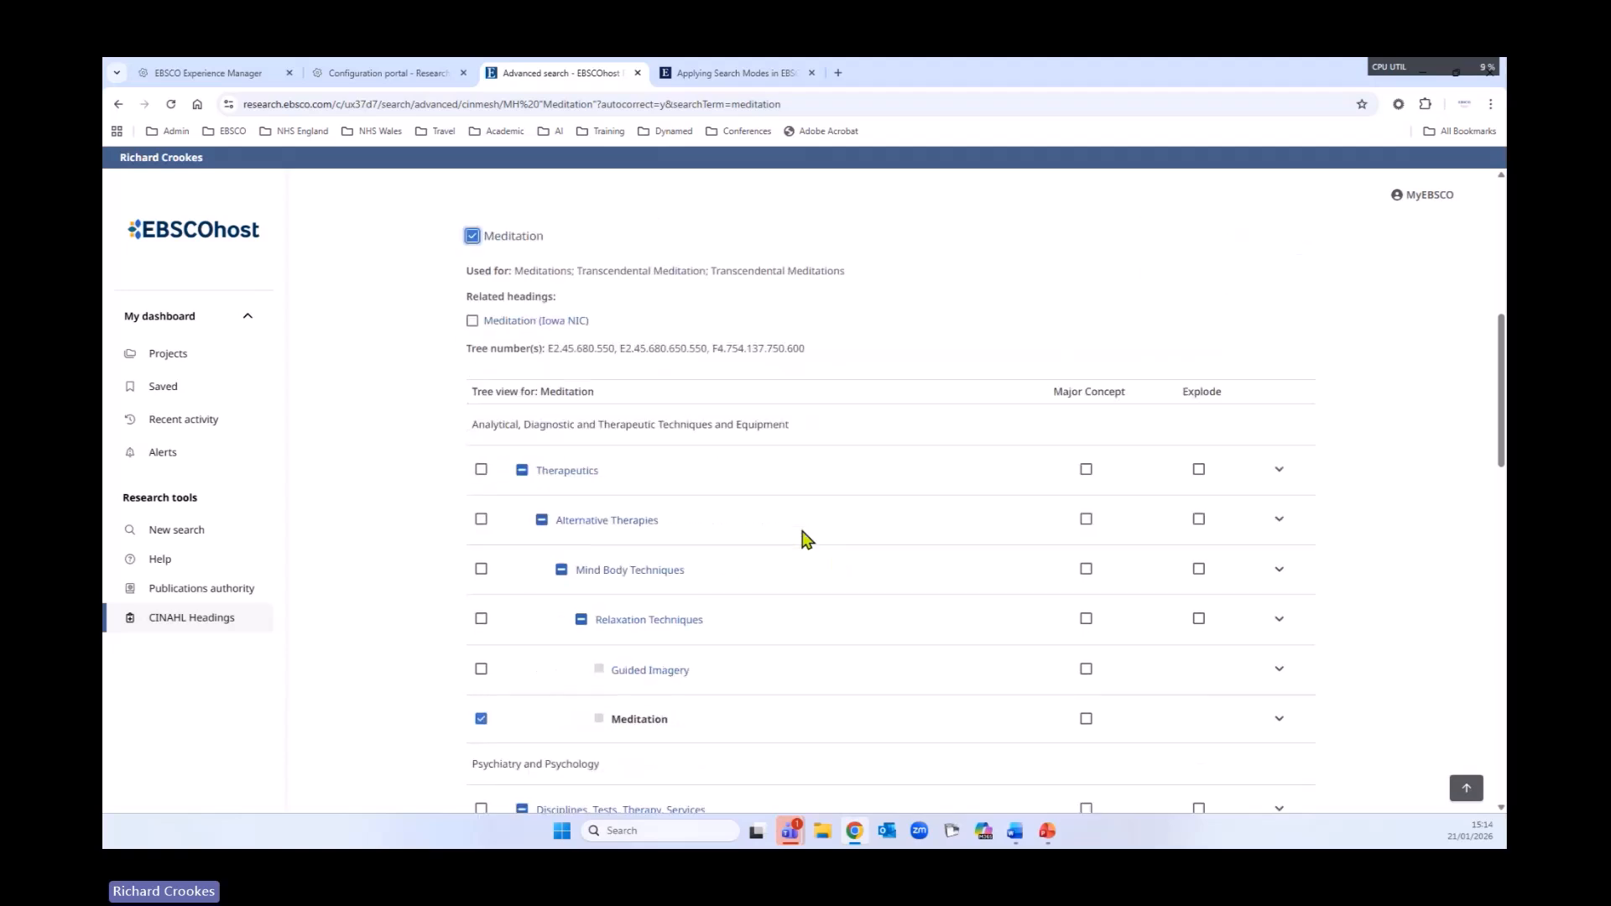
{"action": "scroll", "coordinate": [411, 516], "scroll_direction": "down", "scroll_amount": 3}
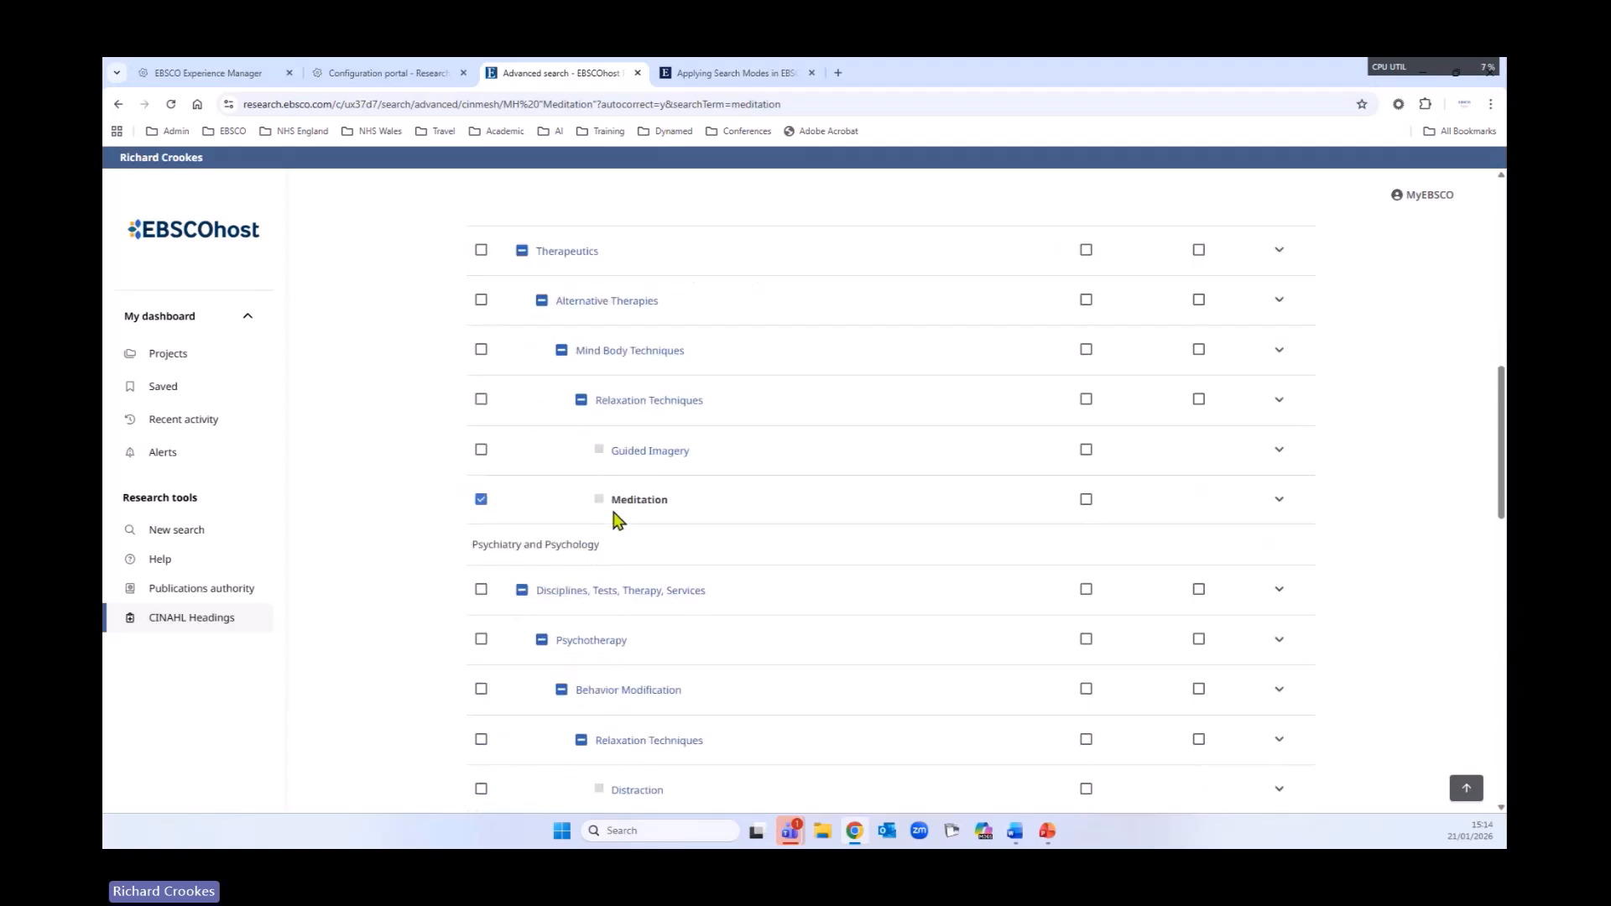
{"action": "left_click", "coordinate": [481, 450]}
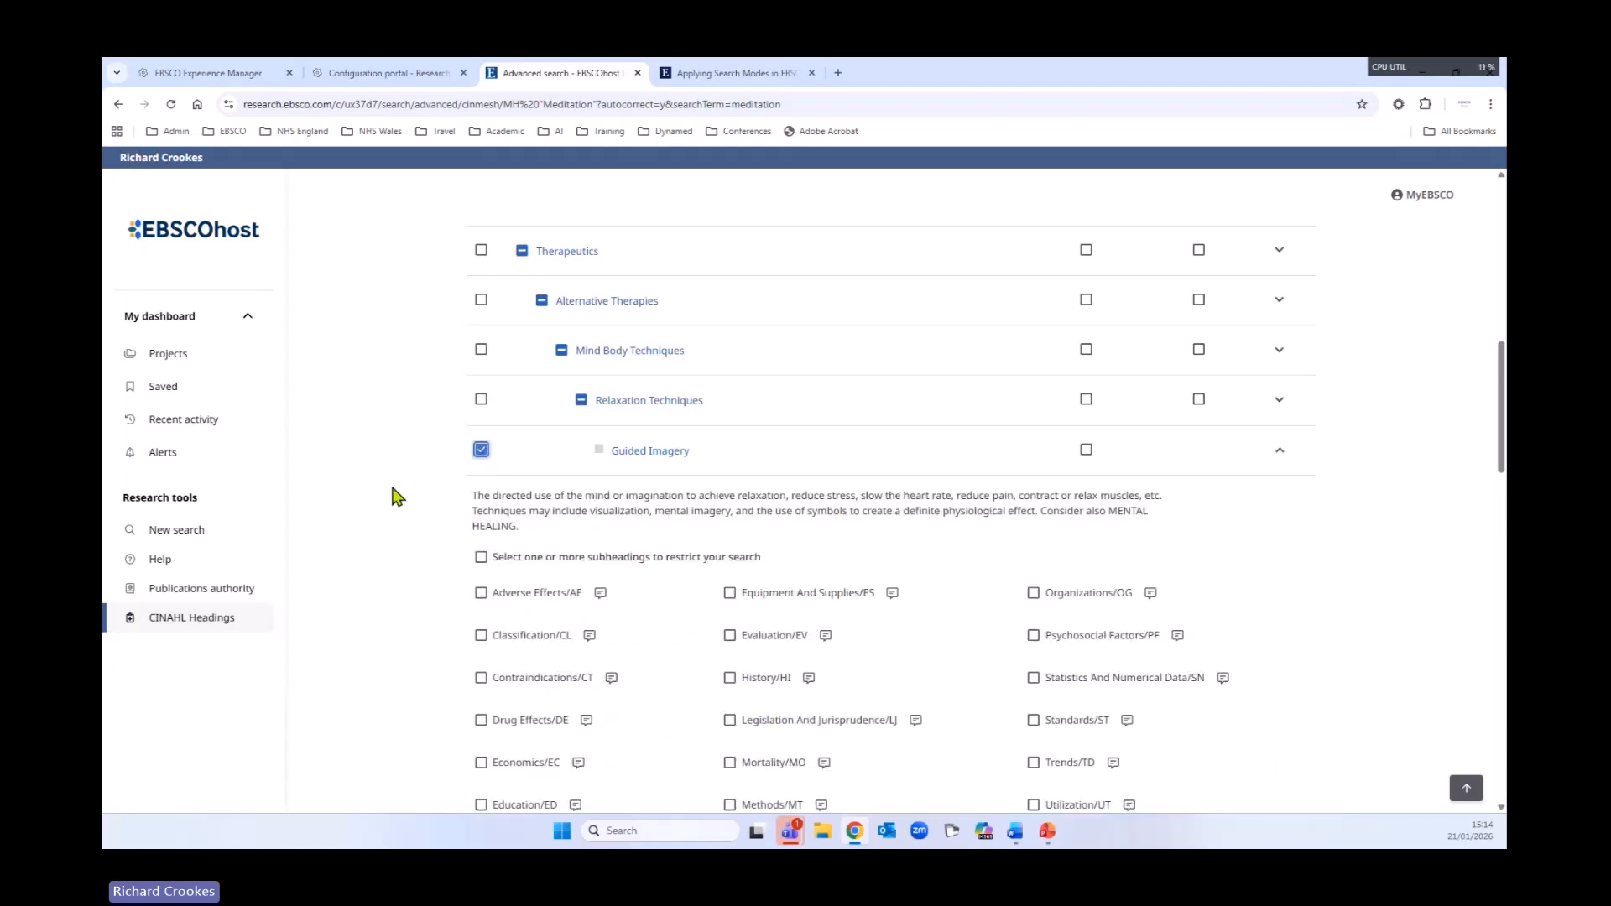
{"action": "left_click", "coordinate": [481, 399]}
{"action": "scroll", "coordinate": [707, 507], "scroll_direction": "up", "scroll_amount": 2}
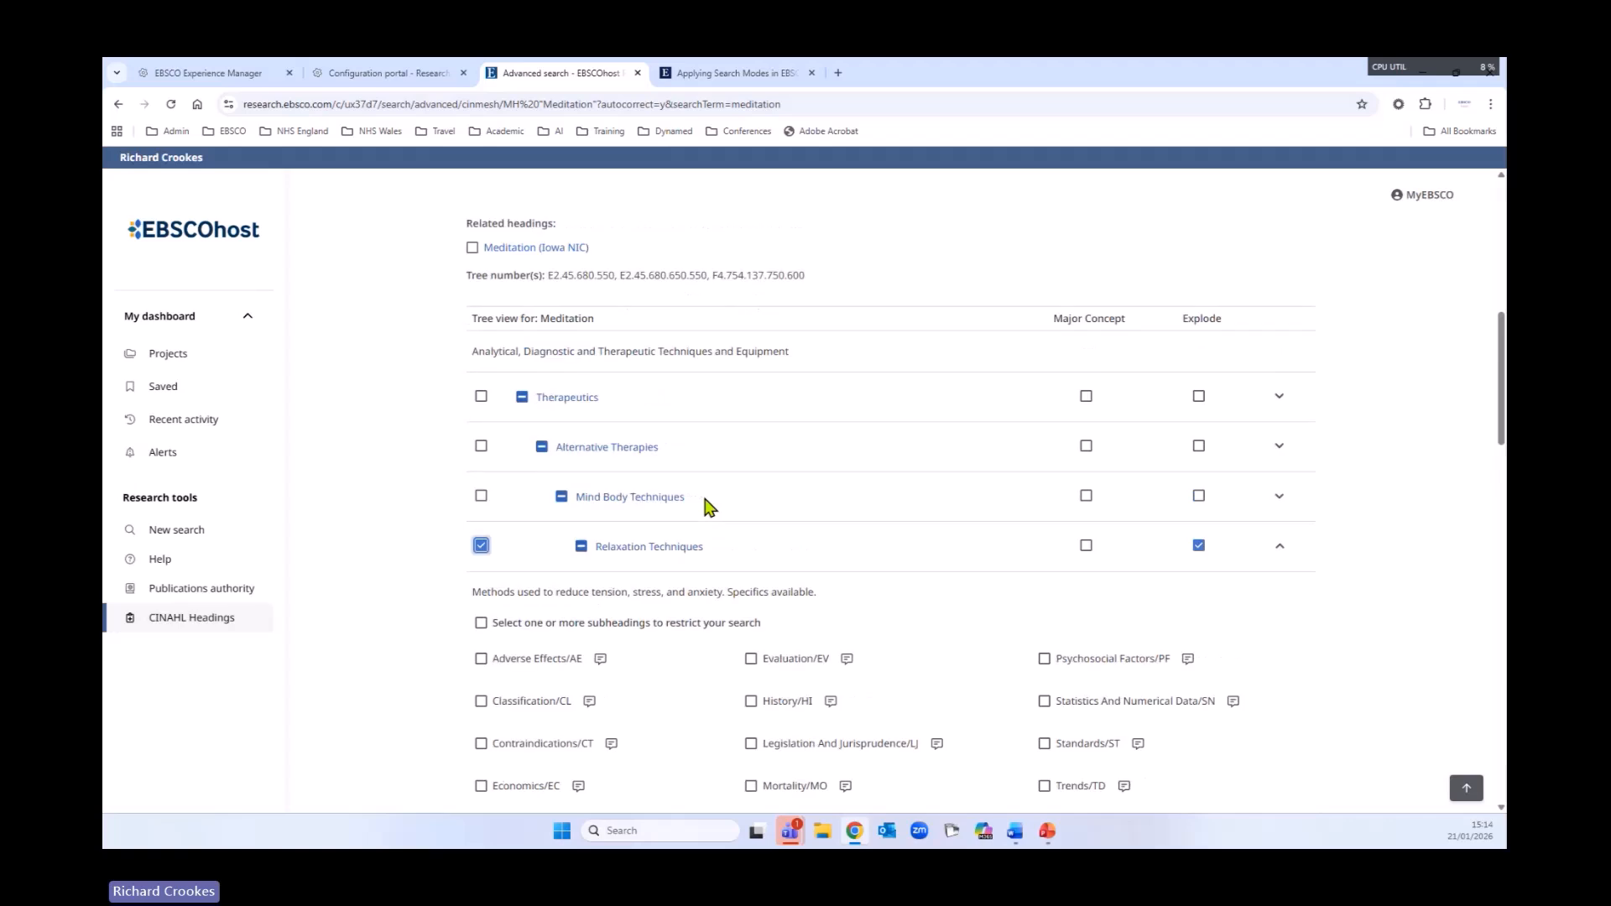
- Review the remaining branches of the Meditation tree and select the exploded Mind Body Techniques heading under Alternative Therapies
{"action": "scroll", "coordinate": [706, 507], "scroll_direction": "down", "scroll_amount": 4}
{"action": "scroll", "coordinate": [696, 510], "scroll_direction": "down", "scroll_amount": 2}
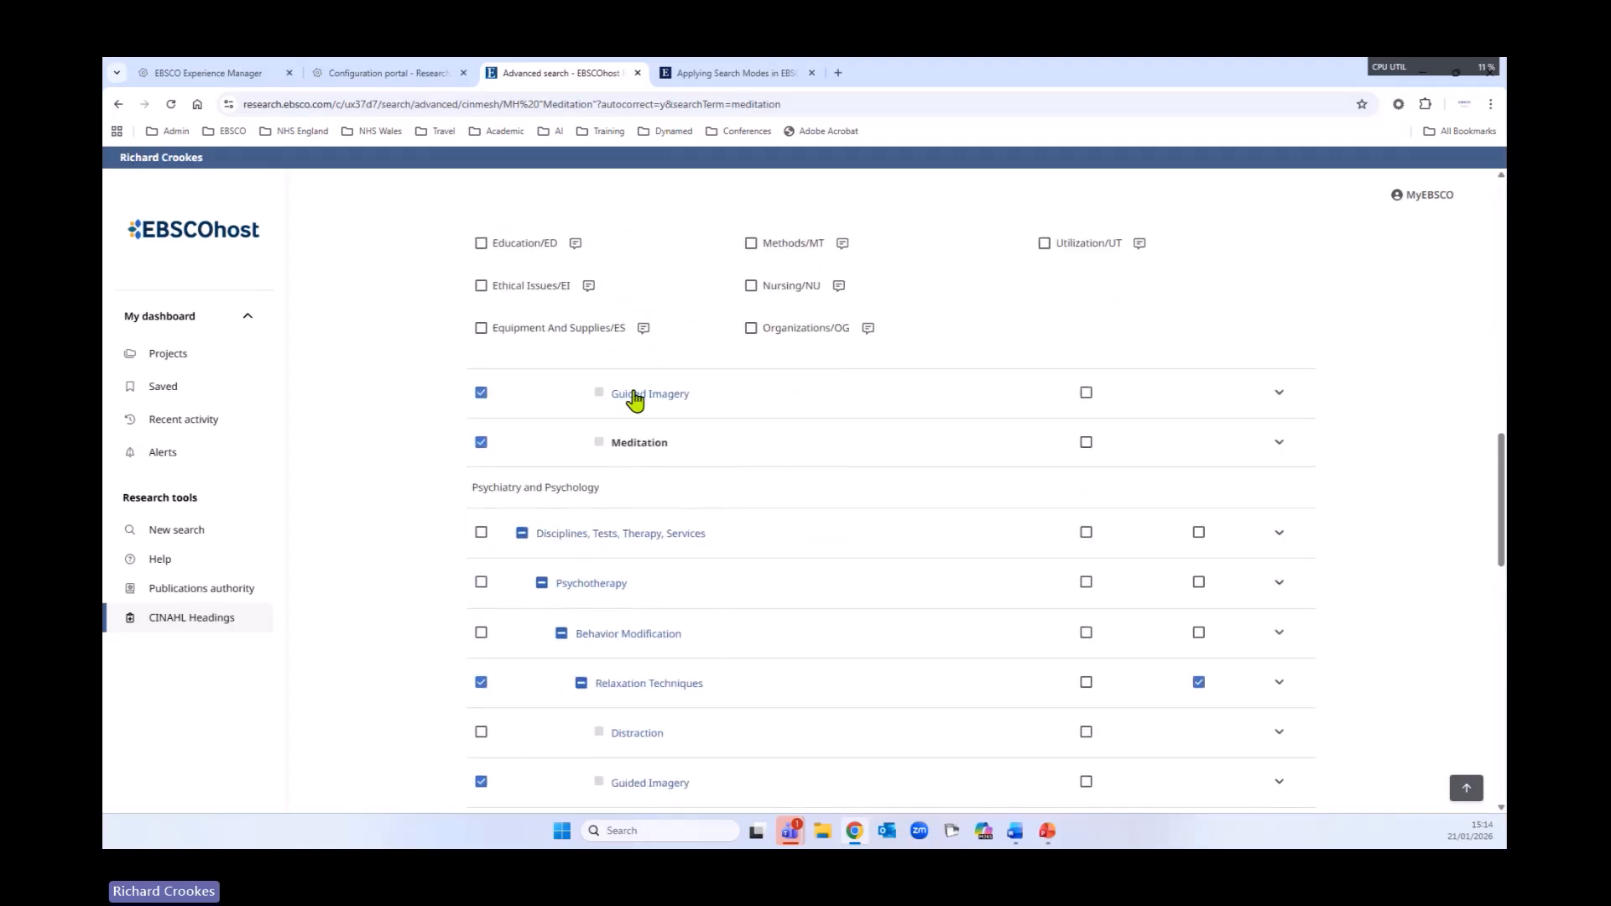
{"action": "scroll", "coordinate": [791, 486], "scroll_direction": "up", "scroll_amount": 2}
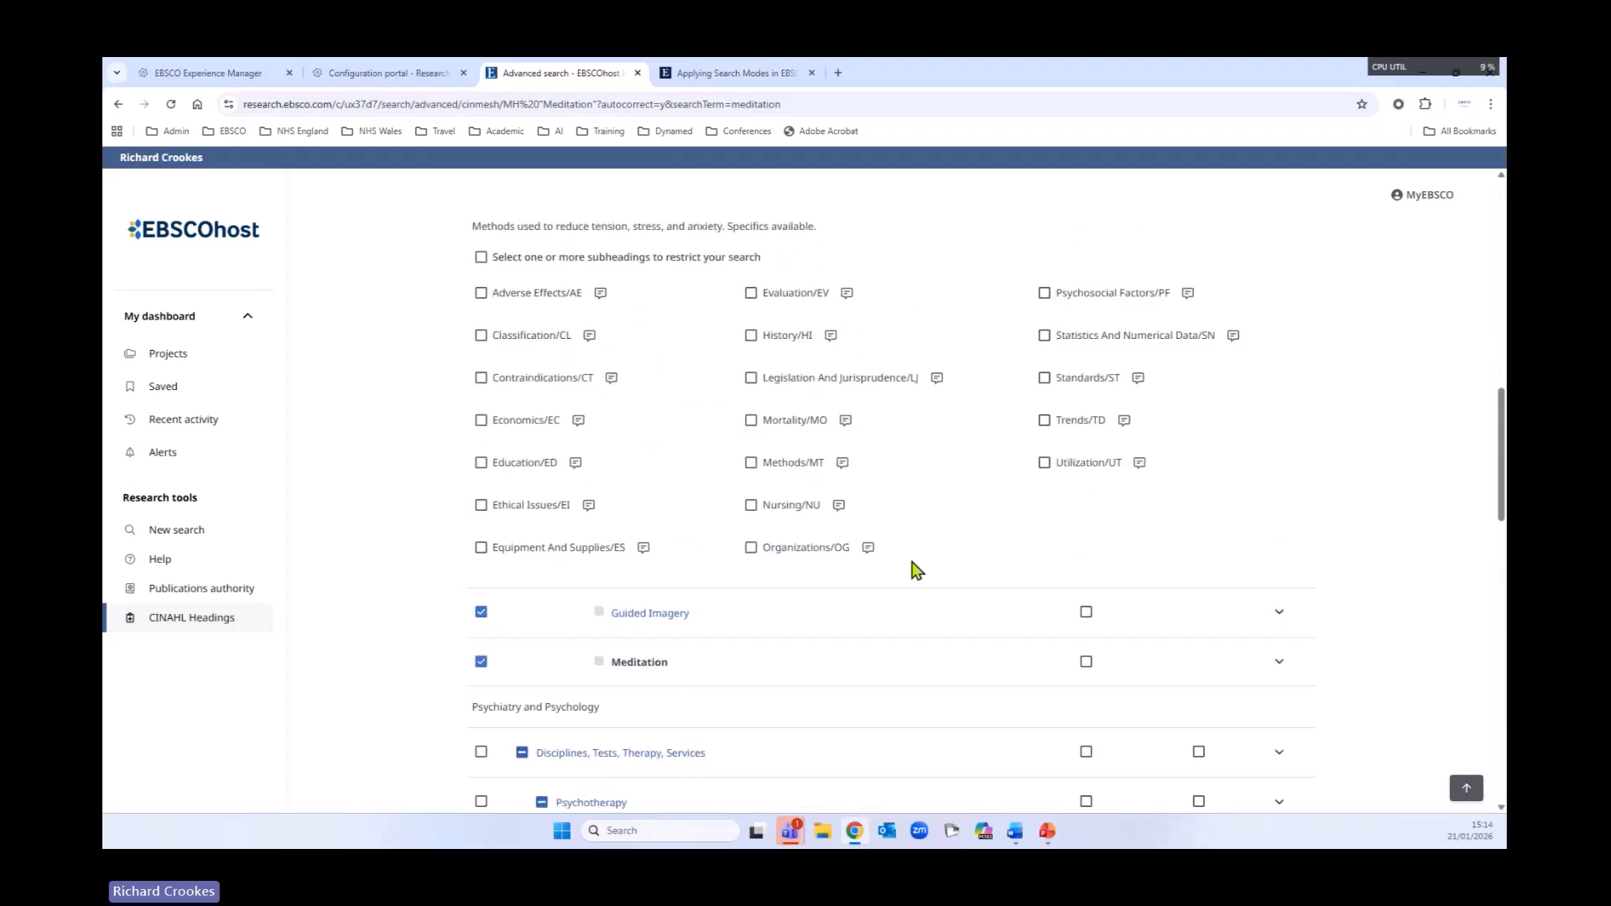
{"action": "scroll", "coordinate": [715, 596], "scroll_direction": "up", "scroll_amount": 2}
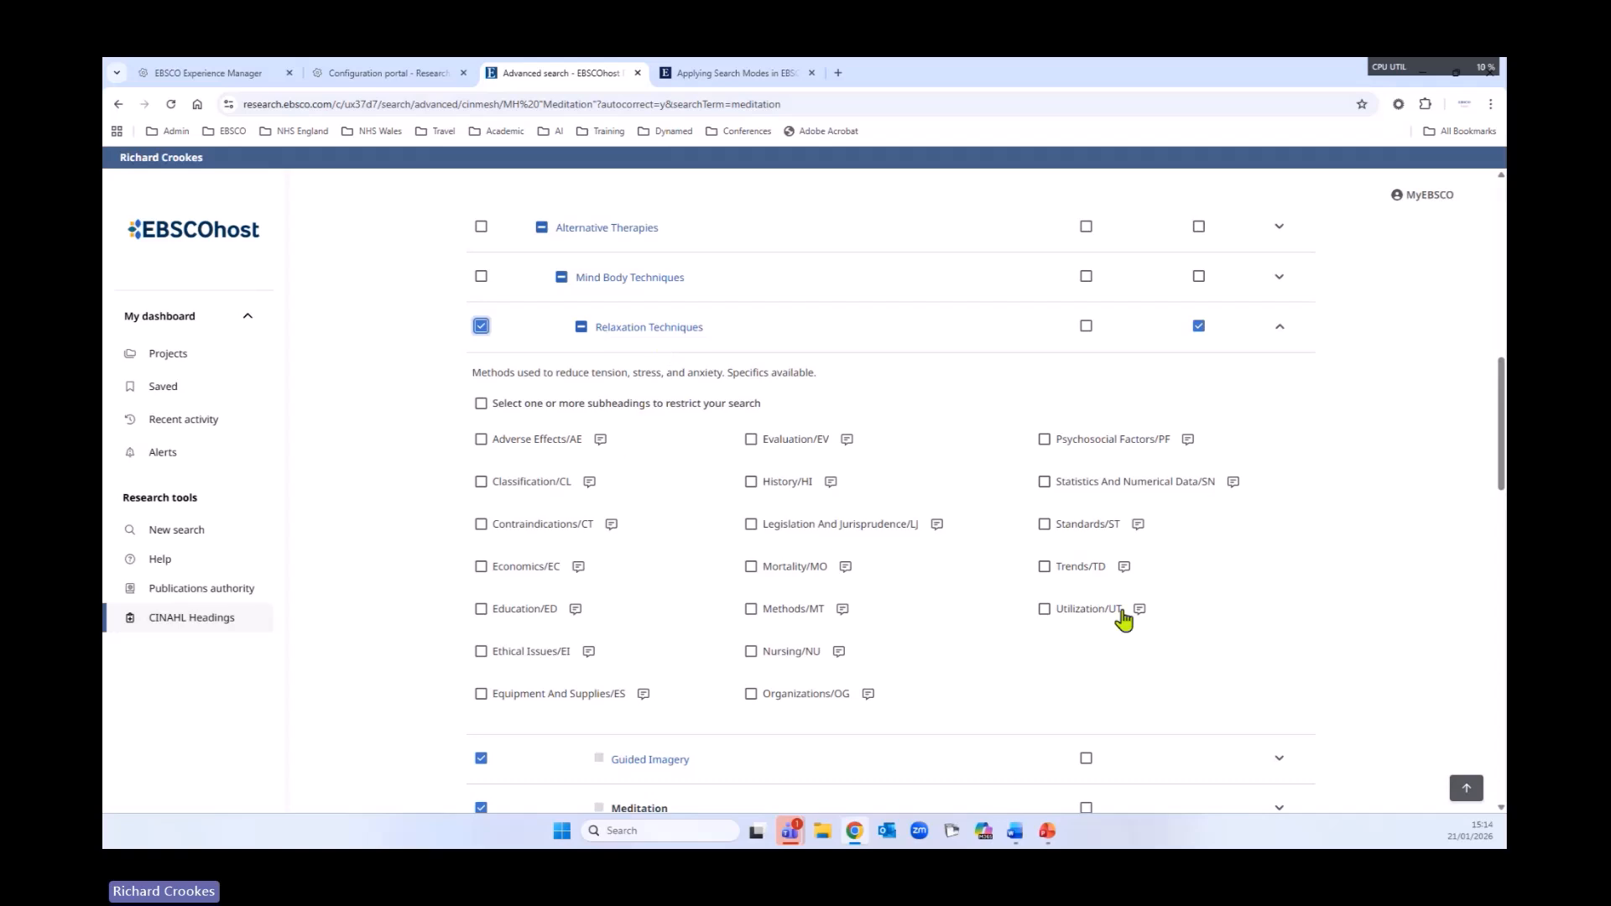
{"action": "scroll", "coordinate": [986, 631], "scroll_direction": "down", "scroll_amount": 5}
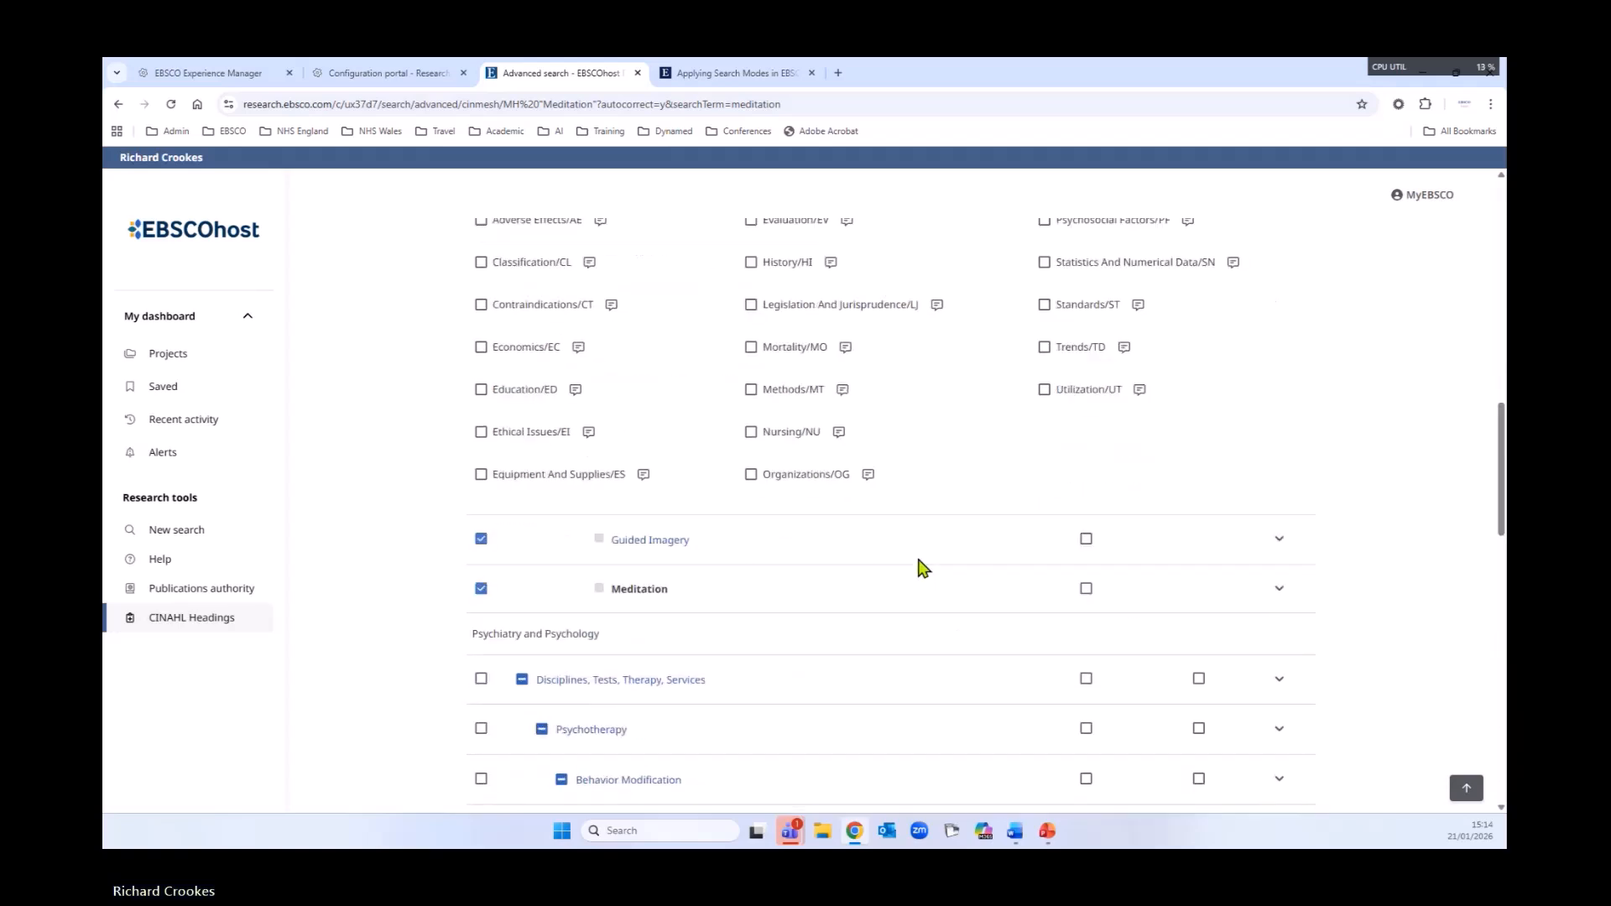
{"action": "scroll", "coordinate": [769, 417], "scroll_direction": "down", "scroll_amount": 2}
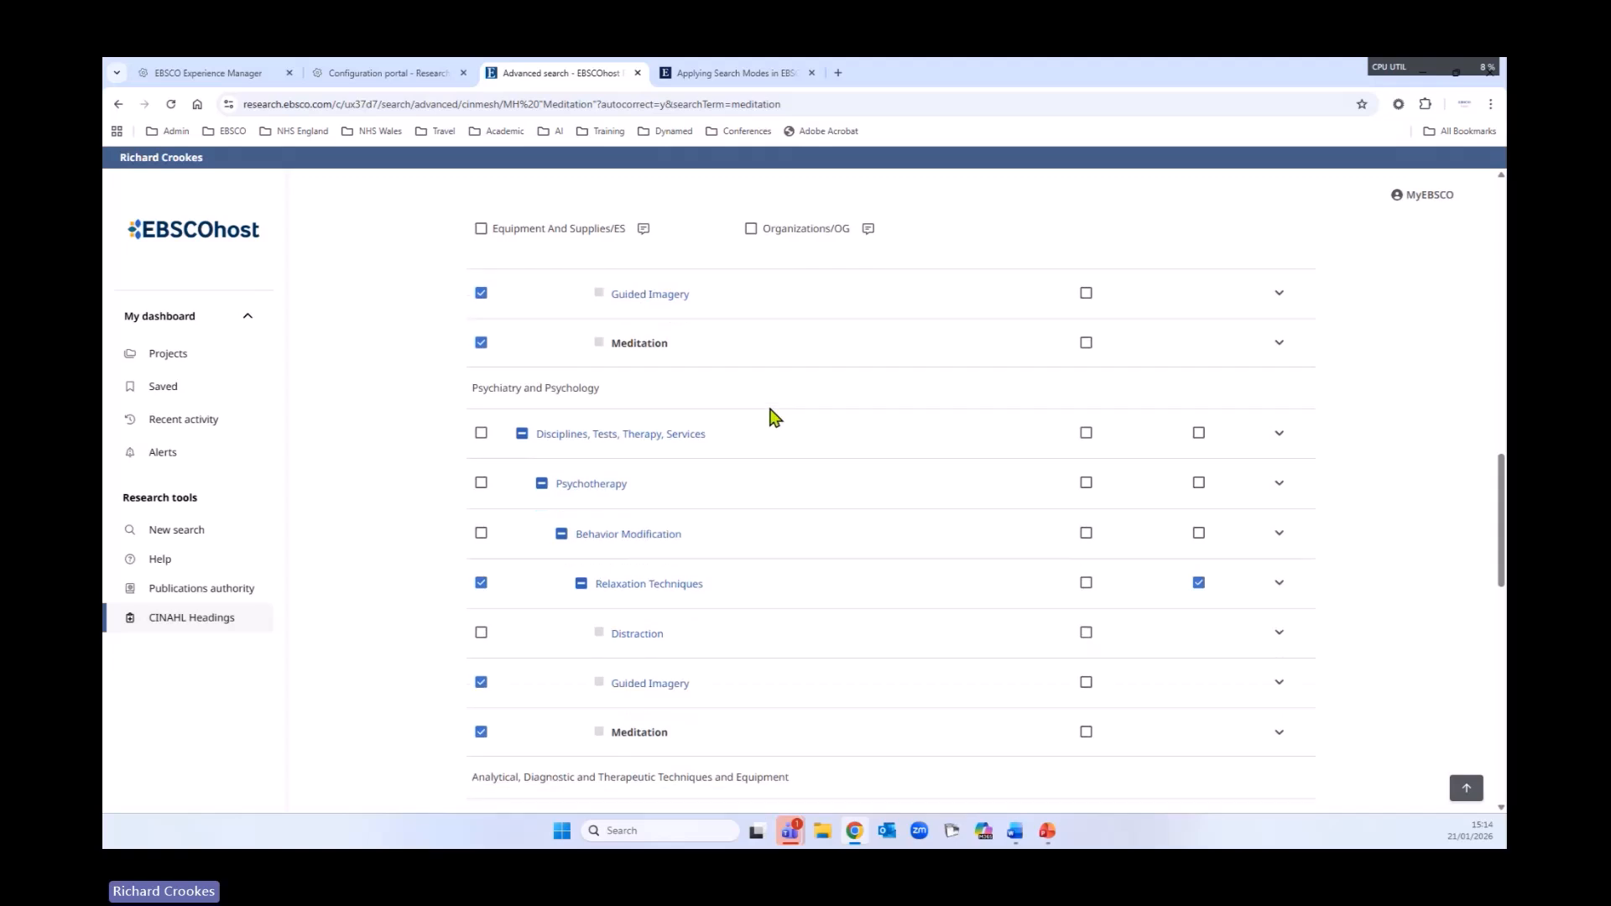
{"action": "scroll", "coordinate": [793, 445], "scroll_direction": "down", "scroll_amount": 4}
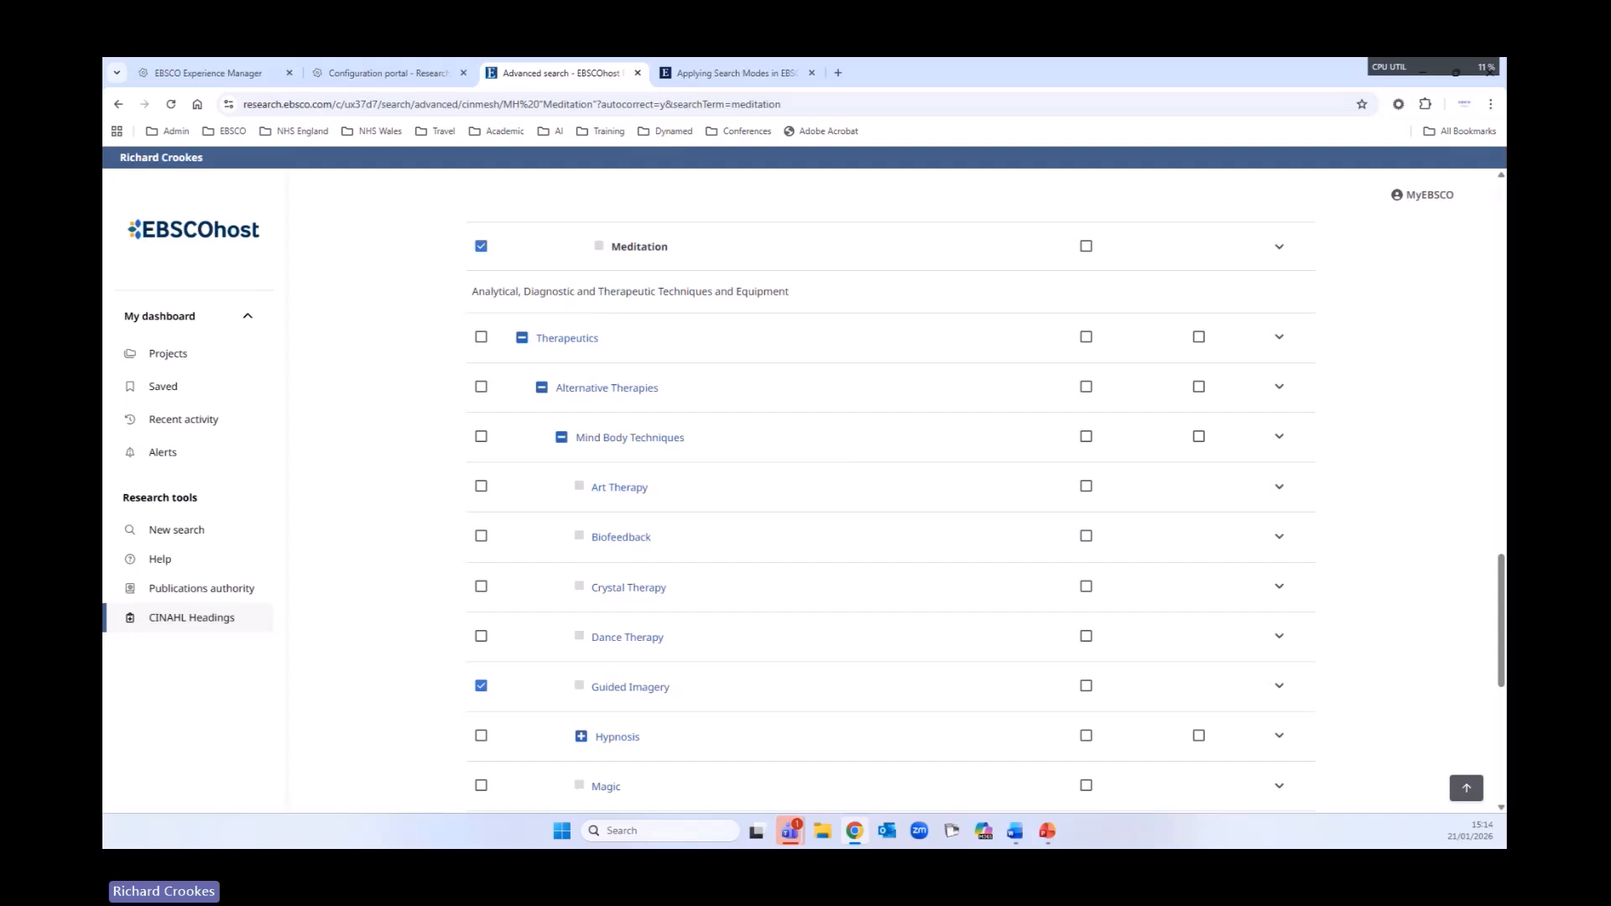
{"action": "left_click", "coordinate": [481, 438]}
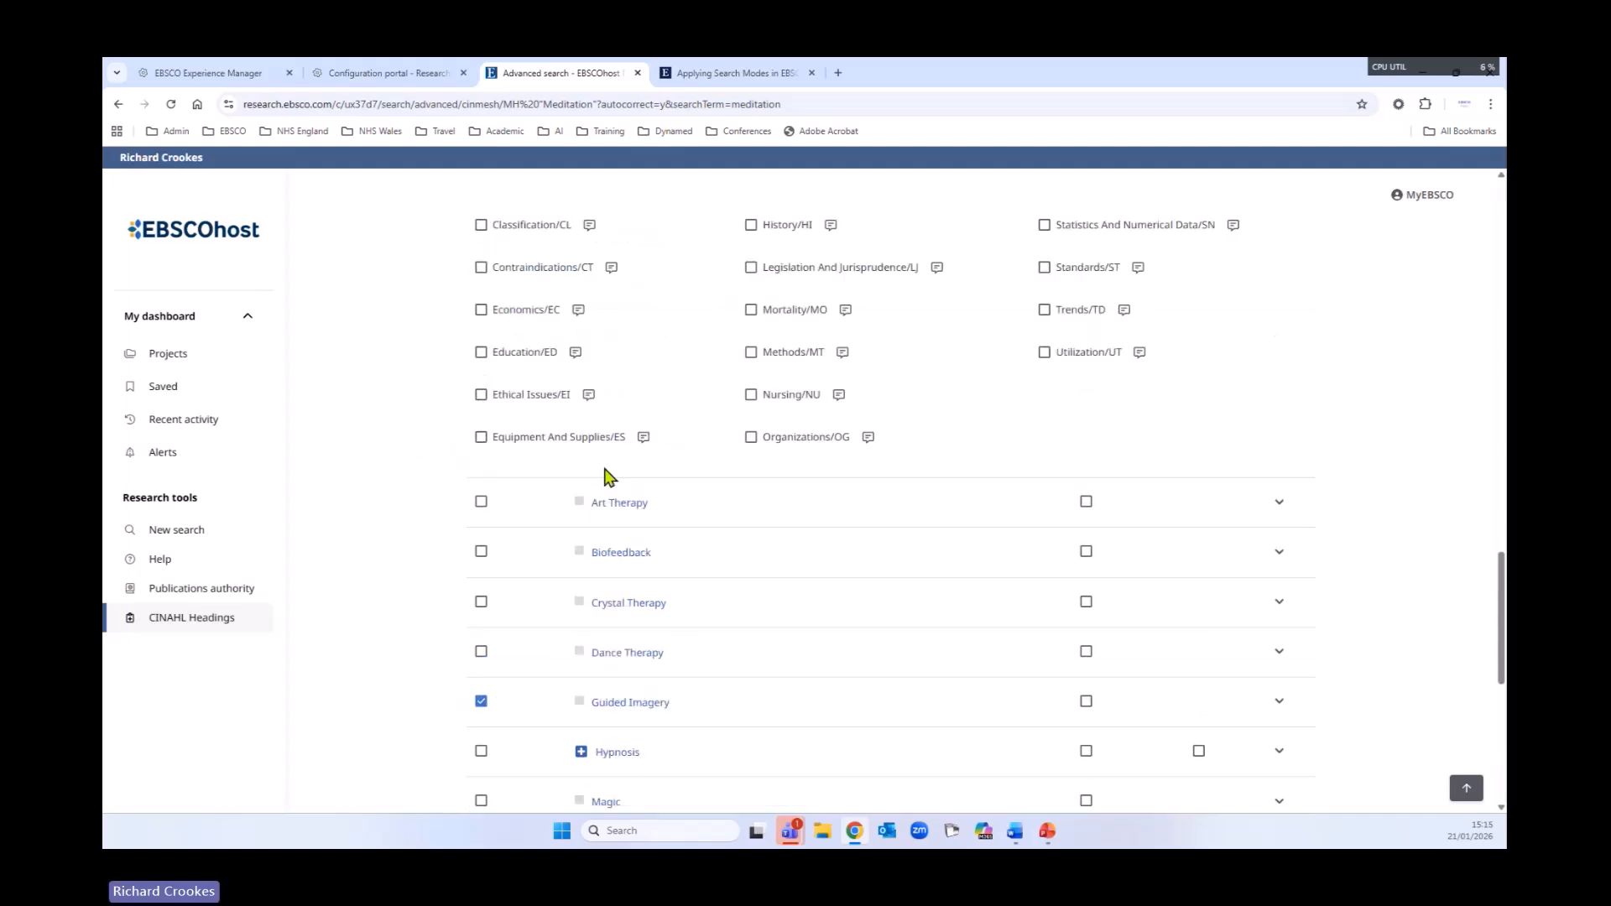
- Select the exploded Yoga heading under Mind Body Techniques and collapse its subheading details
{"action": "scroll", "coordinate": [812, 616], "scroll_direction": "down", "scroll_amount": 4}
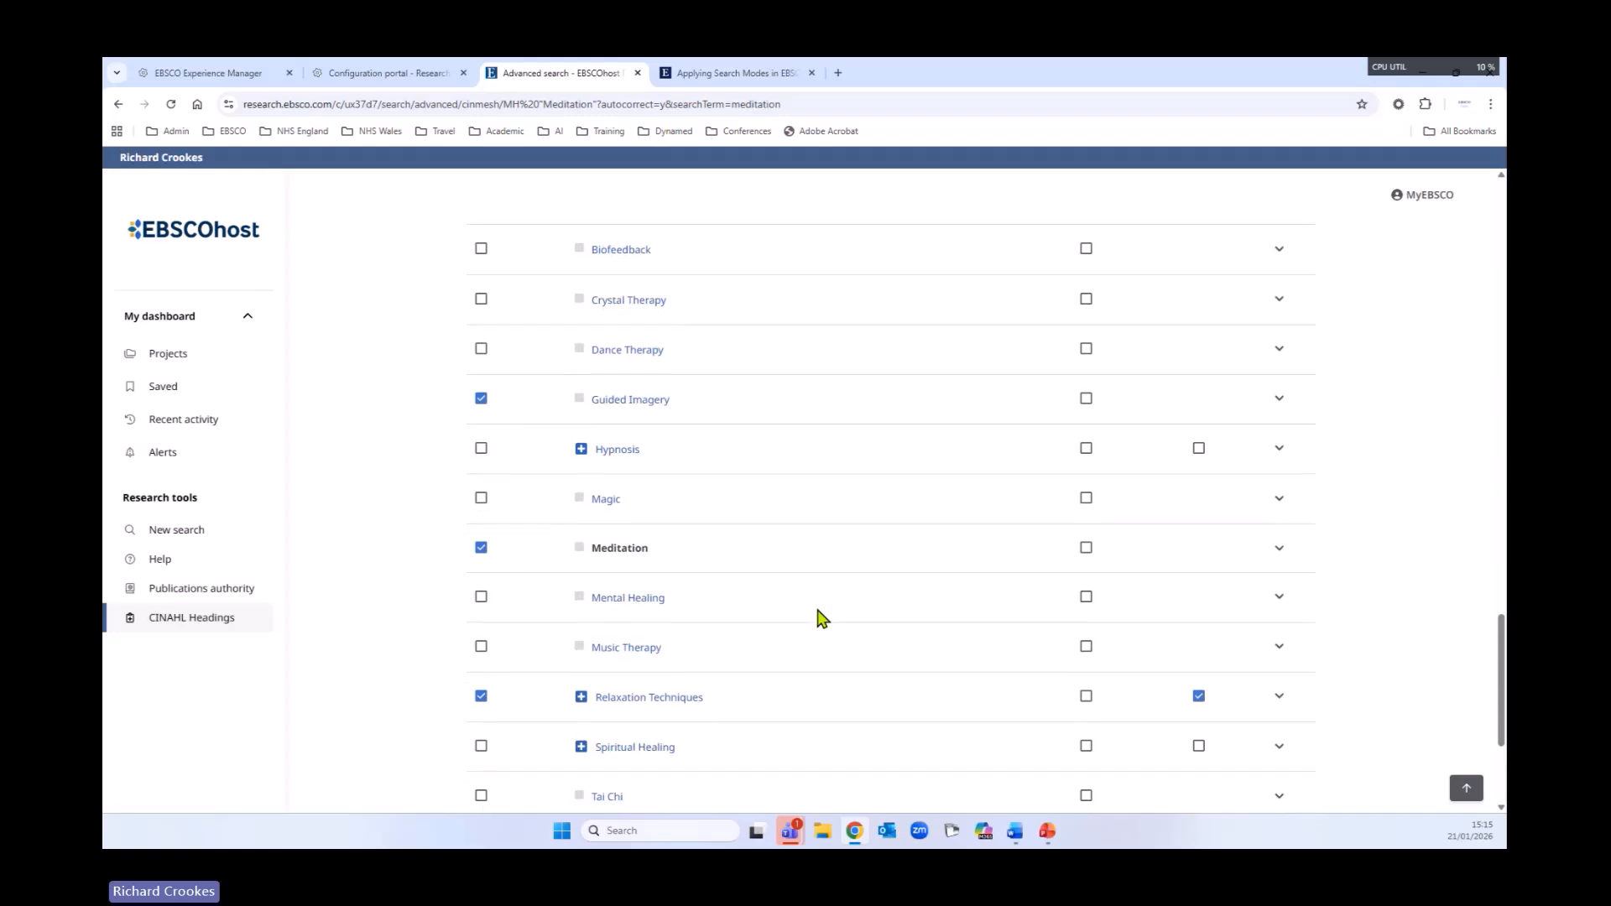
{"action": "scroll", "coordinate": [821, 618], "scroll_direction": "down", "scroll_amount": 3}
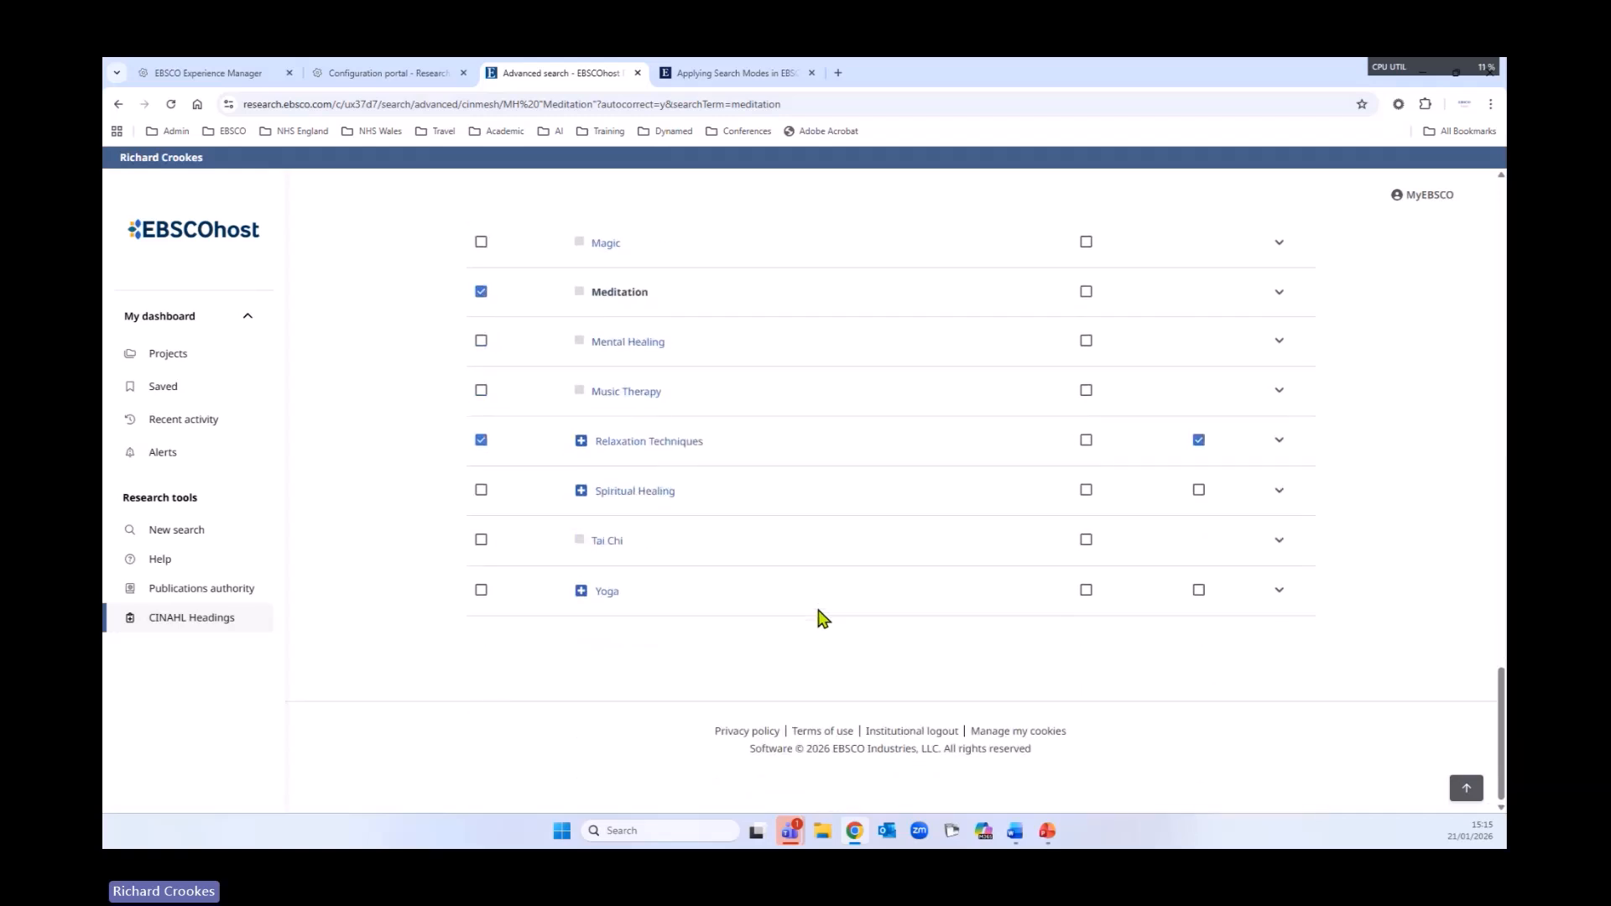
{"action": "left_click", "coordinate": [481, 590]}
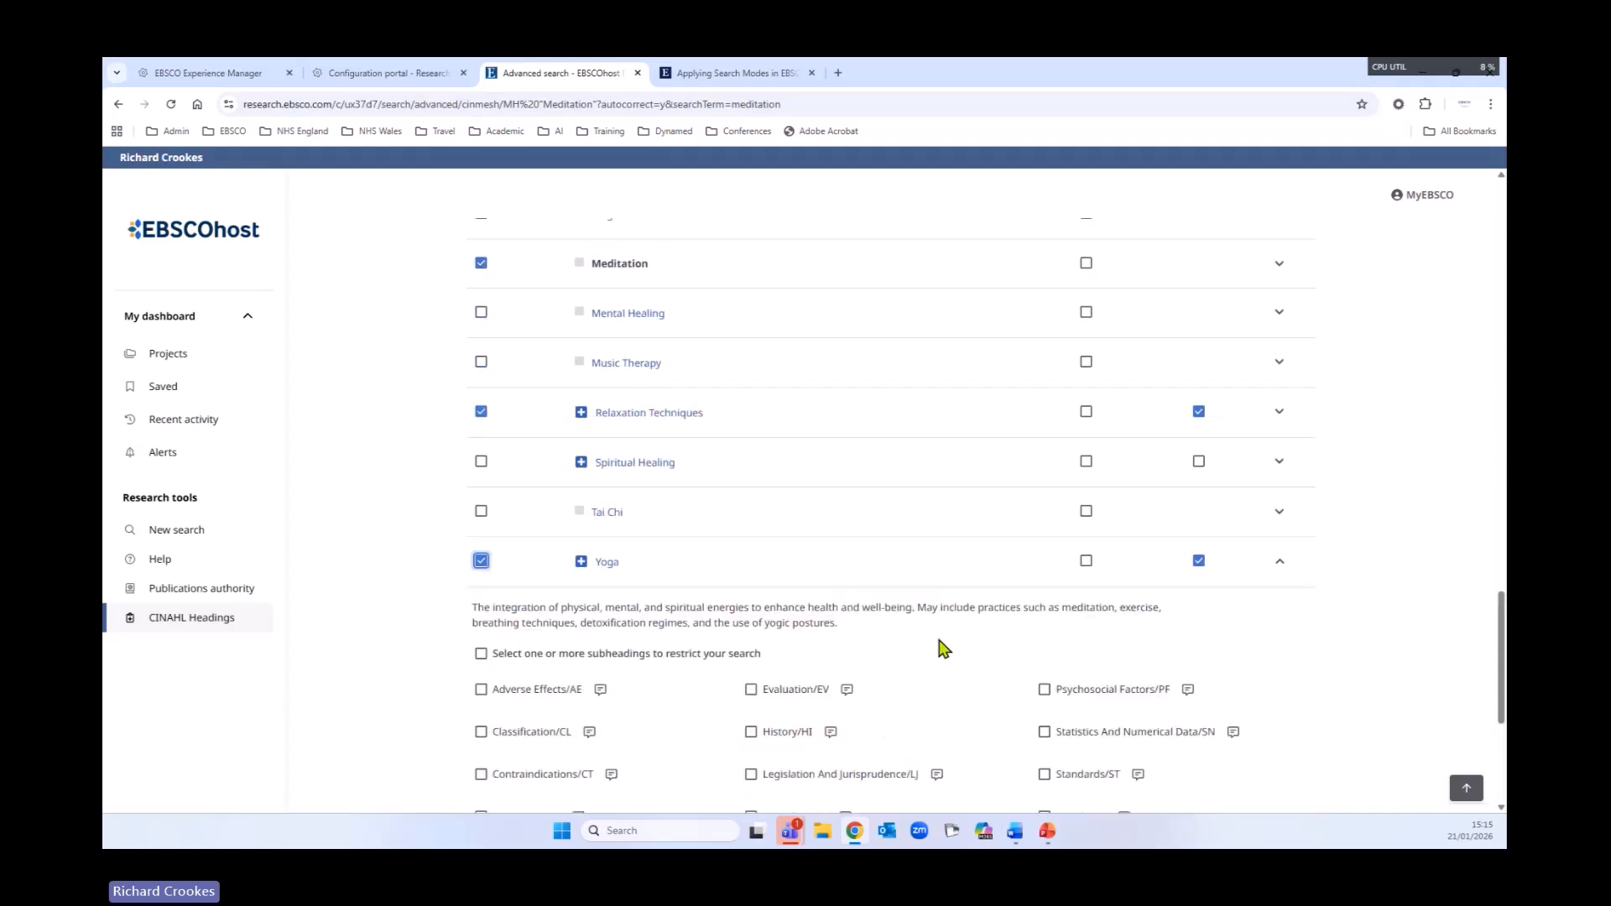
{"action": "scroll", "coordinate": [1259, 449], "scroll_direction": "down", "scroll_amount": 2}
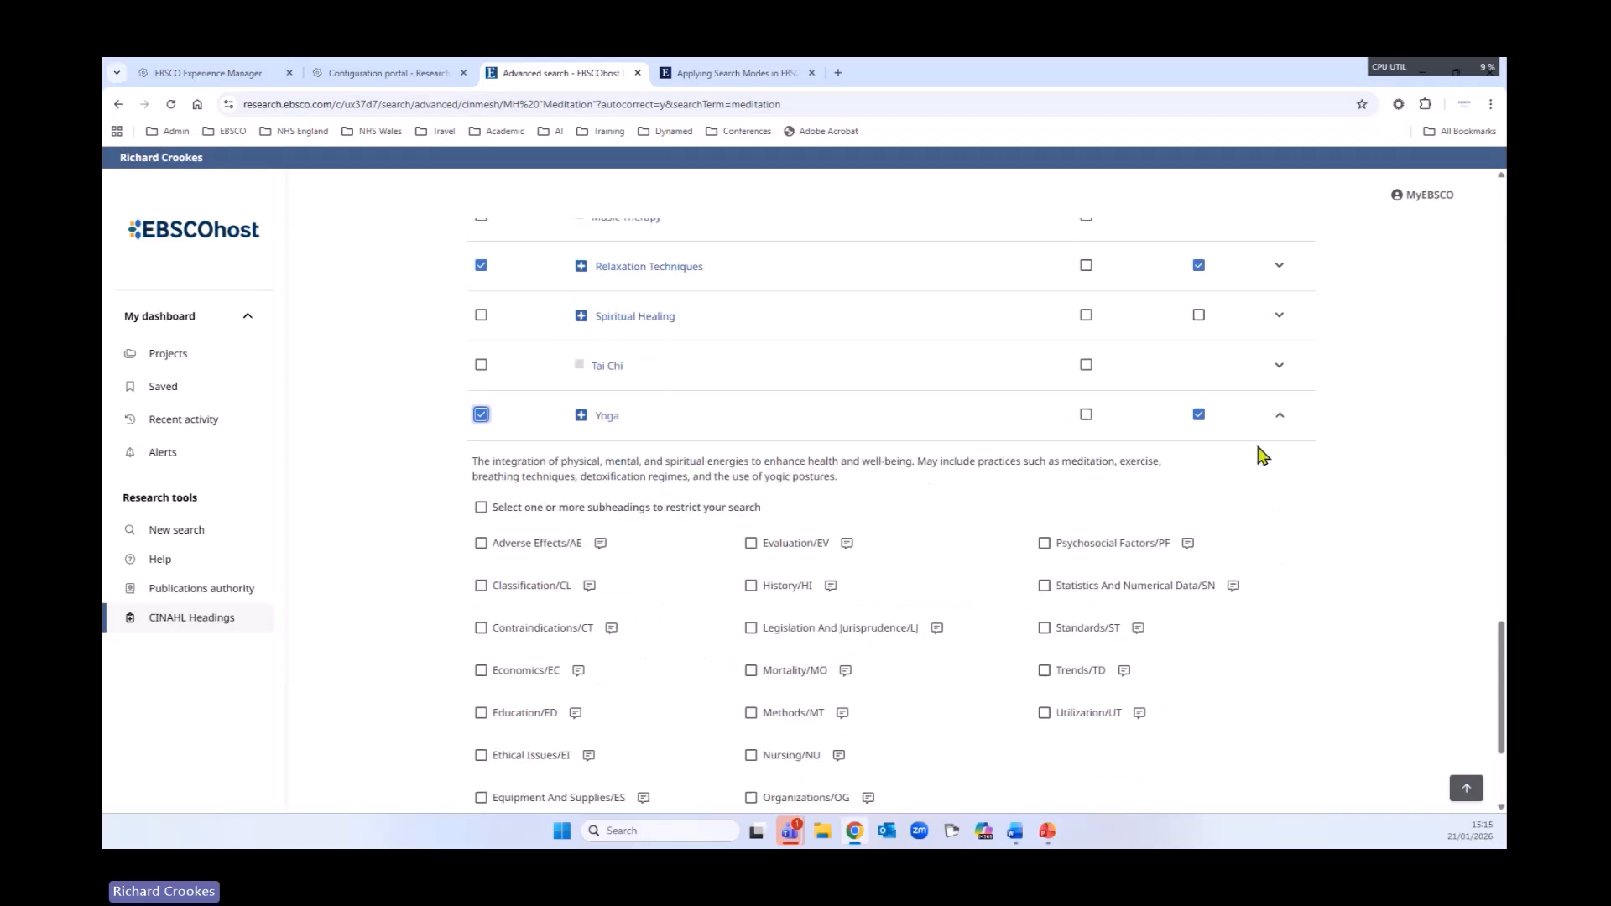
{"action": "left_click", "coordinate": [1281, 423]}
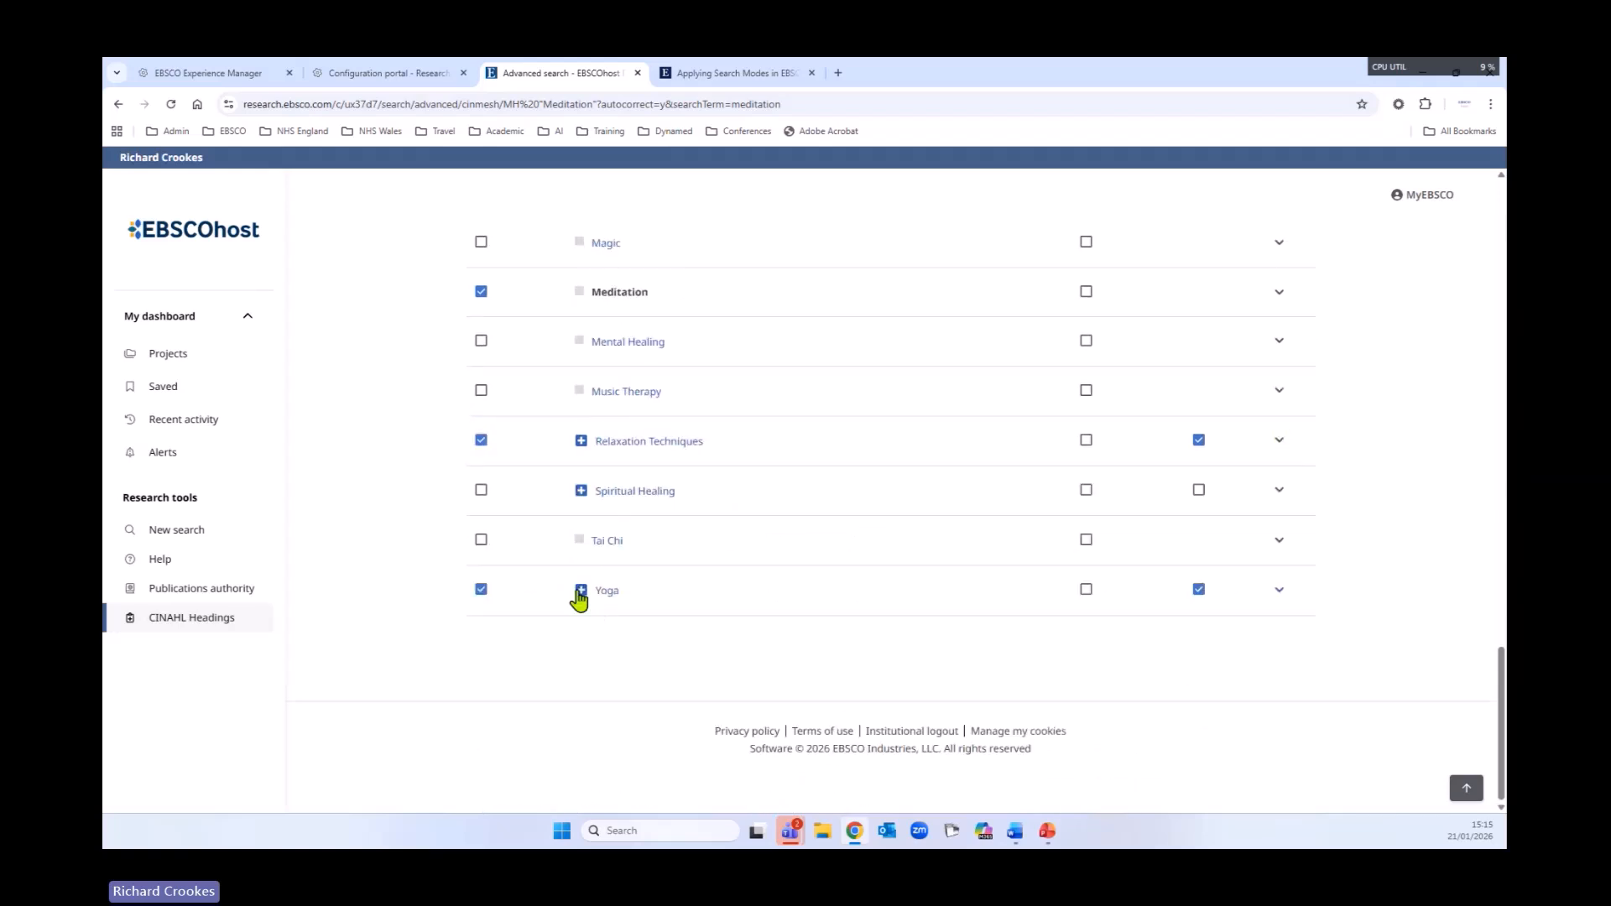
- Reopen the Yoga heading's details and try to expand its narrower terms in the tree
{"action": "left_click", "coordinate": [1277, 591]}
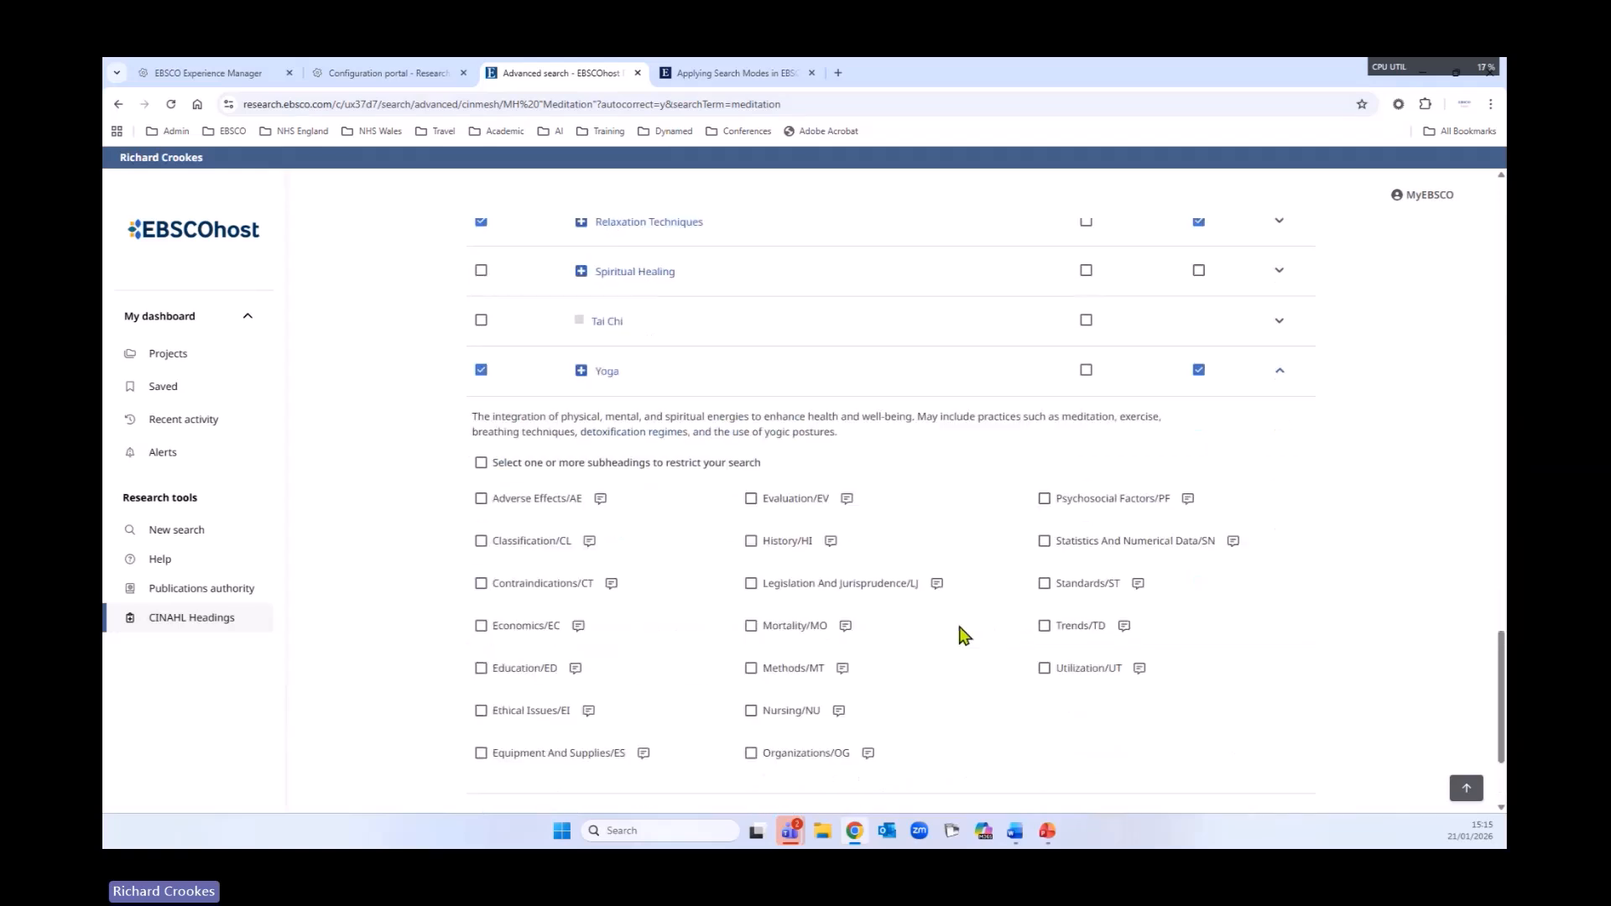
{"action": "scroll", "coordinate": [964, 636], "scroll_direction": "down", "scroll_amount": 5}
{"action": "scroll", "coordinate": [962, 625], "scroll_direction": "up", "scroll_amount": 3}
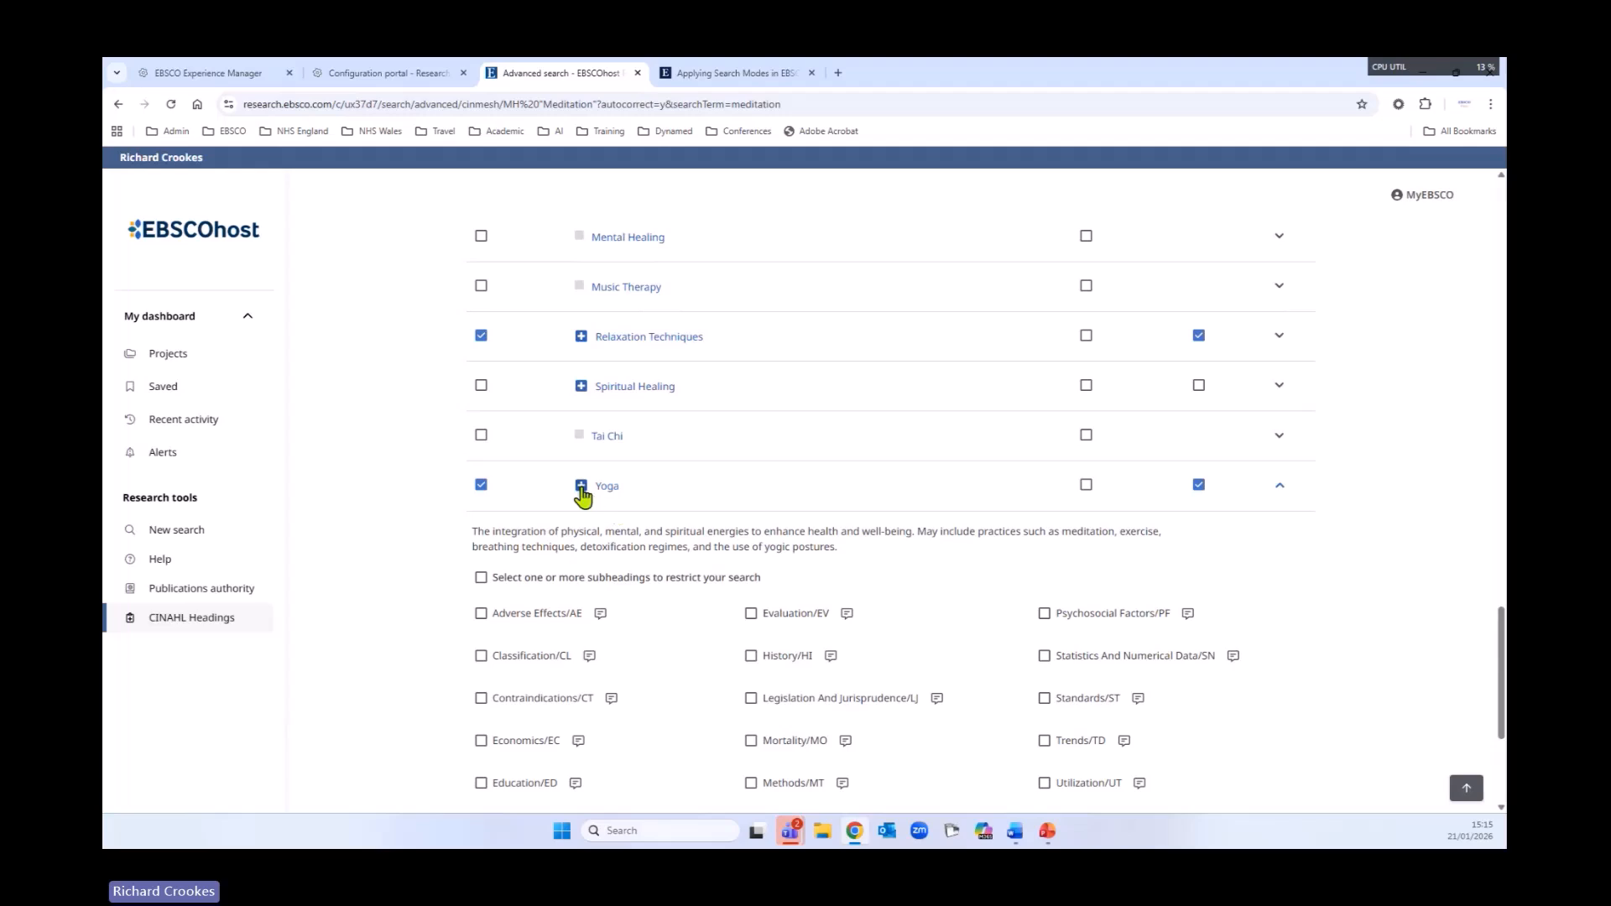
{"action": "left_click", "coordinate": [581, 486]}
{"action": "scroll", "coordinate": [1134, 641], "scroll_direction": "up", "scroll_amount": 3}
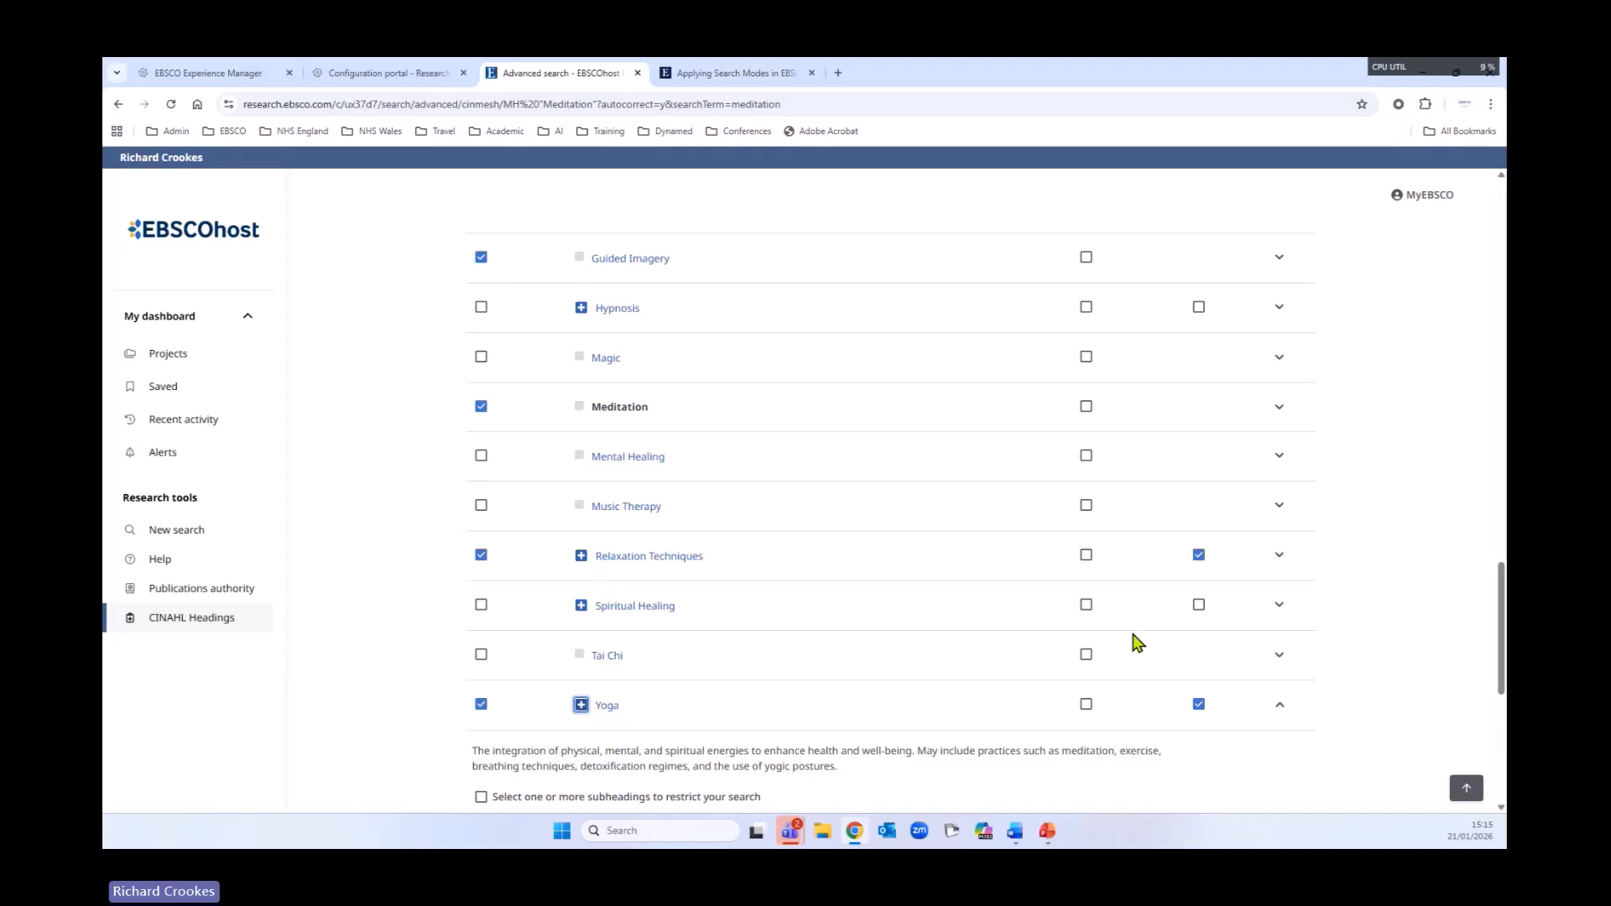
- Add the selected meditation-related CINAHL Headings to the search, joined with OR, and run the search
{"action": "scroll", "coordinate": [1134, 641], "scroll_direction": "up", "scroll_amount": 5}
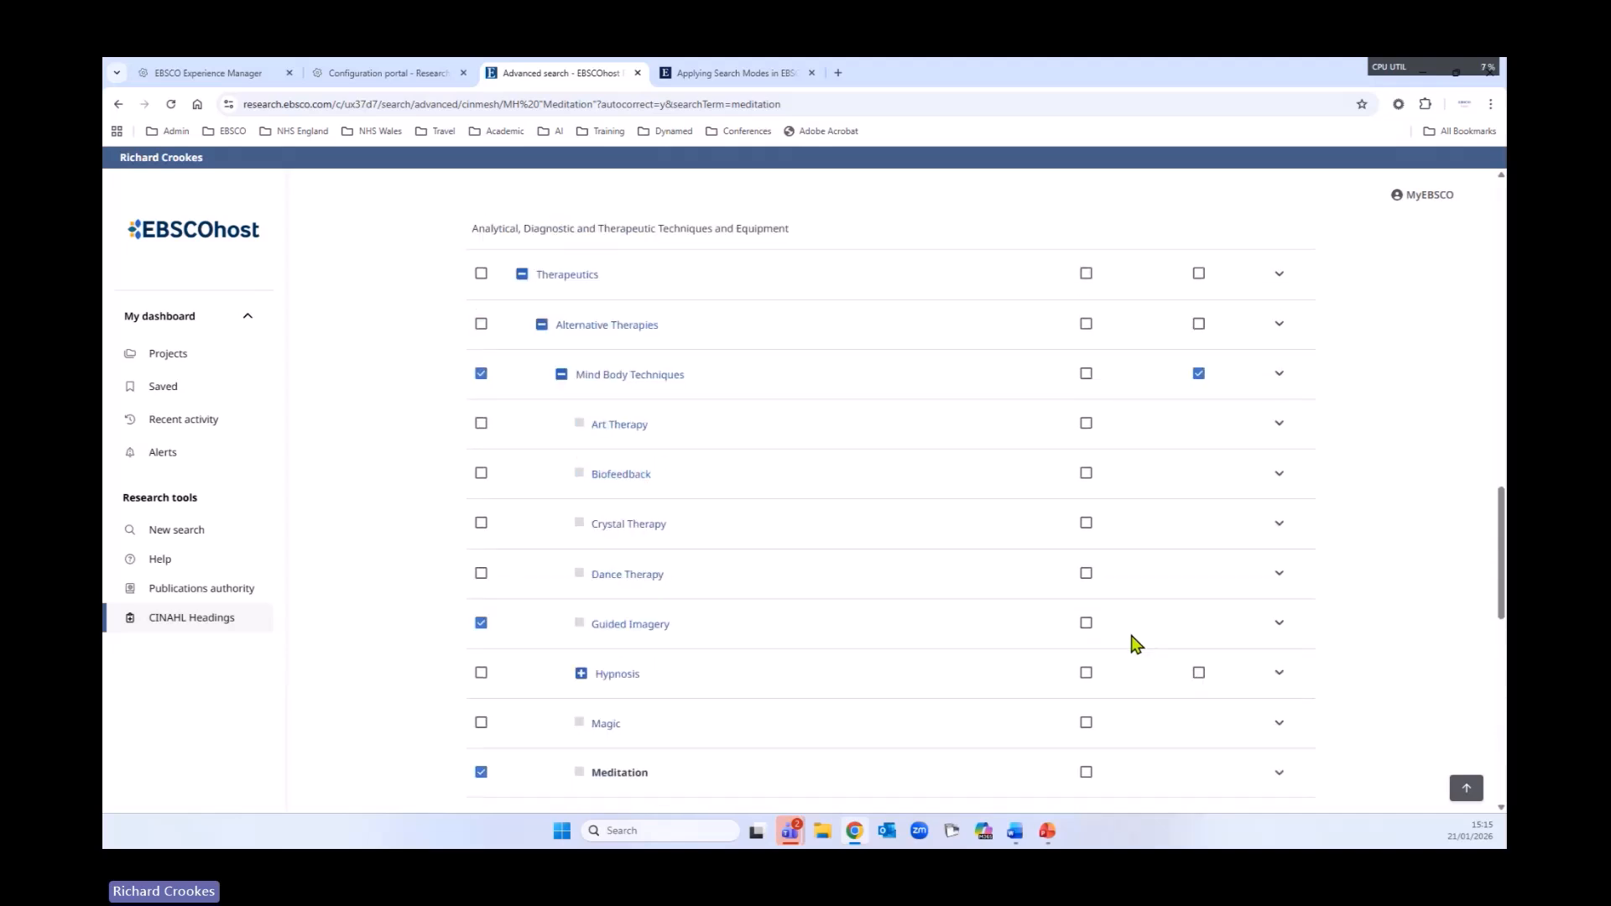
{"action": "scroll", "coordinate": [1134, 644], "scroll_direction": "up", "scroll_amount": 7}
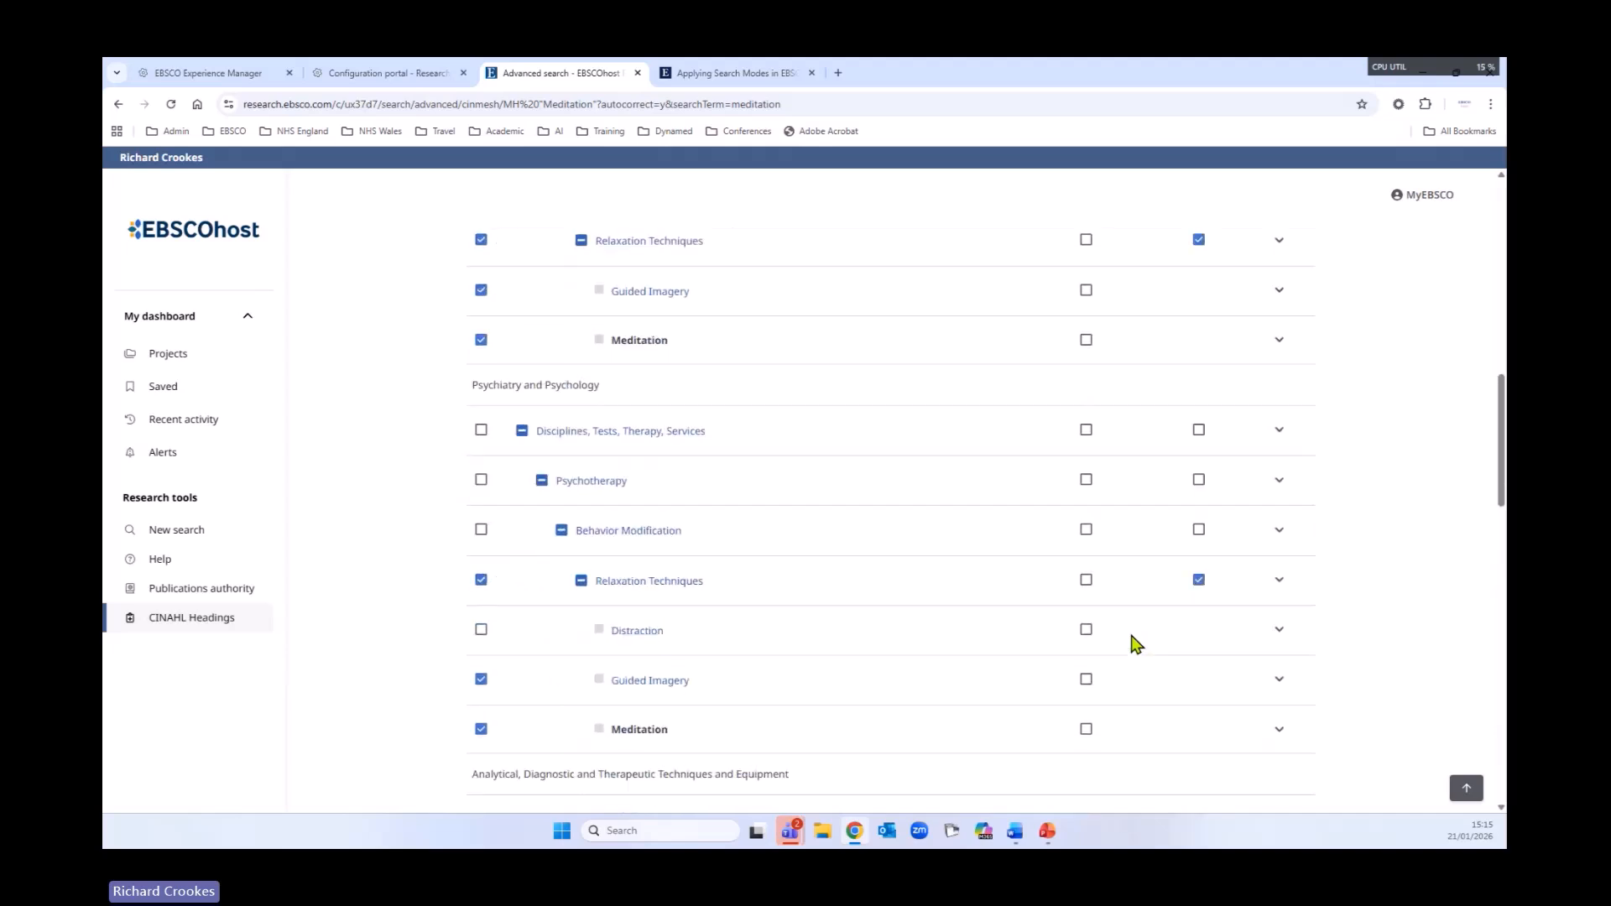
{"action": "scroll", "coordinate": [1134, 644], "scroll_direction": "up", "scroll_amount": 2}
{"action": "left_click", "coordinate": [1466, 788]}
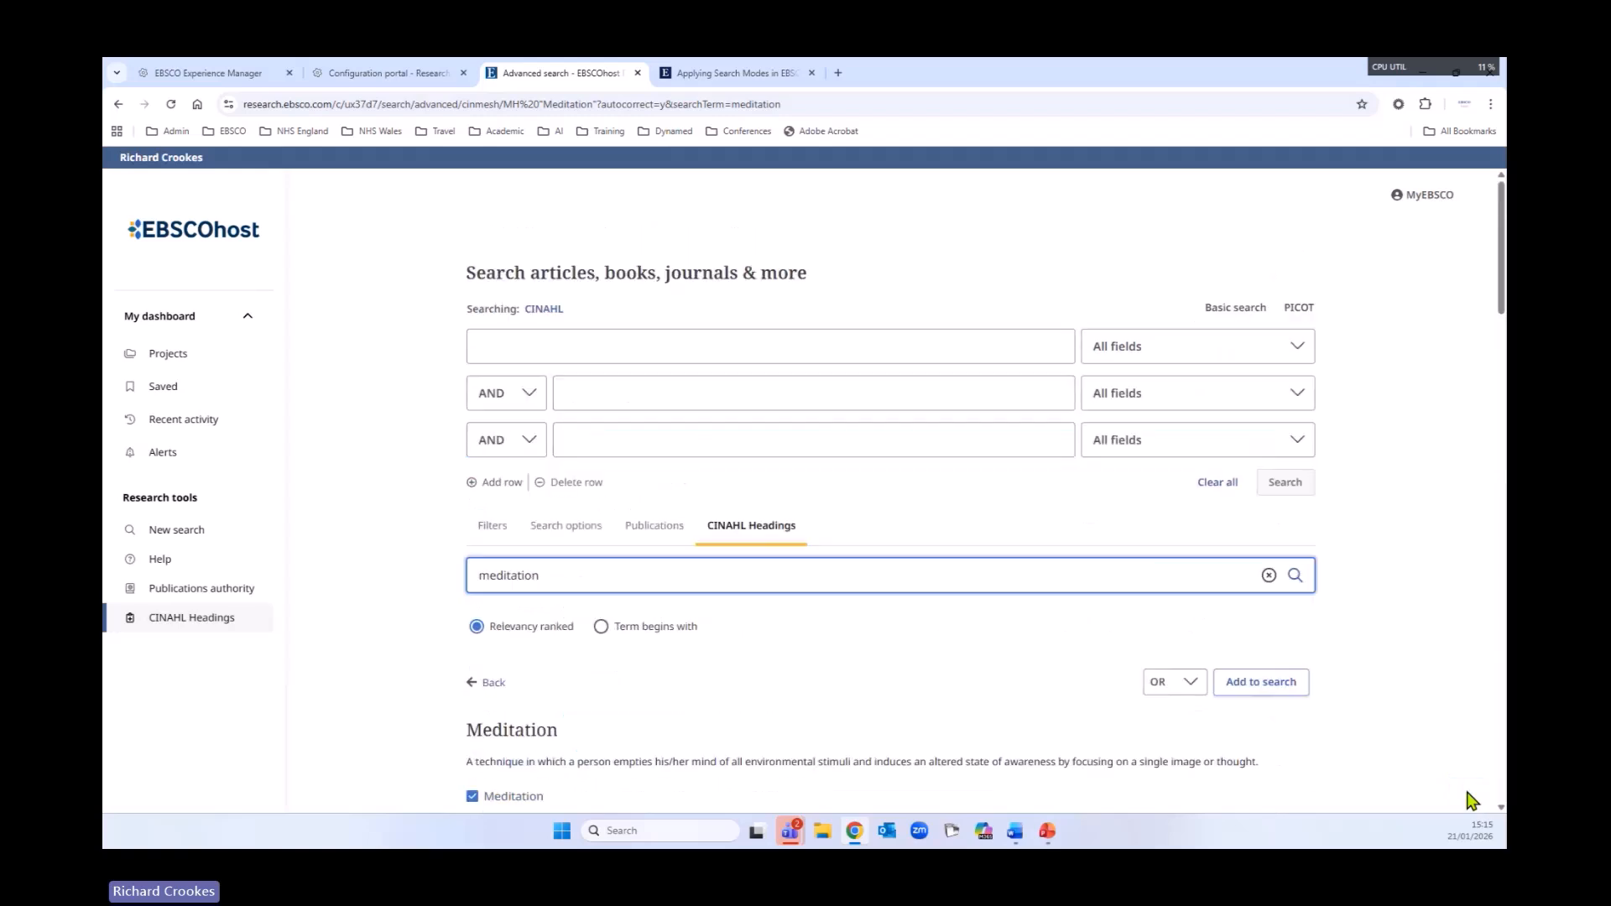
{"action": "left_click", "coordinate": [1264, 684]}
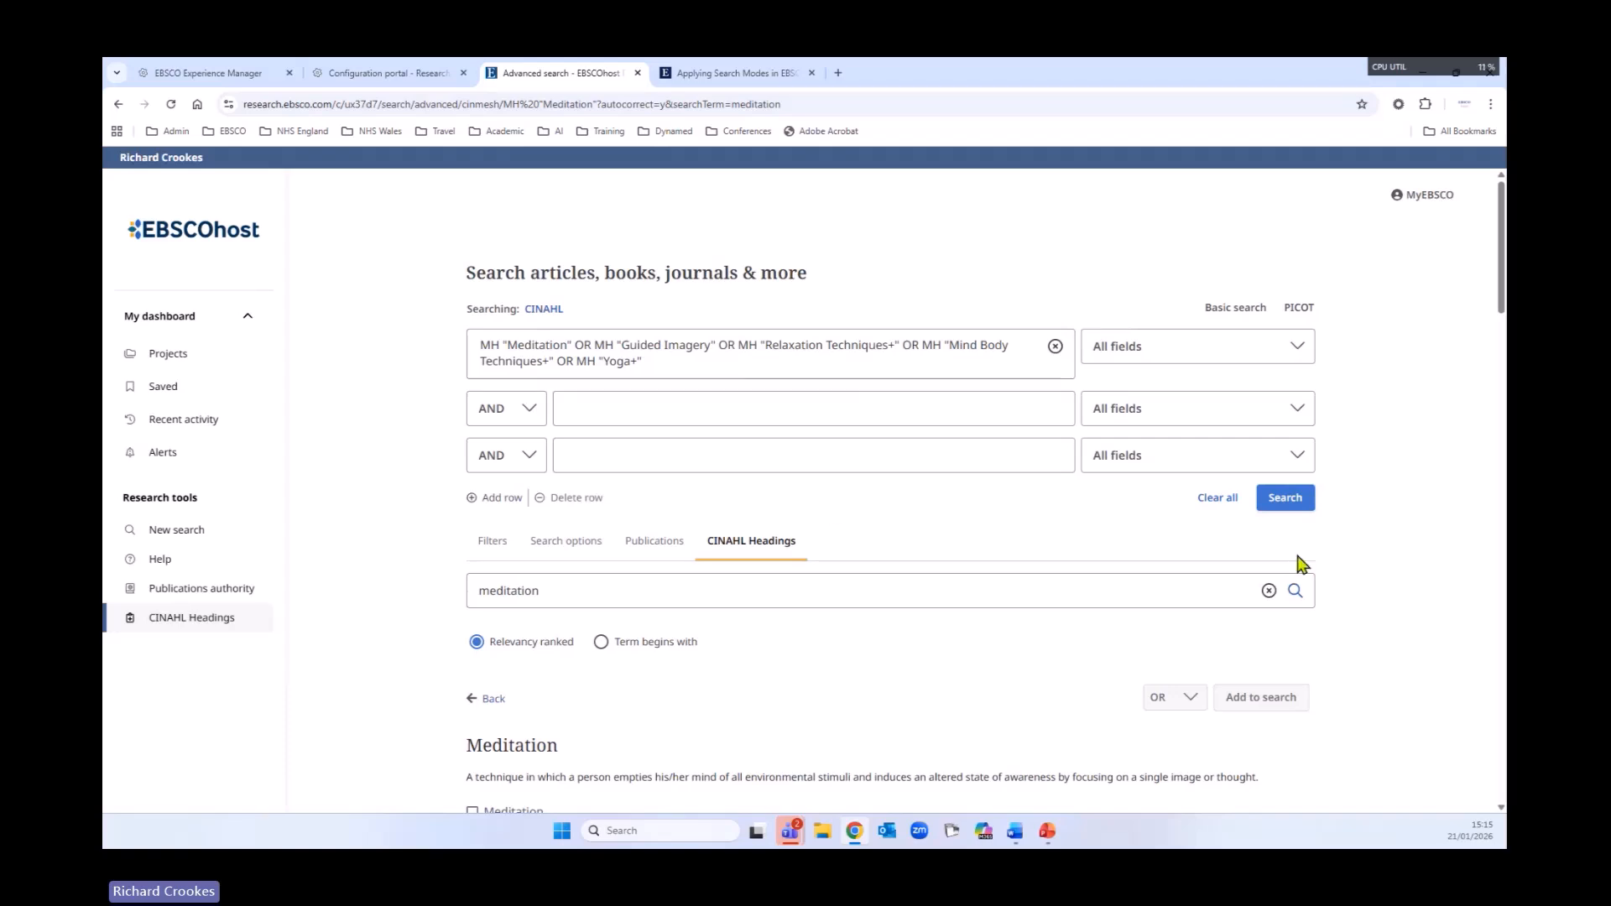
{"action": "left_click", "coordinate": [1285, 499]}
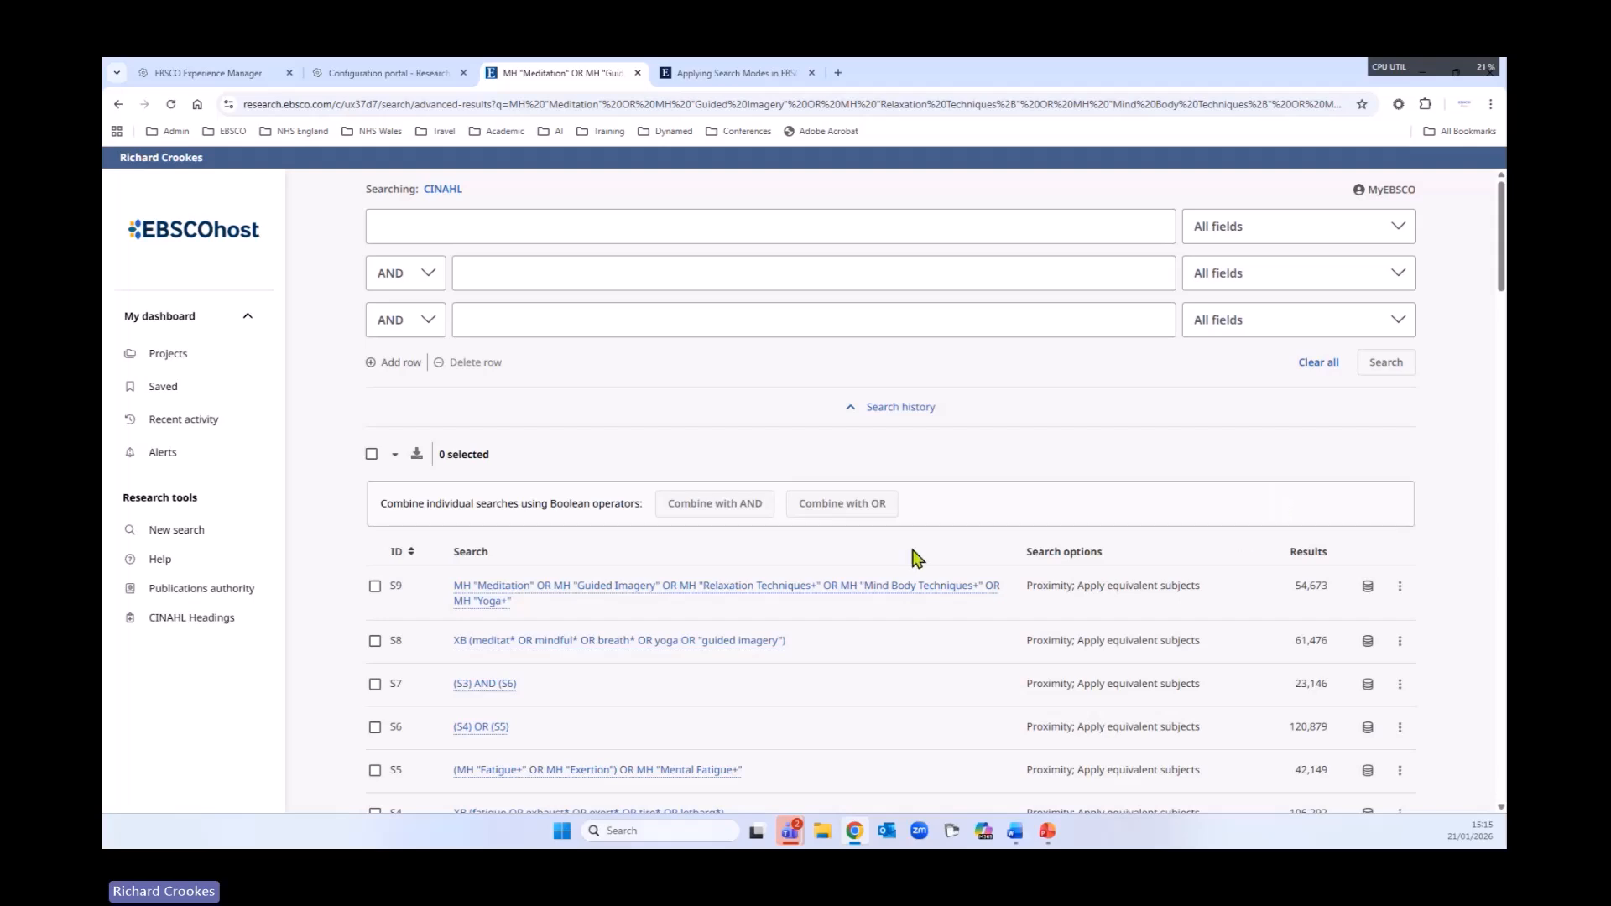
- Combine the meditation headings search S9 and keyword search S8 with OR, and run the combined search
{"action": "scroll", "coordinate": [917, 546], "scroll_direction": "down", "scroll_amount": 2}
{"action": "left_click", "coordinate": [376, 440]}
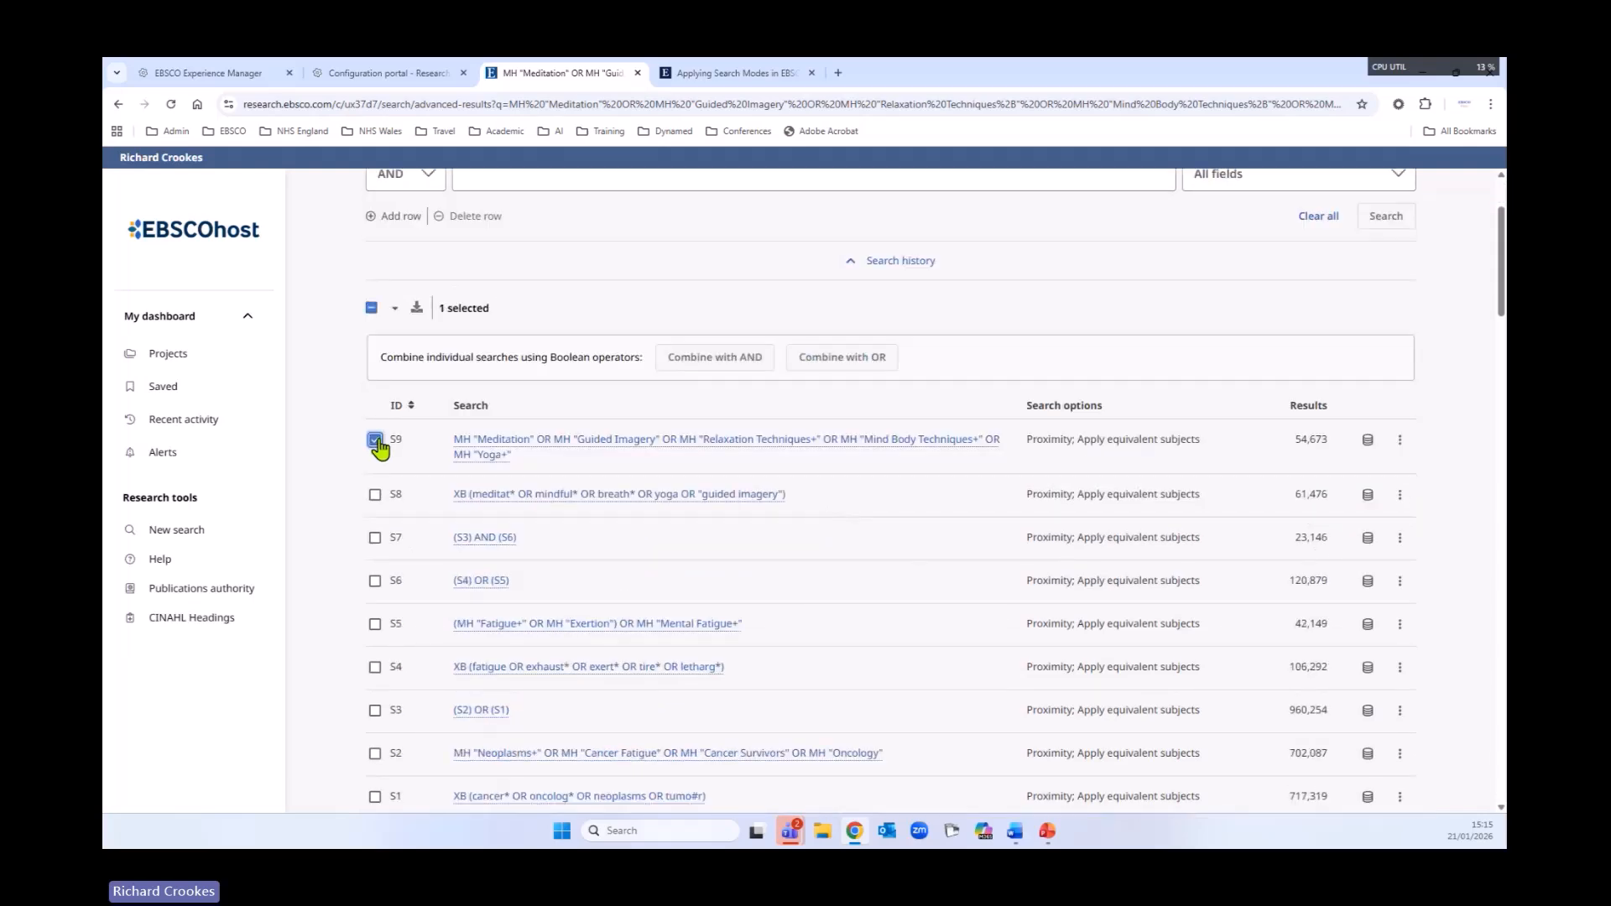
{"action": "left_click", "coordinate": [375, 494]}
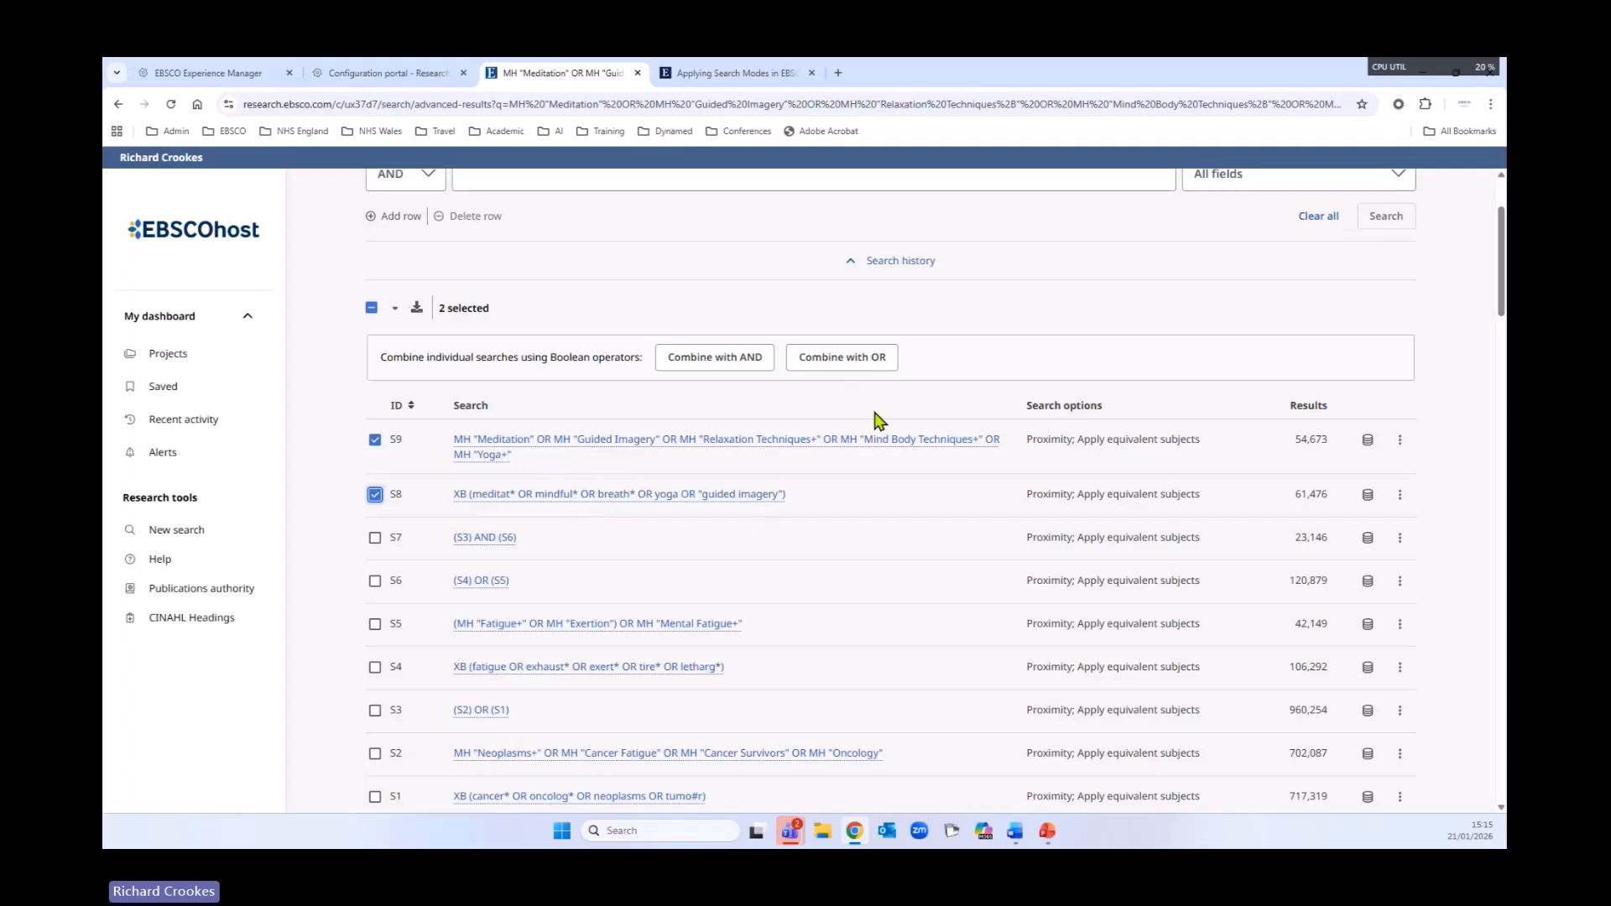
{"action": "left_click", "coordinate": [829, 366]}
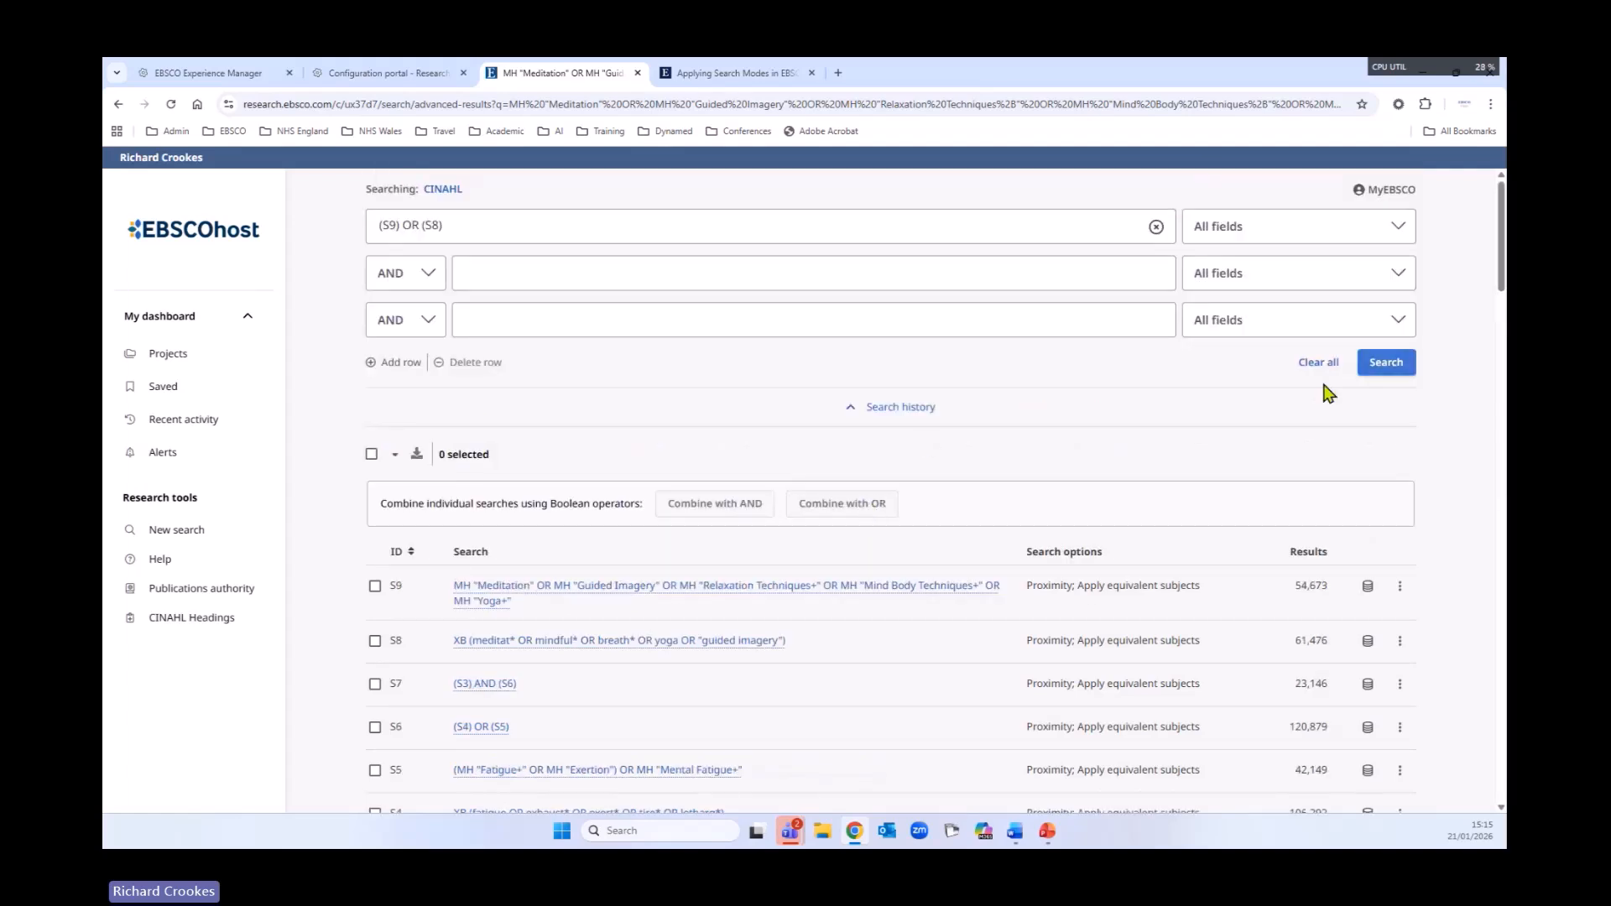
{"action": "left_click", "coordinate": [1385, 365]}
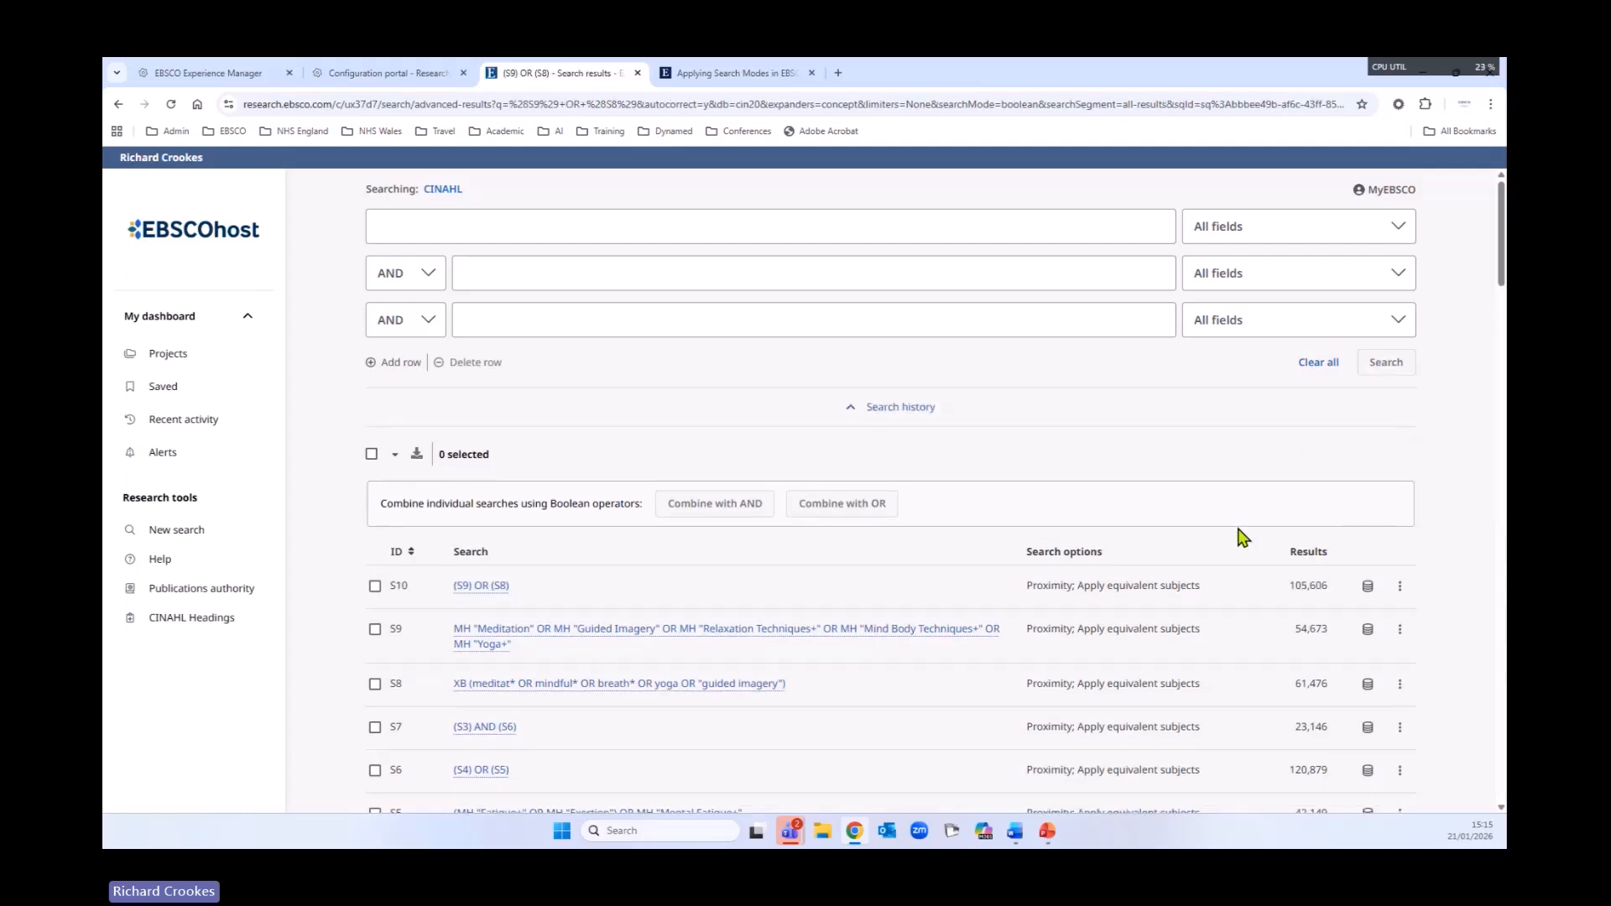
{"action": "scroll", "coordinate": [1220, 545], "scroll_direction": "down", "scroll_amount": 1}
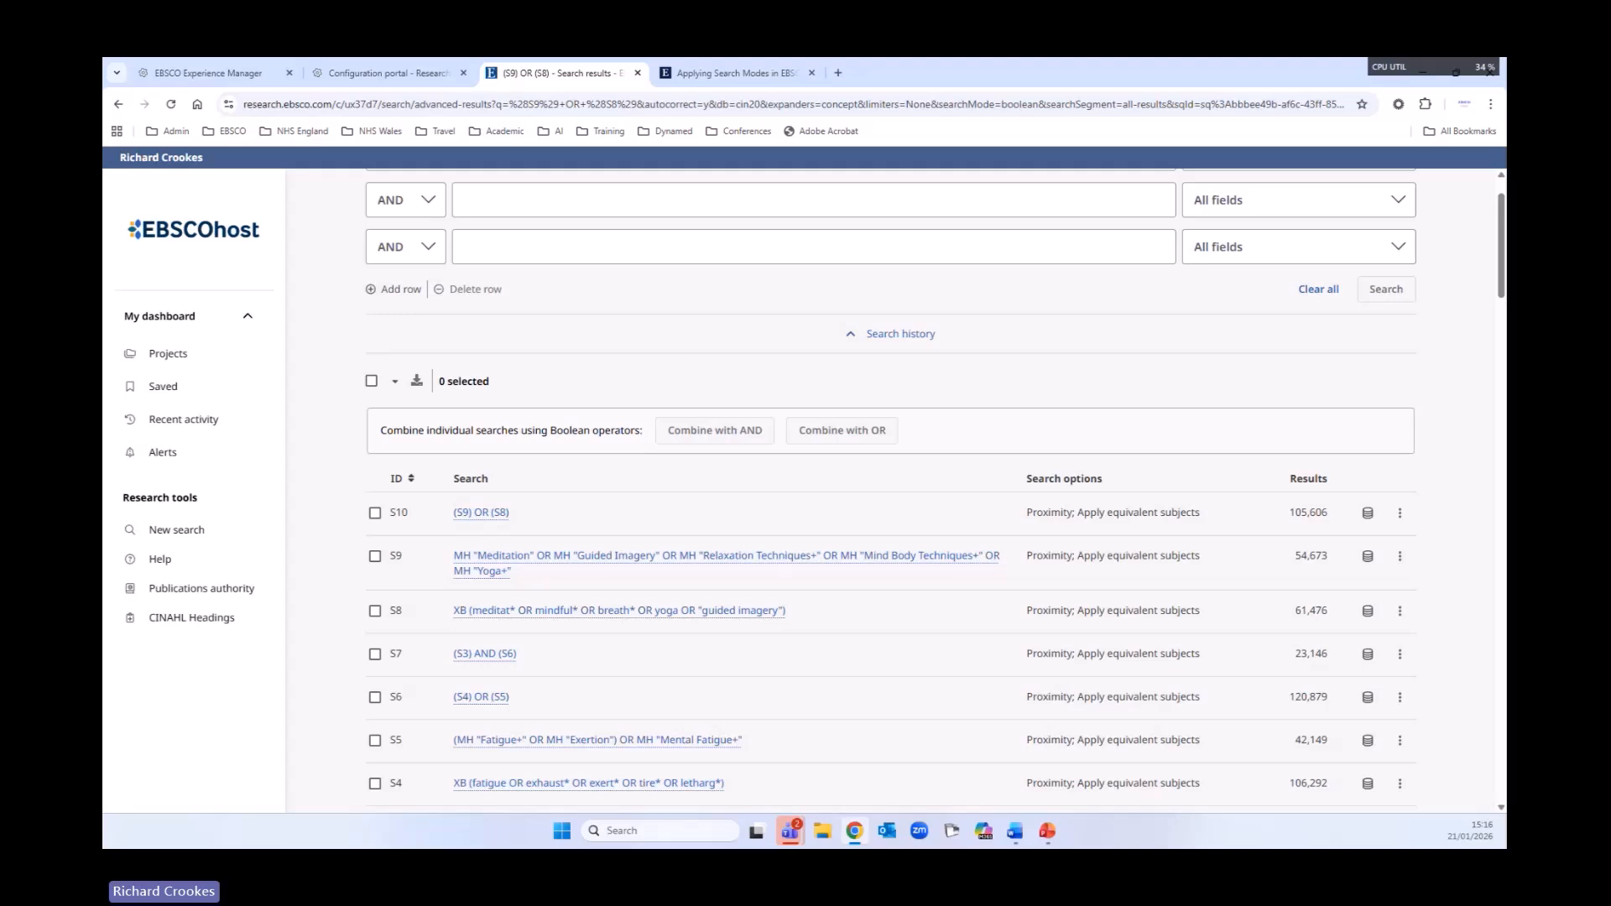
- Enter the keyword query "quality n1 life OR QOL OR wellbeing OR being n1 well OR living n1 quality" in the first search row
{"action": "scroll", "coordinate": [705, 309], "scroll_direction": "up", "scroll_amount": 1}
{"action": "left_click", "coordinate": [646, 228]}
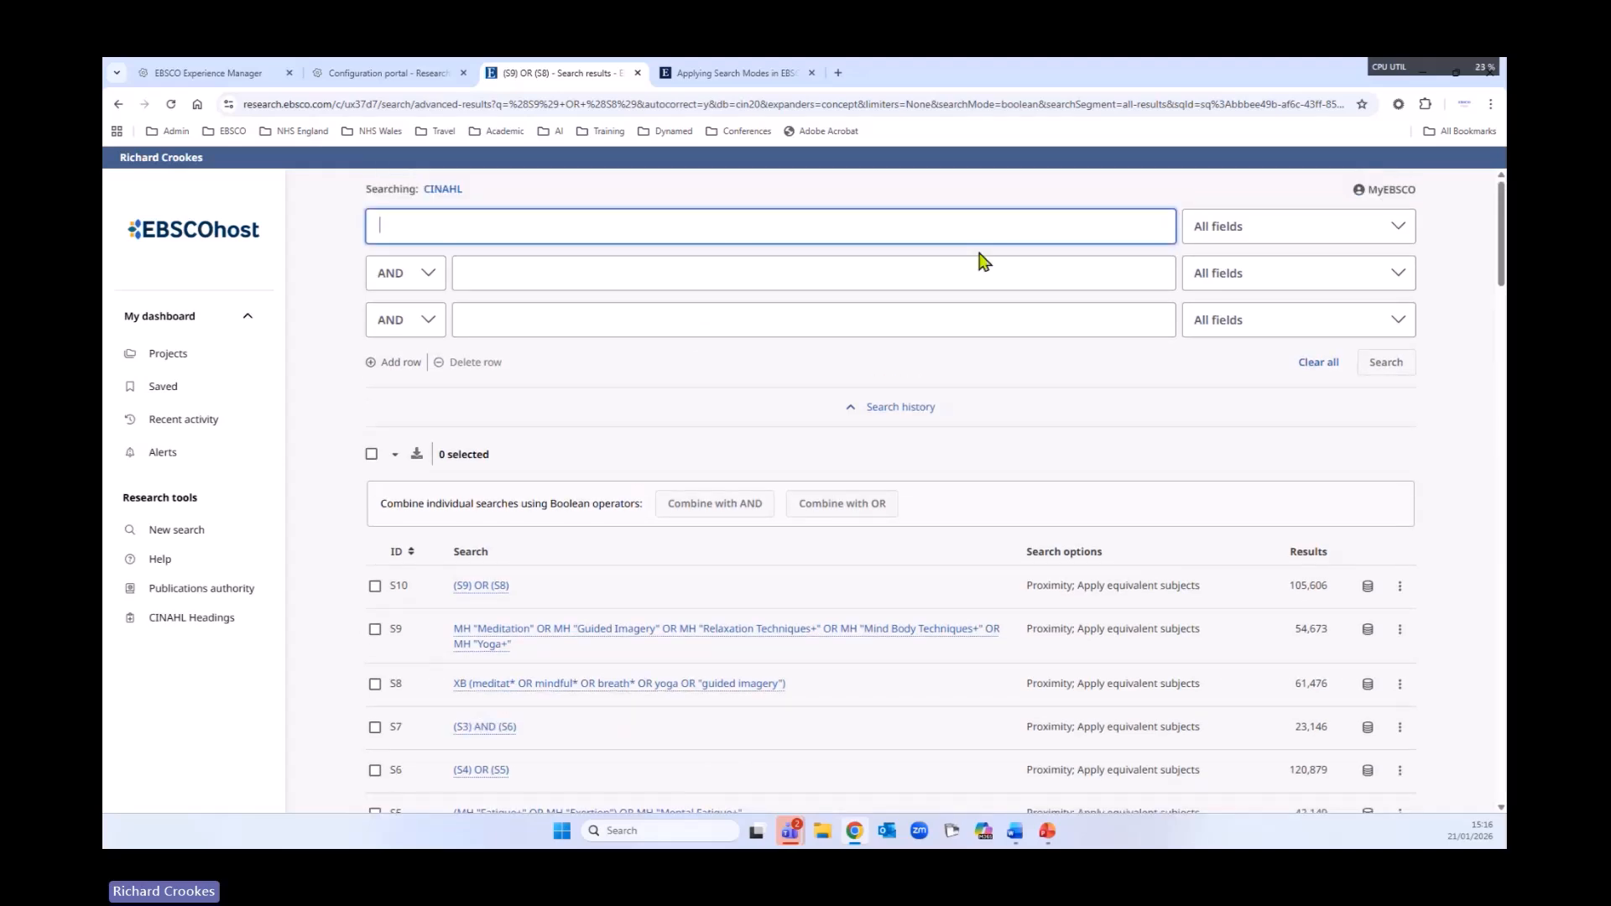
{"action": "type", "text": "qual"}
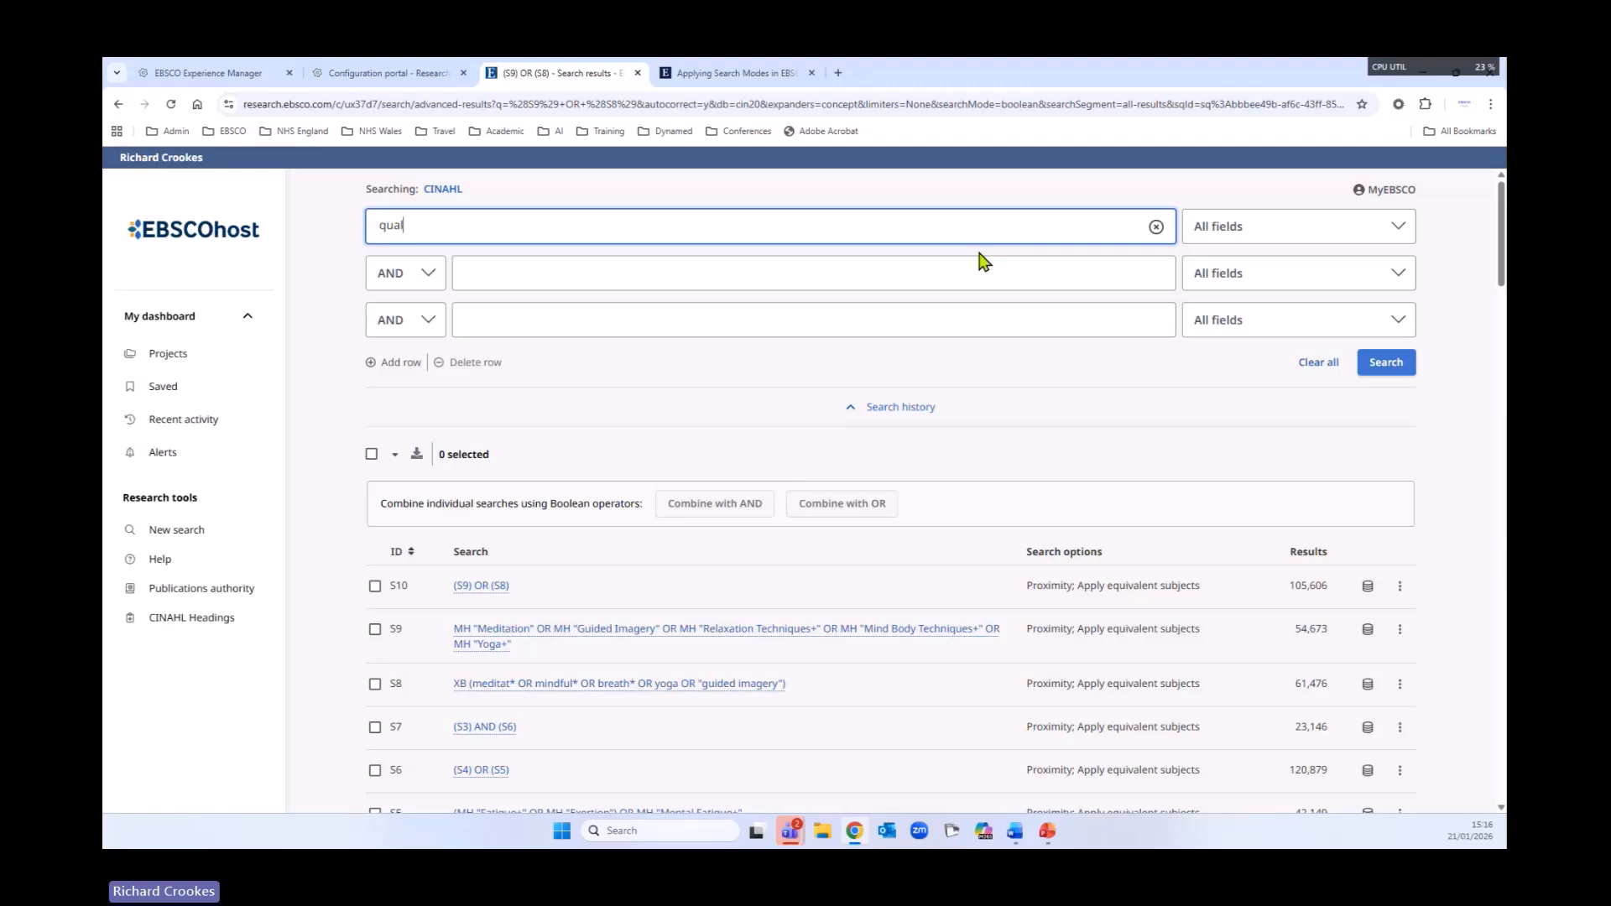
{"action": "type", "text": "ity n21life OR QOL OR wellbeing OR "}
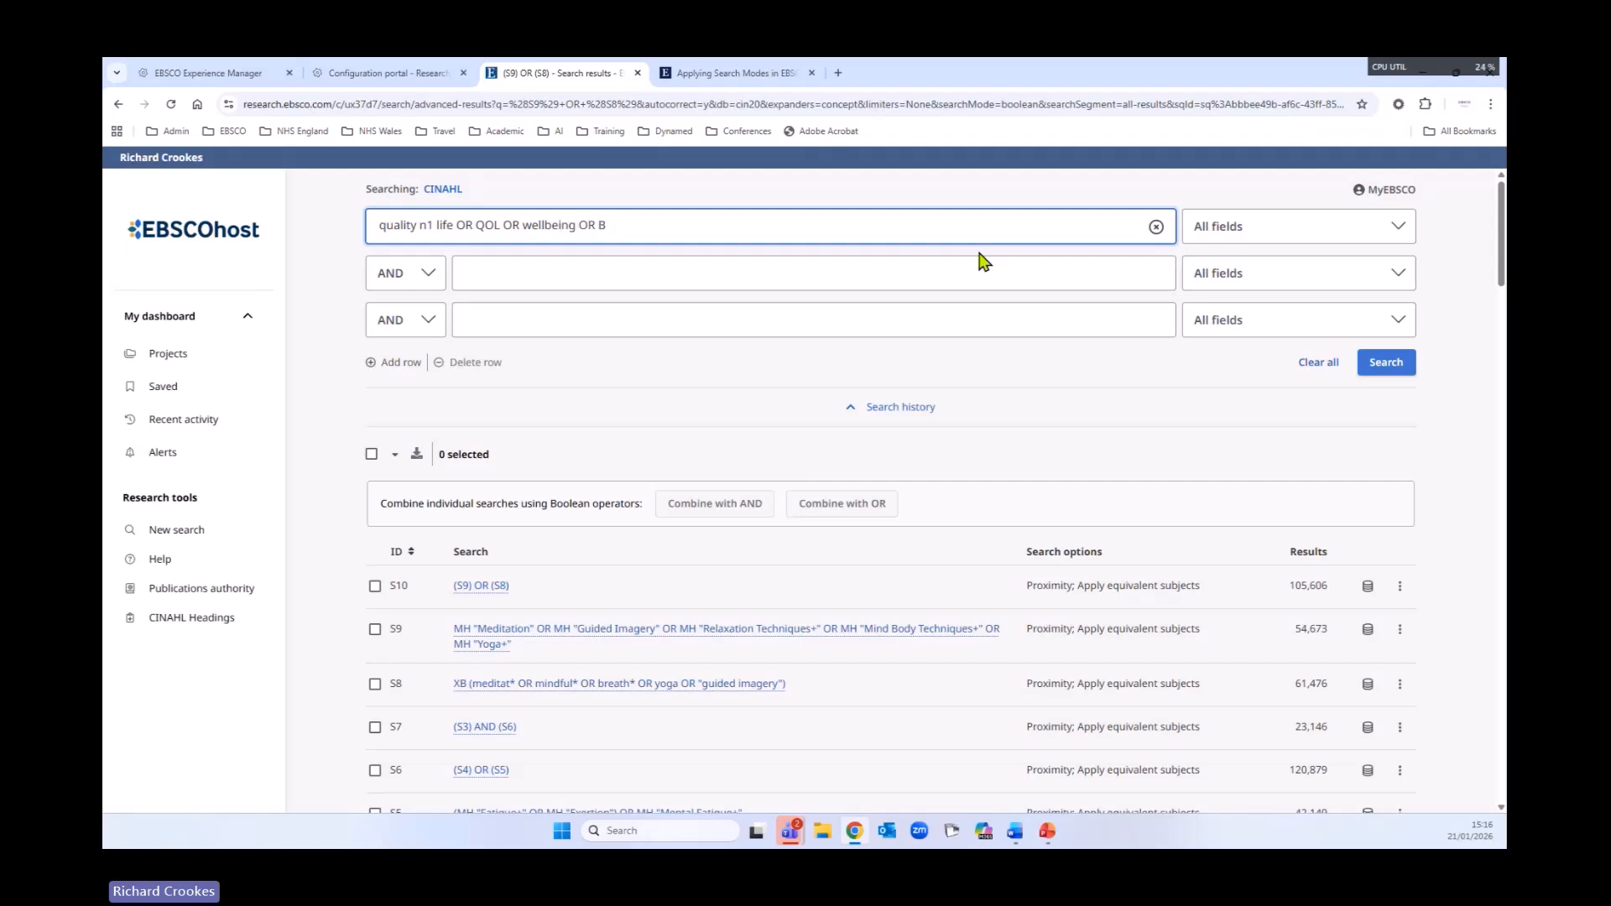
{"action": "type", "text": "being n"}
{"action": "key", "text": "BackSpace"}
{"action": "key", "text": "BackSpace"}
{"action": "type", "text": "living n1 quality"}
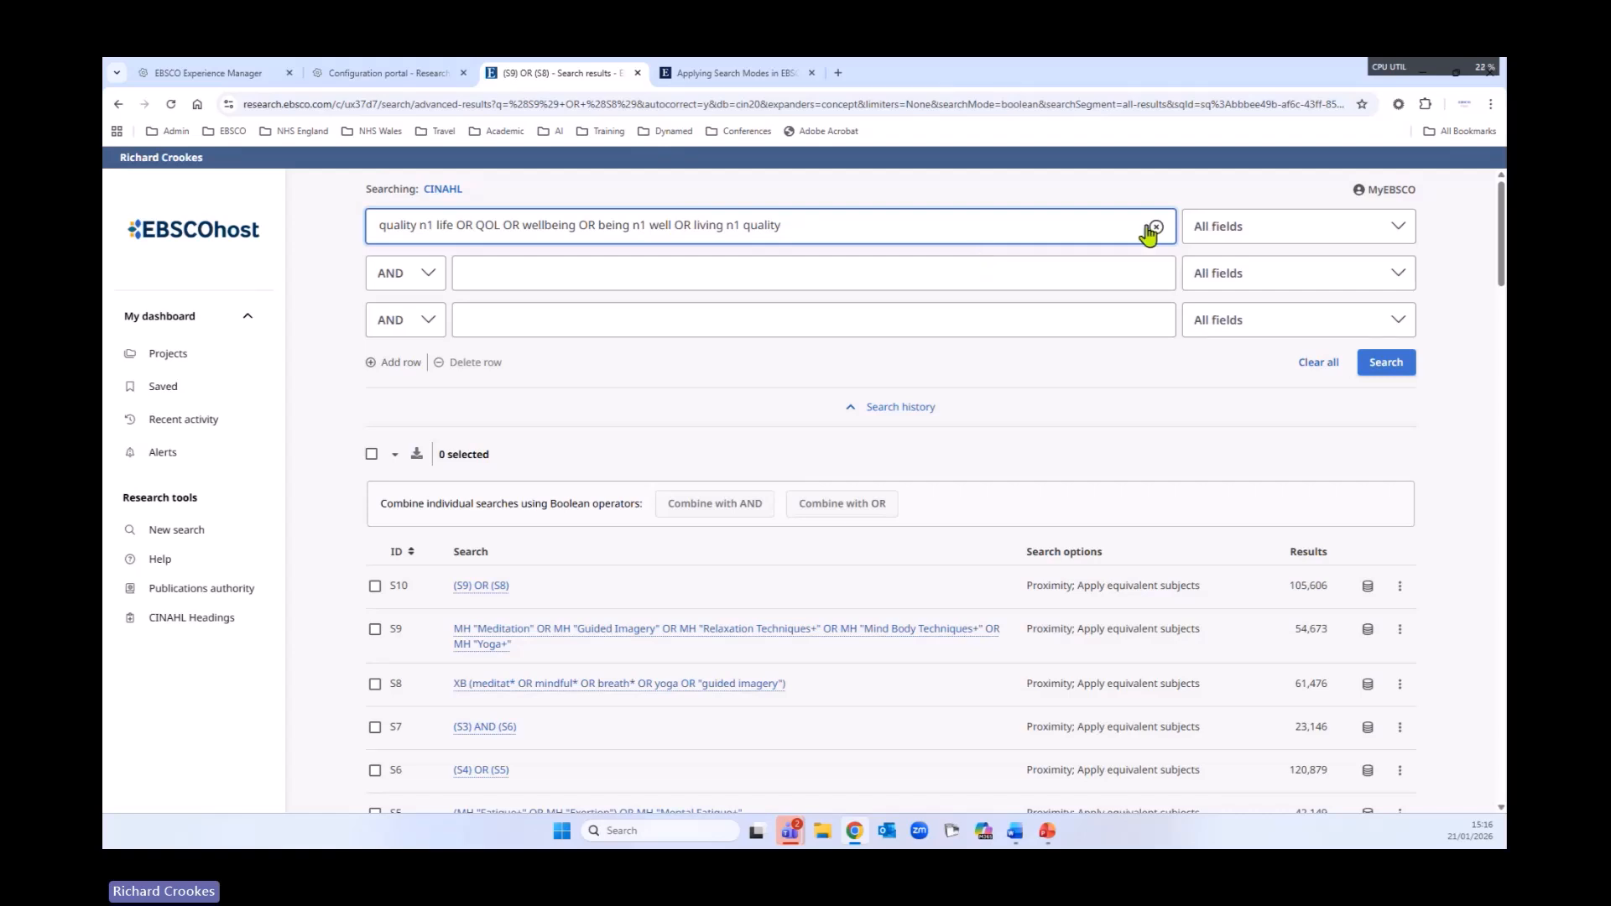
- Limit the quality-of-life keyword query to the Title or Abstract - XB field and run the search
{"action": "left_click", "coordinate": [1255, 237]}
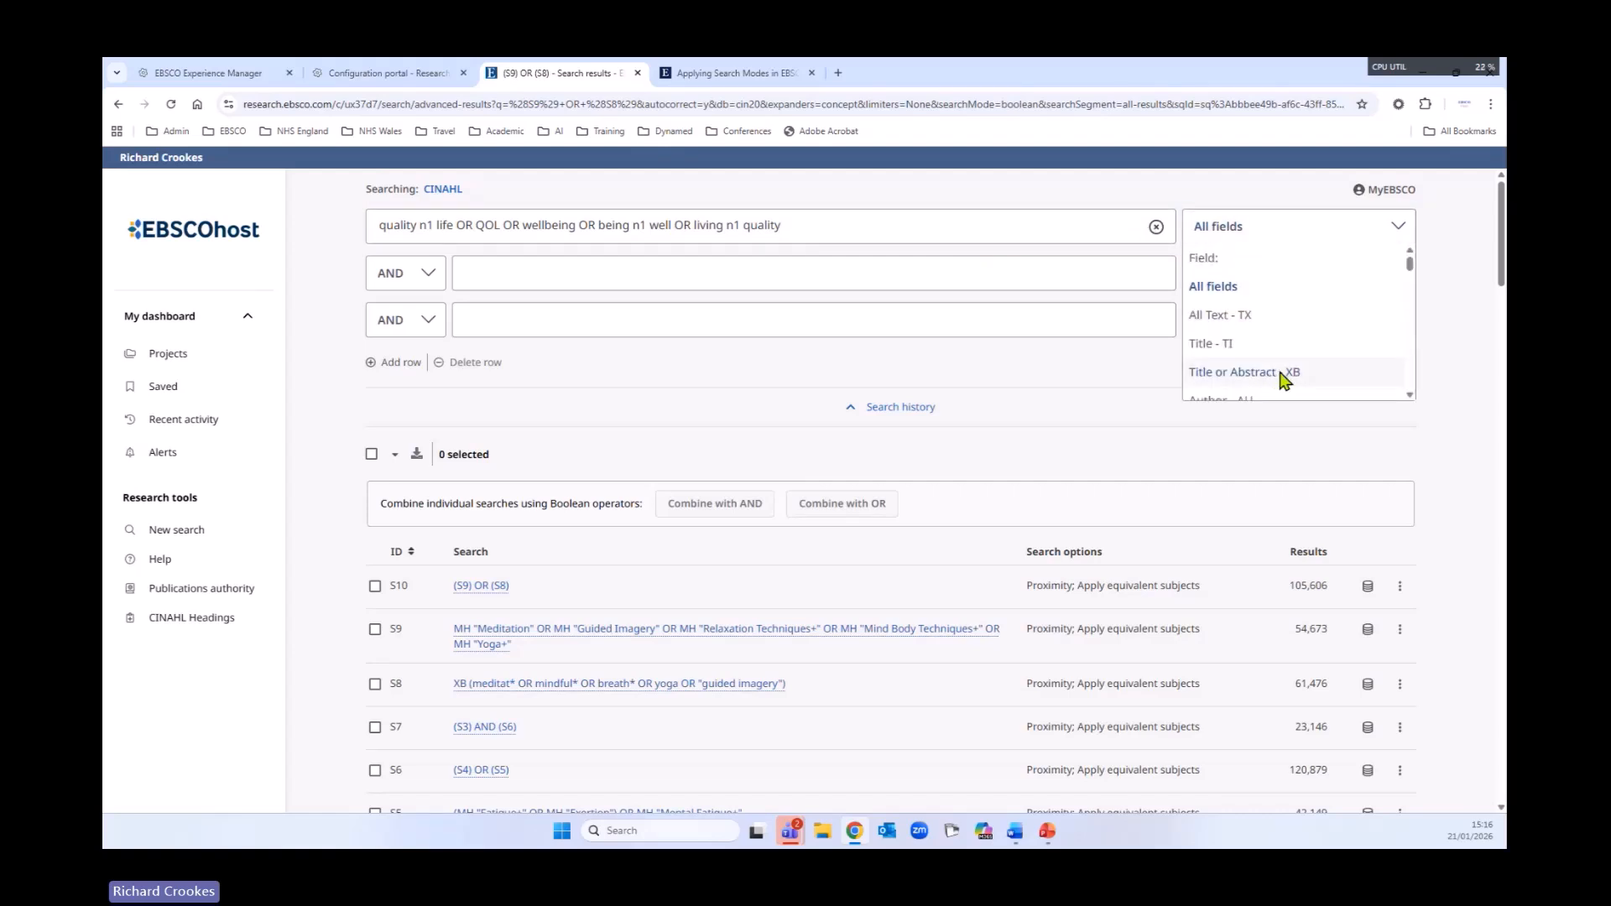
{"action": "left_click", "coordinate": [1284, 377]}
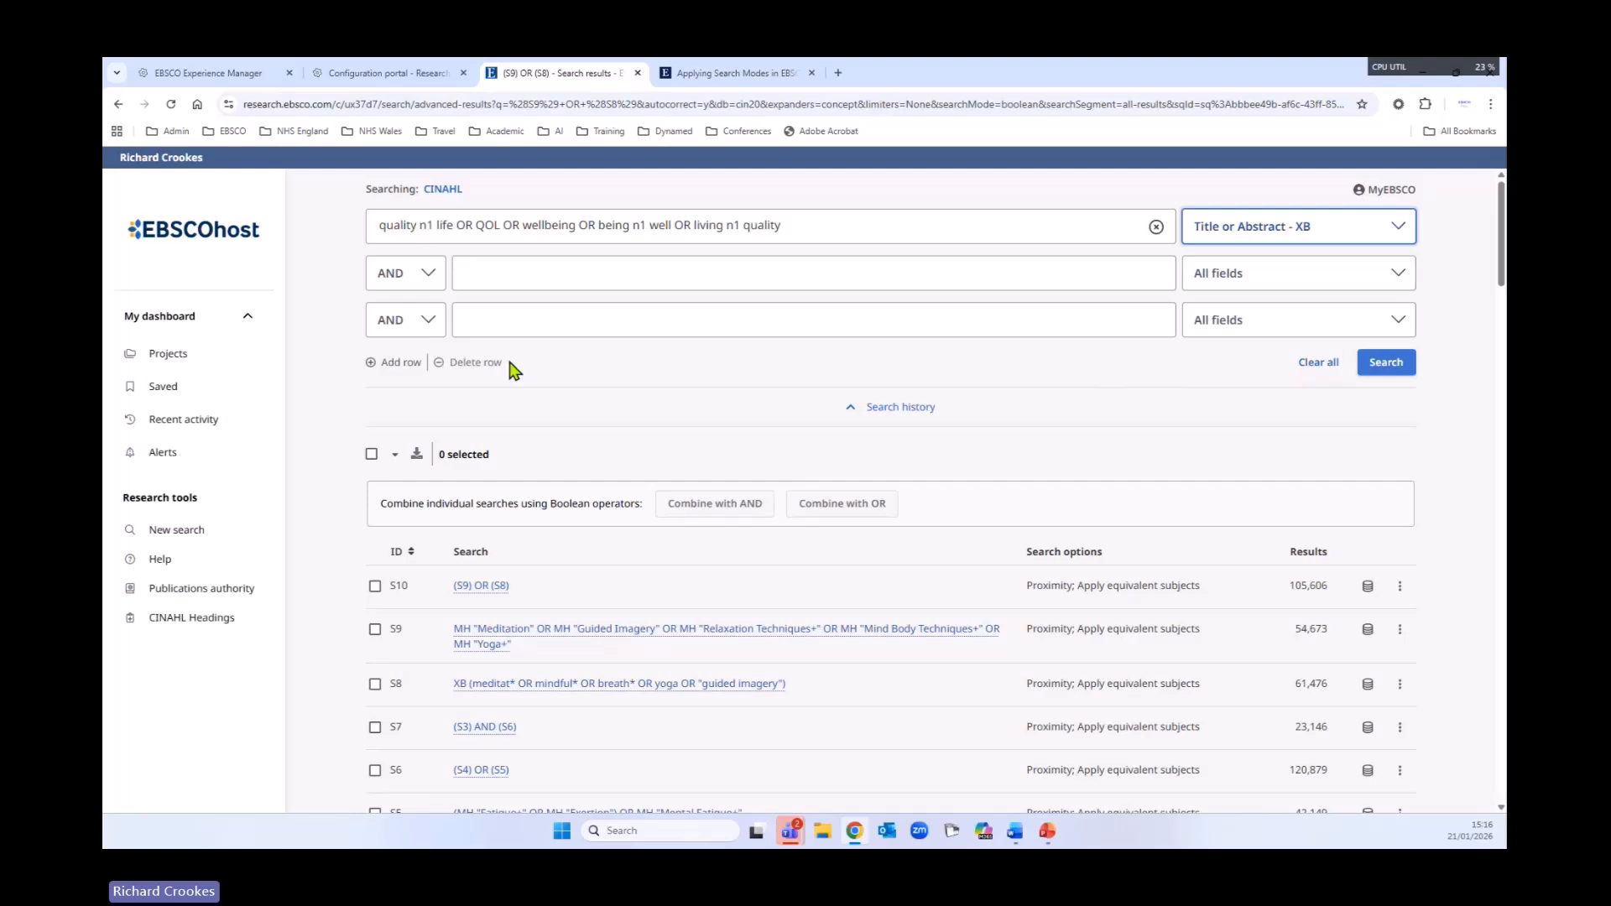
{"action": "left_click", "coordinate": [1394, 370]}
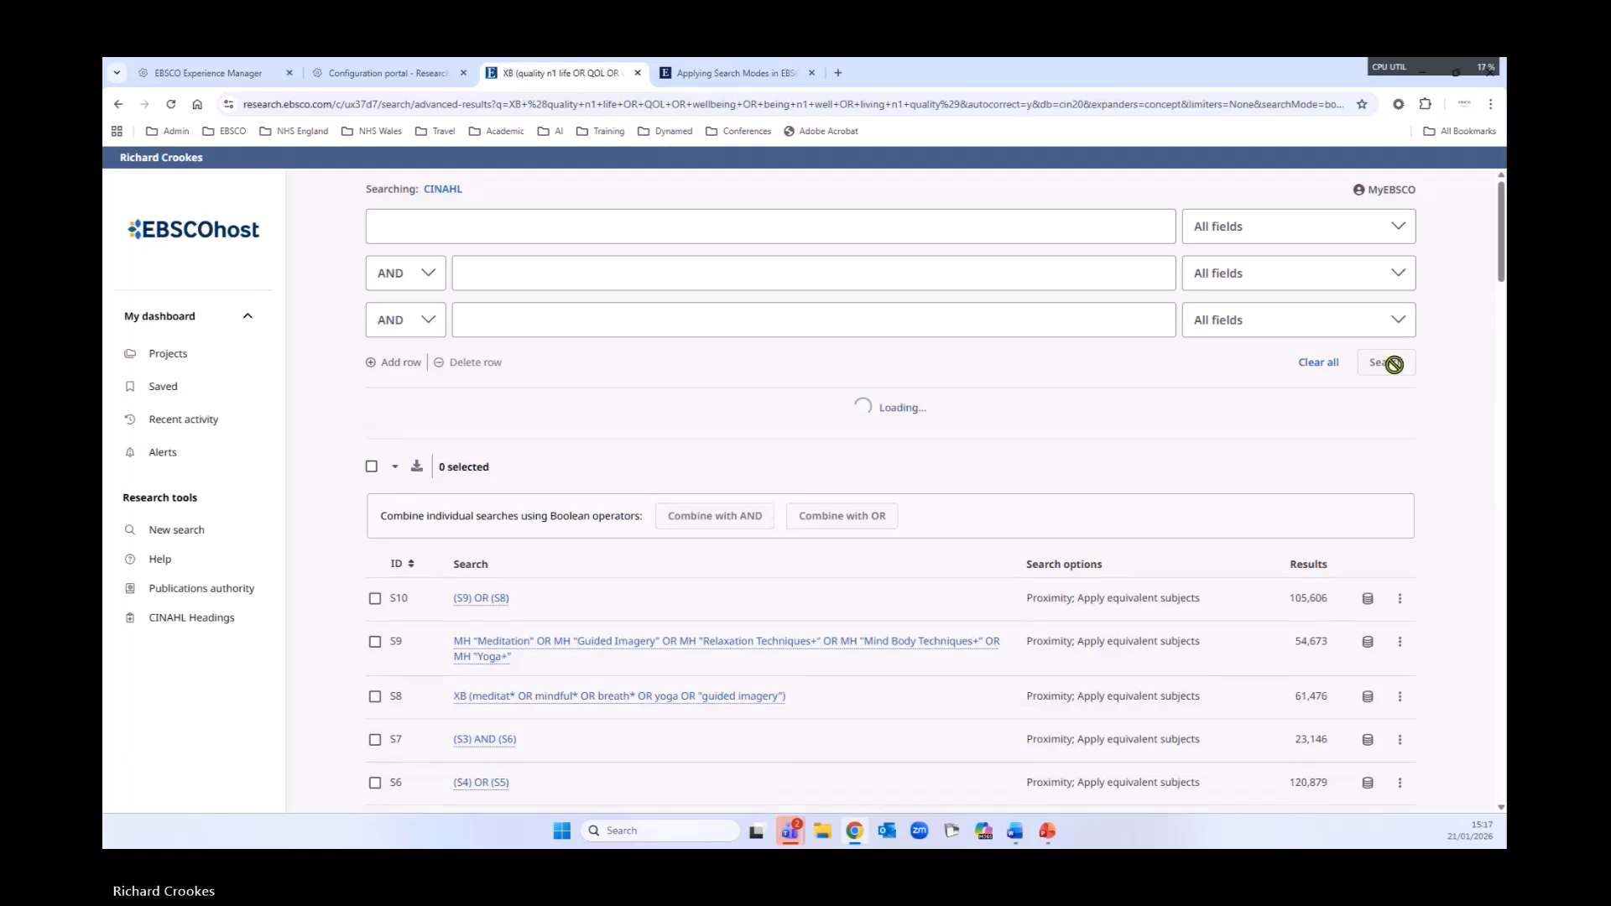
- Edit search S11 so all three proximity operators are n2, update the search and return to the search history
{"action": "scroll", "coordinate": [1096, 630], "scroll_direction": "down", "scroll_amount": 3}
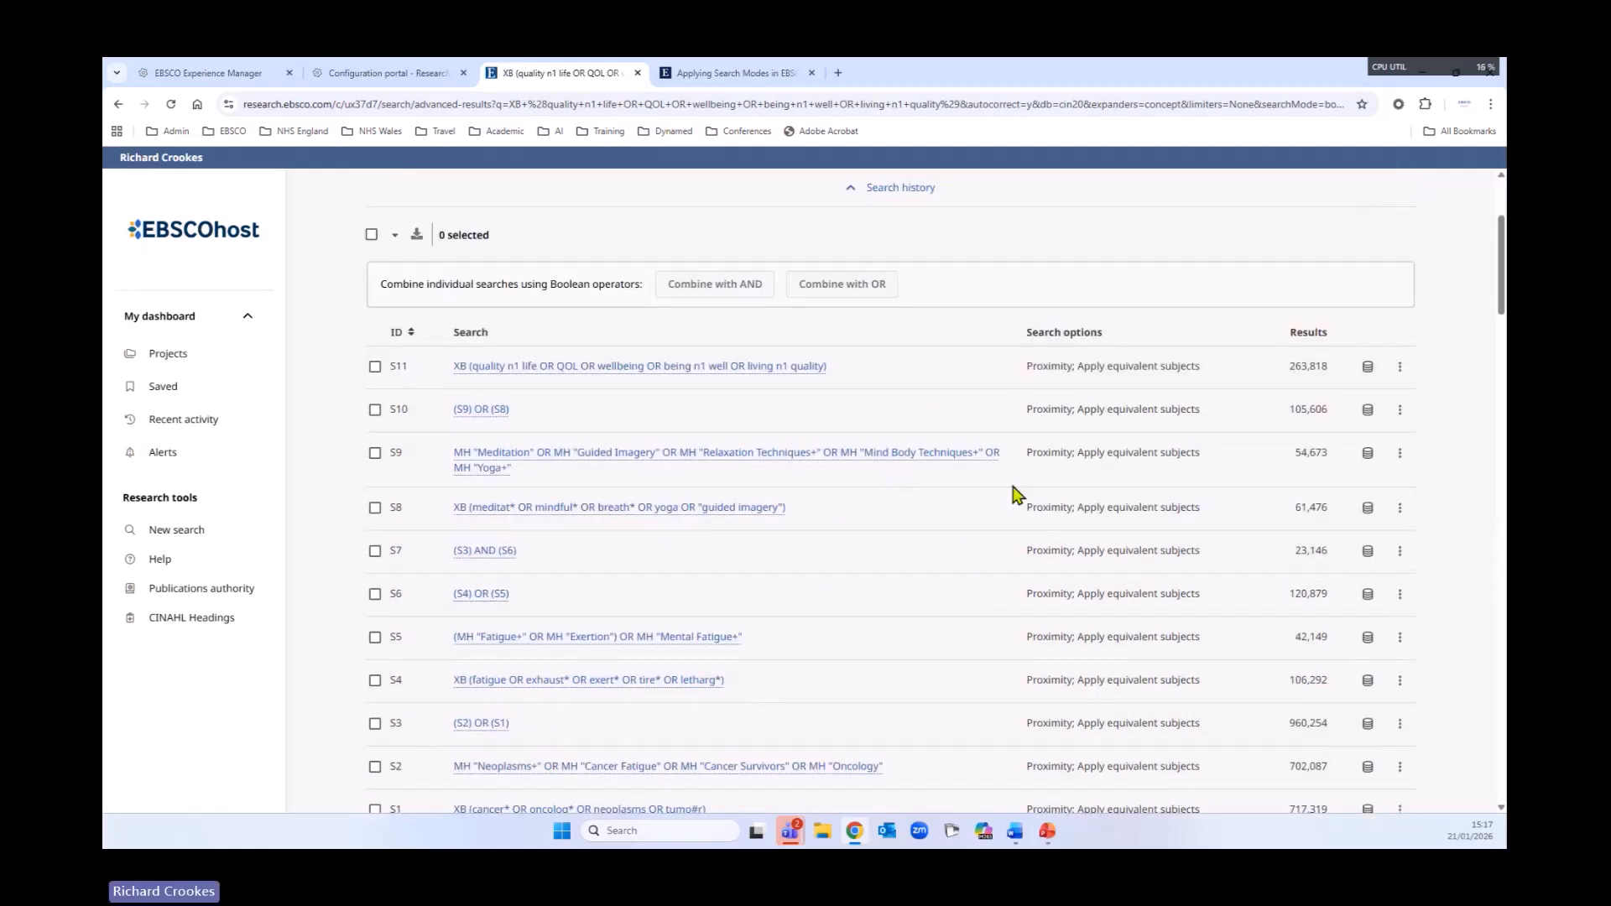
{"action": "key", "text": "ctrl+plus"}
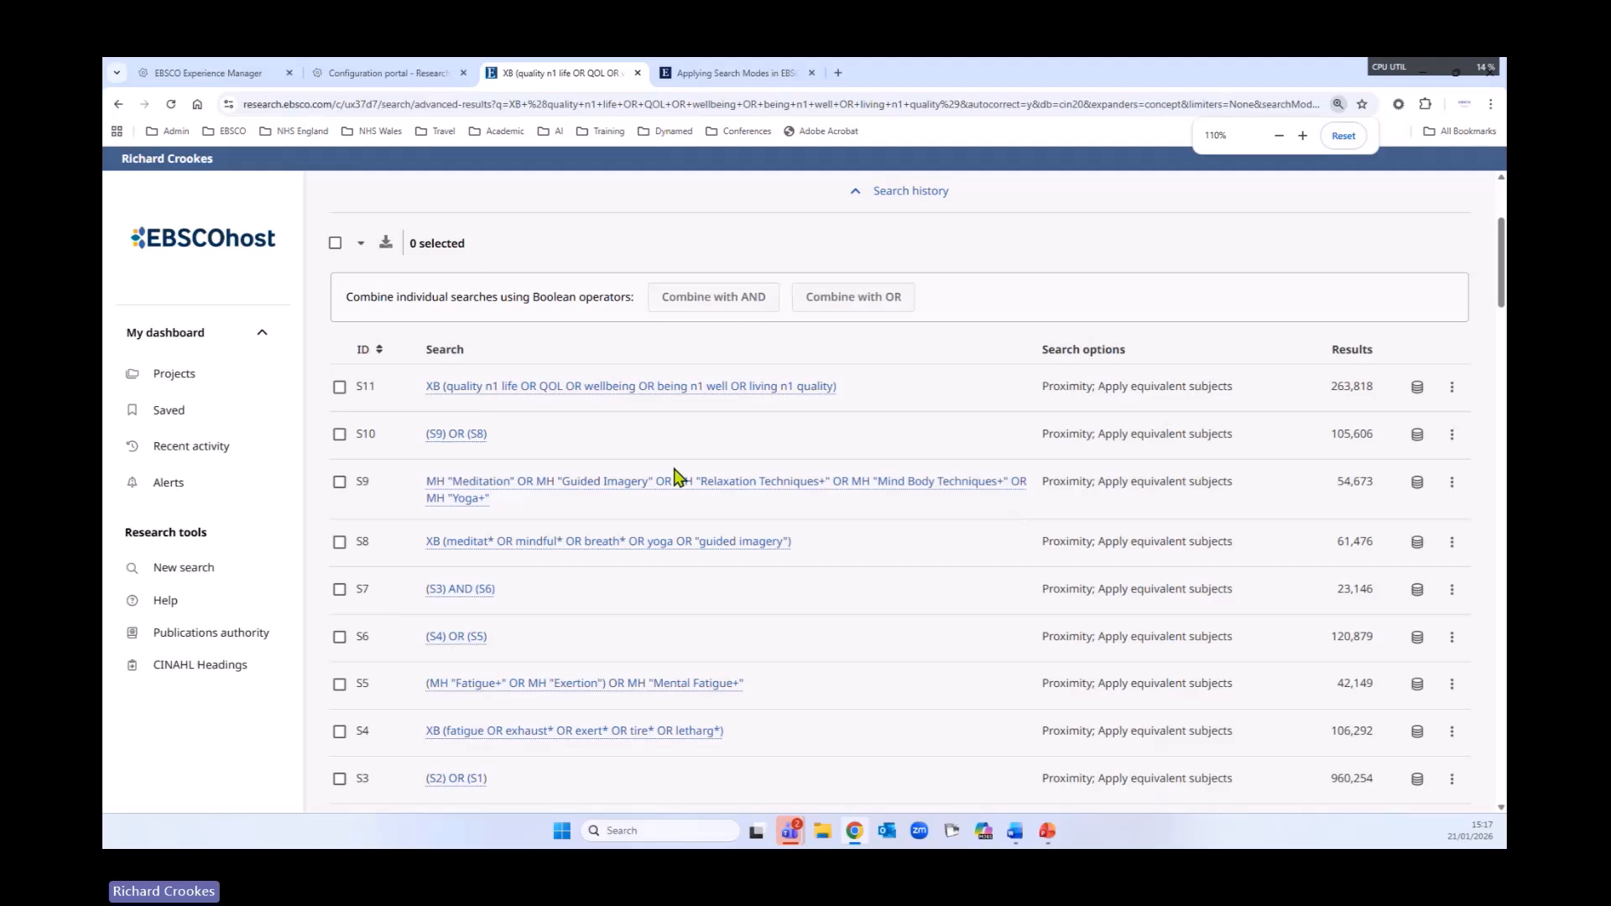
{"action": "left_click", "coordinate": [1452, 389]}
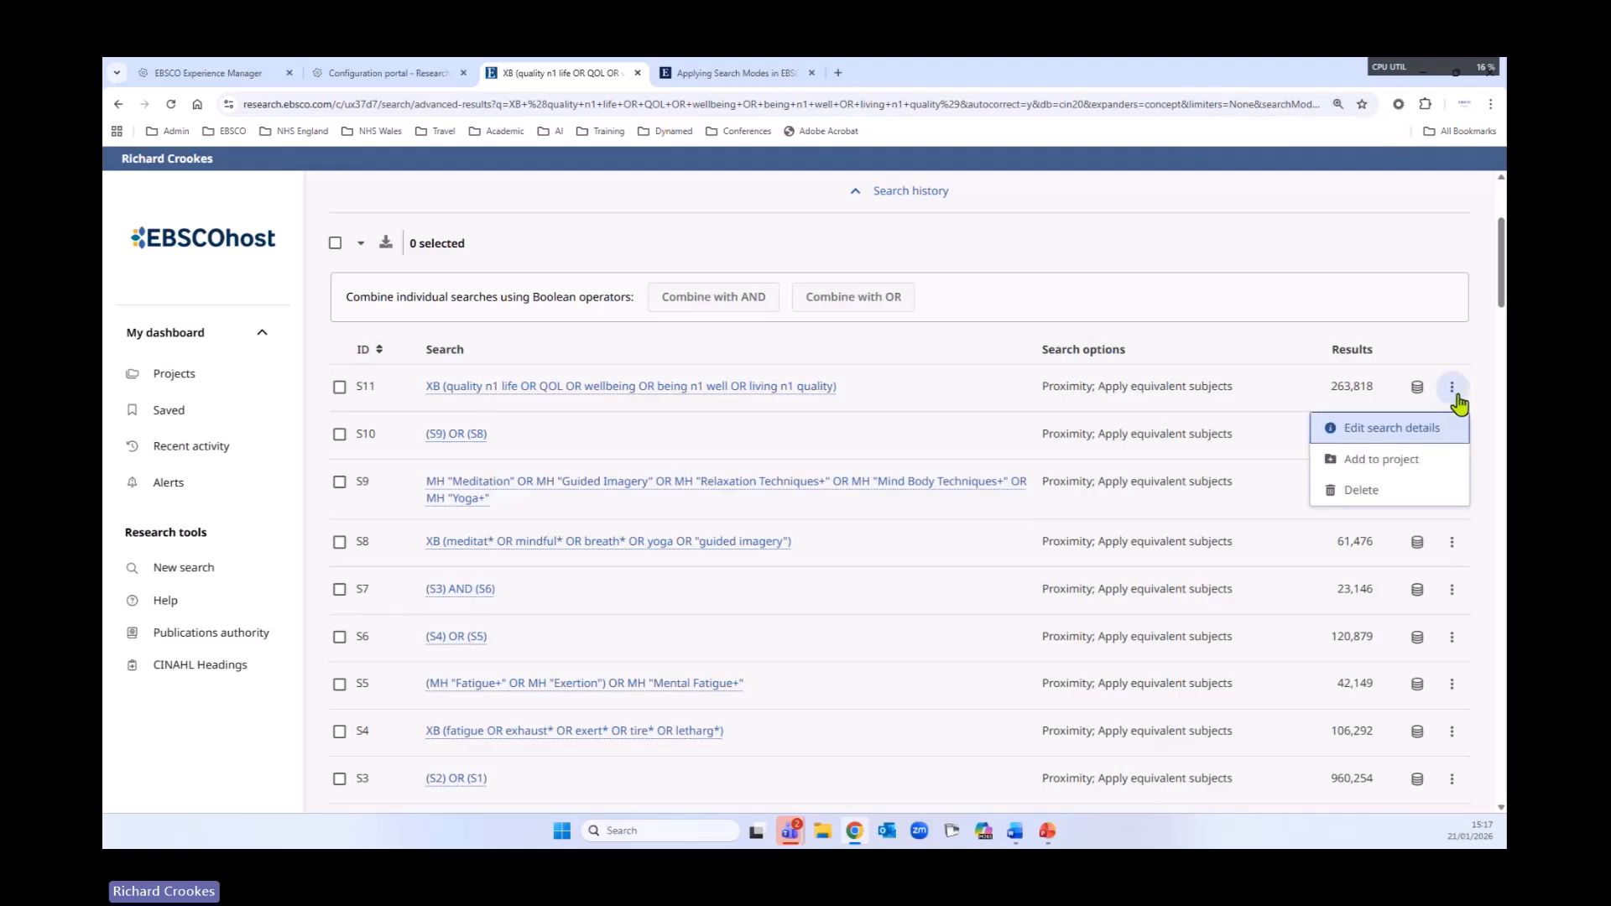
{"action": "left_click", "coordinate": [1376, 430]}
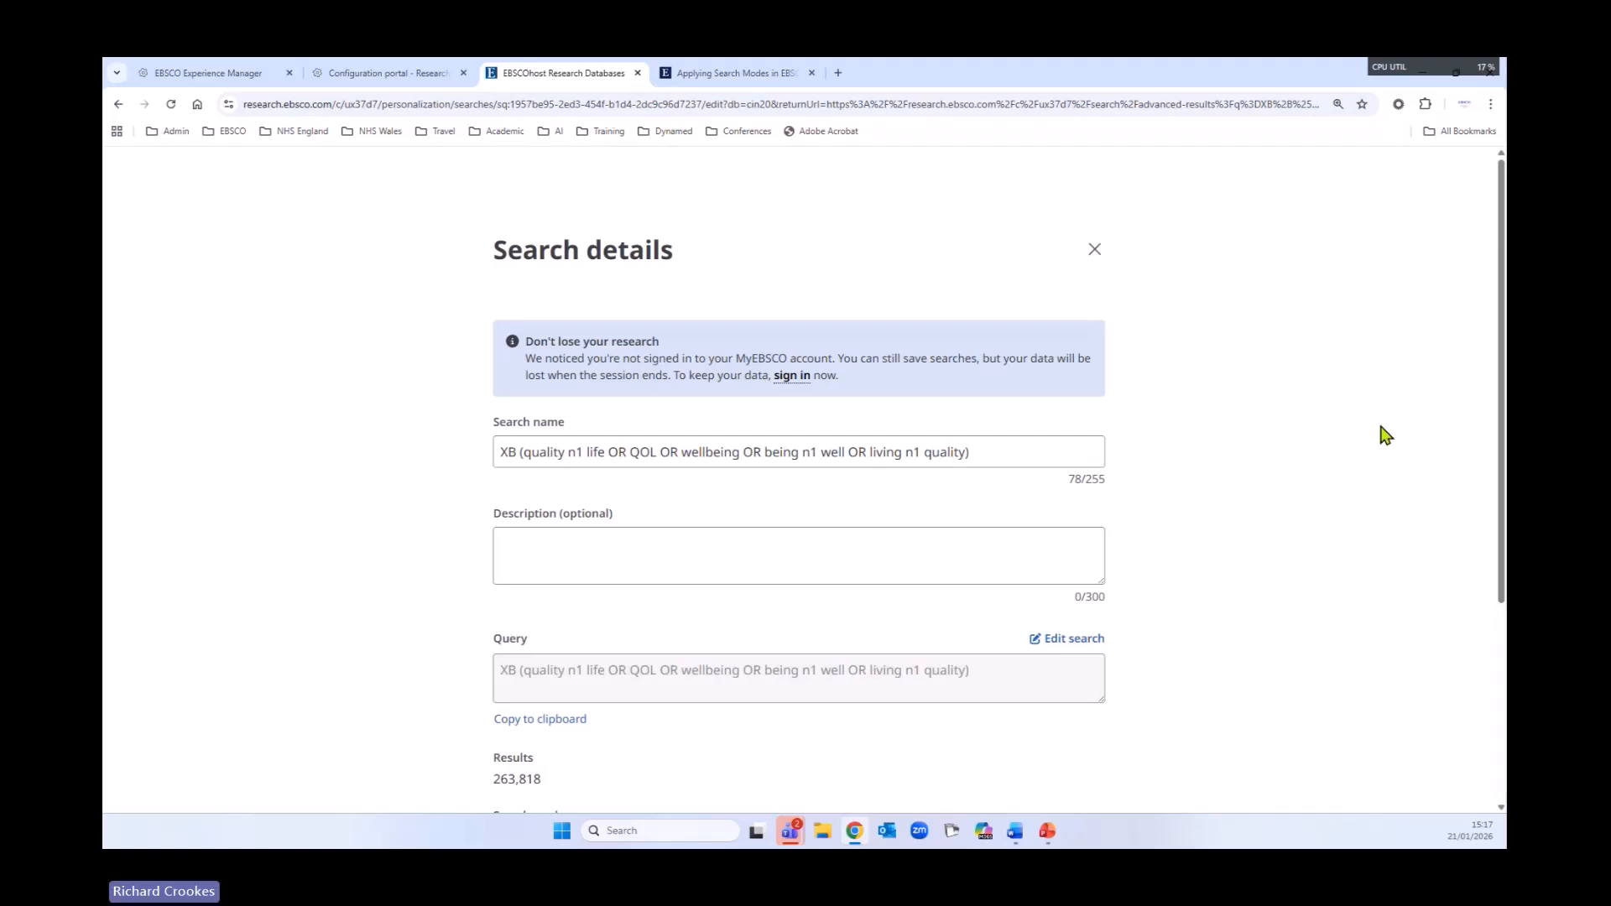
{"action": "left_click", "coordinate": [1079, 639]}
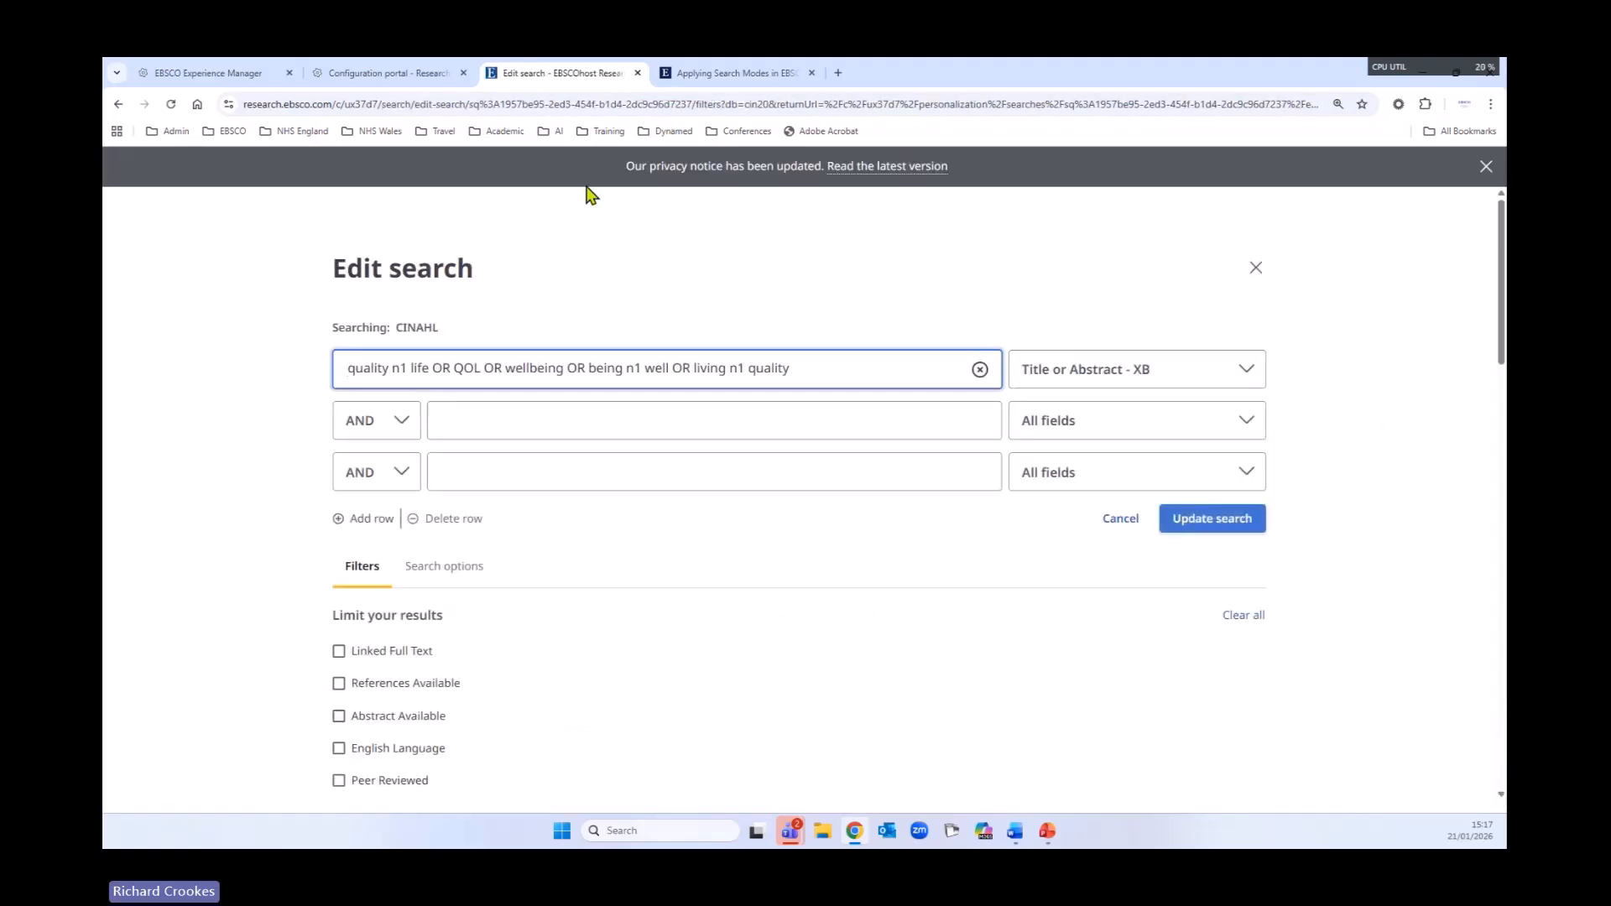
{"action": "left_click", "coordinate": [406, 370]}
{"action": "key", "text": "BackSpace"}
{"action": "type", "text": "2"}
{"action": "left_click", "coordinate": [641, 367]}
{"action": "key", "text": "BackSpace"}
{"action": "type", "text": "2"}
{"action": "left_click_drag", "start_coordinate": [743, 367], "coordinate": [737, 367]}
{"action": "left_click", "coordinate": [1217, 527]}
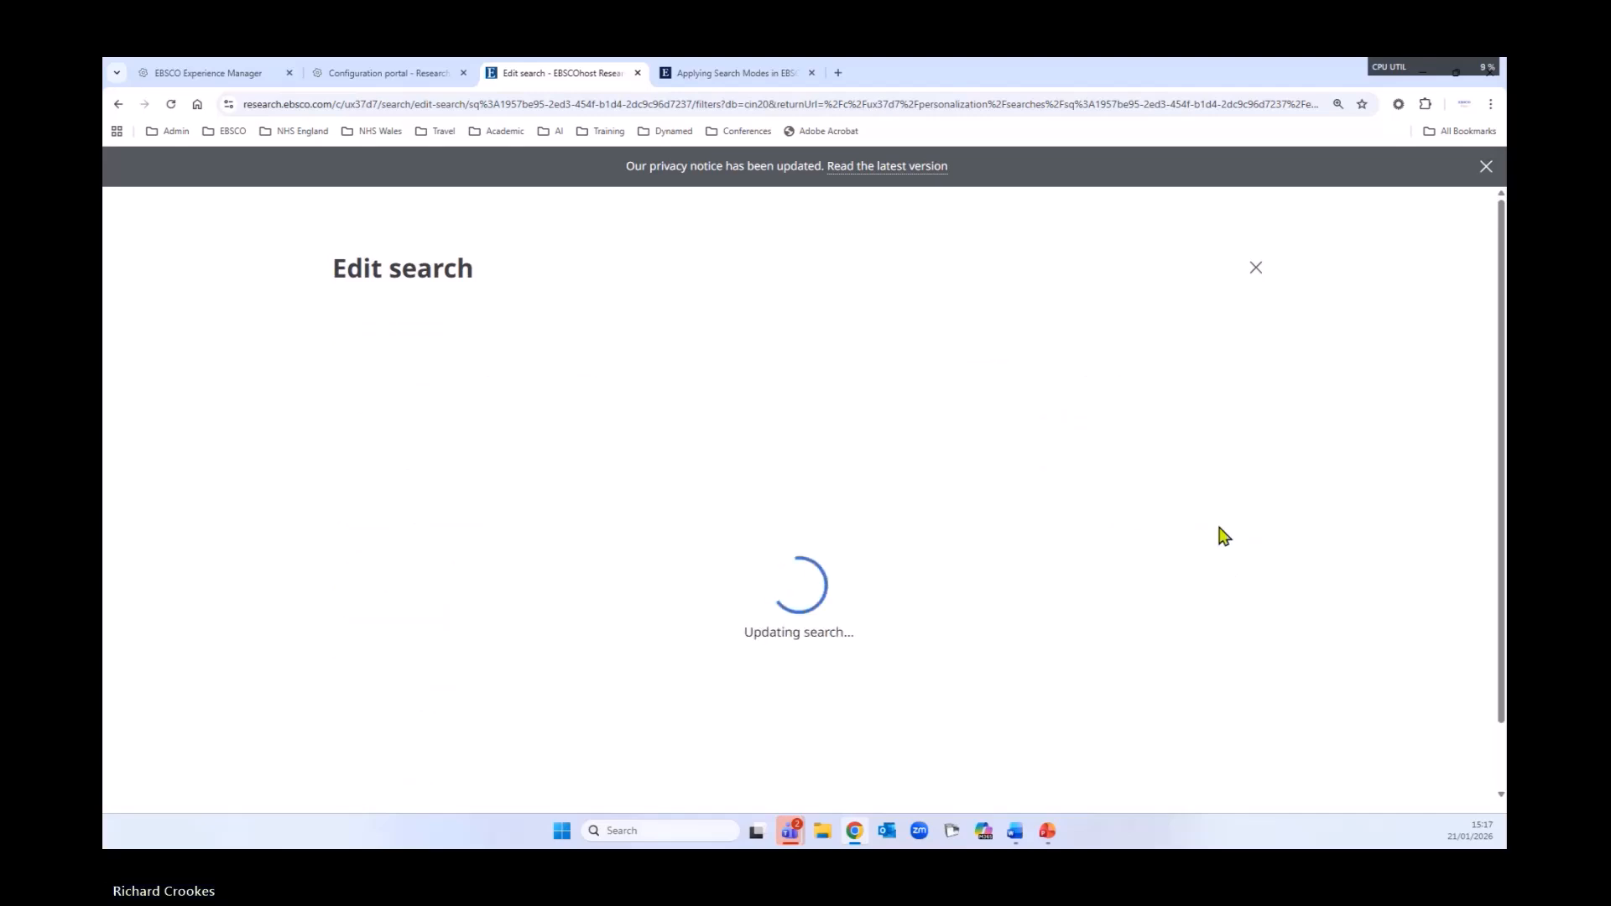
{"action": "left_click", "coordinate": [804, 521]}
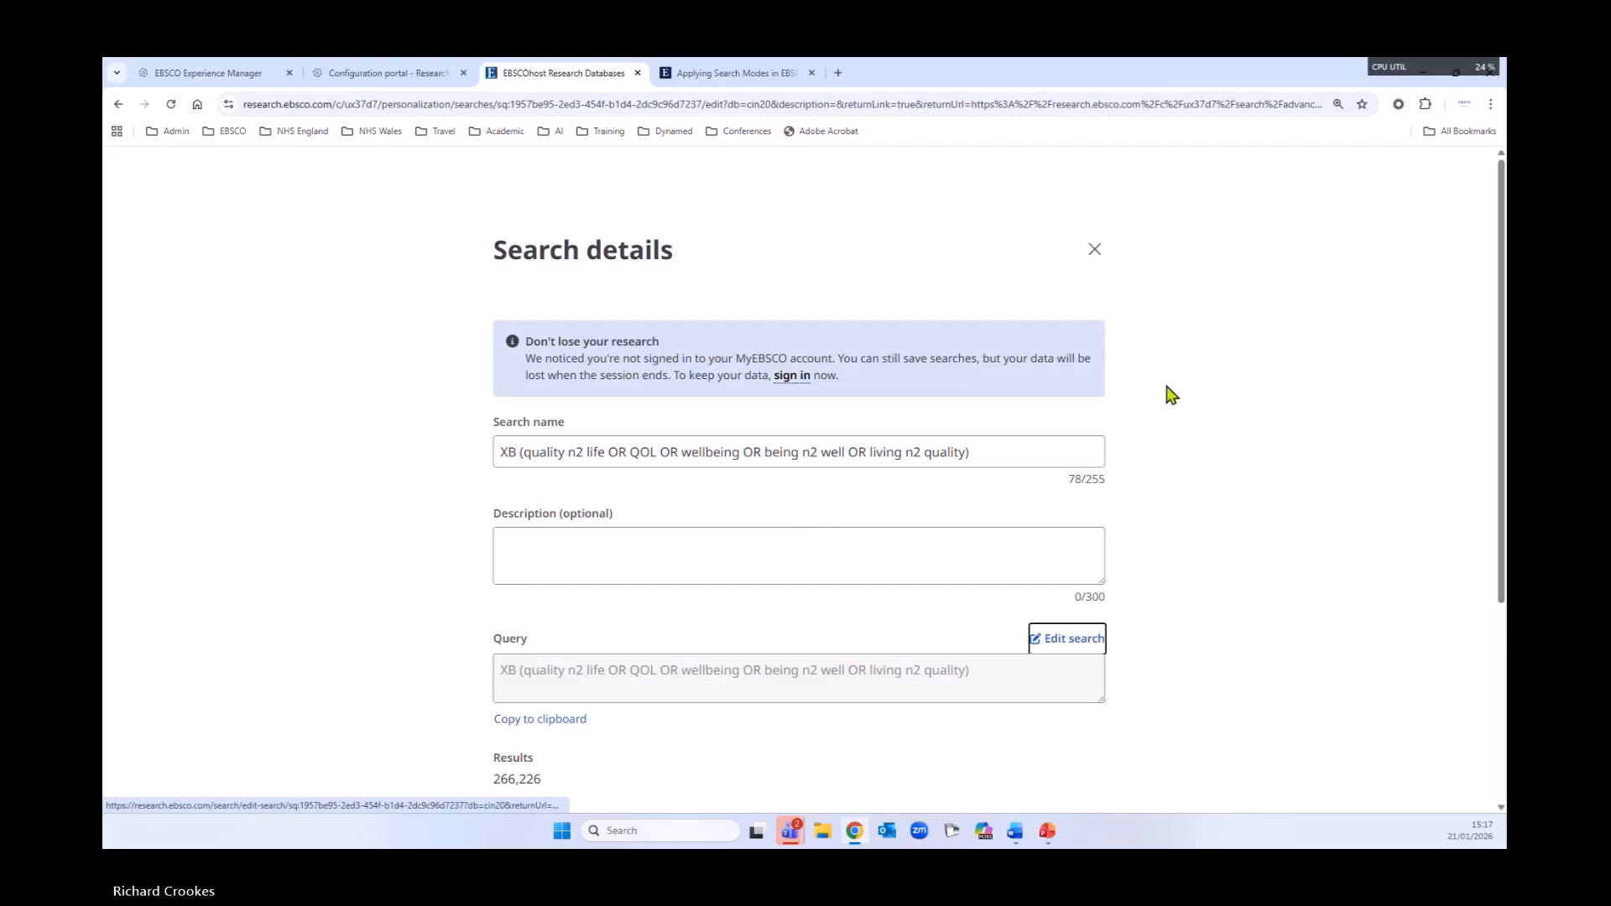
{"action": "left_click", "coordinate": [1096, 252]}
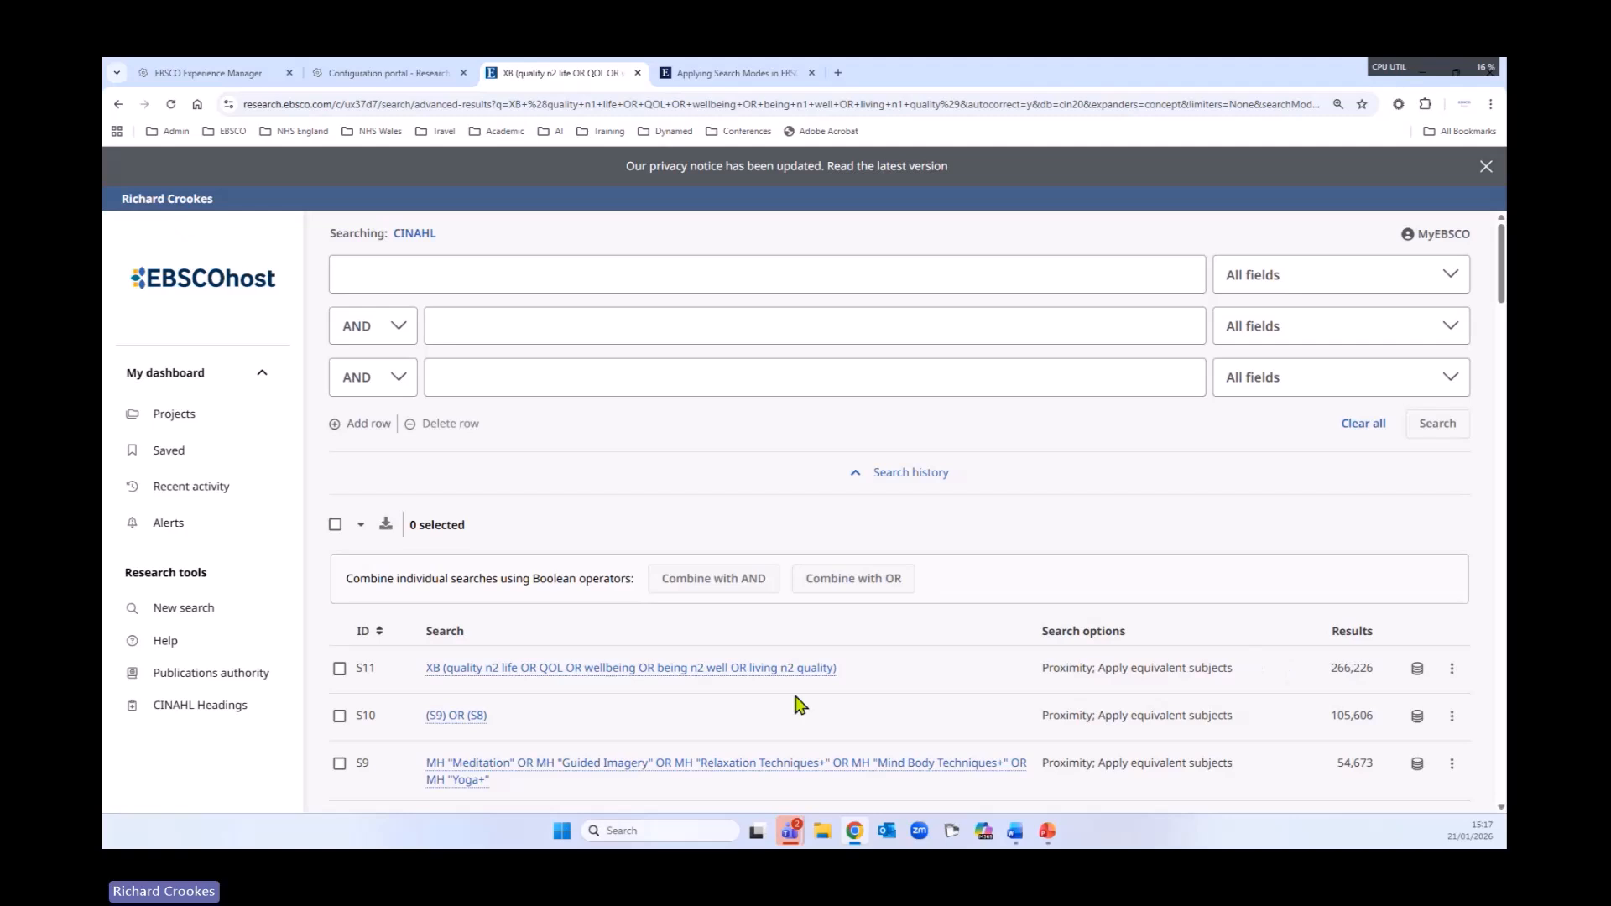
- Review the query of meditation keyword search S8 in the search editor, then look over the full search history
{"action": "scroll", "coordinate": [797, 704], "scroll_direction": "down", "scroll_amount": 1}
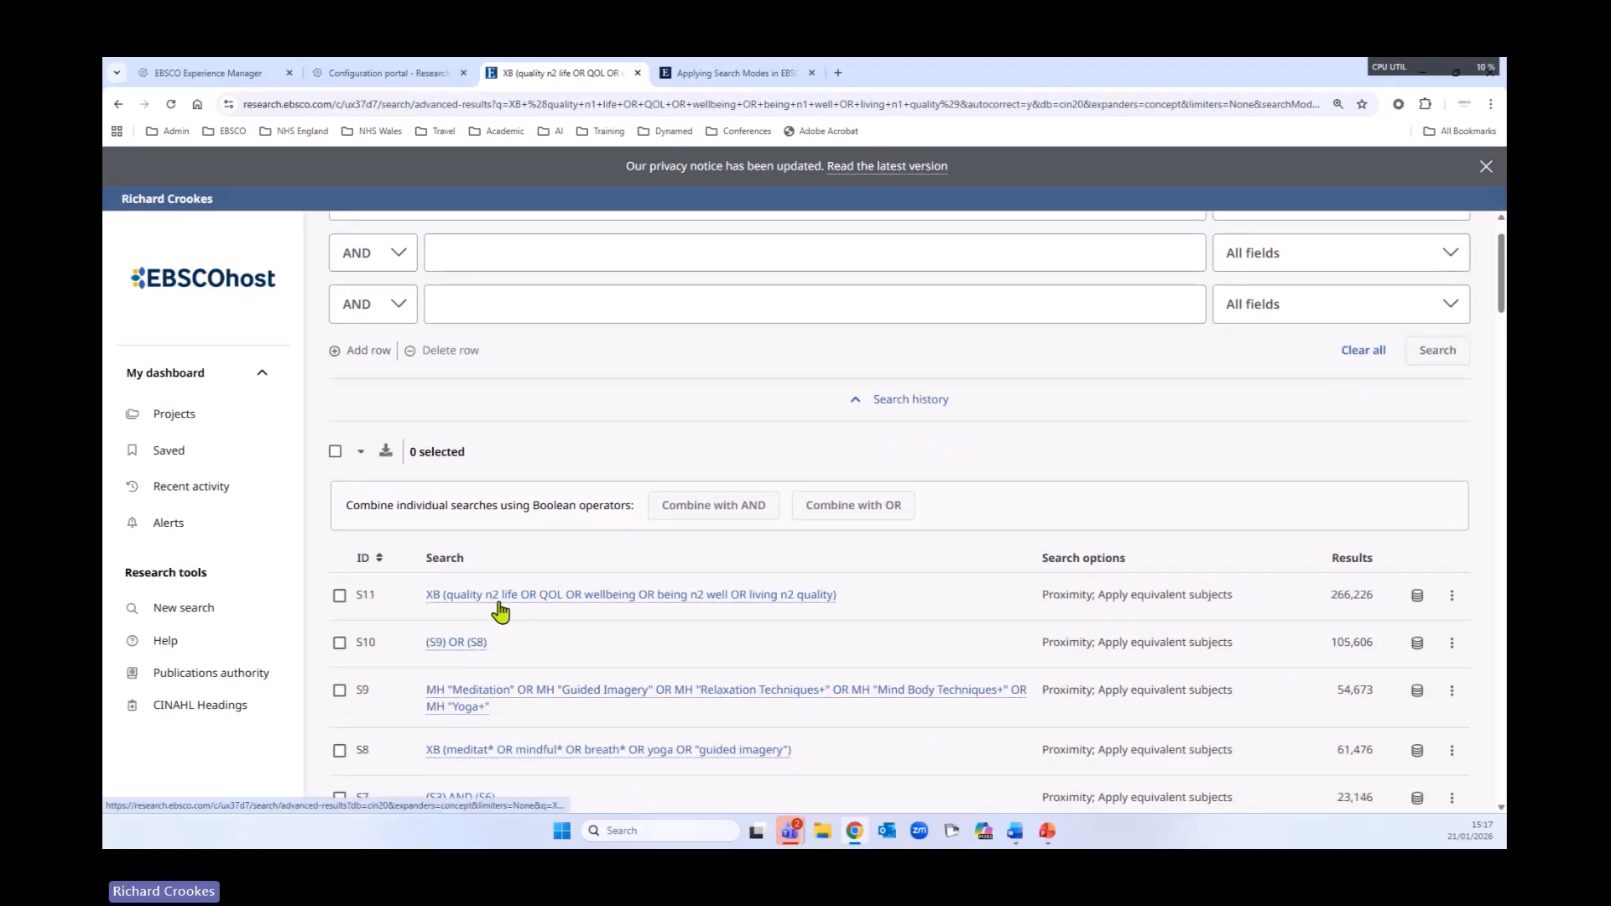
{"action": "scroll", "coordinate": [650, 643], "scroll_direction": "down", "scroll_amount": 1}
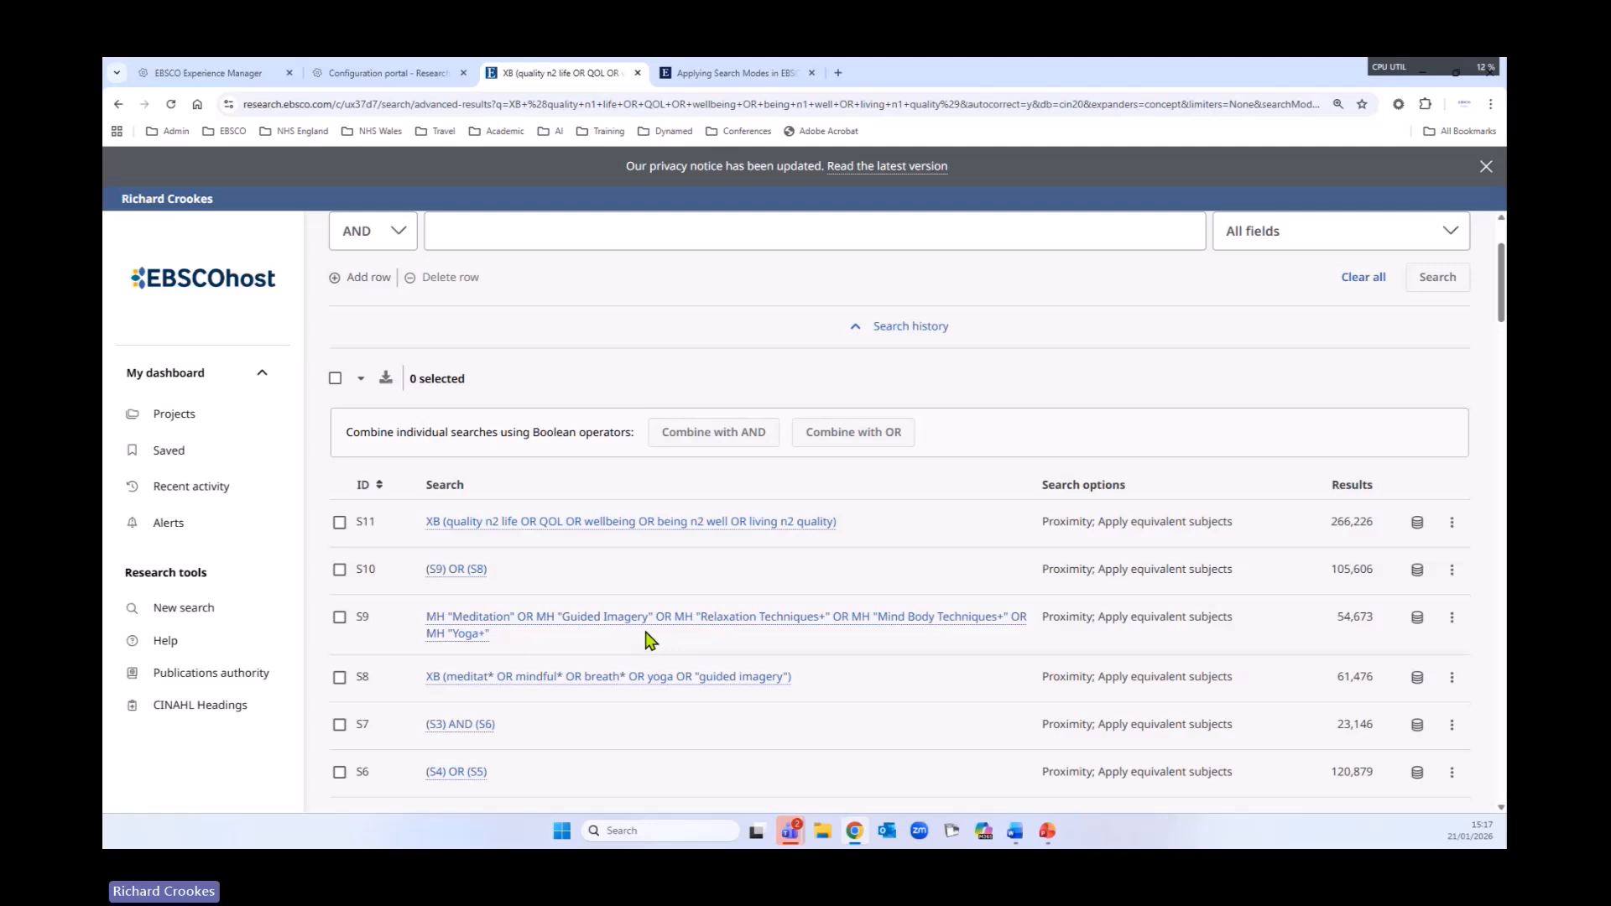
{"action": "scroll", "coordinate": [650, 642], "scroll_direction": "down", "scroll_amount": 1}
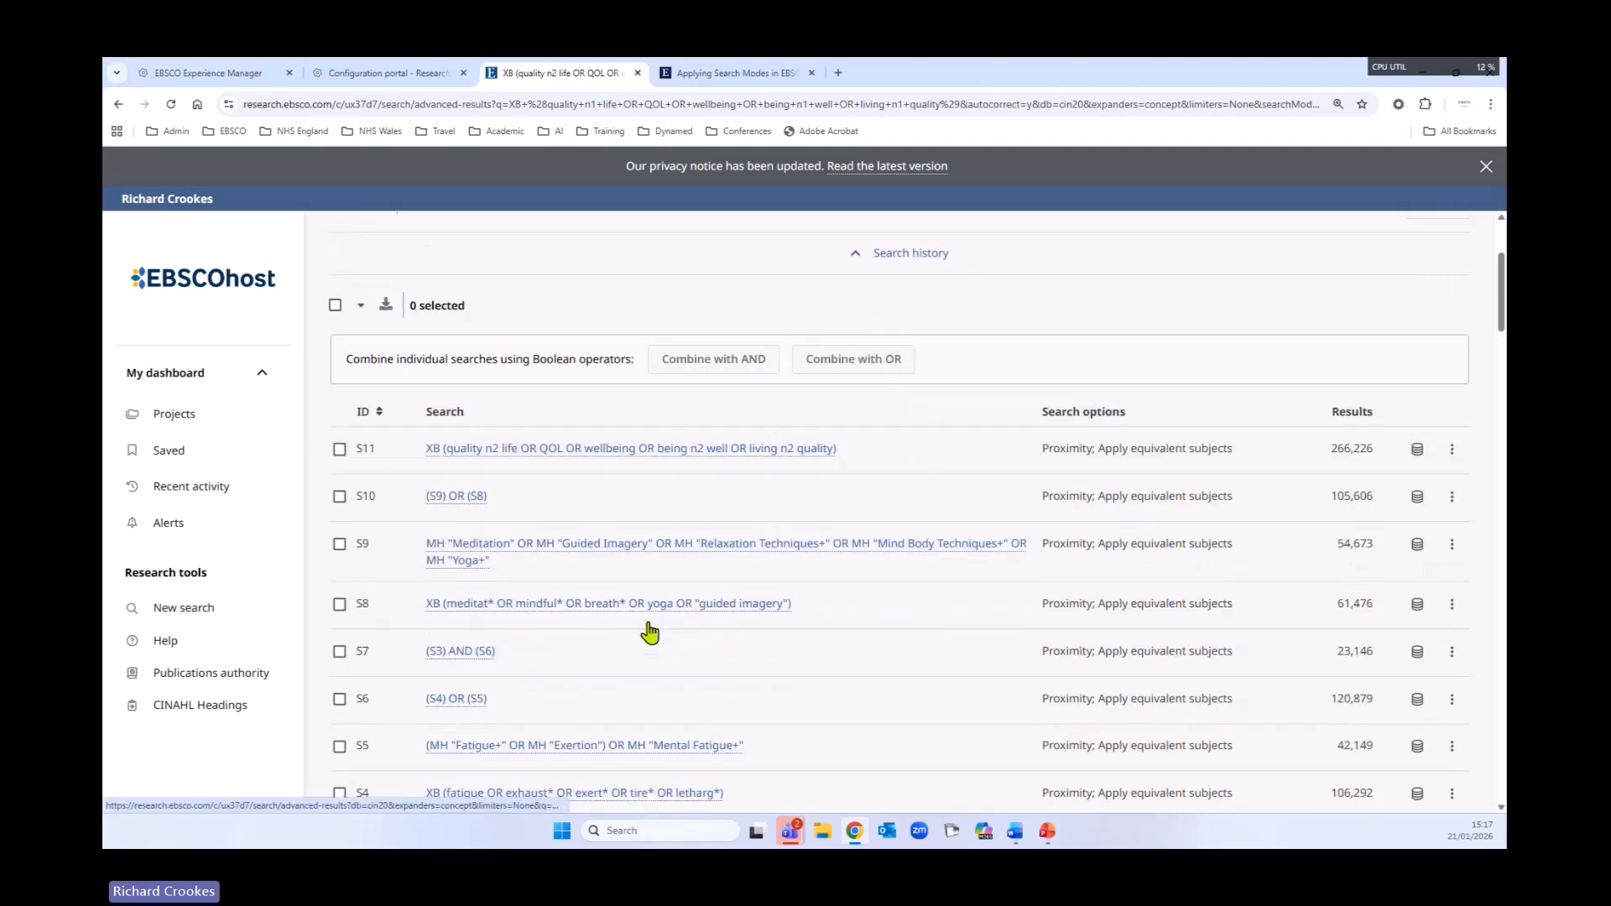
{"action": "left_click", "coordinate": [1452, 618]}
{"action": "left_click", "coordinate": [1380, 654]}
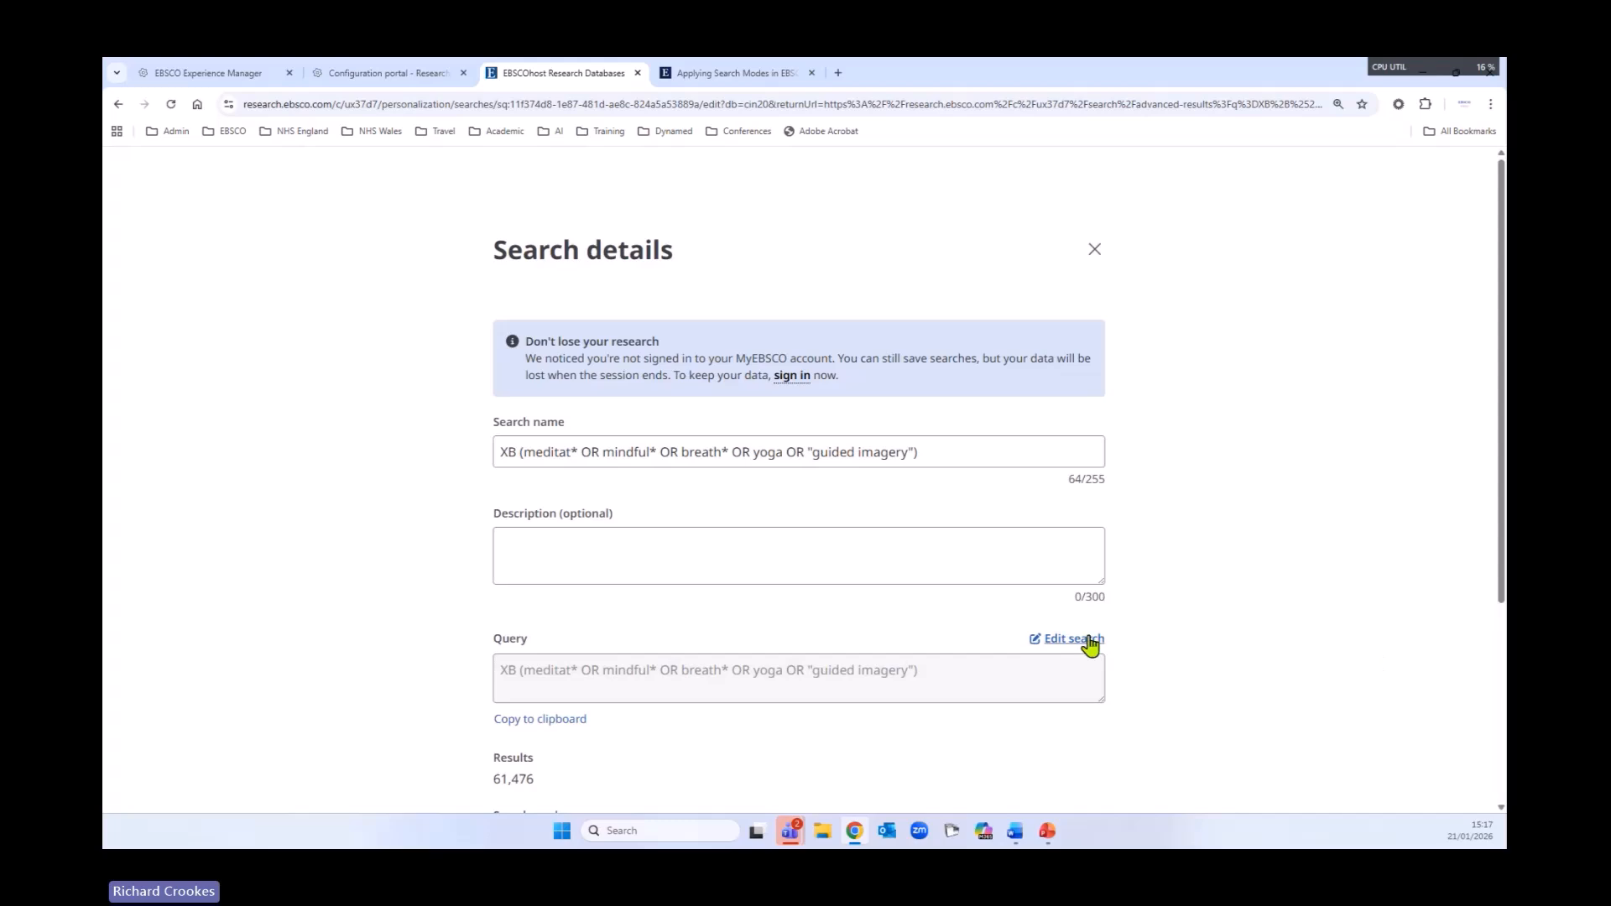
{"action": "left_click", "coordinate": [1073, 639]}
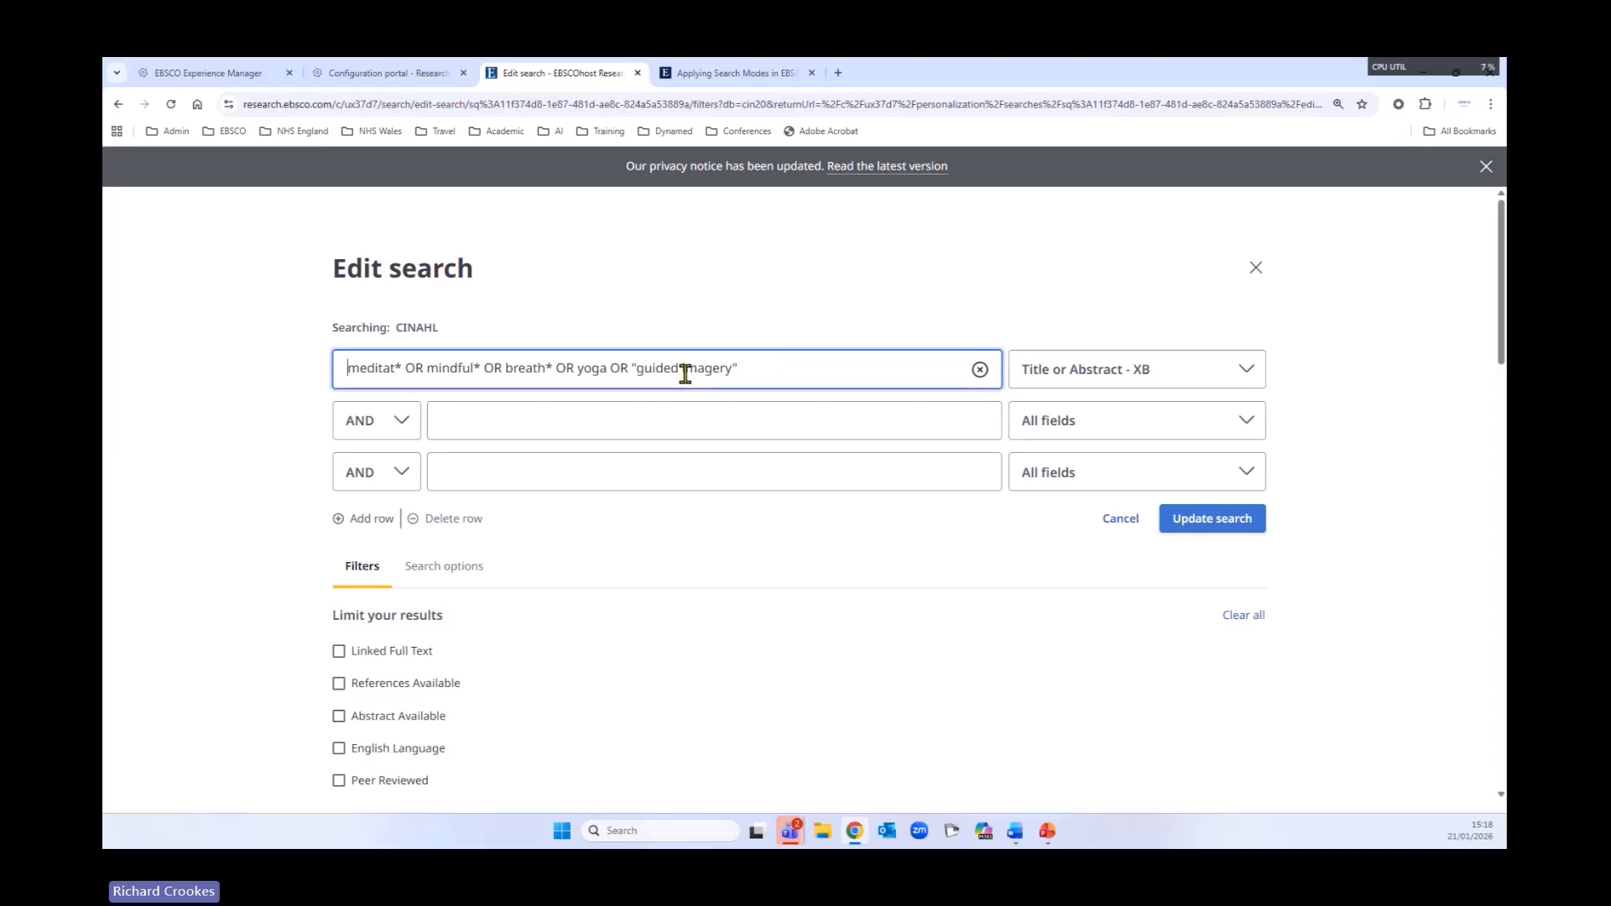
{"action": "left_click", "coordinate": [1257, 276]}
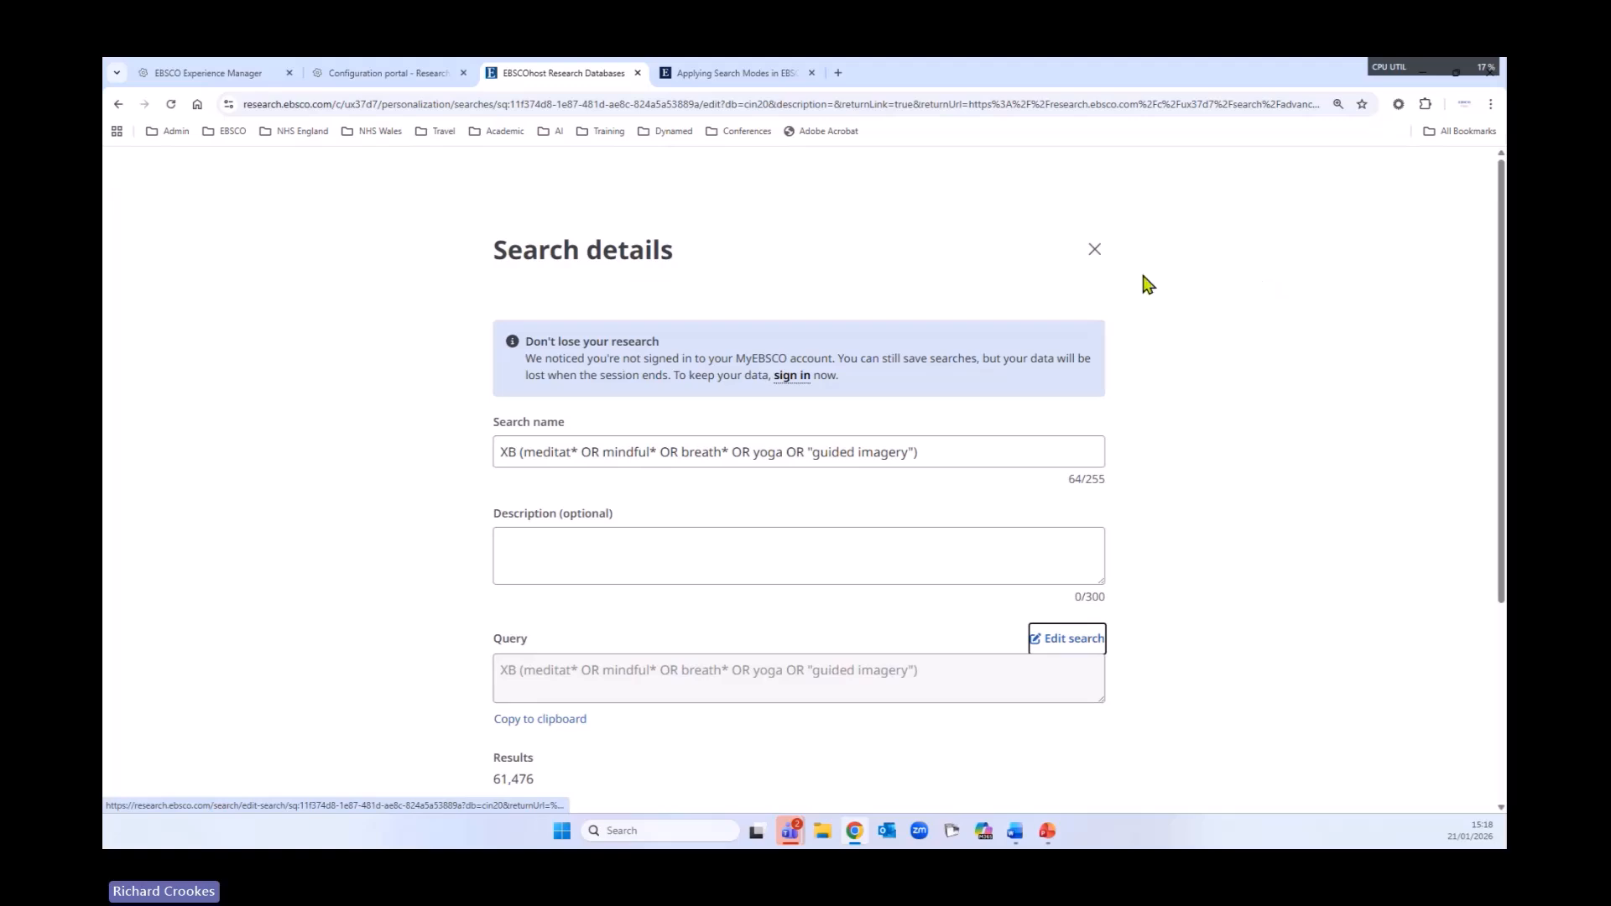
{"action": "left_click", "coordinate": [1094, 250]}
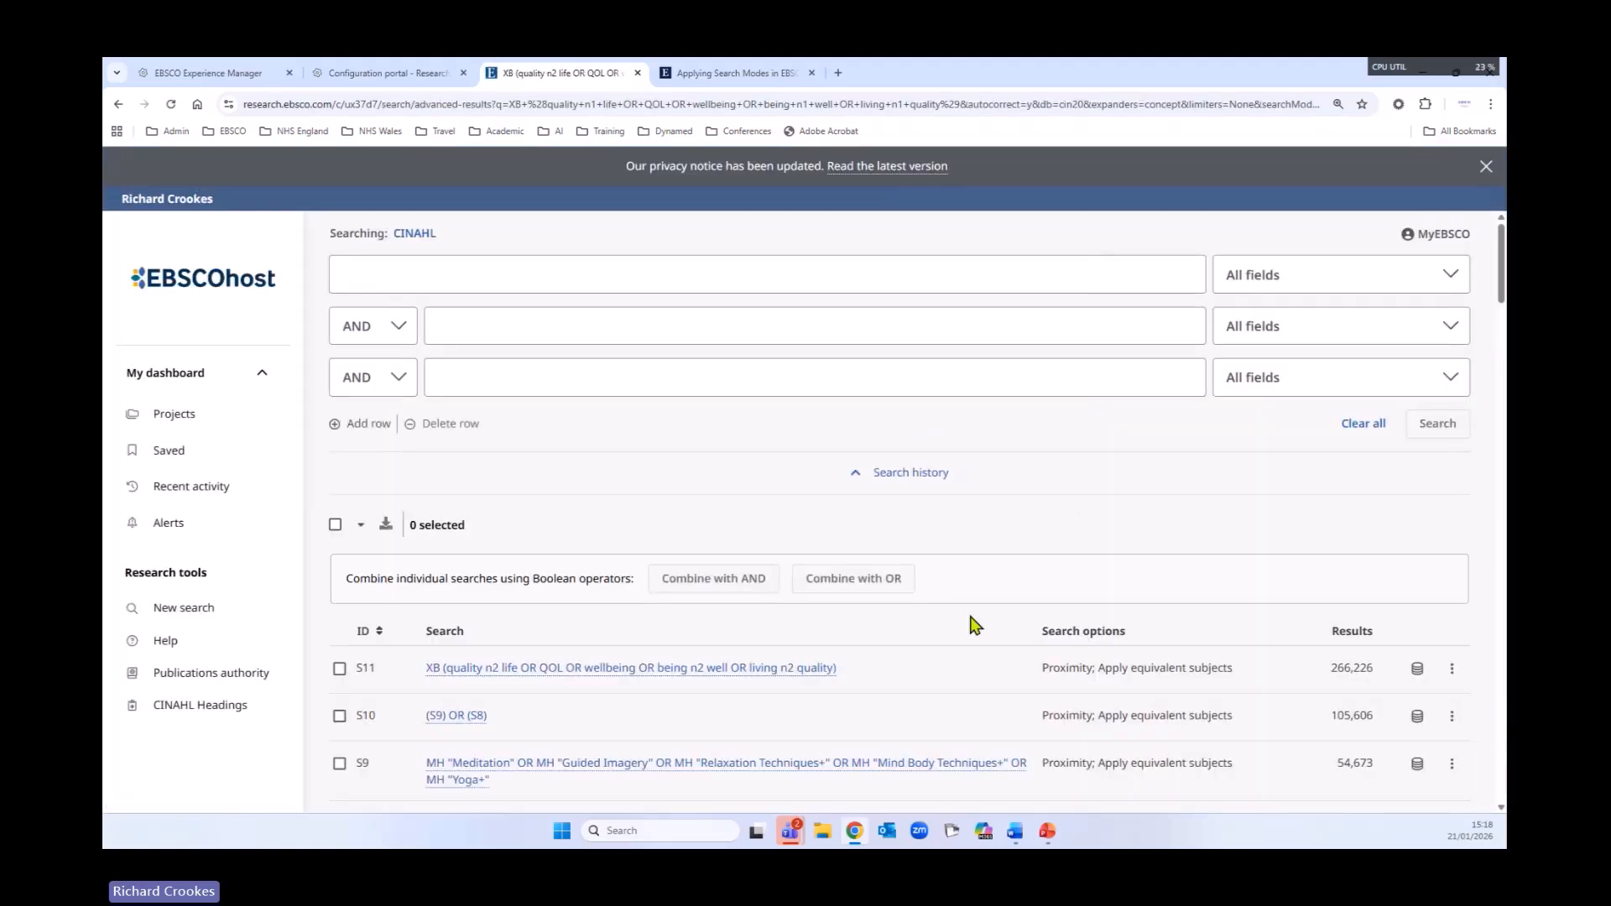
{"action": "scroll", "coordinate": [969, 621], "scroll_direction": "down", "scroll_amount": 3}
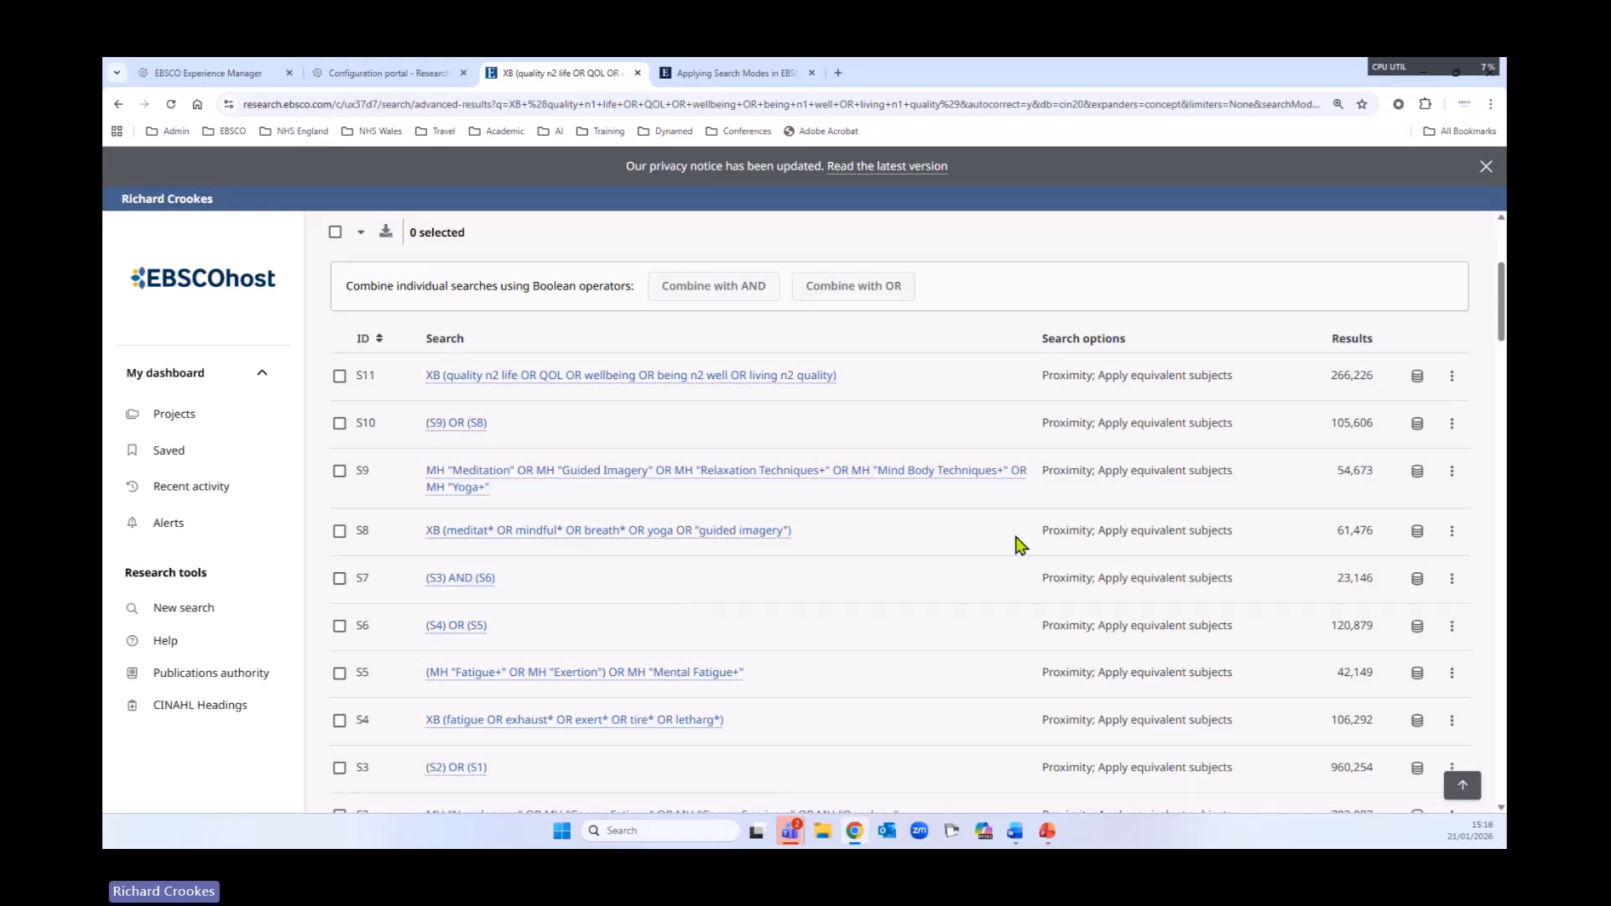
{"action": "scroll", "coordinate": [884, 540], "scroll_direction": "down", "scroll_amount": 3}
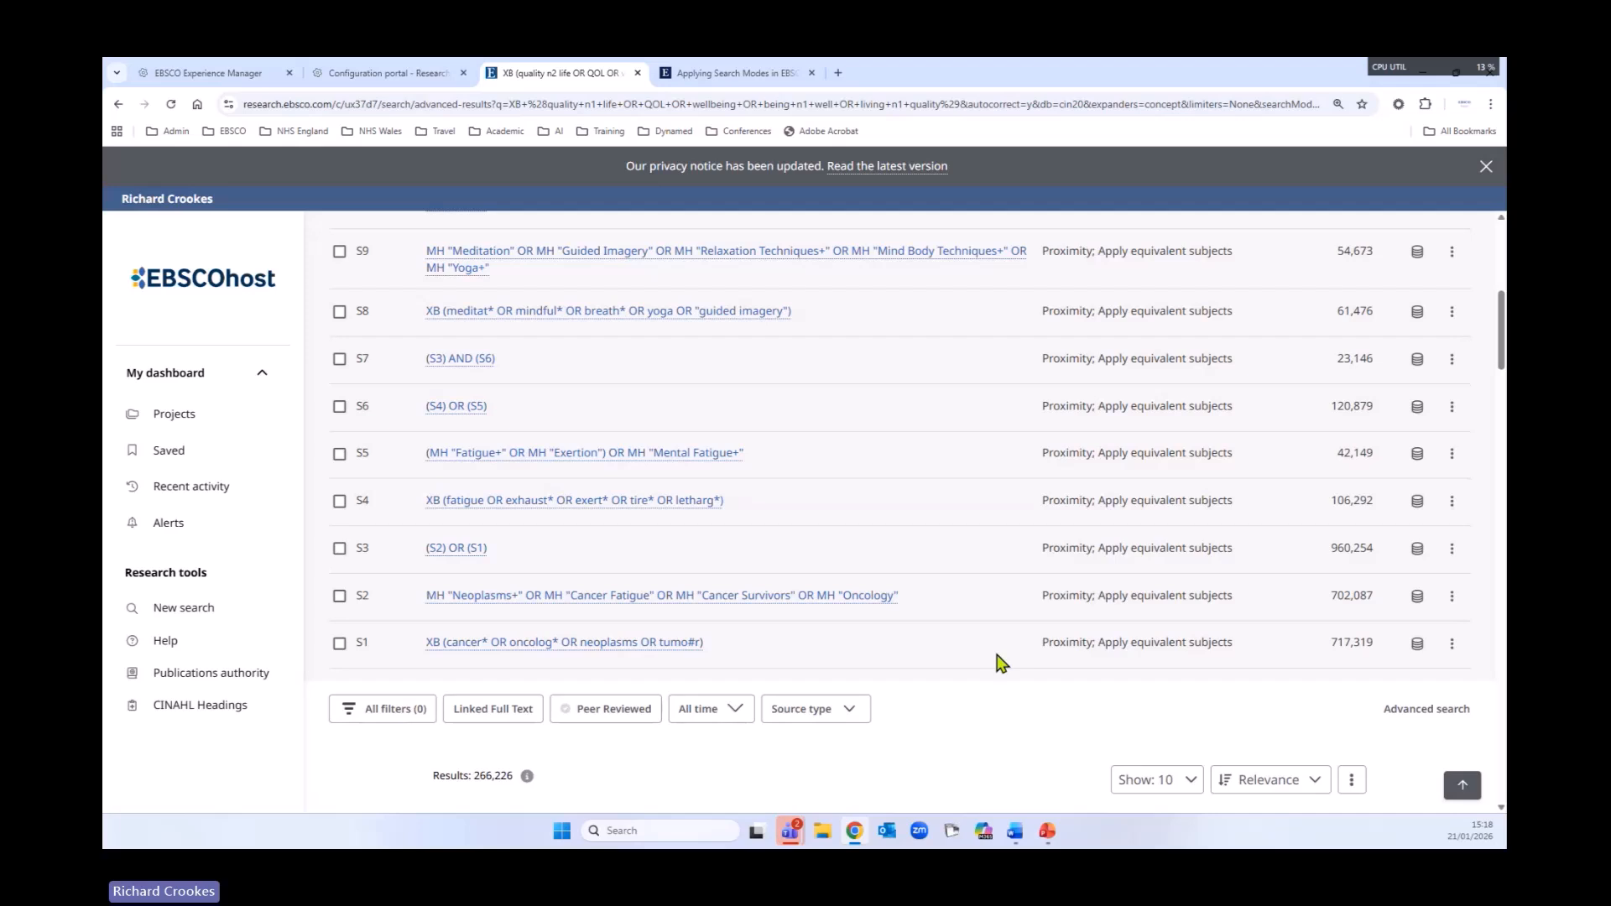
{"action": "scroll", "coordinate": [998, 663], "scroll_direction": "up", "scroll_amount": 2}
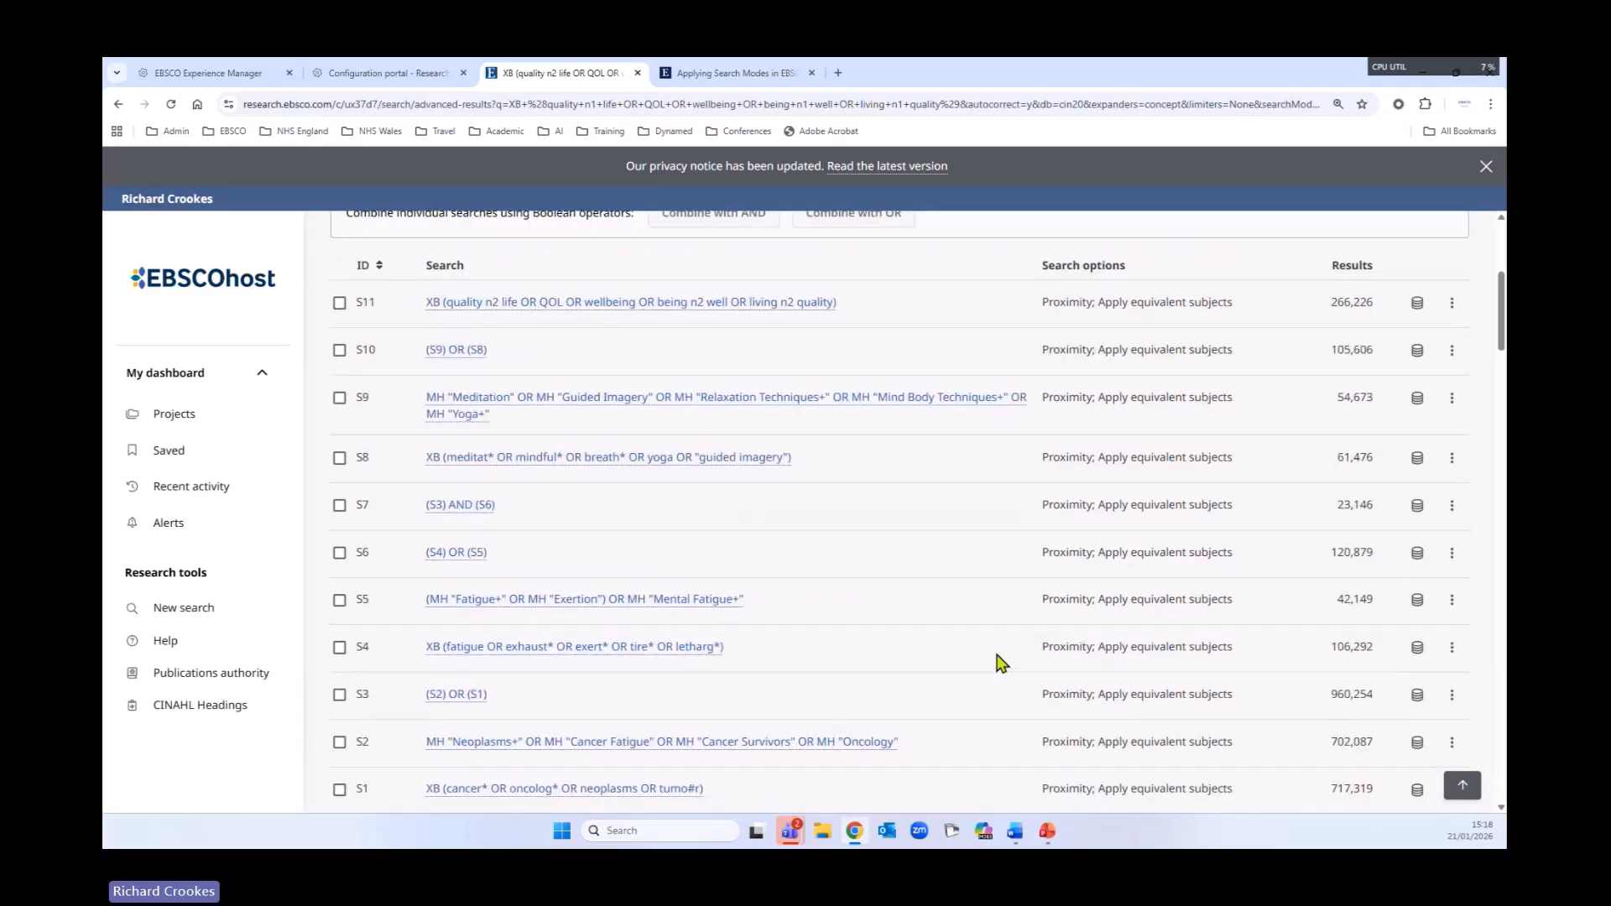
- Start a new search and look up "quality of life" in CINAHL Headings
{"action": "left_click", "coordinate": [208, 611]}
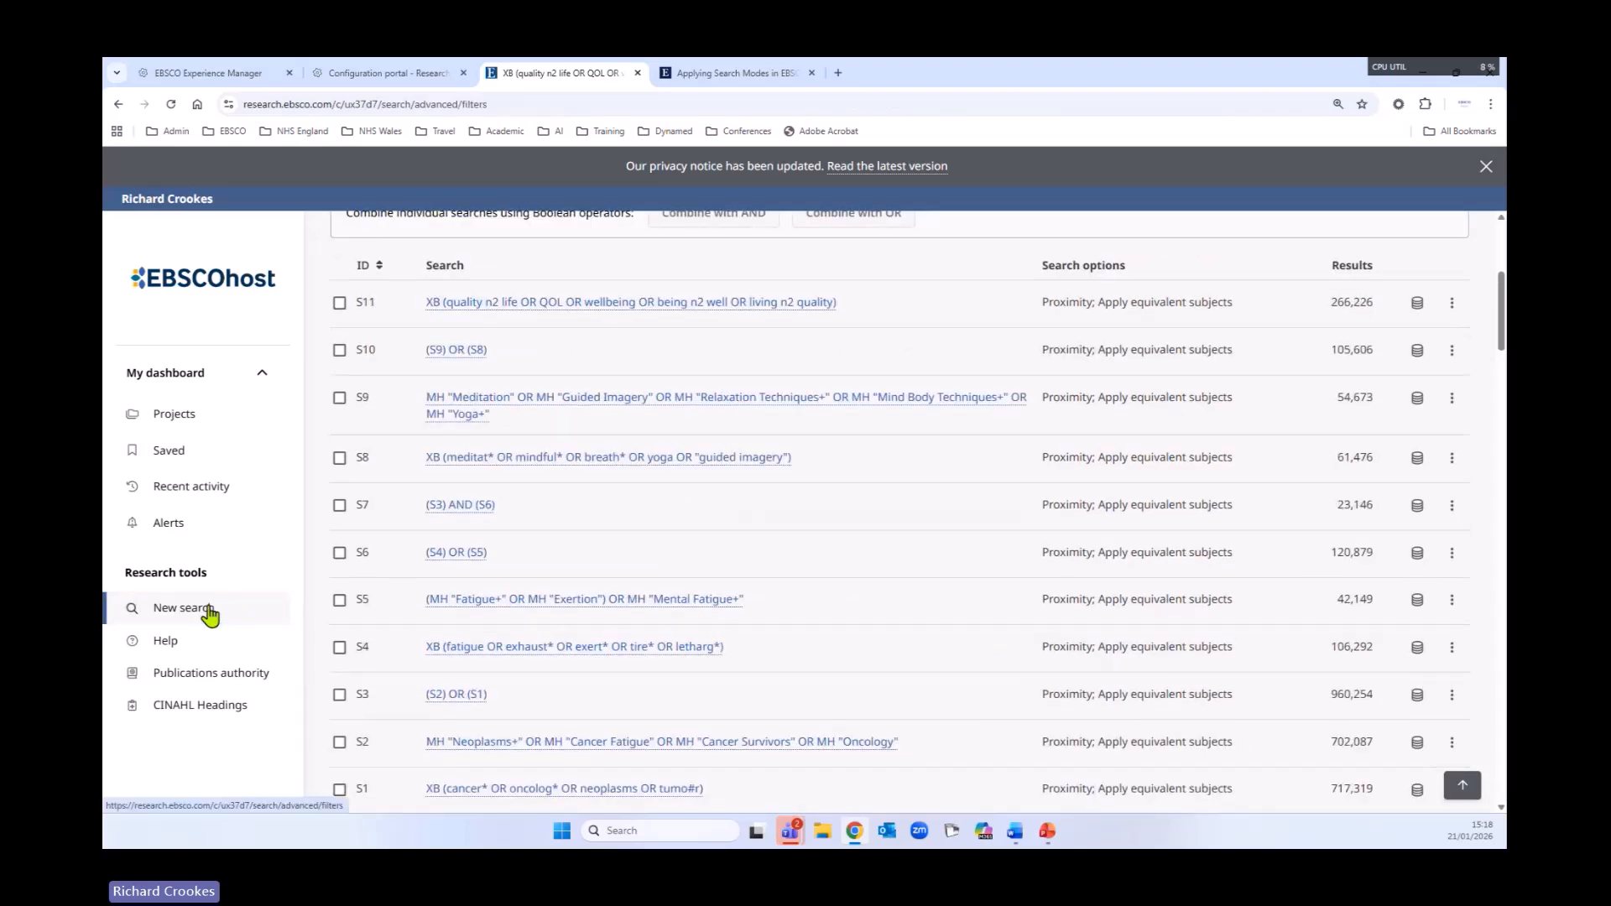
{"action": "left_click", "coordinate": [759, 463]}
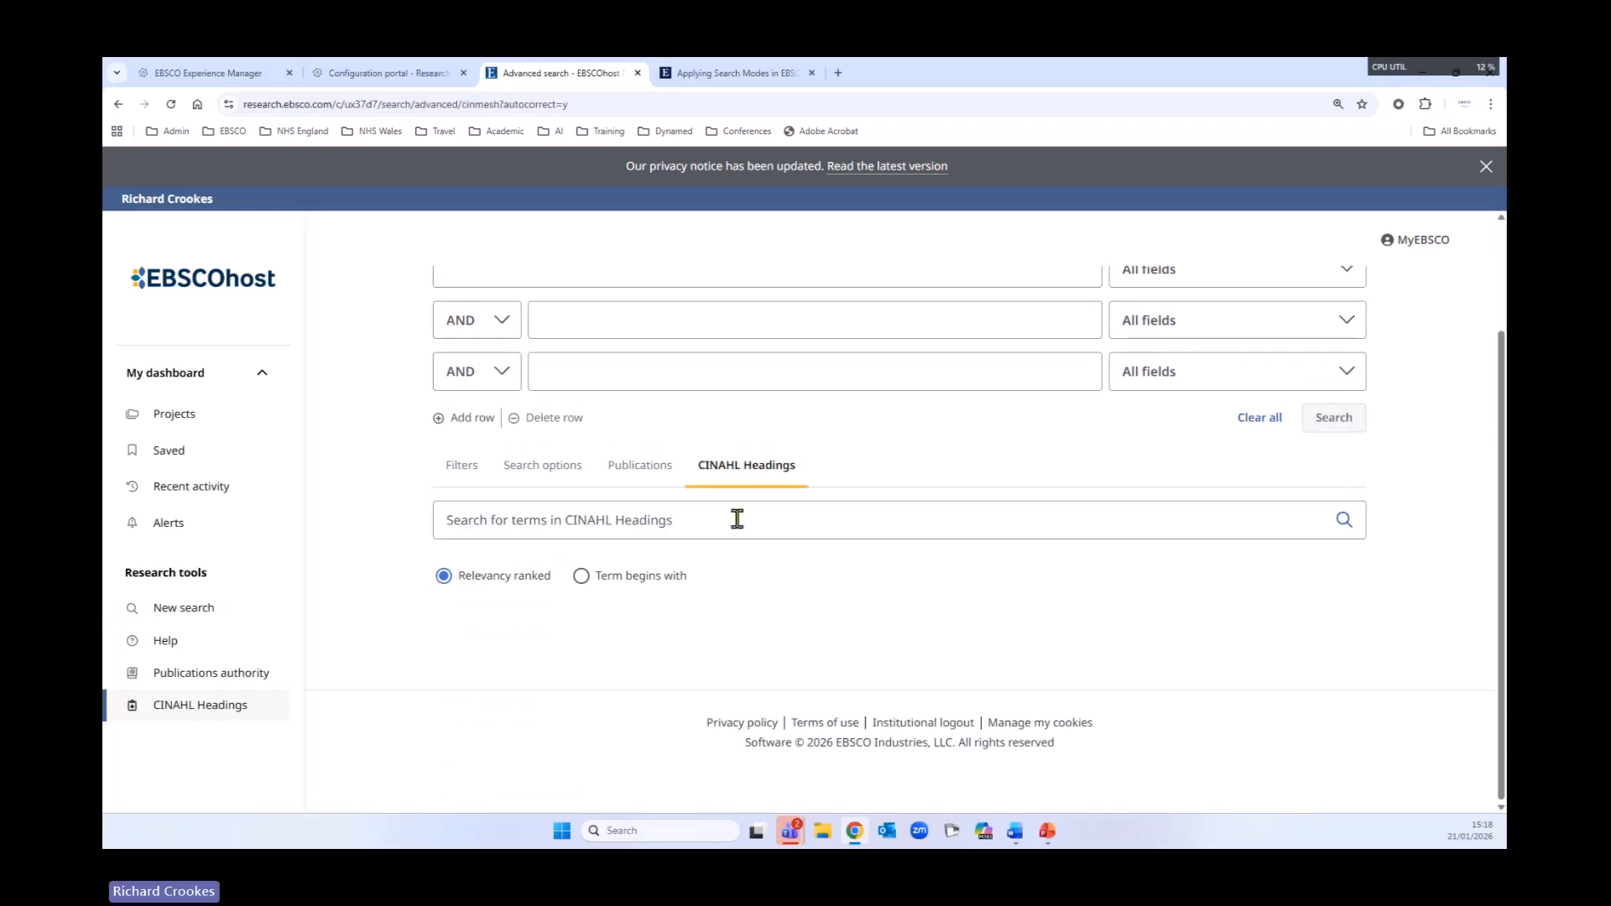
{"action": "left_click", "coordinate": [730, 521]}
{"action": "type", "text": "quality of life"}
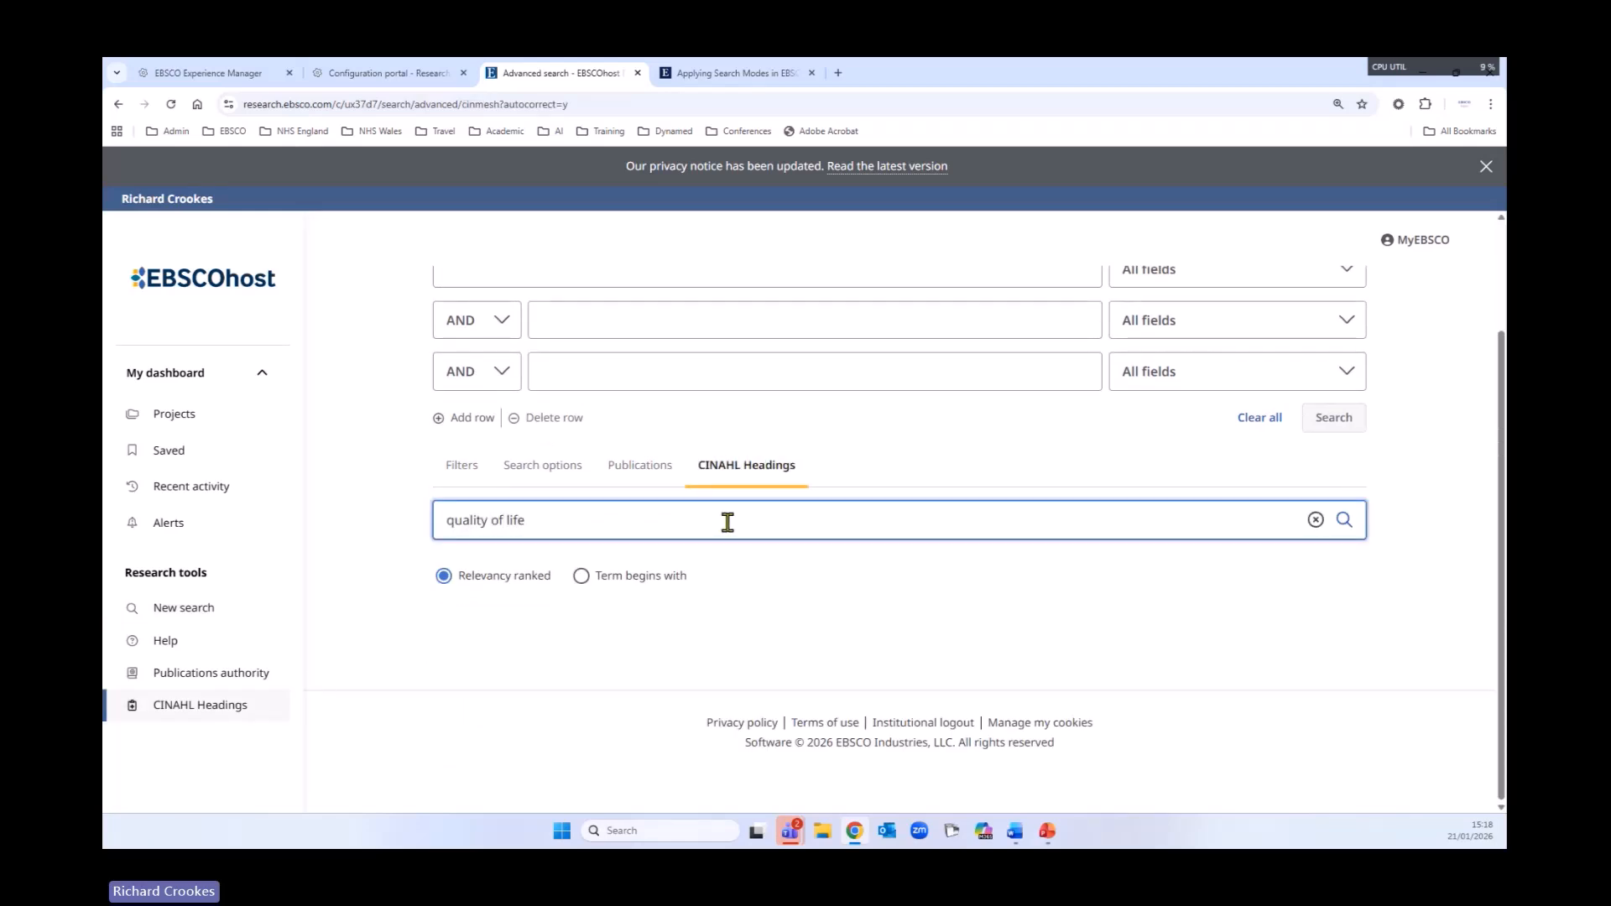
{"action": "key", "text": "Return"}
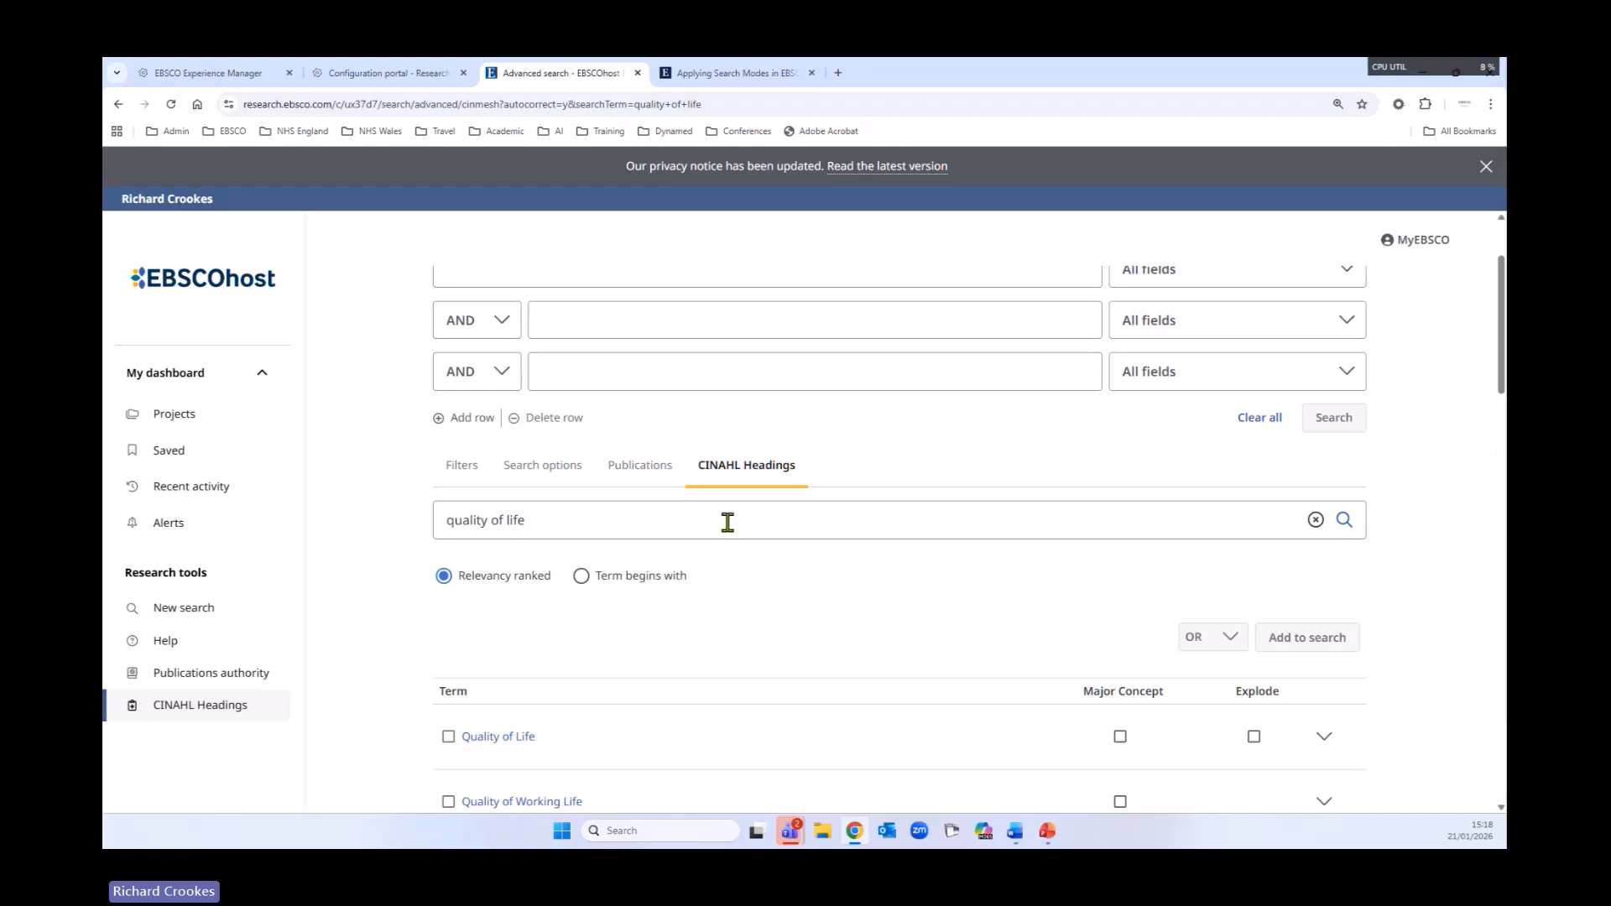
- Open the Quality of Life heading's details and select the heading itself
{"action": "scroll", "coordinate": [772, 553], "scroll_direction": "down", "scroll_amount": 3}
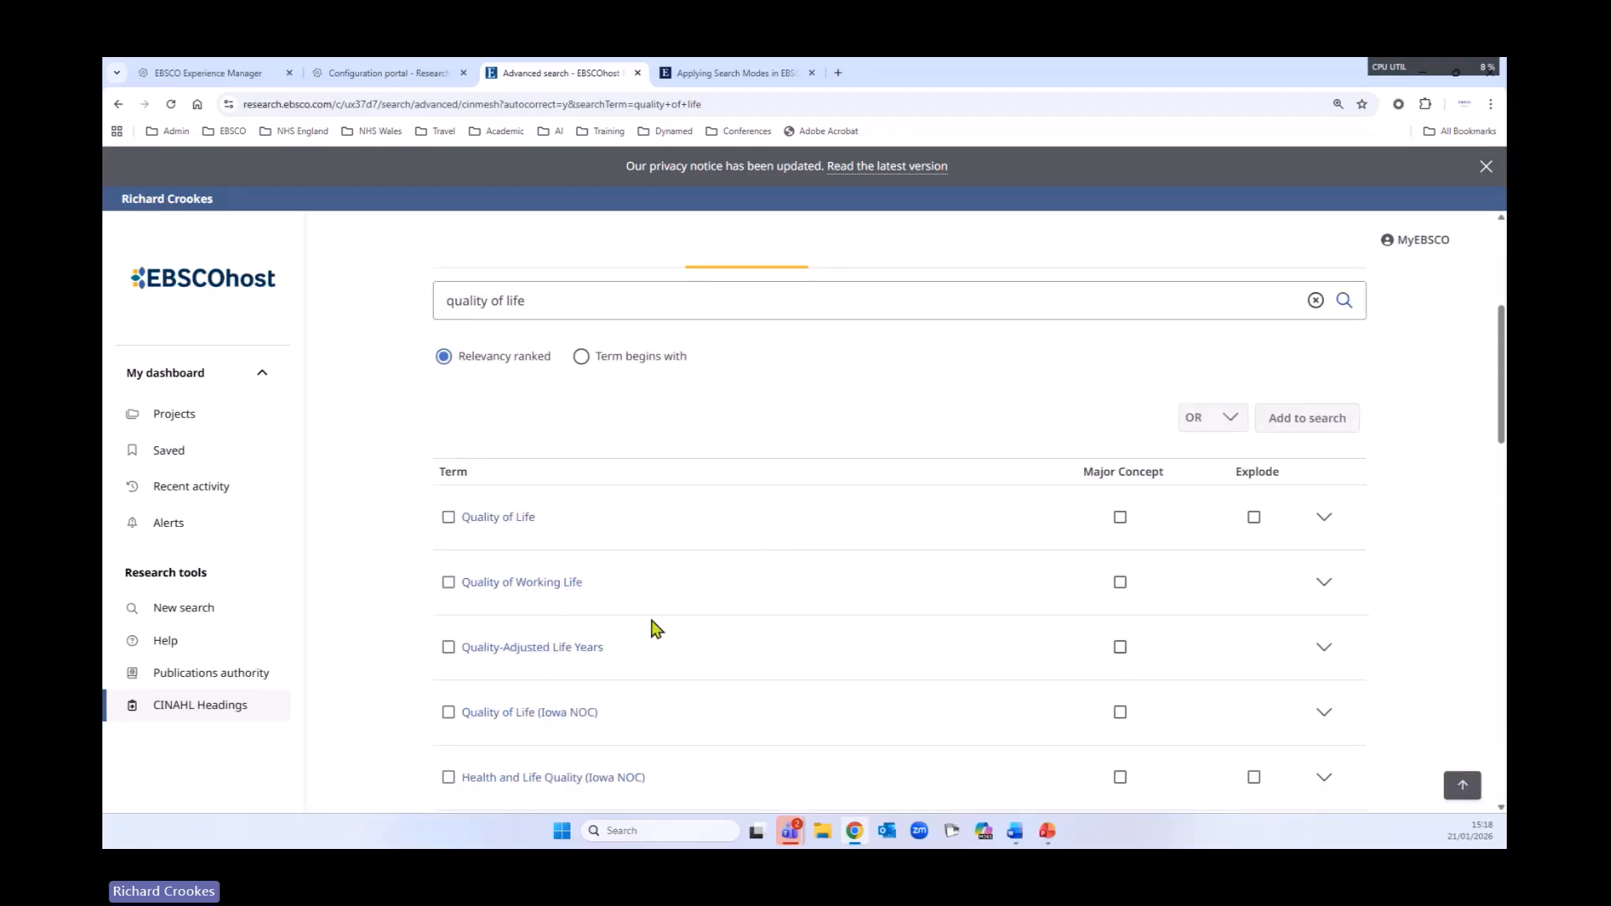
{"action": "scroll", "coordinate": [656, 629], "scroll_direction": "down", "scroll_amount": 1}
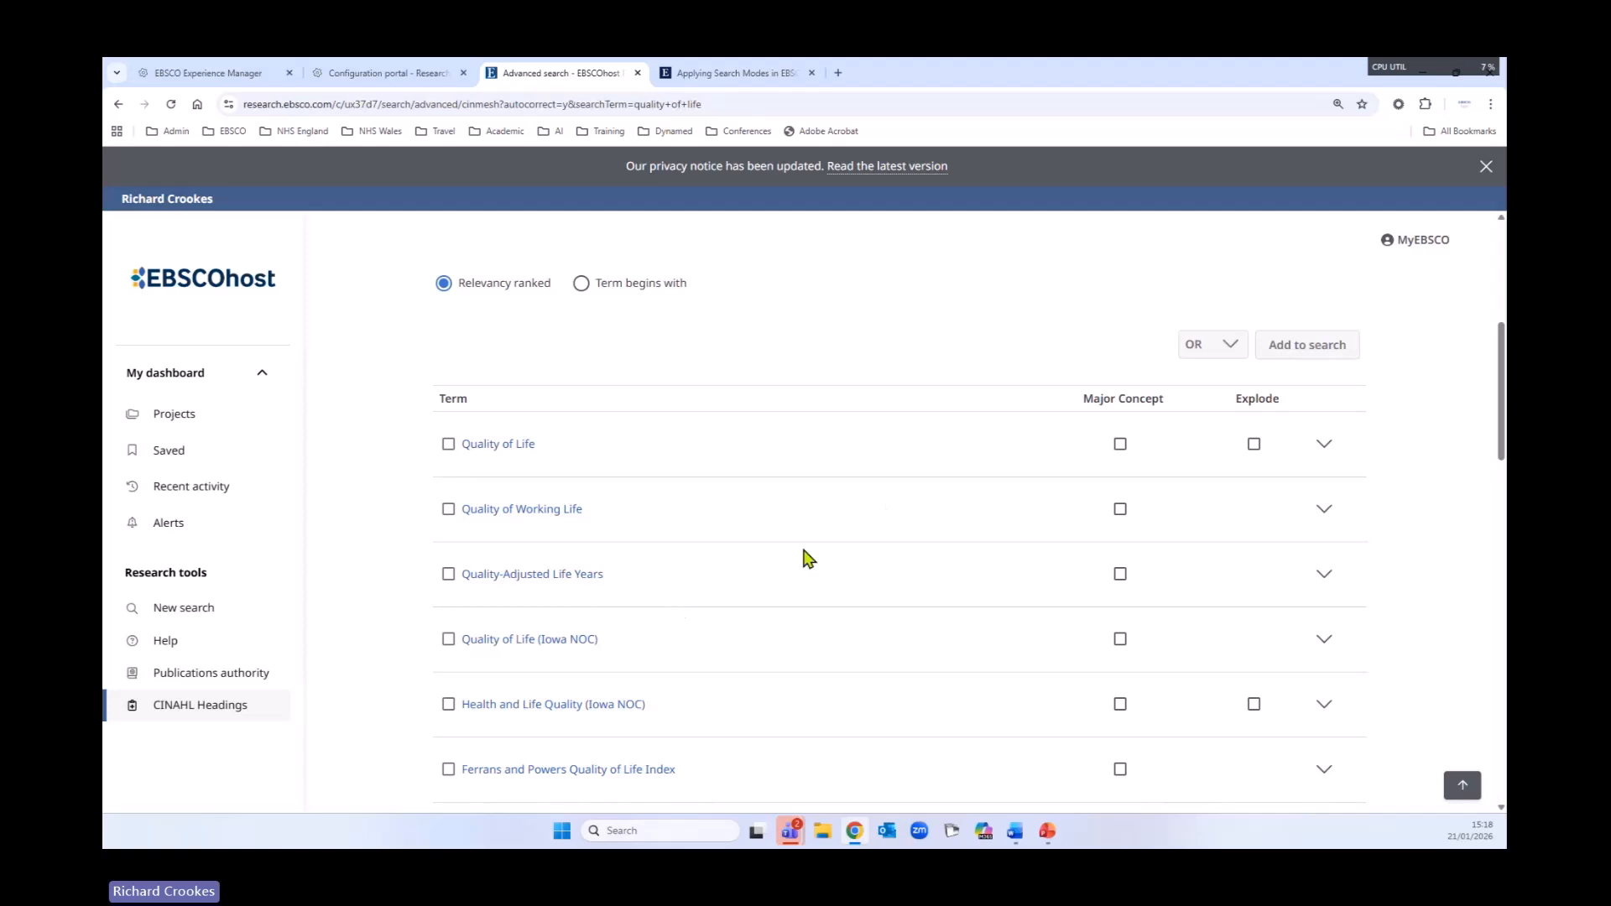
{"action": "left_click", "coordinate": [501, 453]}
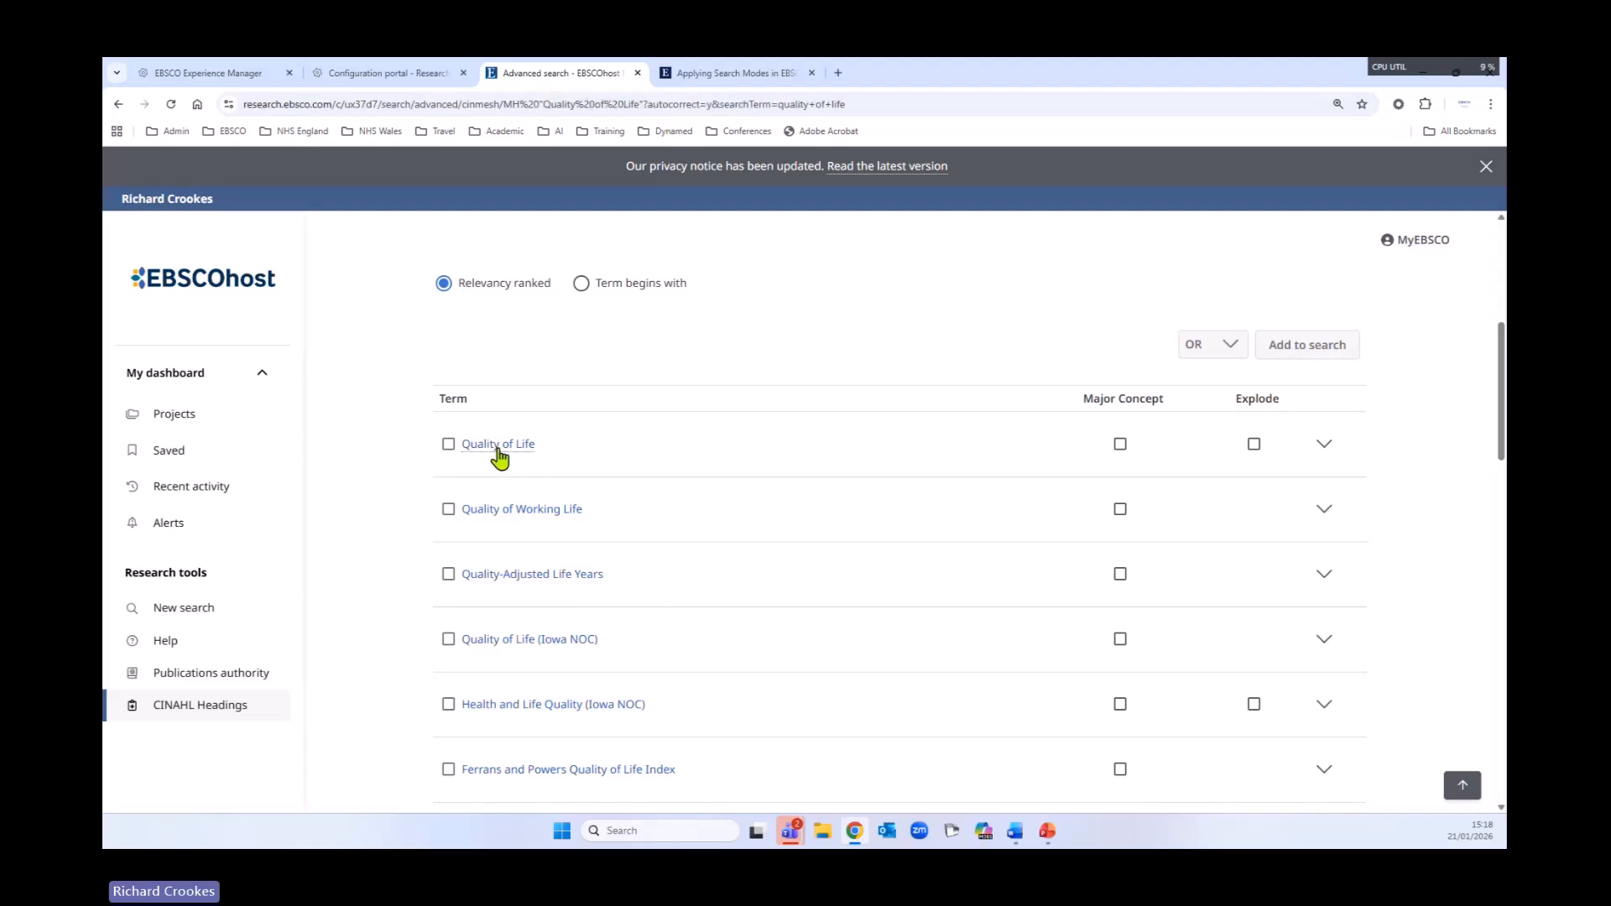
{"action": "scroll", "coordinate": [708, 504], "scroll_direction": "down", "scroll_amount": 2}
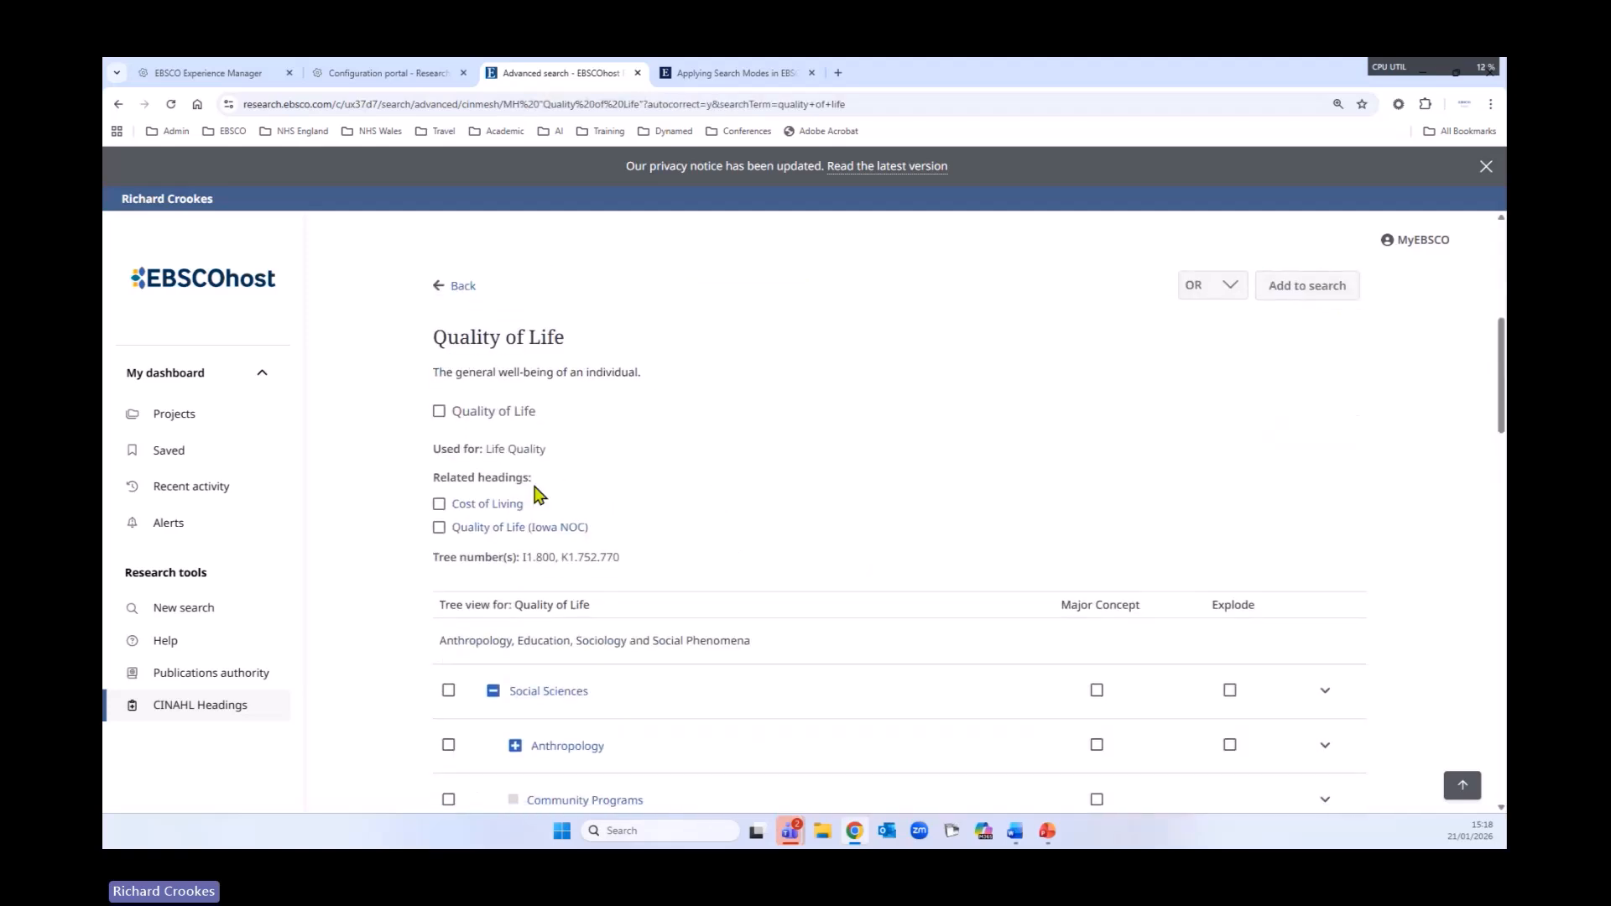
{"action": "left_click", "coordinate": [438, 411]}
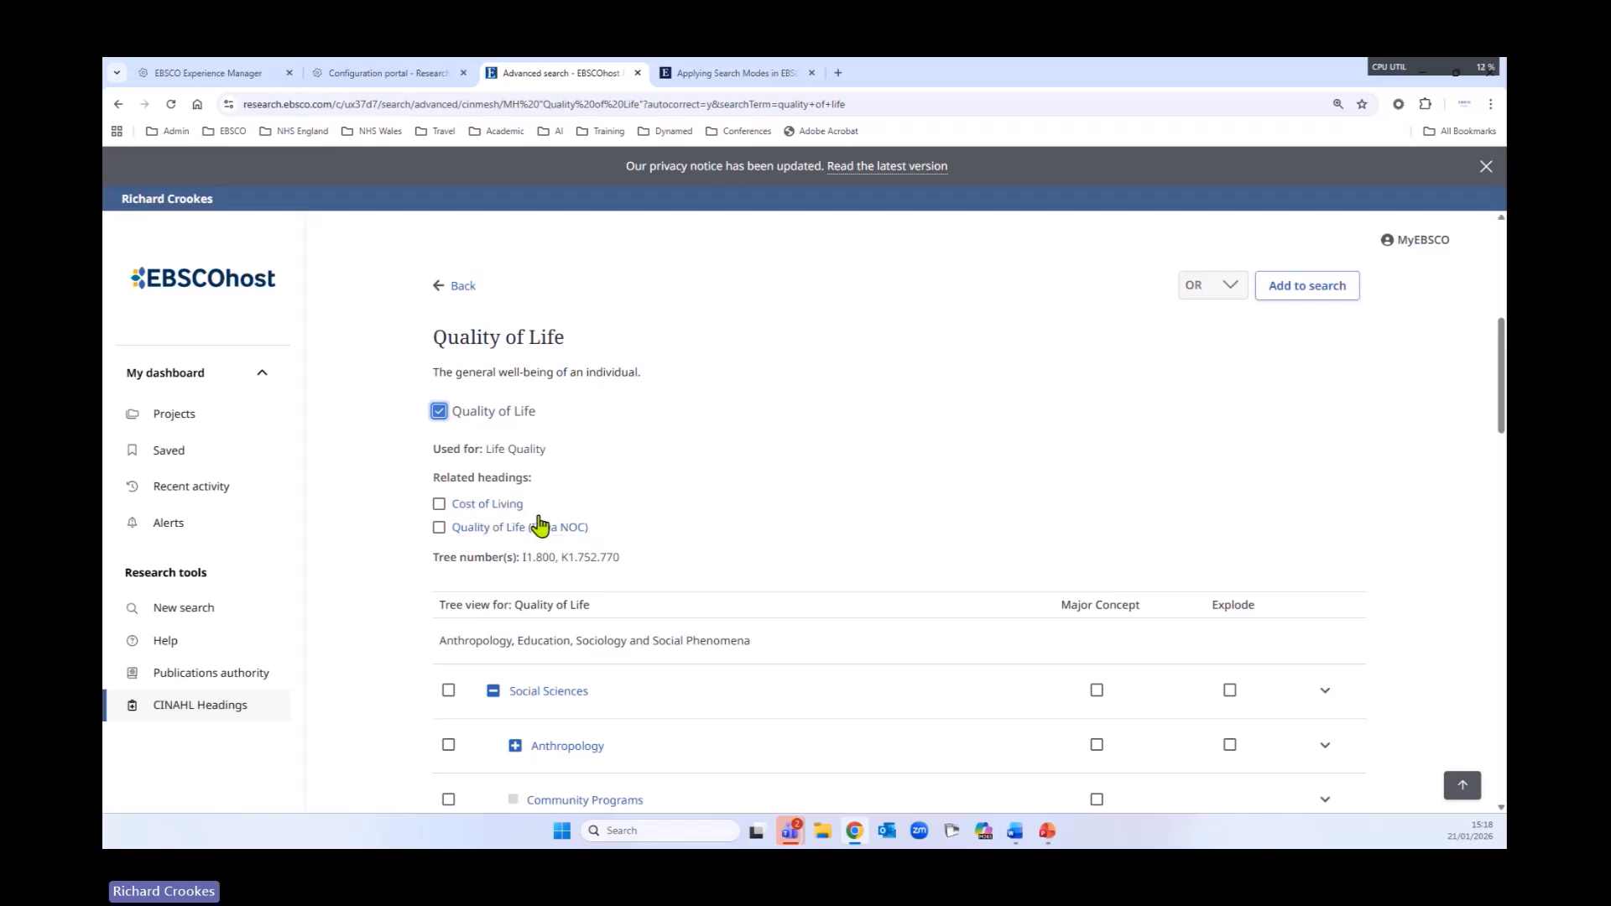
- Examine the tree view of the Quality of Life heading, including its narrower terms and its place under Philosophy
{"action": "scroll", "coordinate": [807, 494], "scroll_direction": "down", "scroll_amount": 3}
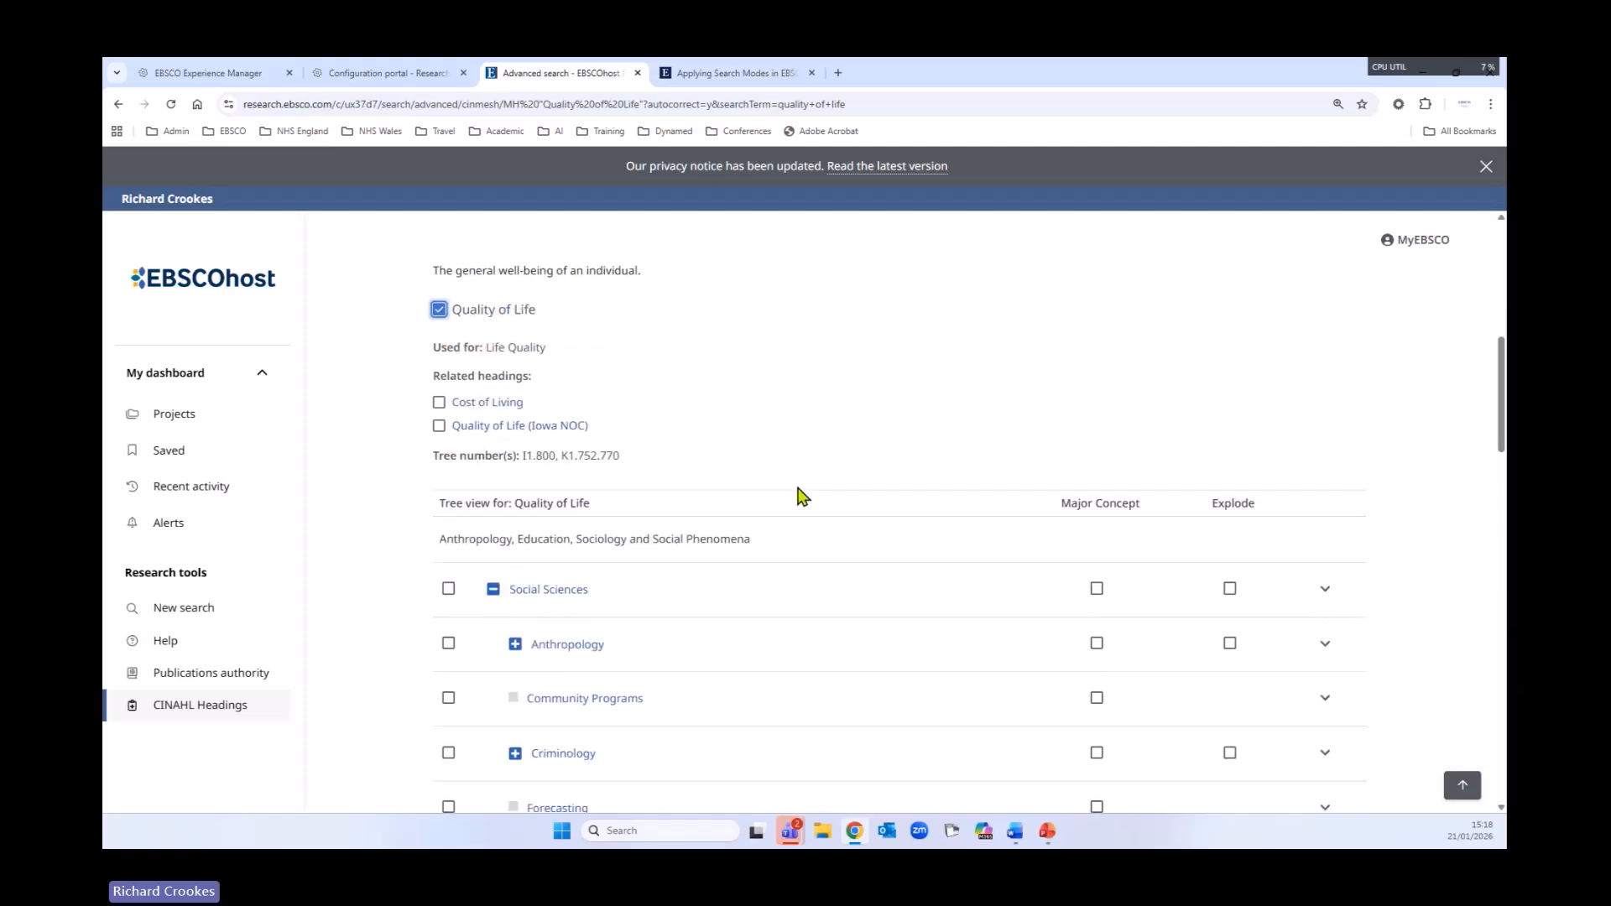
{"action": "scroll", "coordinate": [798, 495], "scroll_direction": "down", "scroll_amount": 5}
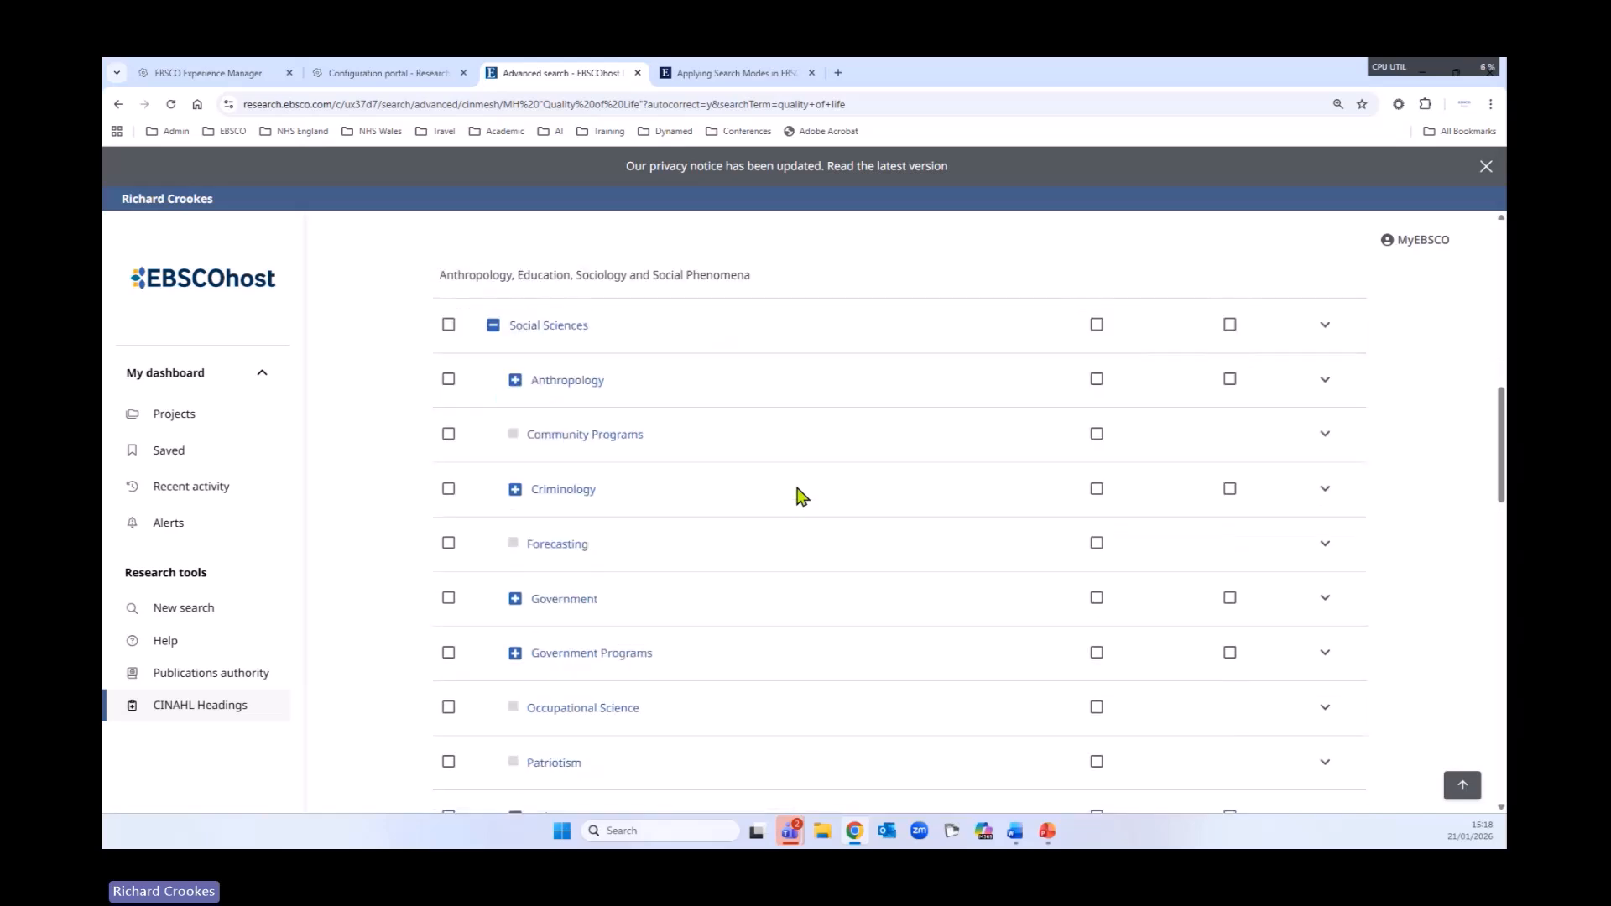
{"action": "scroll", "coordinate": [793, 496], "scroll_direction": "down", "scroll_amount": 3}
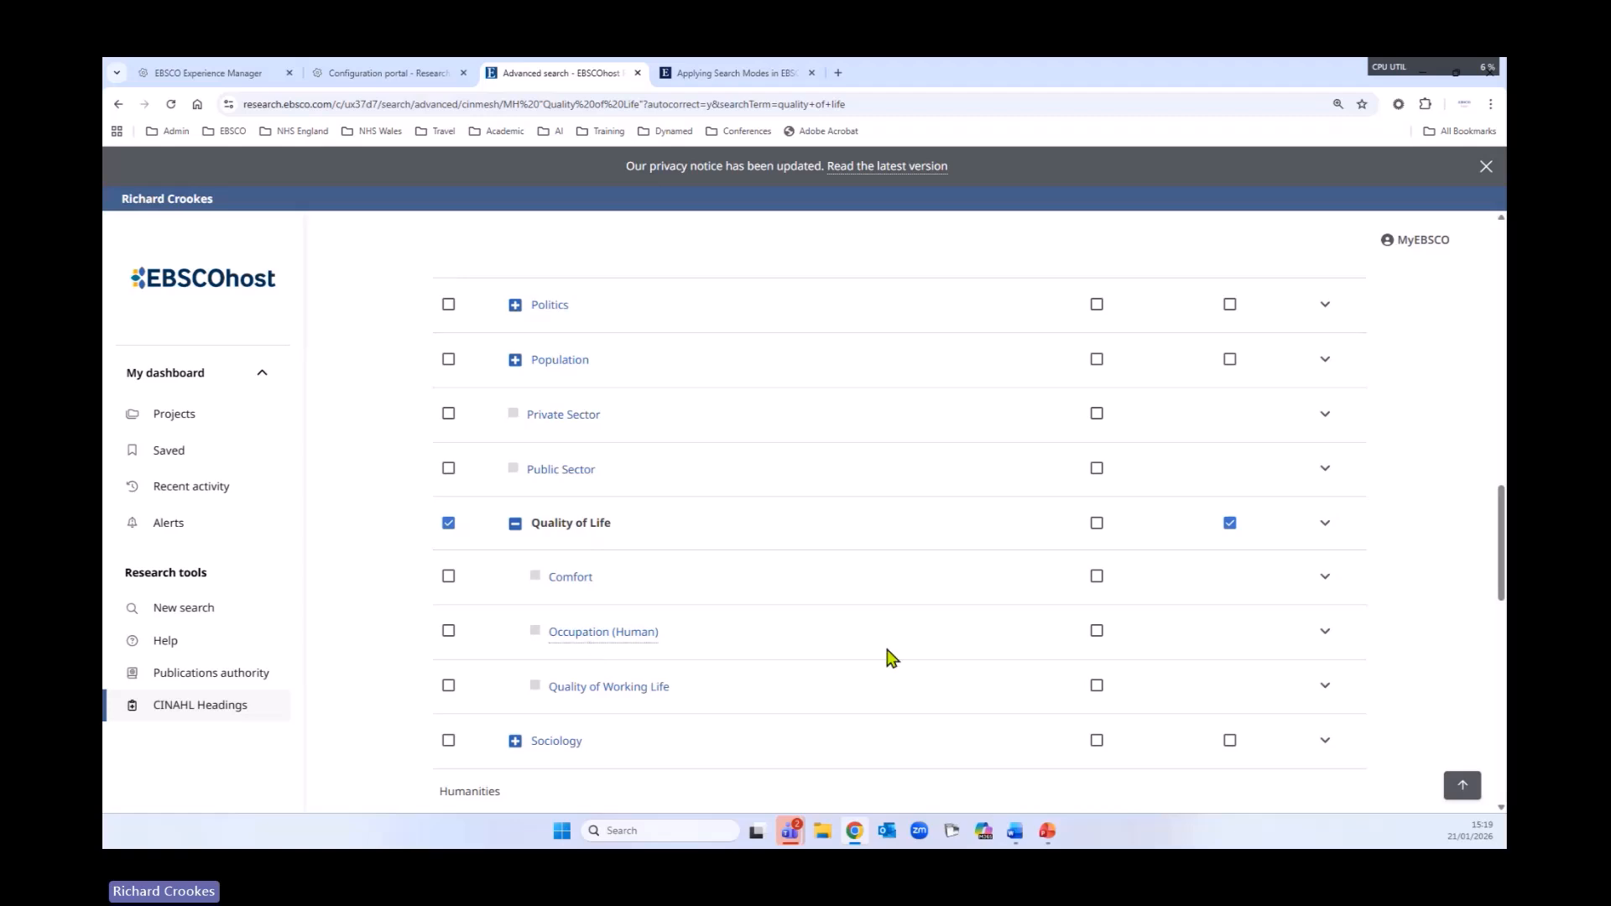
{"action": "scroll", "coordinate": [876, 642], "scroll_direction": "down", "scroll_amount": 2}
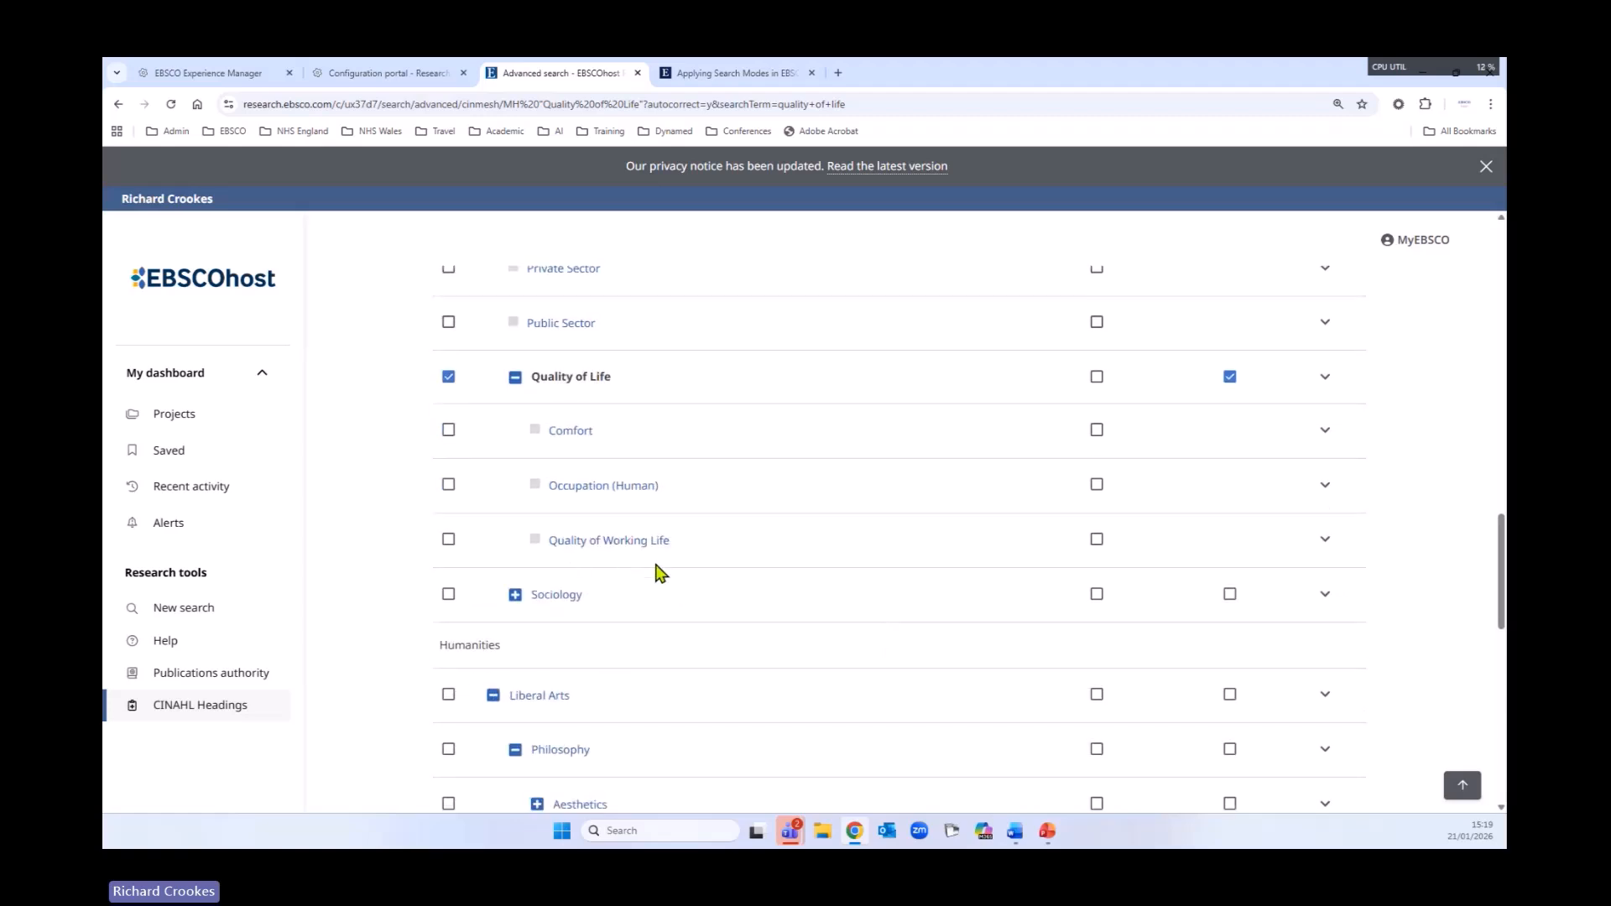
{"action": "scroll", "coordinate": [738, 514], "scroll_direction": "down", "scroll_amount": 1}
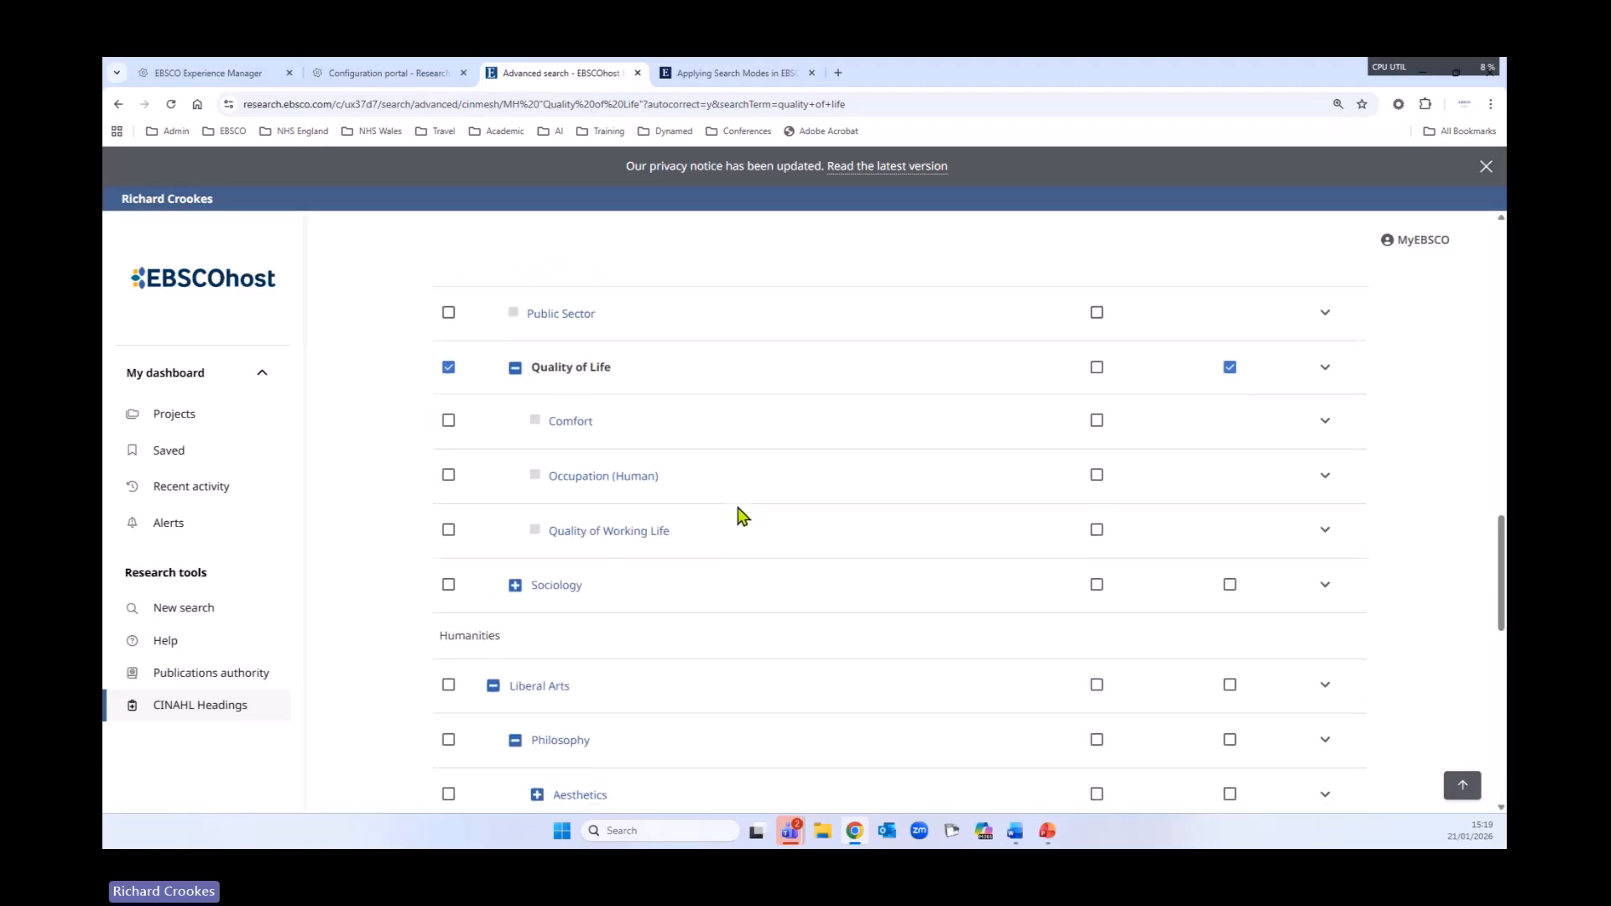
{"action": "scroll", "coordinate": [742, 515], "scroll_direction": "down", "scroll_amount": 5}
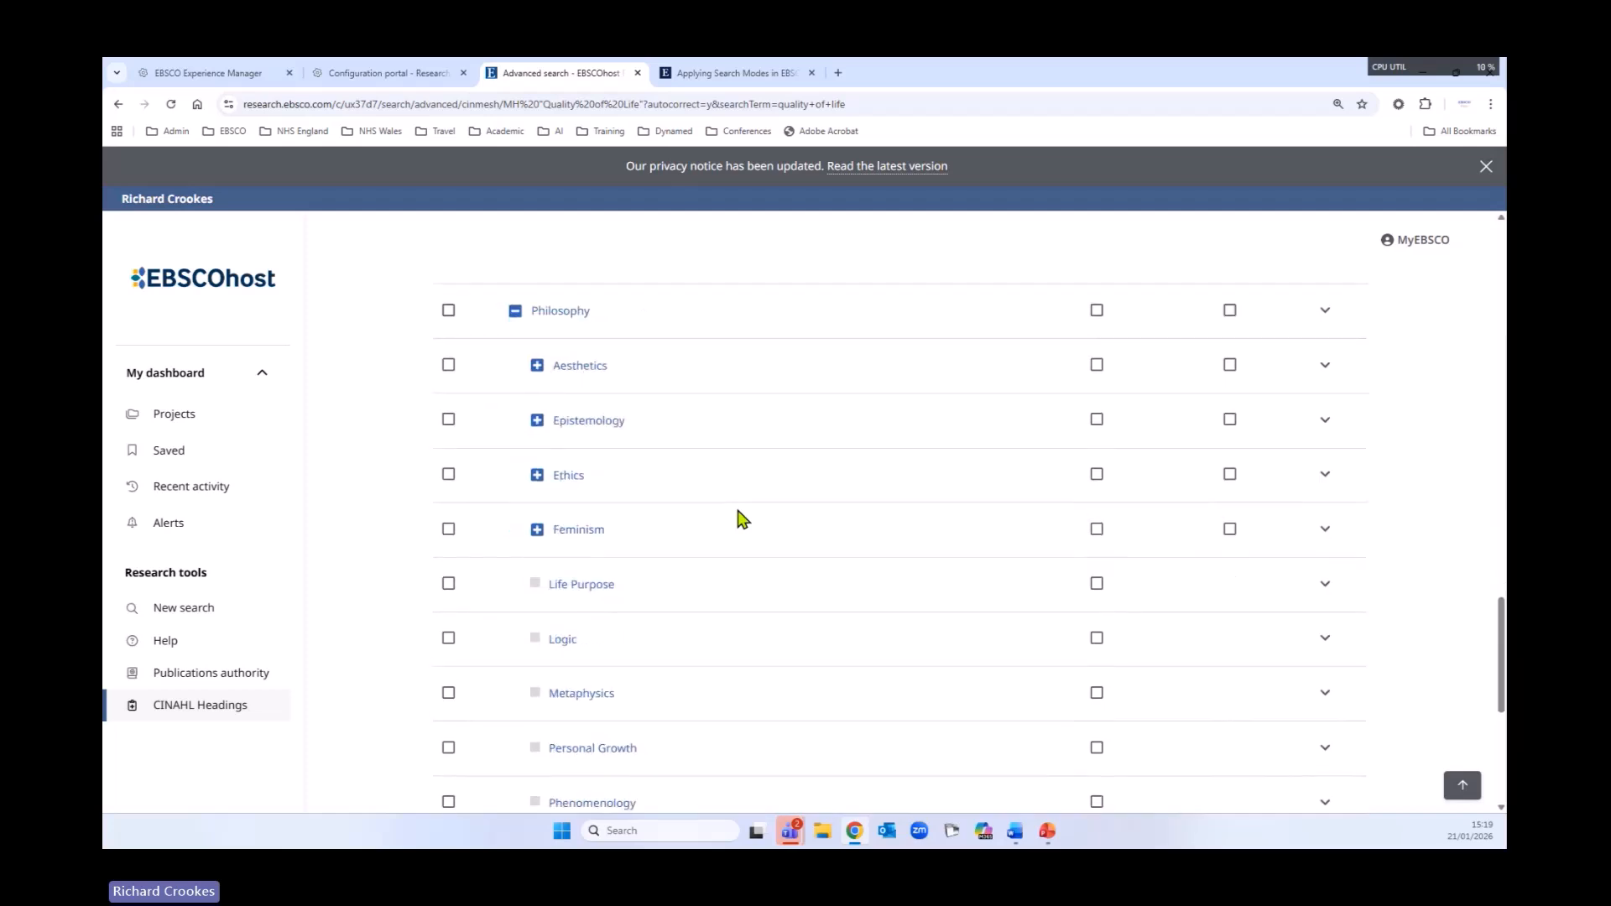
{"action": "scroll", "coordinate": [742, 518], "scroll_direction": "down", "scroll_amount": 4}
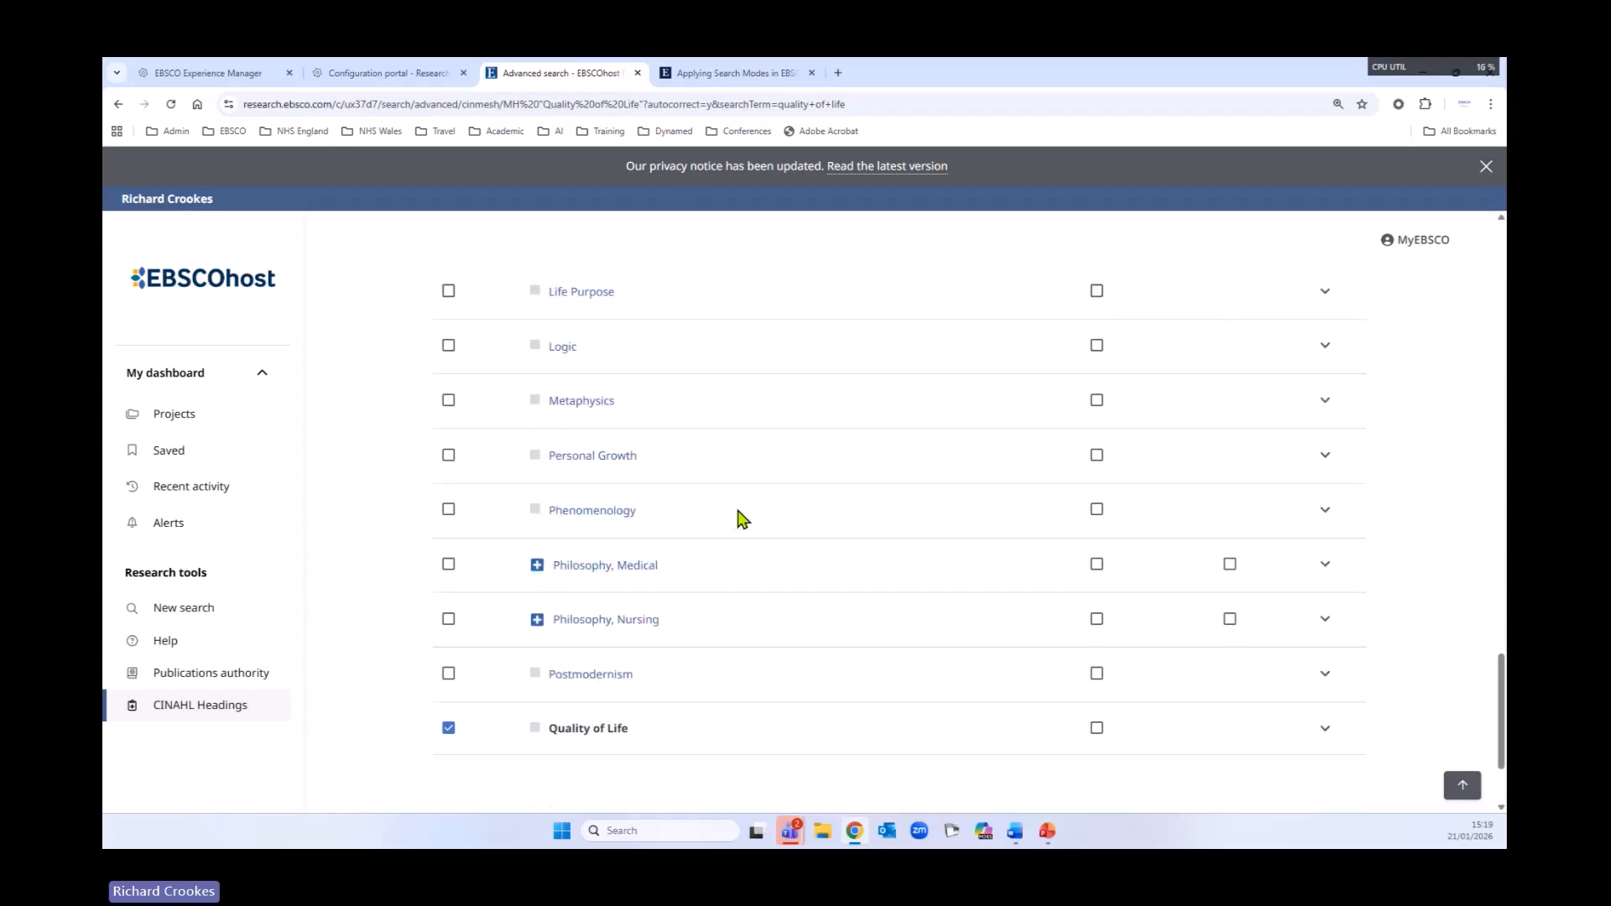
{"action": "scroll", "coordinate": [742, 518], "scroll_direction": "down", "scroll_amount": 1}
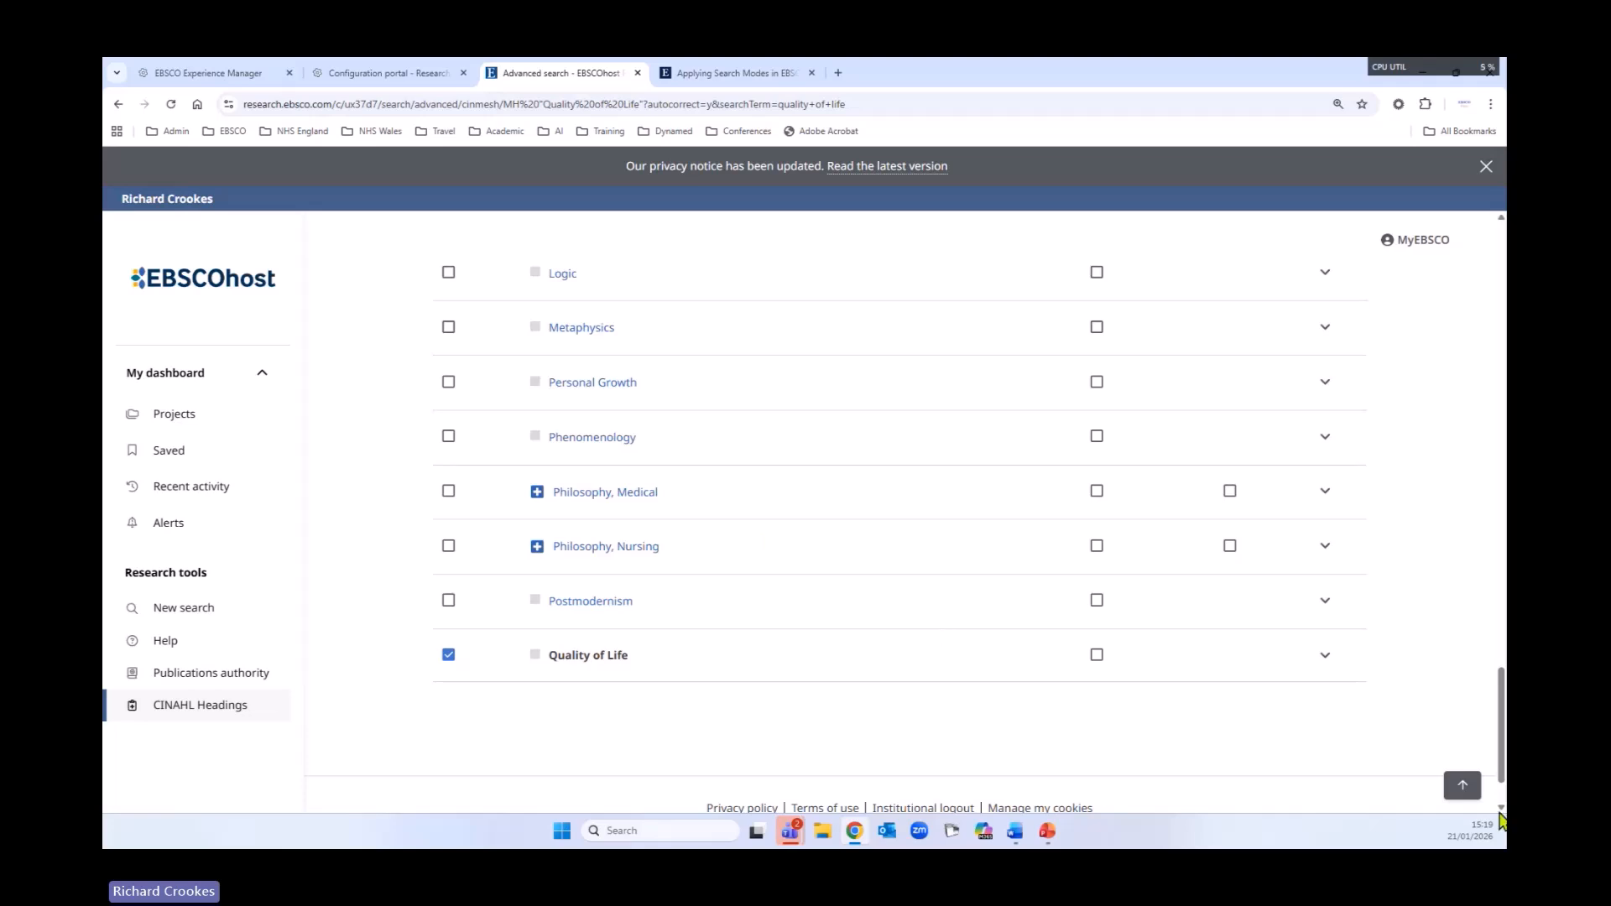
- Add the exploded CINAHL heading Quality of Life to the search and run it
{"action": "left_click", "coordinate": [1462, 784]}
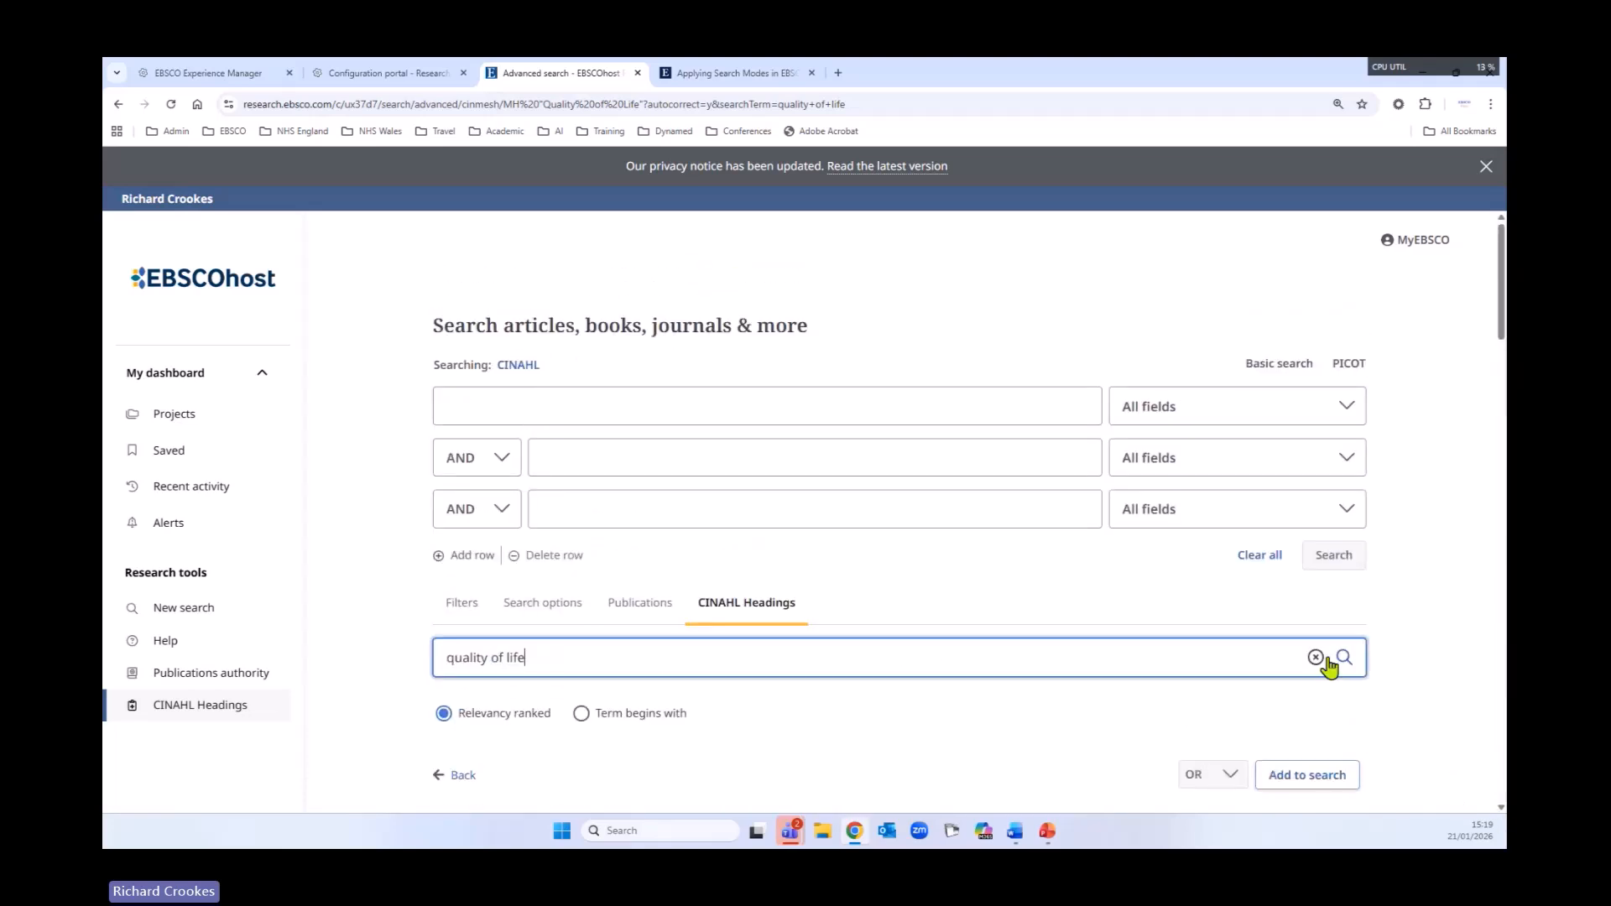
{"action": "left_click", "coordinate": [1307, 776]}
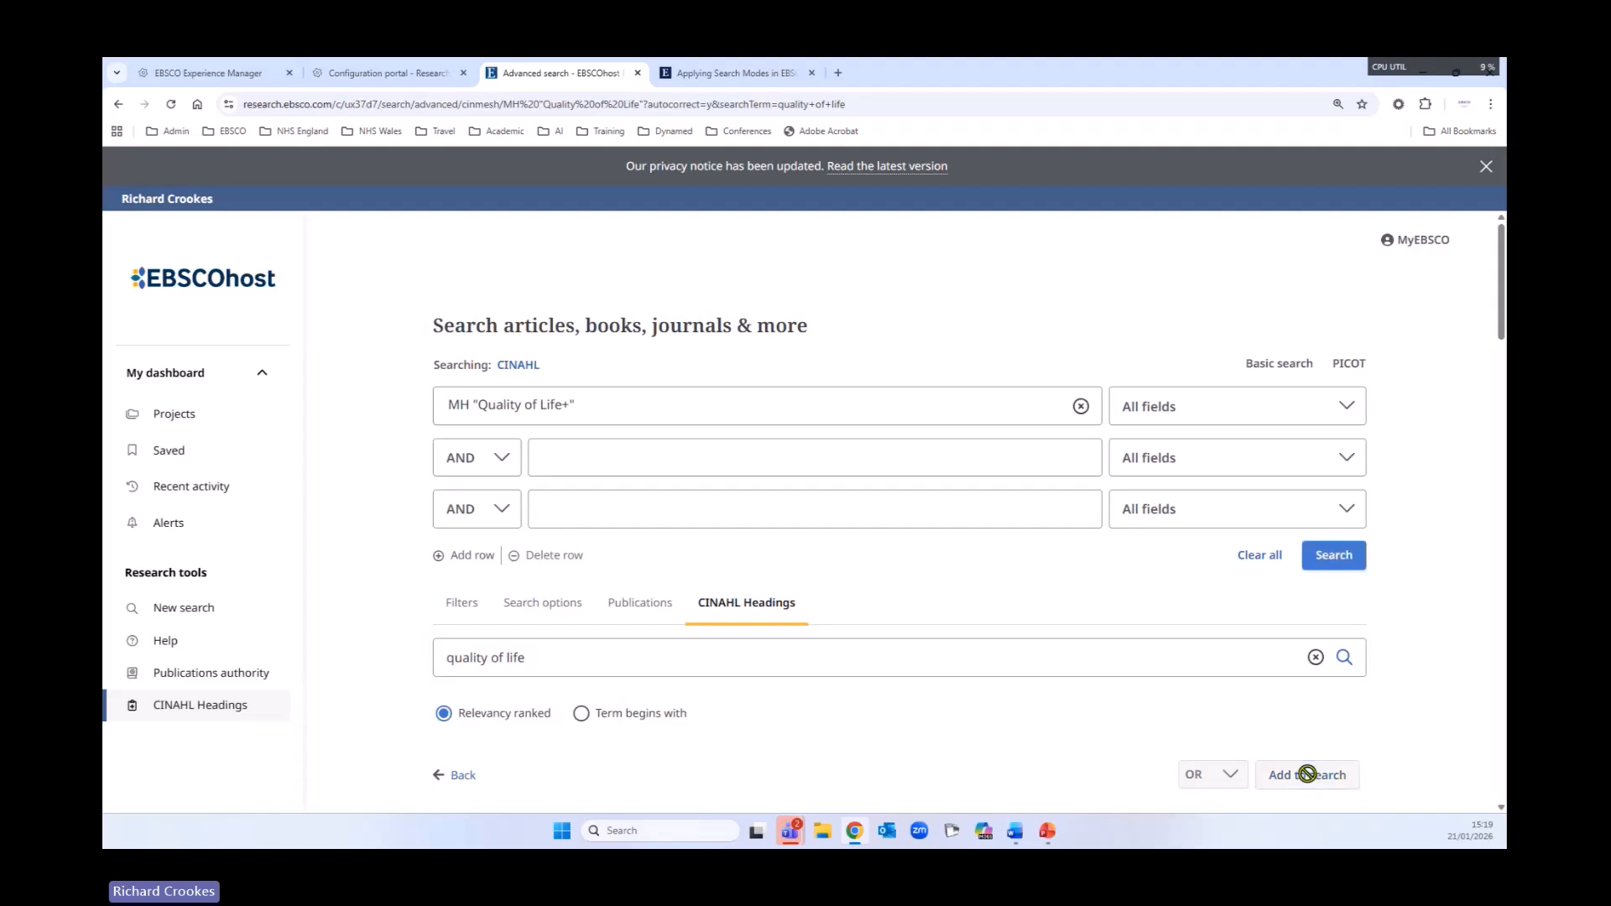
{"action": "left_click", "coordinate": [1332, 556]}
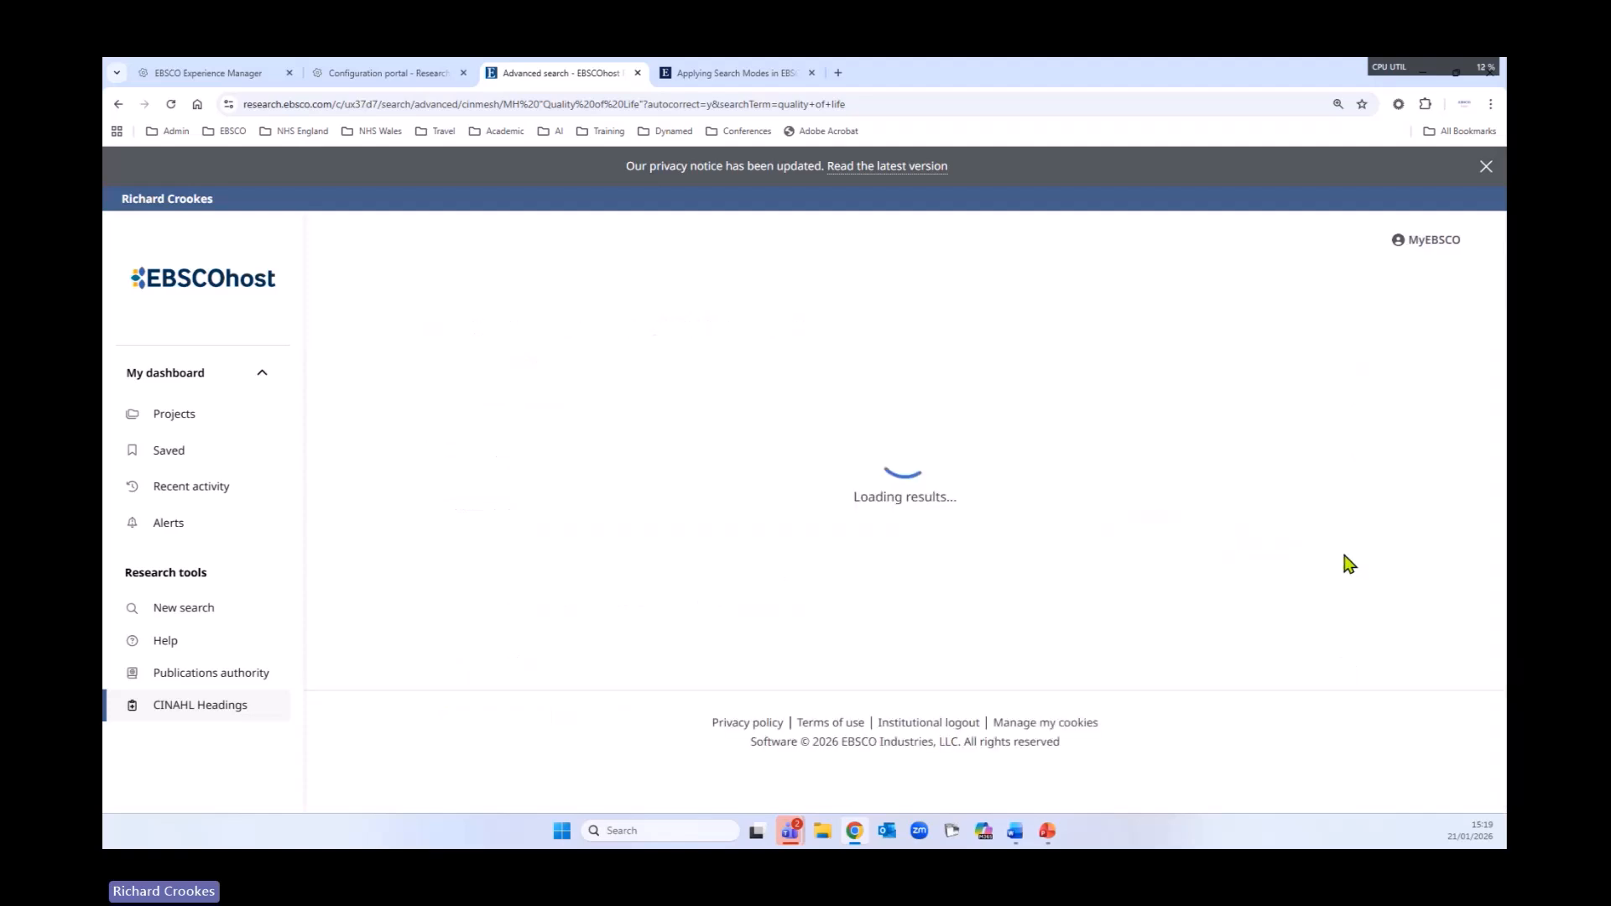
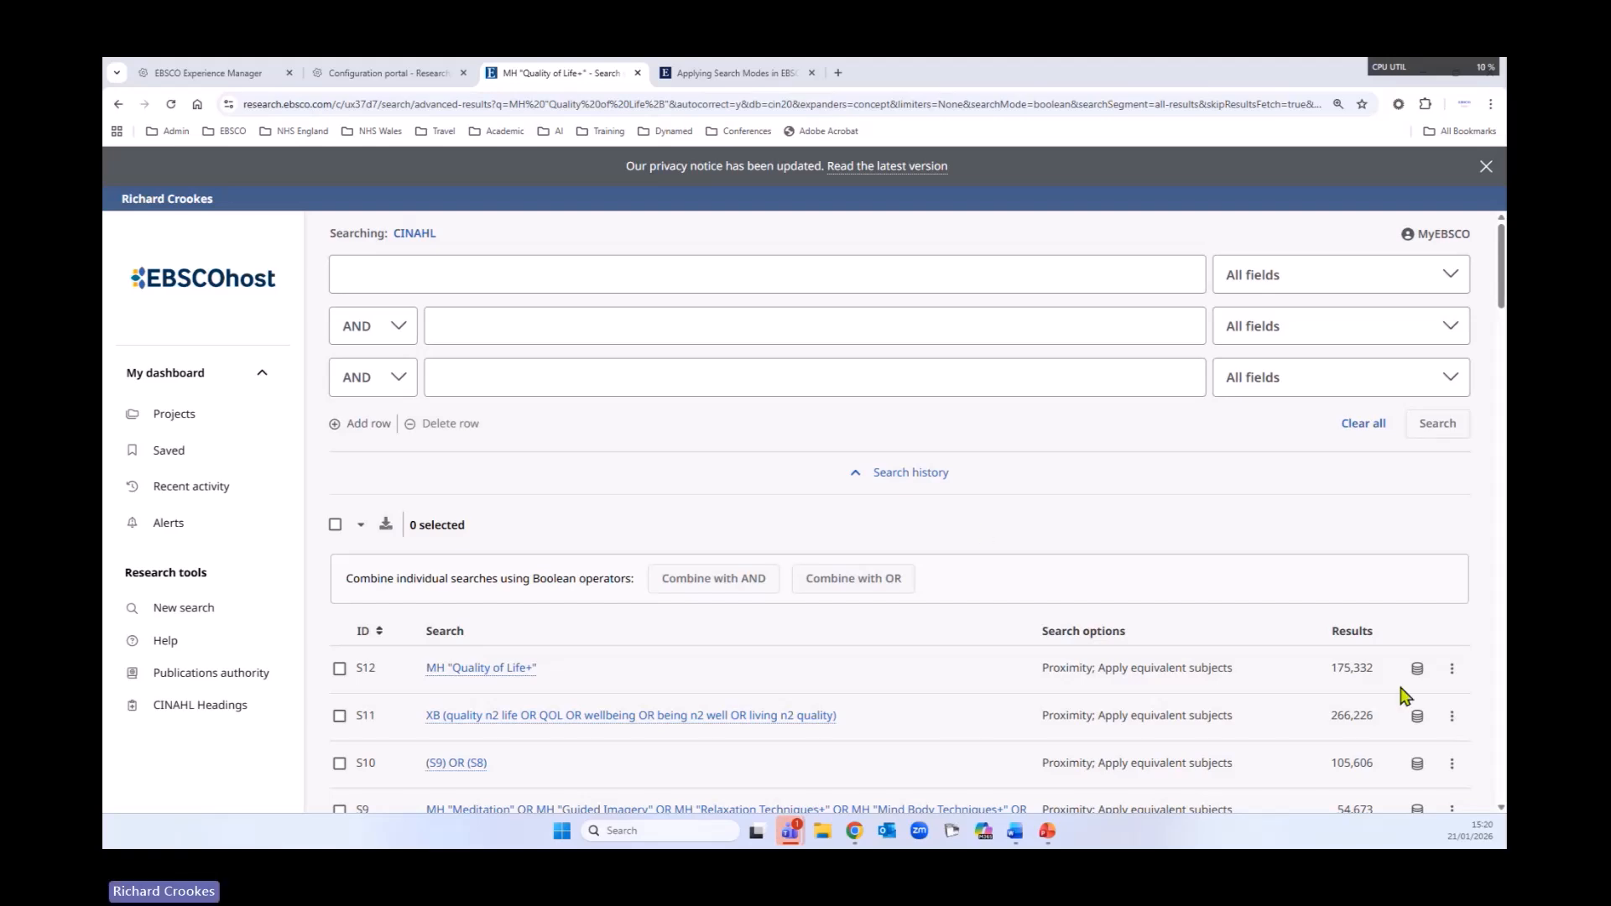
- Select searches S11 and S12 in the search history and combine them with OR
{"action": "scroll", "coordinate": [1108, 450], "scroll_direction": "down", "scroll_amount": 3}
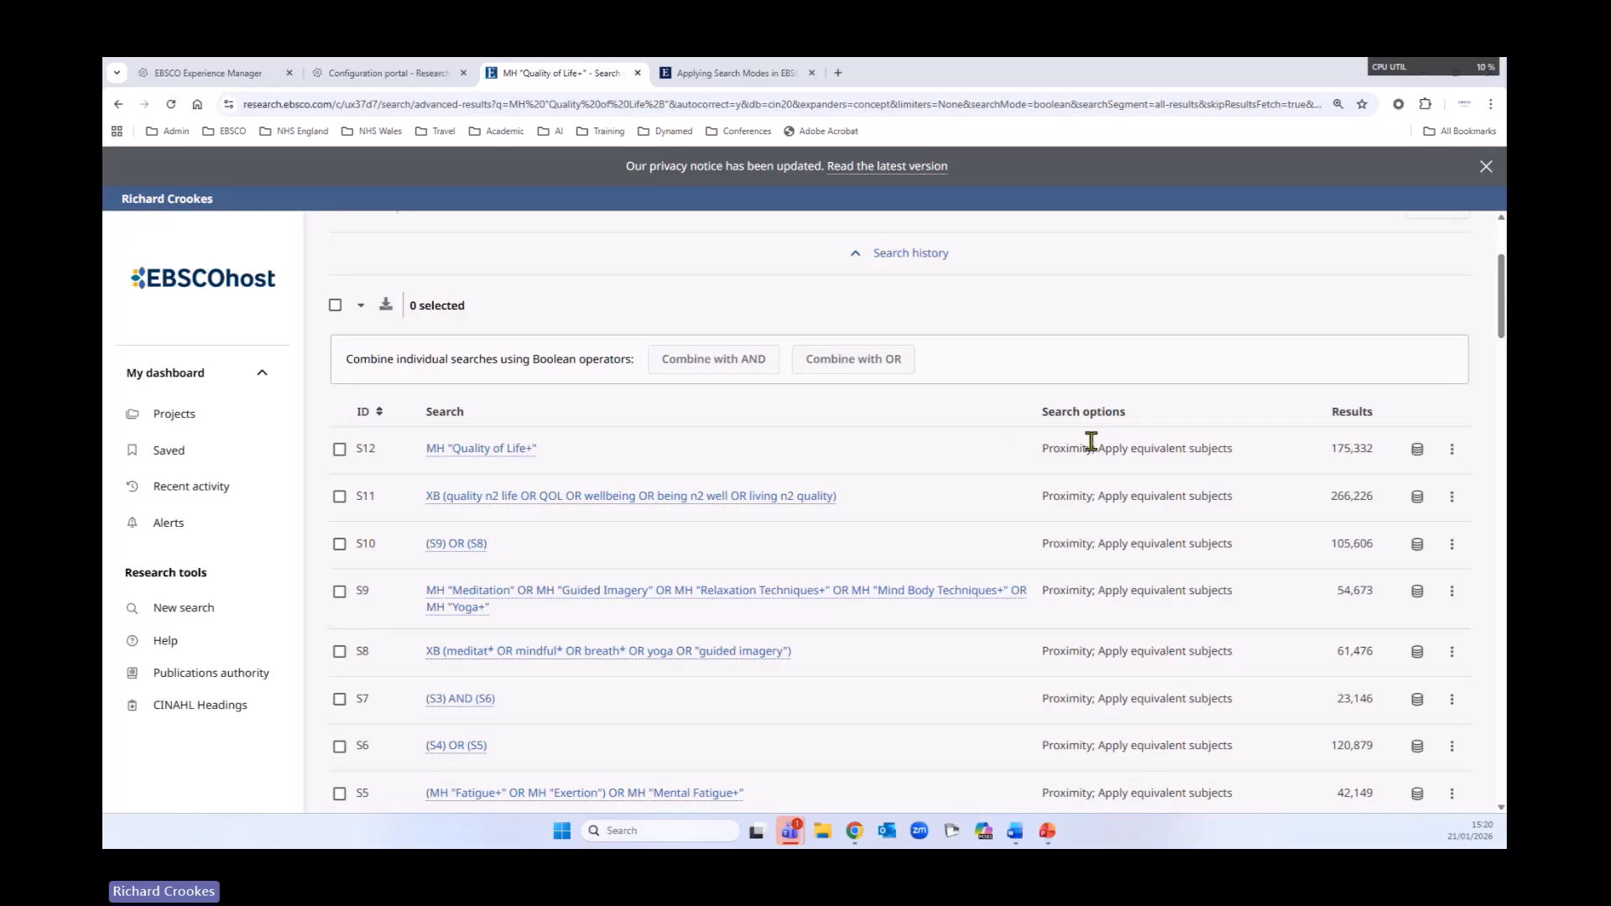
{"action": "scroll", "coordinate": [1091, 441], "scroll_direction": "down", "scroll_amount": 1}
{"action": "left_click", "coordinate": [339, 424]}
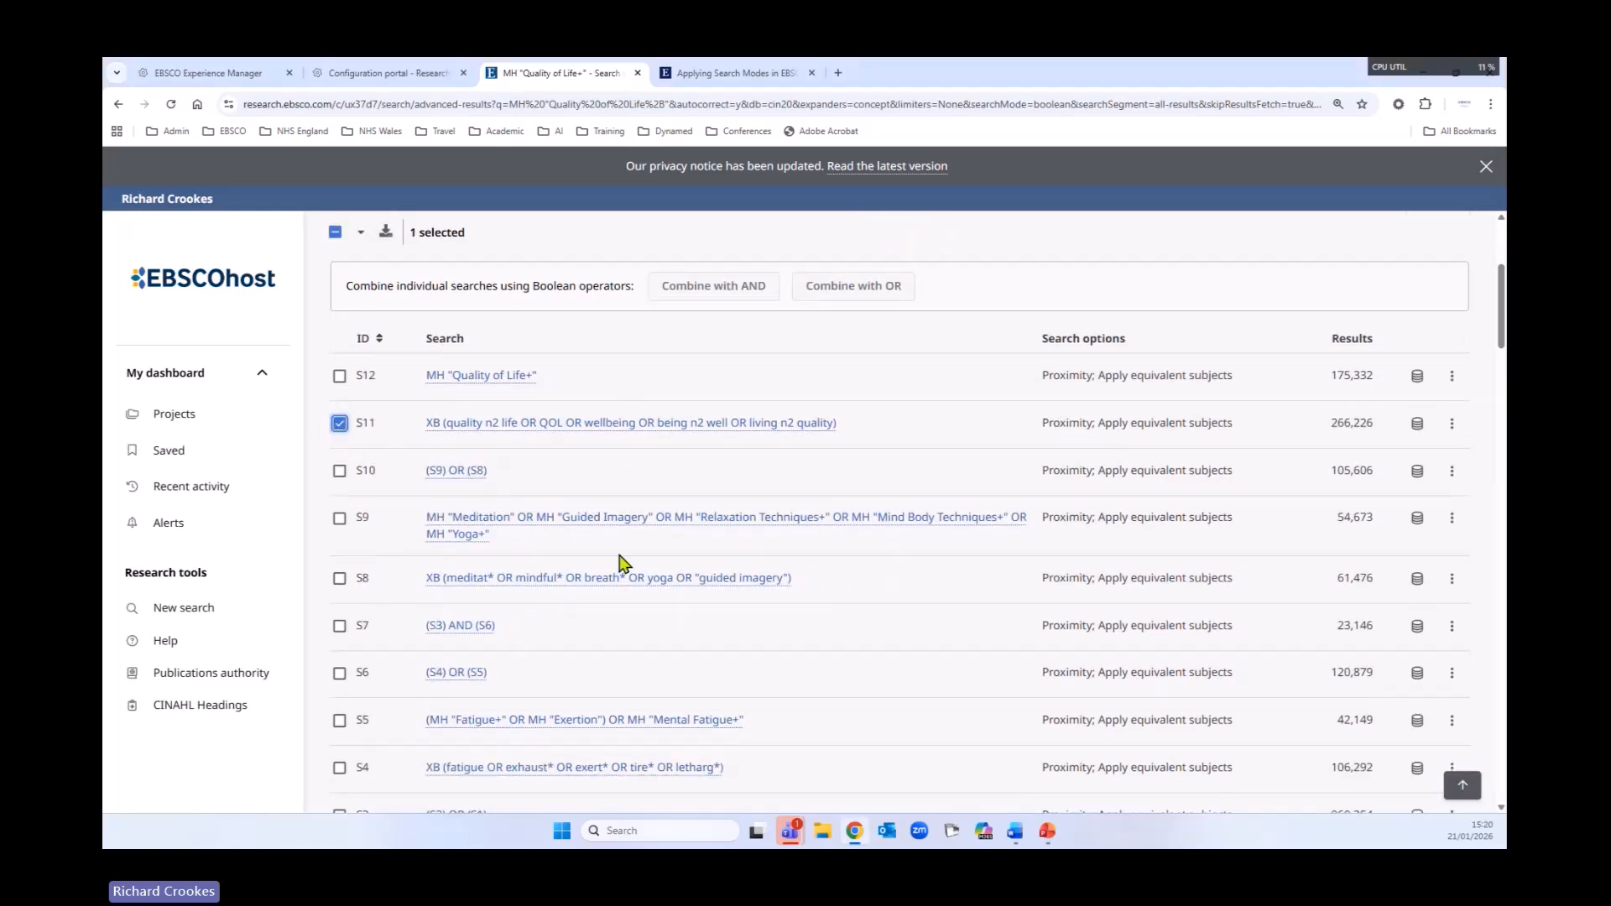
{"action": "left_click", "coordinate": [340, 377]}
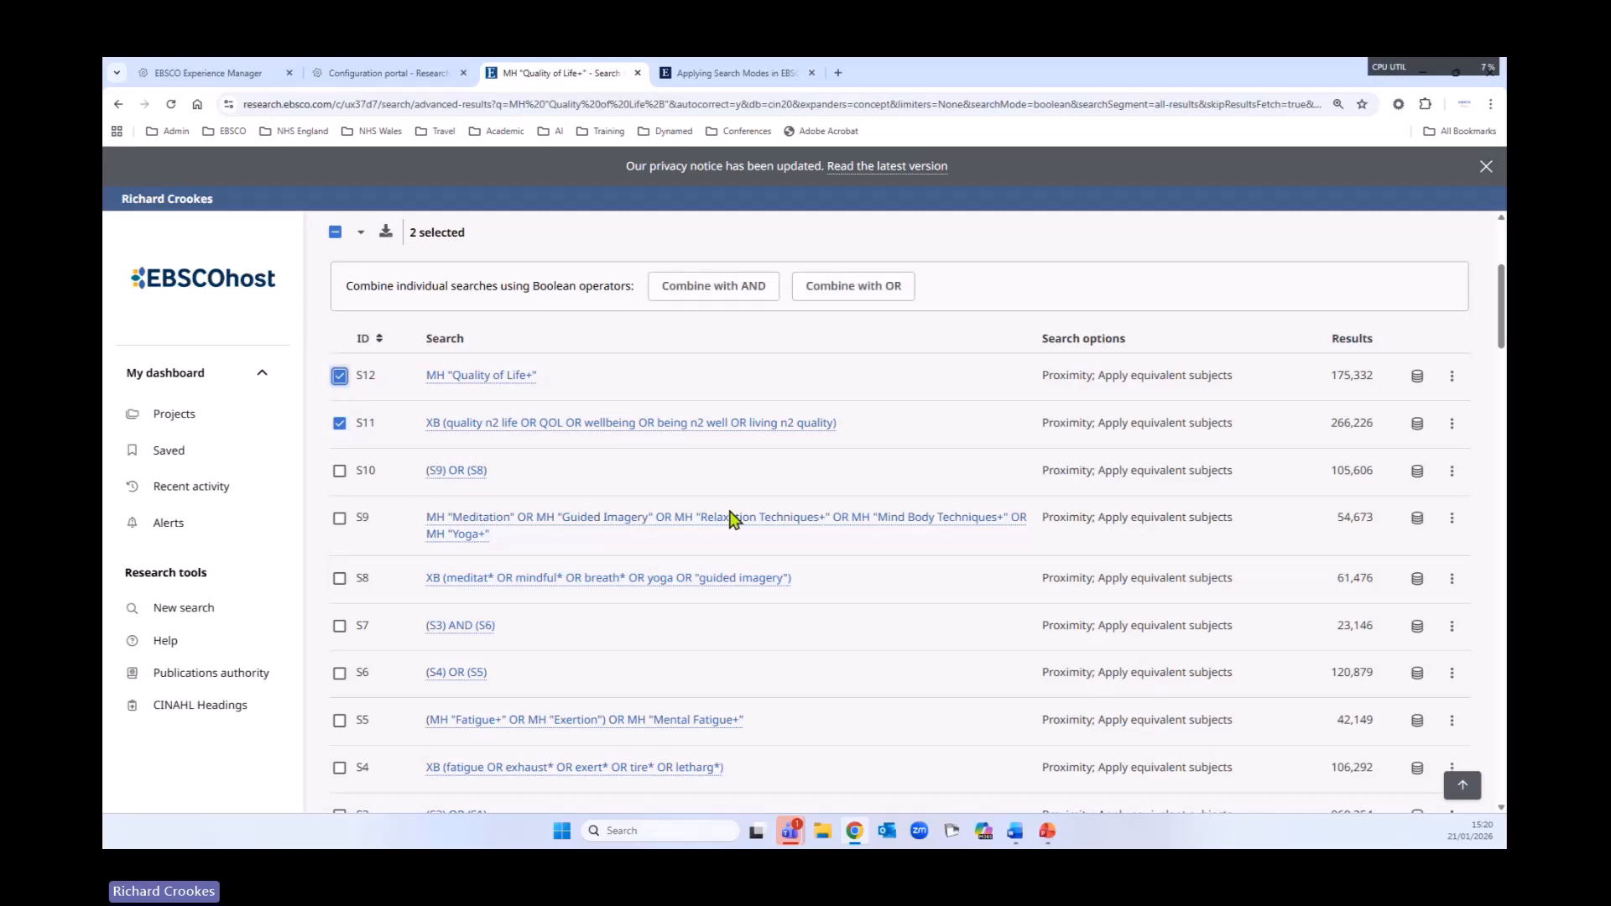
{"action": "scroll", "coordinate": [805, 543], "scroll_direction": "up", "scroll_amount": 2}
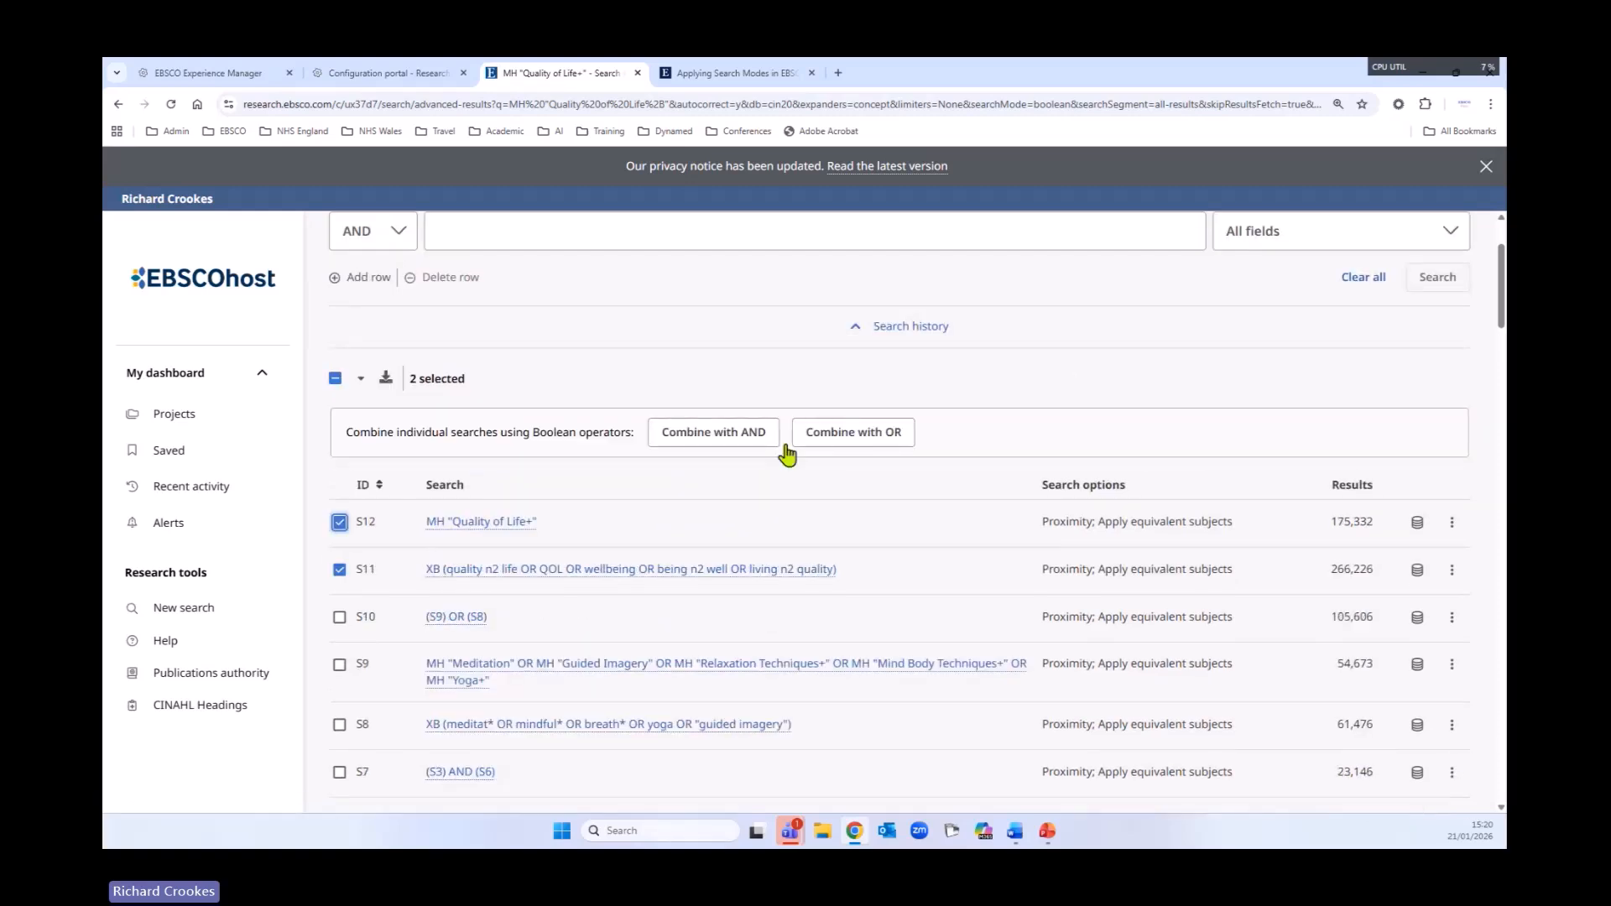
{"action": "left_click", "coordinate": [834, 436]}
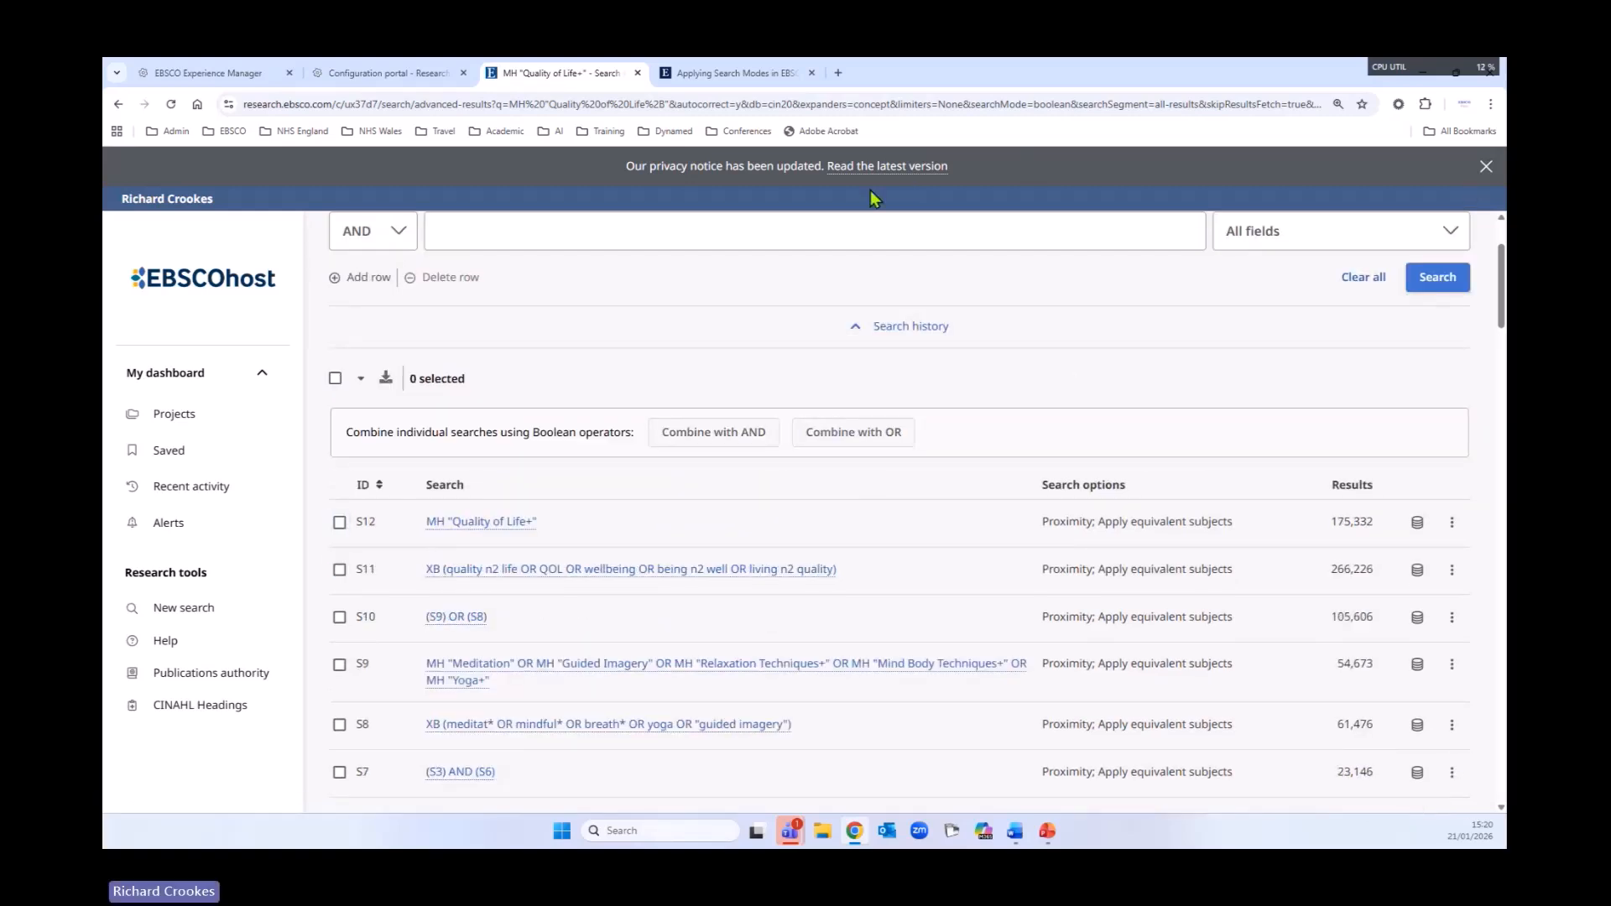
- Dismiss the privacy notice and run the combined search (S11) OR (S12)
{"action": "left_click", "coordinate": [1486, 170]}
{"action": "scroll", "coordinate": [770, 540], "scroll_direction": "up", "scroll_amount": 2}
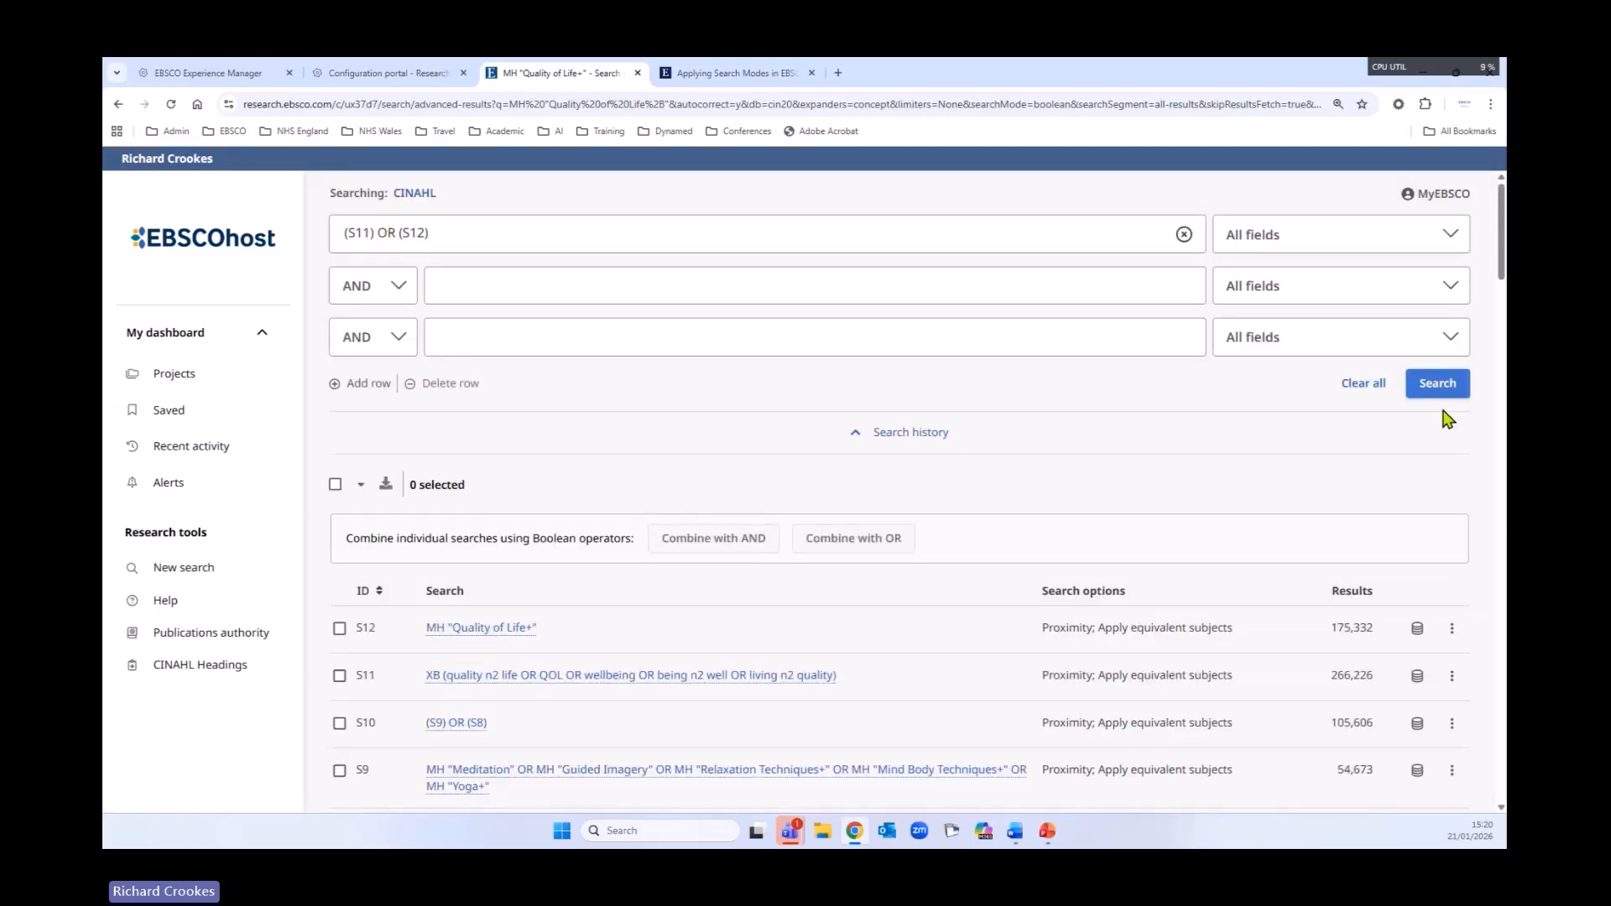
{"action": "left_click", "coordinate": [1424, 391]}
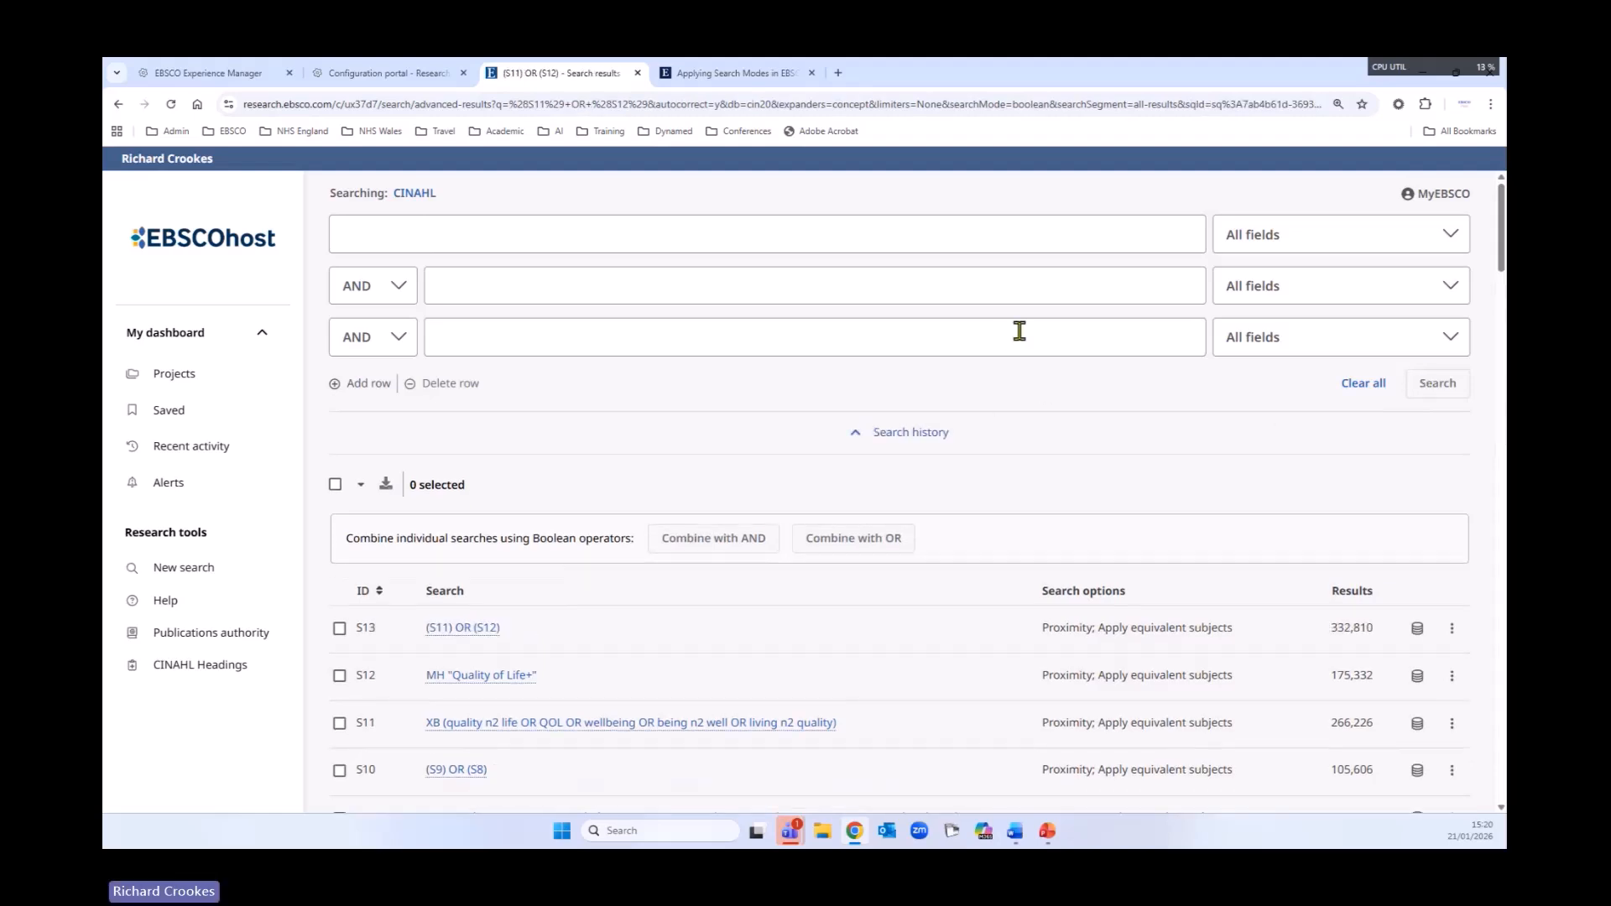
- Sort the search history by ID in ascending order, starting from S1
{"action": "scroll", "coordinate": [1028, 413], "scroll_direction": "down", "scroll_amount": 3}
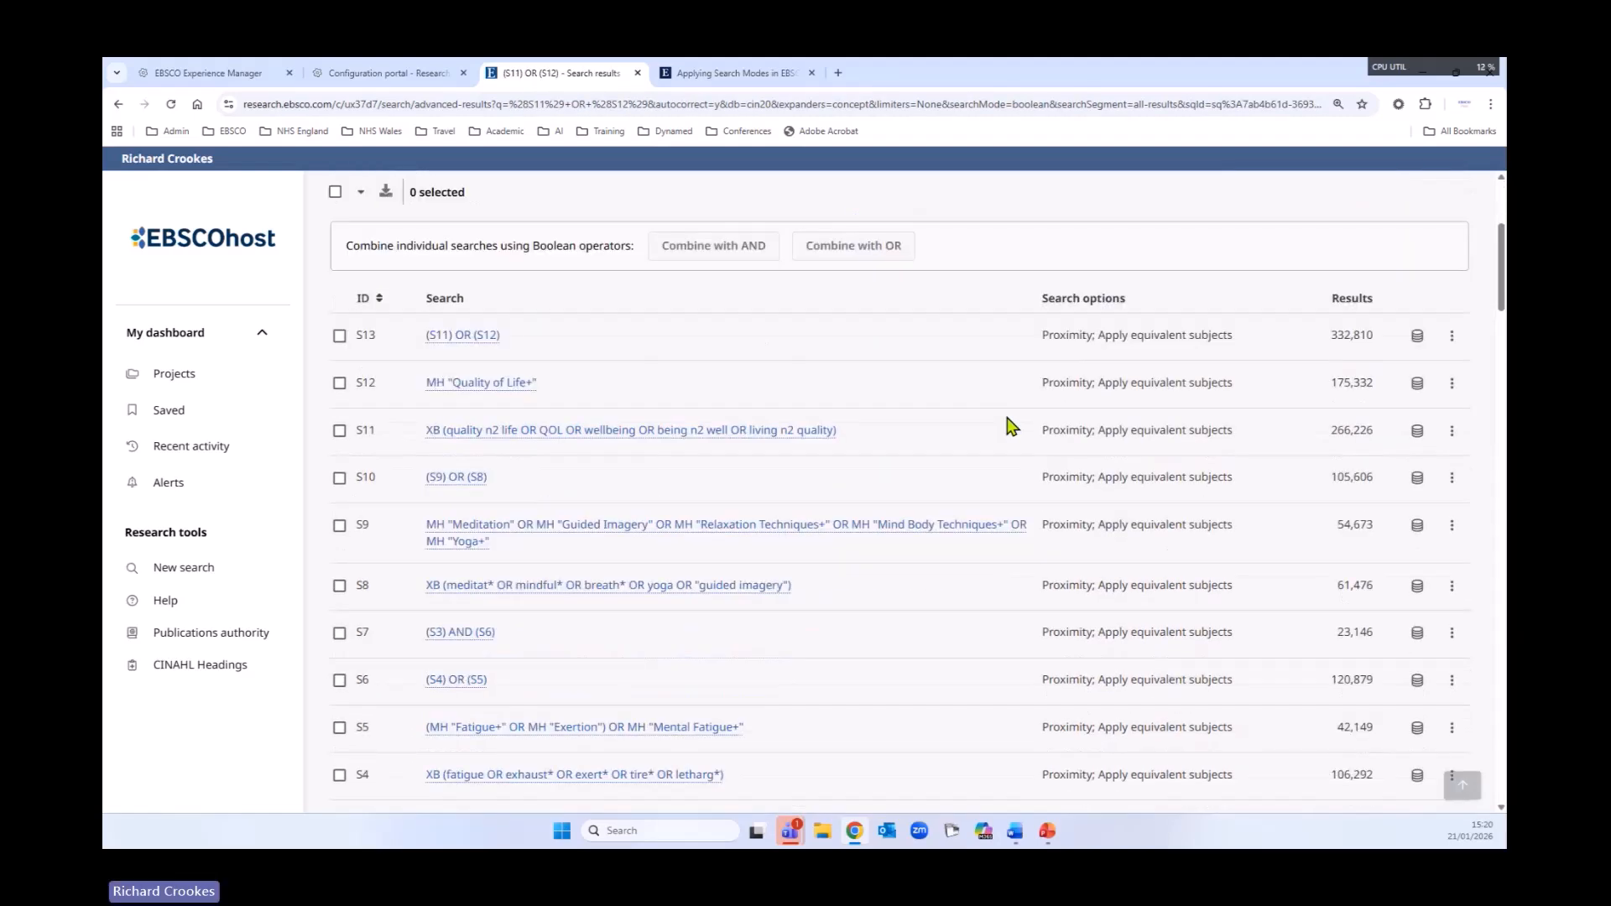
{"action": "scroll", "coordinate": [763, 507], "scroll_direction": "down", "scroll_amount": 3}
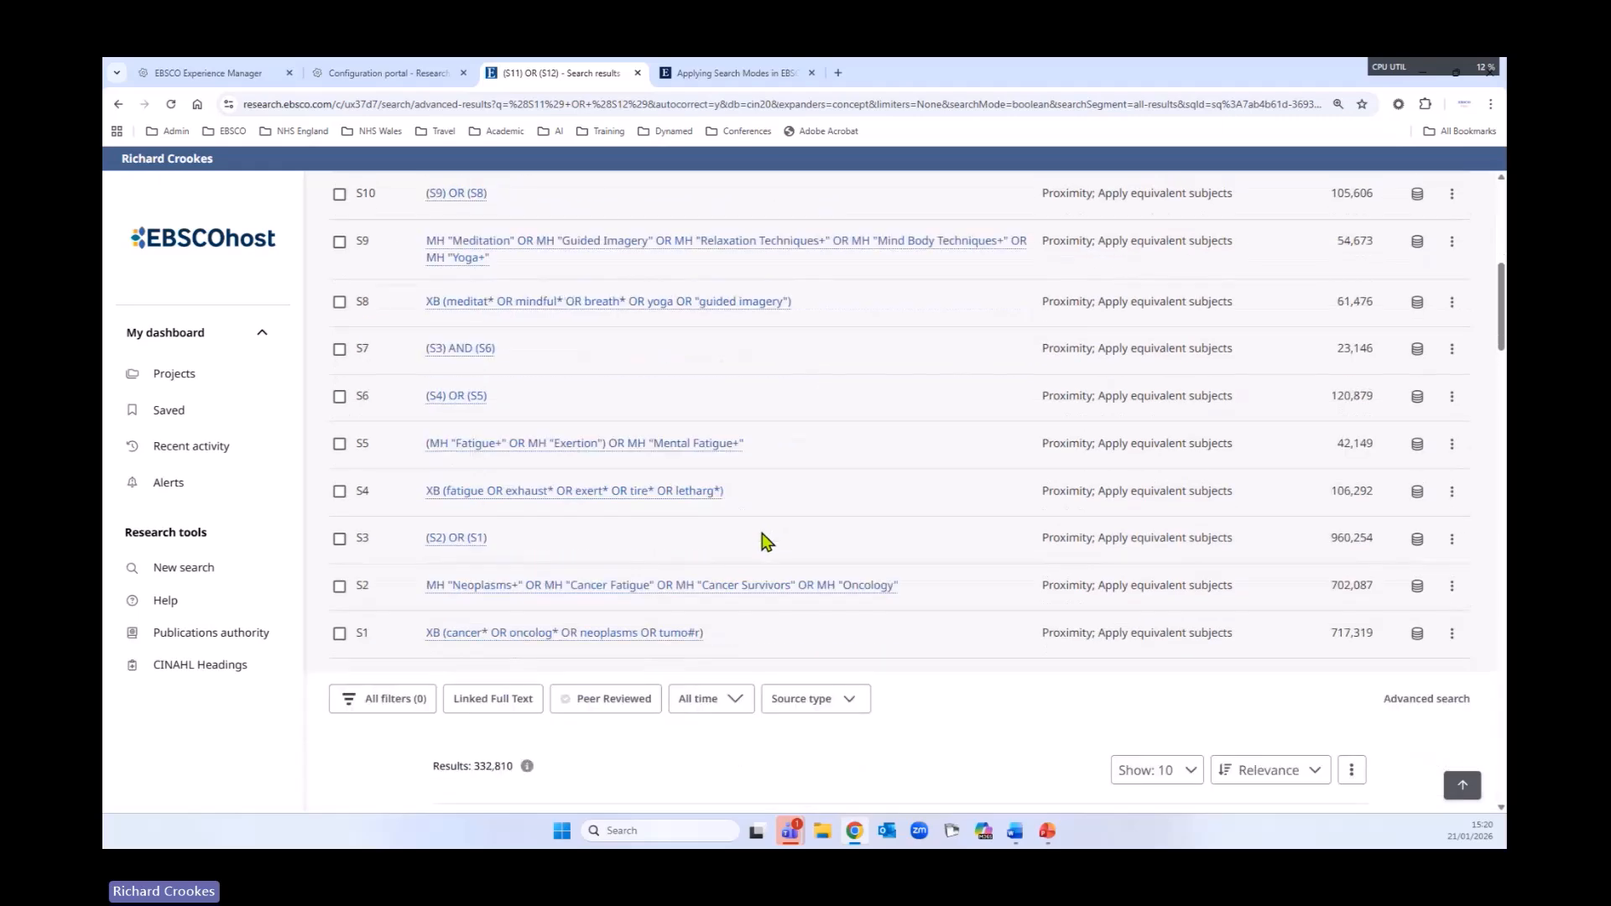
{"action": "scroll", "coordinate": [763, 537], "scroll_direction": "up", "scroll_amount": 4}
{"action": "scroll", "coordinate": [762, 542], "scroll_direction": "up", "scroll_amount": 1}
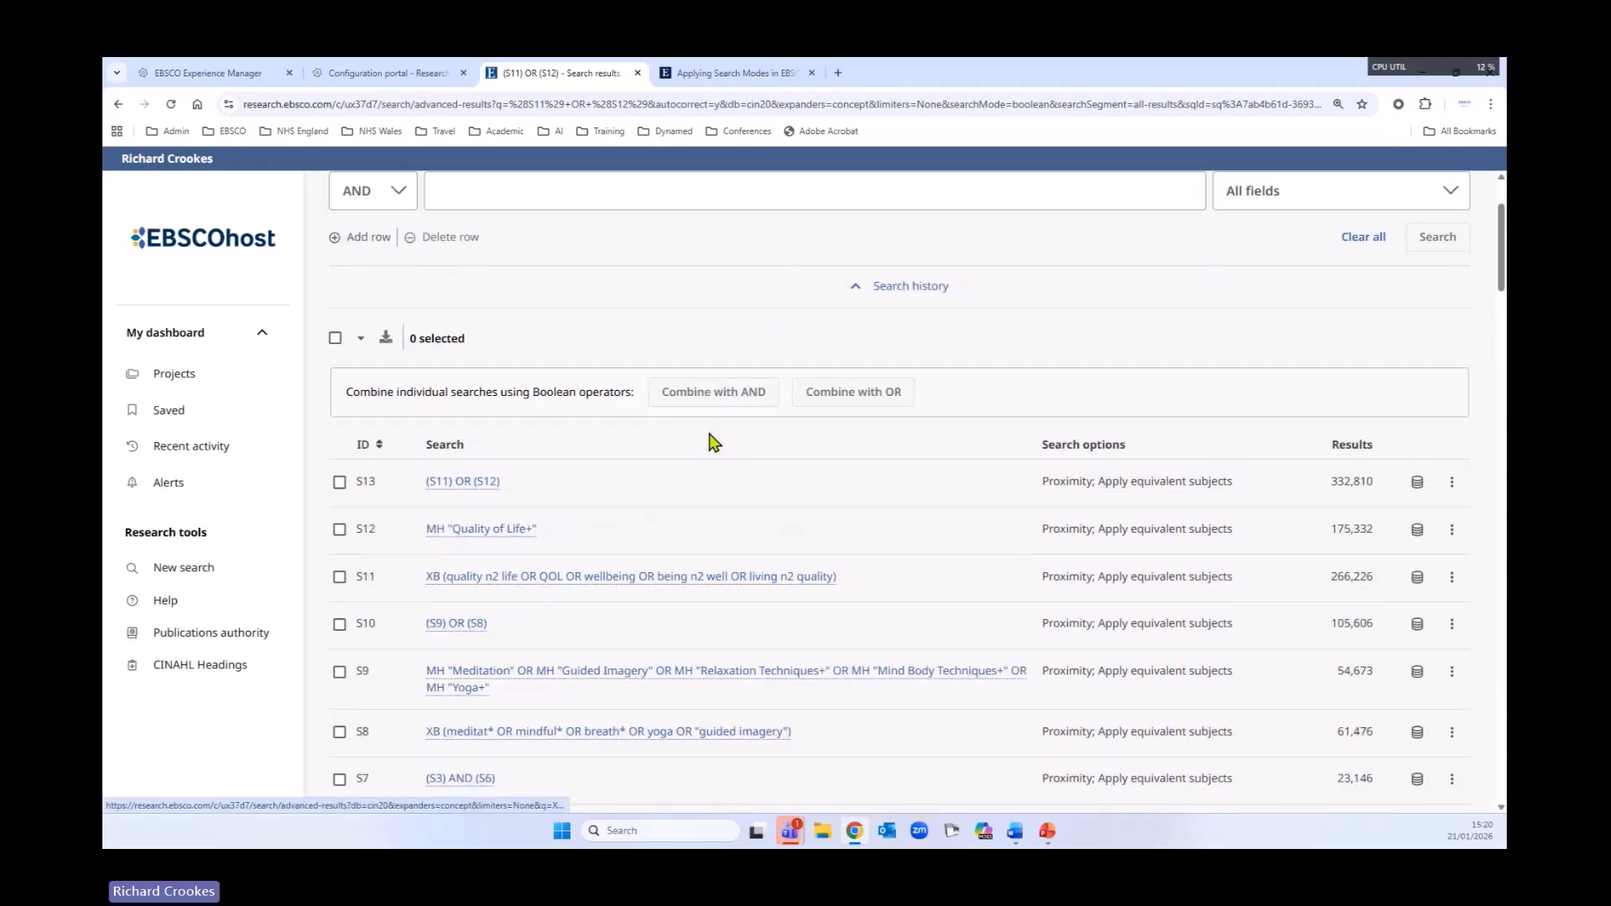
{"action": "left_click", "coordinate": [363, 445]}
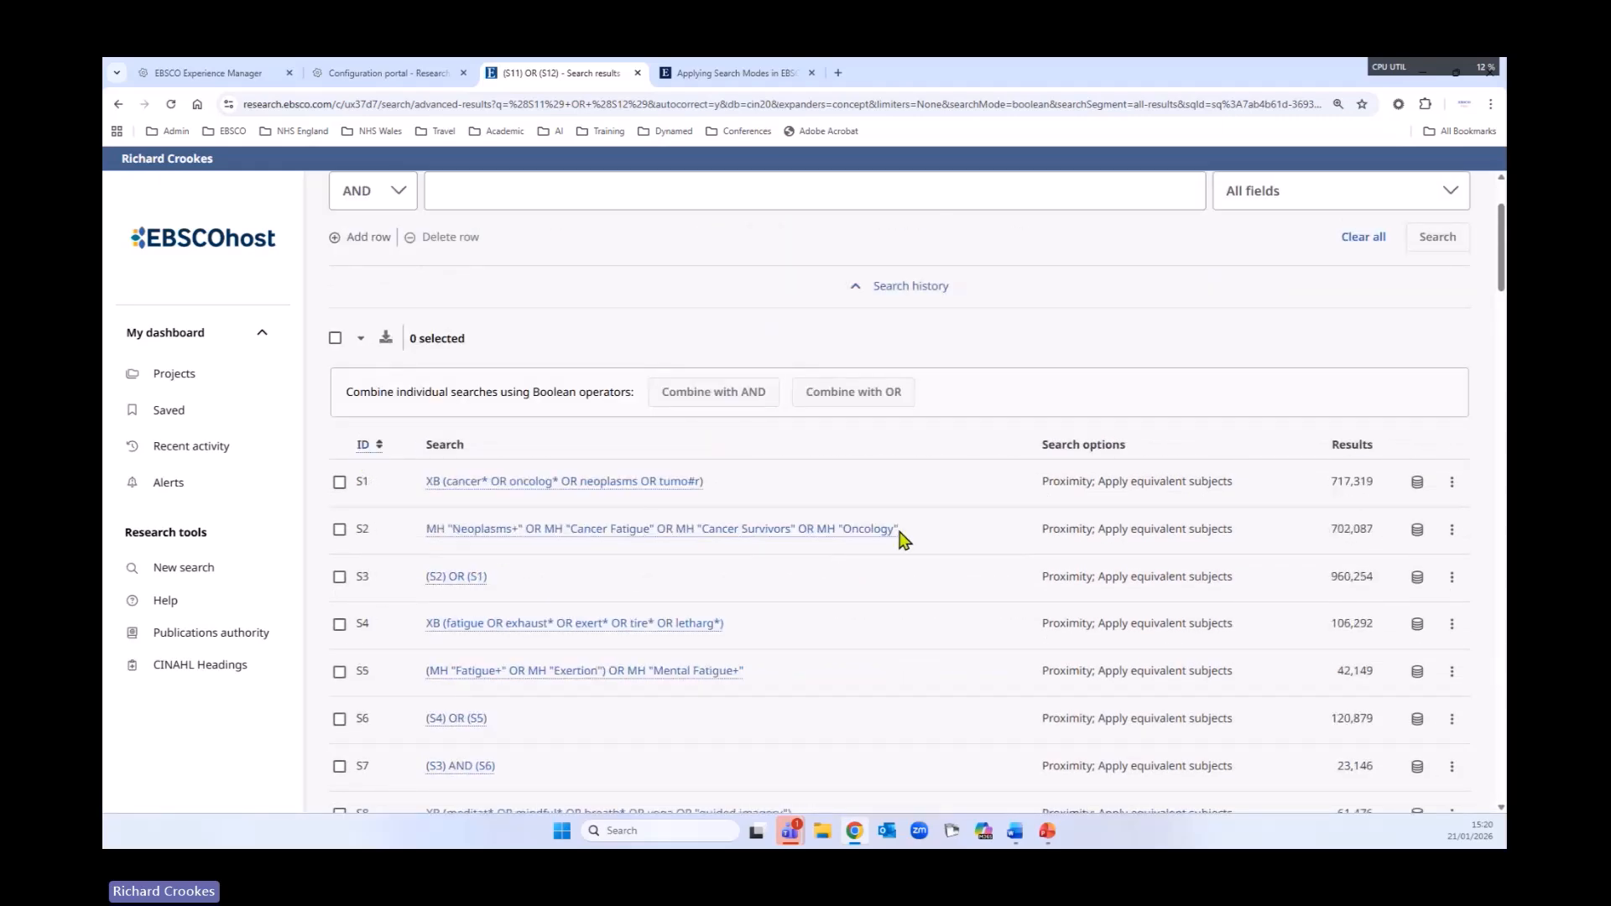
- Review the search history lines S1 to S13 to identify the combined line for each concept
{"action": "scroll", "coordinate": [899, 537], "scroll_direction": "down", "scroll_amount": 1}
{"action": "scroll", "coordinate": [873, 553], "scroll_direction": "down", "scroll_amount": 1}
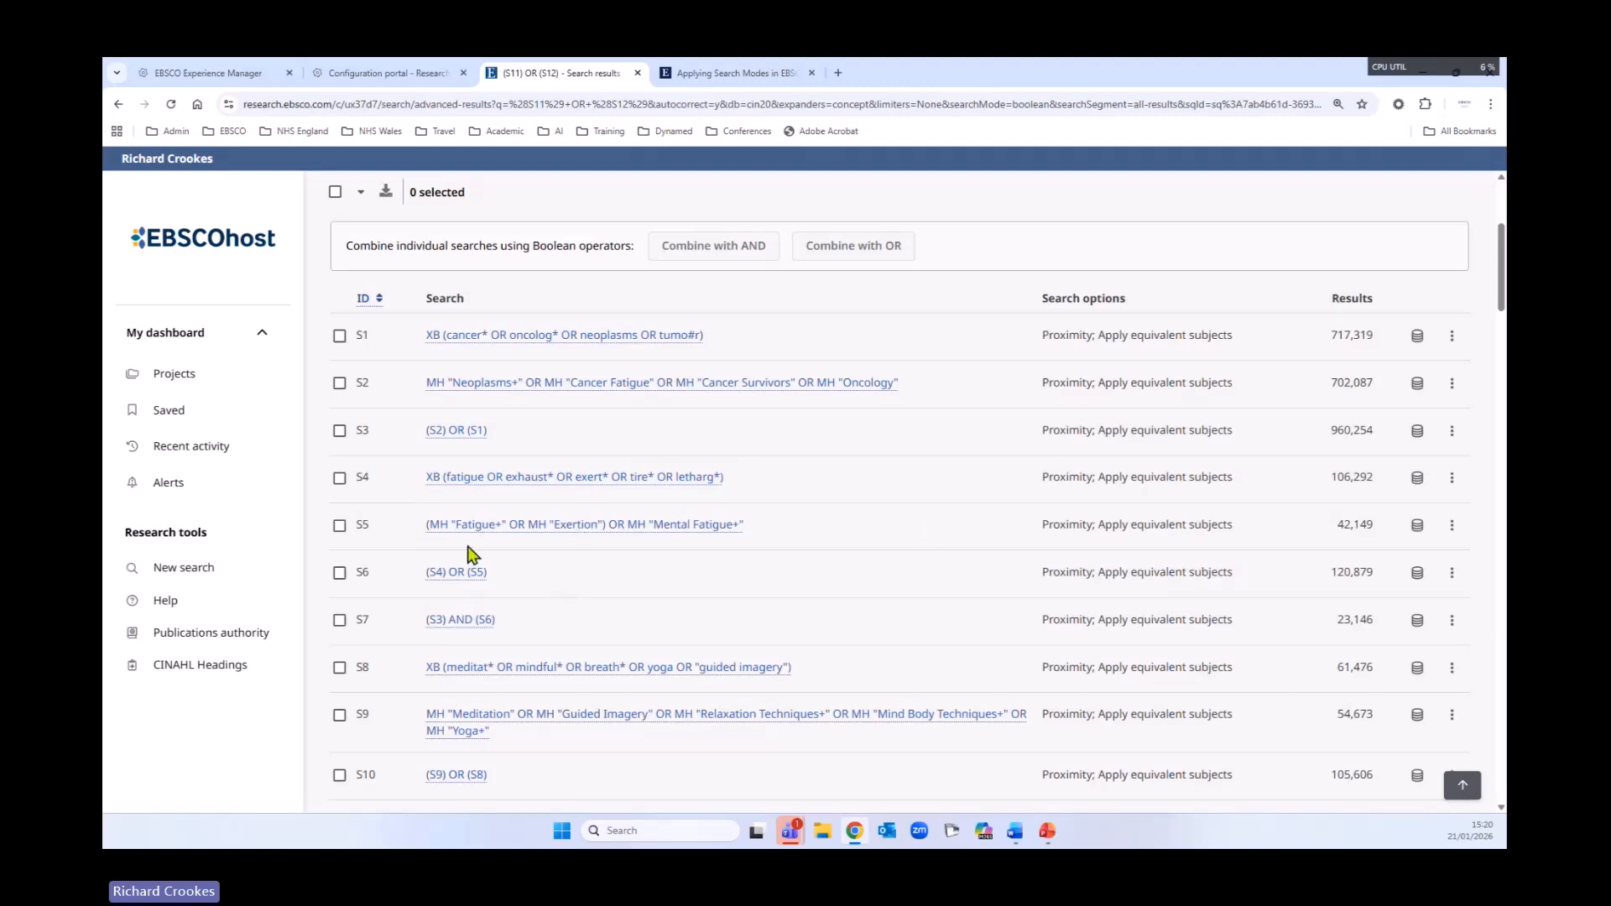
{"action": "scroll", "coordinate": [732, 520], "scroll_direction": "down", "scroll_amount": 1}
{"action": "scroll", "coordinate": [733, 520], "scroll_direction": "down", "scroll_amount": 1}
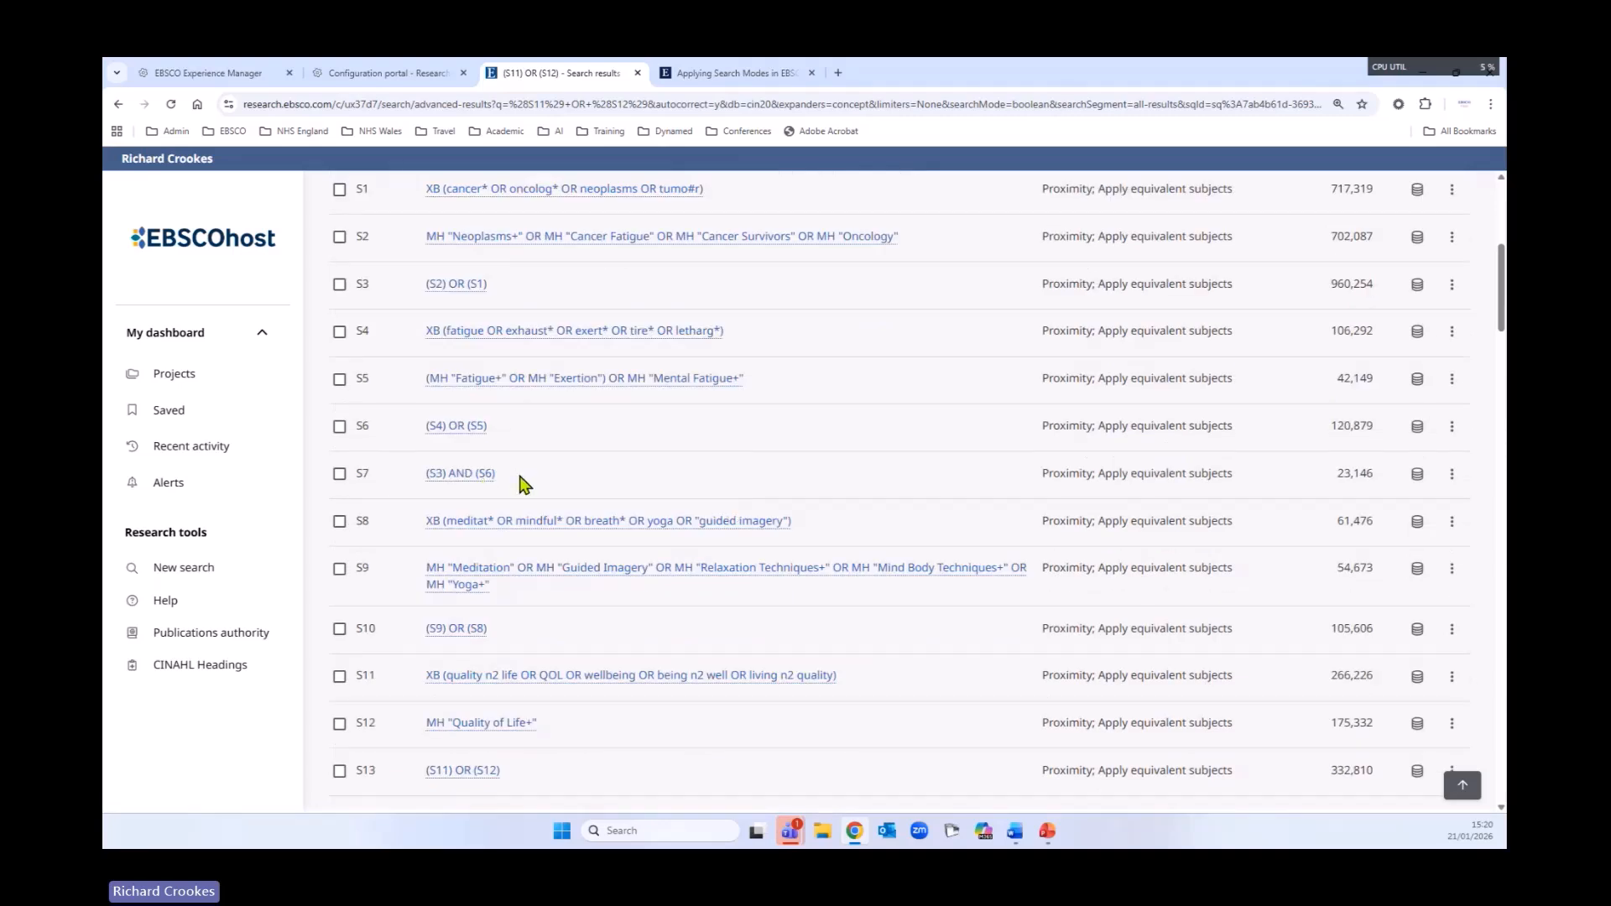
{"action": "scroll", "coordinate": [737, 541], "scroll_direction": "down", "scroll_amount": 1}
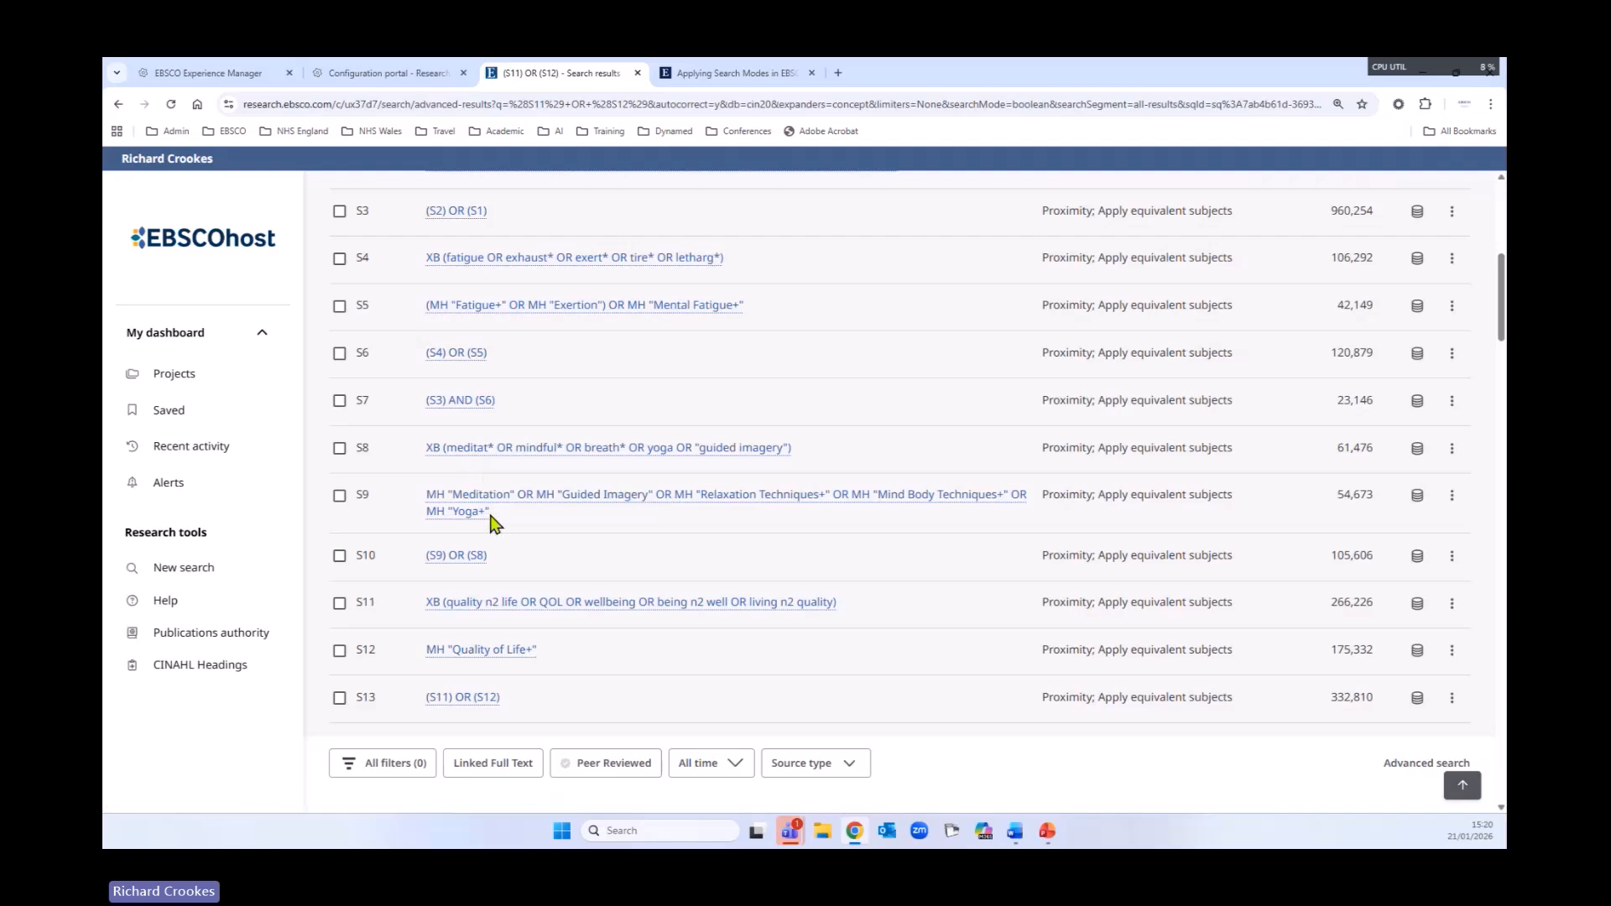
{"action": "scroll", "coordinate": [650, 525], "scroll_direction": "down", "scroll_amount": 1}
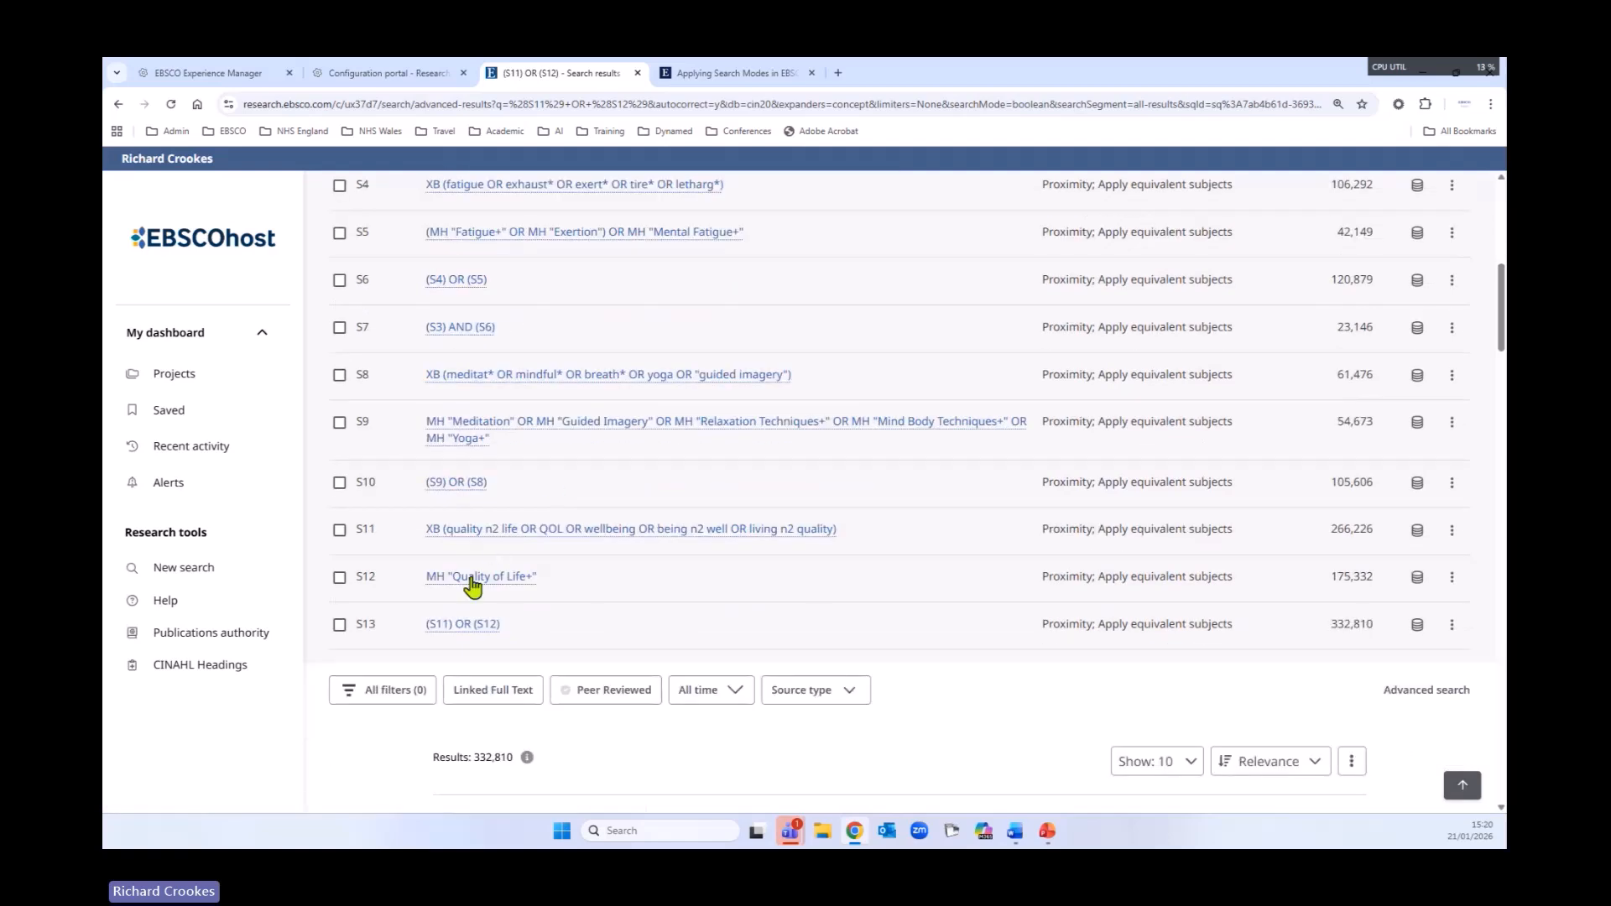
{"action": "scroll", "coordinate": [799, 644], "scroll_direction": "up", "scroll_amount": 1}
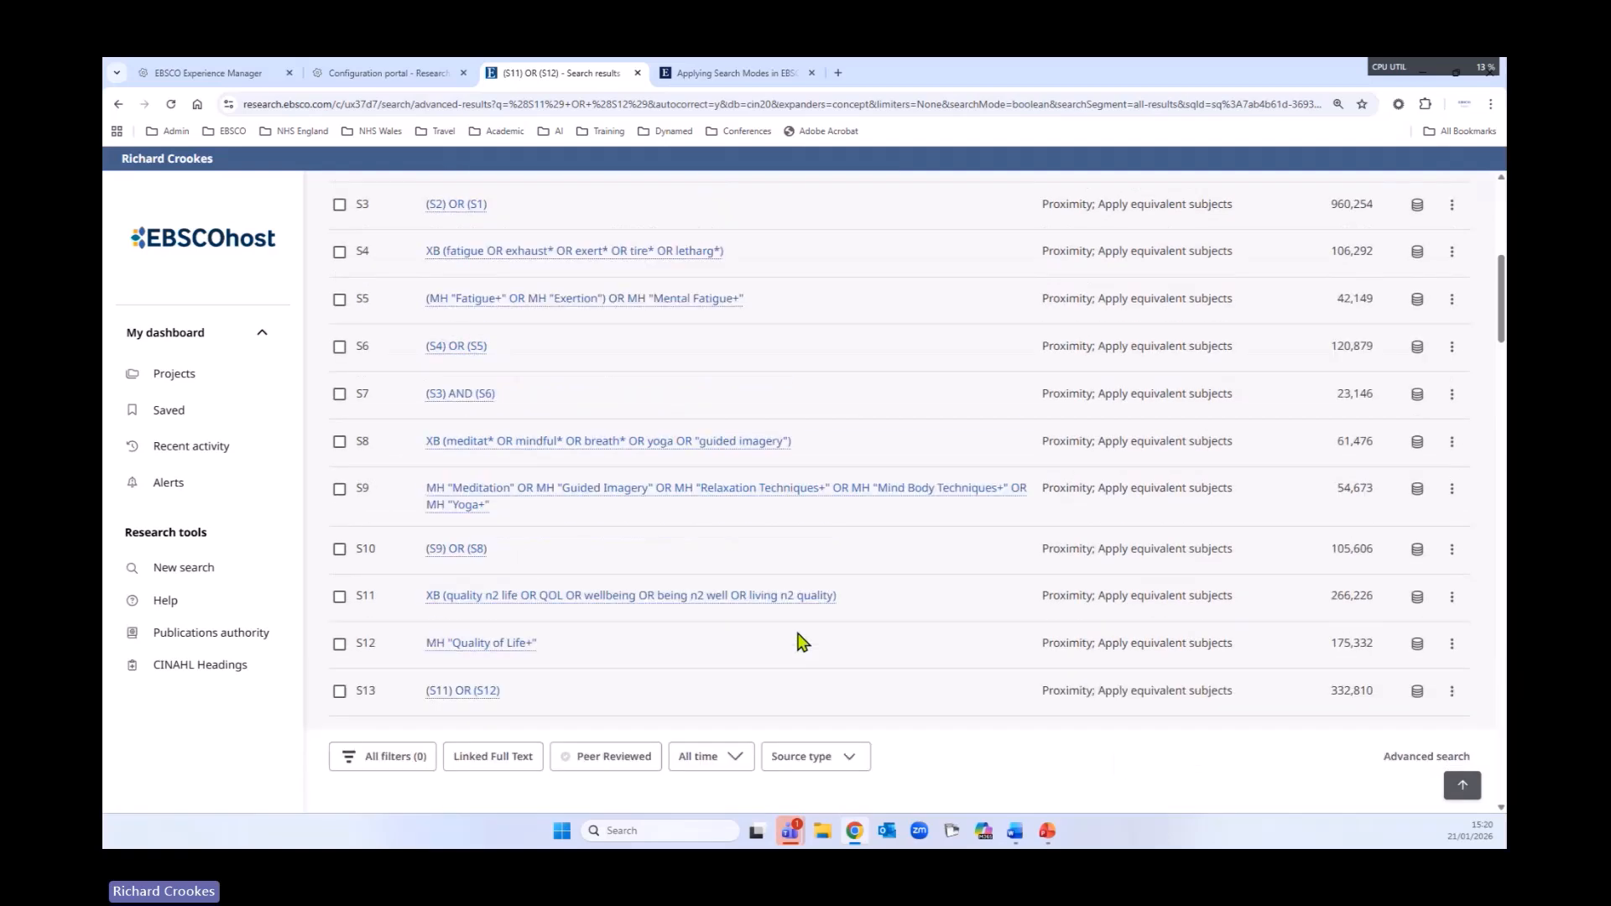
{"action": "scroll", "coordinate": [799, 644], "scroll_direction": "up", "scroll_amount": 1}
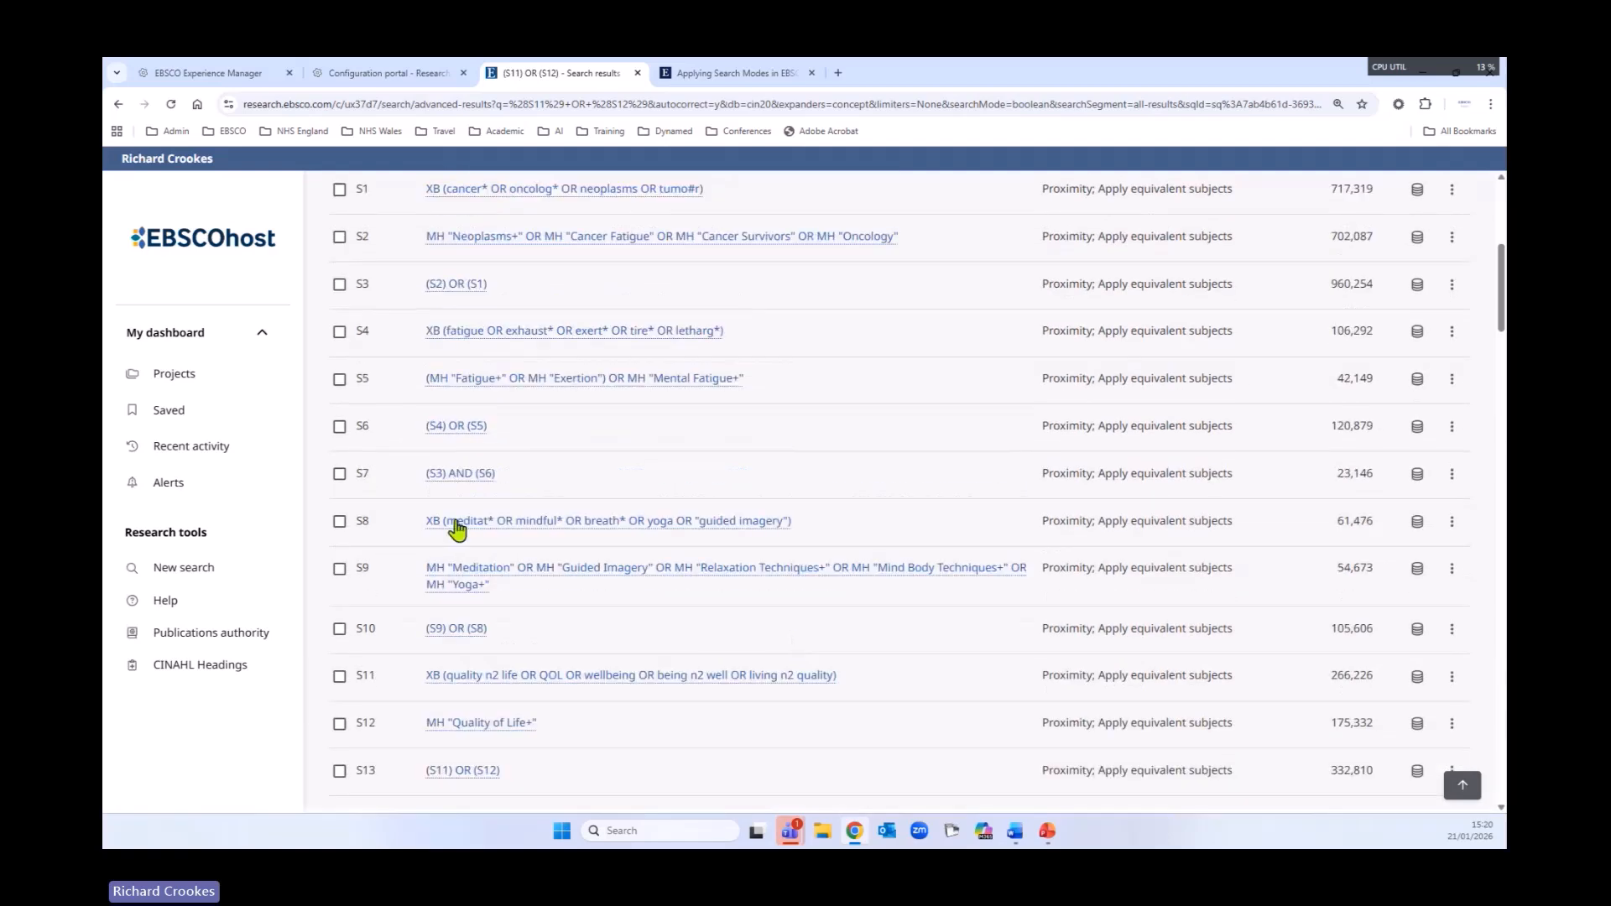
- Select searches S7, S10 and S13 in the search history and combine them with AND
{"action": "left_click", "coordinate": [340, 476]}
{"action": "scroll", "coordinate": [704, 582], "scroll_direction": "down", "scroll_amount": 1}
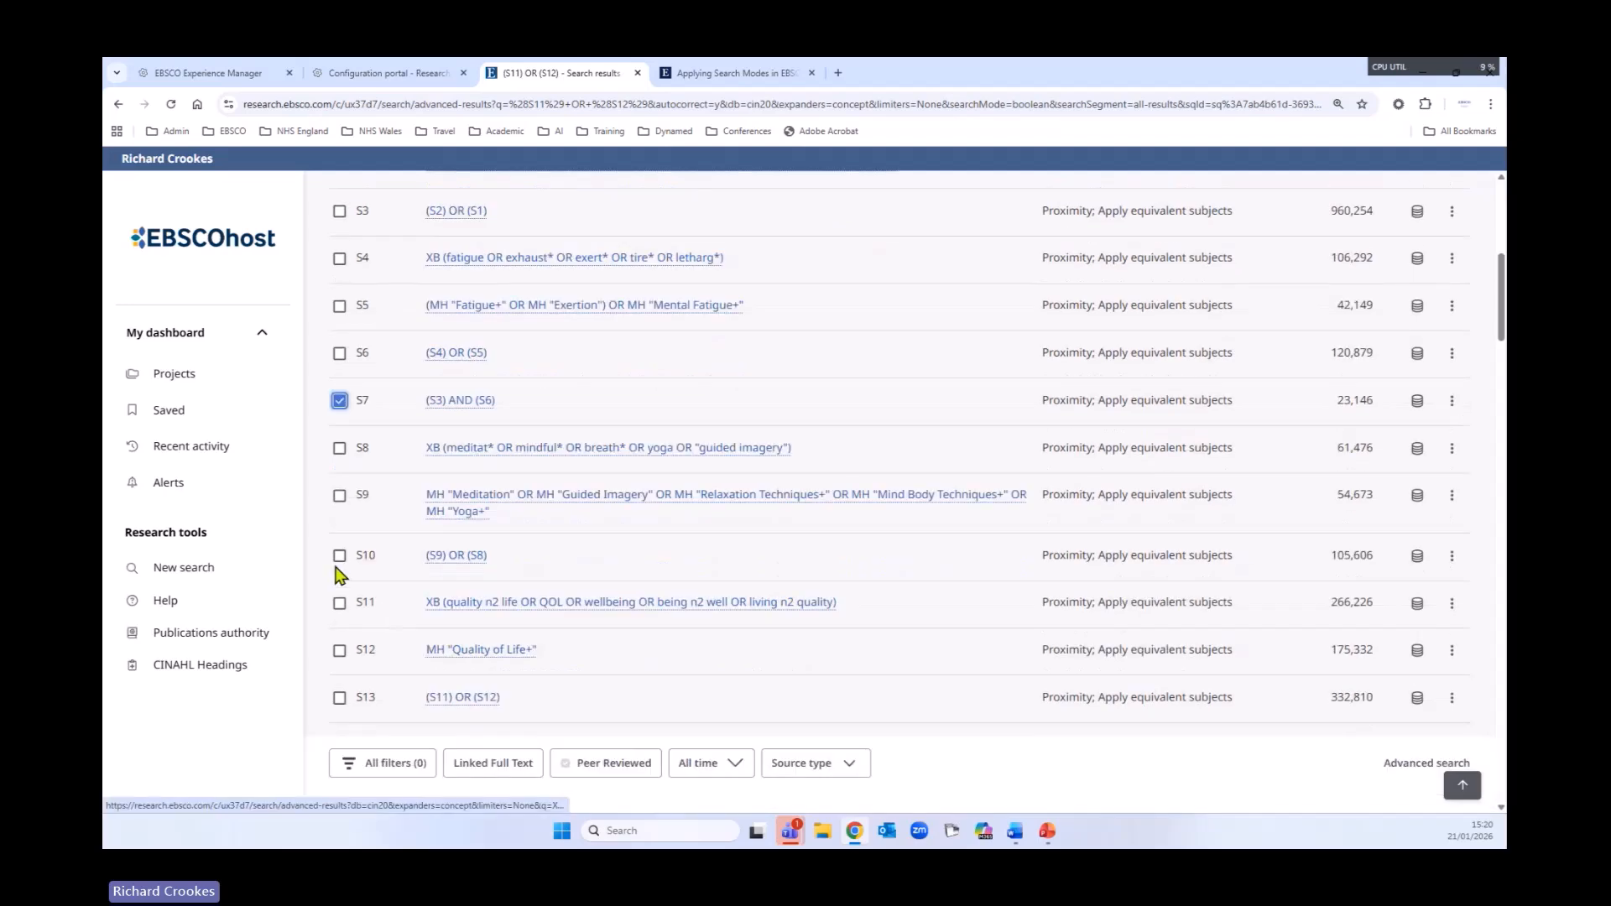
{"action": "left_click", "coordinate": [339, 556]}
{"action": "left_click", "coordinate": [340, 698]}
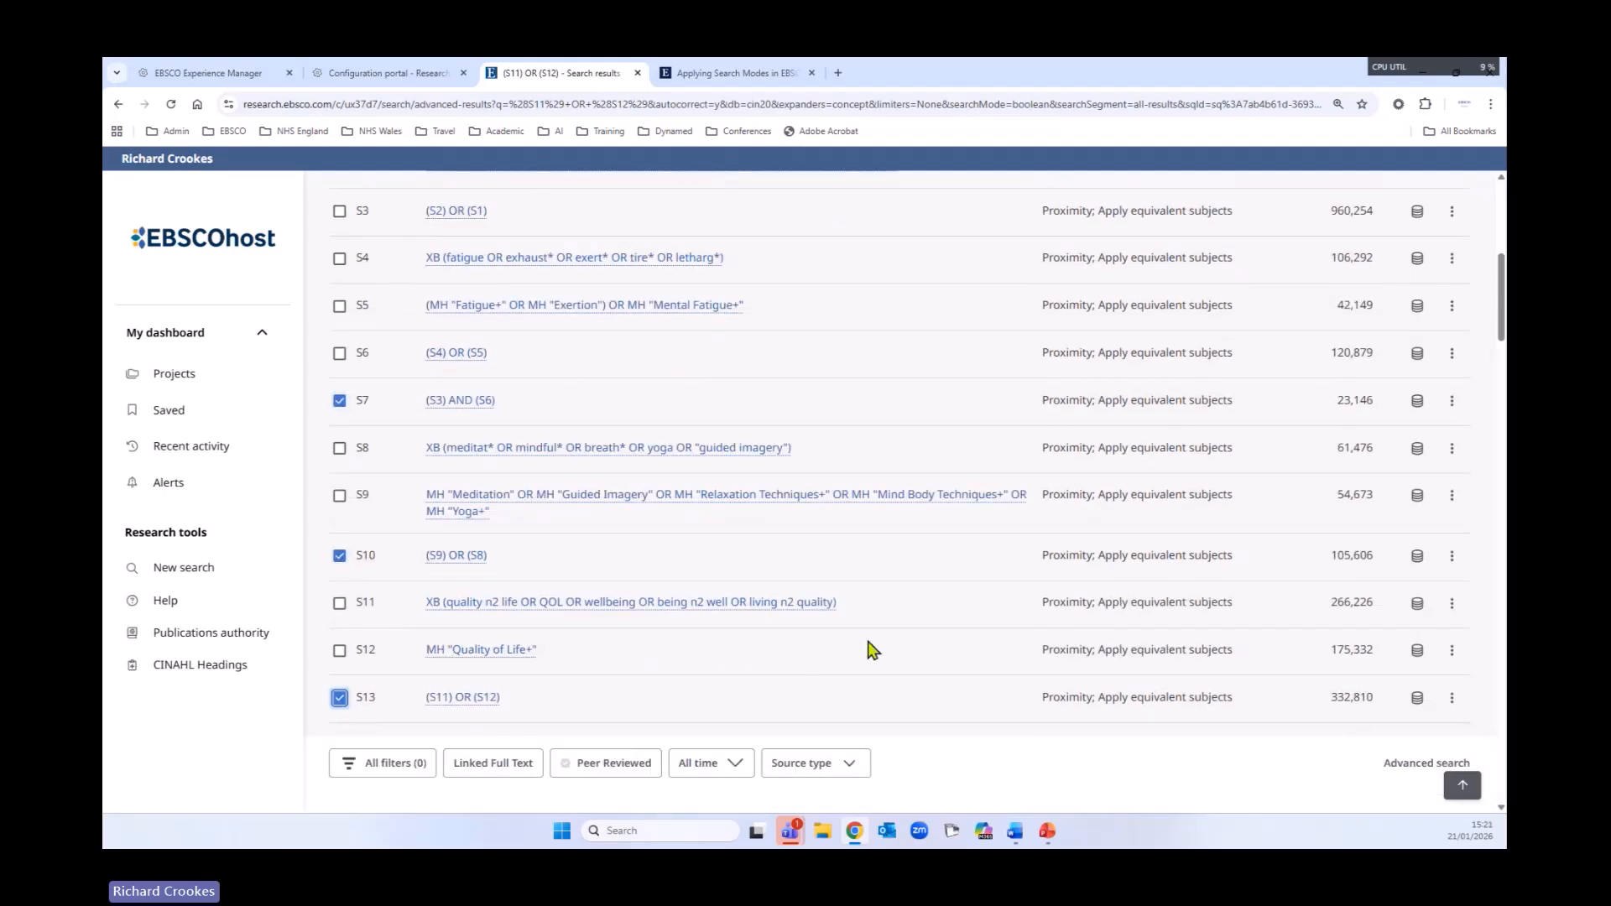
{"action": "scroll", "coordinate": [872, 651], "scroll_direction": "up", "scroll_amount": 2}
{"action": "scroll", "coordinate": [871, 653], "scroll_direction": "down", "scroll_amount": 3}
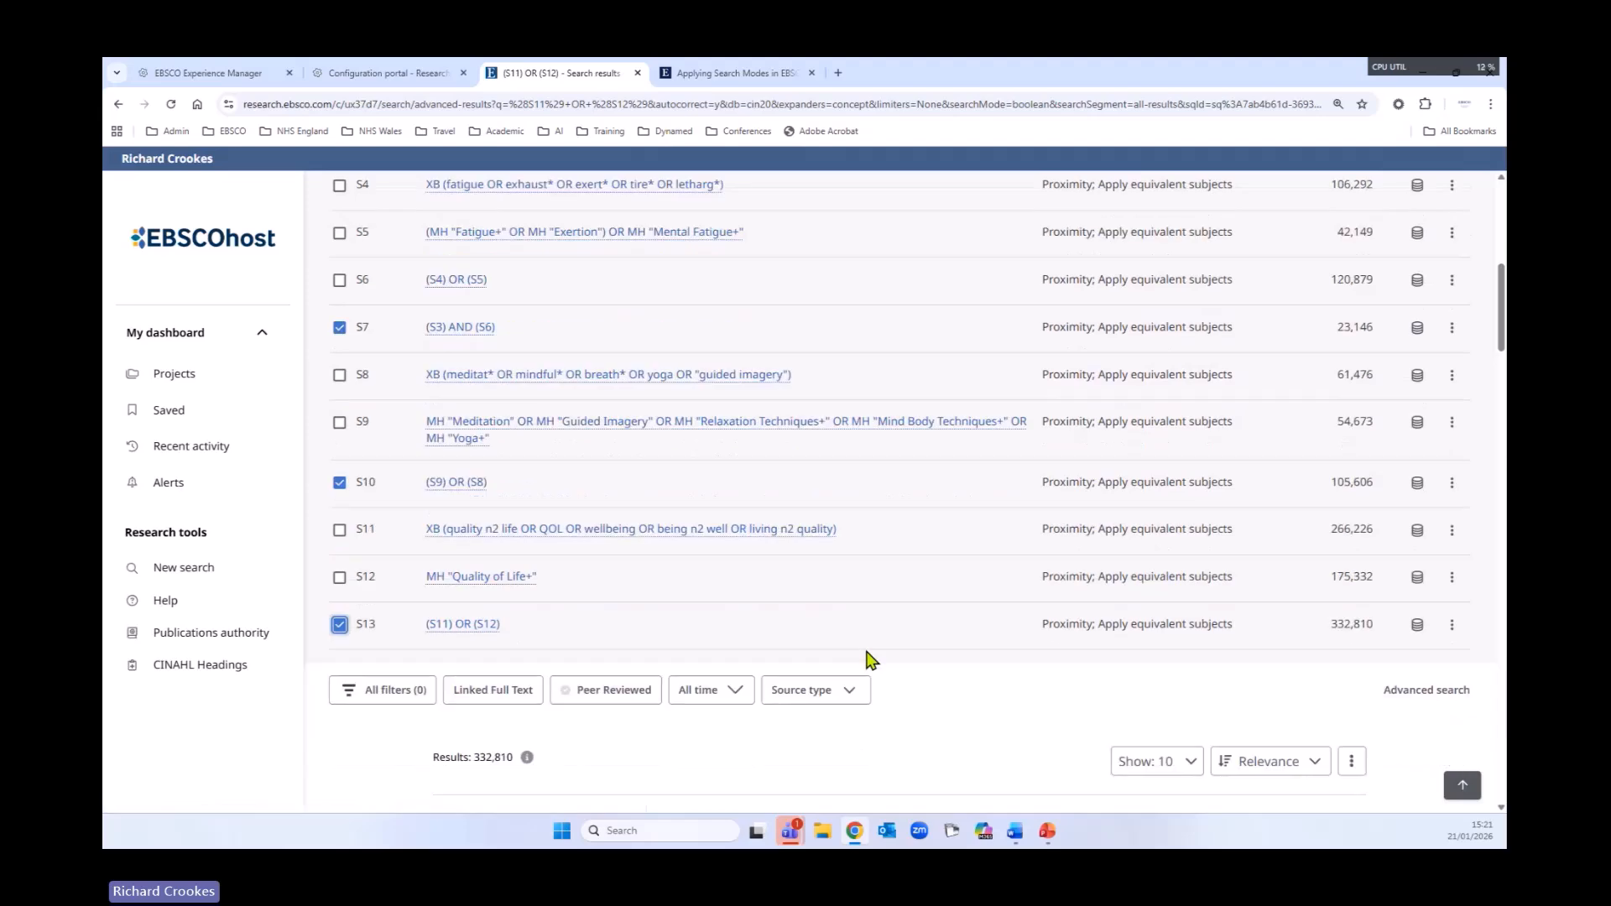
{"action": "scroll", "coordinate": [871, 663], "scroll_direction": "up", "scroll_amount": 2}
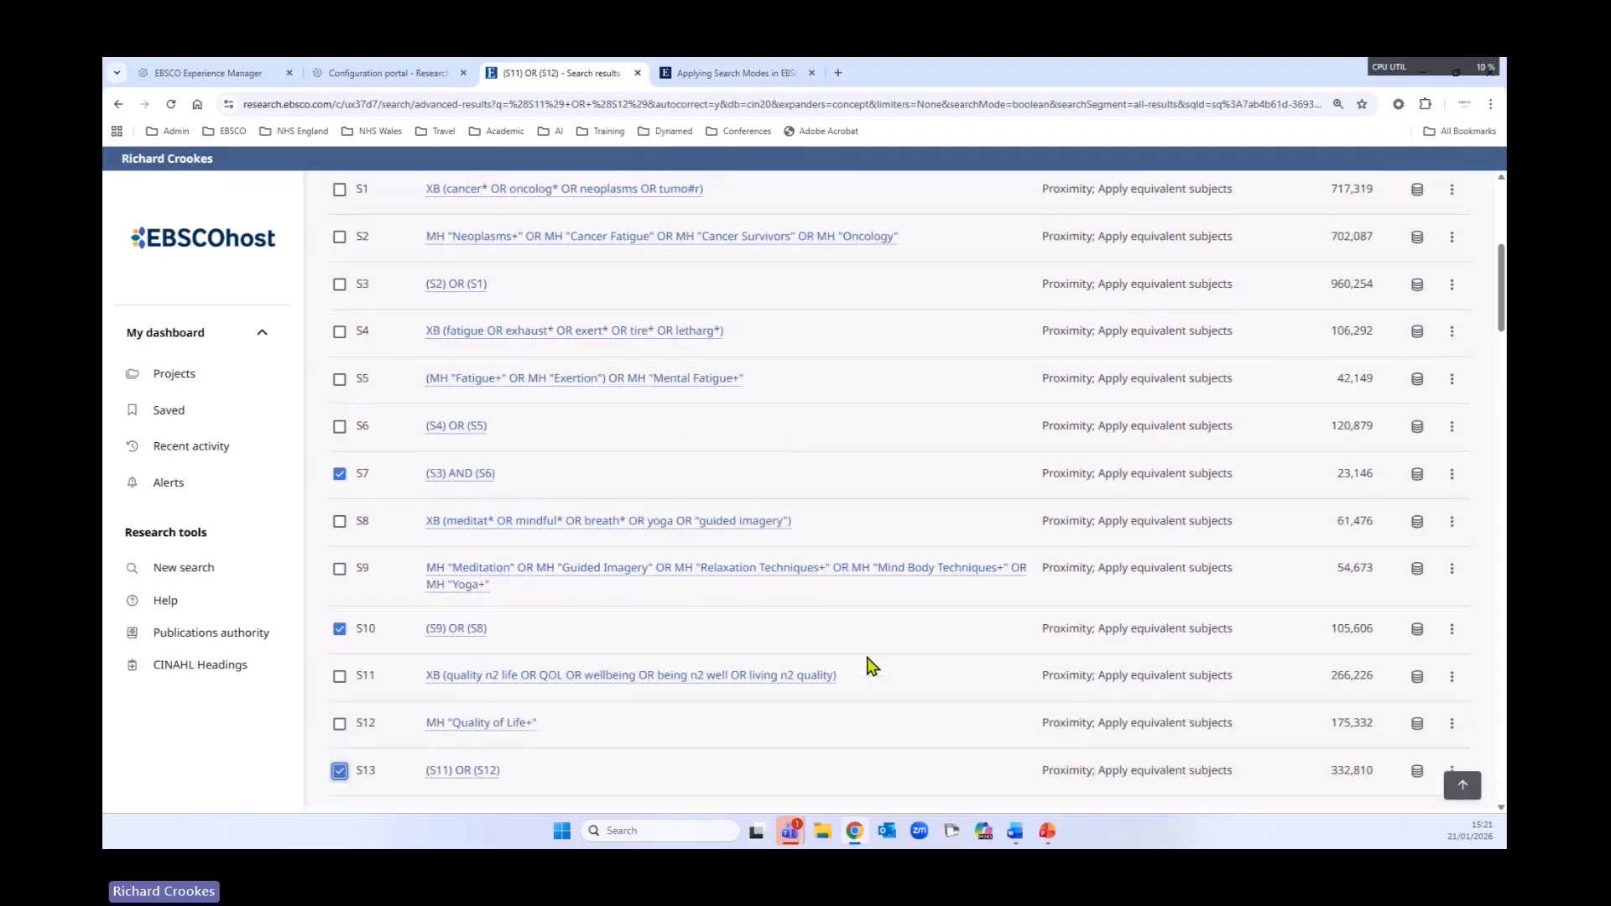
{"action": "scroll", "coordinate": [871, 666], "scroll_direction": "up", "scroll_amount": 3}
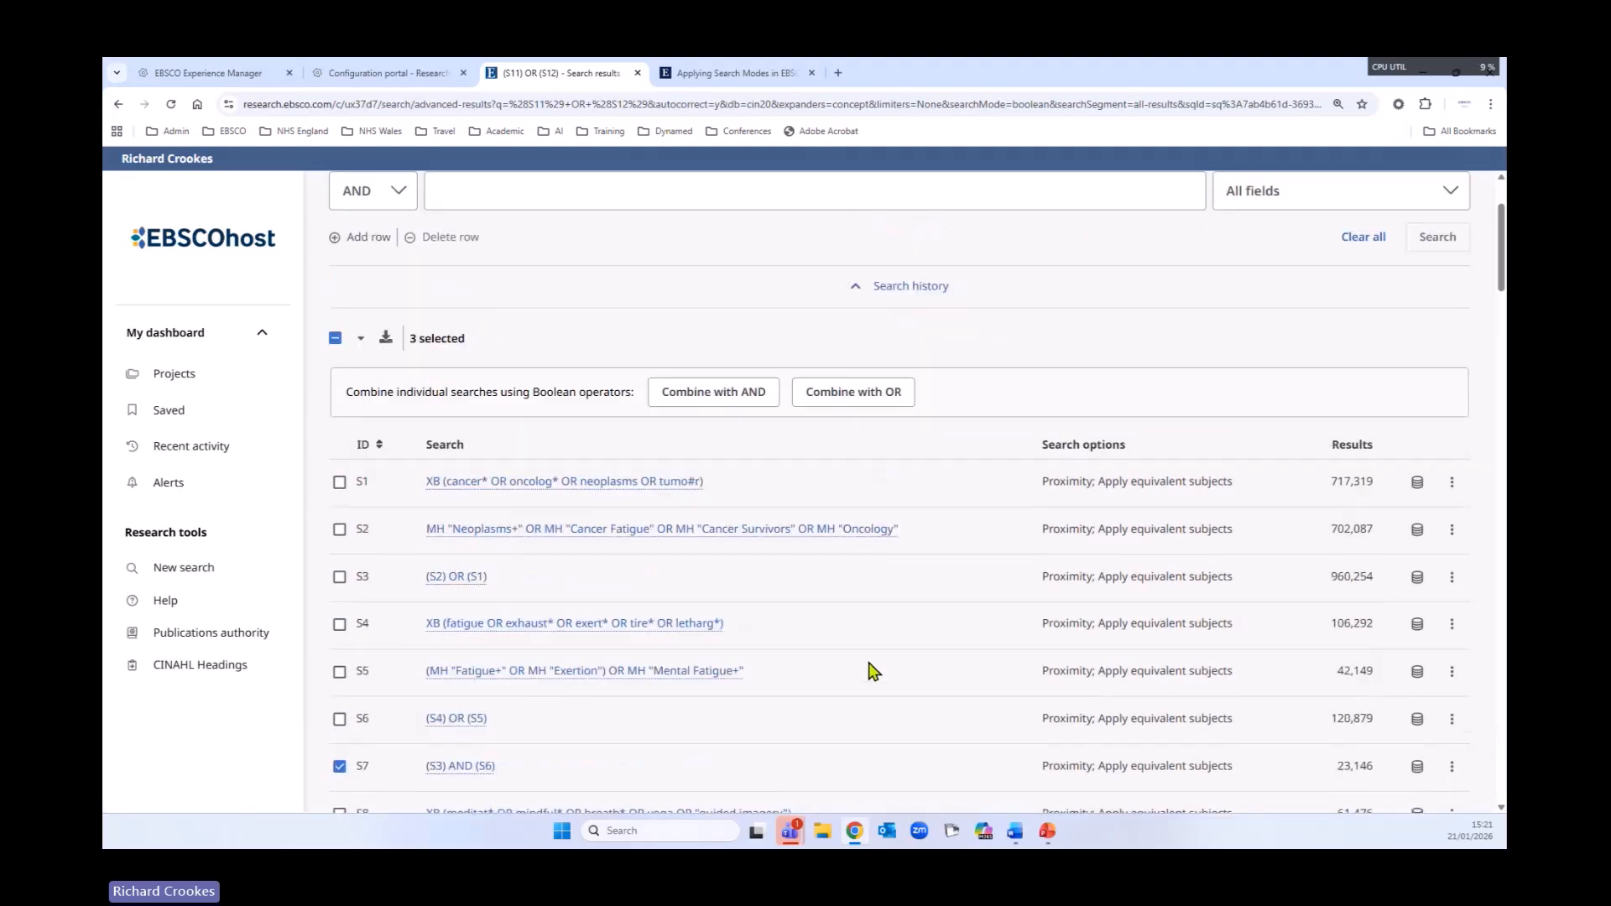
{"action": "scroll", "coordinate": [764, 444], "scroll_direction": "up", "scroll_amount": 1}
{"action": "scroll", "coordinate": [785, 484], "scroll_direction": "up", "scroll_amount": 1}
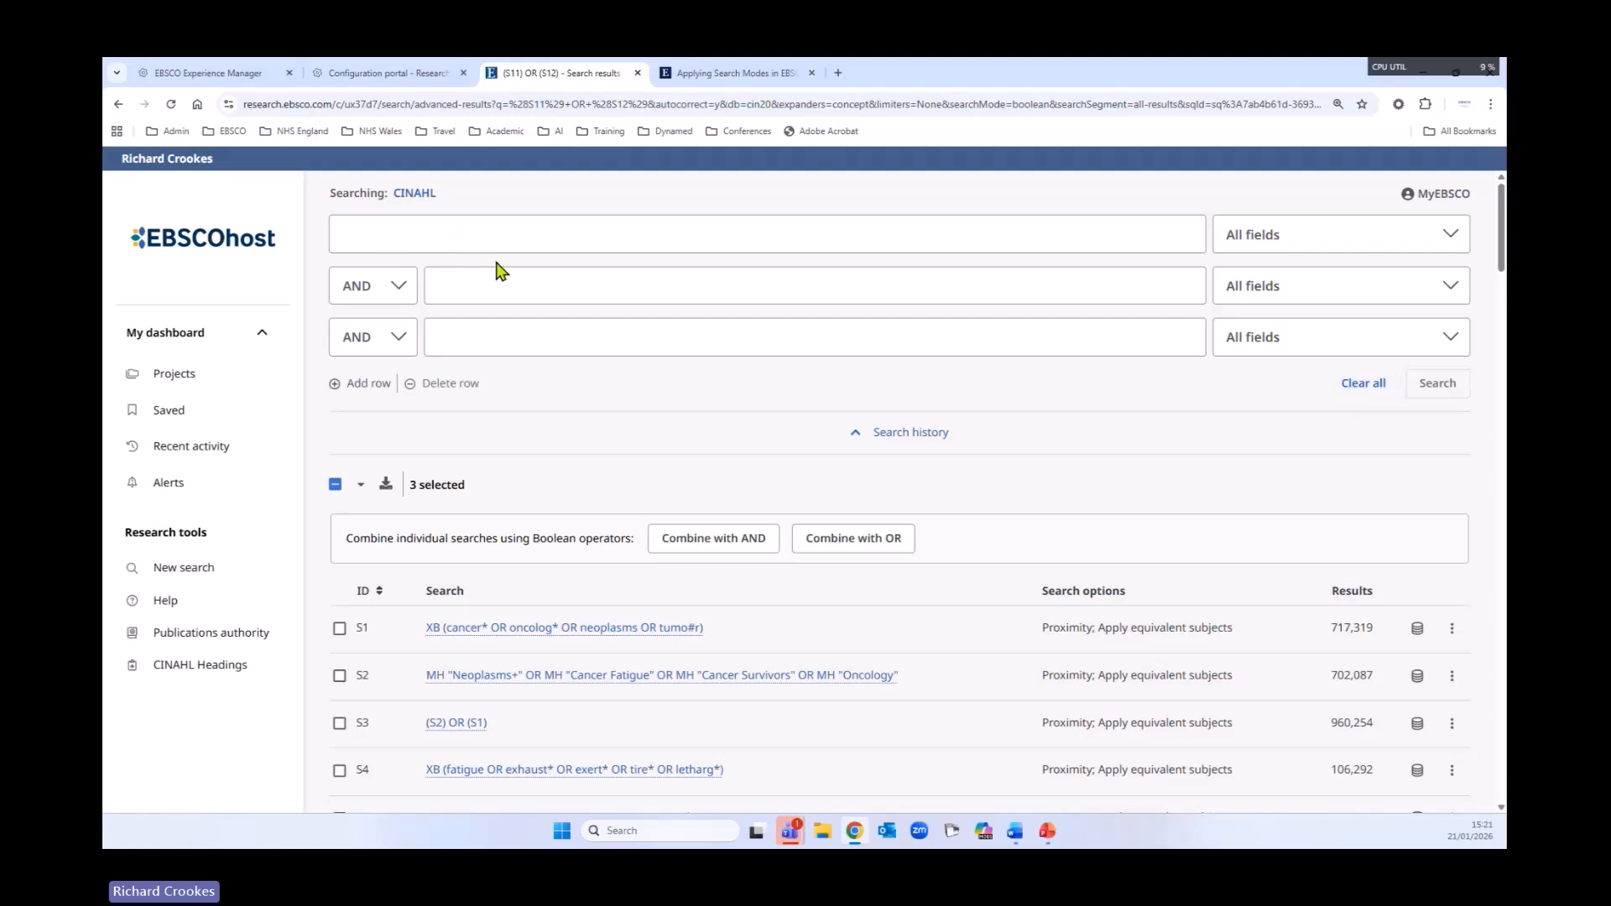
{"action": "left_click", "coordinate": [745, 541]}
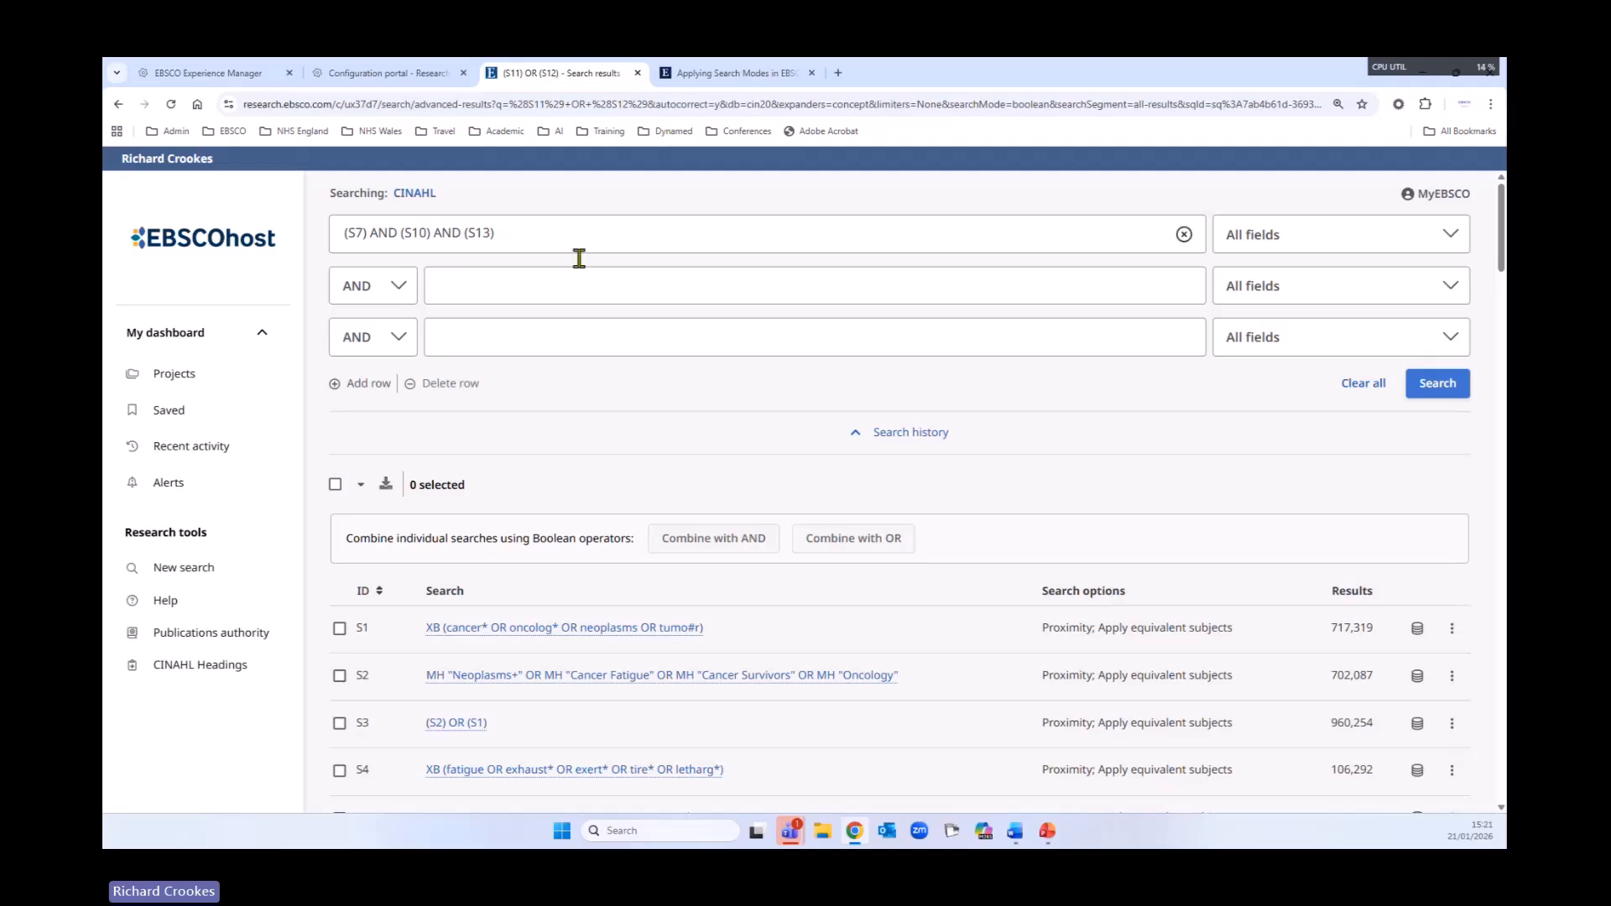
- Run the combined search (S7) AND (S10) AND (S13) and check which database its history line S14 covers
{"action": "left_click_drag", "start_coordinate": [550, 238], "coordinate": [319, 240]}
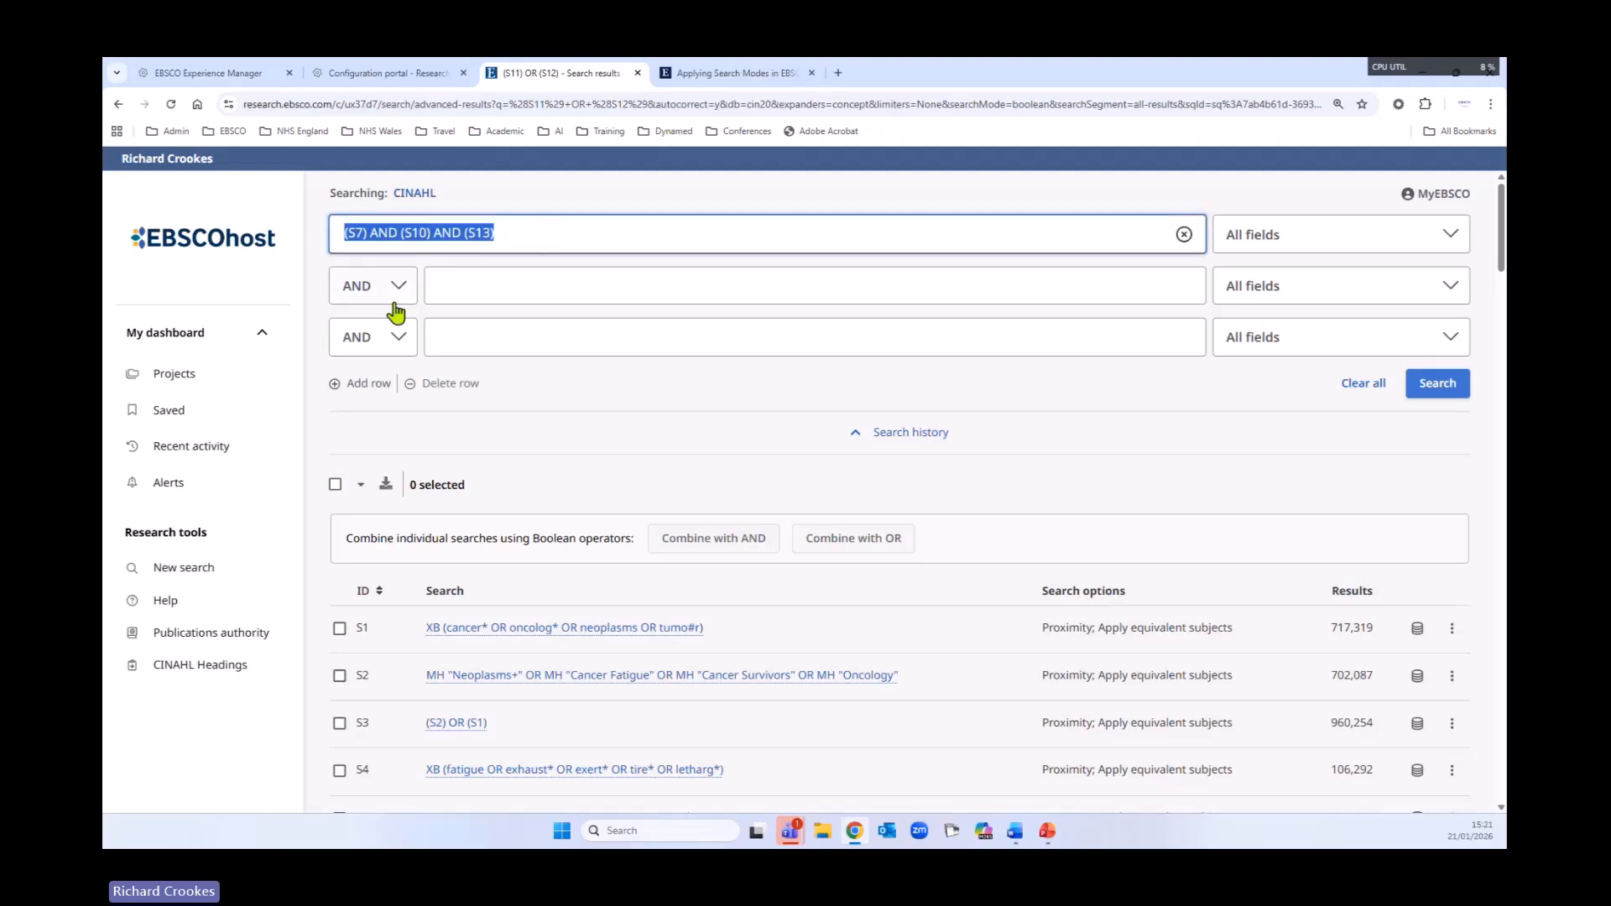
{"action": "left_click", "coordinate": [1441, 384]}
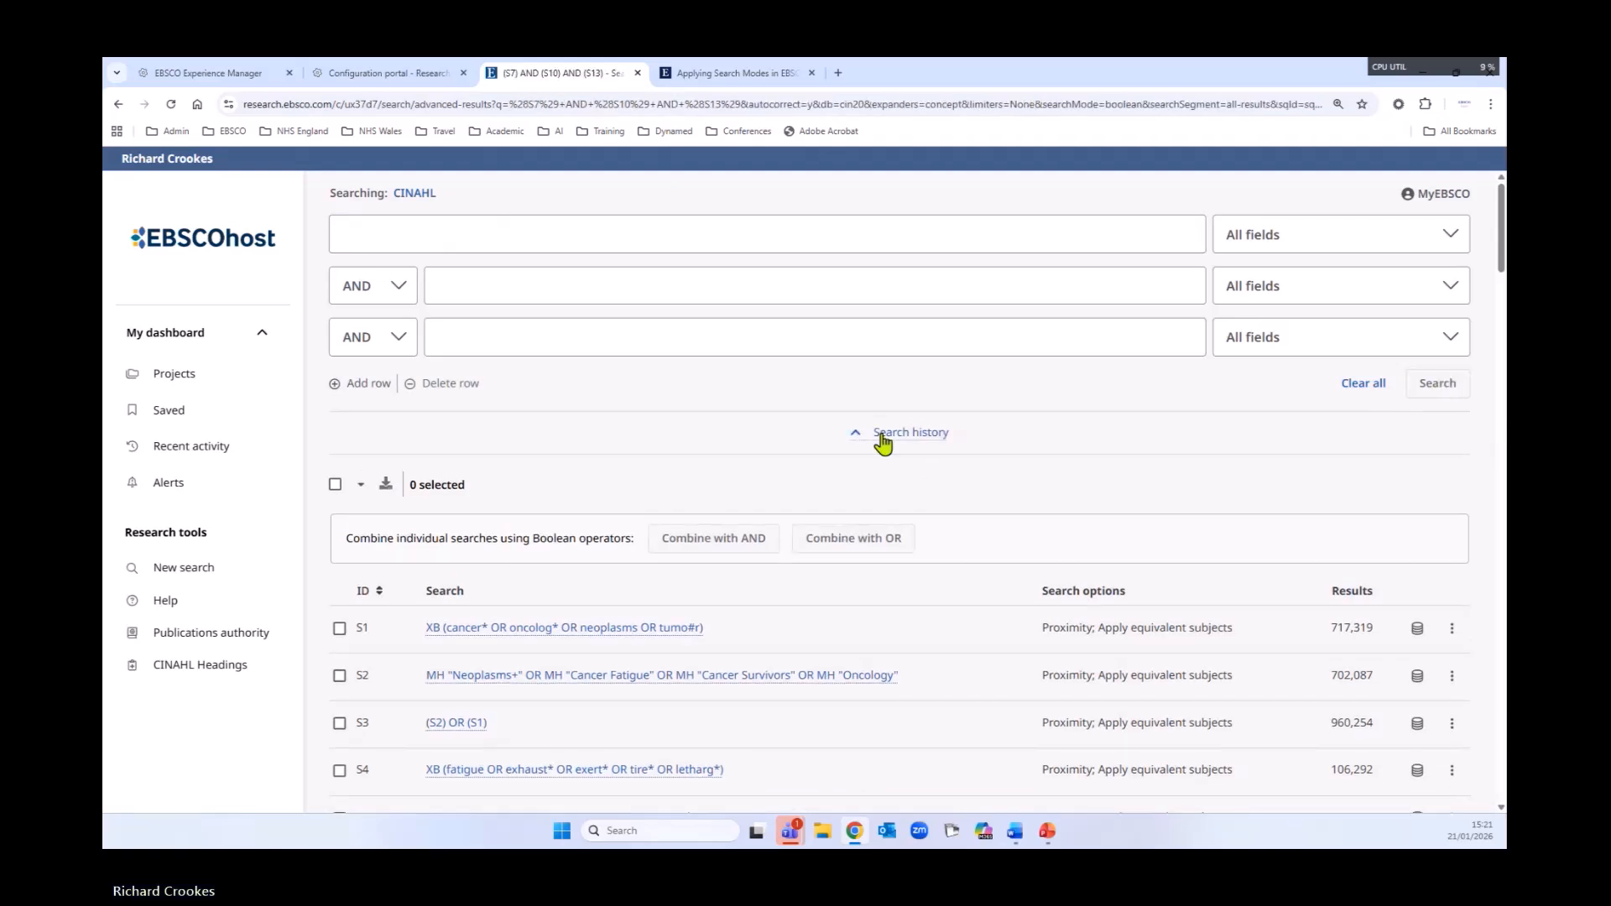
{"action": "scroll", "coordinate": [576, 478], "scroll_direction": "down", "scroll_amount": 7}
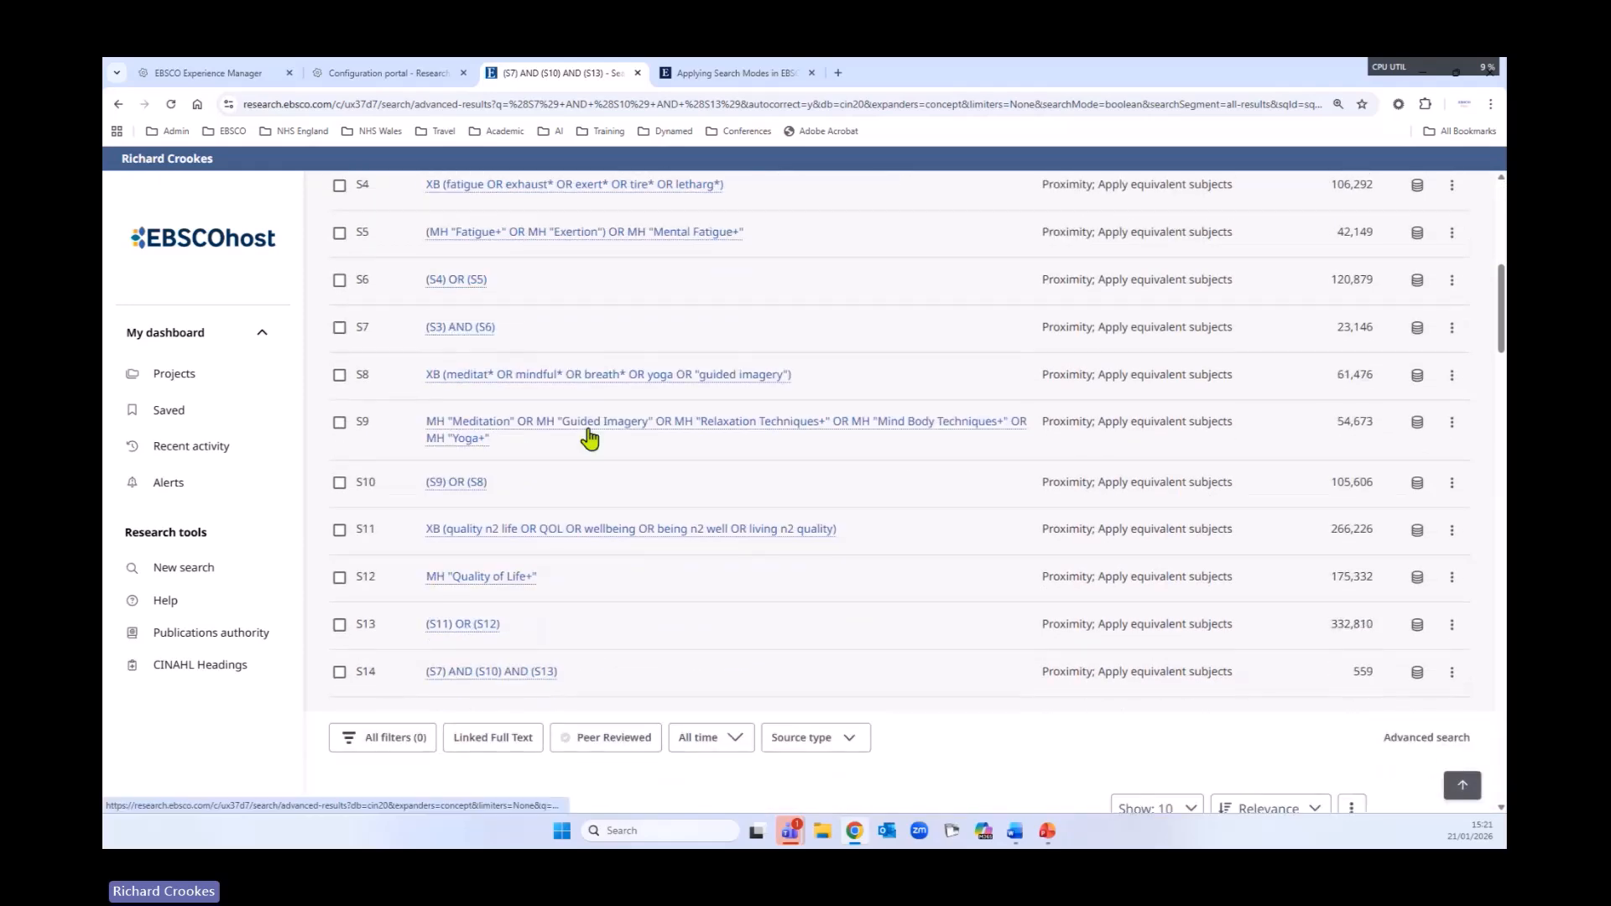
{"action": "scroll", "coordinate": [590, 434], "scroll_direction": "down", "scroll_amount": 3}
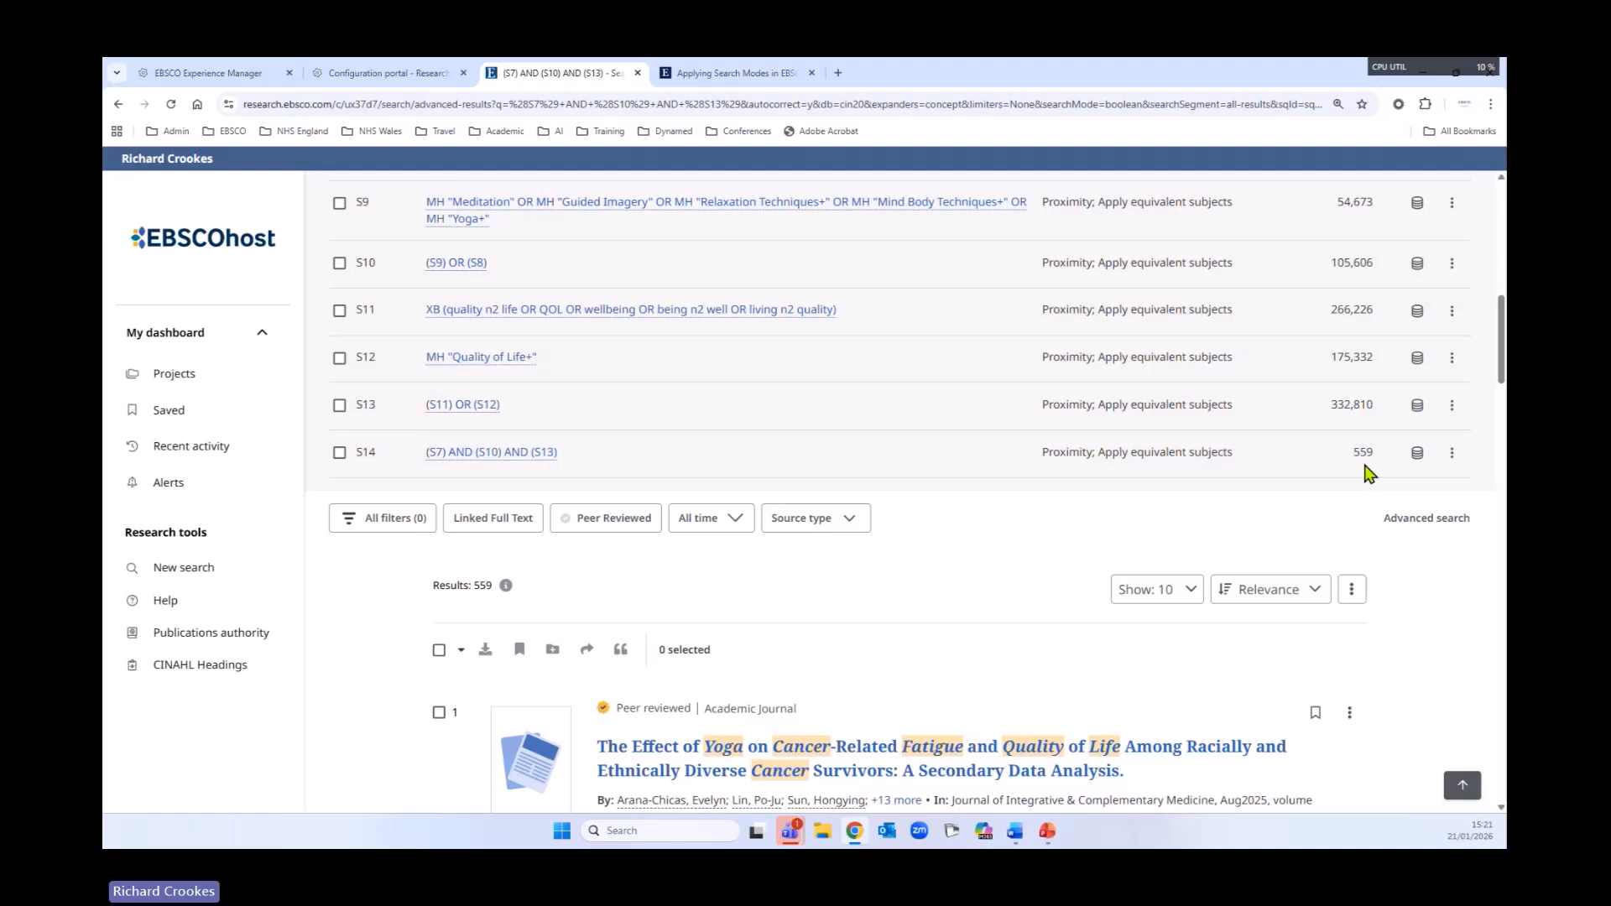
{"action": "left_click", "coordinate": [1417, 453]}
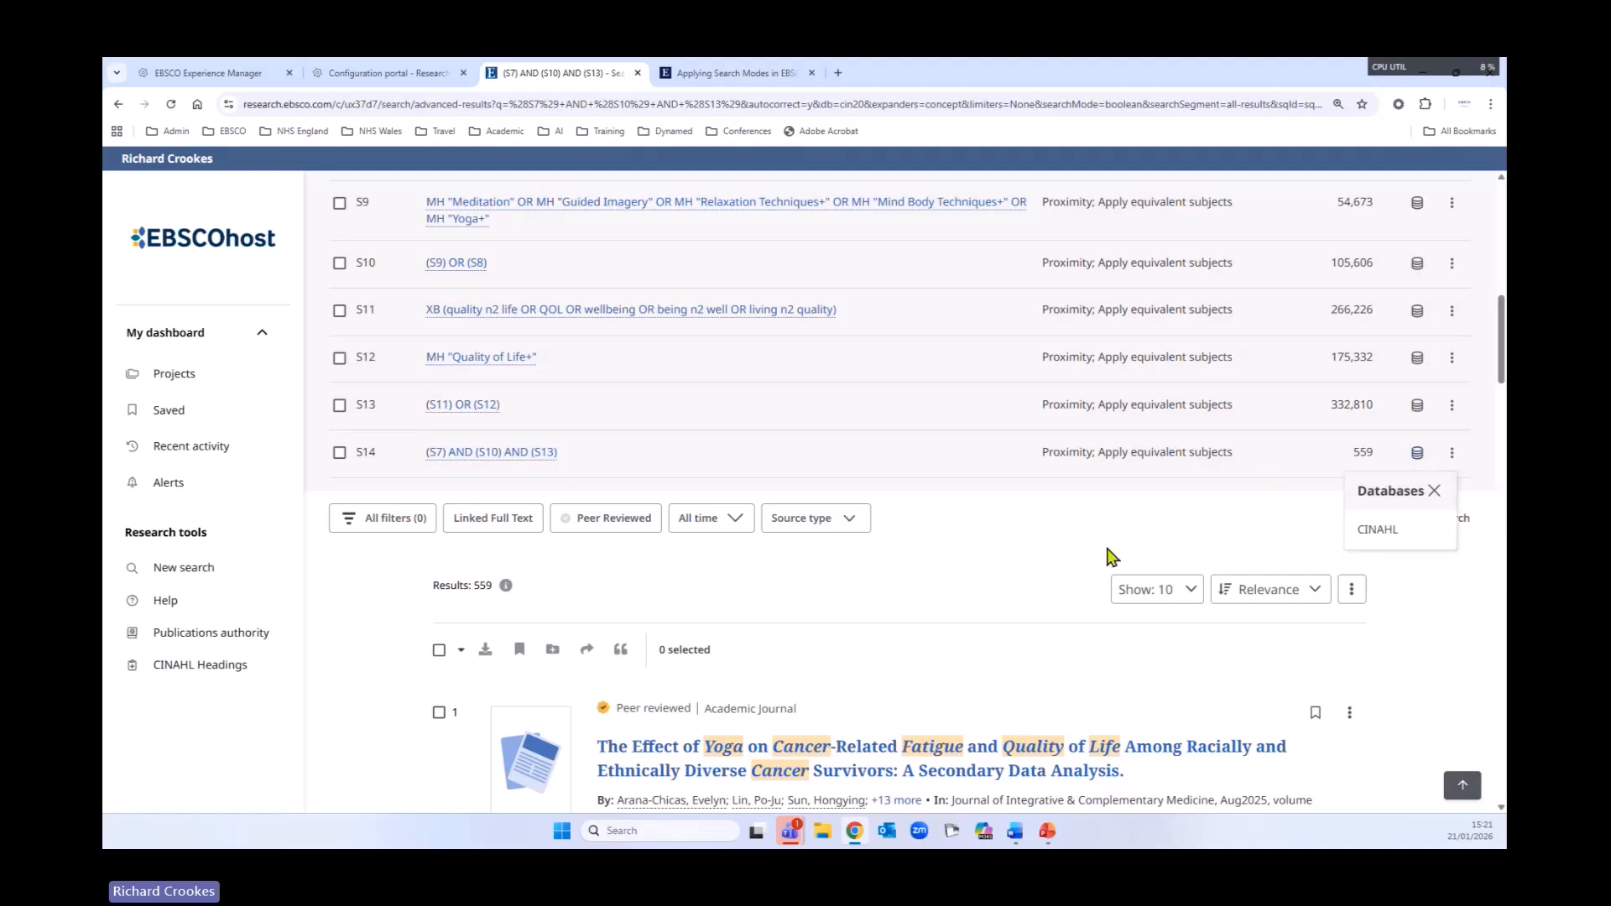
{"action": "key", "text": "Escape"}
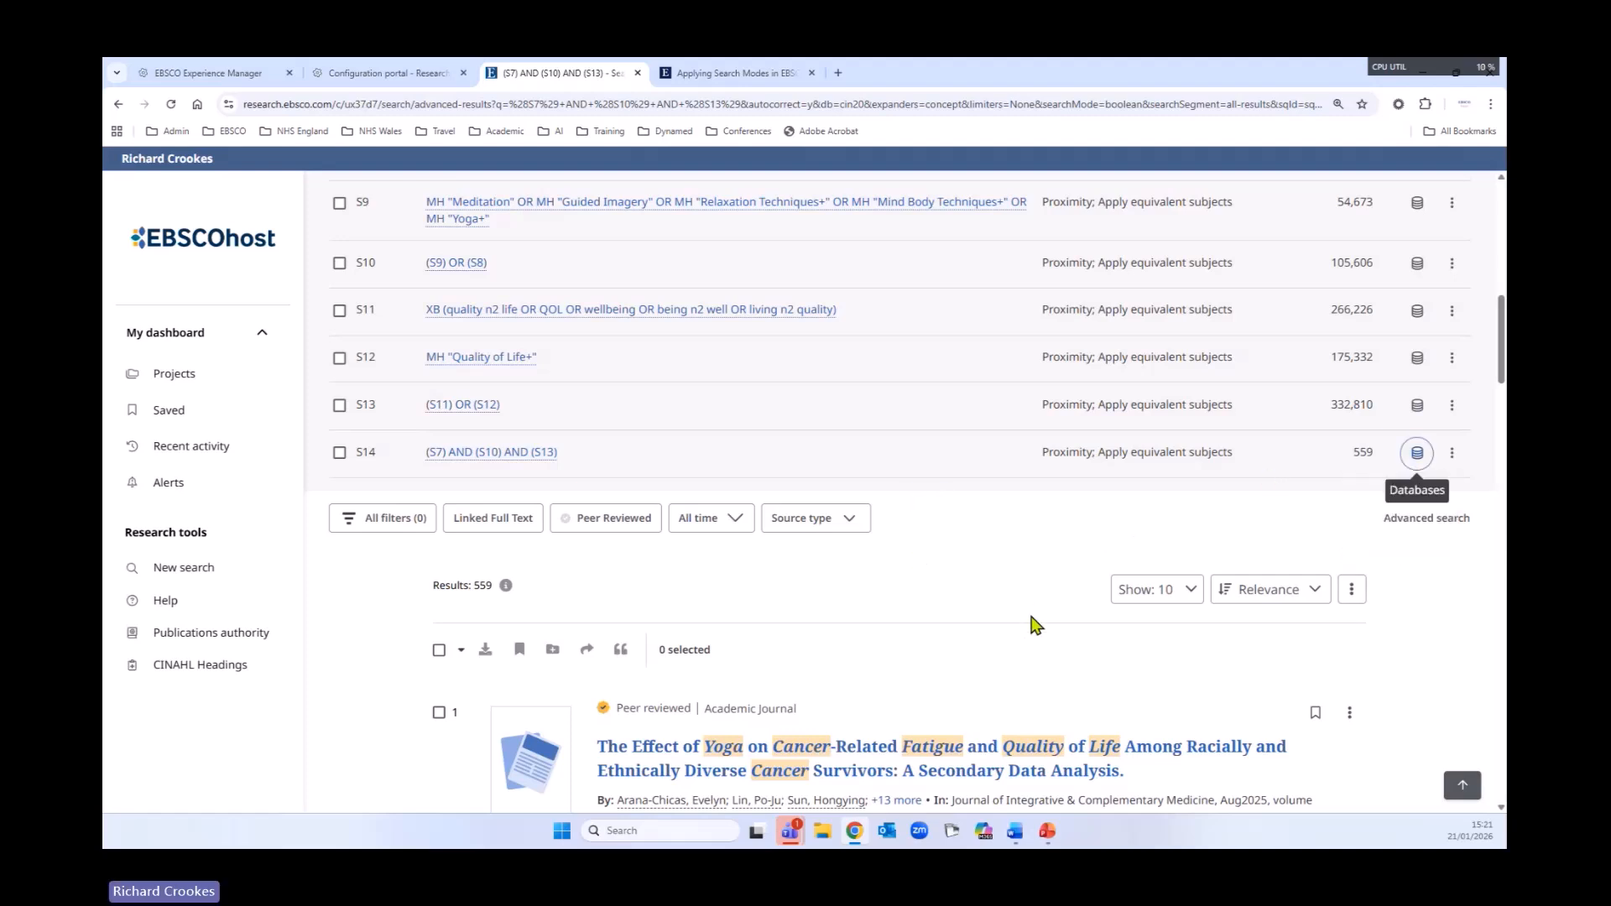
- Filter the combined search results to the "all adult" age group and apply the filter
{"action": "scroll", "coordinate": [1052, 676], "scroll_direction": "up", "scroll_amount": 2}
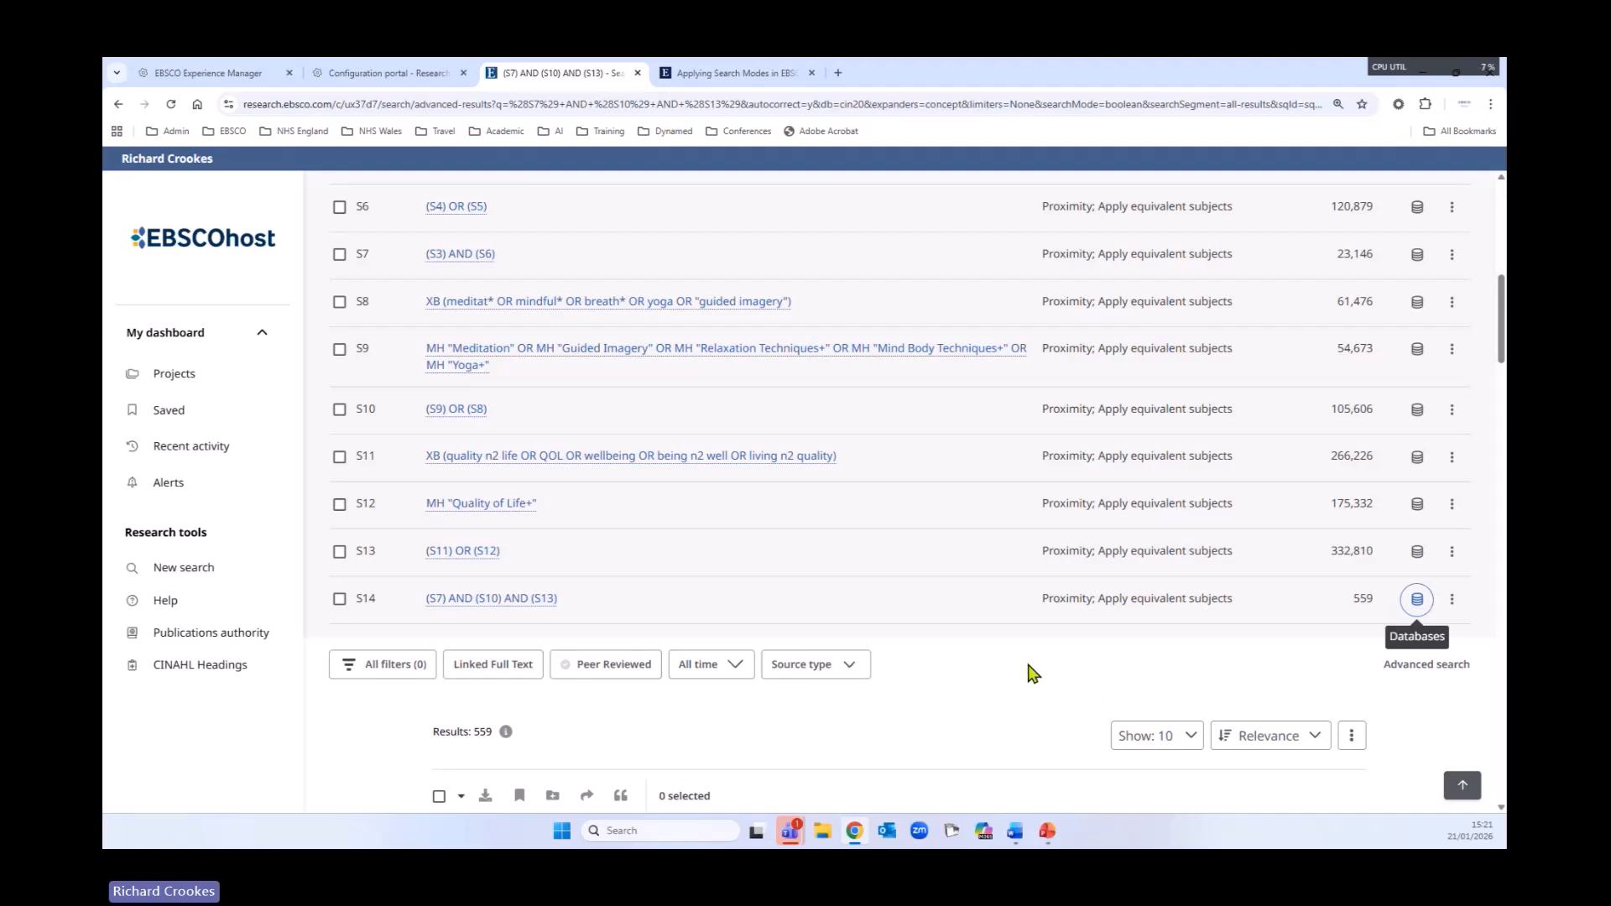
{"action": "scroll", "coordinate": [1032, 663], "scroll_direction": "down", "scroll_amount": 1}
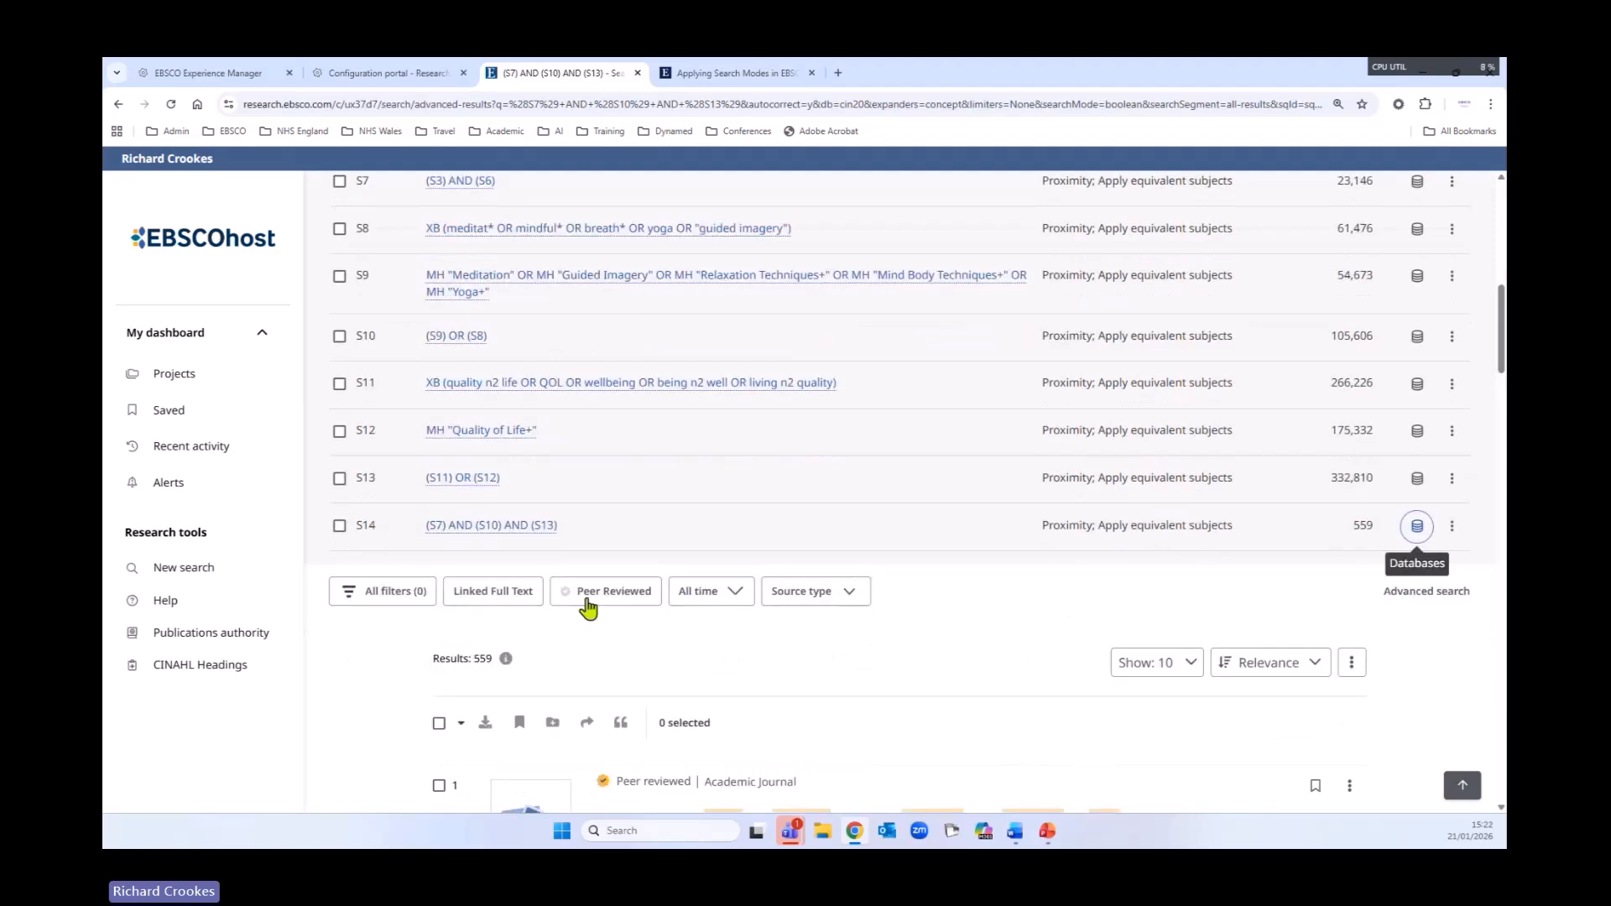
{"action": "left_click", "coordinate": [414, 592]}
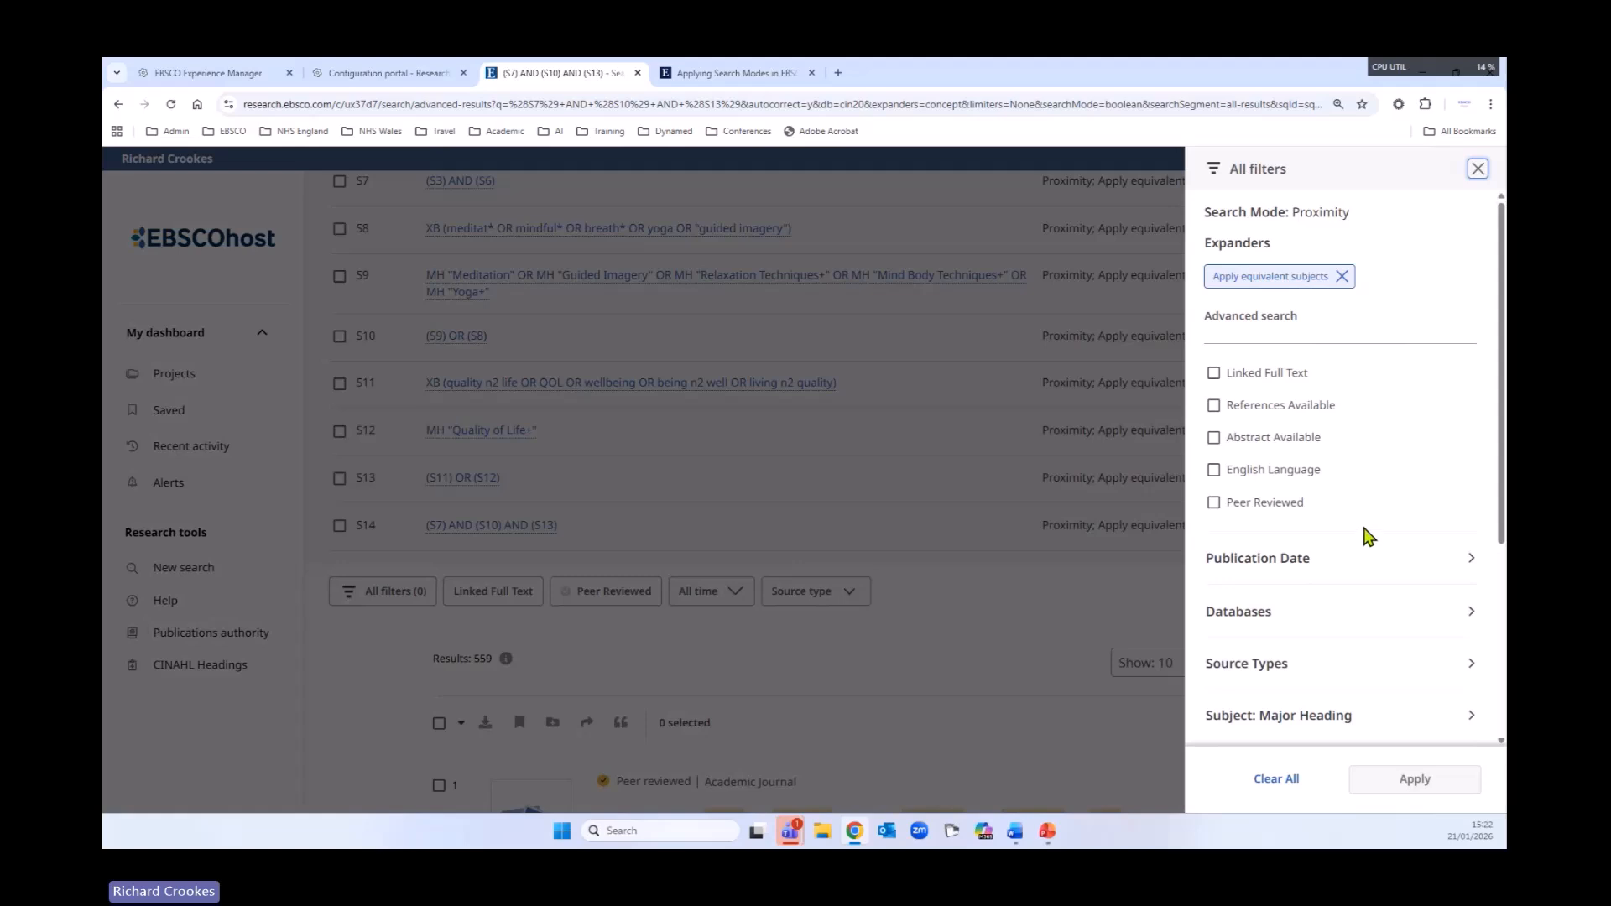
{"action": "scroll", "coordinate": [1359, 529], "scroll_direction": "down", "scroll_amount": 4}
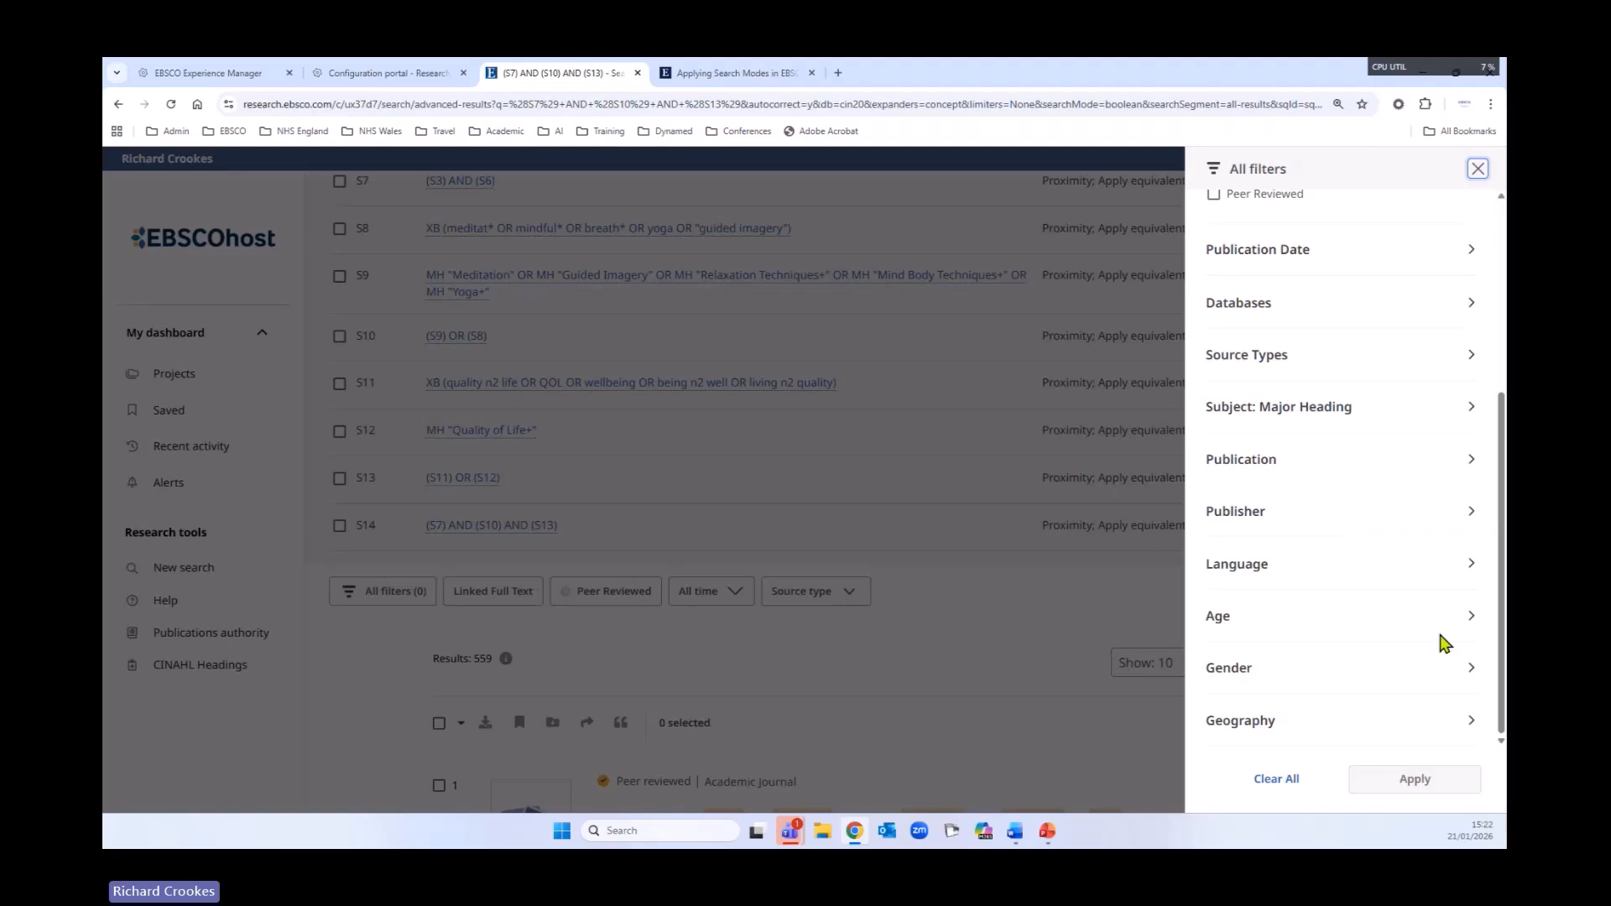
{"action": "left_click", "coordinate": [1471, 619]}
{"action": "scroll", "coordinate": [1426, 579], "scroll_direction": "down", "scroll_amount": 2}
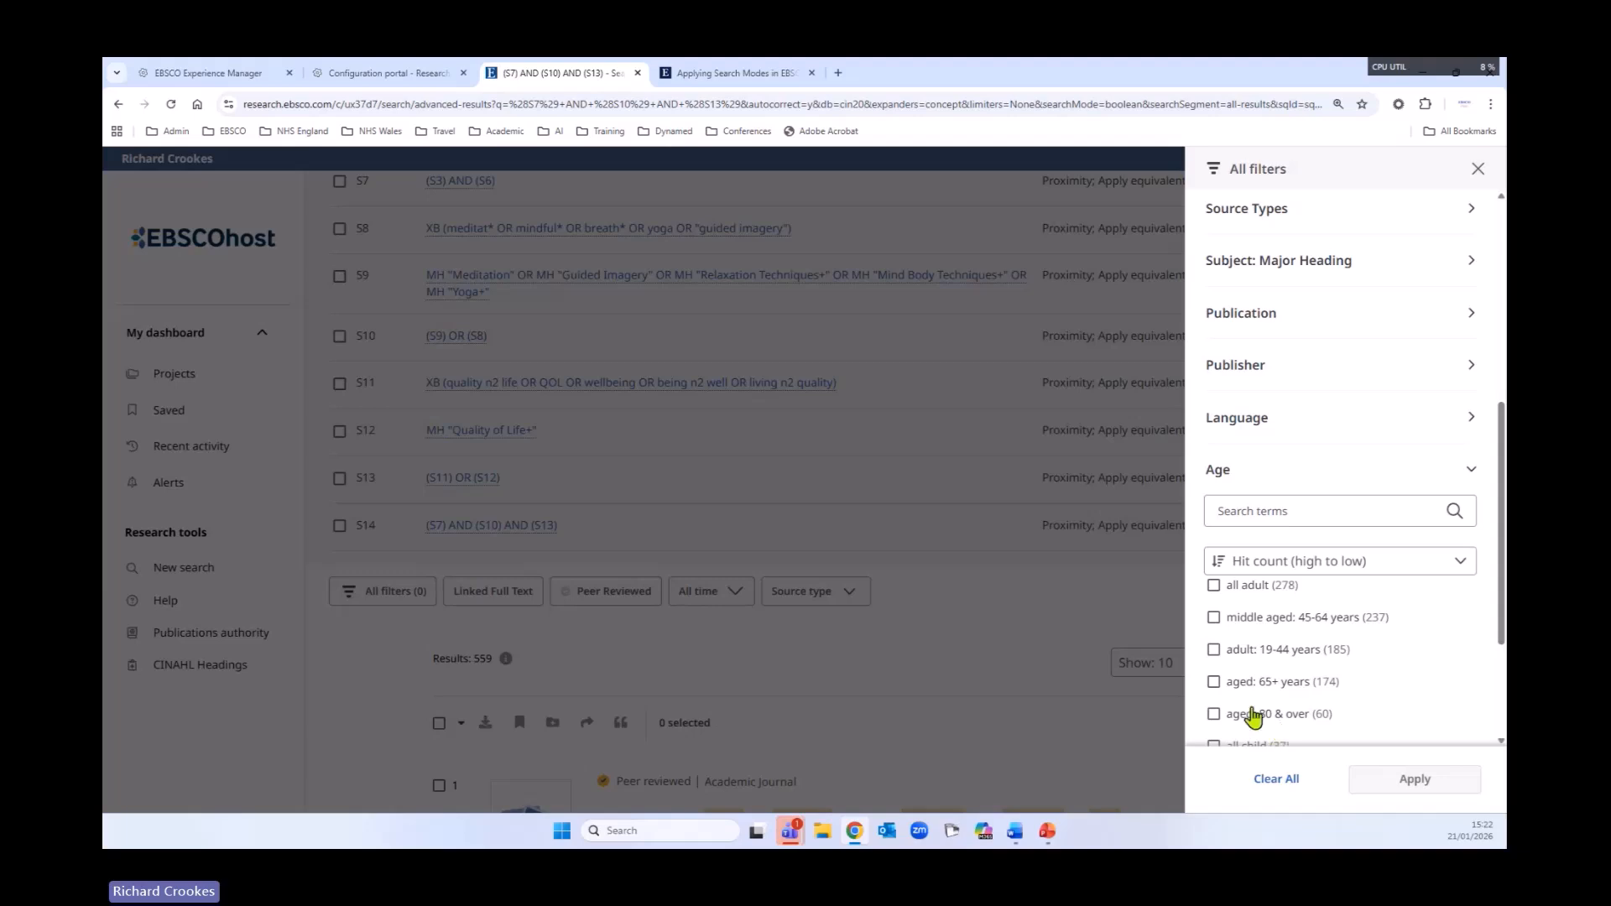
{"action": "left_click", "coordinate": [1213, 586]}
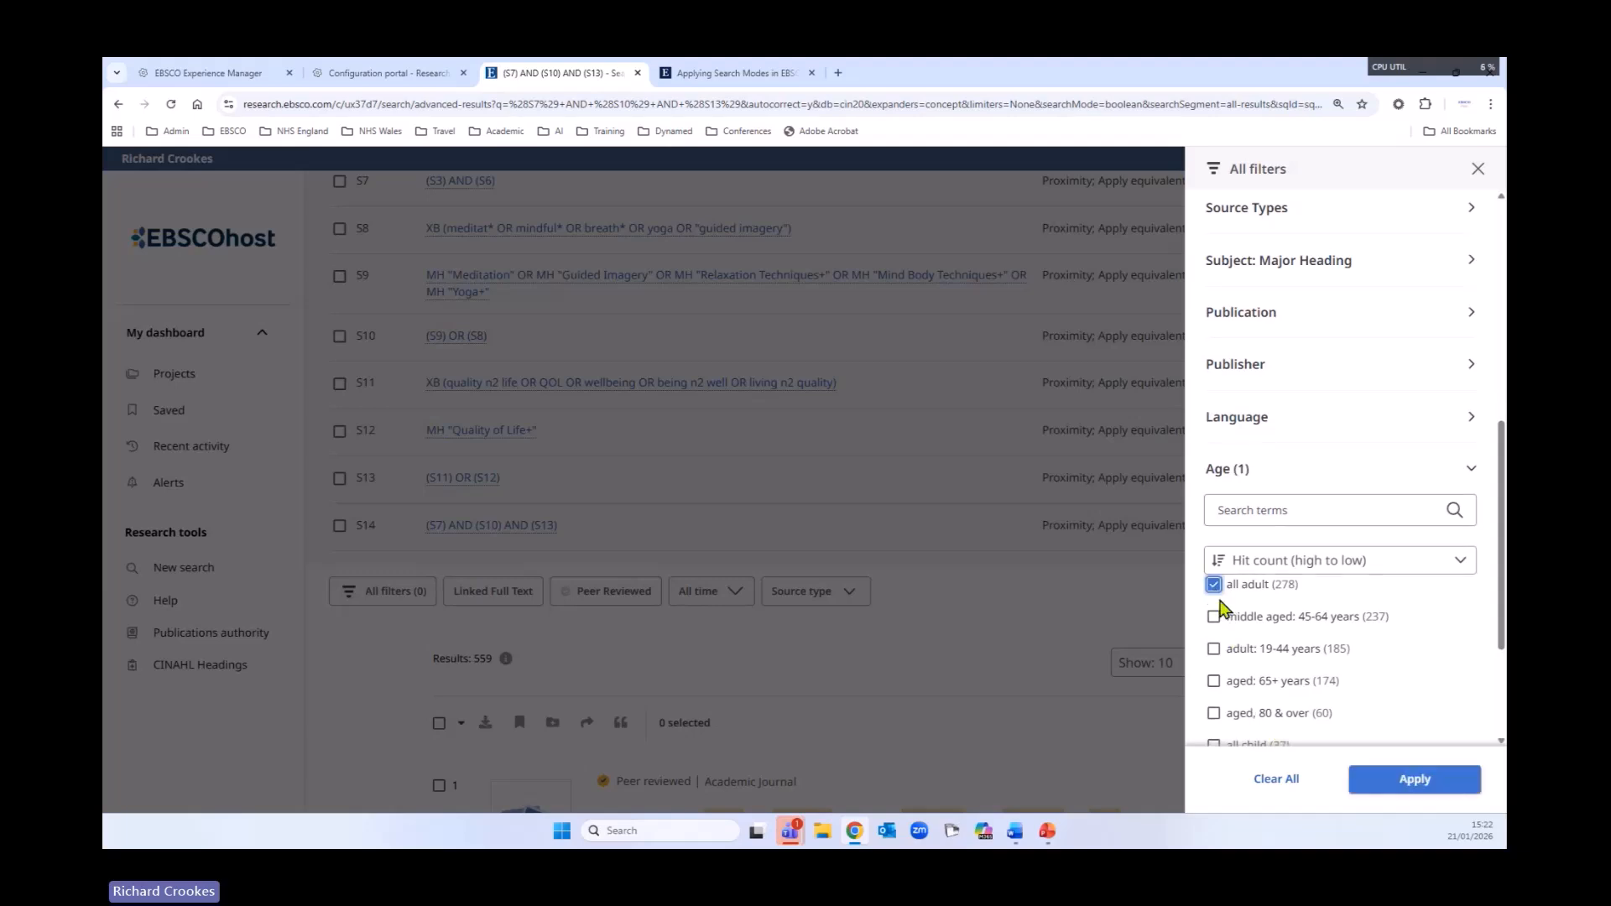
{"action": "scroll", "coordinate": [1344, 667], "scroll_direction": "down", "scroll_amount": 1}
{"action": "scroll", "coordinate": [1382, 645], "scroll_direction": "down", "scroll_amount": 2}
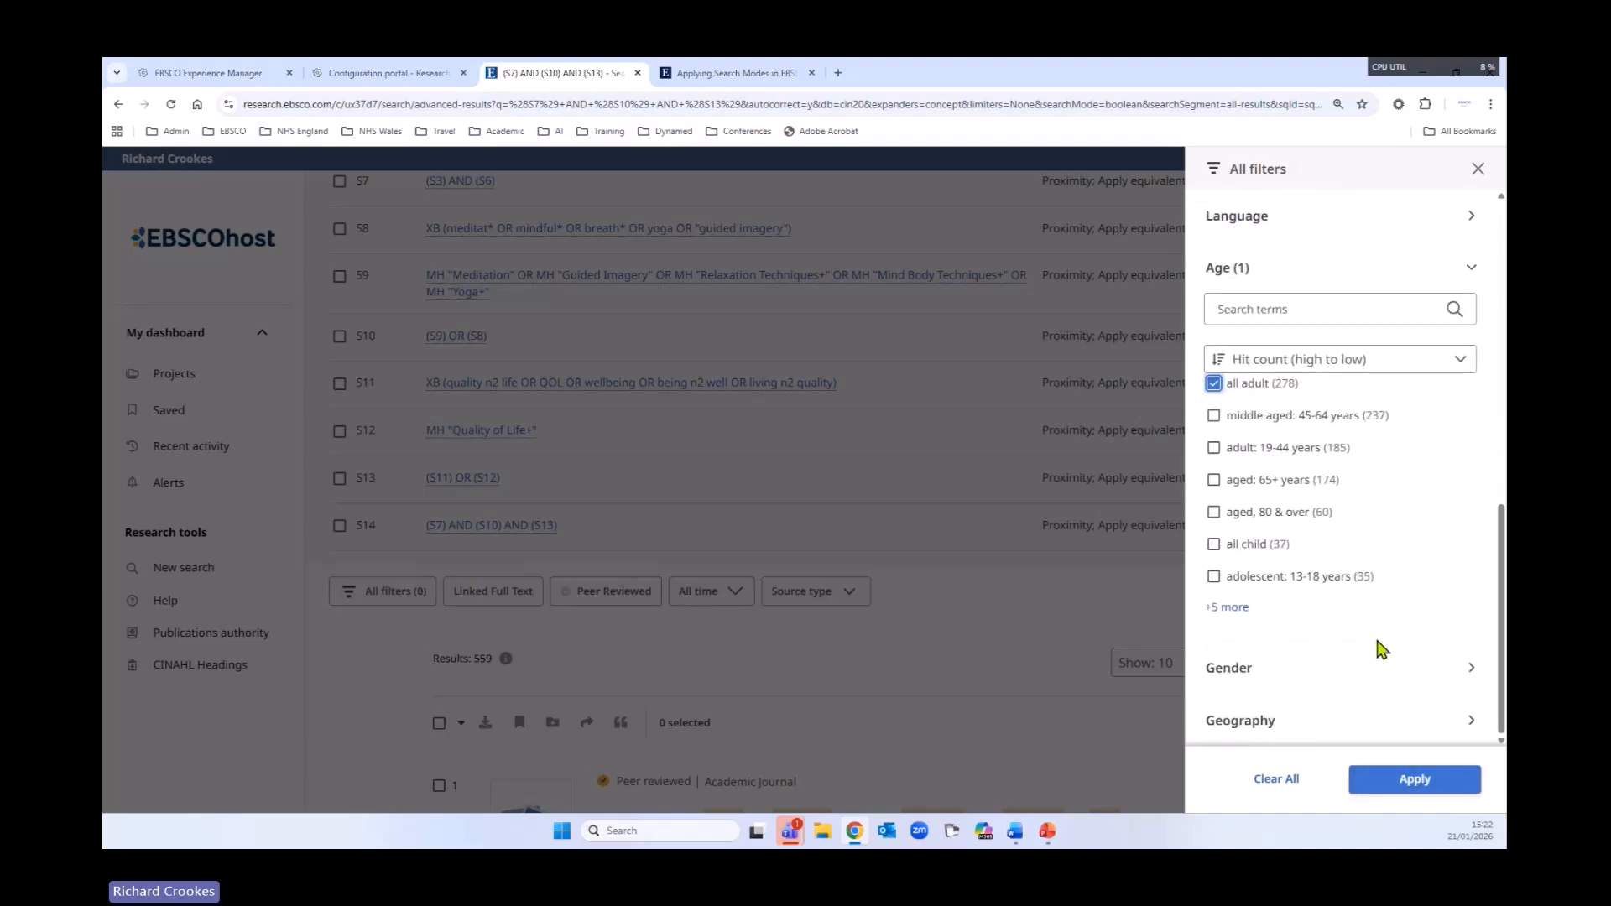
{"action": "scroll", "coordinate": [1454, 674], "scroll_direction": "down", "scroll_amount": 1}
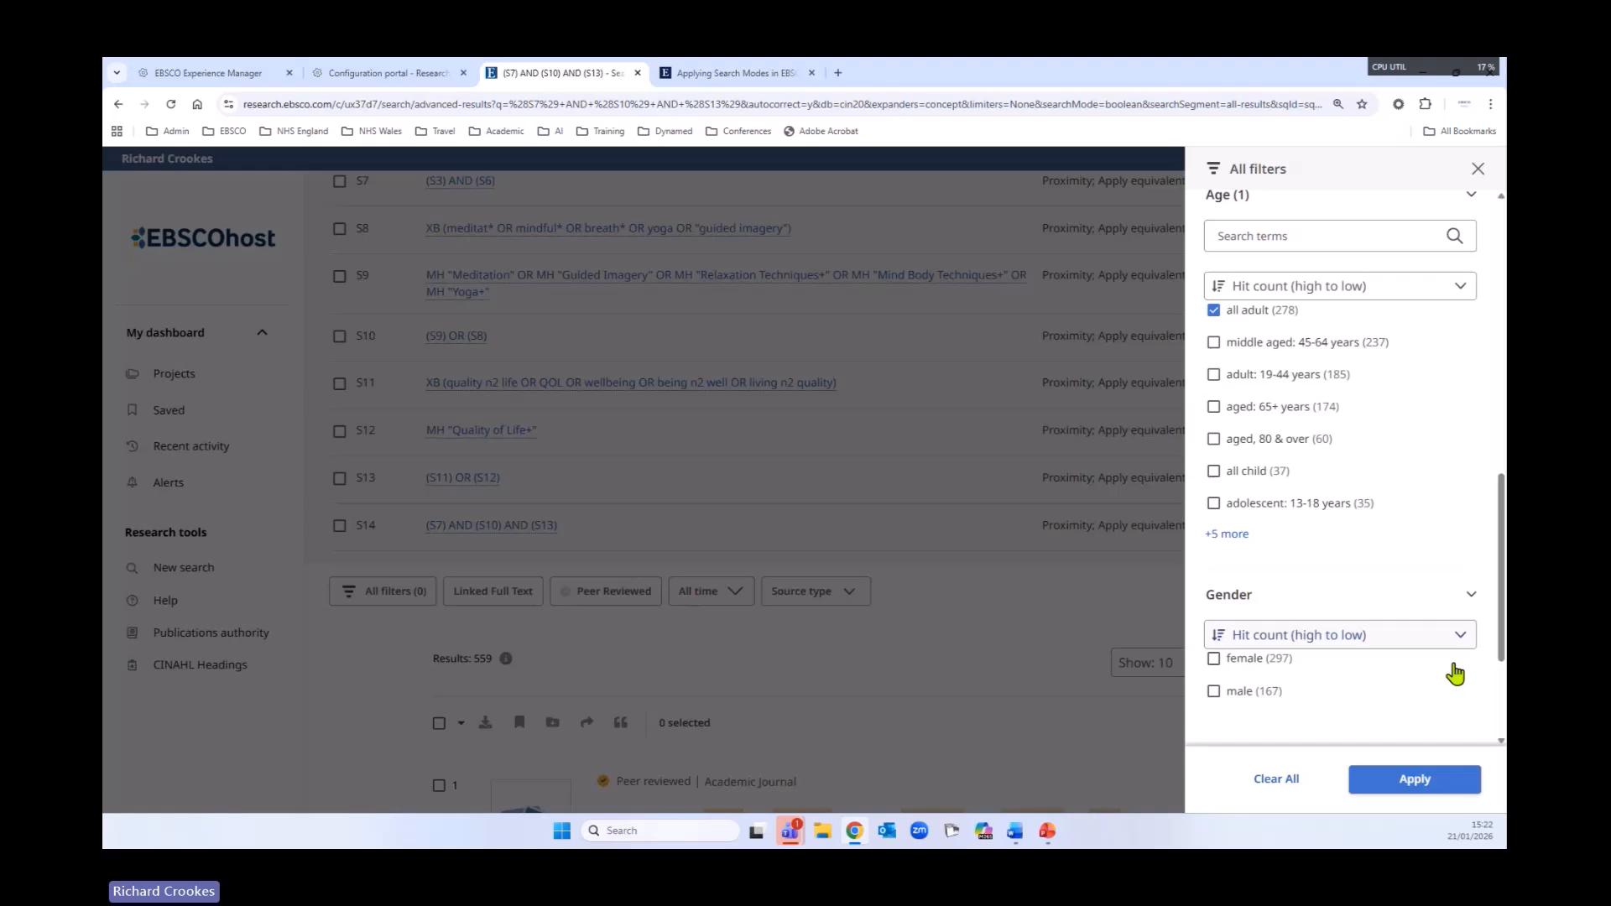
{"action": "left_click", "coordinate": [1380, 781]}
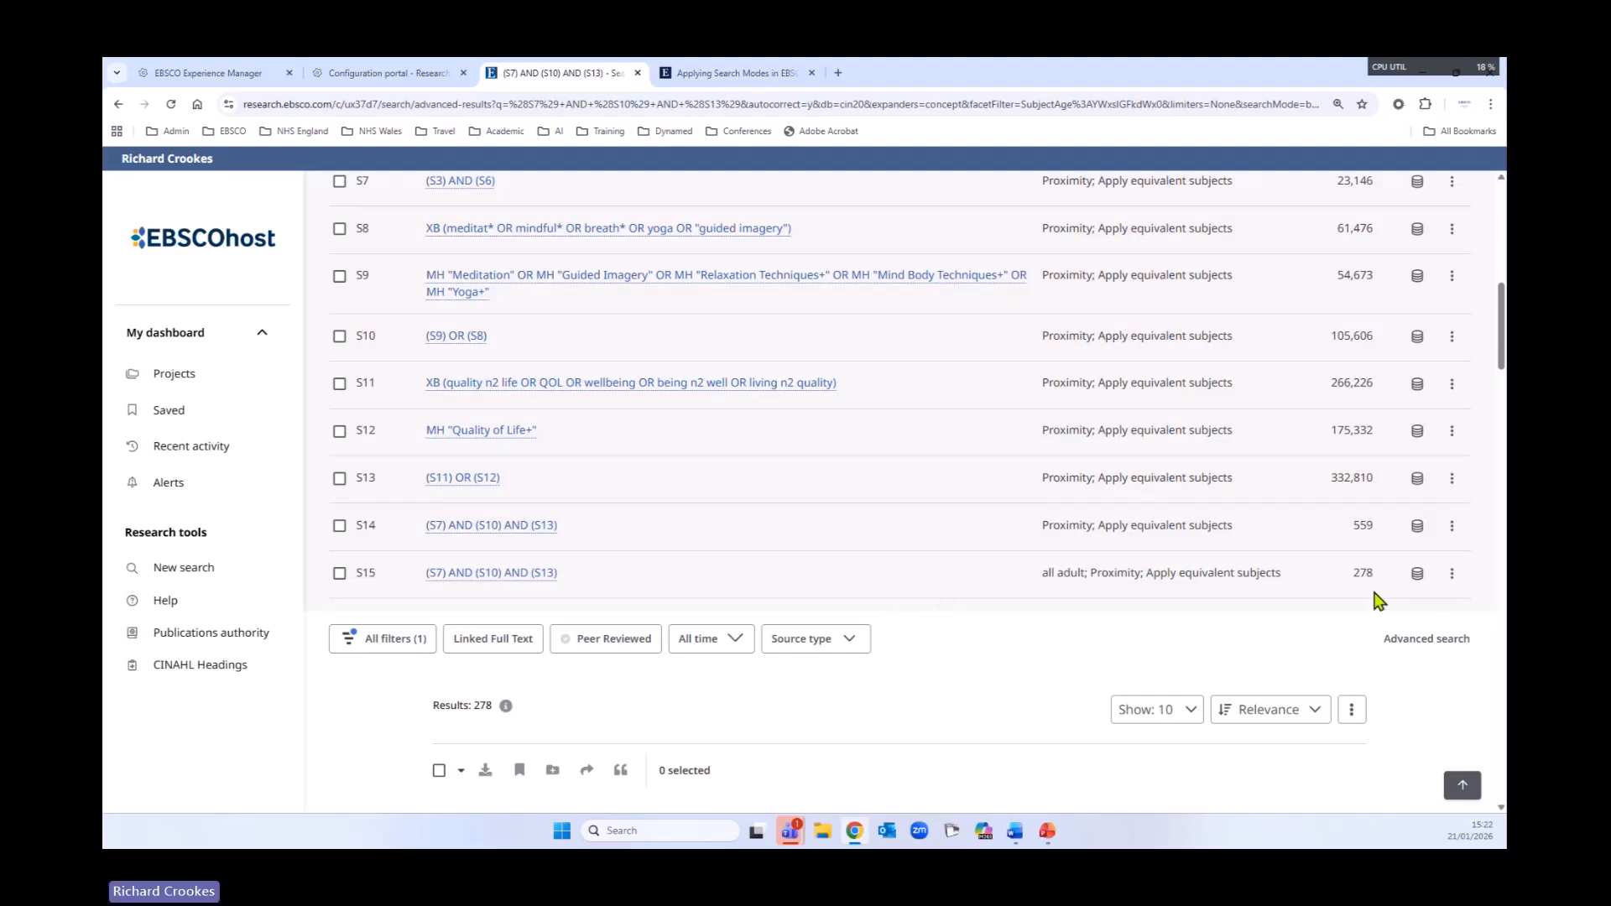
- Limit the adult-filtered results to publications from the past 10 years
{"action": "scroll", "coordinate": [1186, 604], "scroll_direction": "down", "scroll_amount": 3}
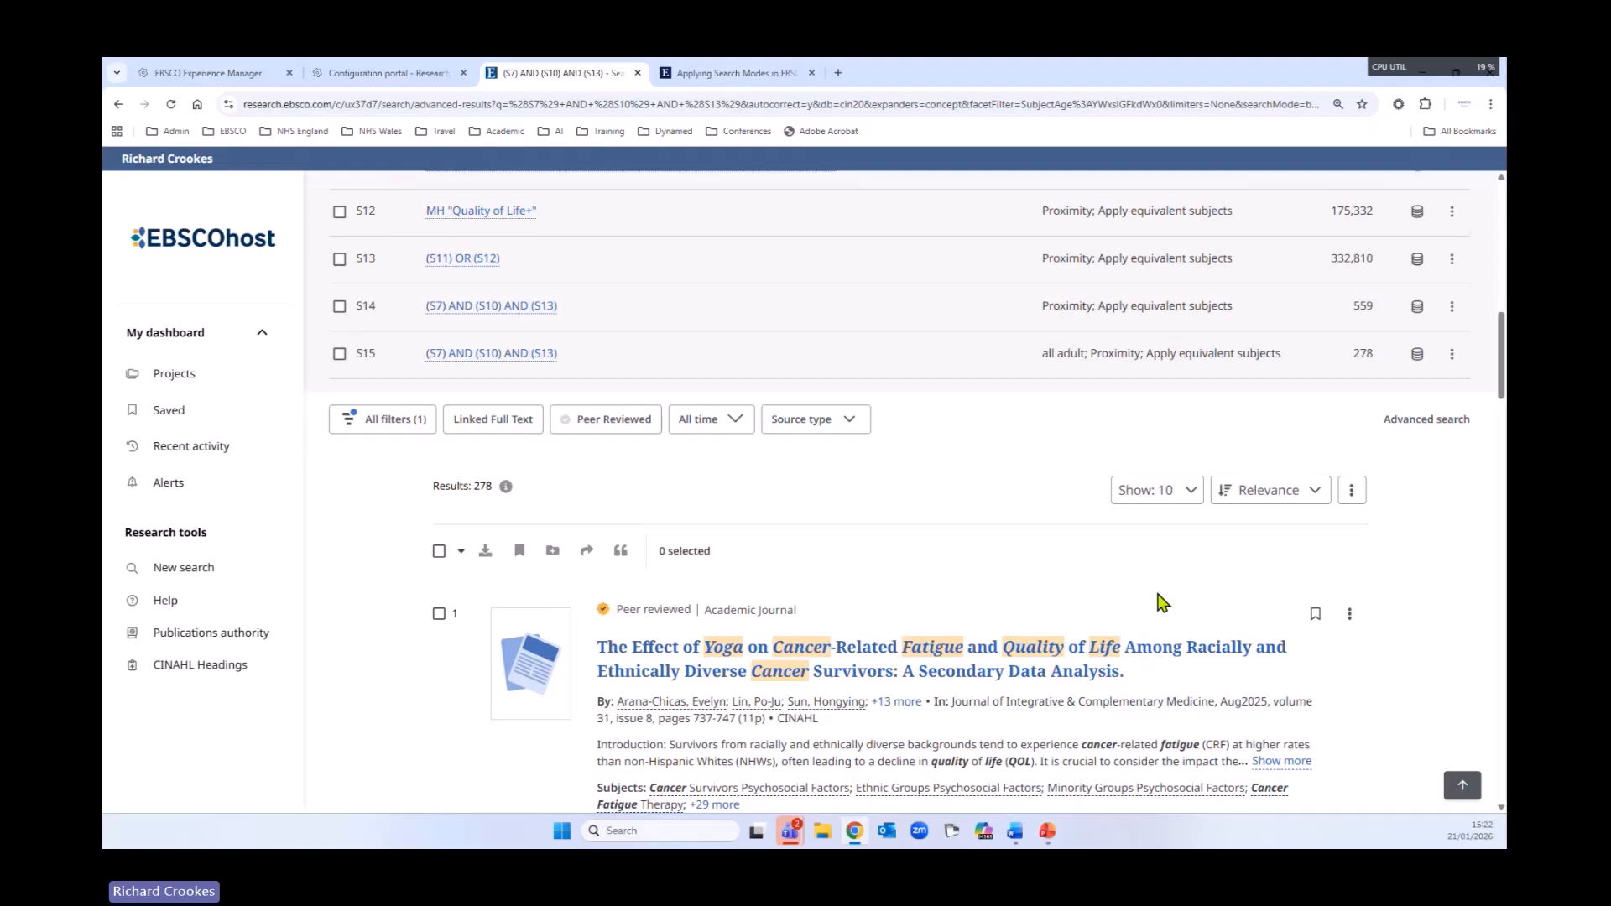
{"action": "left_click", "coordinate": [404, 421]}
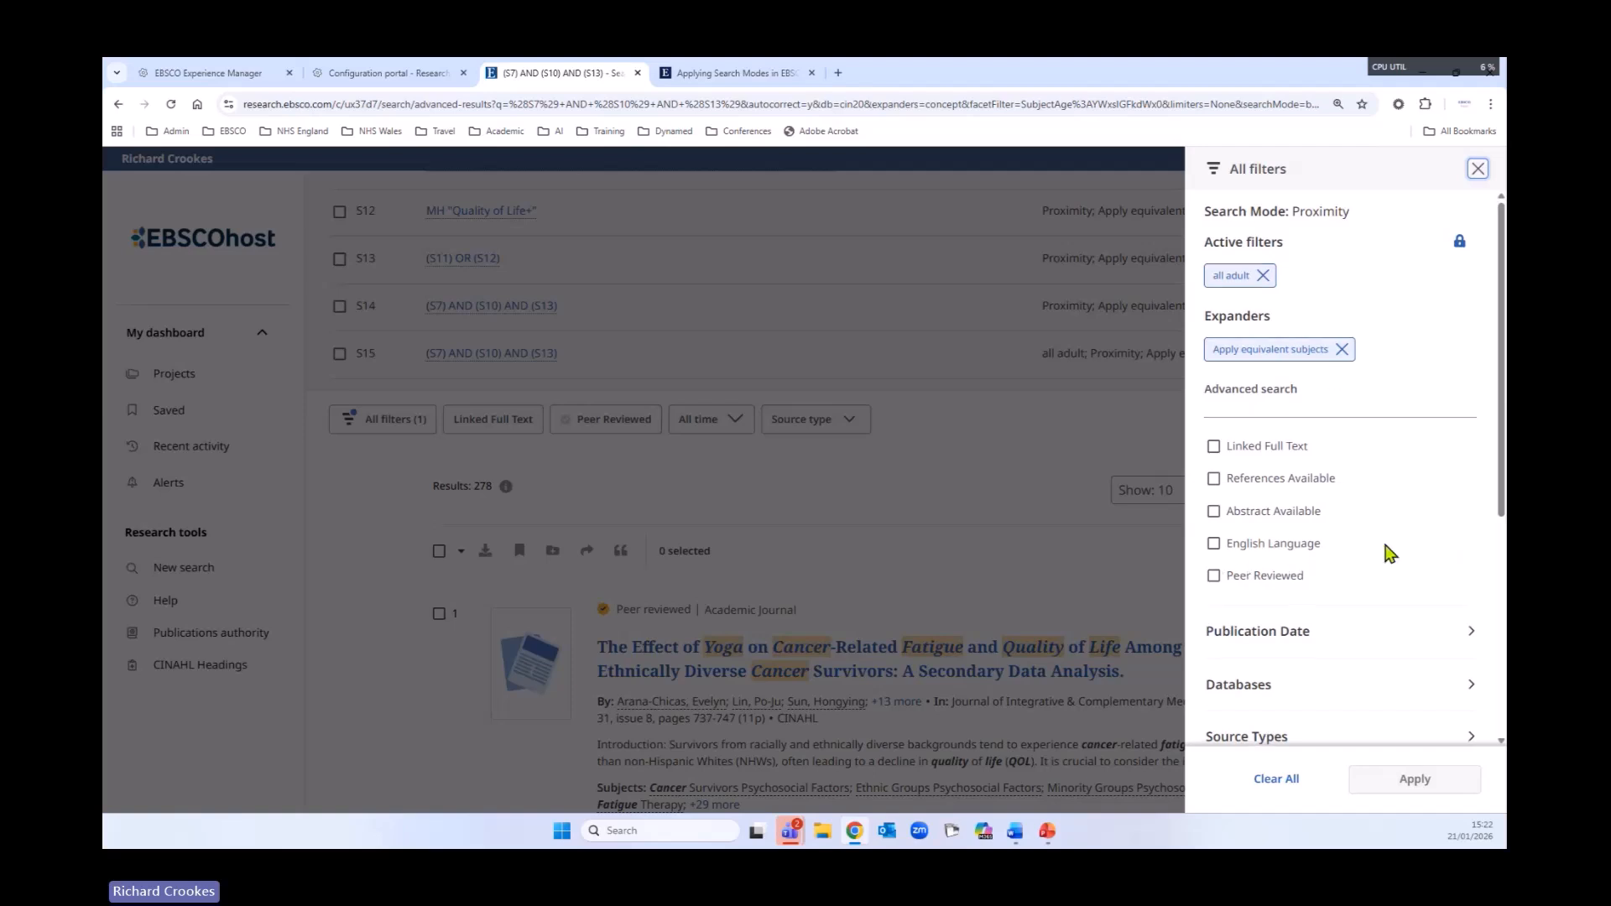
{"action": "scroll", "coordinate": [1385, 547], "scroll_direction": "down", "scroll_amount": 3}
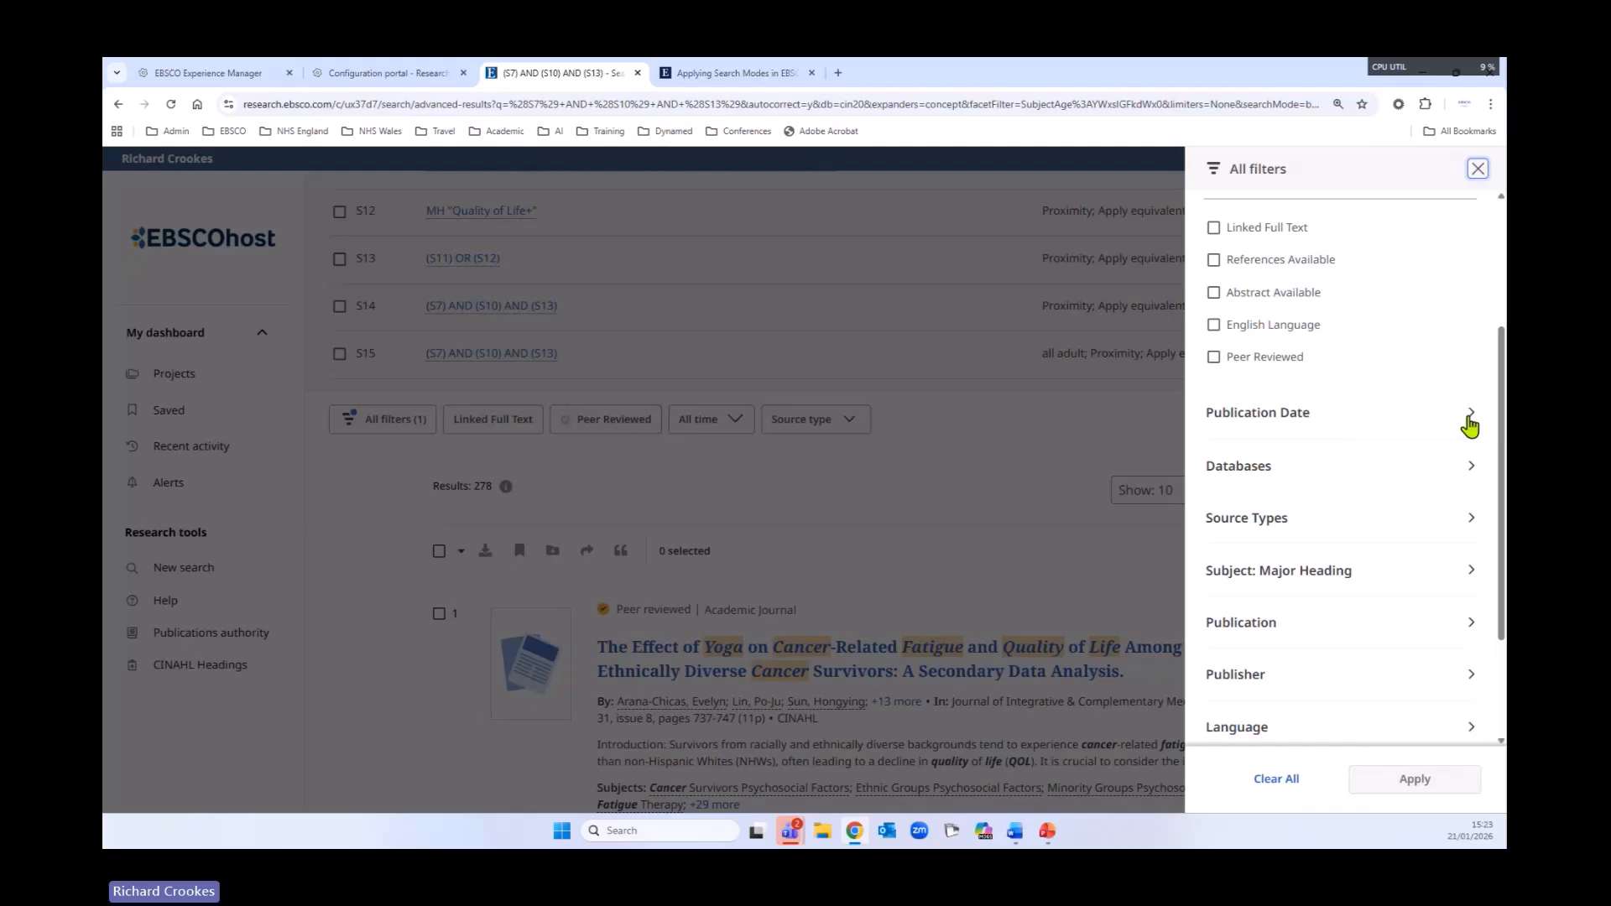
{"action": "left_click", "coordinate": [1061, 462]}
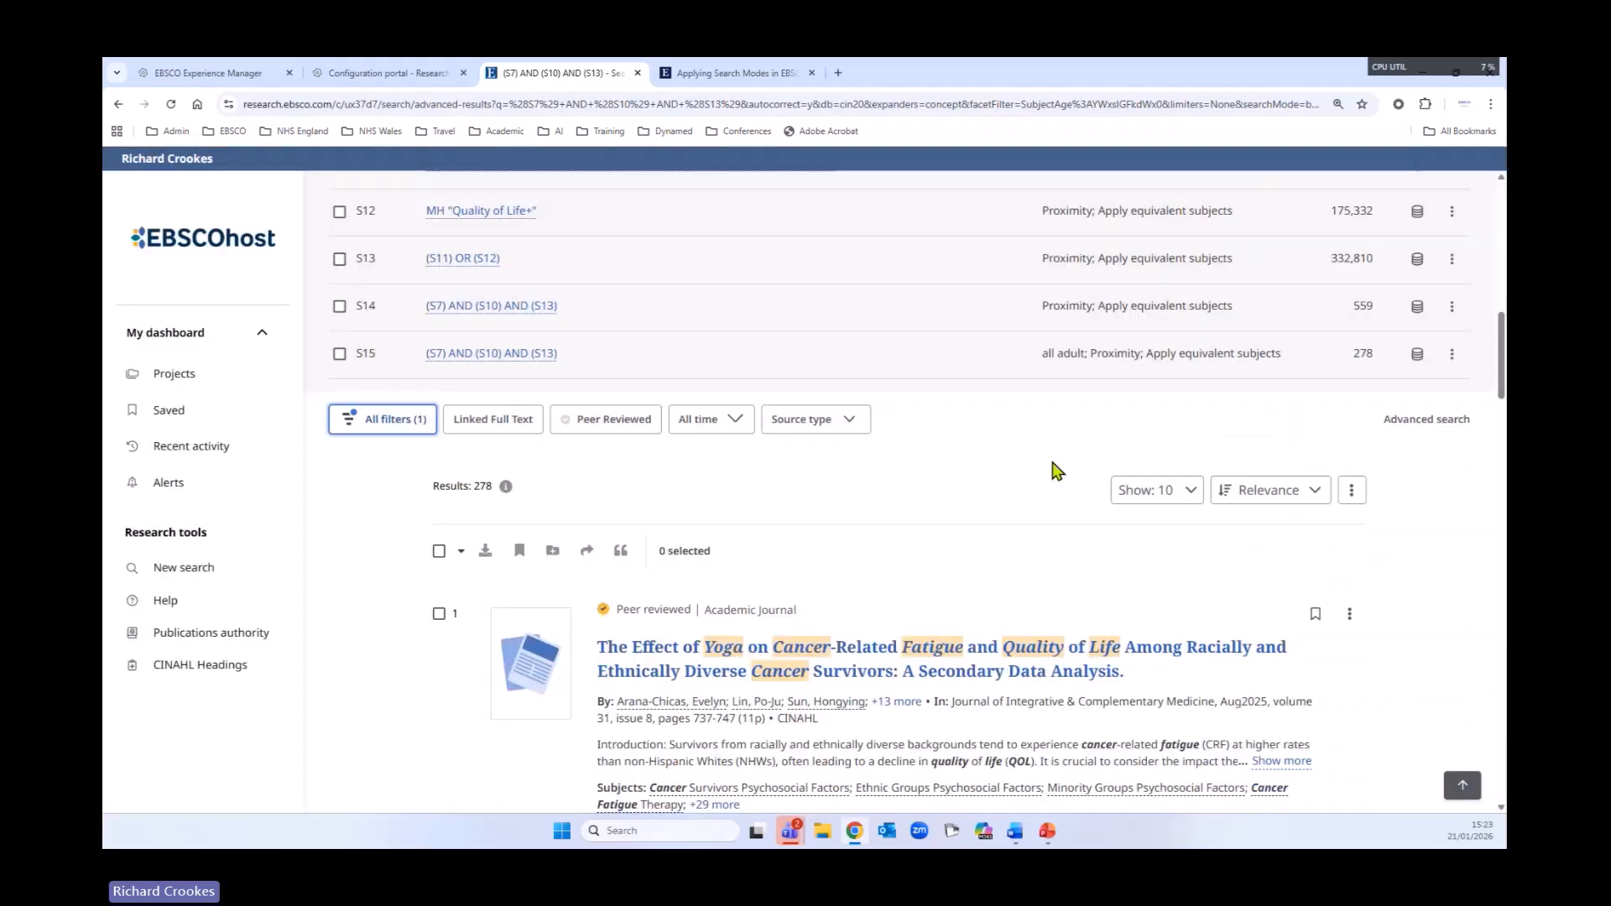
{"action": "left_click", "coordinate": [711, 424]}
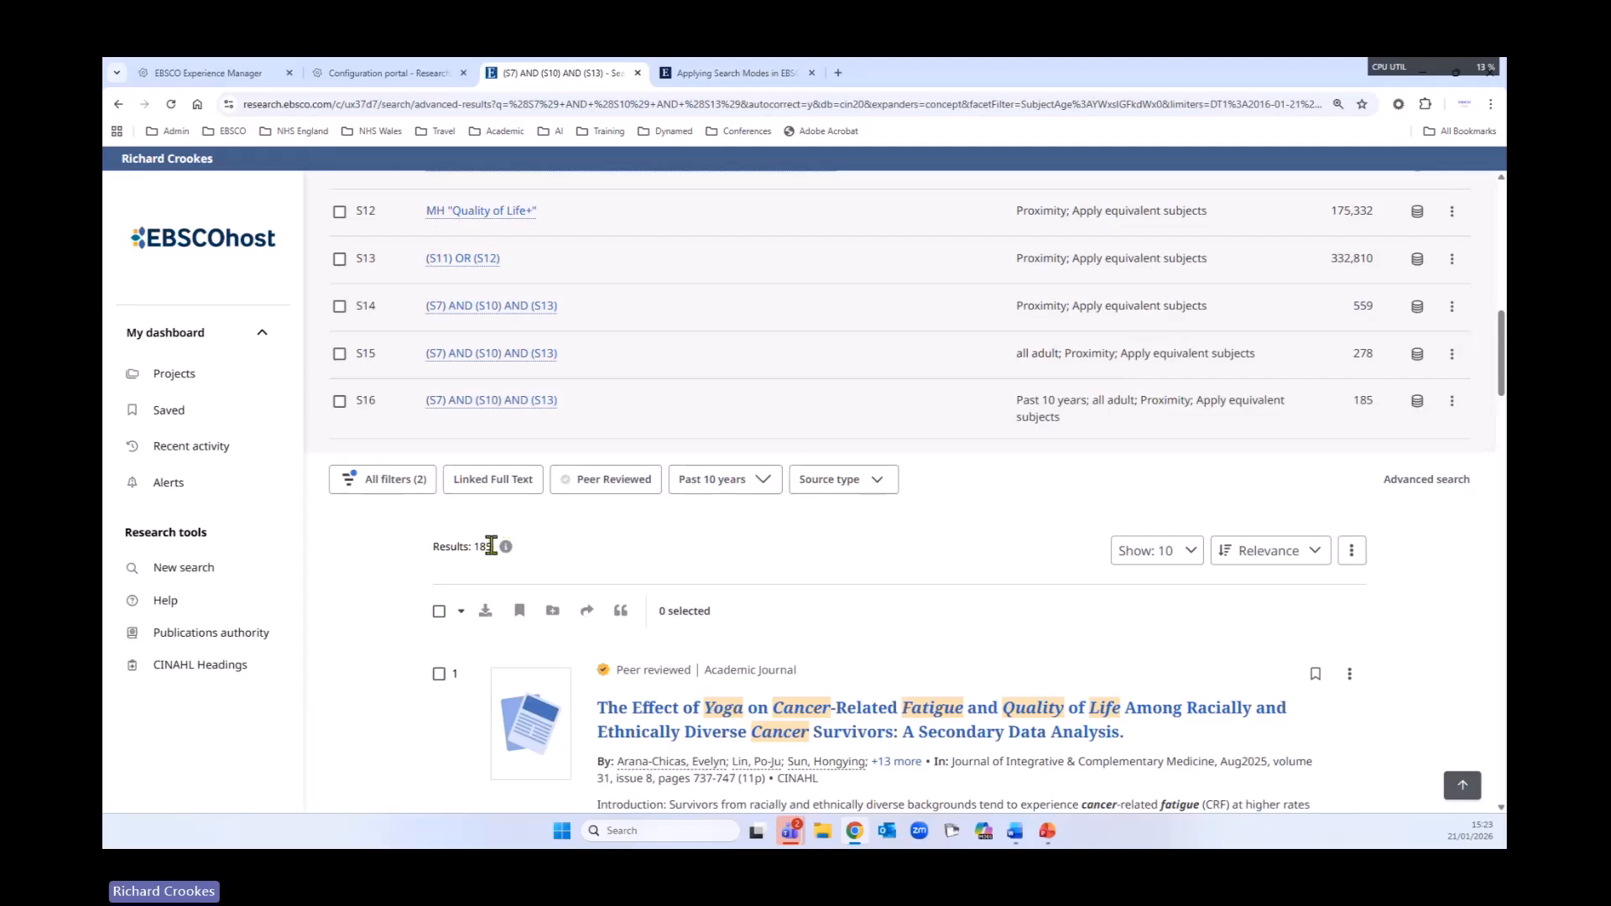
- Look through the first filtered articles and the search history lines above them
{"action": "scroll", "coordinate": [694, 579], "scroll_direction": "down", "scroll_amount": 2}
{"action": "scroll", "coordinate": [437, 577], "scroll_direction": "down", "scroll_amount": 3}
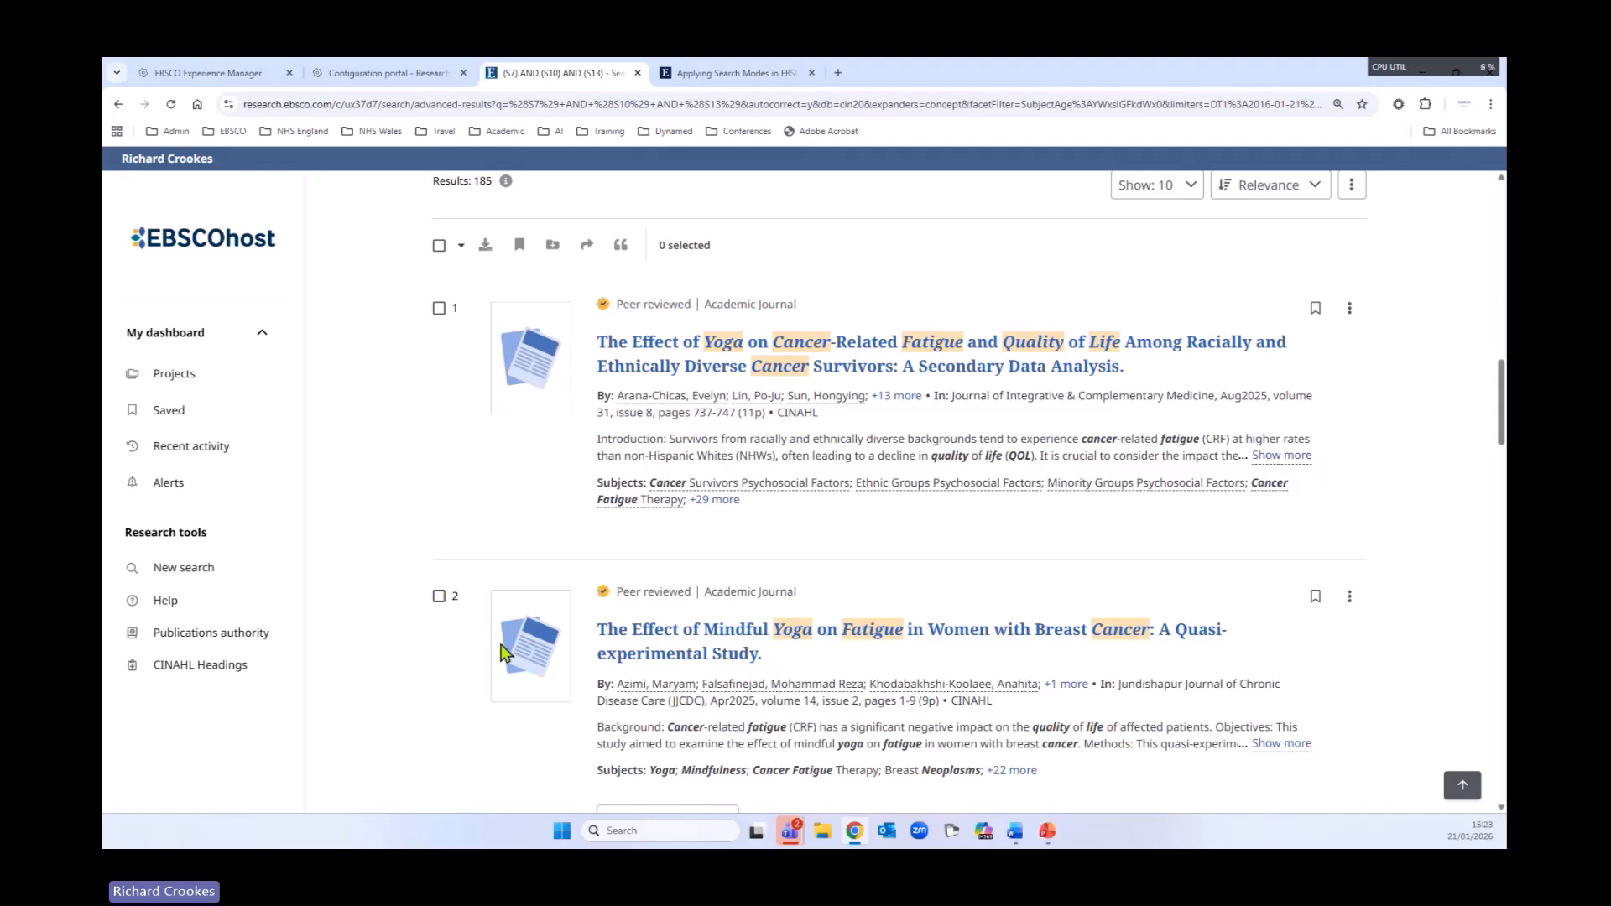
{"action": "scroll", "coordinate": [503, 653], "scroll_direction": "up", "scroll_amount": 2}
{"action": "scroll", "coordinate": [503, 653], "scroll_direction": "up", "scroll_amount": 3}
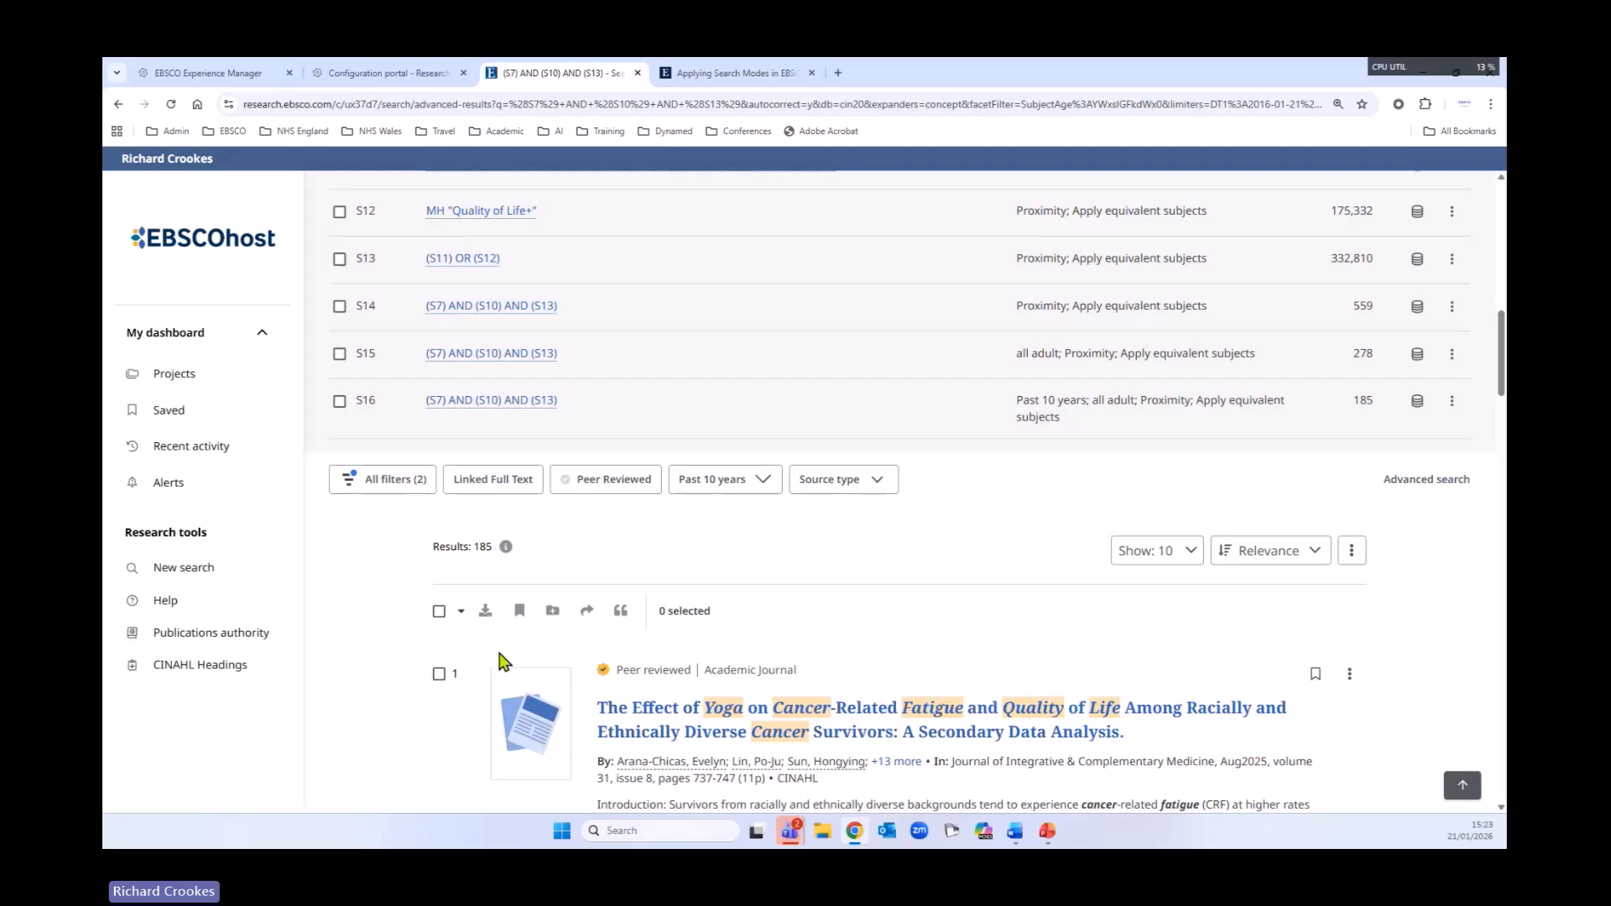
{"action": "scroll", "coordinate": [773, 703], "scroll_direction": "up", "scroll_amount": 9}
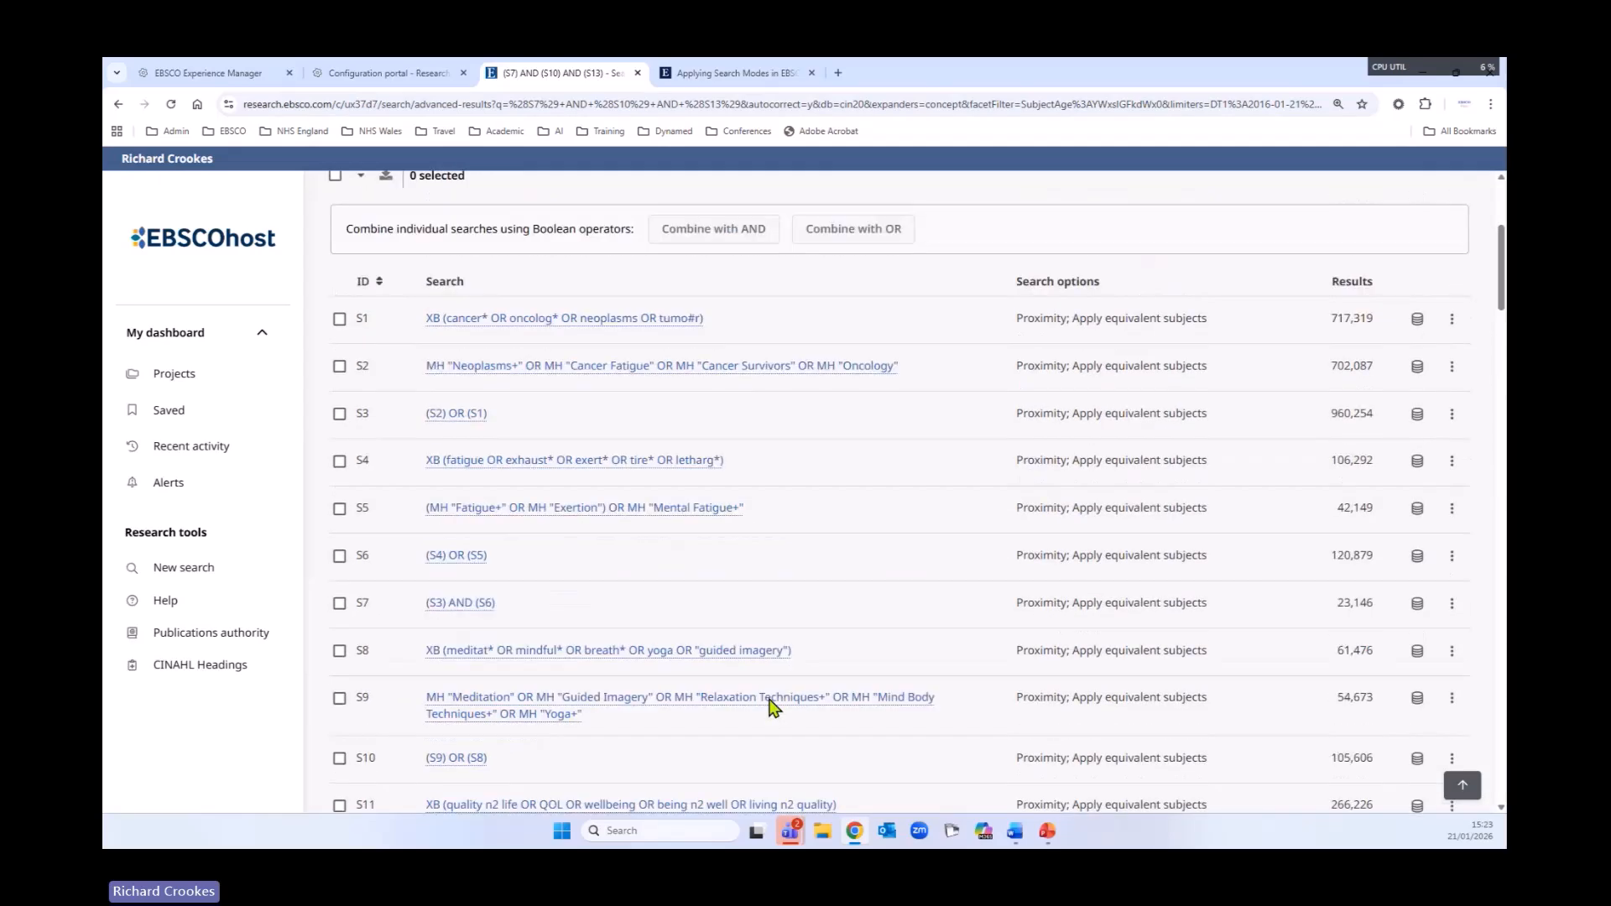
- Collapse the search history to view the article results directly, and expand the history again
{"action": "scroll", "coordinate": [772, 703], "scroll_direction": "up", "scroll_amount": 3}
{"action": "left_click", "coordinate": [857, 363]}
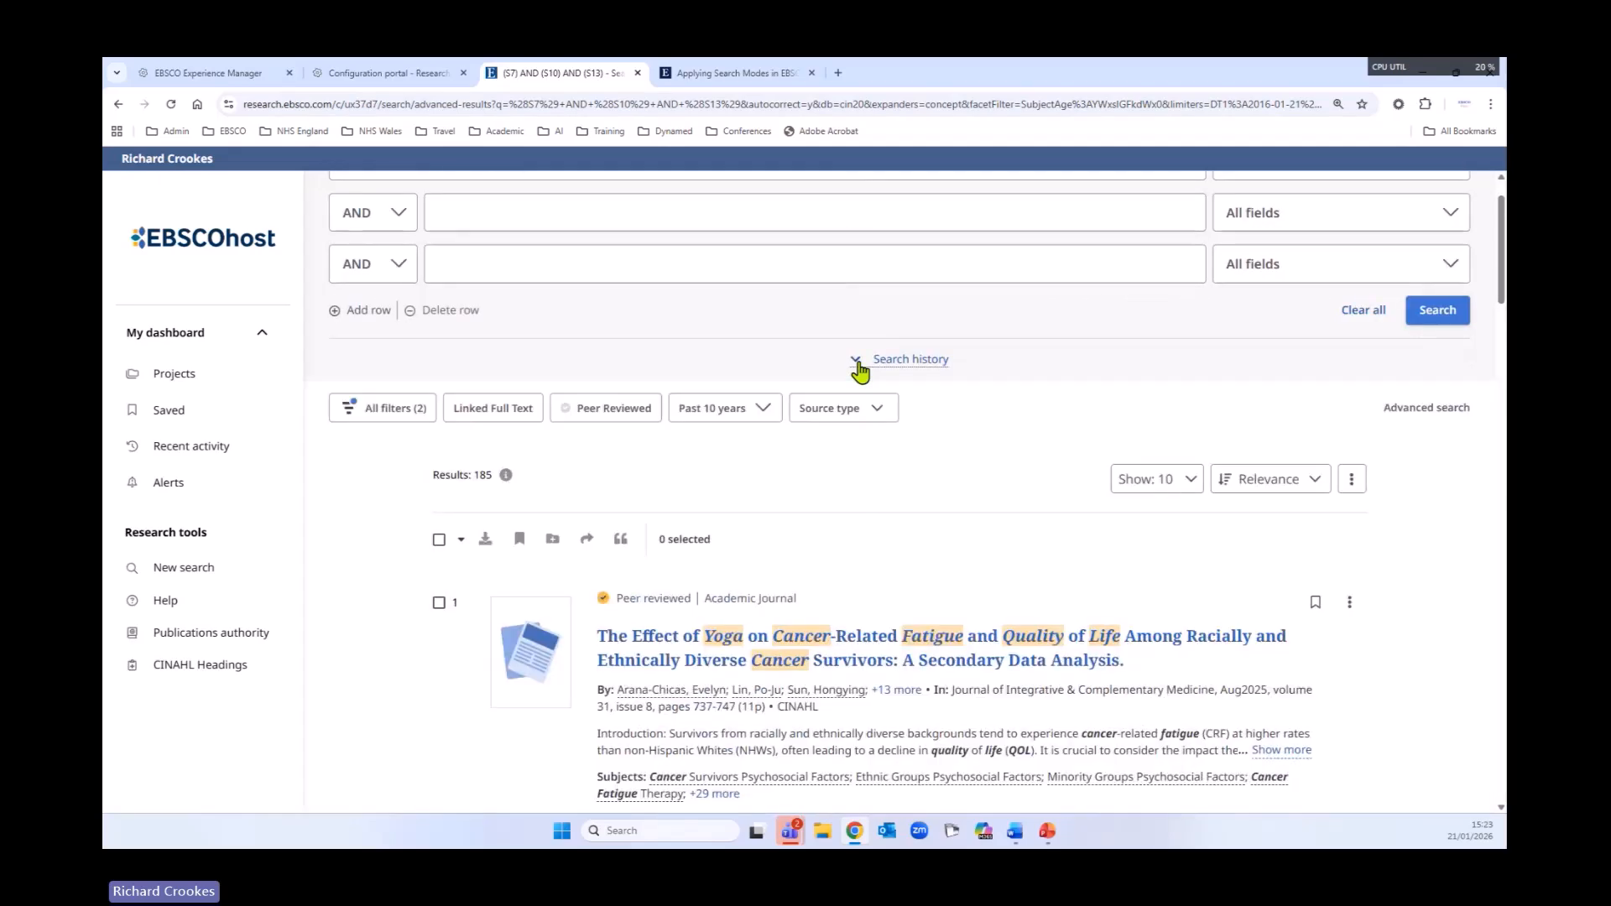
{"action": "left_click", "coordinate": [857, 362]}
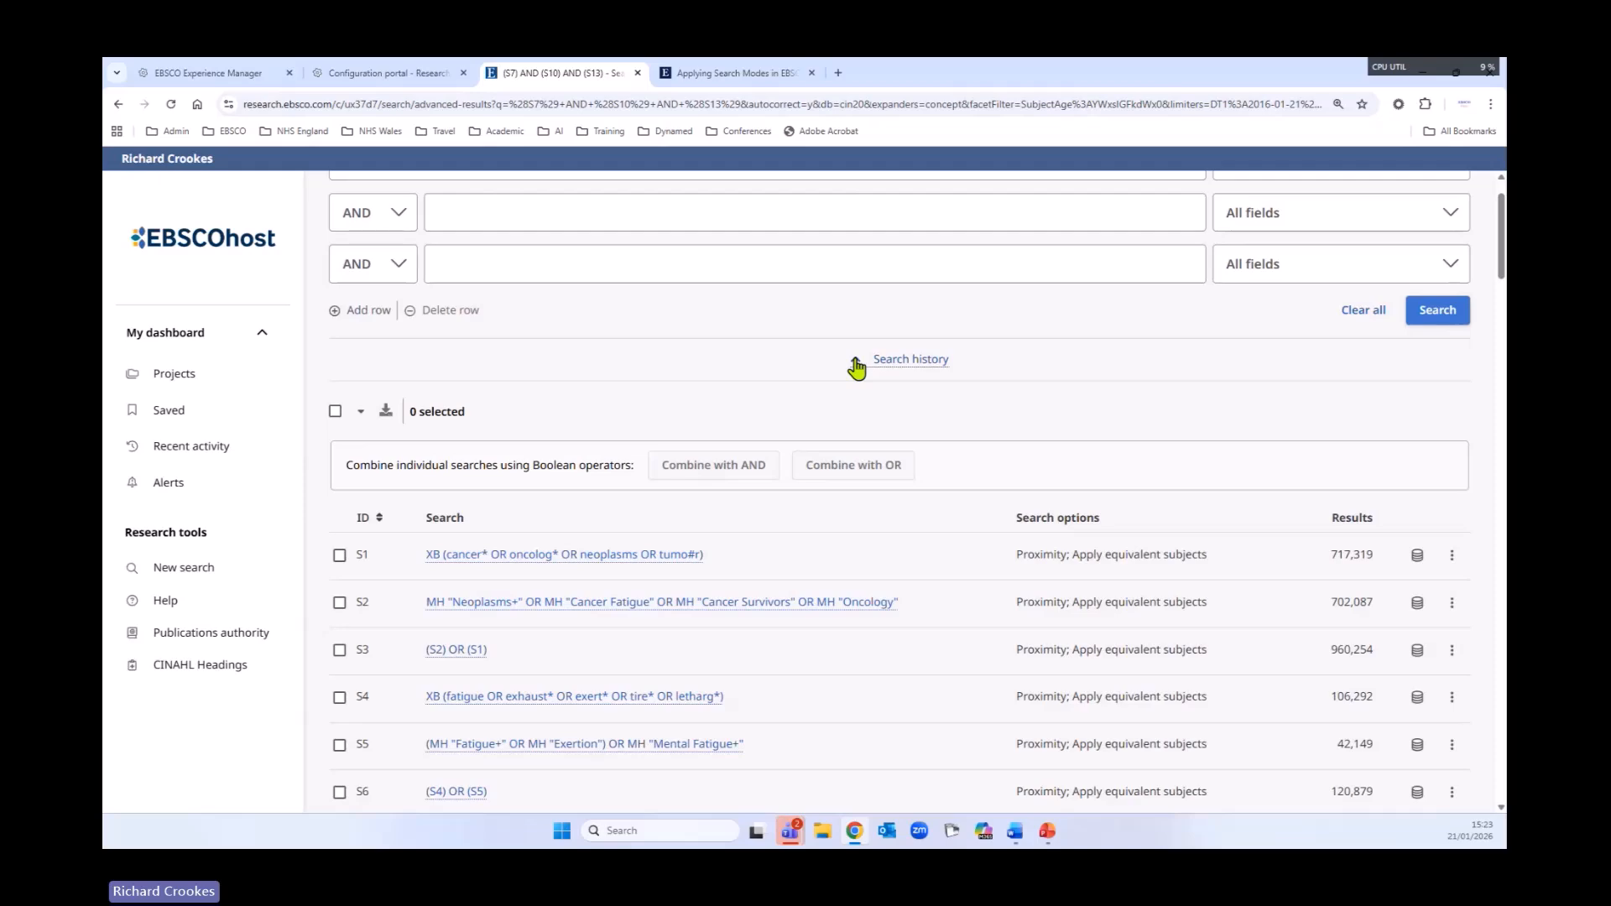
{"action": "left_click", "coordinate": [856, 362]}
{"action": "scroll", "coordinate": [869, 568], "scroll_direction": "down", "scroll_amount": 4}
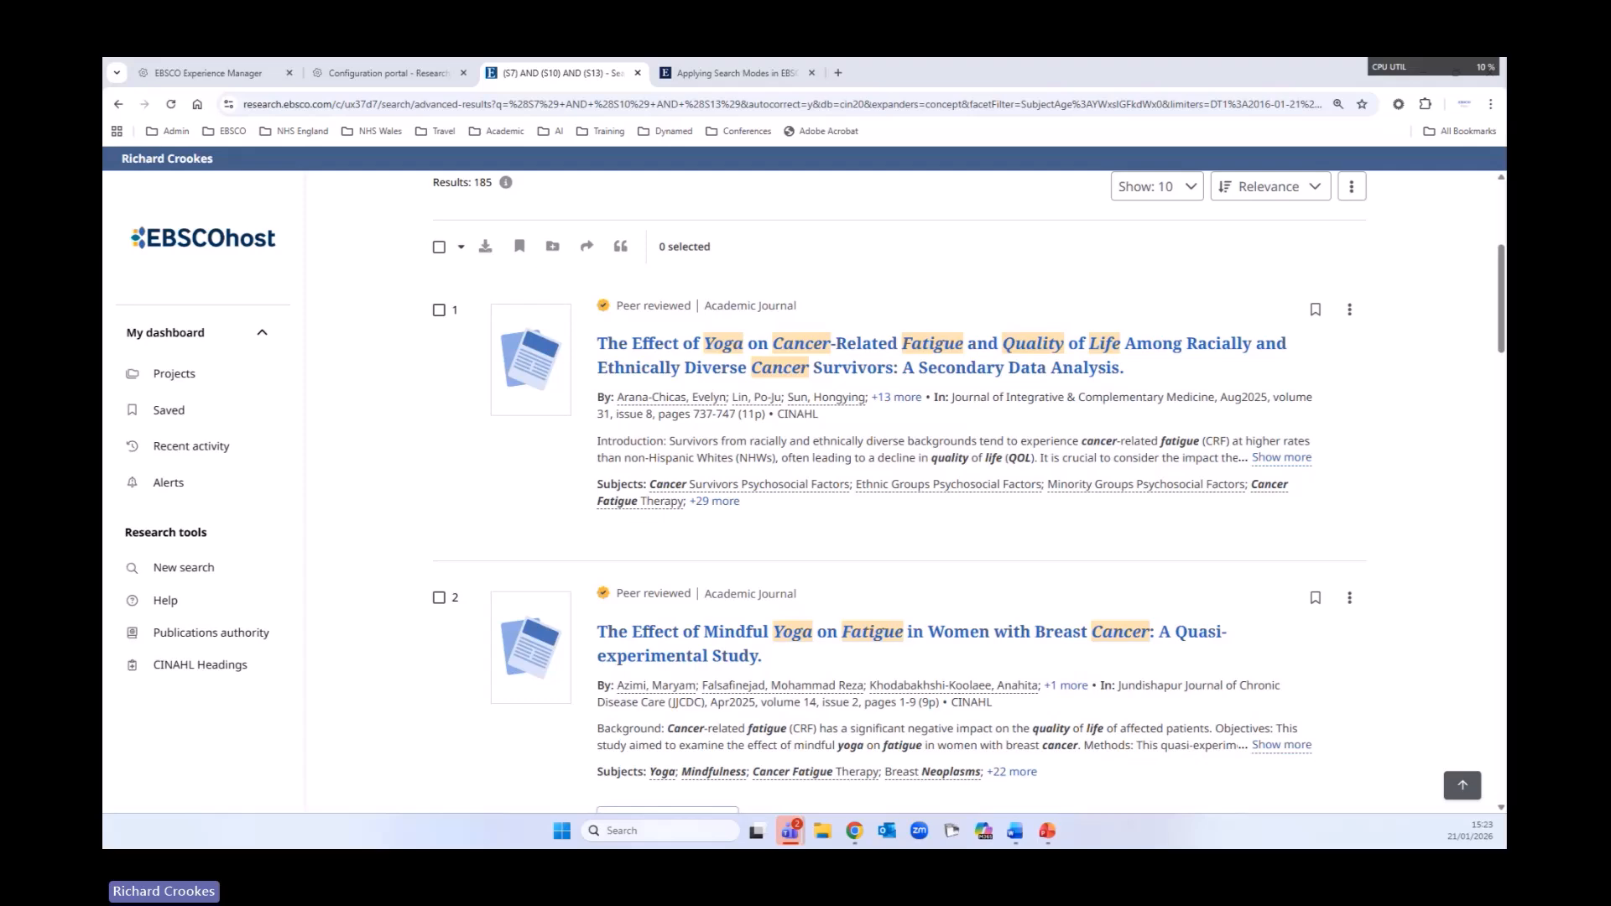
{"action": "scroll", "coordinate": [1054, 546], "scroll_direction": "up", "scroll_amount": 3}
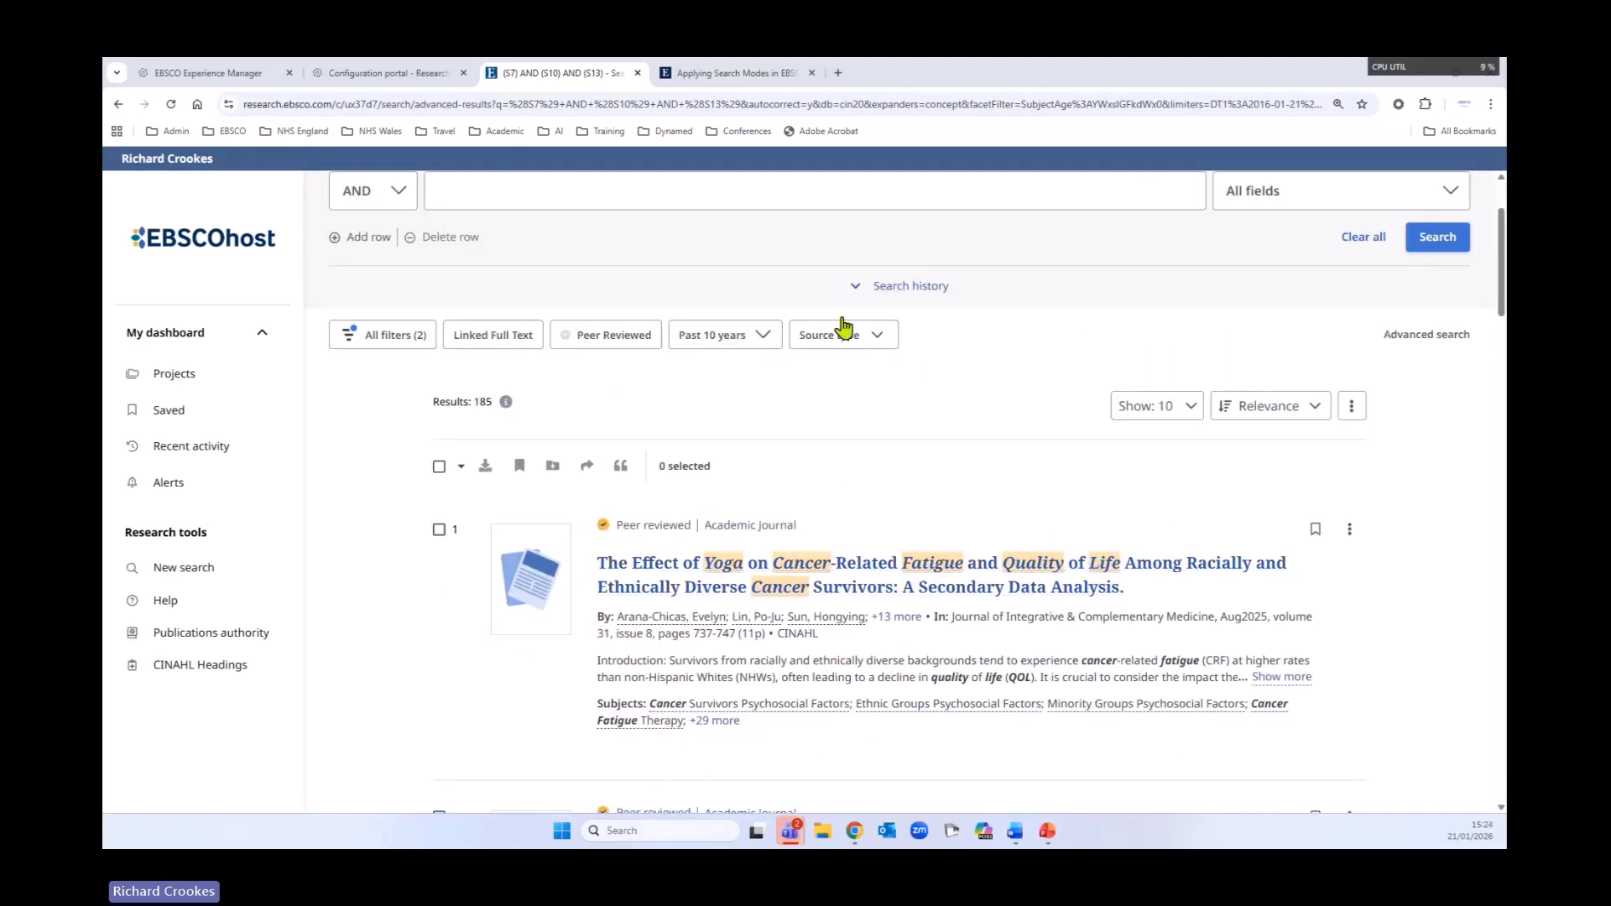
{"action": "left_click", "coordinate": [877, 287]}
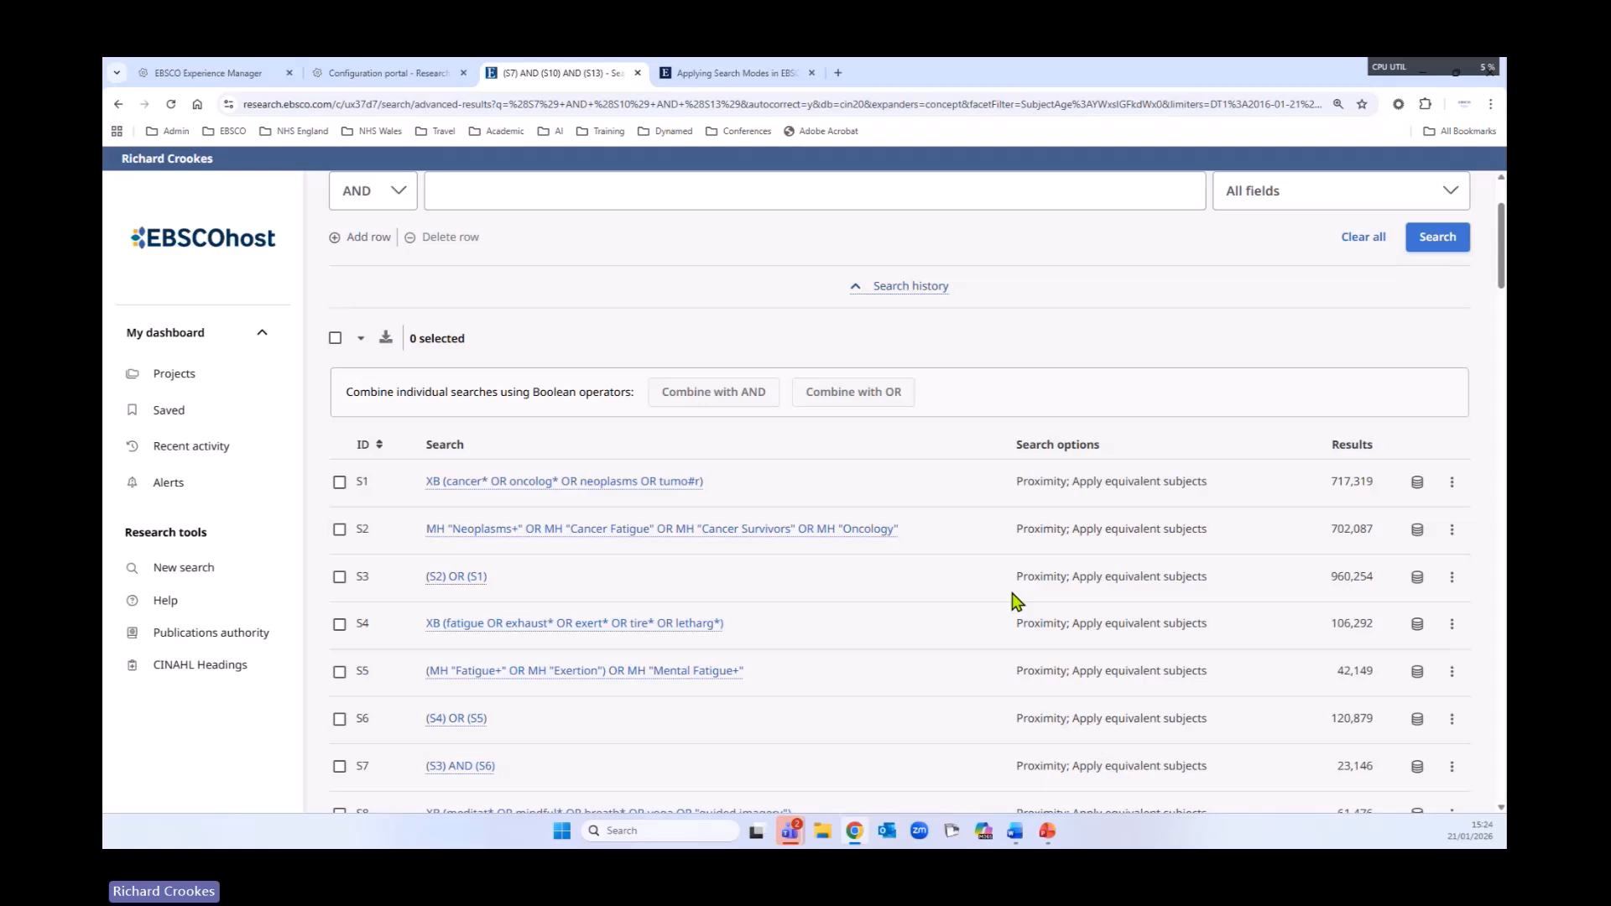
- Expand the full abstract of the first article, on yoga and cancer-related fatigue, and read through it
{"action": "scroll", "coordinate": [1053, 616], "scroll_direction": "up", "scroll_amount": 2}
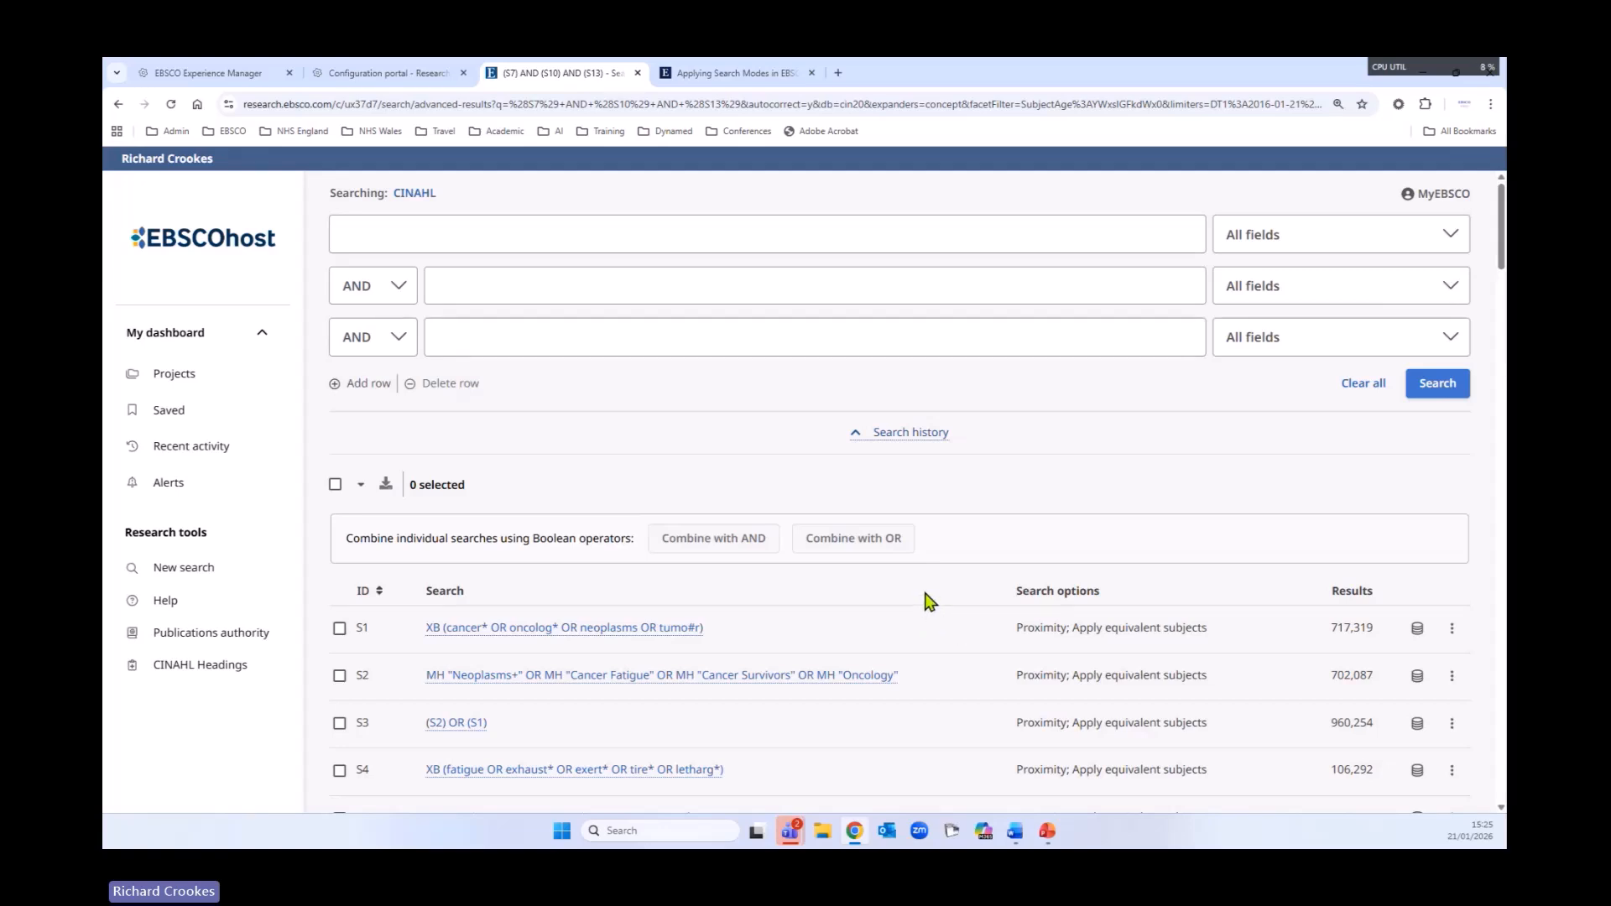
{"action": "scroll", "coordinate": [946, 597], "scroll_direction": "down", "scroll_amount": 3}
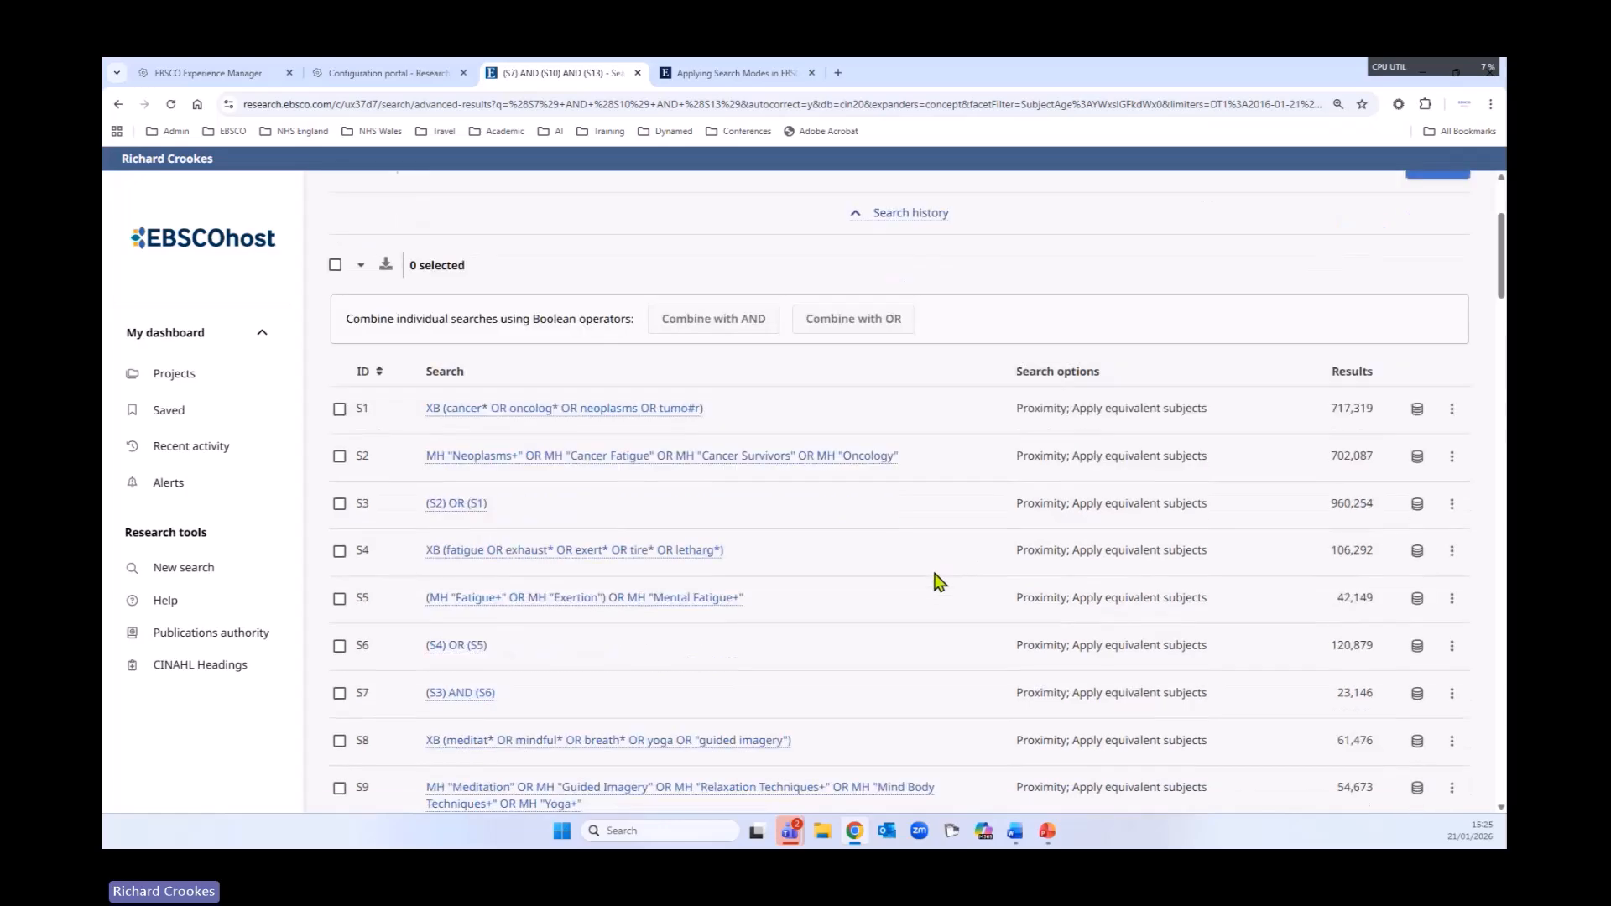
{"action": "scroll", "coordinate": [946, 583], "scroll_direction": "down", "scroll_amount": 7}
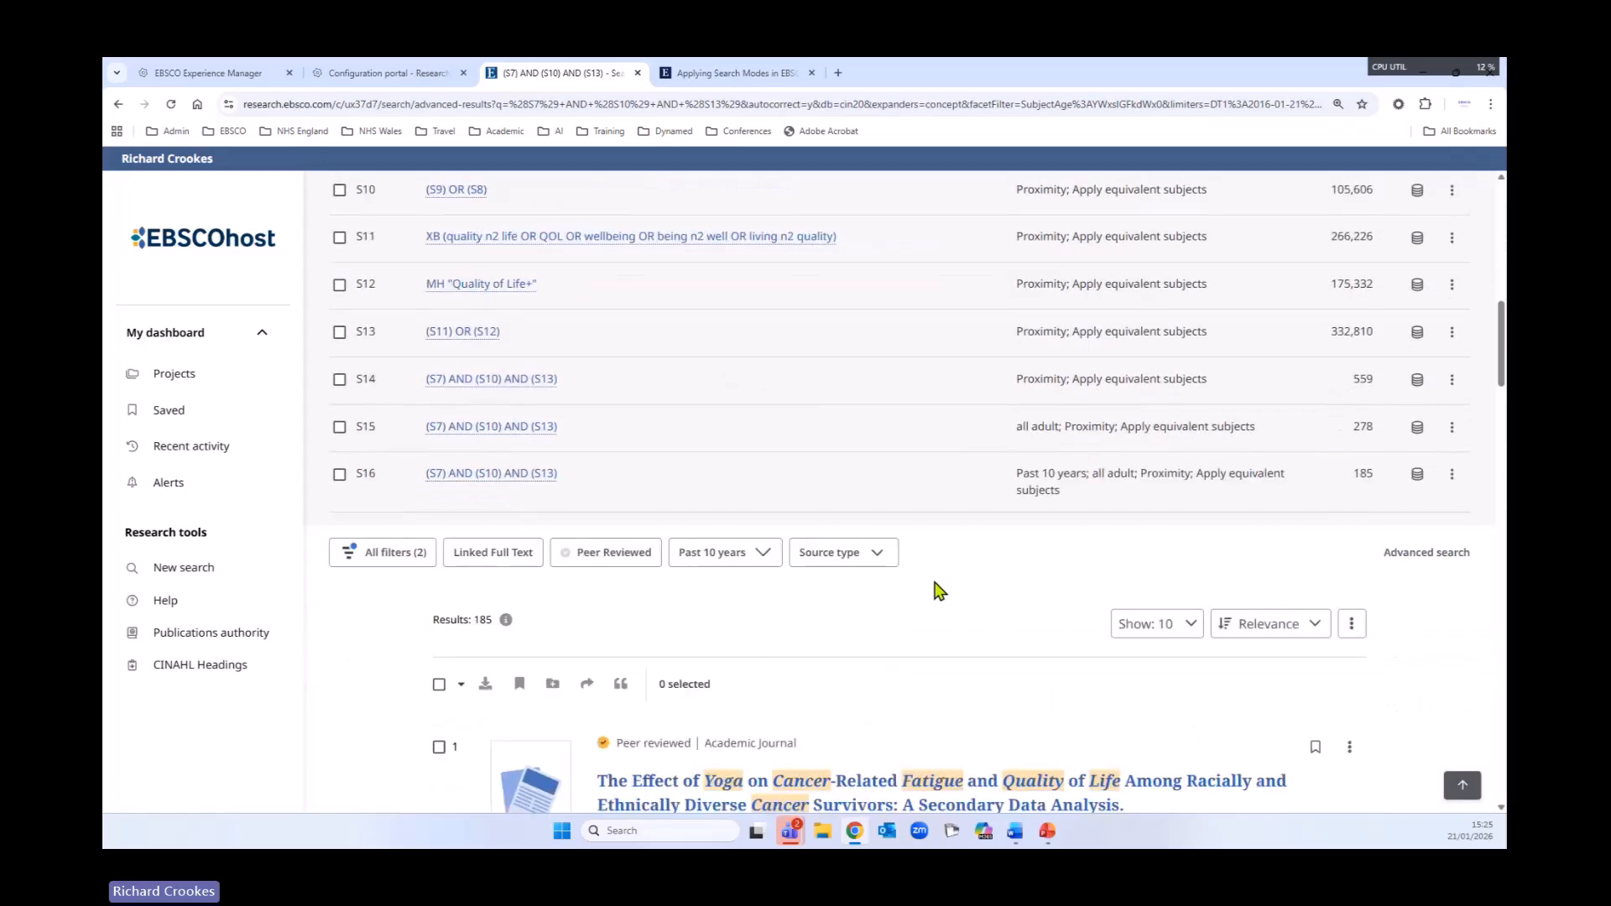
{"action": "scroll", "coordinate": [938, 590], "scroll_direction": "down", "scroll_amount": 1}
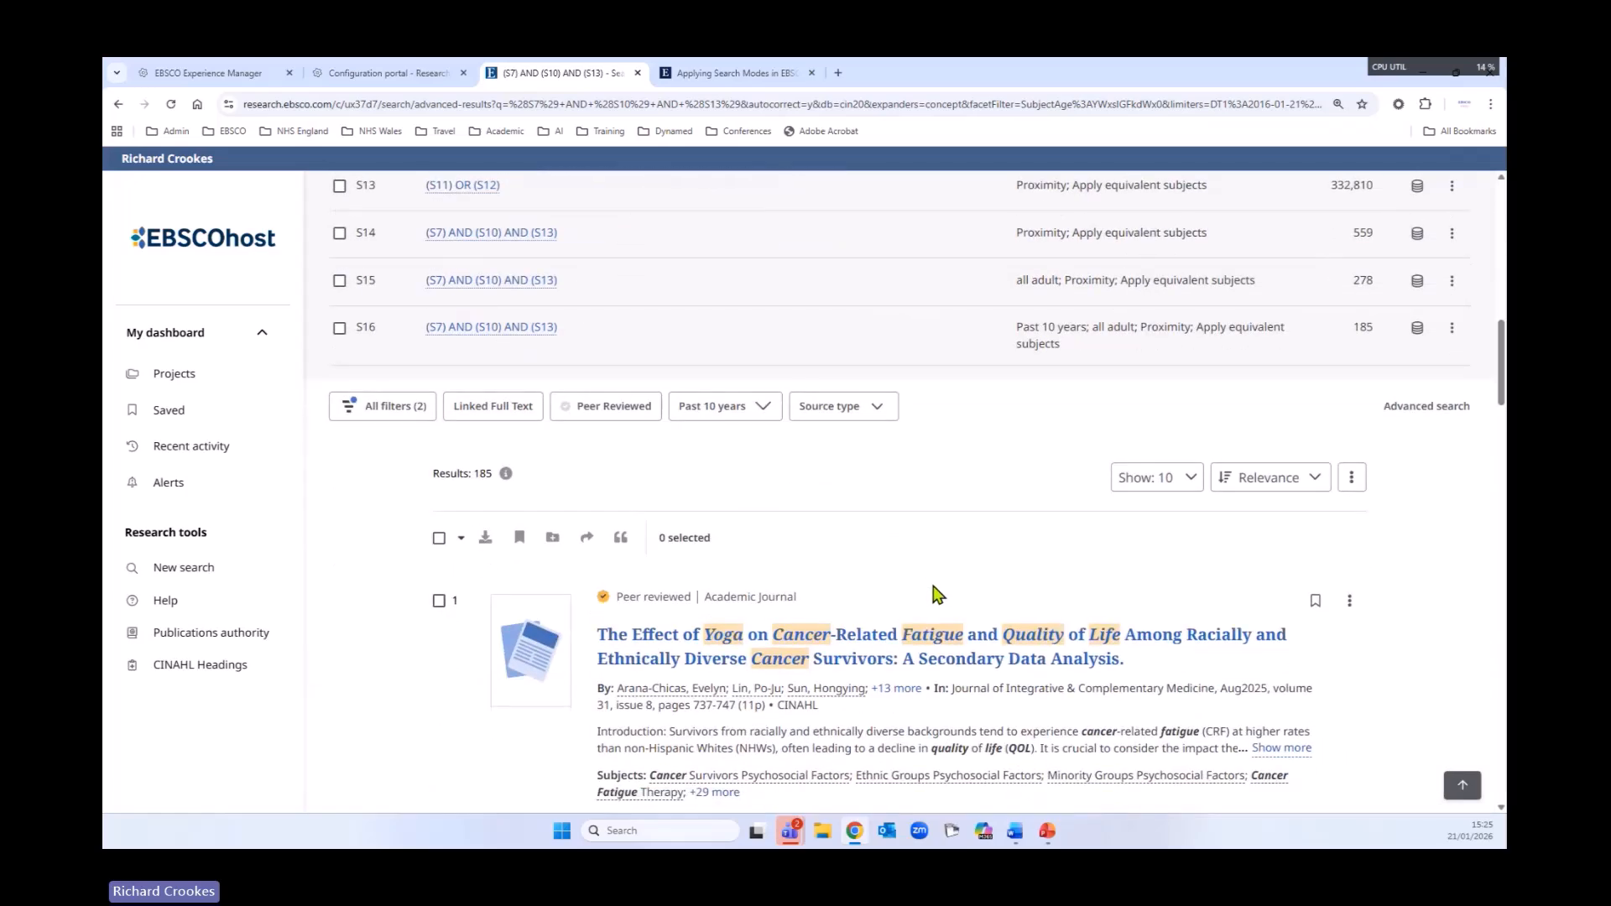
{"action": "key", "text": "alt+Tab"}
{"action": "scroll", "coordinate": [945, 496], "scroll_direction": "down", "scroll_amount": 3}
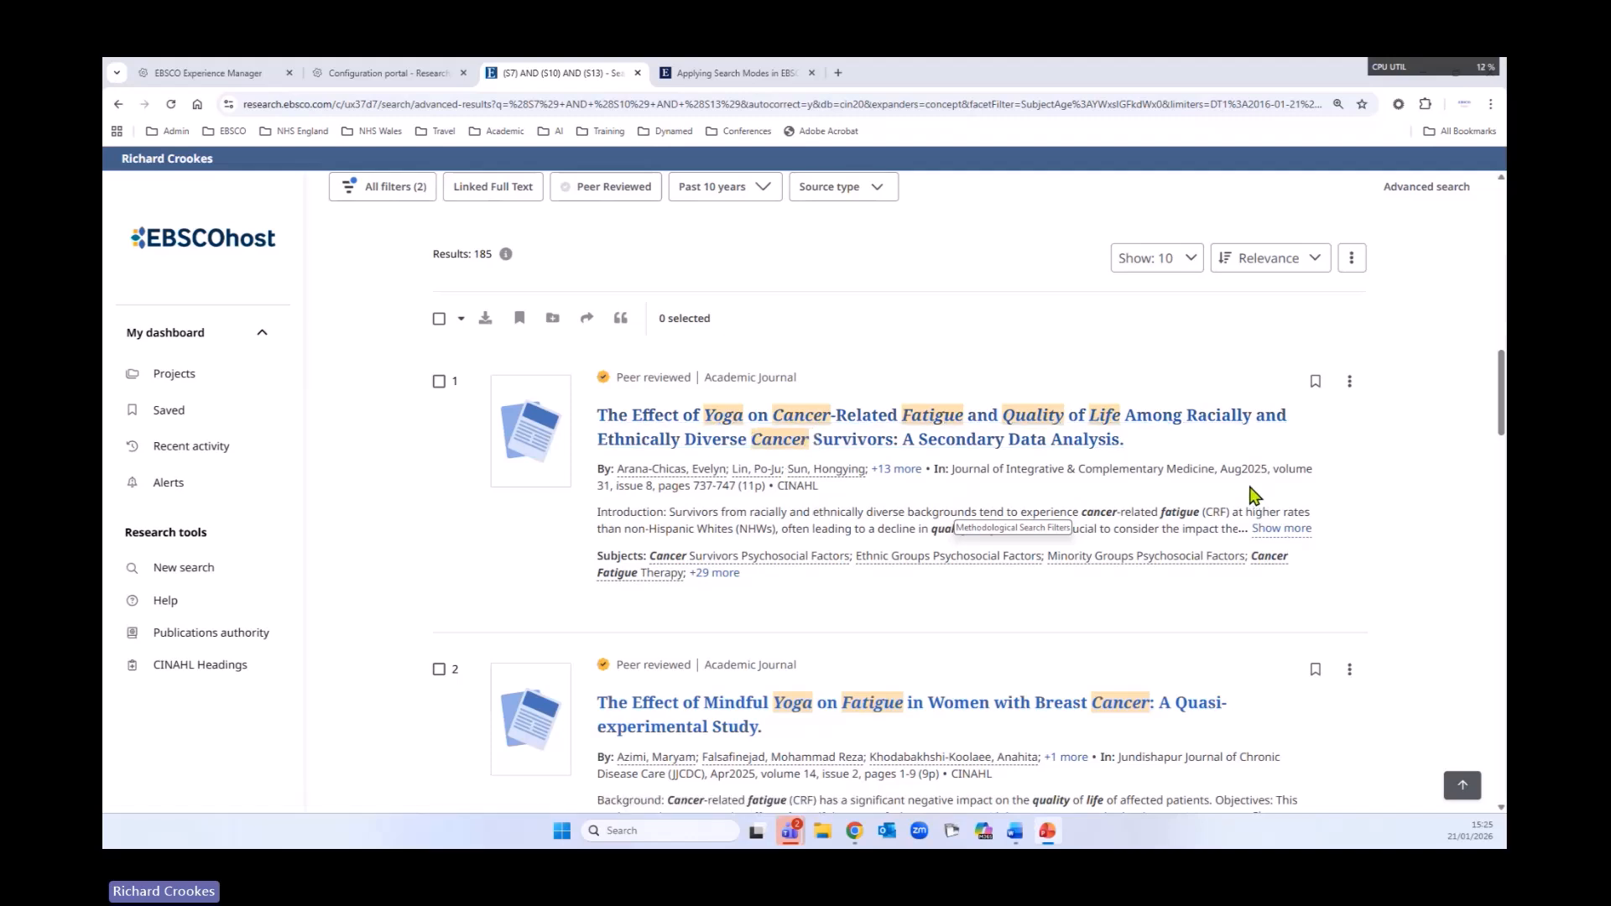
{"action": "left_click", "coordinate": [1284, 529]}
{"action": "scroll", "coordinate": [906, 543], "scroll_direction": "down", "scroll_amount": 2}
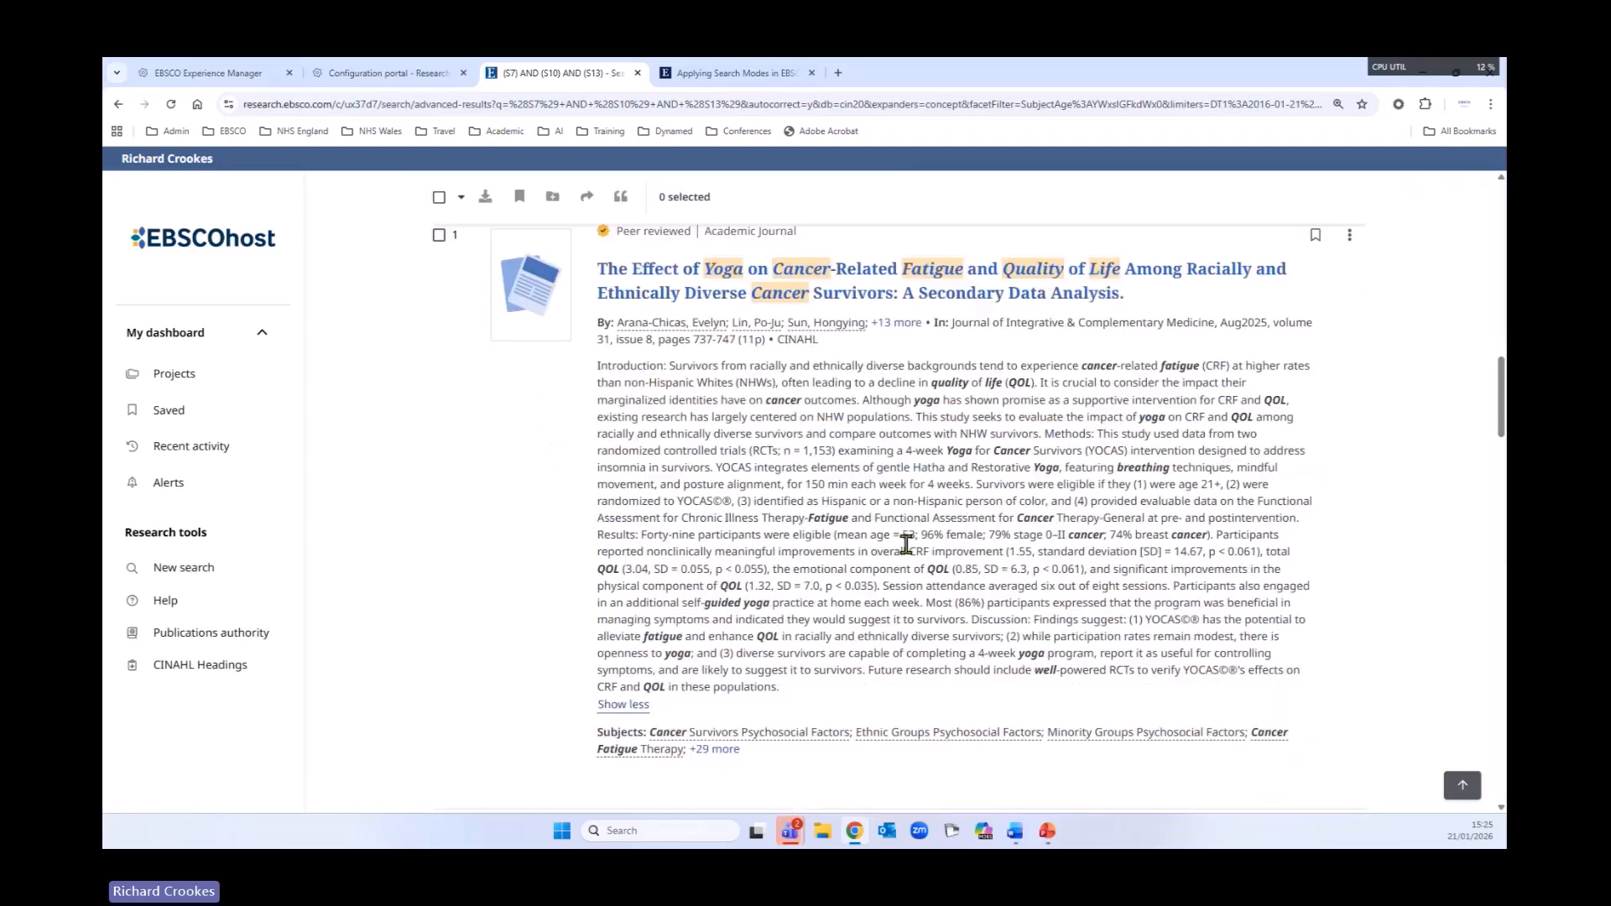
{"action": "scroll", "coordinate": [755, 477], "scroll_direction": "down", "scroll_amount": 1}
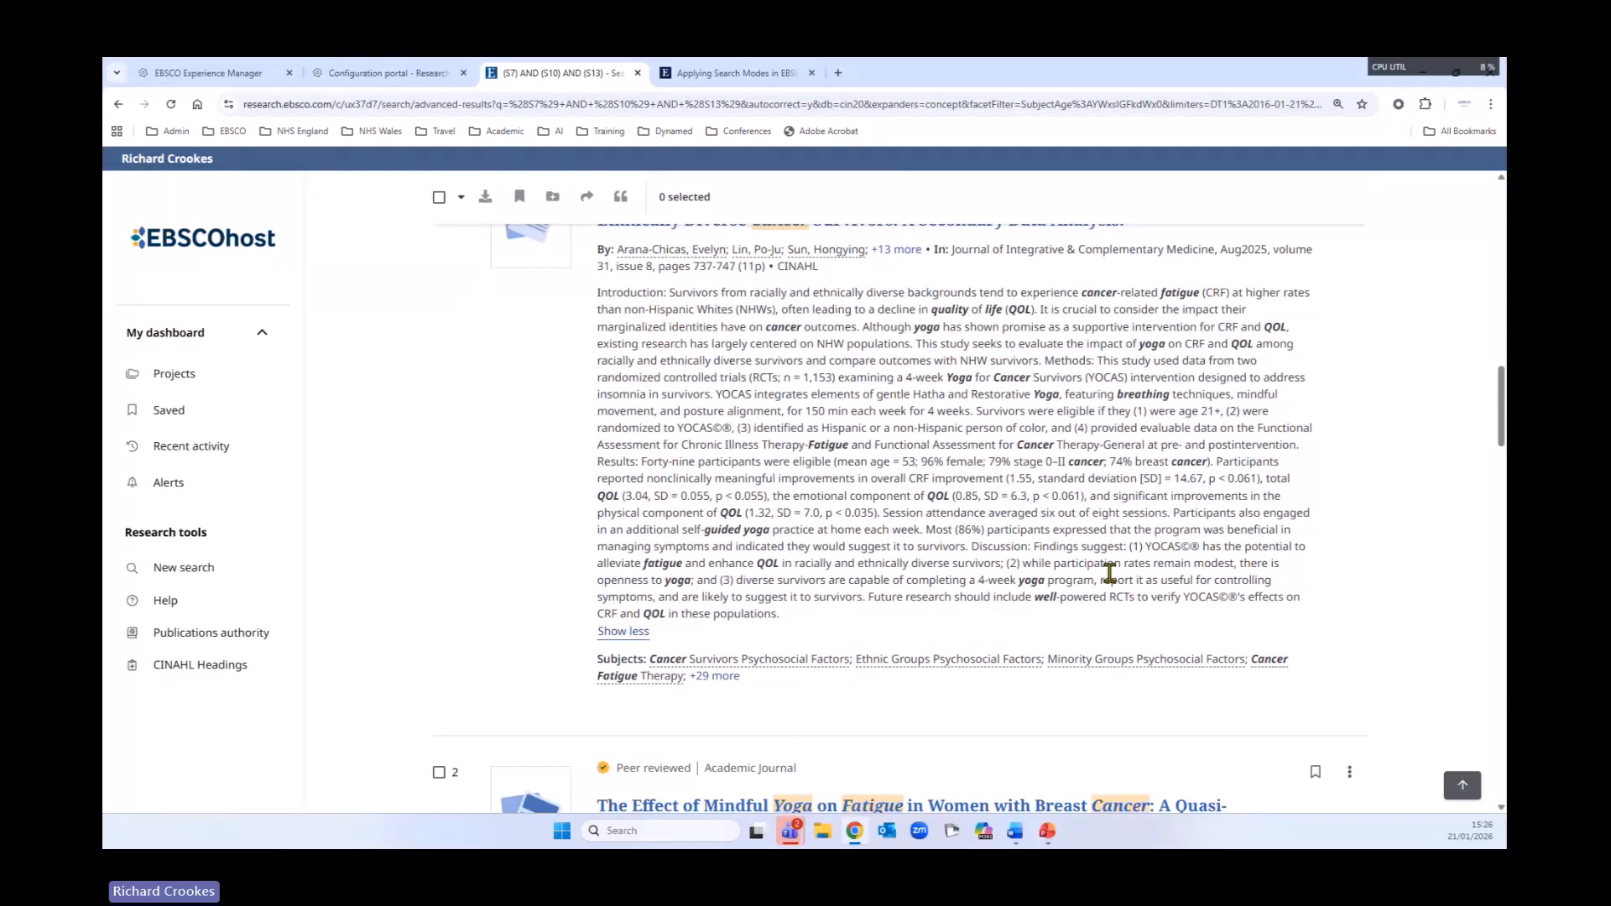
- Show all subject terms of the first article and review them alongside its abstract
{"action": "left_click", "coordinate": [714, 676]}
{"action": "scroll", "coordinate": [701, 602], "scroll_direction": "down", "scroll_amount": 2}
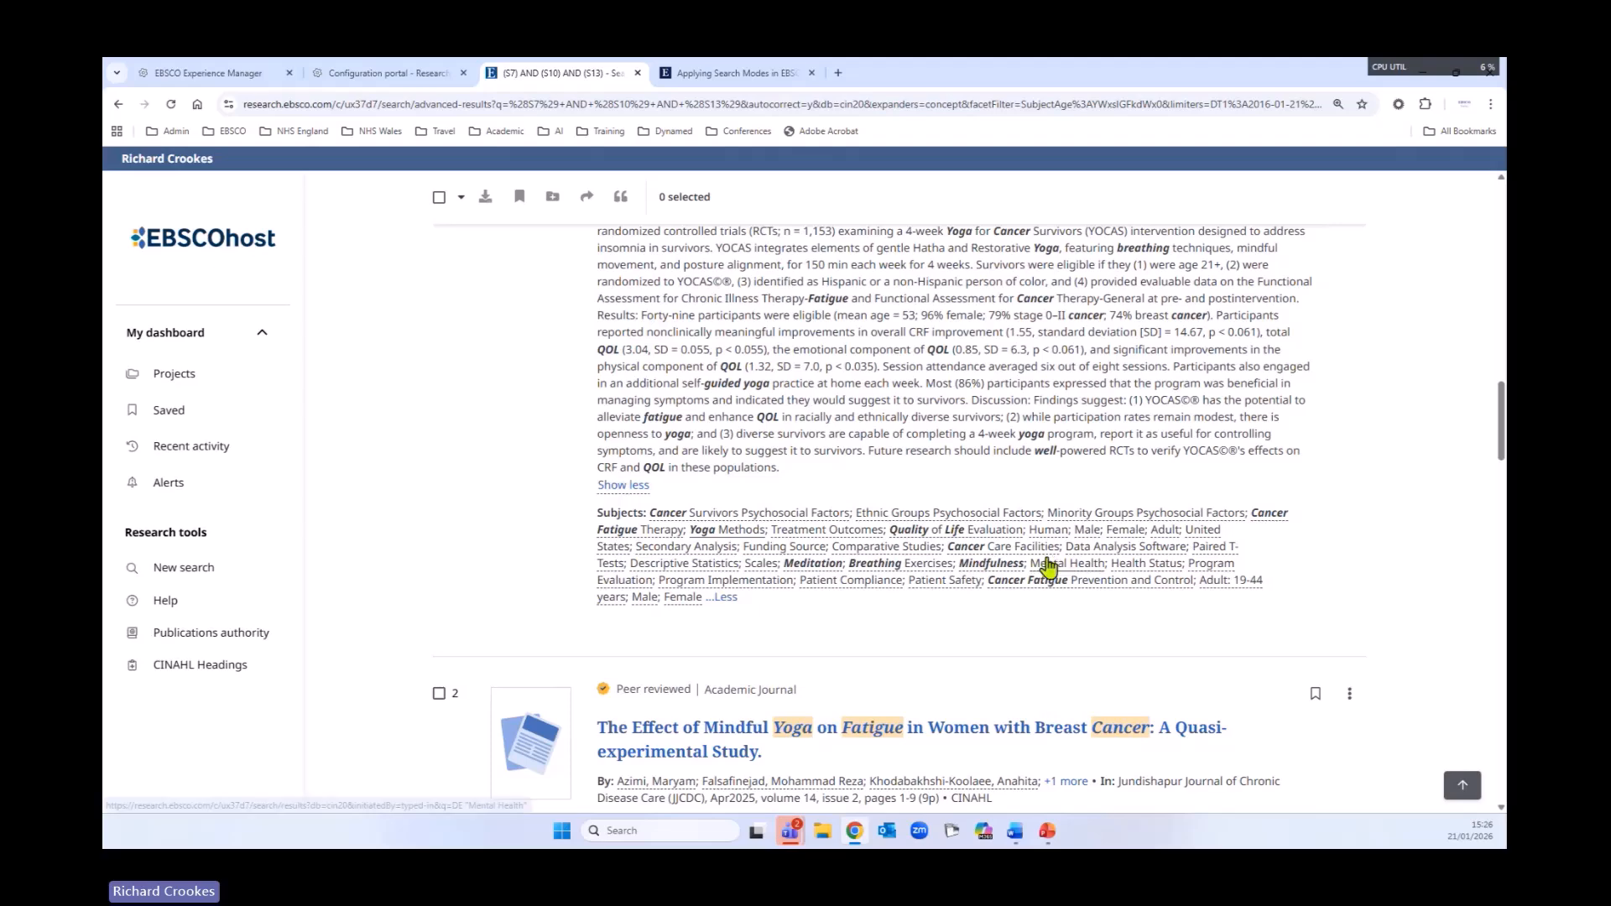
{"action": "scroll", "coordinate": [1043, 560], "scroll_direction": "up", "scroll_amount": 1}
{"action": "scroll", "coordinate": [1042, 561], "scroll_direction": "up", "scroll_amount": 1}
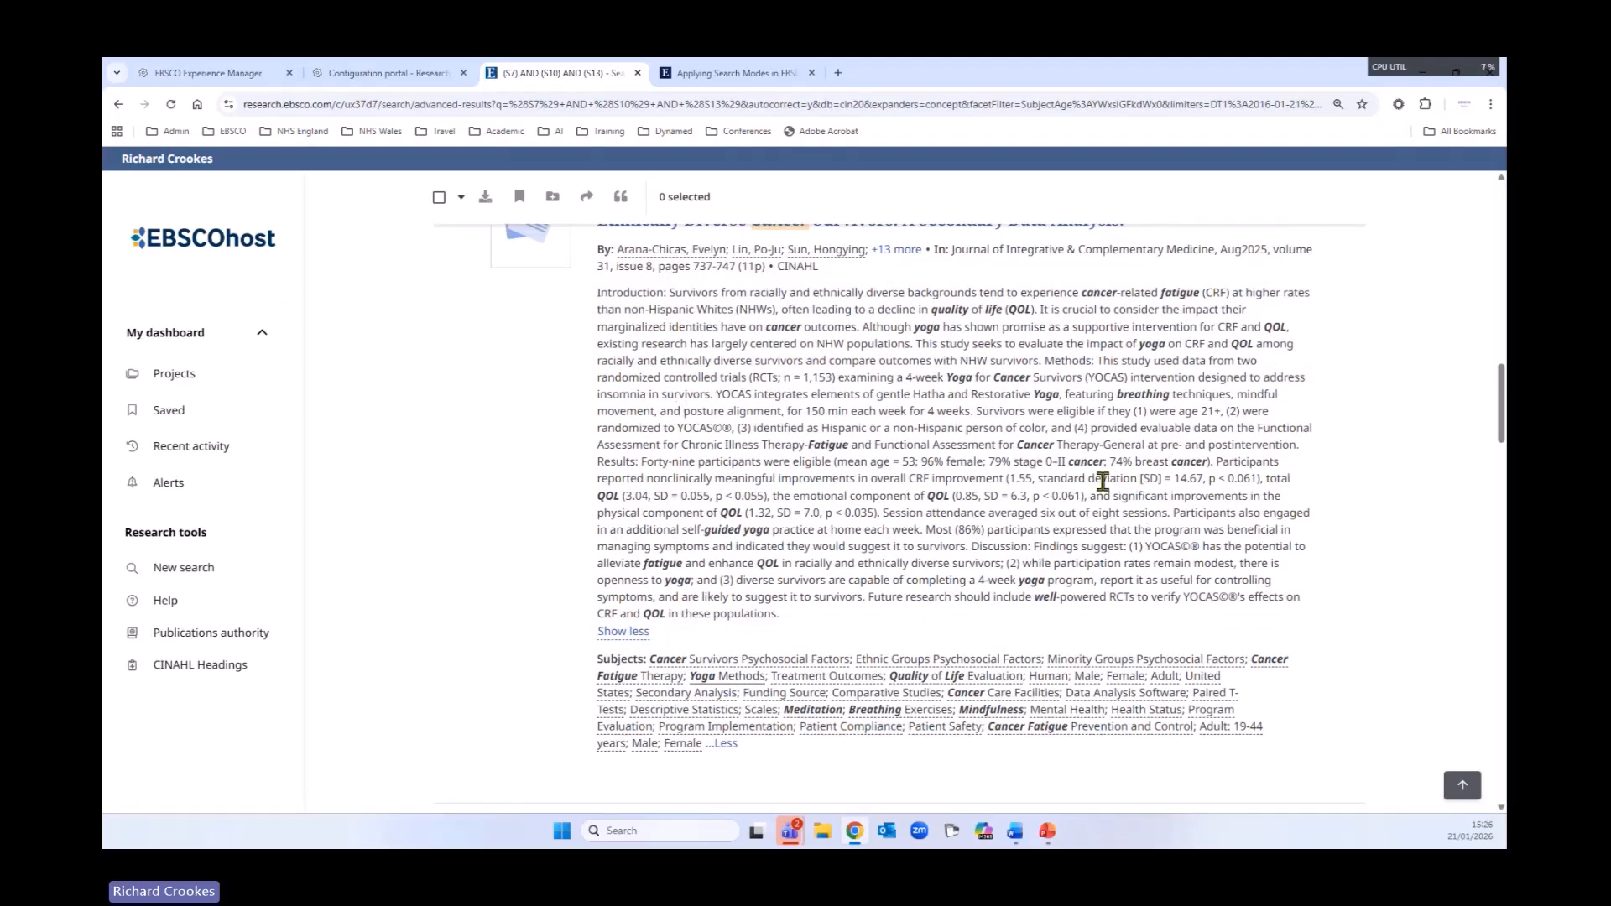
{"action": "scroll", "coordinate": [1089, 496], "scroll_direction": "up", "scroll_amount": 2}
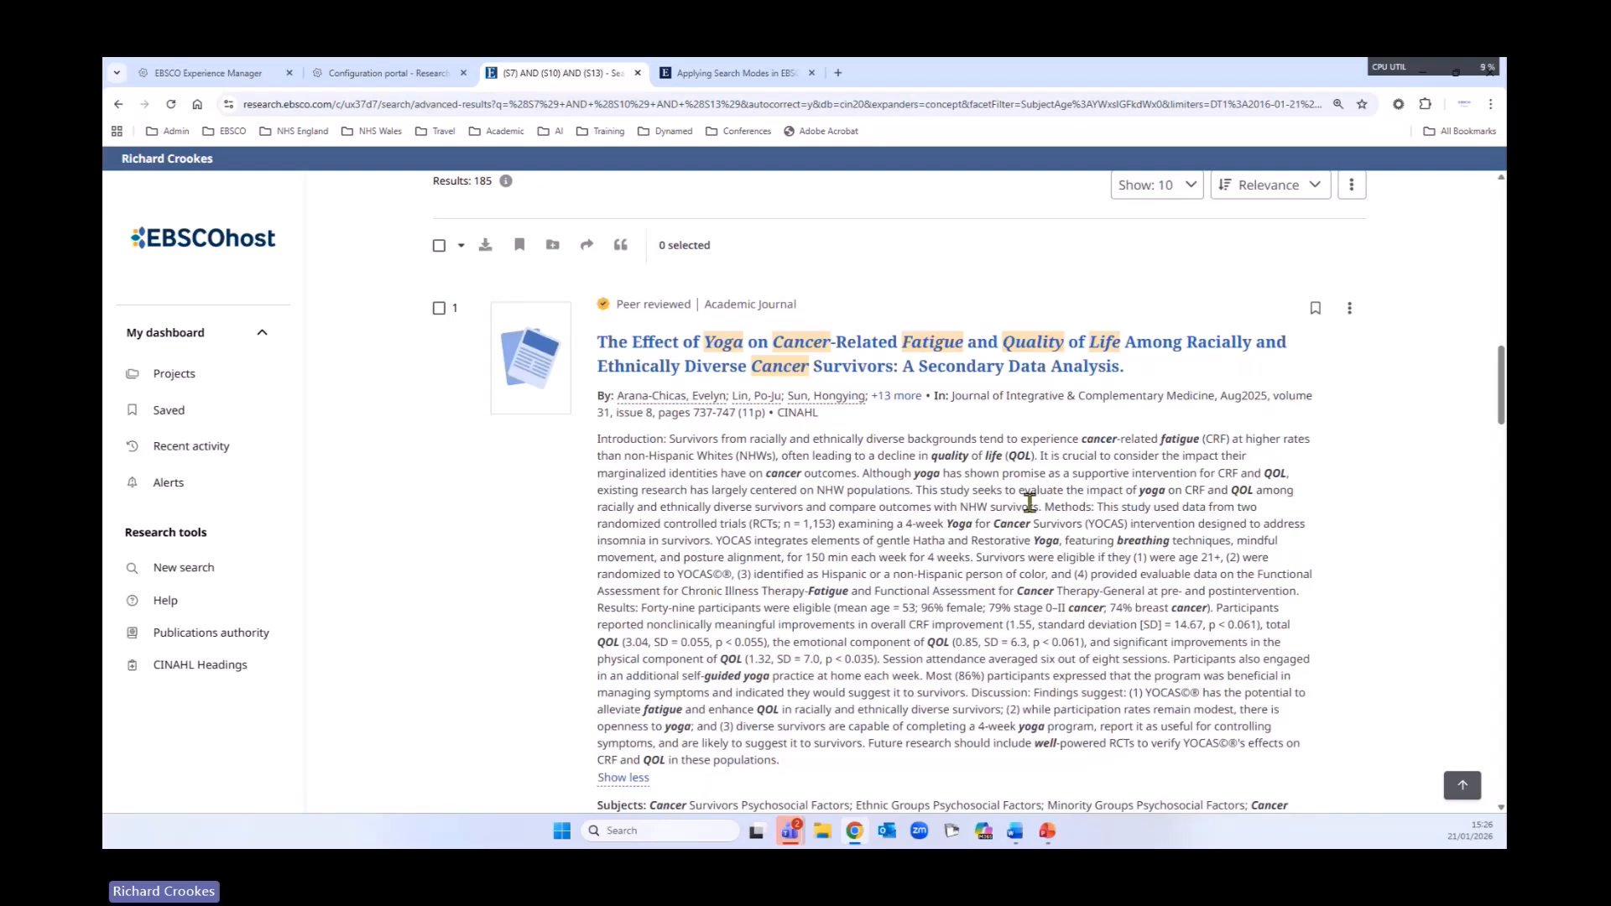
- Open the online full text of the second article, on mindful yoga and fatigue in women with breast cancer
{"action": "scroll", "coordinate": [1027, 500], "scroll_direction": "down", "scroll_amount": 3}
{"action": "scroll", "coordinate": [1019, 500], "scroll_direction": "down", "scroll_amount": 4}
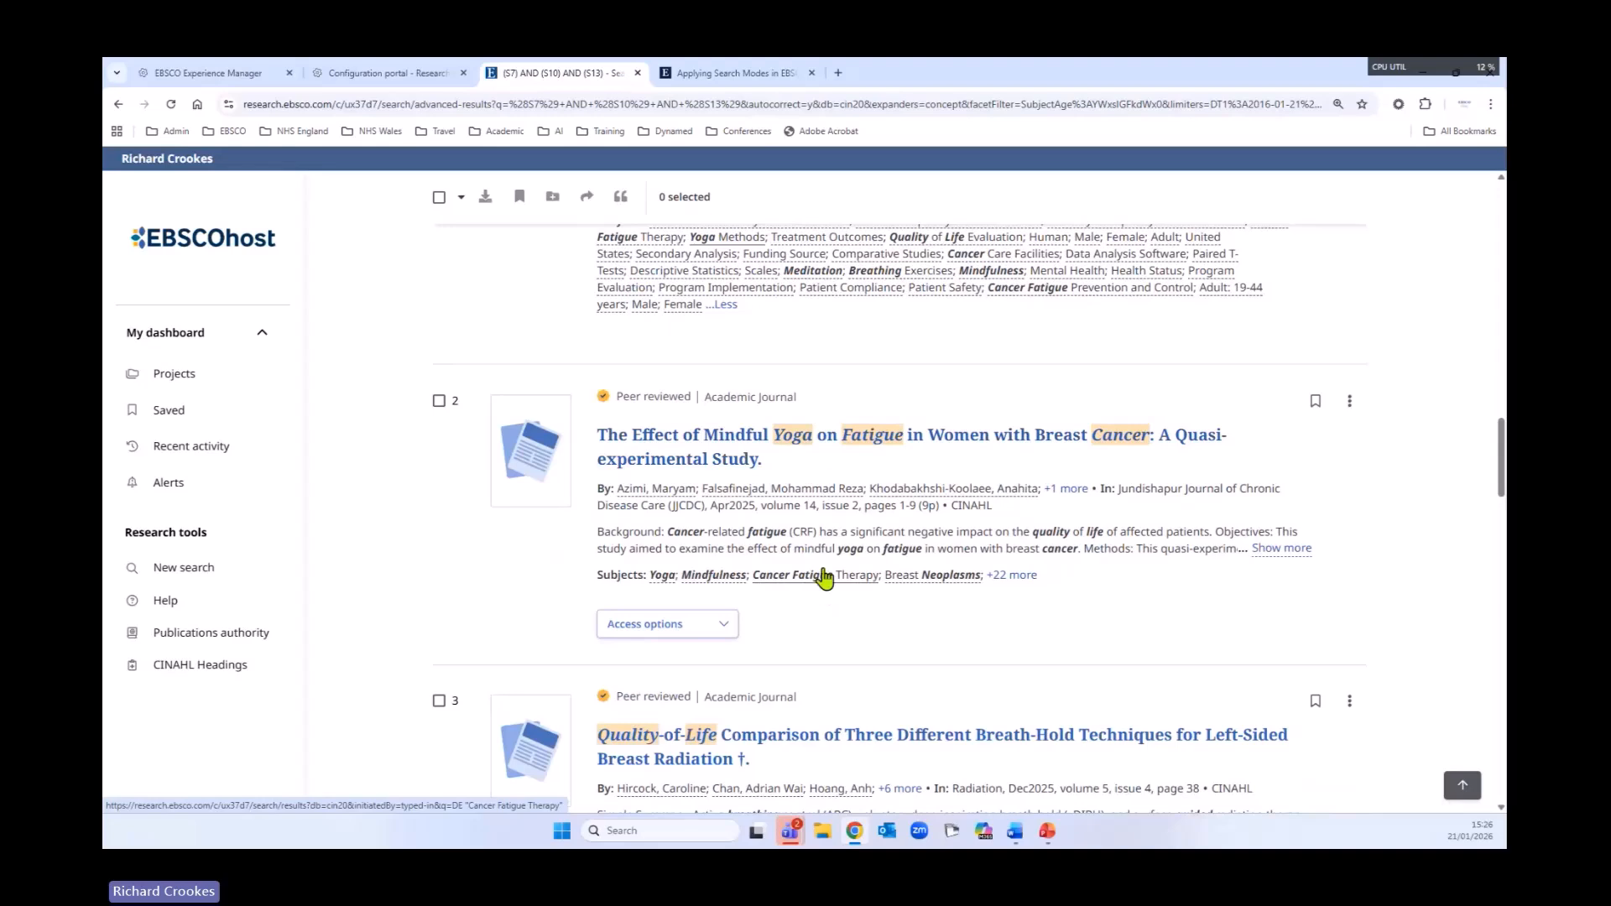
{"action": "left_click", "coordinate": [728, 631]}
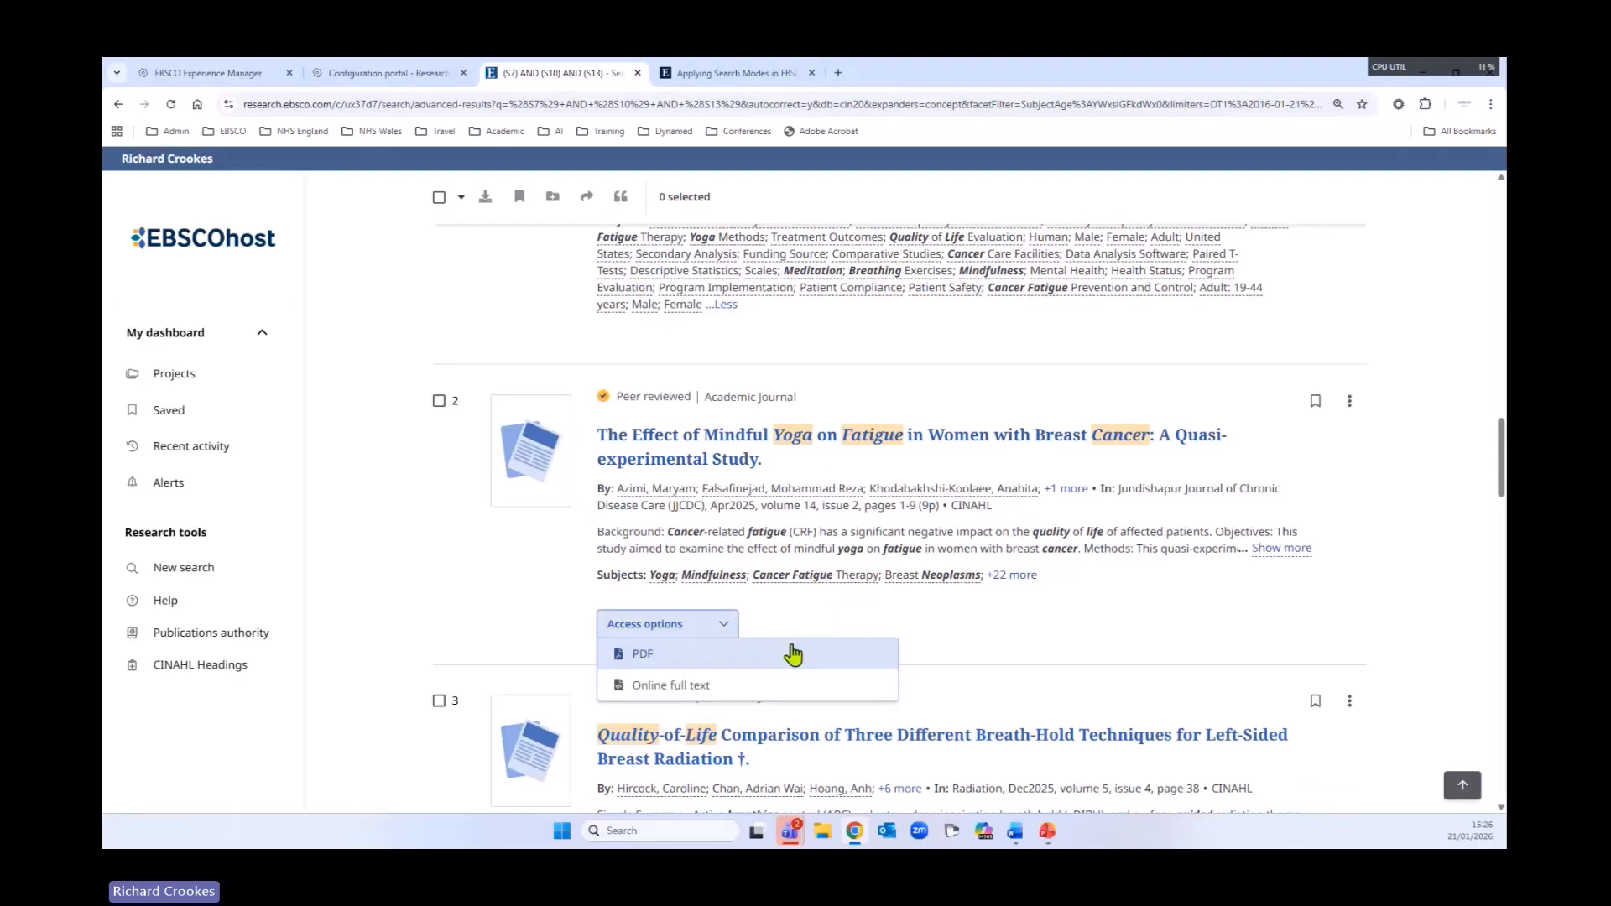
{"action": "left_click", "coordinate": [676, 686]}
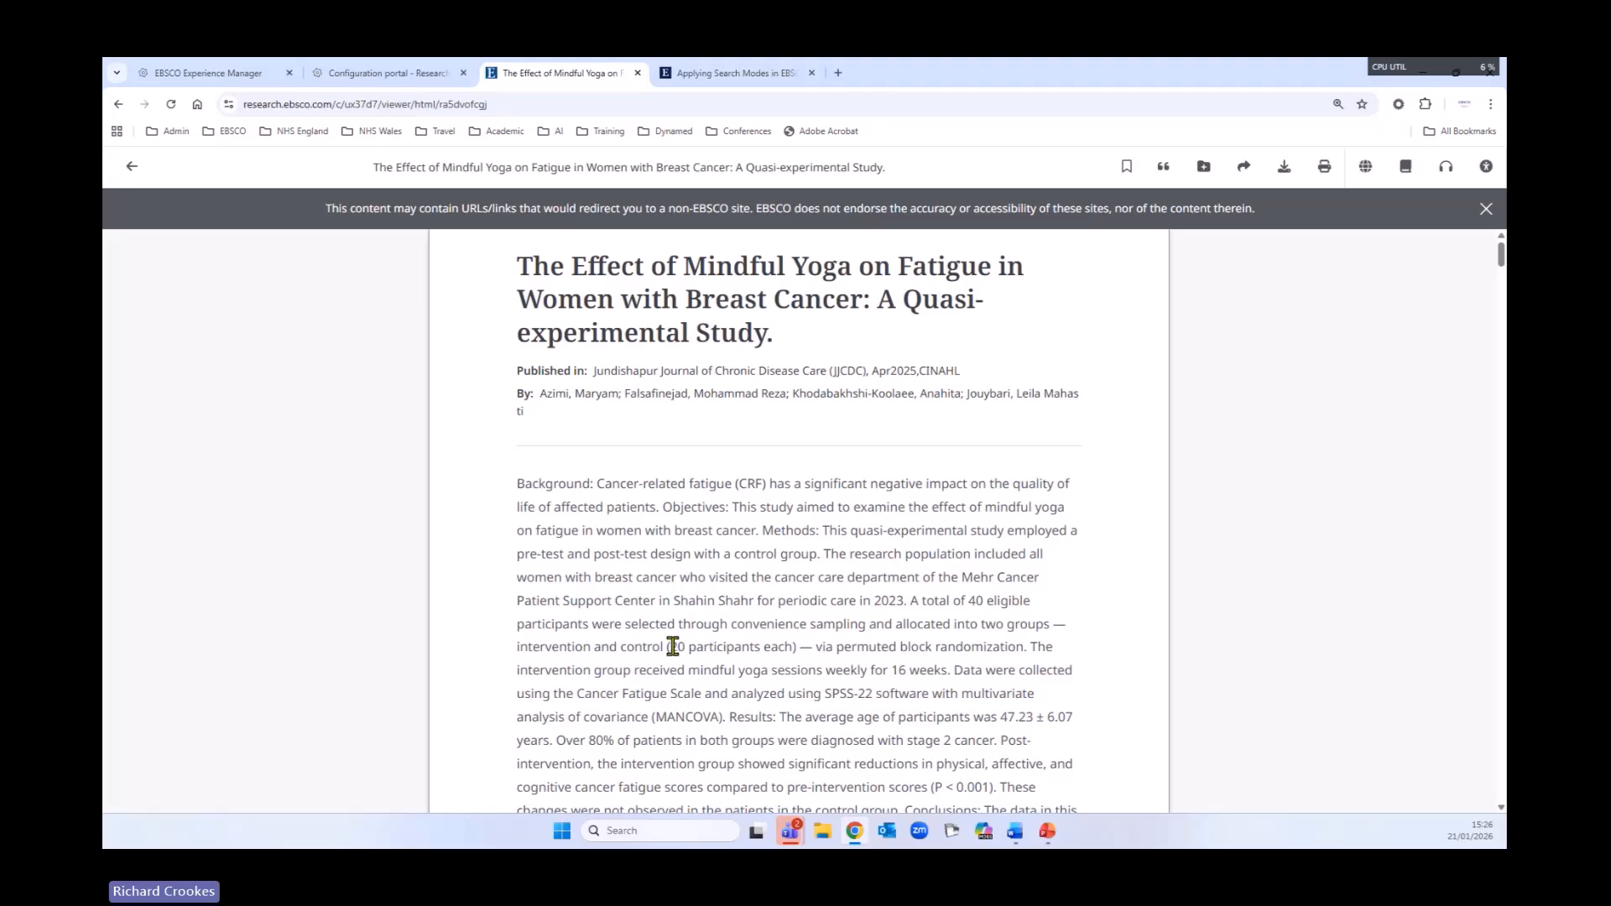
{"action": "scroll", "coordinate": [877, 569], "scroll_direction": "down", "scroll_amount": 3}
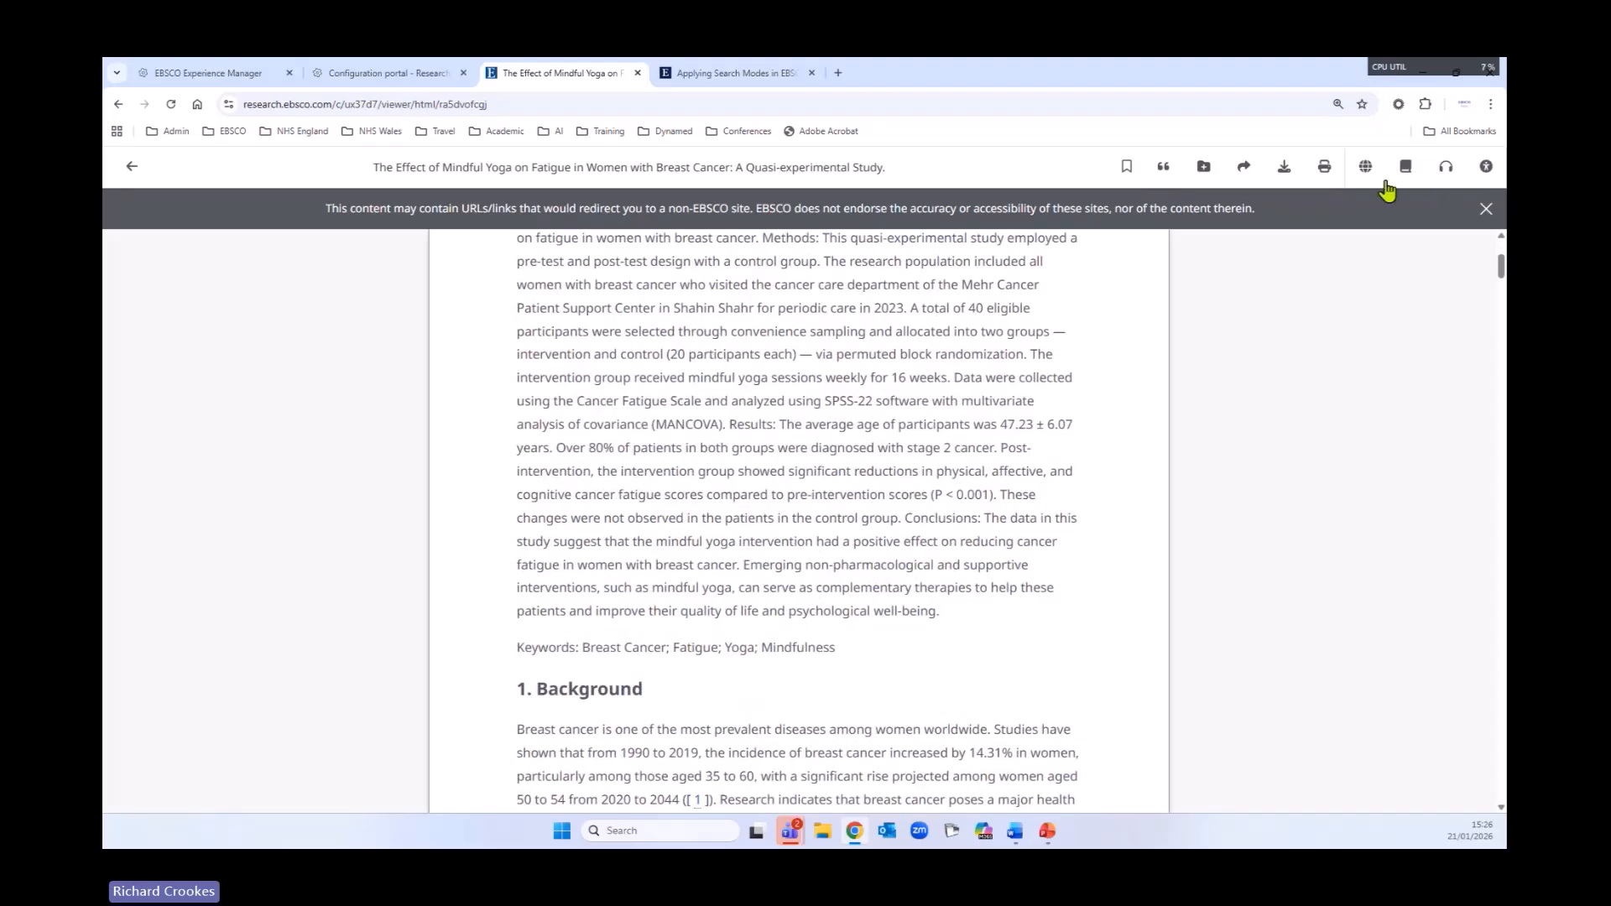
- Browse the languages the full text can be translated into, and close the translation options without choosing one
{"action": "left_click", "coordinate": [1365, 166]}
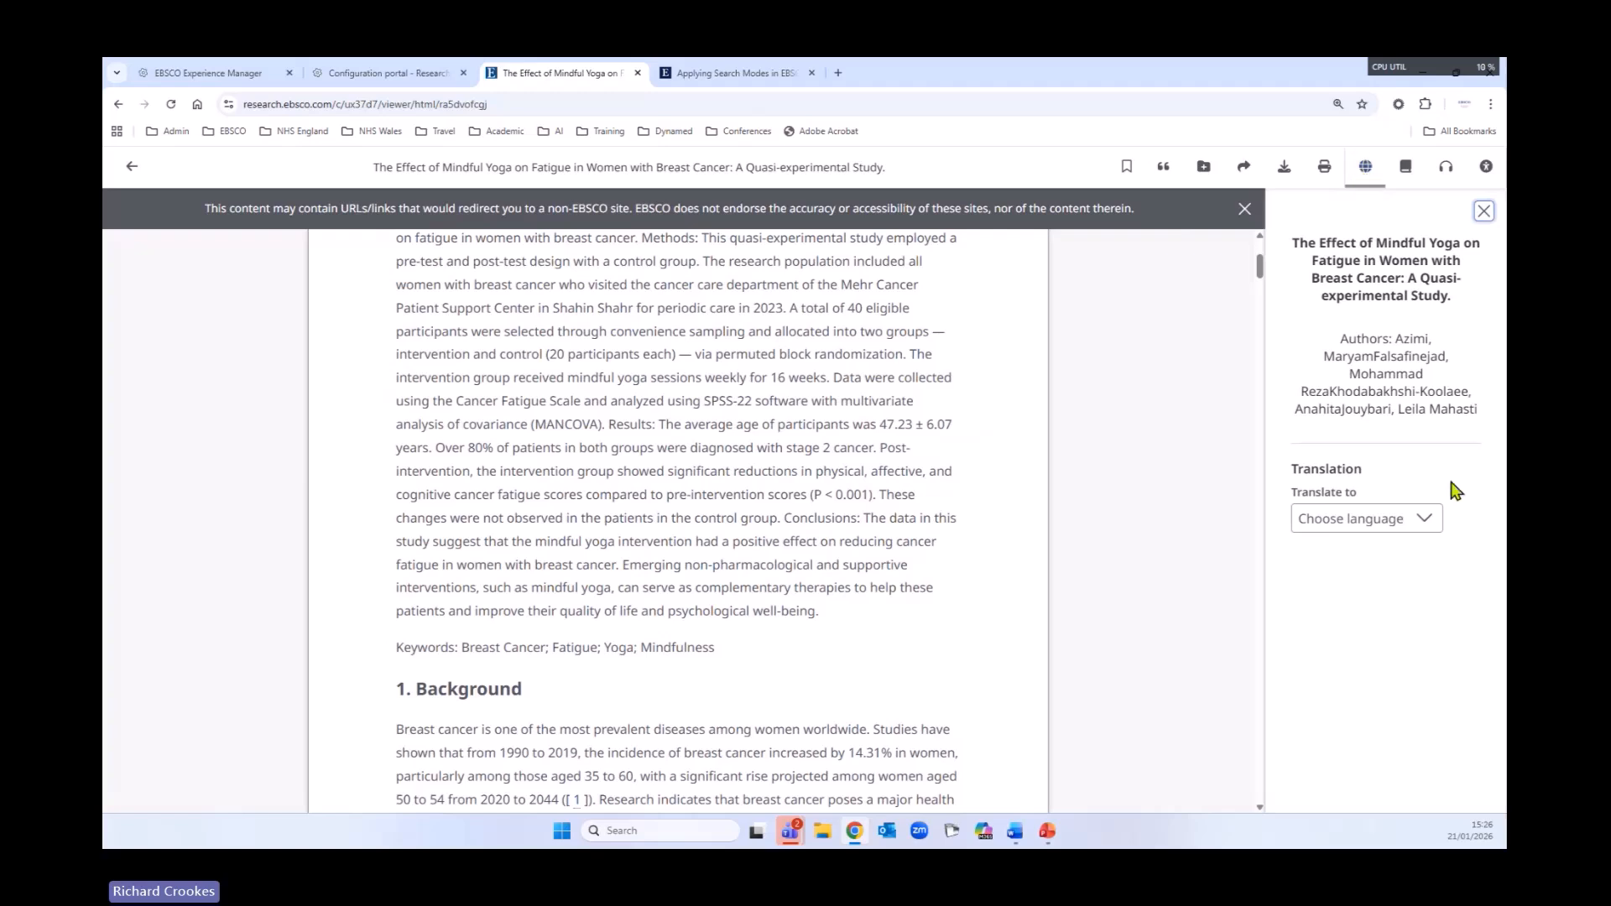
{"action": "left_click", "coordinate": [1424, 520]}
{"action": "scroll", "coordinate": [1426, 607], "scroll_direction": "down", "scroll_amount": 5}
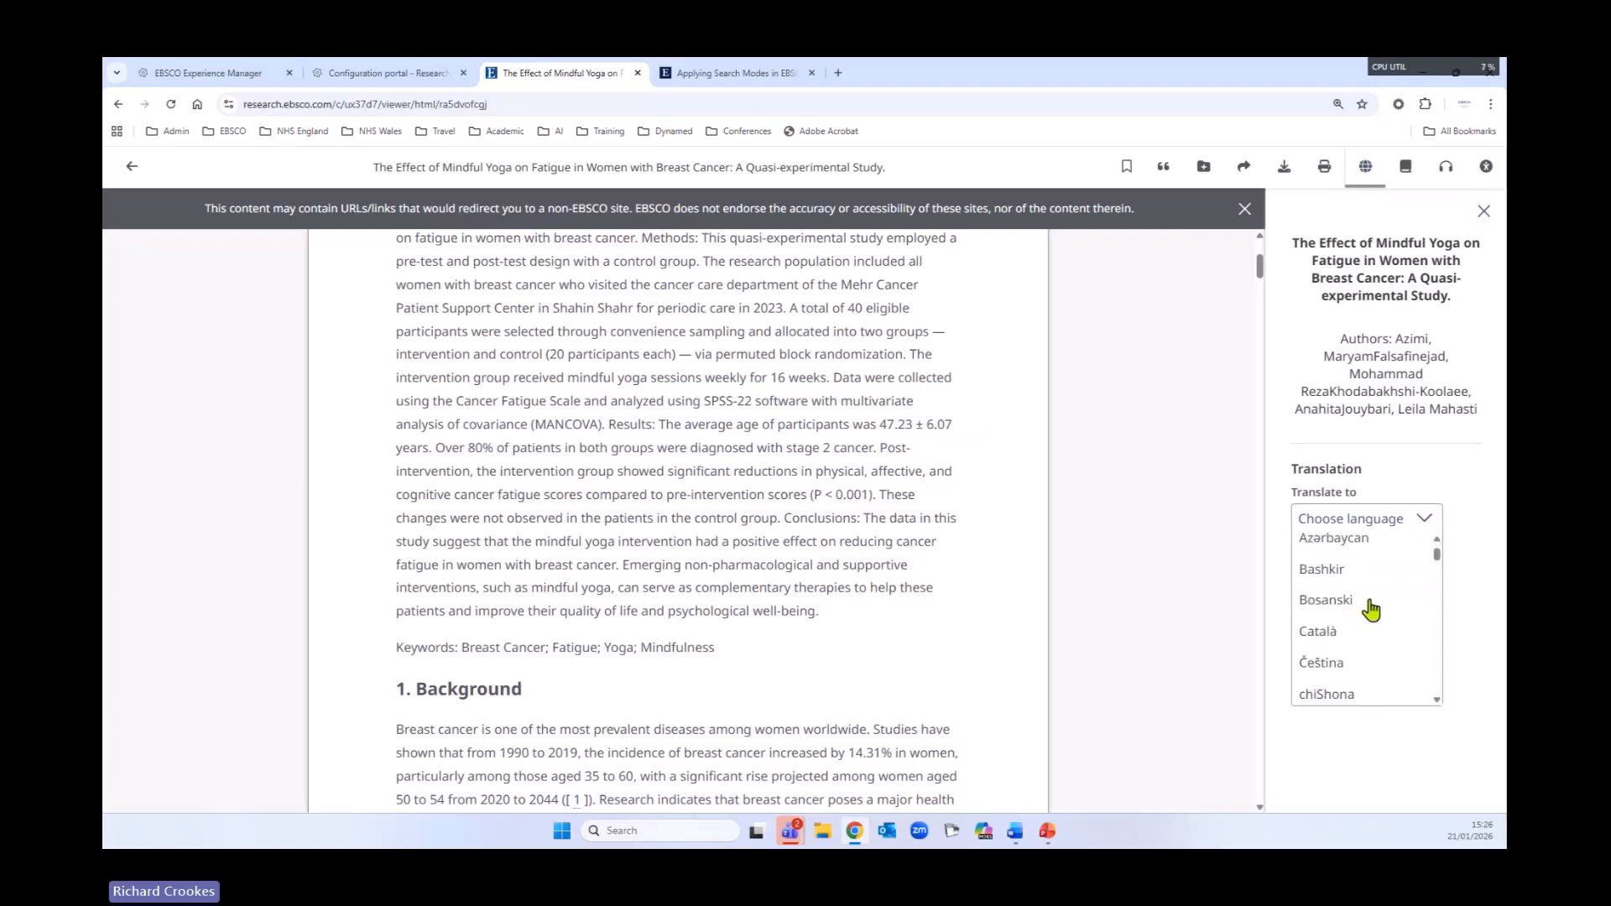
{"action": "scroll", "coordinate": [1376, 620], "scroll_direction": "down", "scroll_amount": 4}
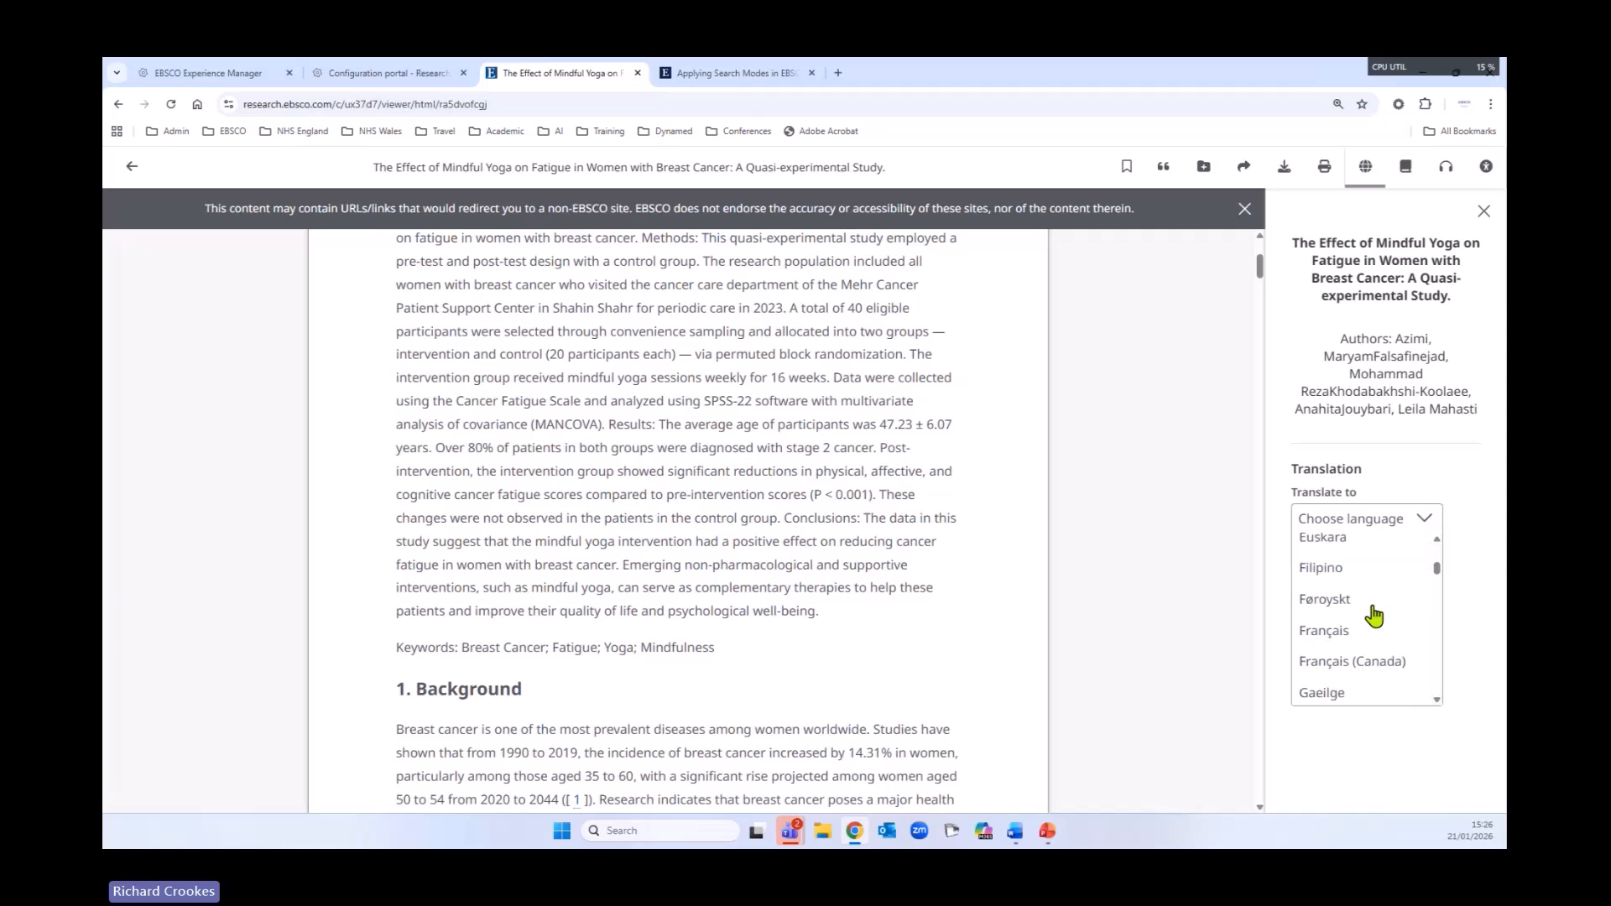
{"action": "scroll", "coordinate": [1382, 629], "scroll_direction": "down", "scroll_amount": 3}
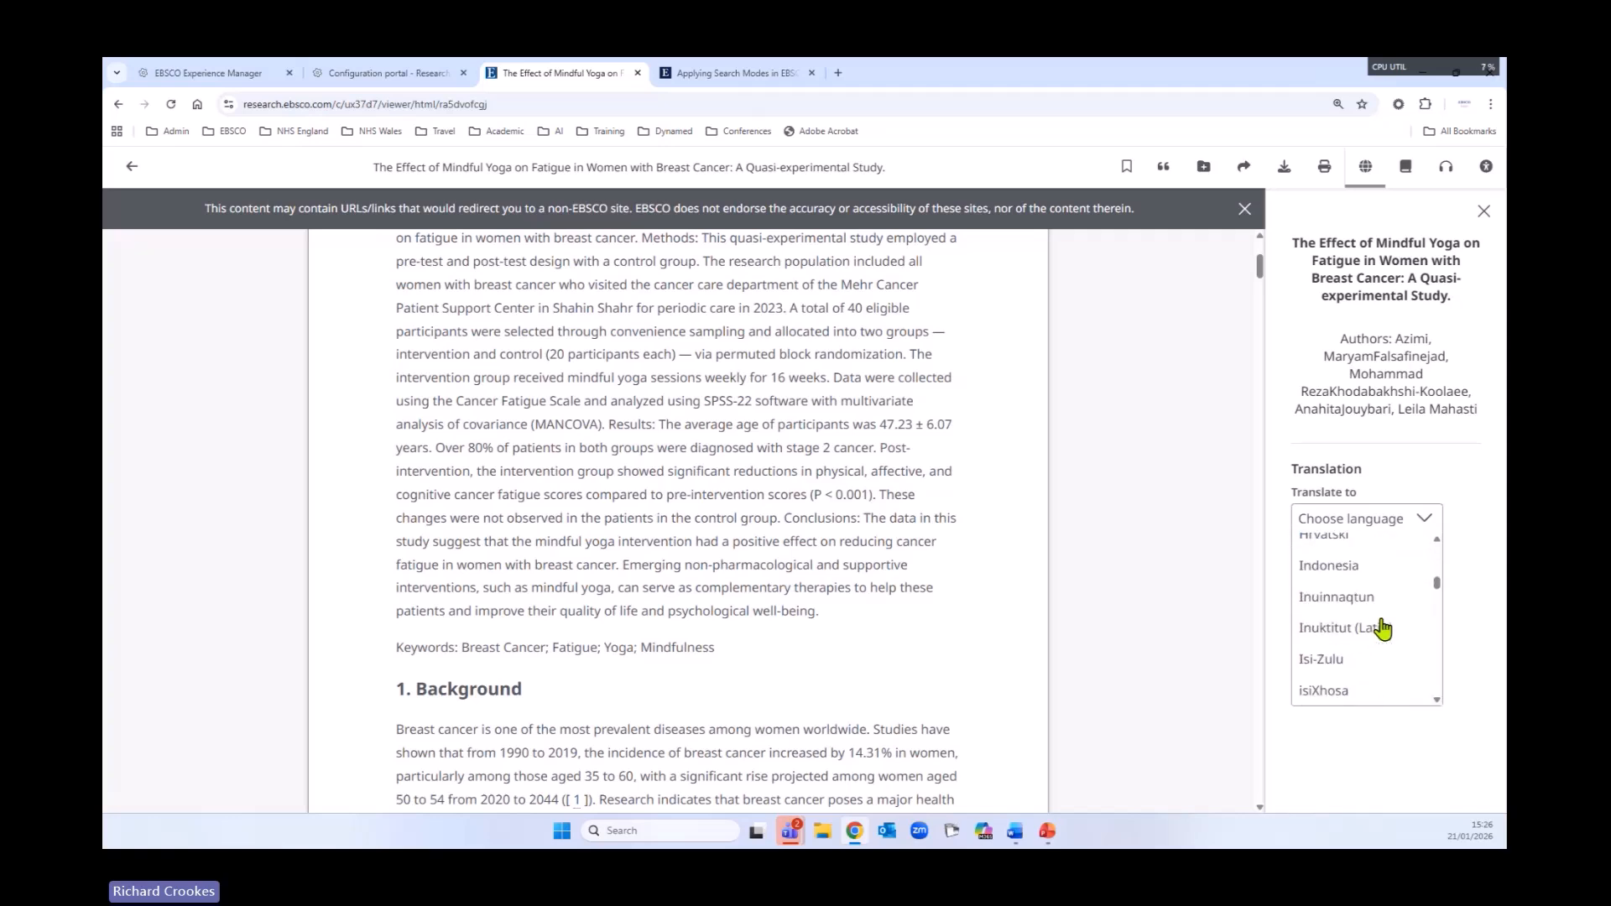
{"action": "scroll", "coordinate": [1385, 638], "scroll_direction": "up", "scroll_amount": 2}
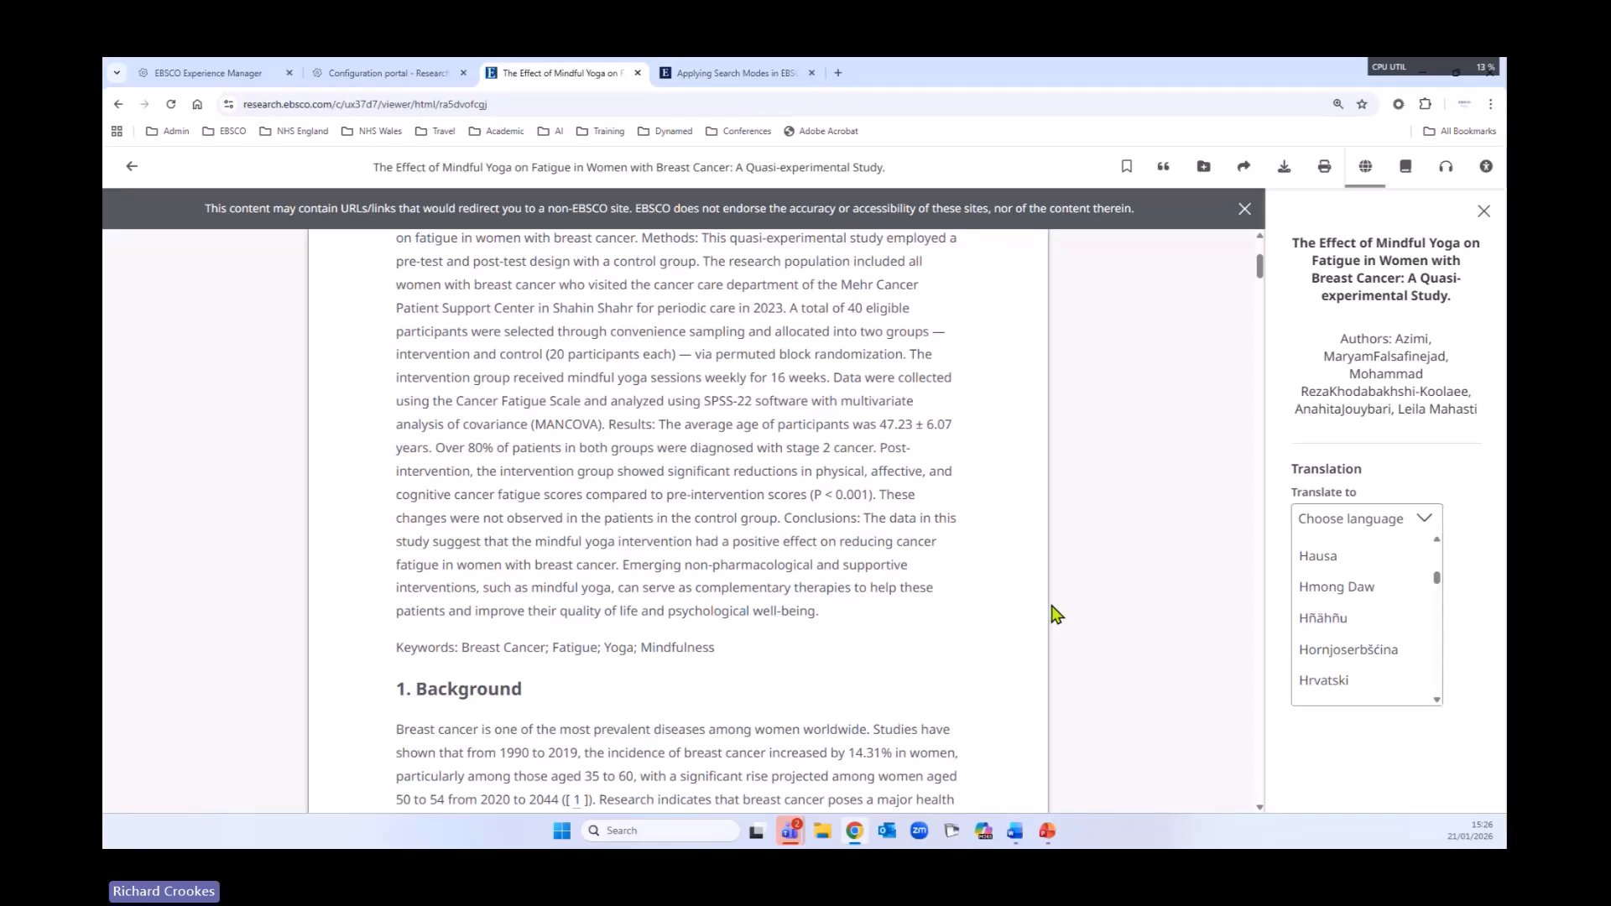
{"action": "scroll", "coordinate": [987, 626], "scroll_direction": "up", "scroll_amount": 2}
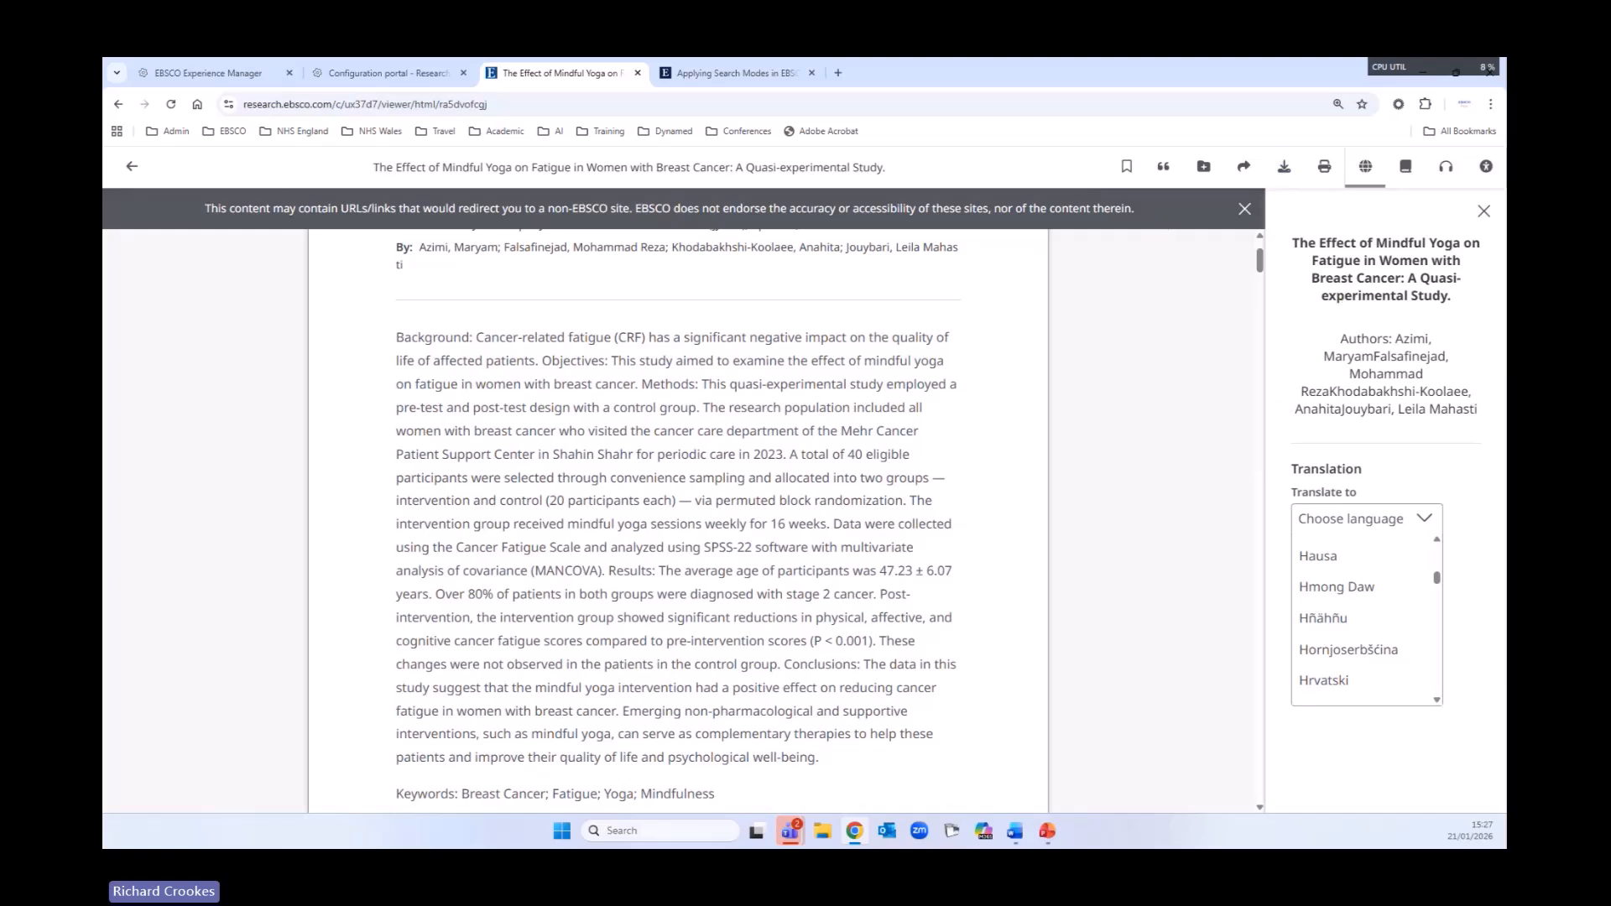
{"action": "left_click", "coordinate": [1483, 211]}
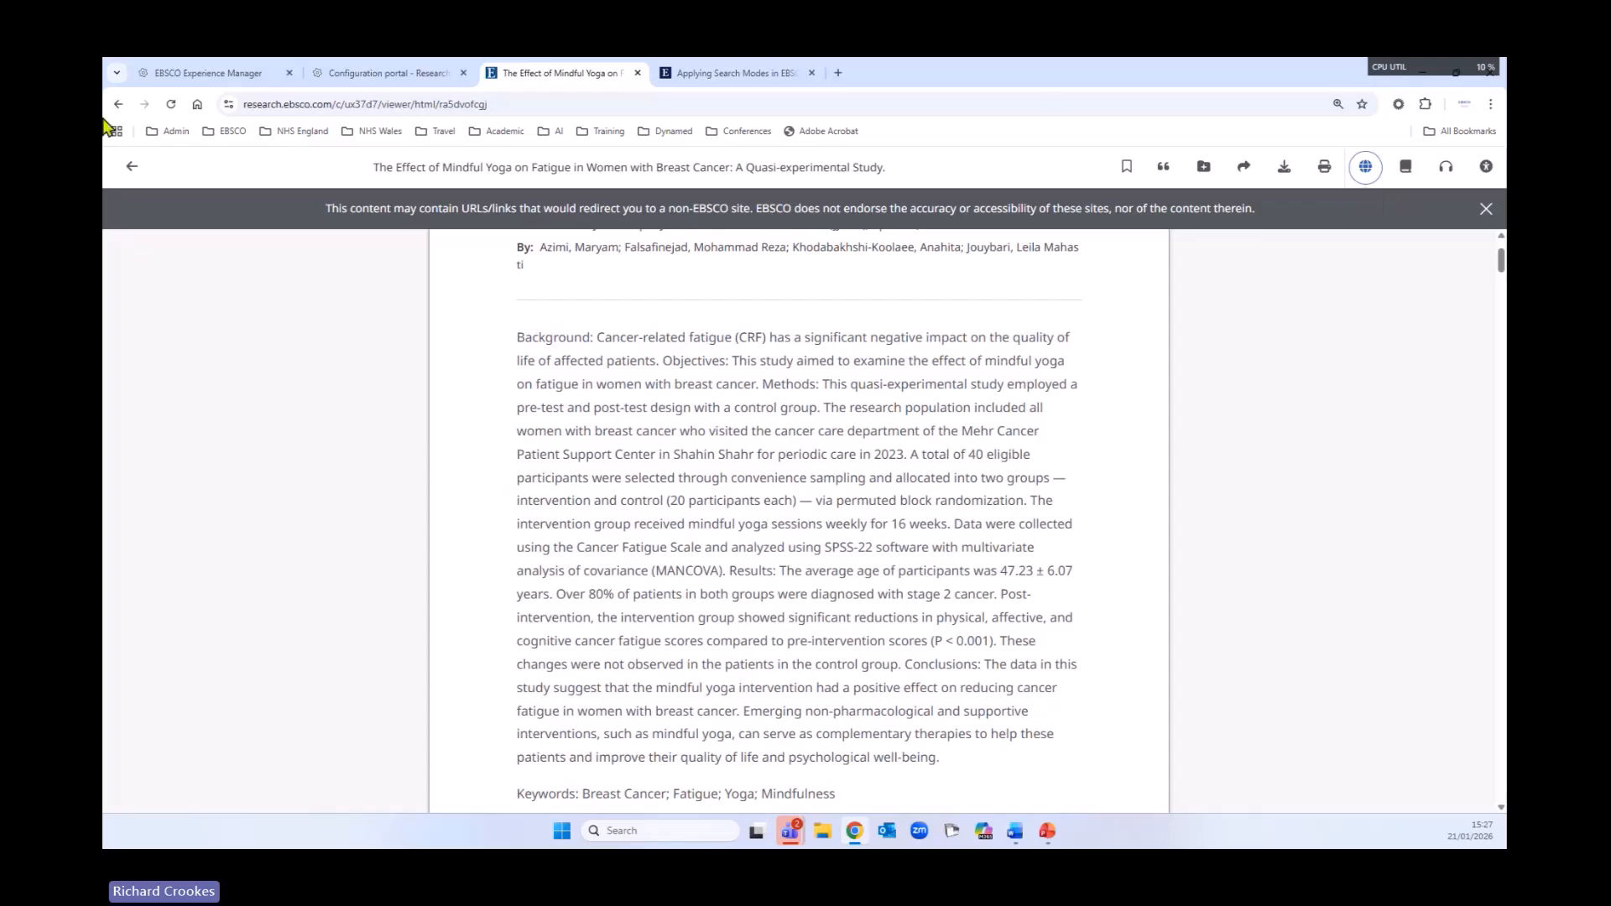
- Return to the search results and sort the search history by ID in ascending order
{"action": "left_click", "coordinate": [132, 167]}
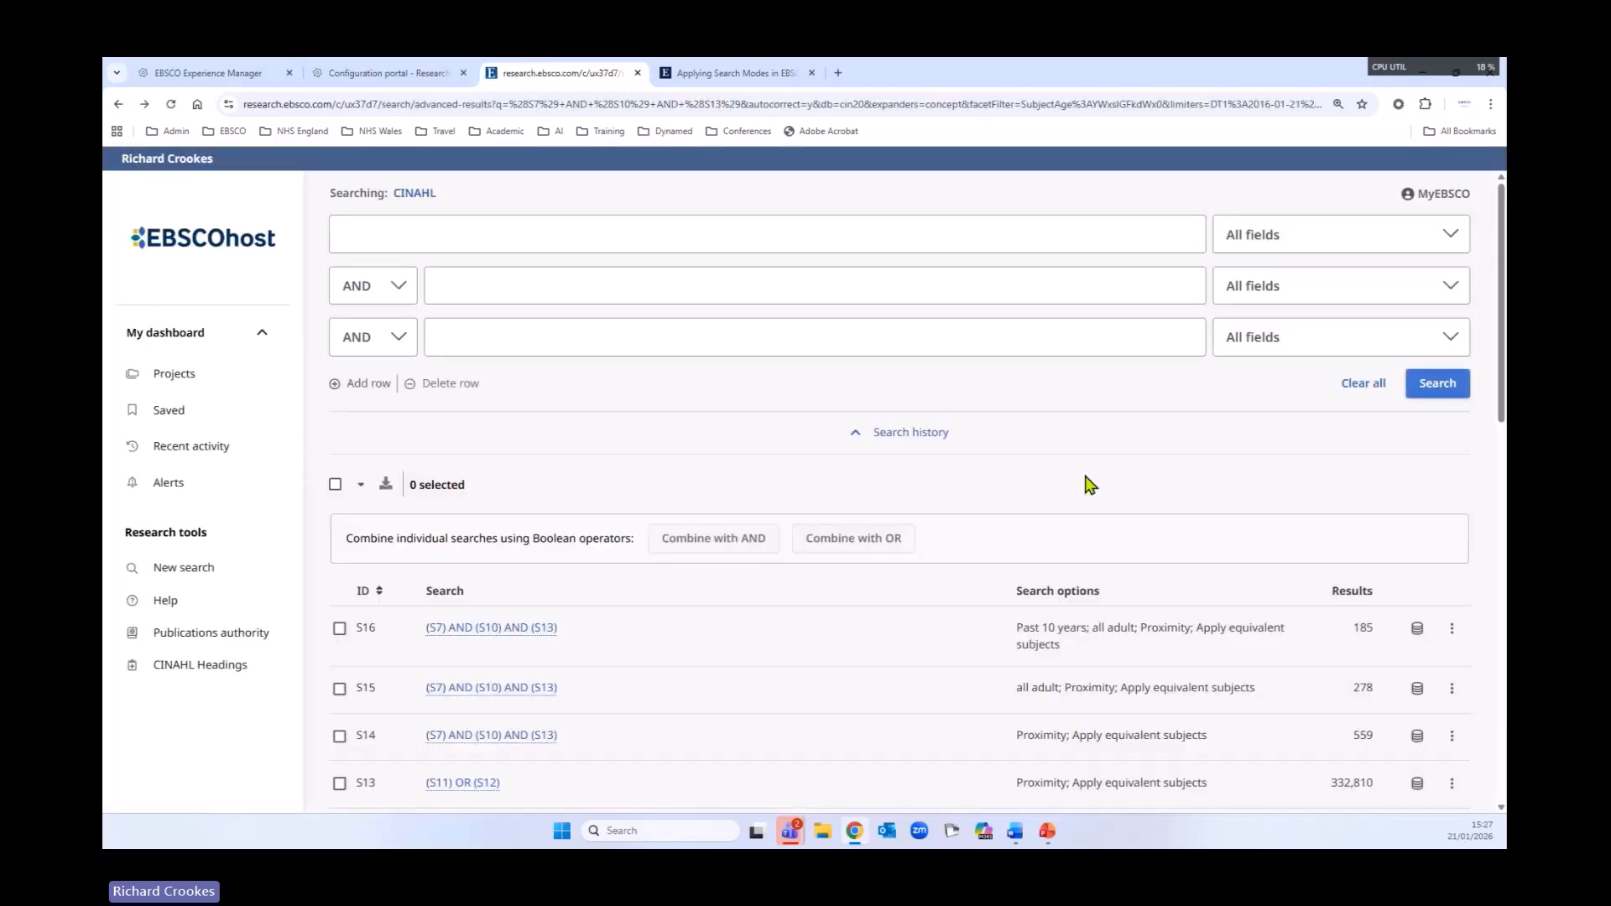
{"action": "scroll", "coordinate": [825, 551], "scroll_direction": "down", "scroll_amount": 15}
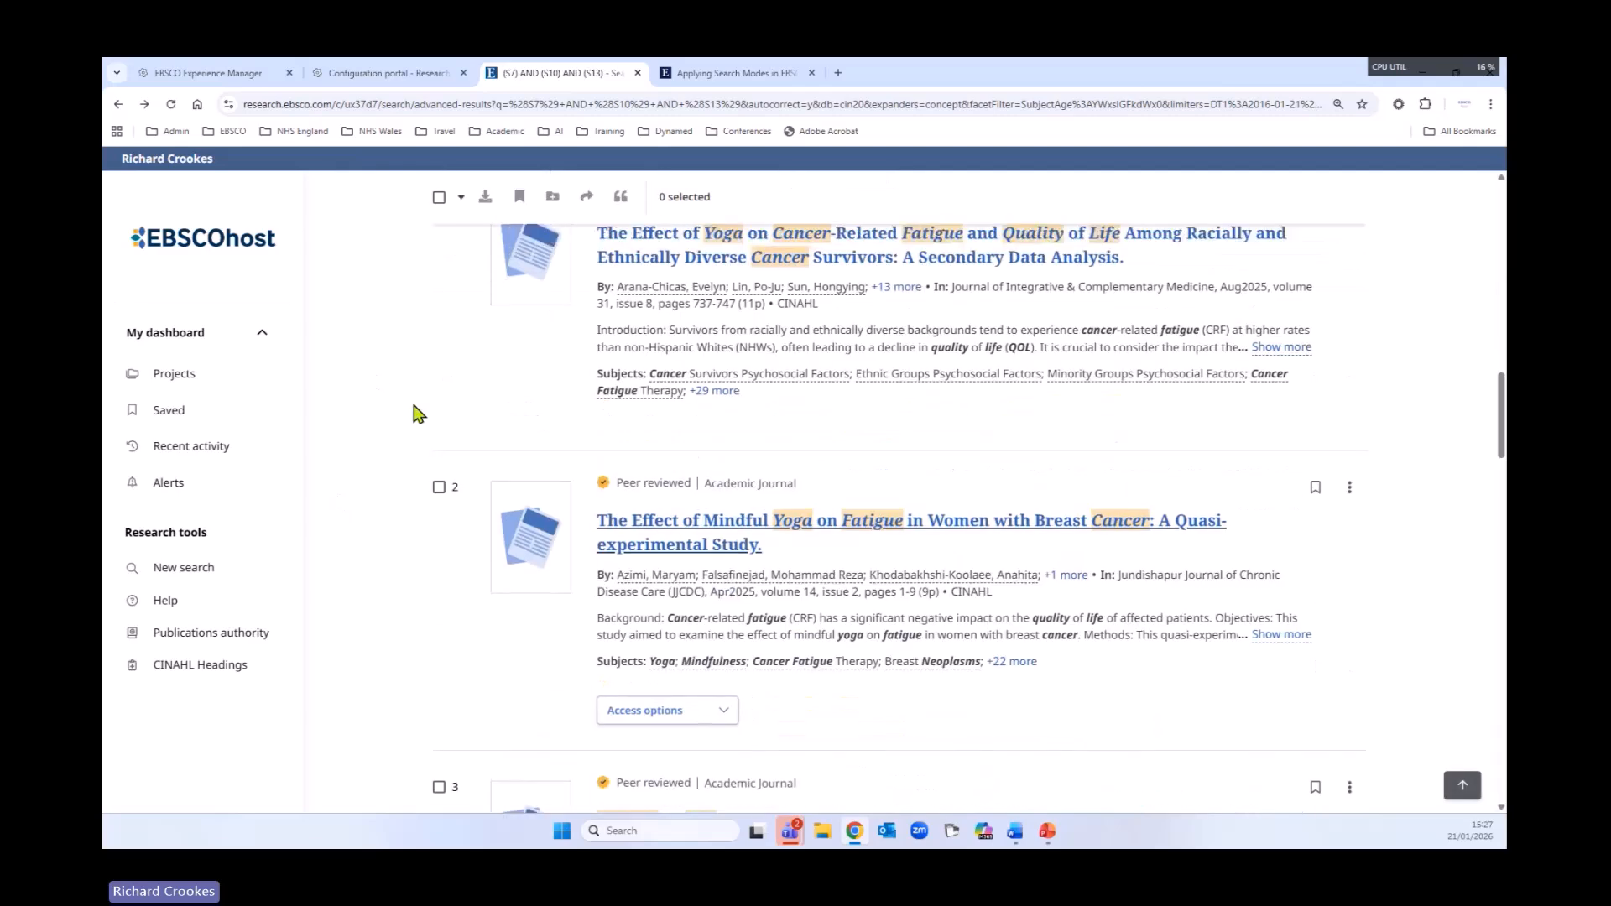
{"action": "scroll", "coordinate": [417, 413], "scroll_direction": "up", "scroll_amount": 15}
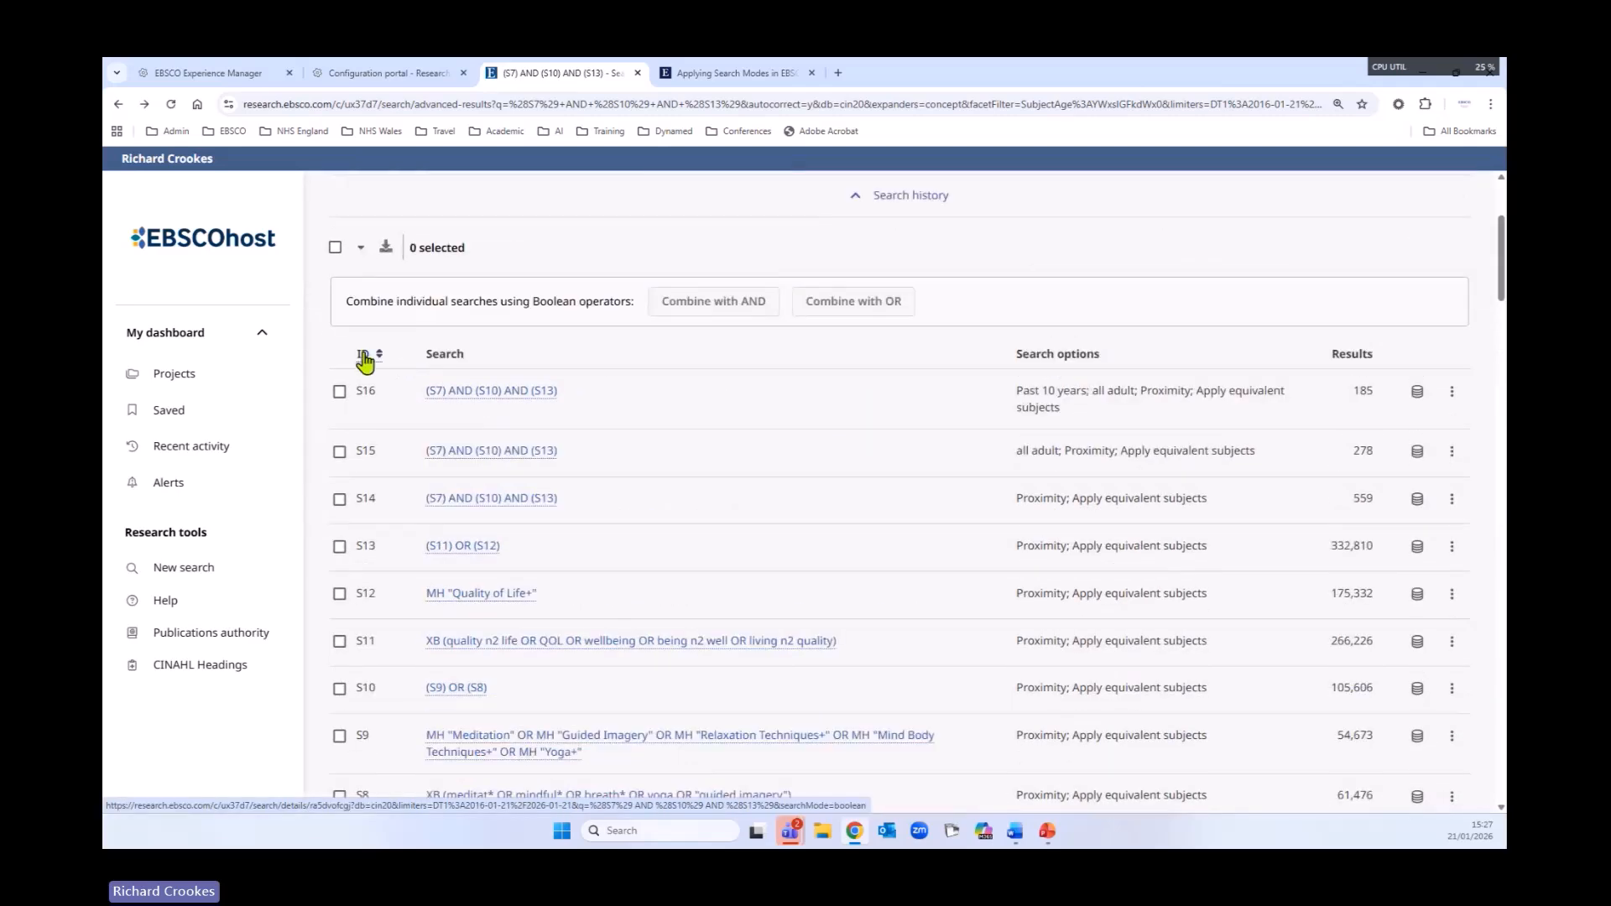
{"action": "left_click", "coordinate": [364, 356]}
- Expand the full abstract of the second article in the filtered results
{"action": "scroll", "coordinate": [820, 568], "scroll_direction": "down", "scroll_amount": 7}
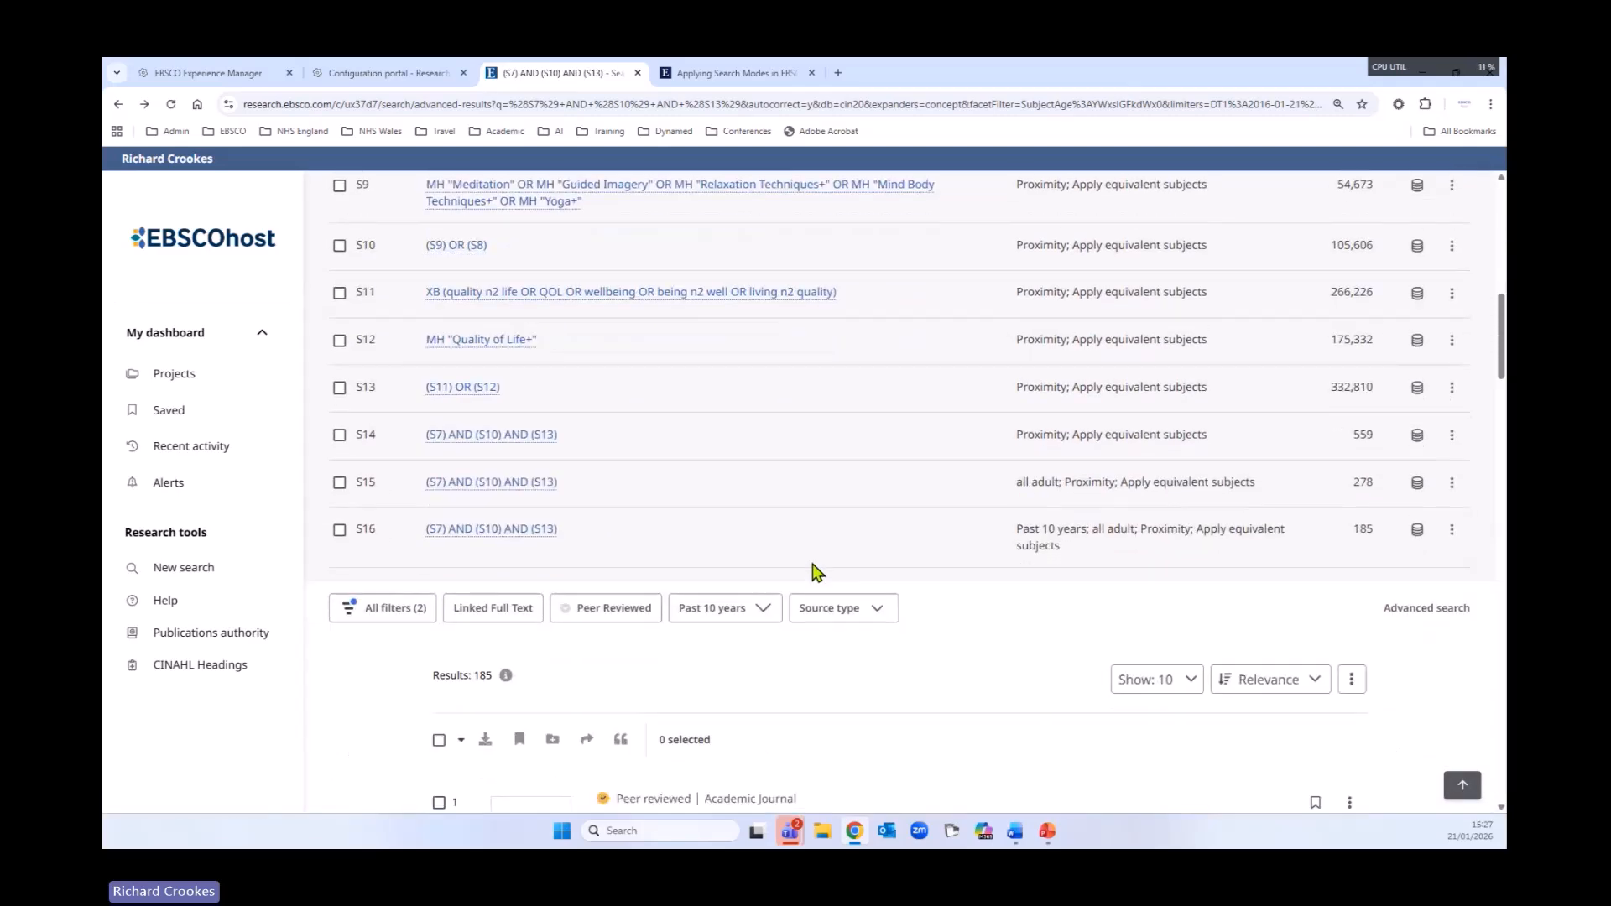
{"action": "scroll", "coordinate": [818, 571], "scroll_direction": "down", "scroll_amount": 5}
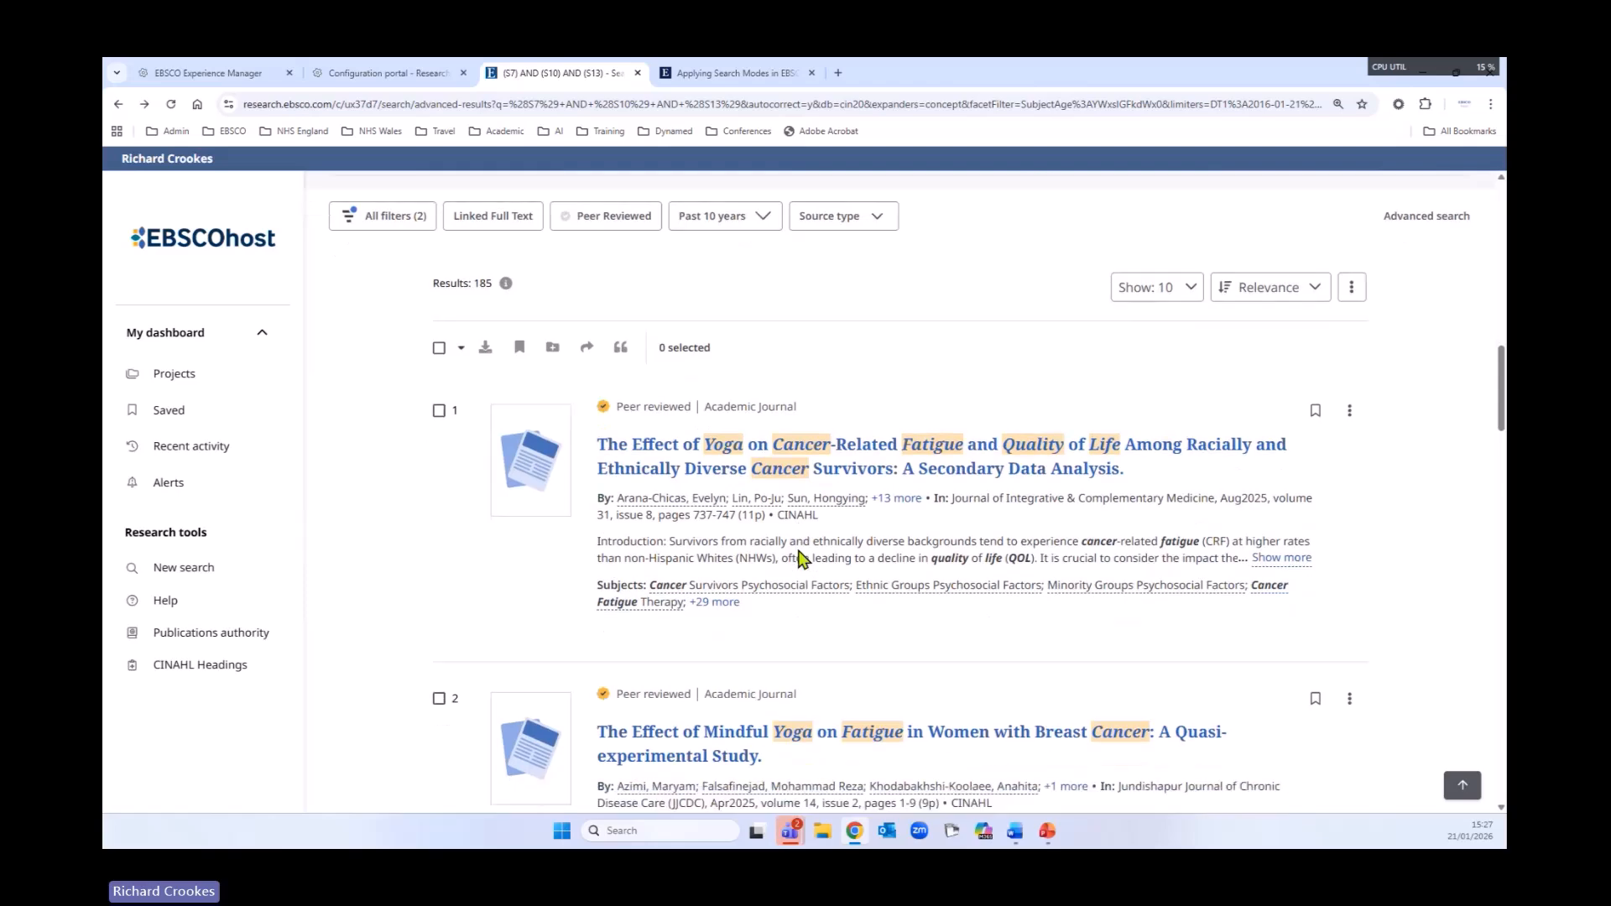
{"action": "scroll", "coordinate": [801, 558], "scroll_direction": "down", "scroll_amount": 4}
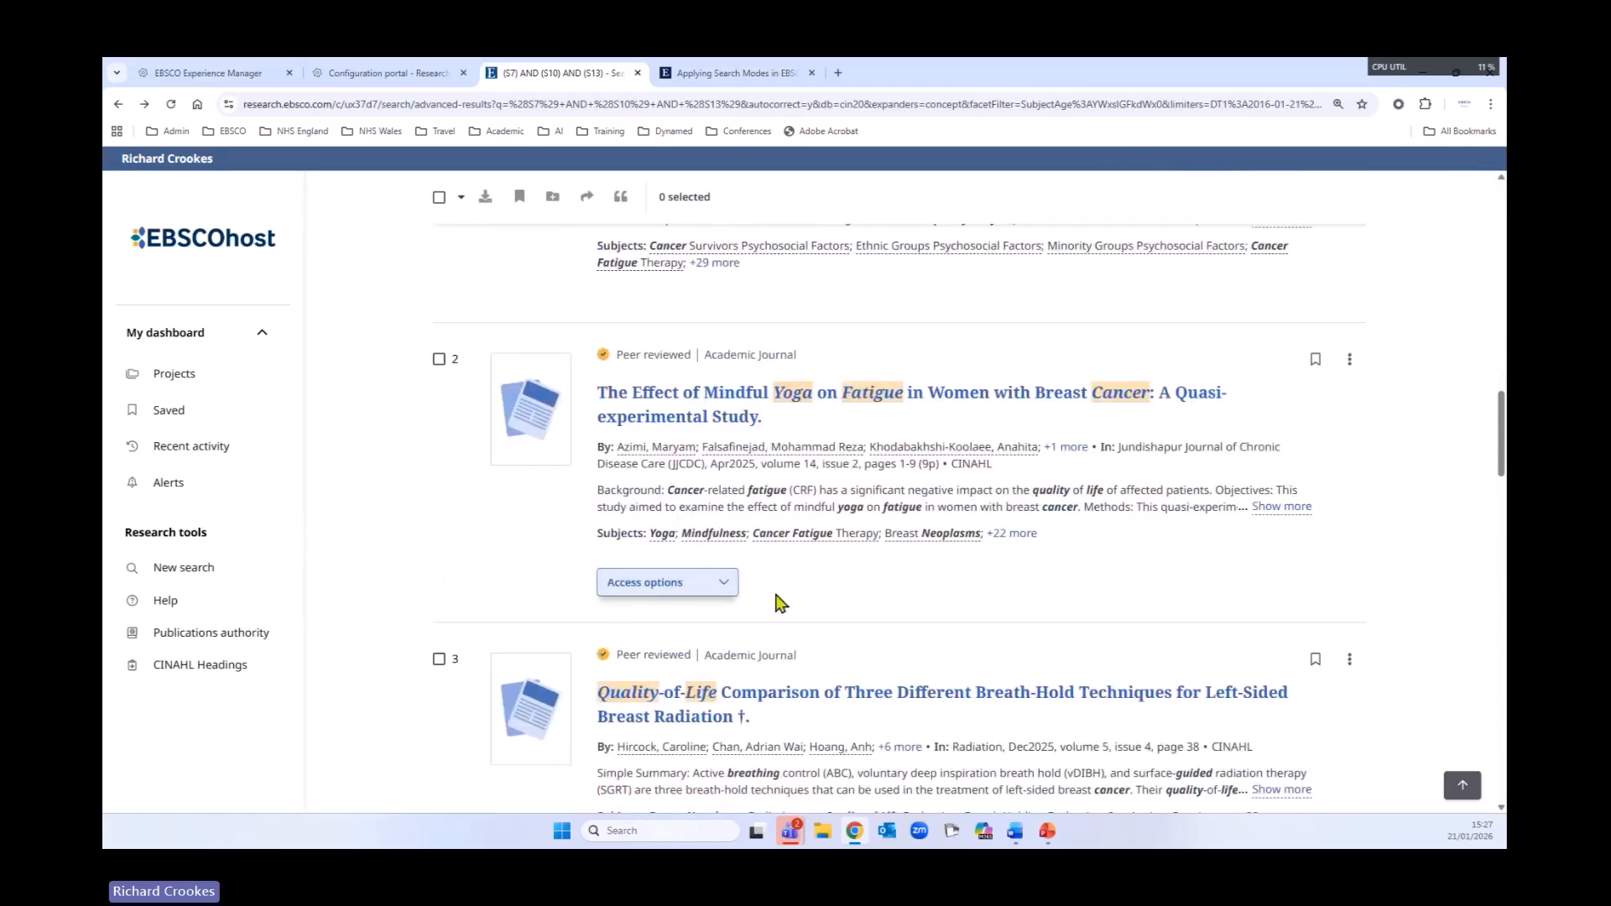
{"action": "scroll", "coordinate": [781, 603], "scroll_direction": "down", "scroll_amount": 2}
{"action": "left_click", "coordinate": [1281, 366]}
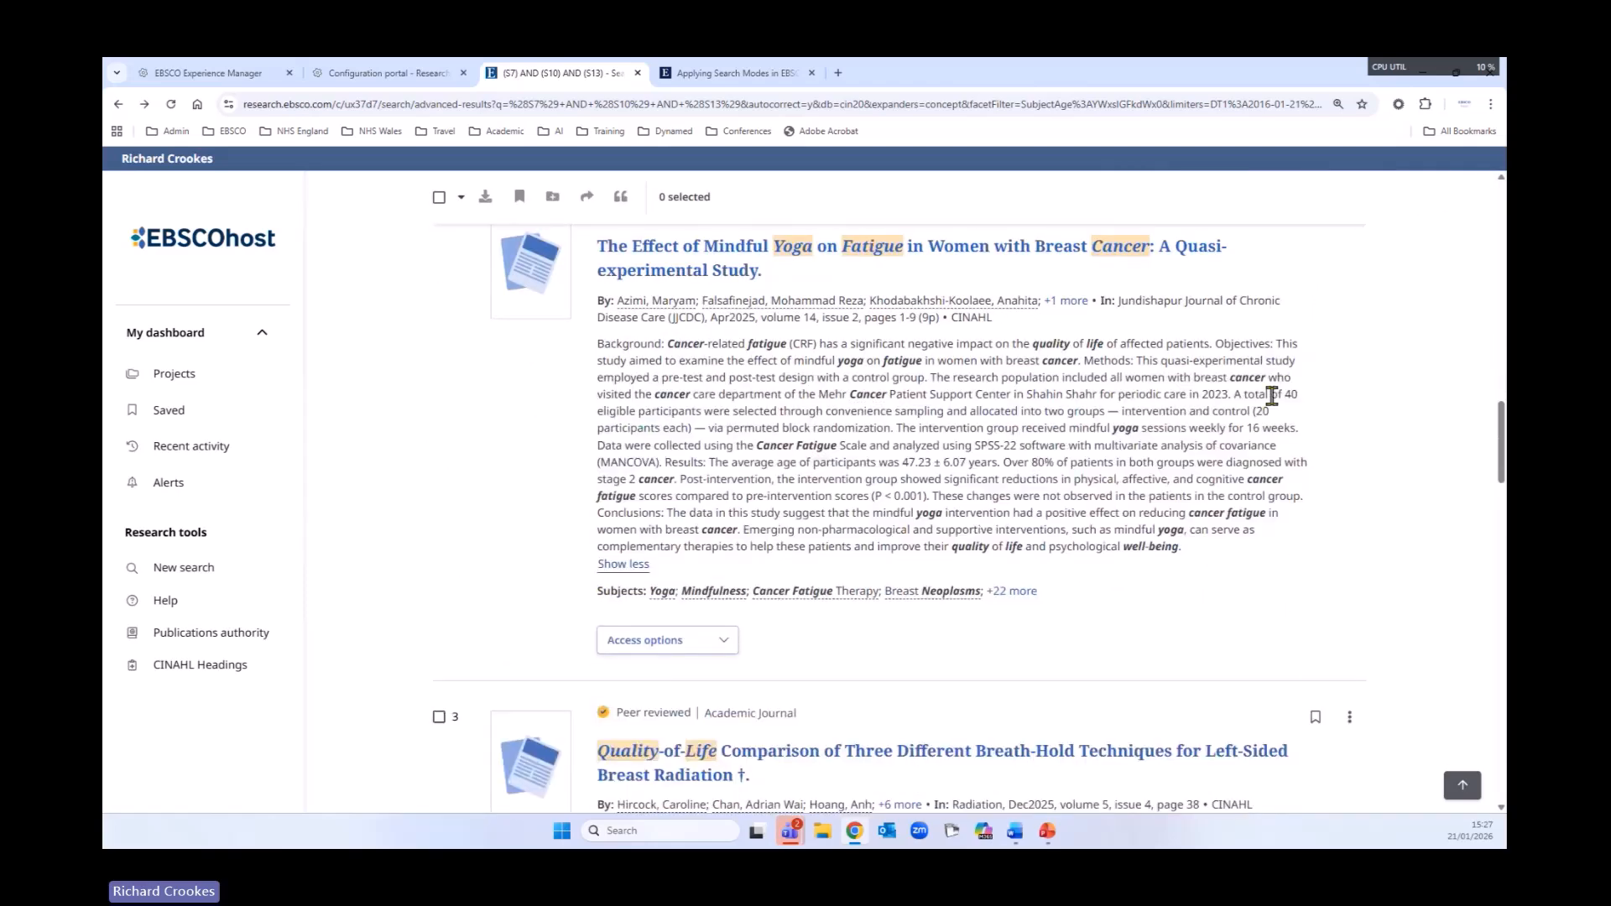
- Check the access options for the third article, on breath-hold techniques, and close them again
{"action": "scroll", "coordinate": [1272, 396], "scroll_direction": "down", "scroll_amount": 3}
{"action": "left_click", "coordinate": [726, 635]}
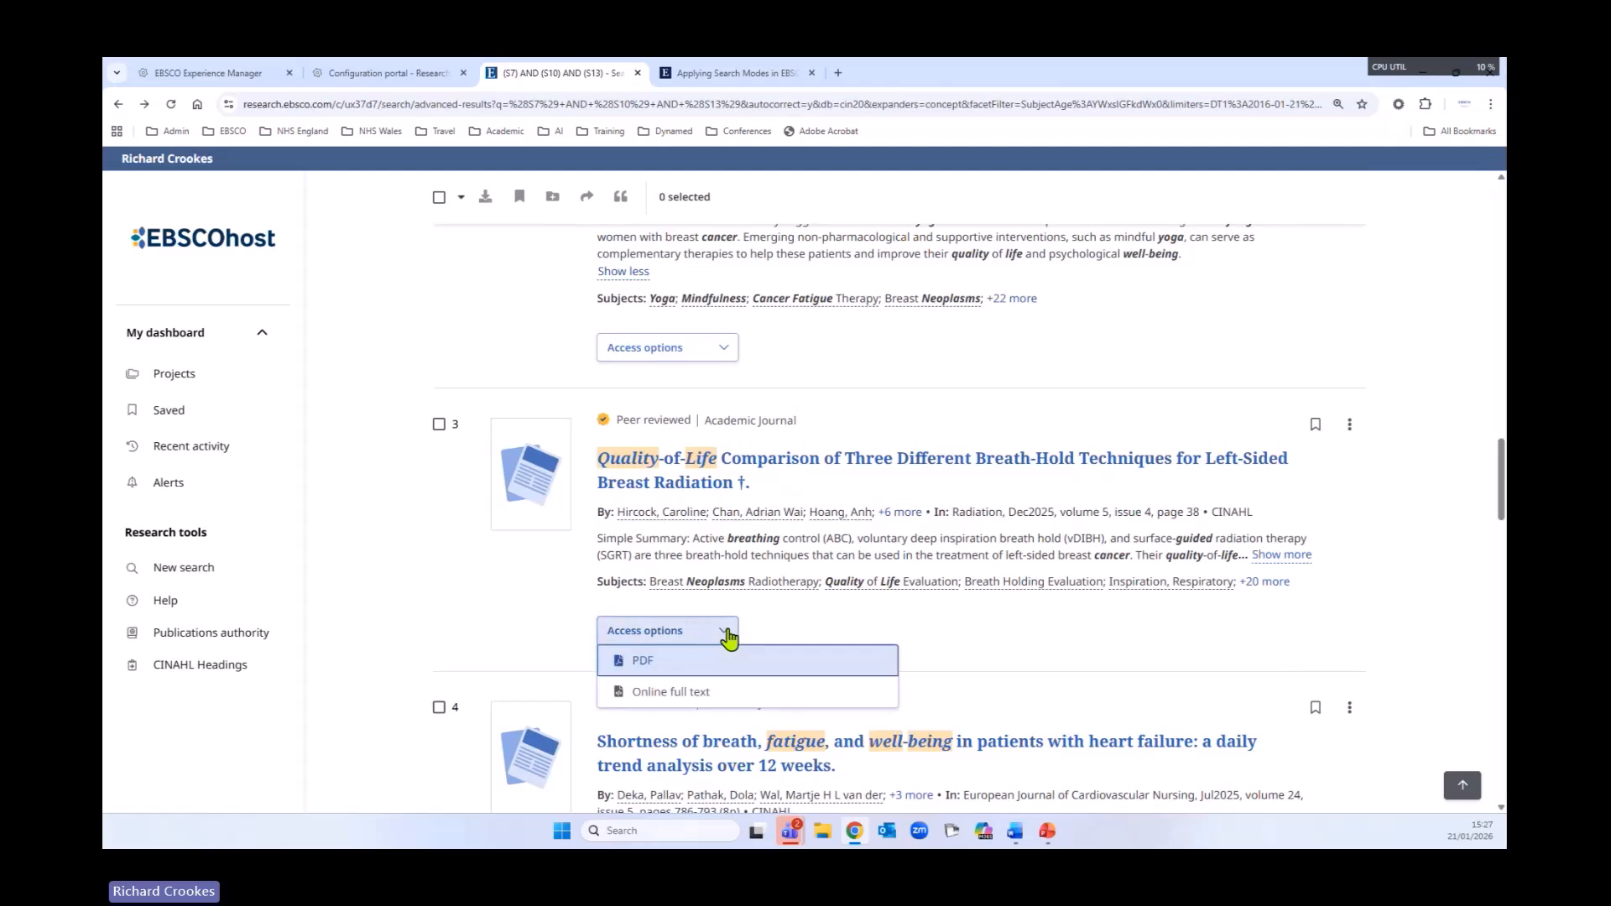
{"action": "left_click", "coordinate": [1153, 624]}
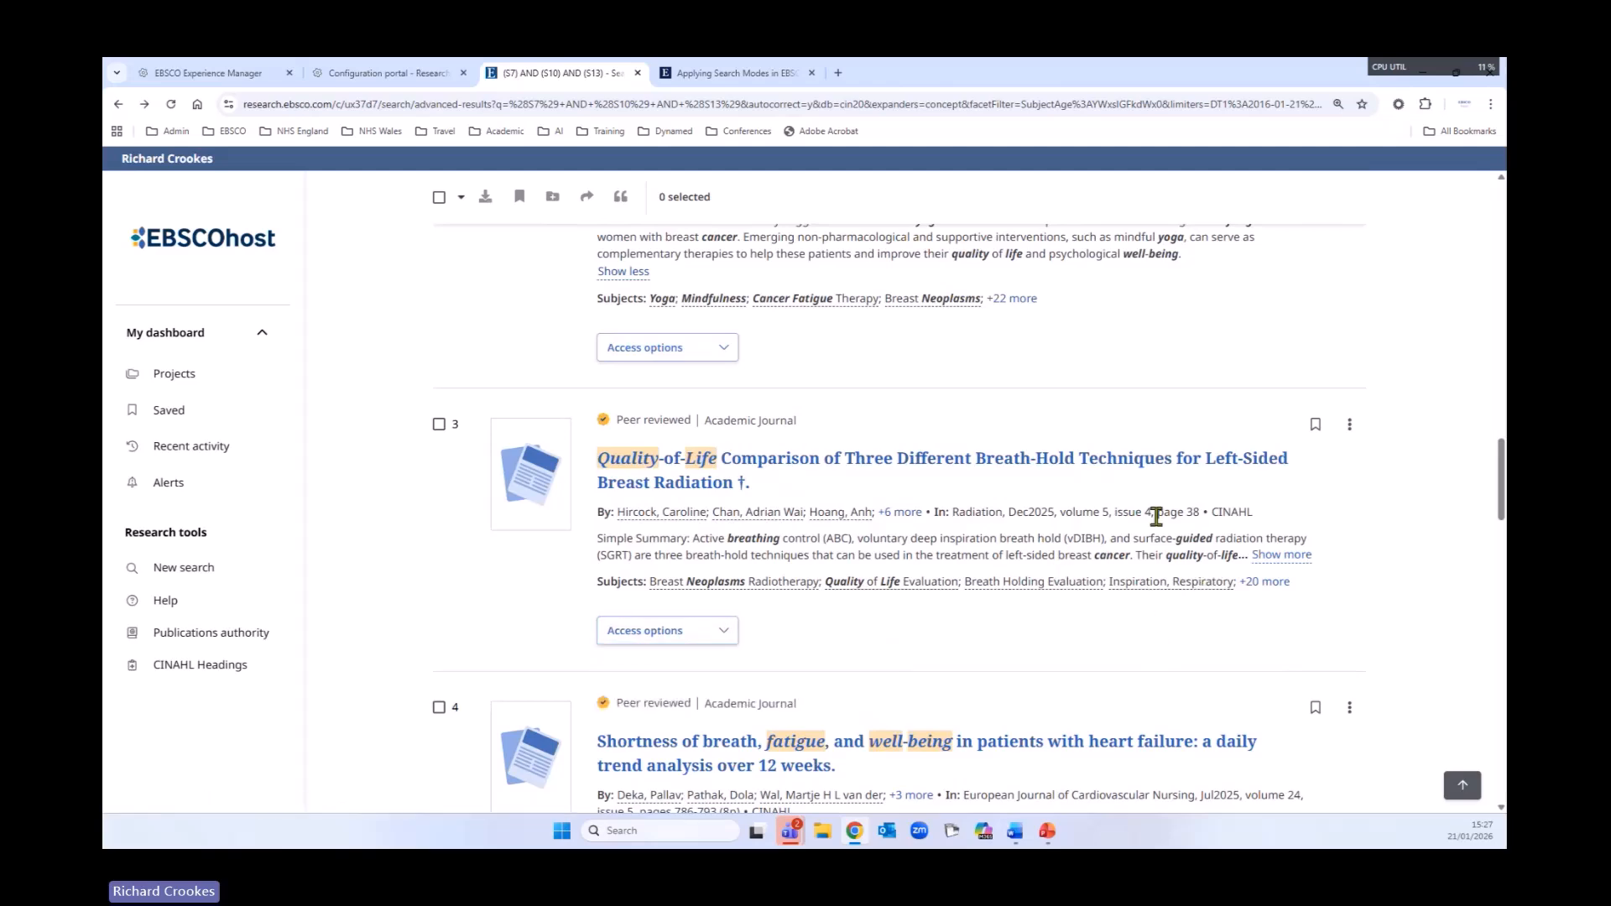
- Look back through the search history lines from S16 up to S1
{"action": "scroll", "coordinate": [1156, 516], "scroll_direction": "up", "scroll_amount": 10}
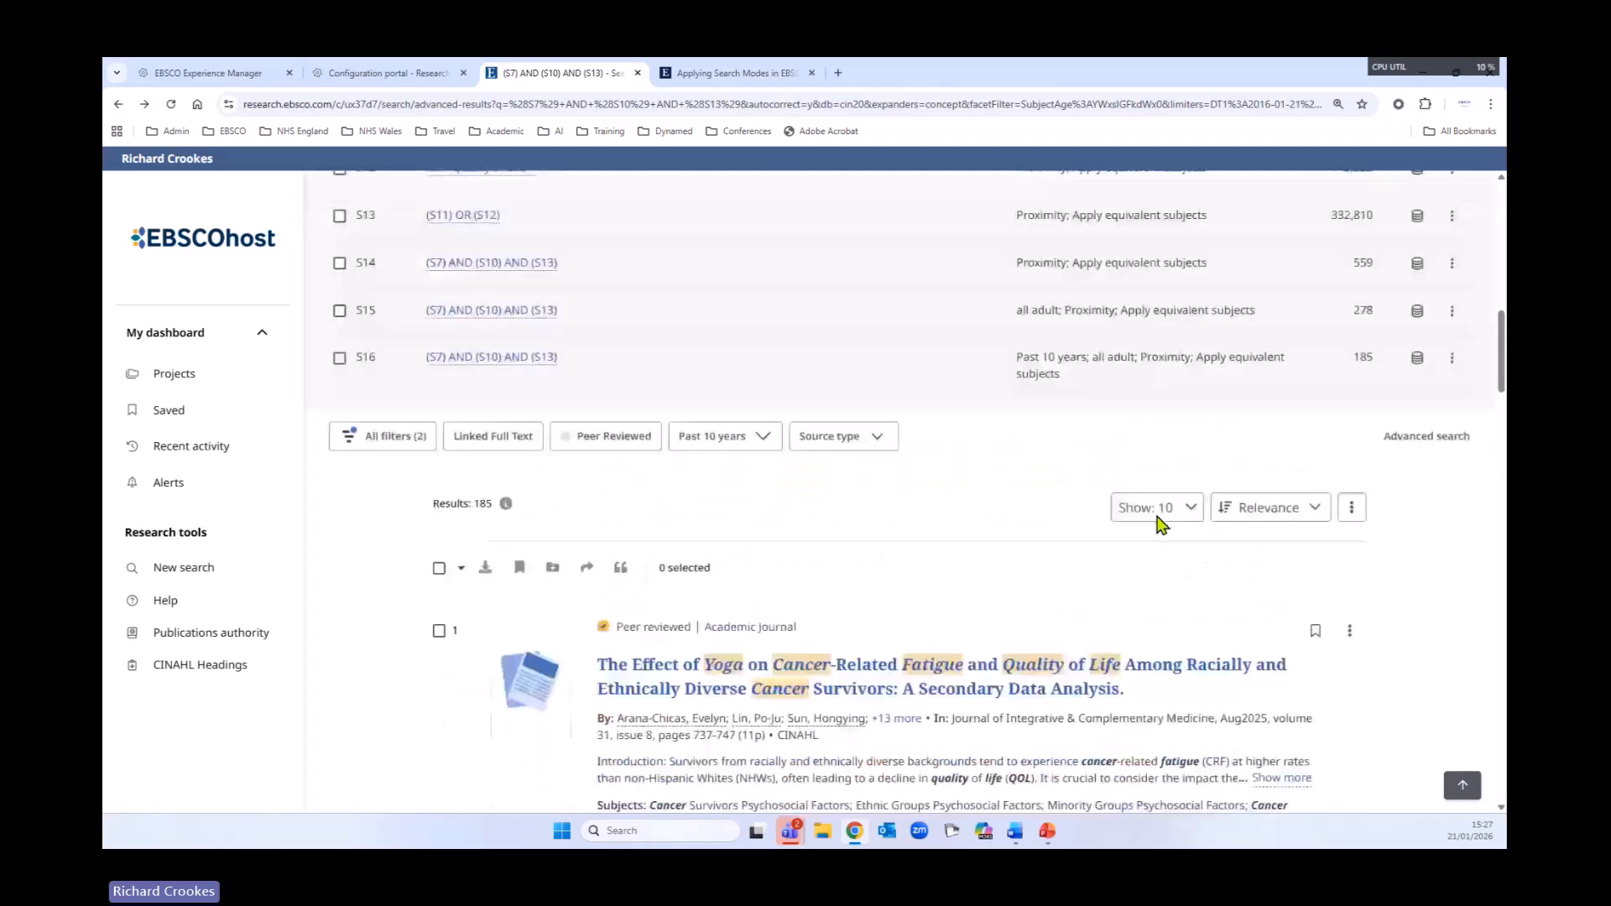
{"action": "scroll", "coordinate": [1158, 519], "scroll_direction": "up", "scroll_amount": 3}
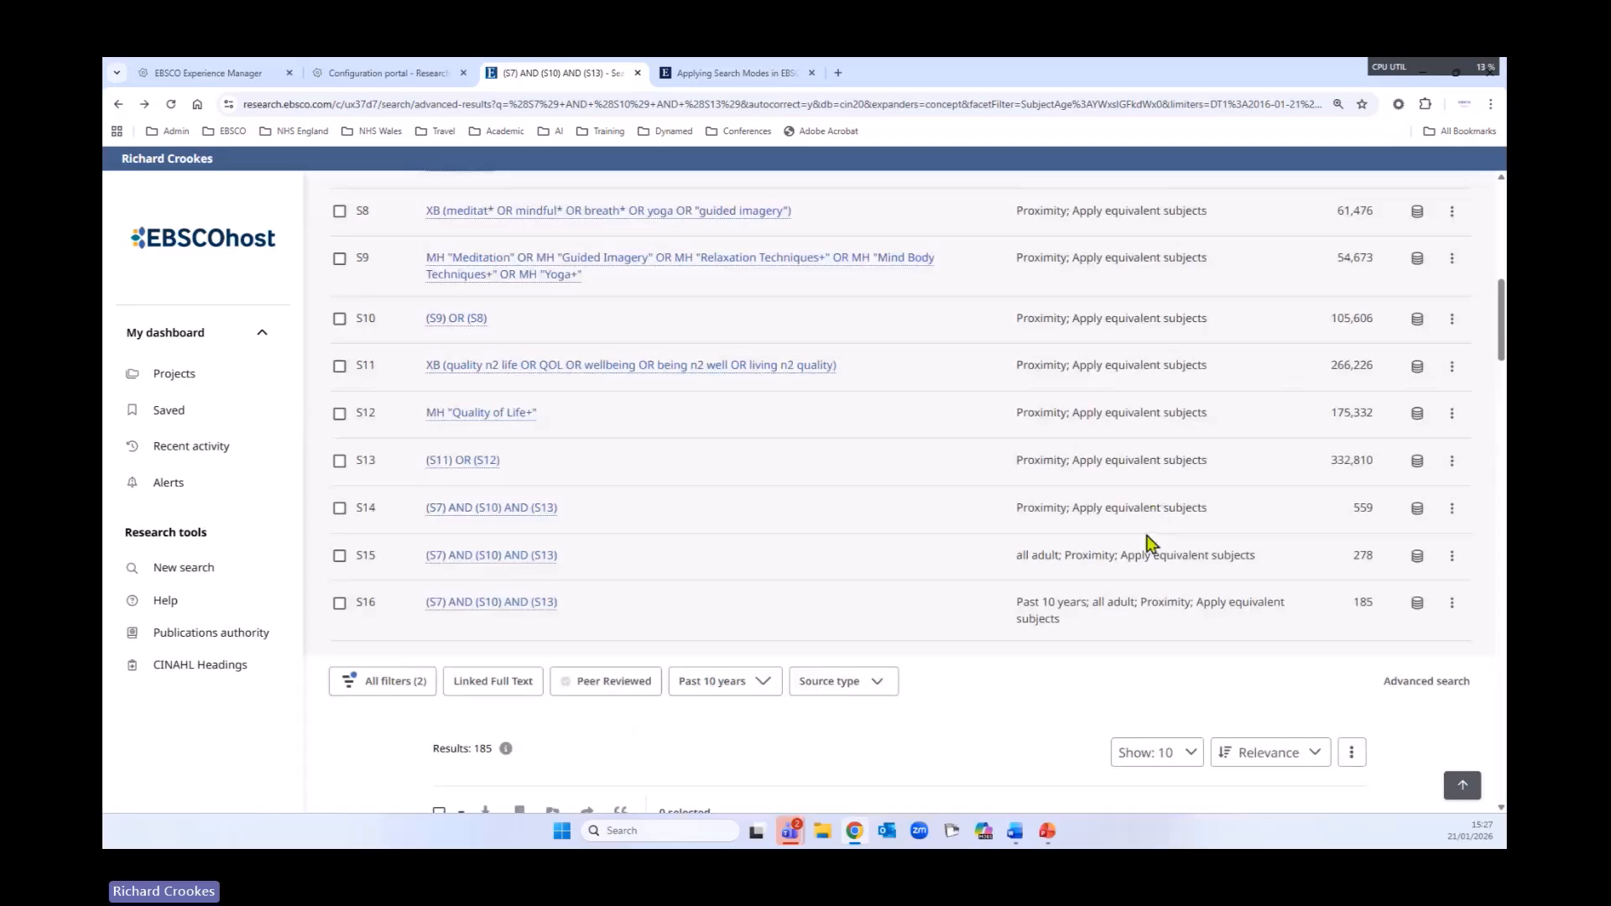
{"action": "scroll", "coordinate": [1141, 558], "scroll_direction": "up", "scroll_amount": 3}
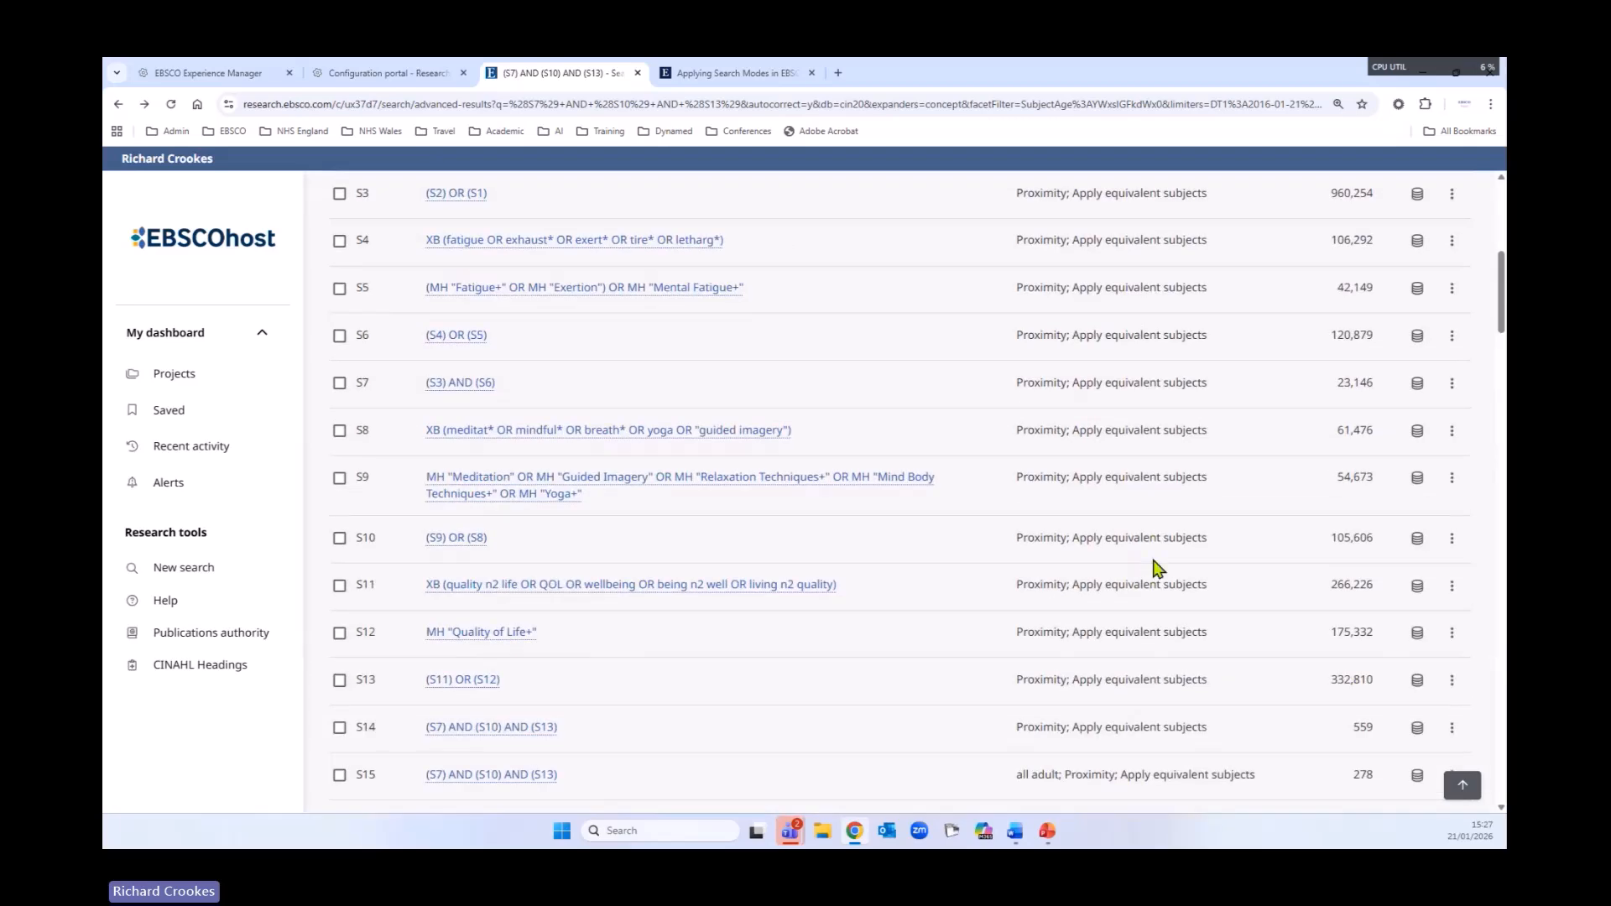
{"action": "scroll", "coordinate": [1157, 568], "scroll_direction": "up", "scroll_amount": 2}
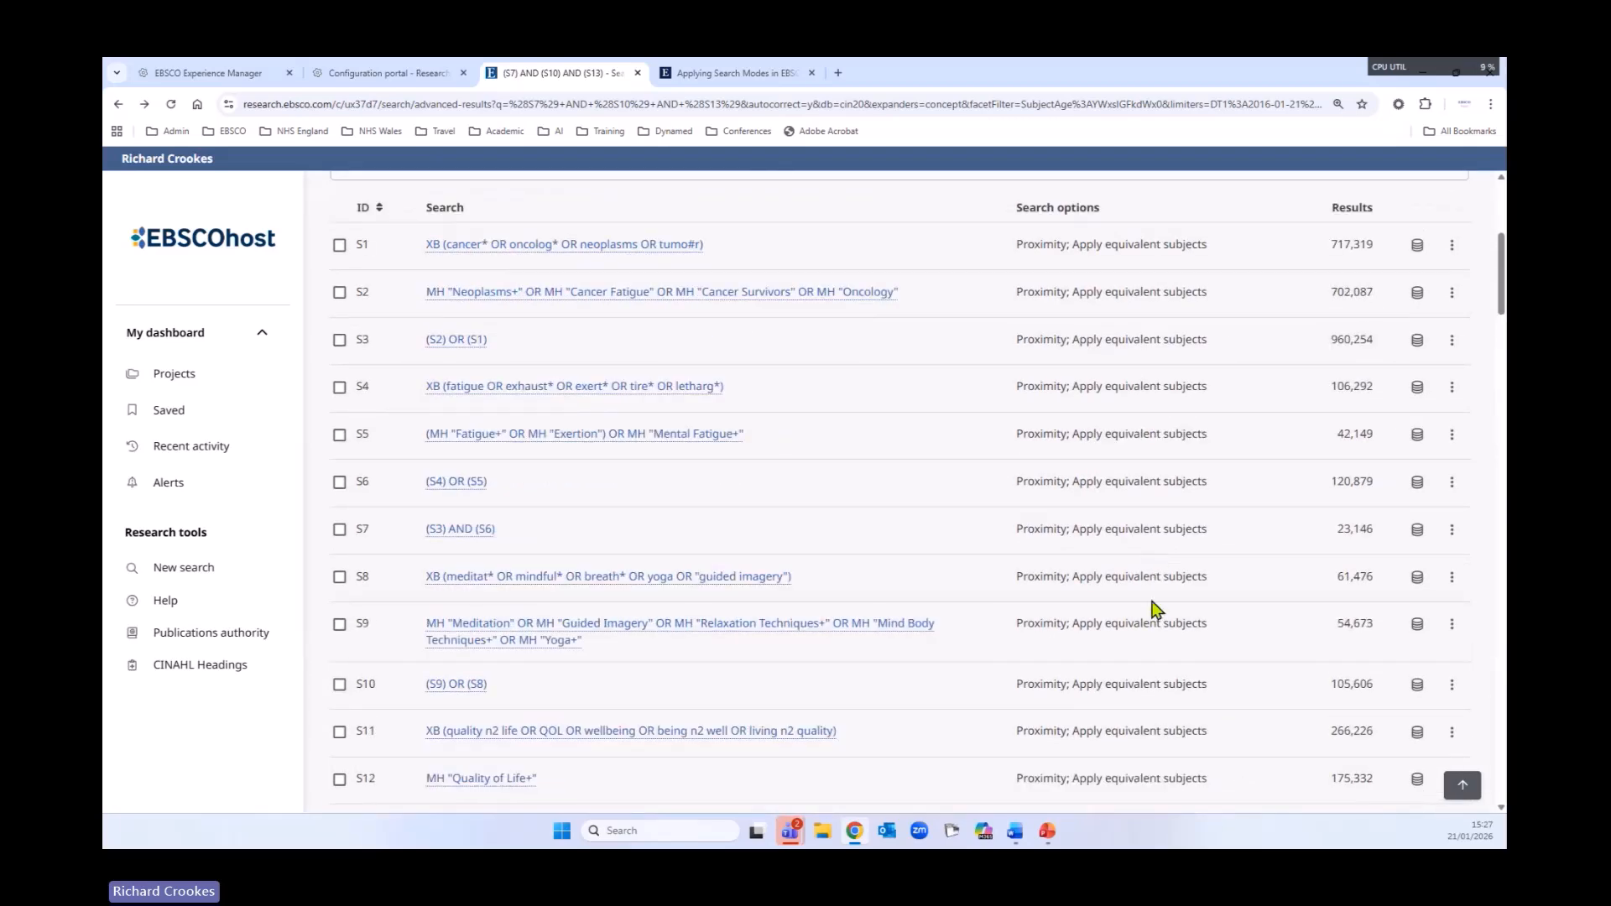
{"action": "scroll", "coordinate": [1152, 605], "scroll_direction": "up", "scroll_amount": 3}
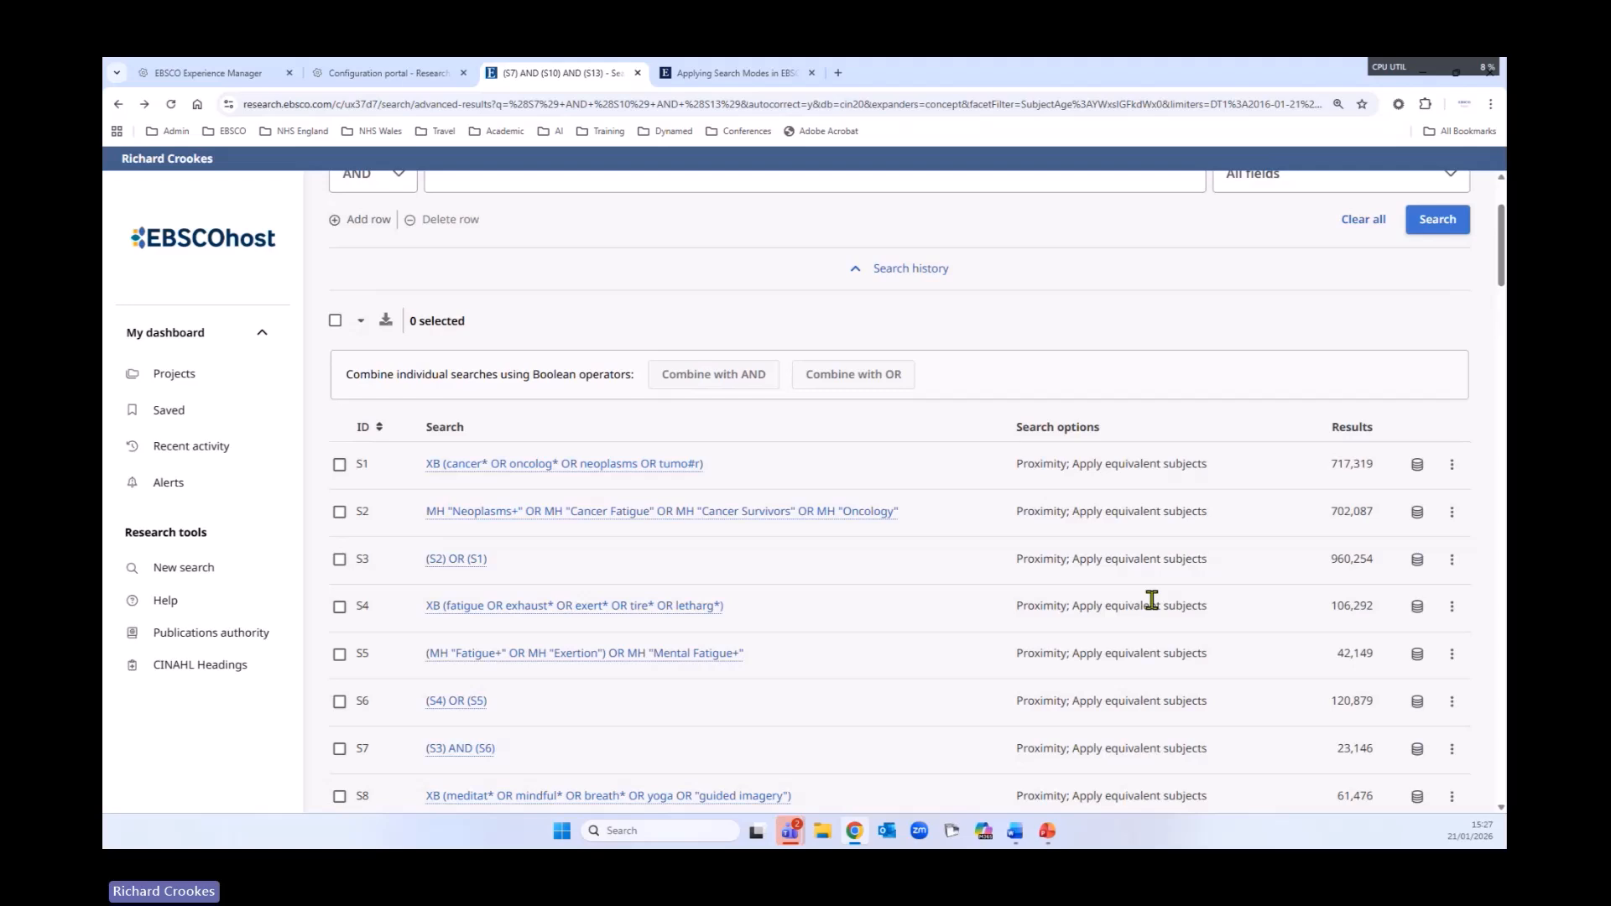
- Export all search history lines, S1 to S16, in RTF format and save the file under the suggested name
{"action": "left_click", "coordinate": [335, 322]}
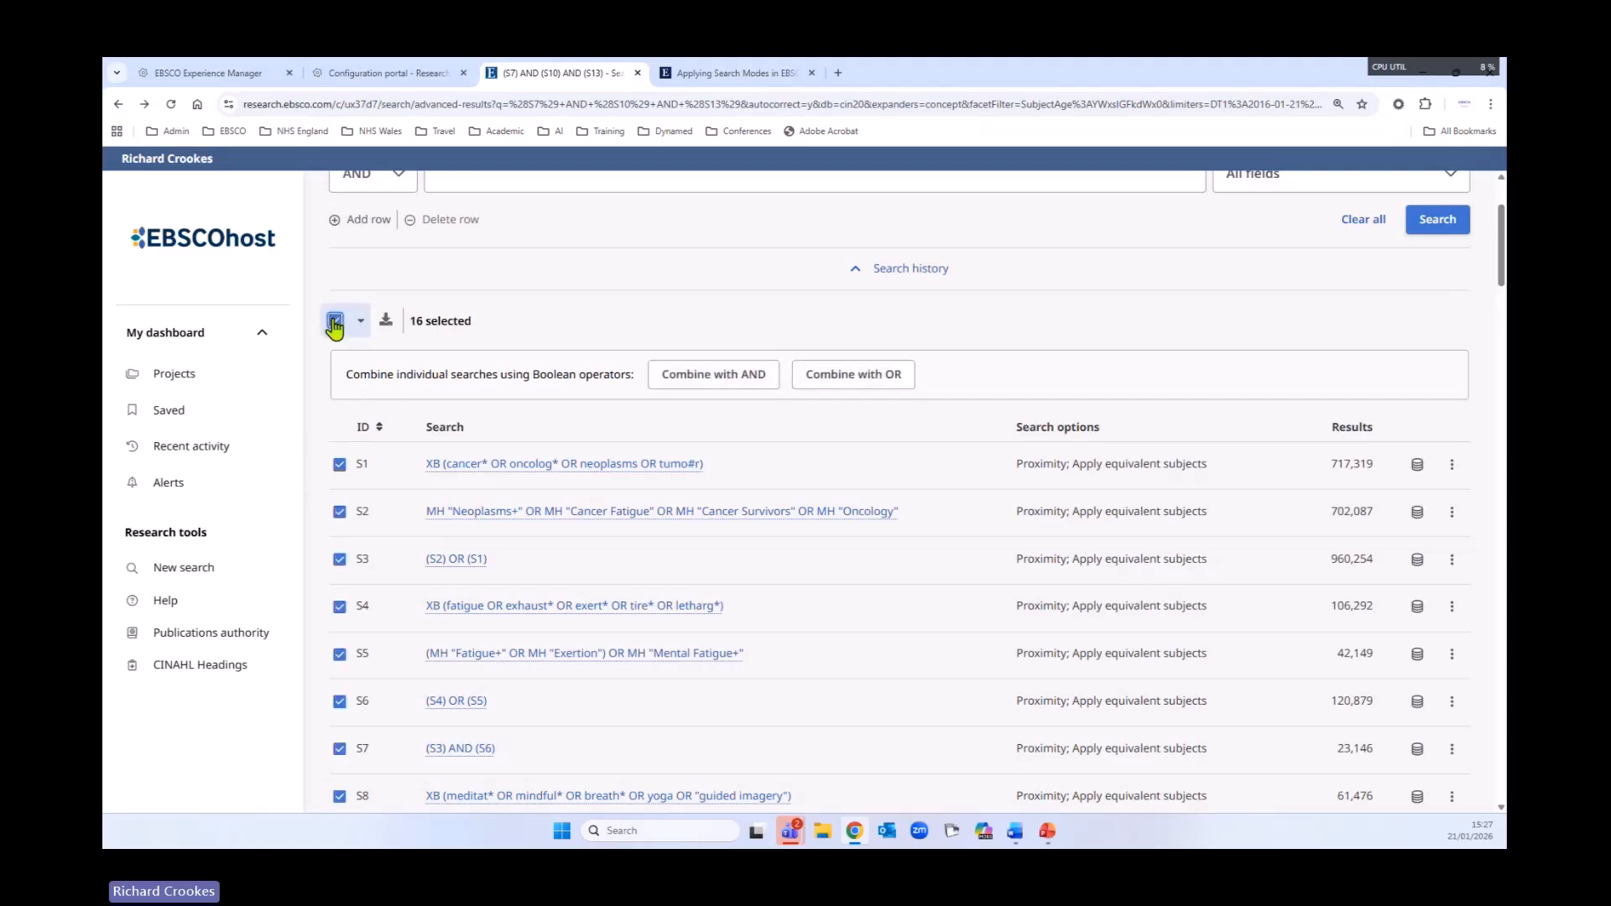
{"action": "left_click", "coordinate": [386, 320]}
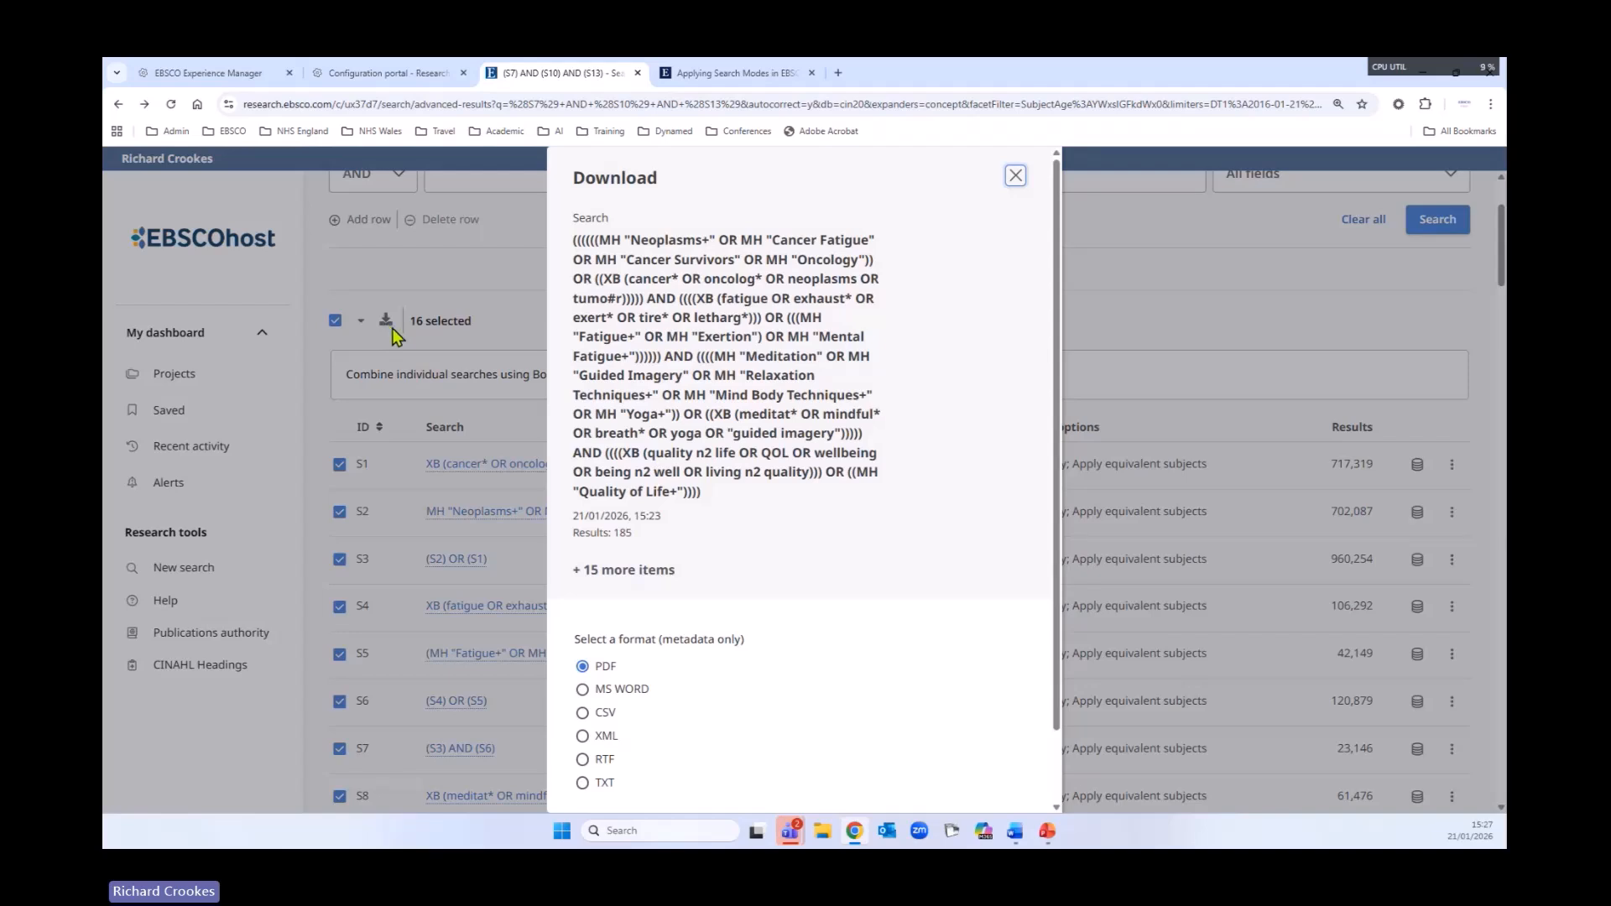
{"action": "scroll", "coordinate": [870, 511], "scroll_direction": "down", "scroll_amount": 1}
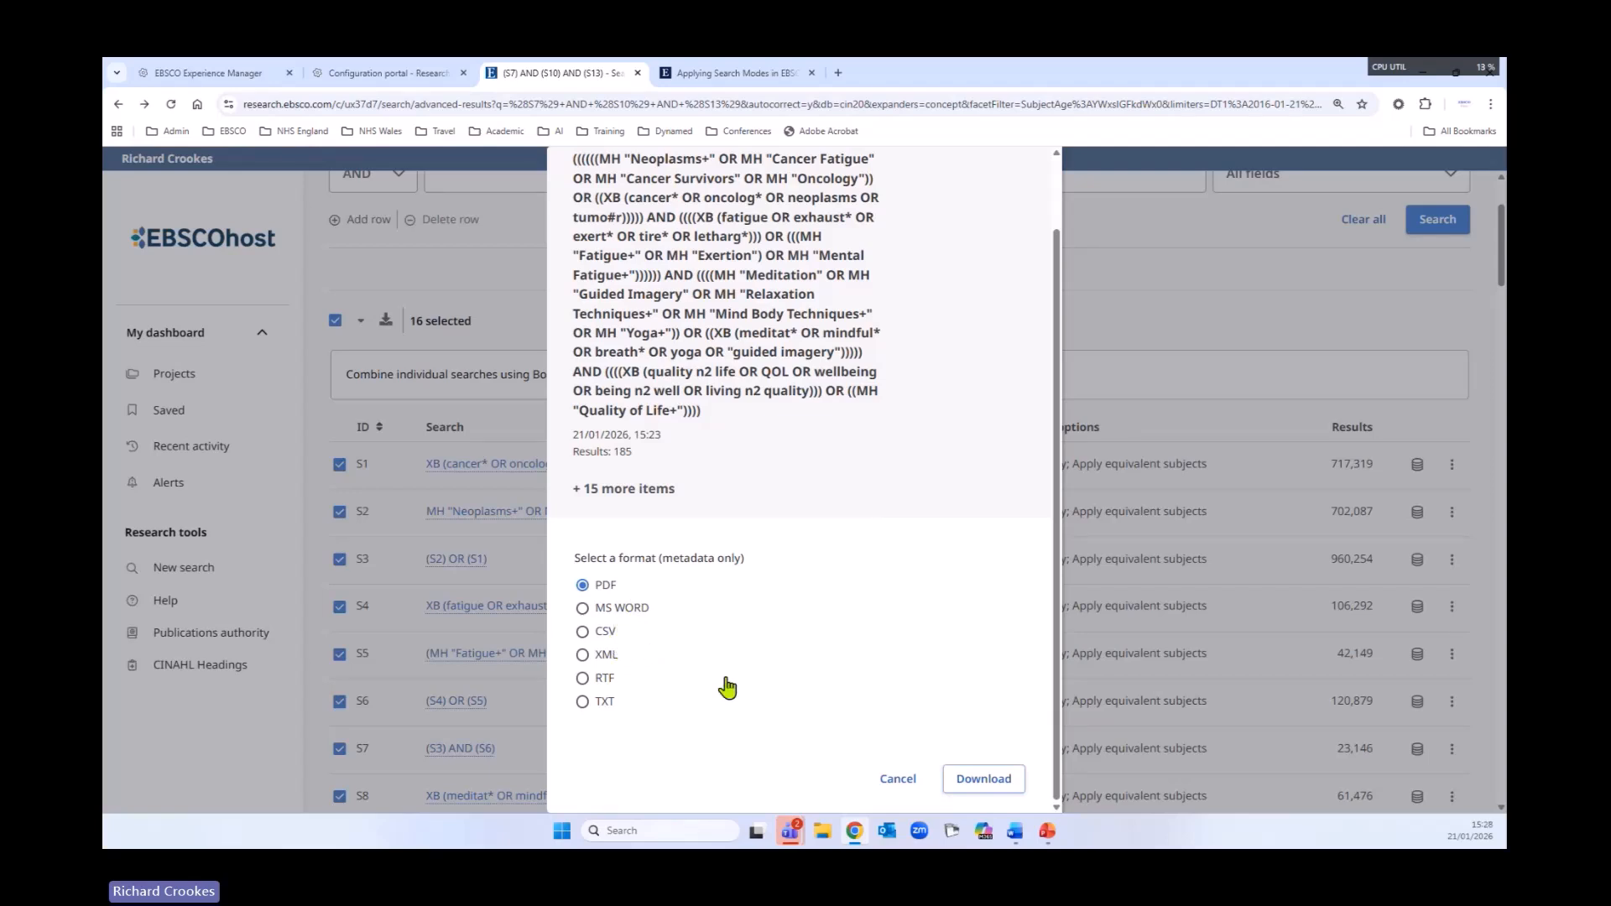
{"action": "left_click", "coordinate": [582, 679]}
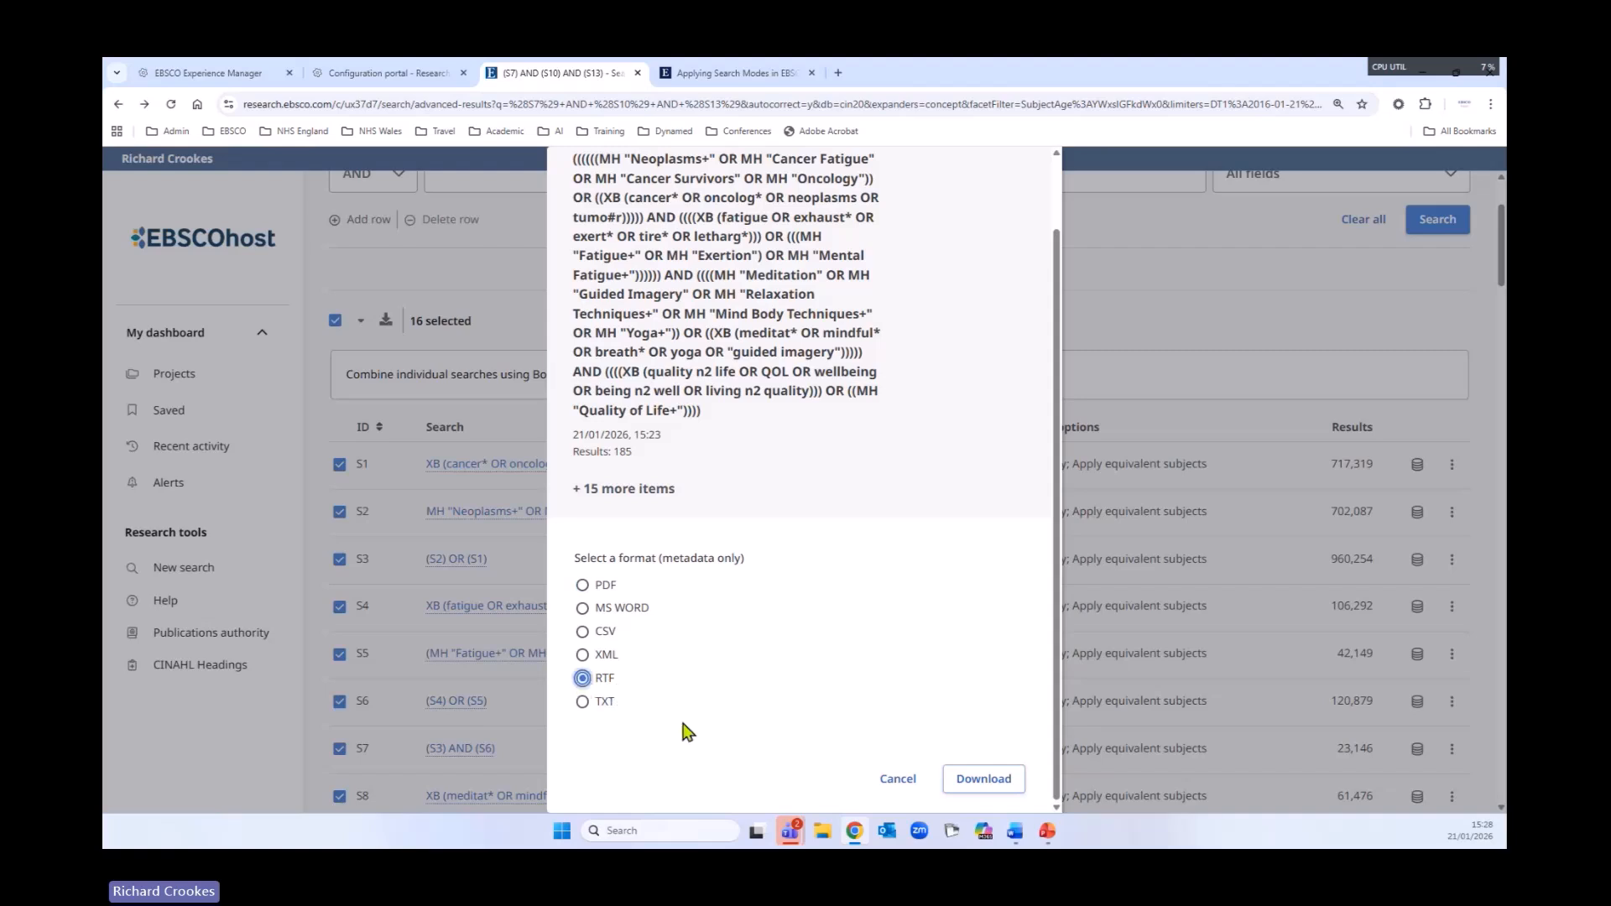
{"action": "left_click", "coordinate": [987, 779]}
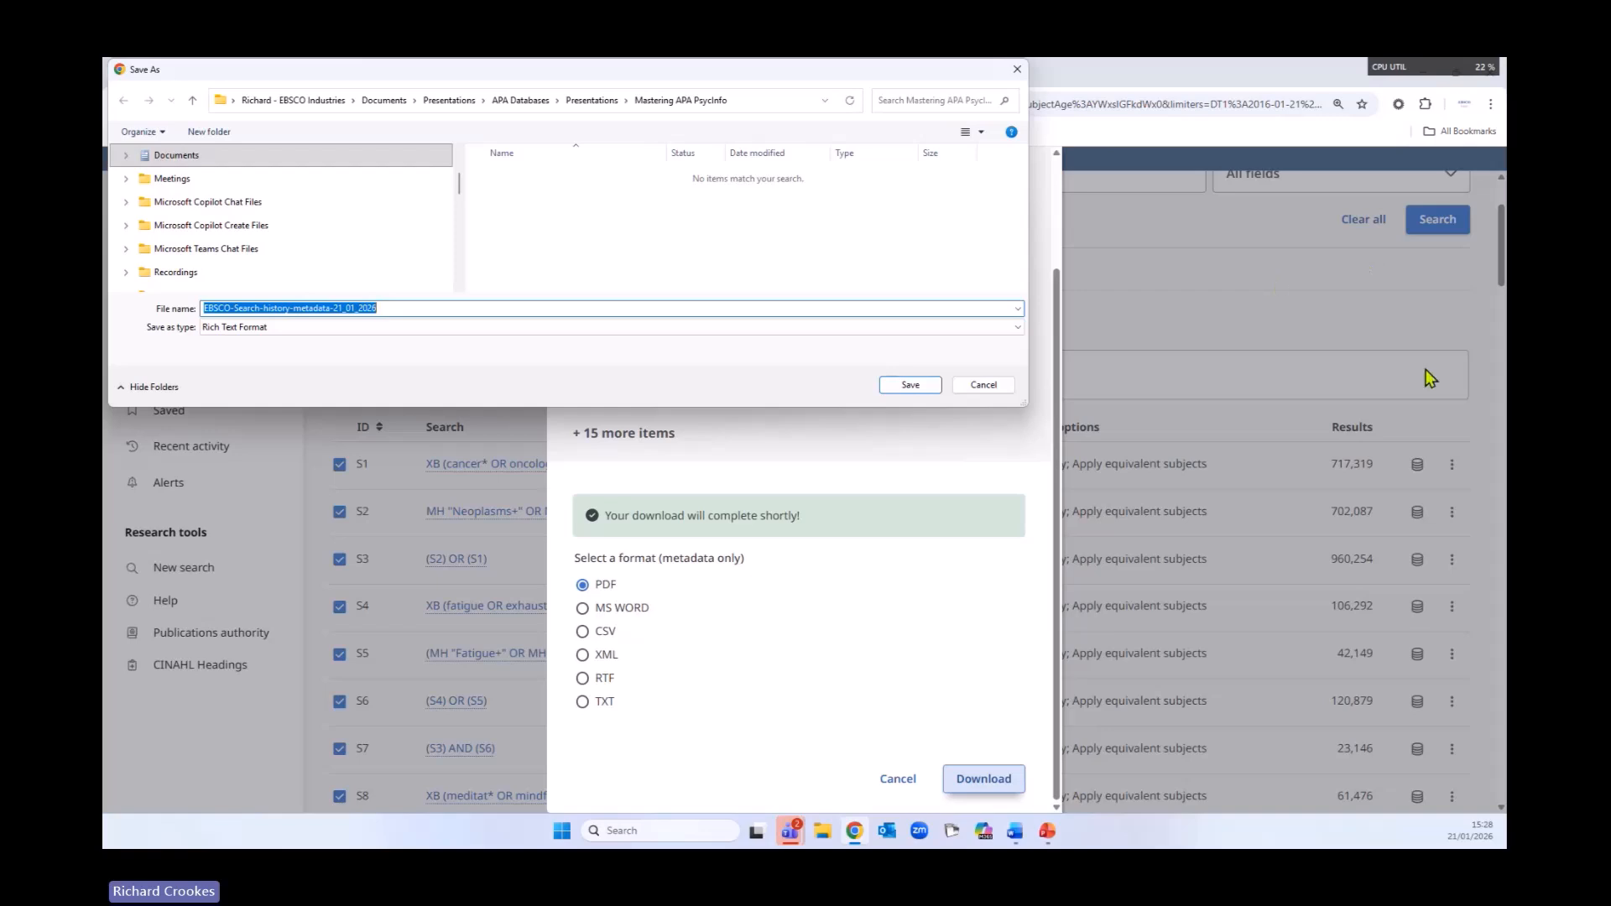
{"action": "left_click", "coordinate": [908, 389]}
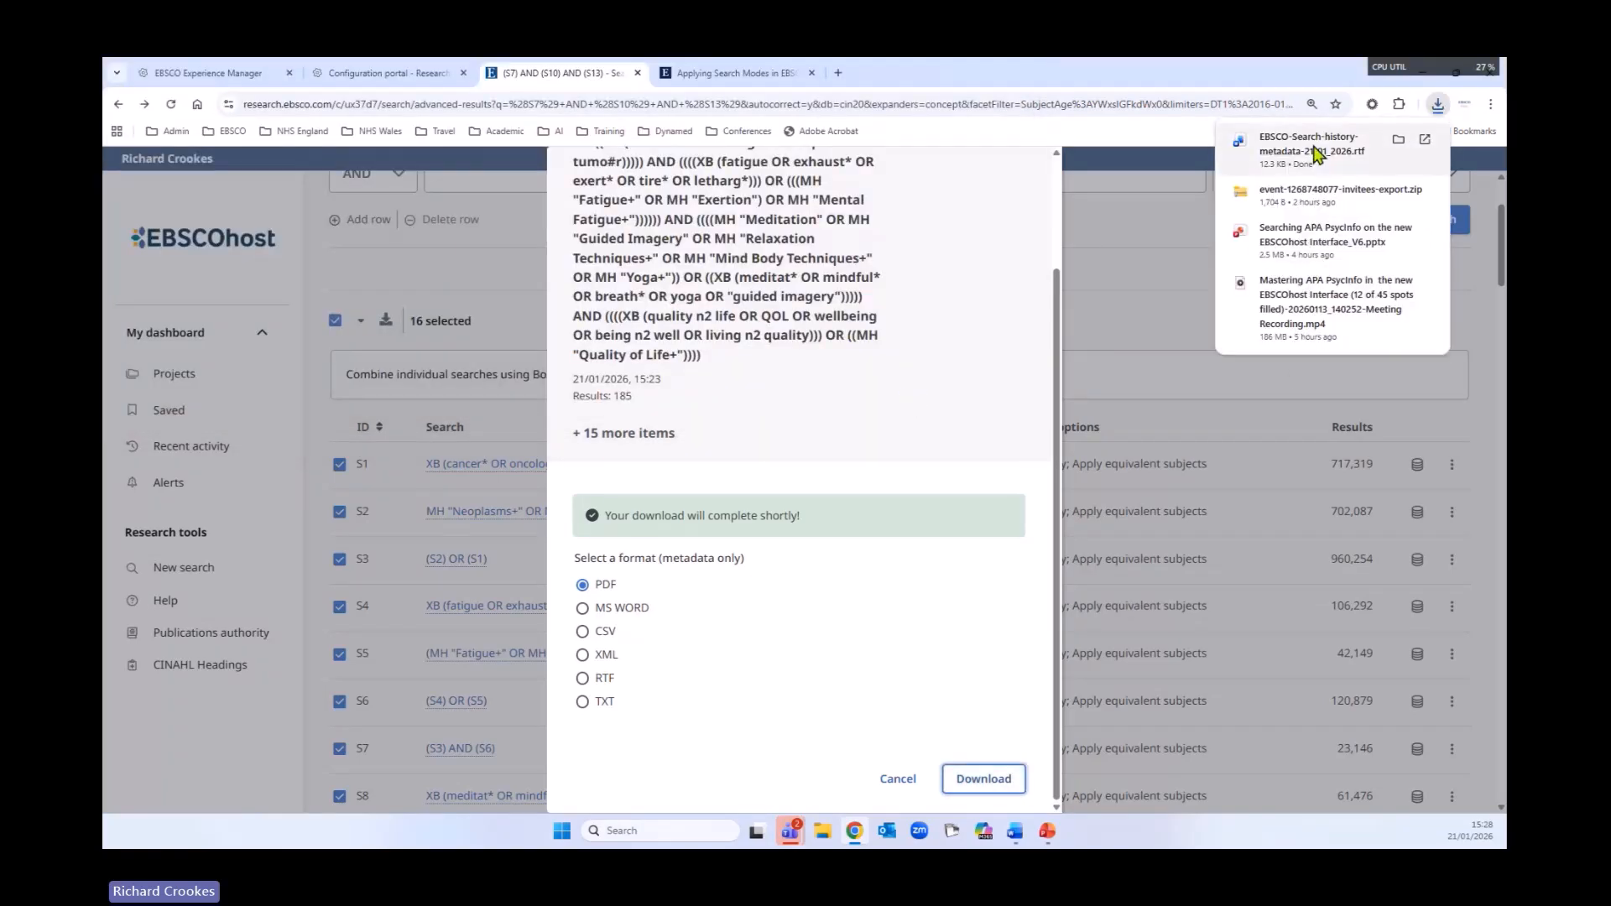
- Open the downloaded search history in Word, maximize it and read the user-entered and expanded queries from S1 to S9
{"action": "left_click", "coordinate": [1313, 167]}
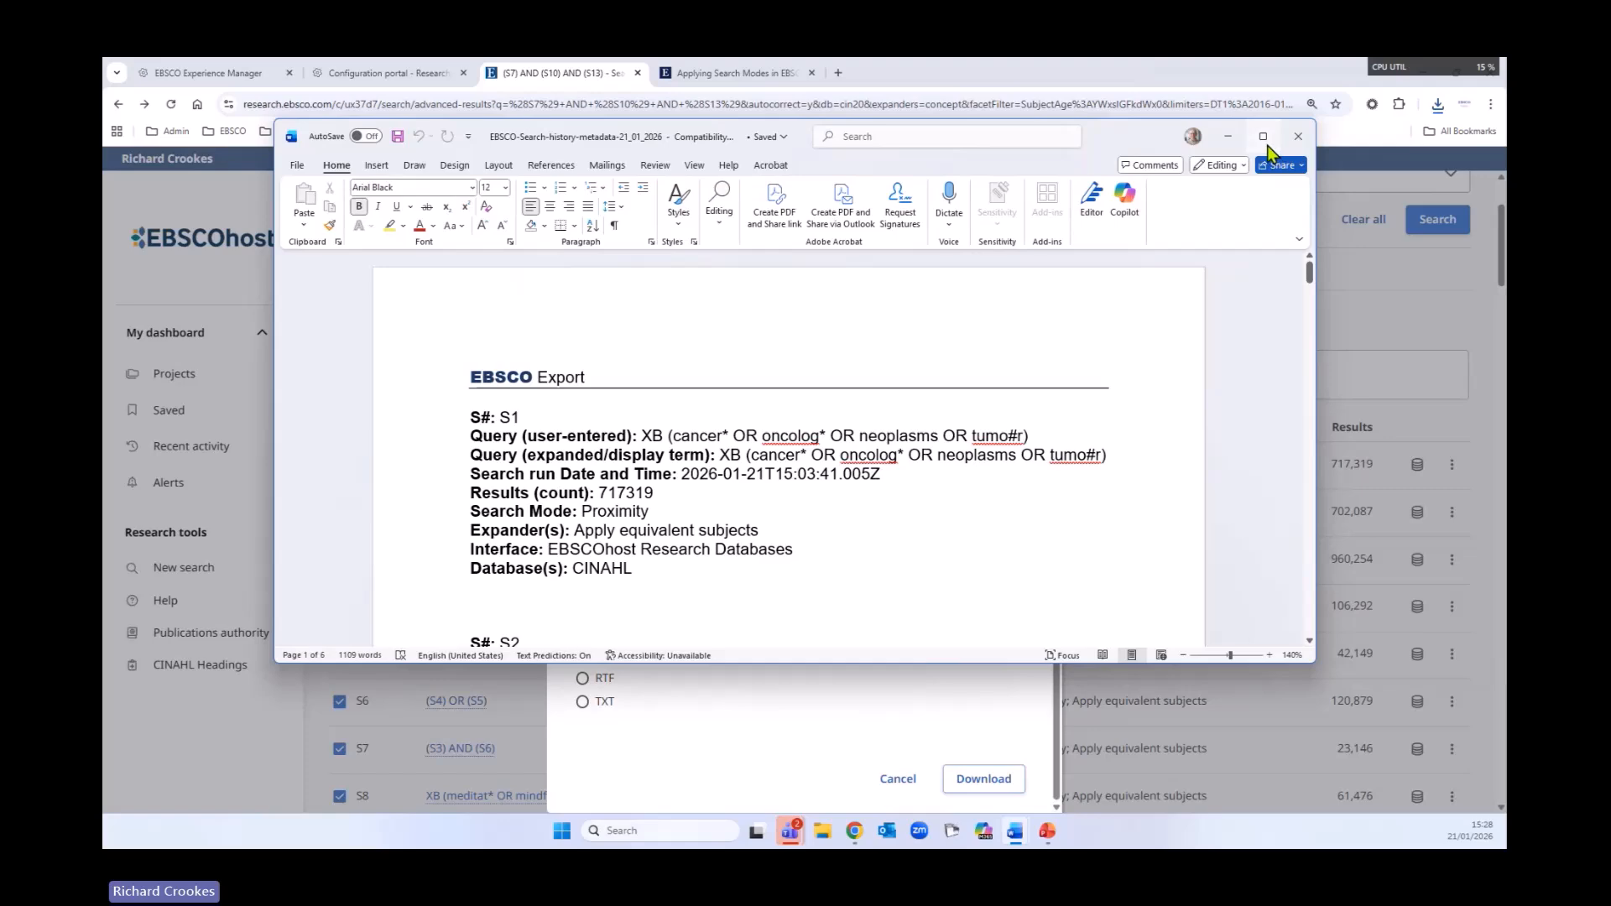
{"action": "left_click", "coordinate": [1263, 136]}
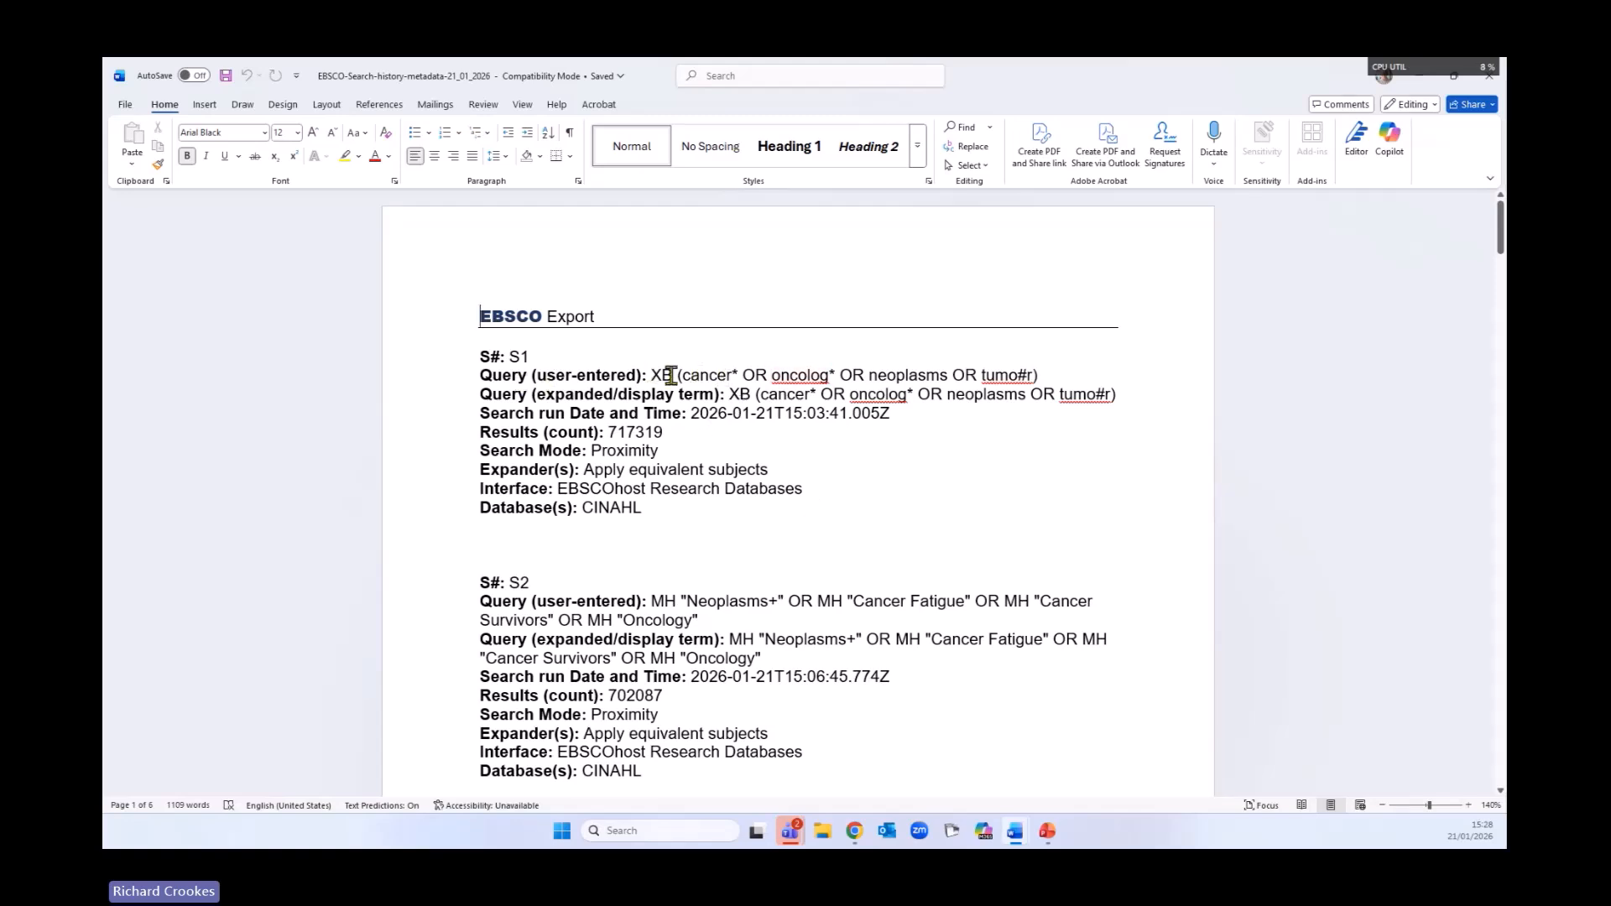
{"action": "left_click_drag", "start_coordinate": [671, 375], "coordinate": [828, 377]}
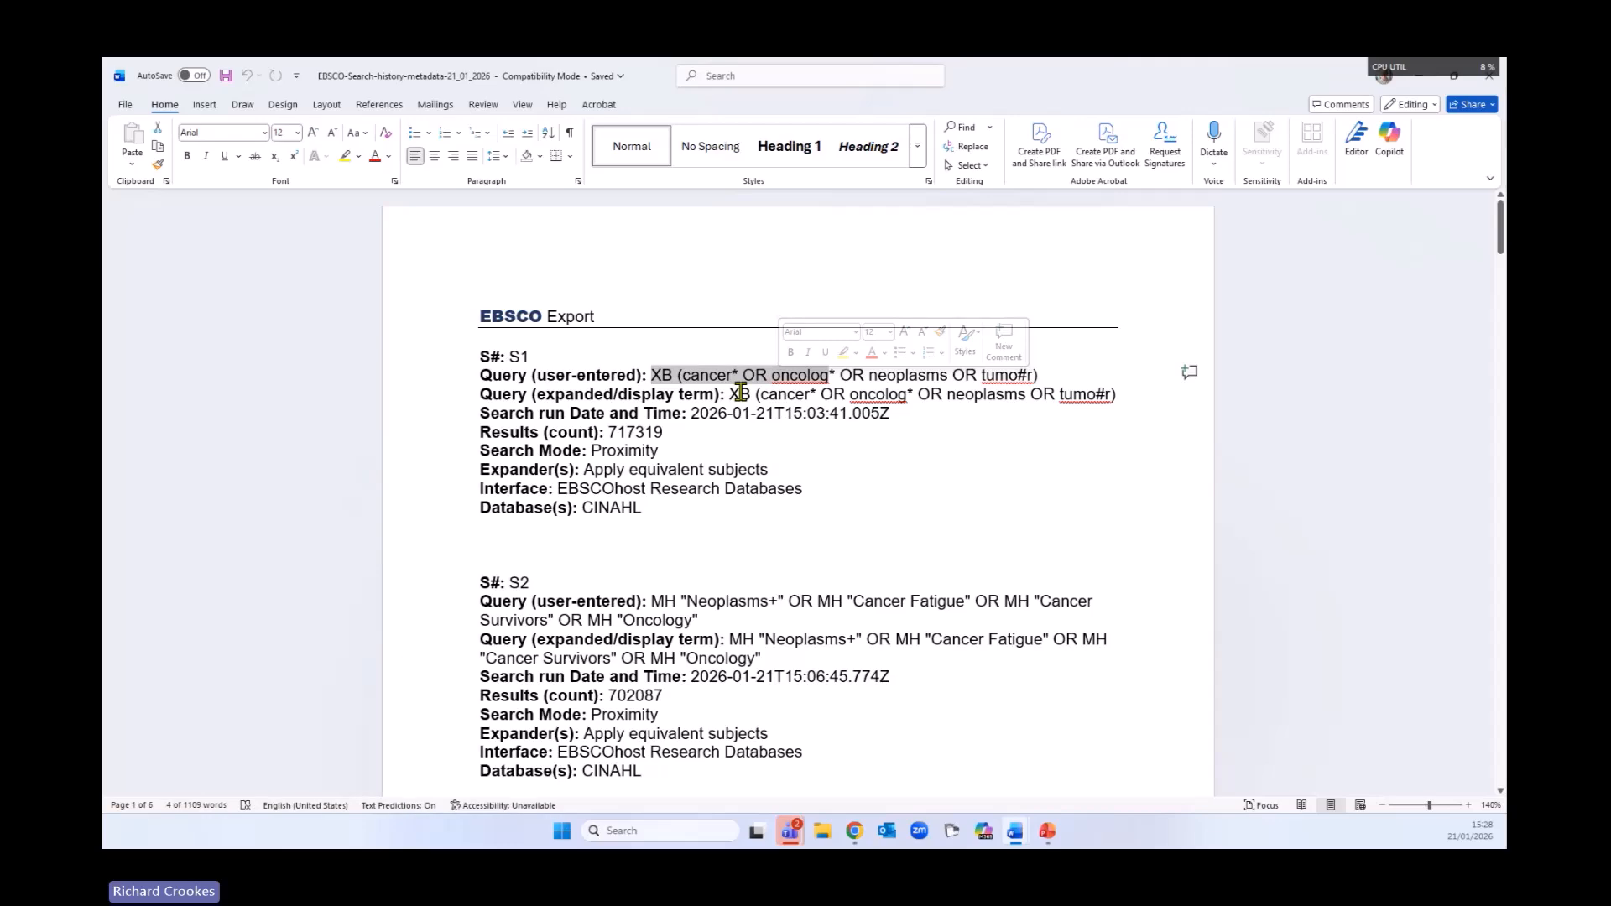
{"action": "scroll", "coordinate": [889, 479], "scroll_direction": "down", "scroll_amount": 4}
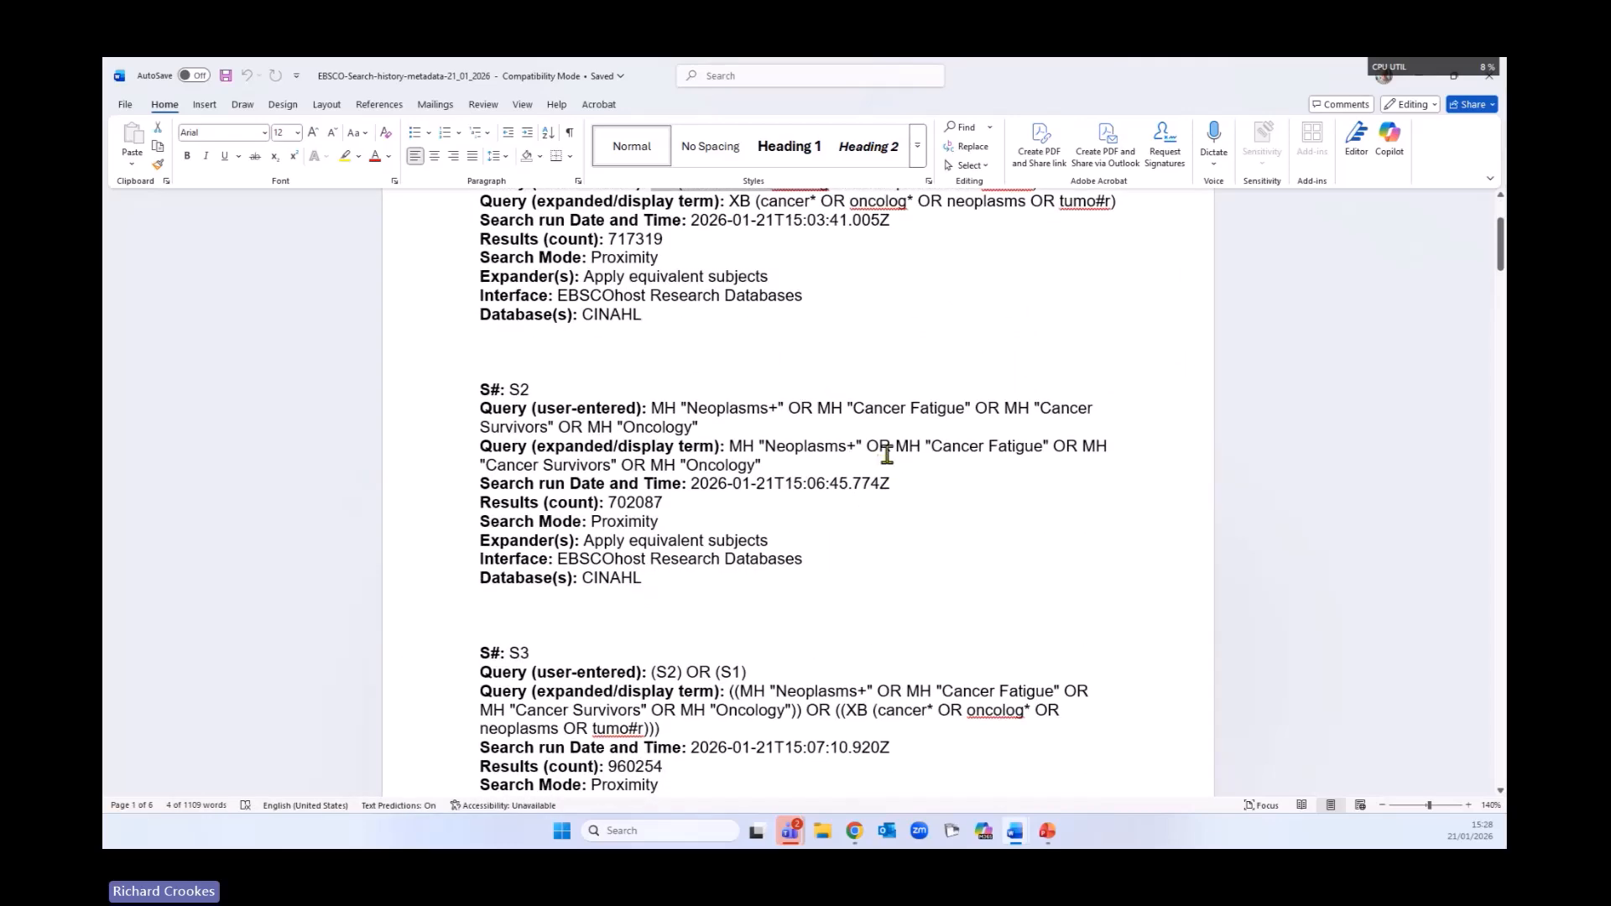
{"action": "scroll", "coordinate": [887, 447], "scroll_direction": "down", "scroll_amount": 5}
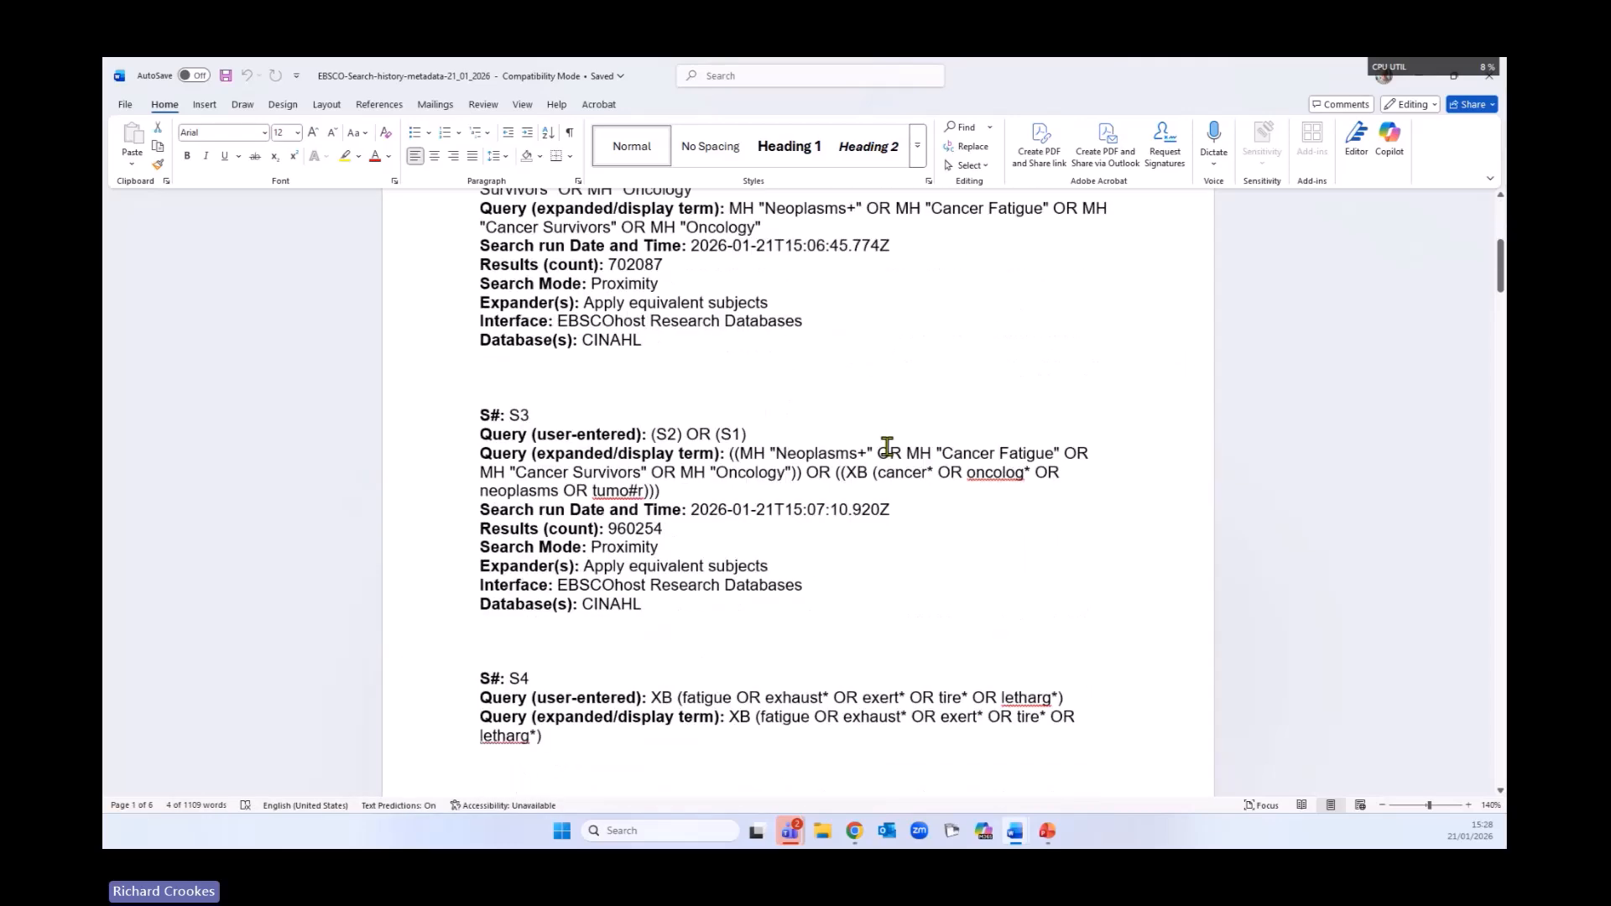
{"action": "left_click_drag", "start_coordinate": [729, 447], "coordinate": [1083, 487]}
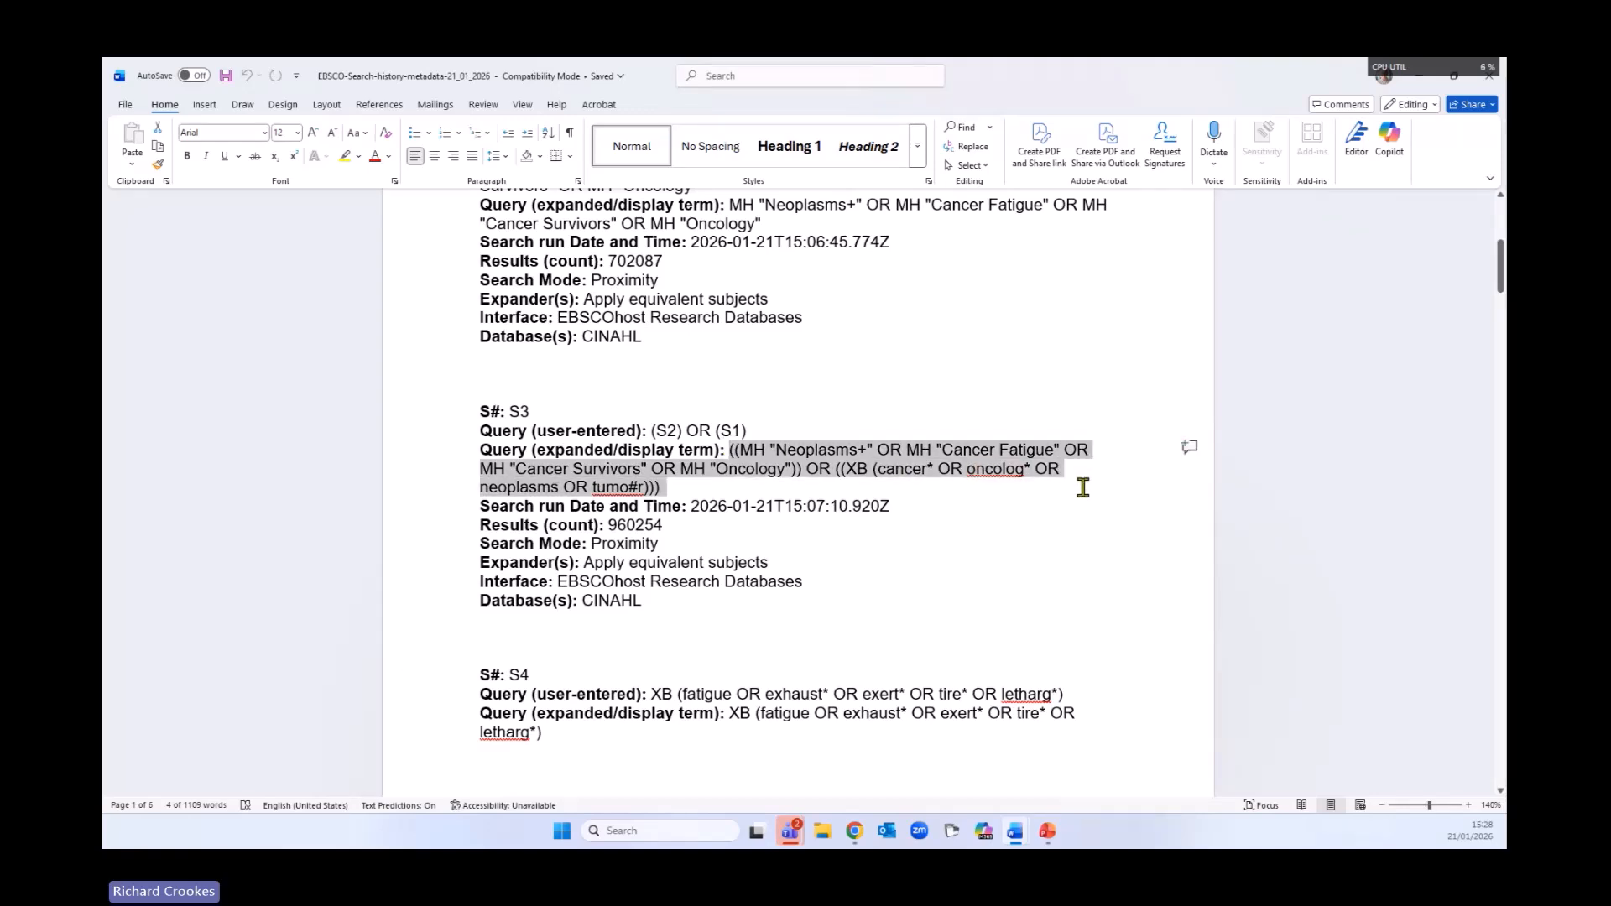
{"action": "scroll", "coordinate": [1037, 466], "scroll_direction": "down", "scroll_amount": 12}
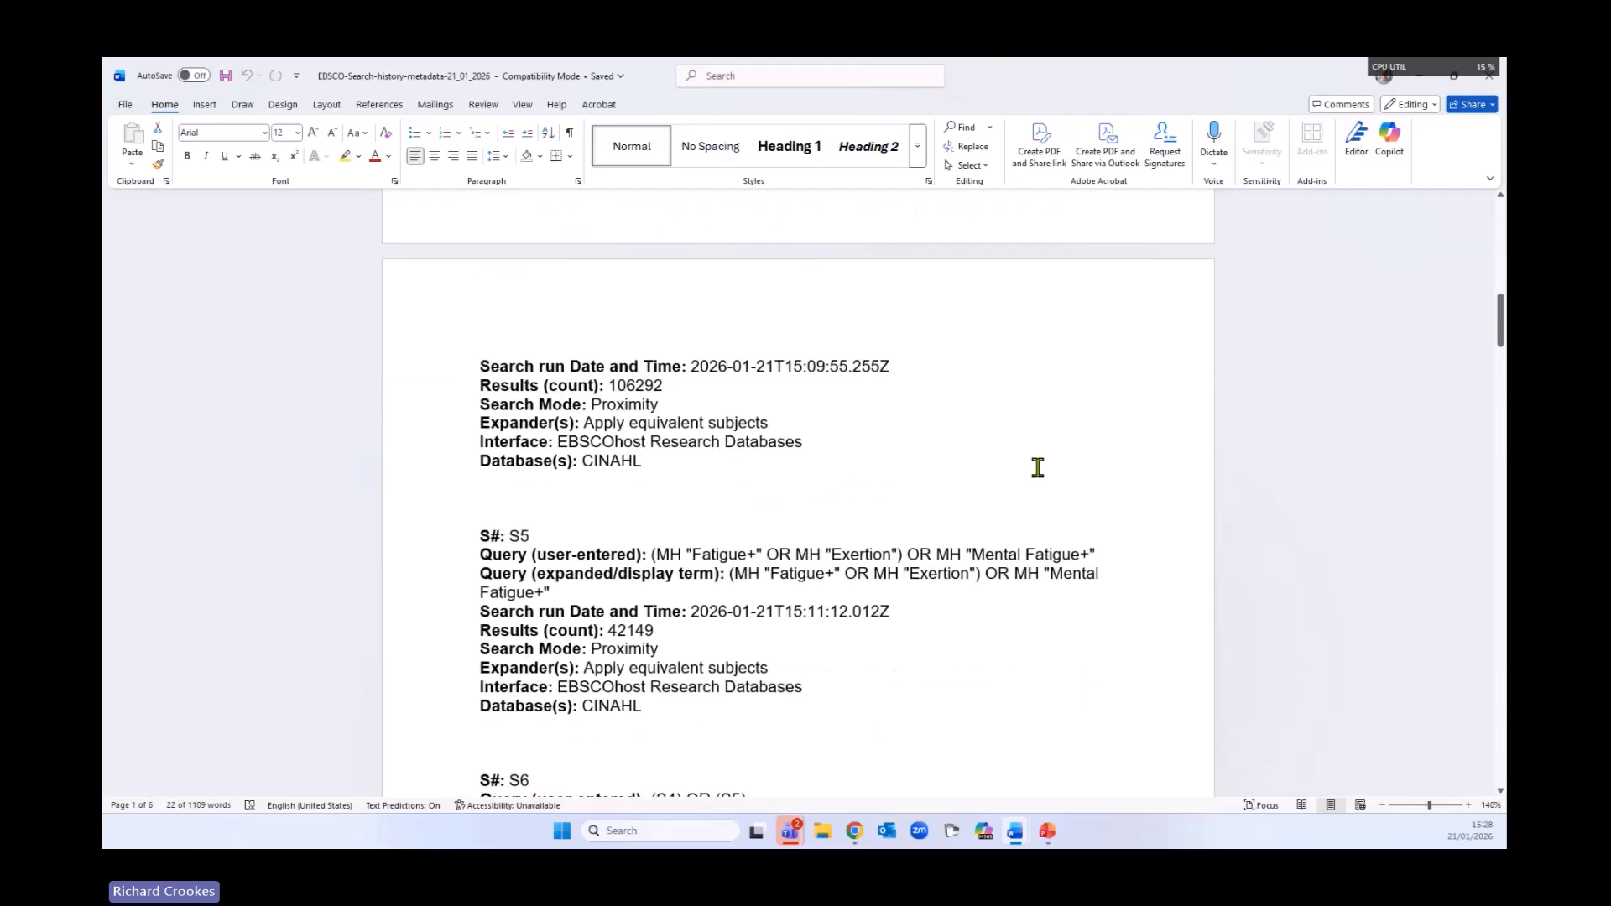
{"action": "scroll", "coordinate": [1041, 476], "scroll_direction": "down", "scroll_amount": 10}
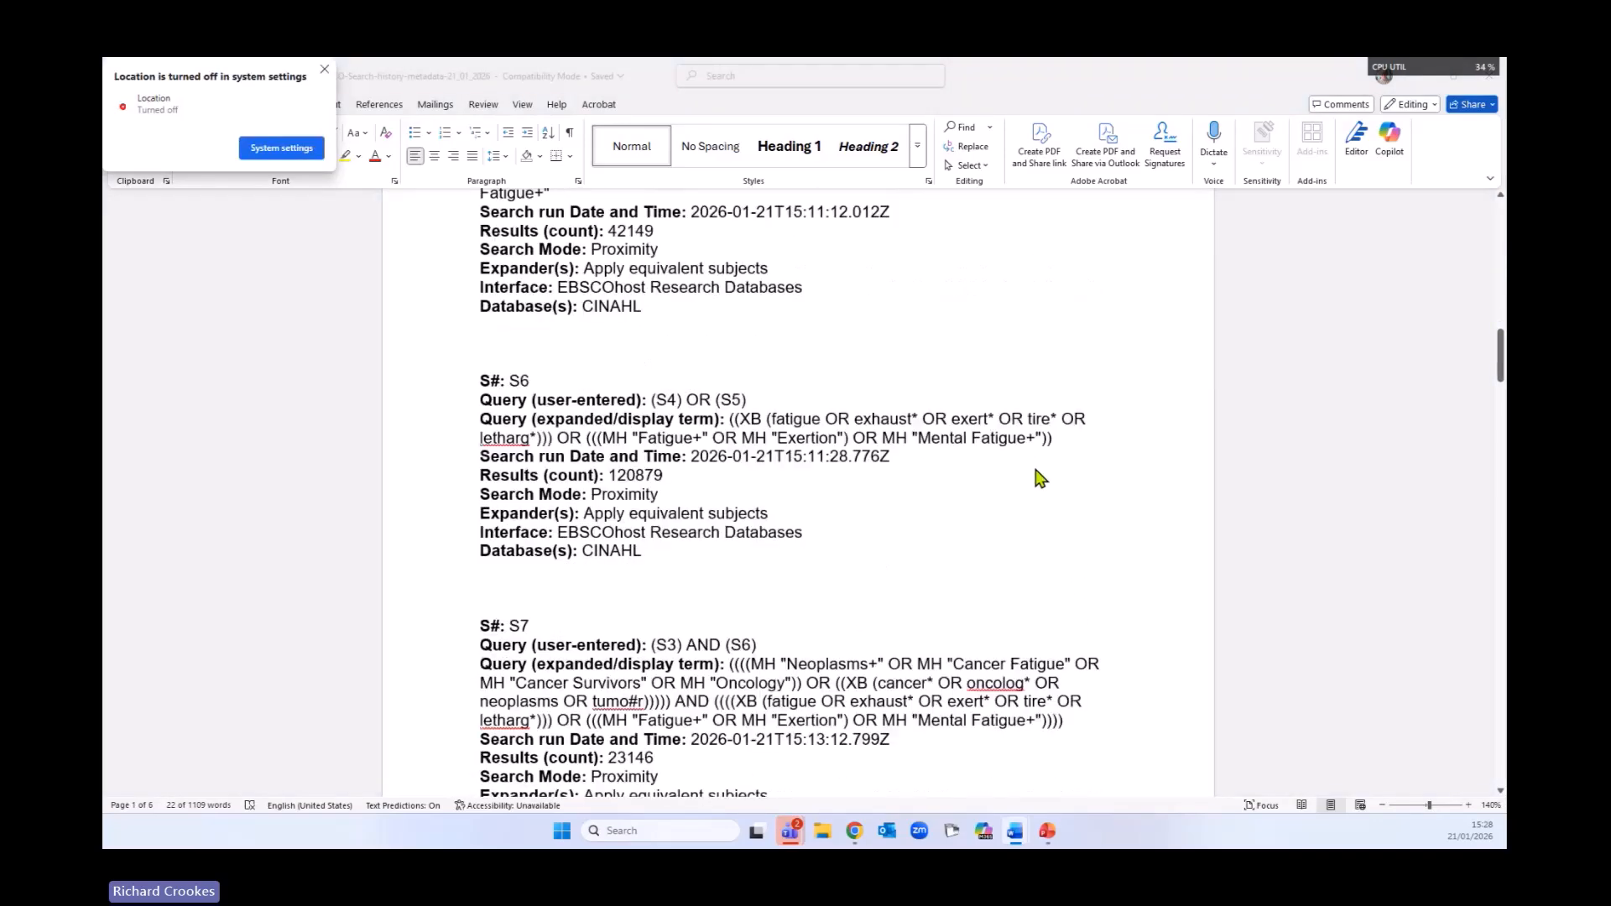
{"action": "scroll", "coordinate": [1032, 479], "scroll_direction": "down", "scroll_amount": 2}
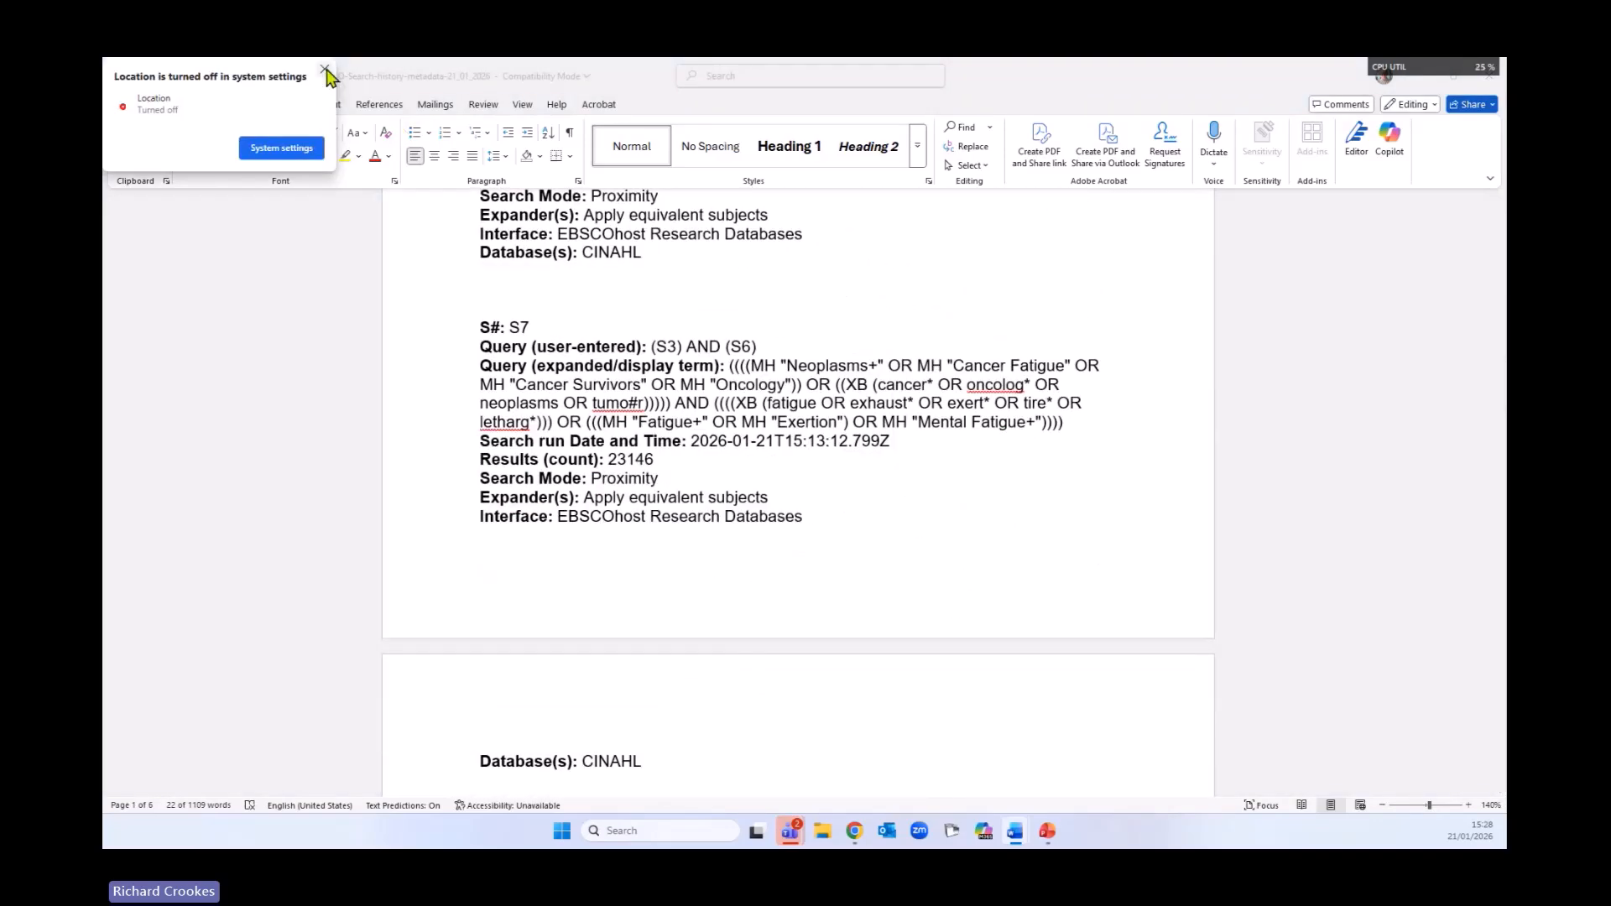
{"action": "scroll", "coordinate": [1053, 503], "scroll_direction": "down", "scroll_amount": 4}
{"action": "scroll", "coordinate": [1048, 545], "scroll_direction": "down", "scroll_amount": 6}
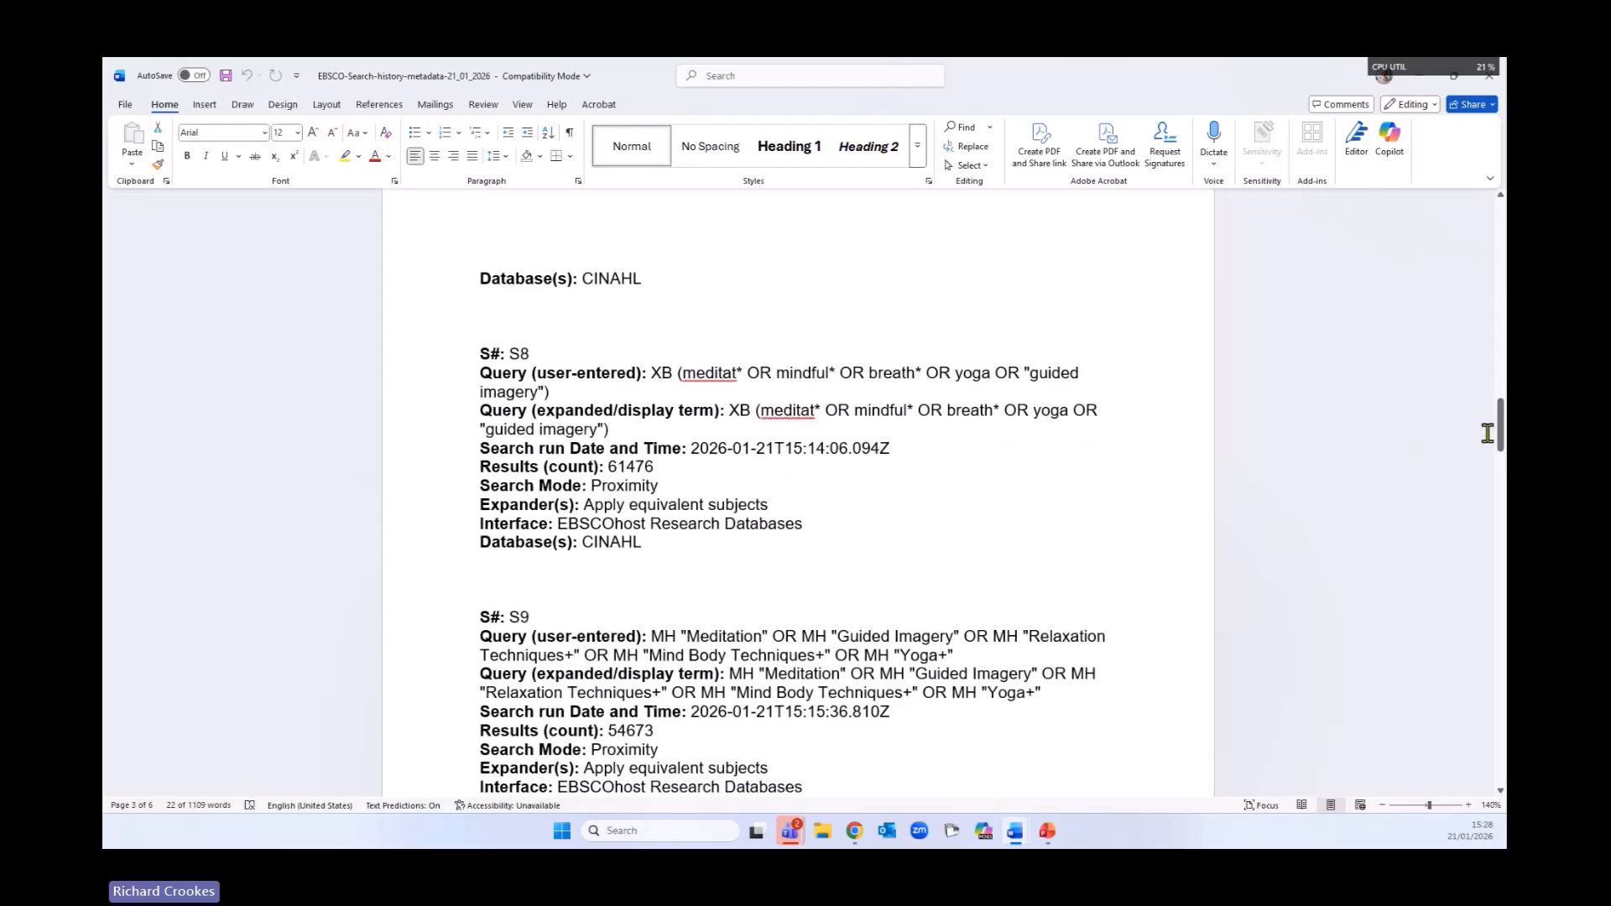
- Examine the S16 entry near the document's end, including its full expanded query and publication date filters
{"action": "left_click_drag", "start_coordinate": [1494, 428], "coordinate": [1501, 610]}
{"action": "scroll", "coordinate": [913, 467], "scroll_direction": "down", "scroll_amount": 10}
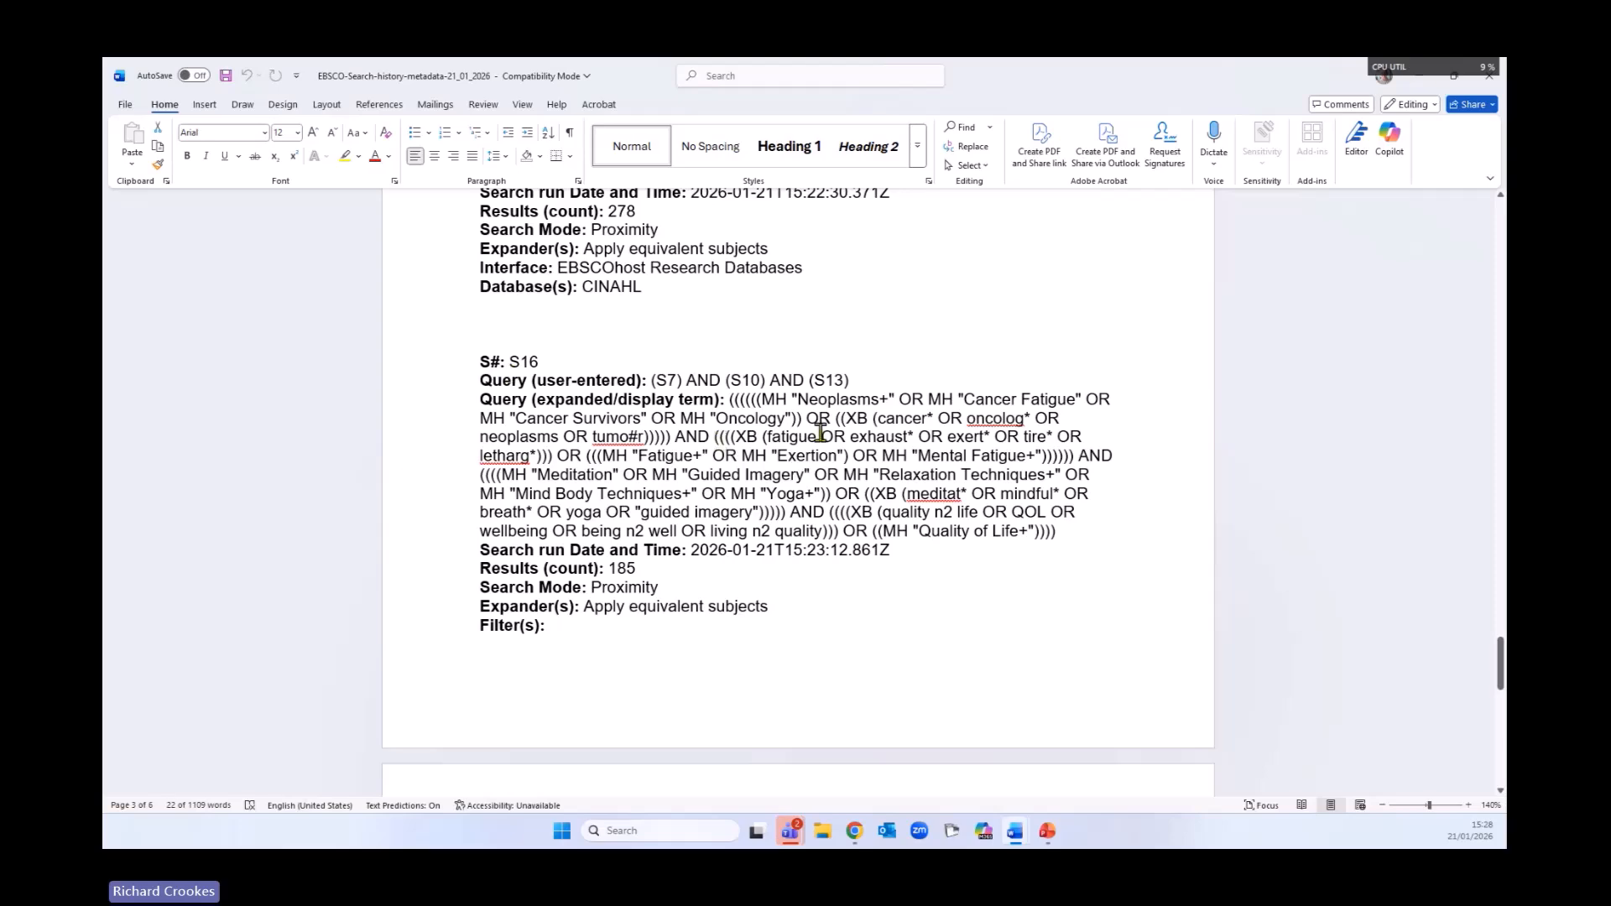
{"action": "left_click_drag", "start_coordinate": [730, 400], "coordinate": [894, 558]}
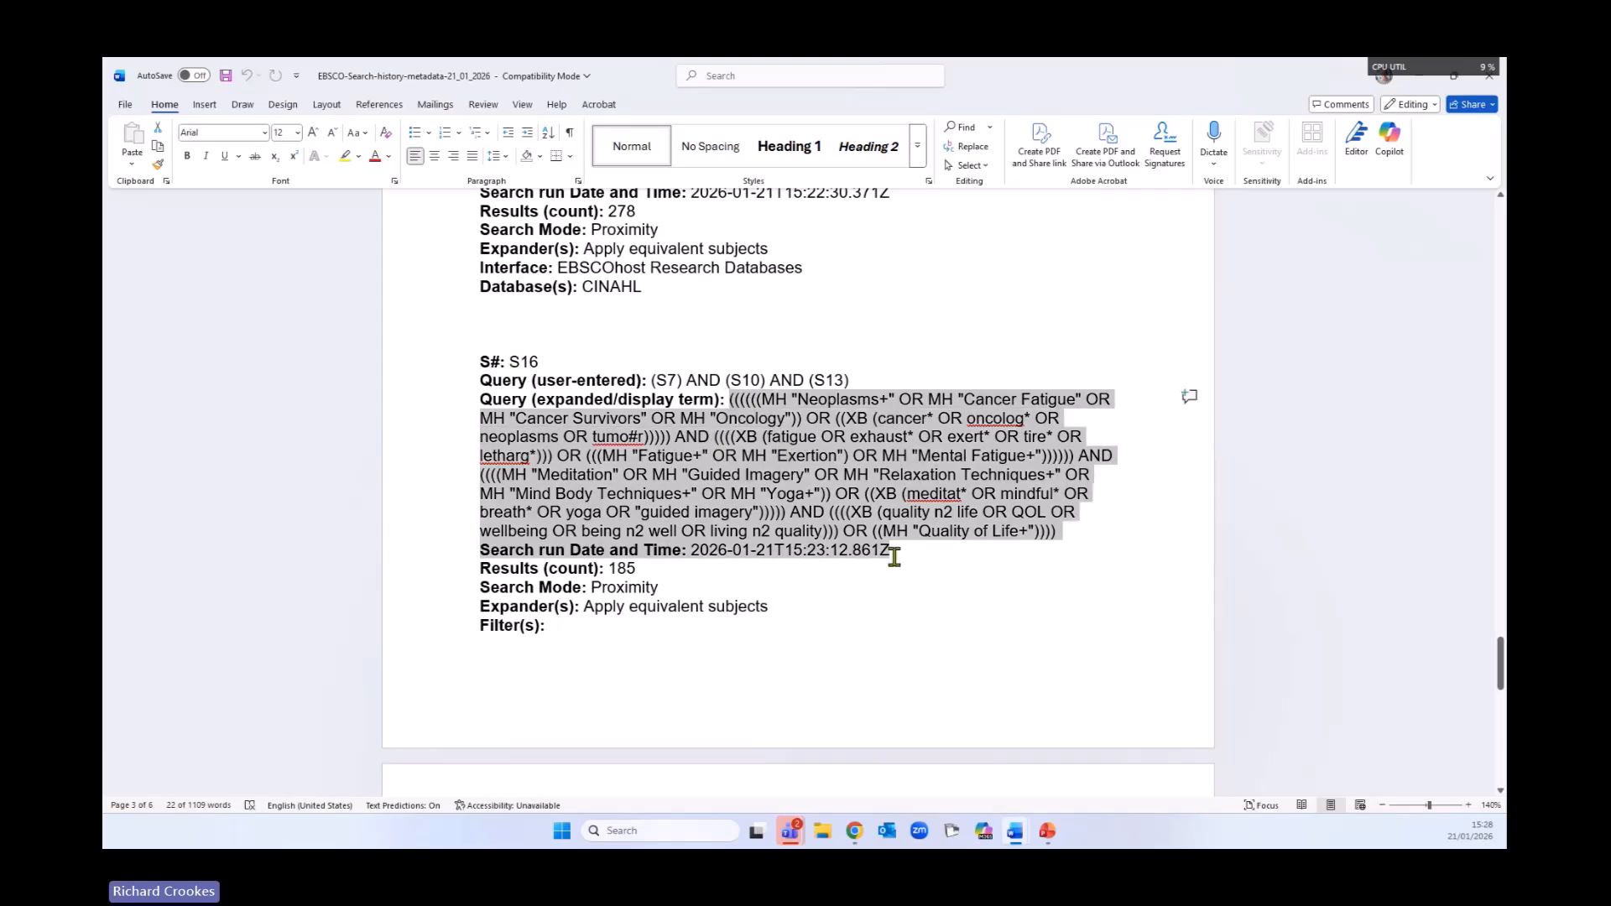
{"action": "scroll", "coordinate": [760, 506], "scroll_direction": "down", "scroll_amount": 3}
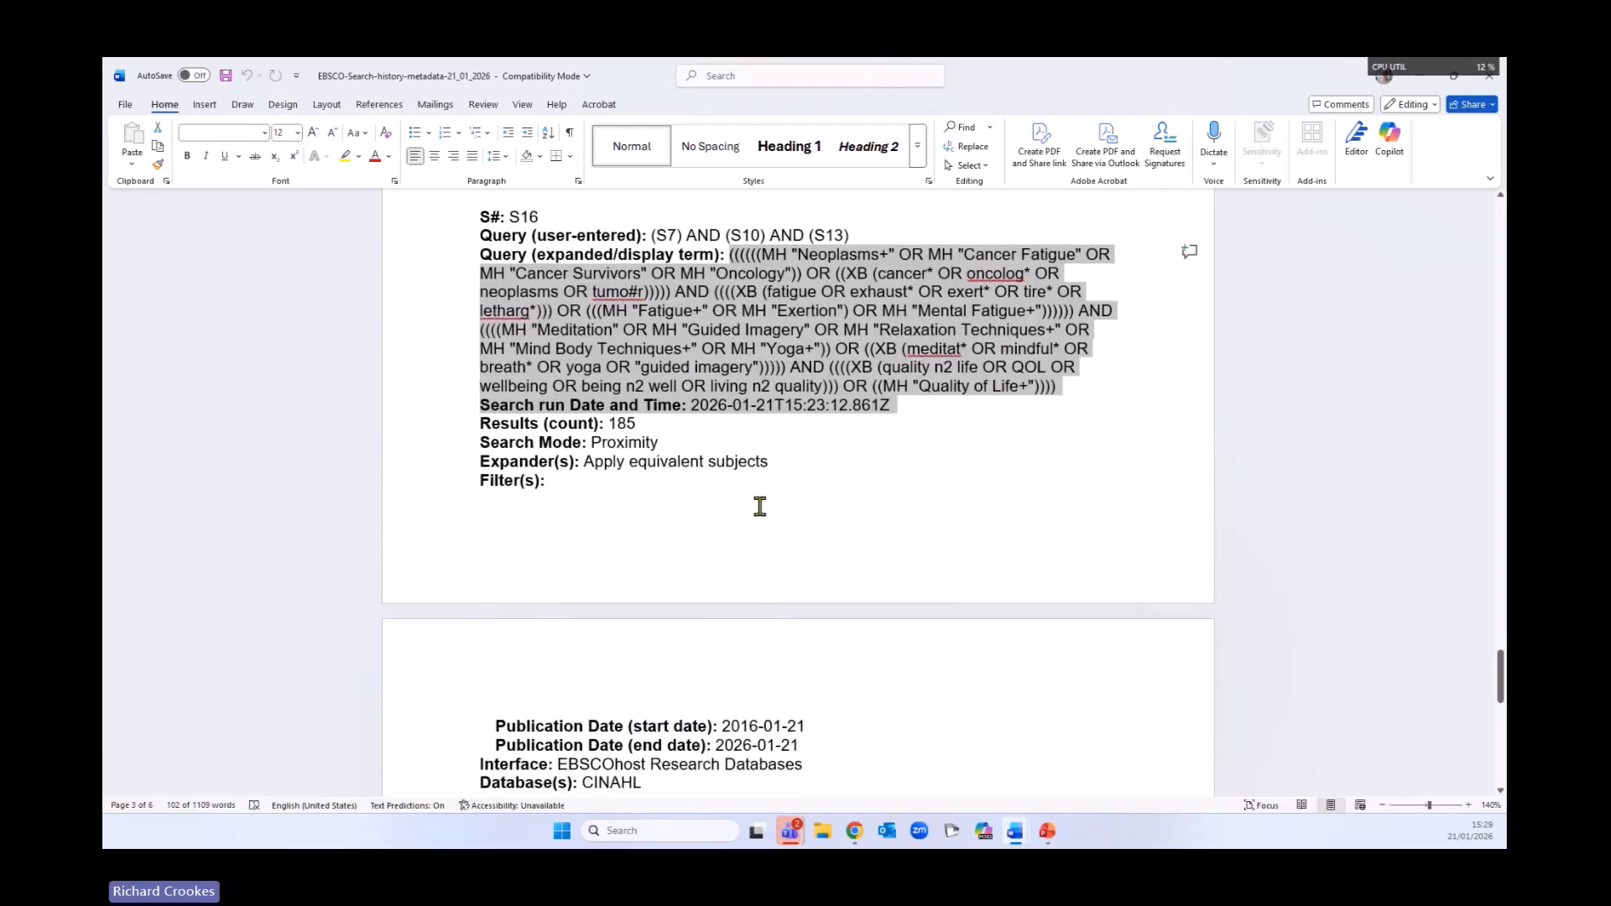
{"action": "scroll", "coordinate": [759, 506], "scroll_direction": "down", "scroll_amount": 2}
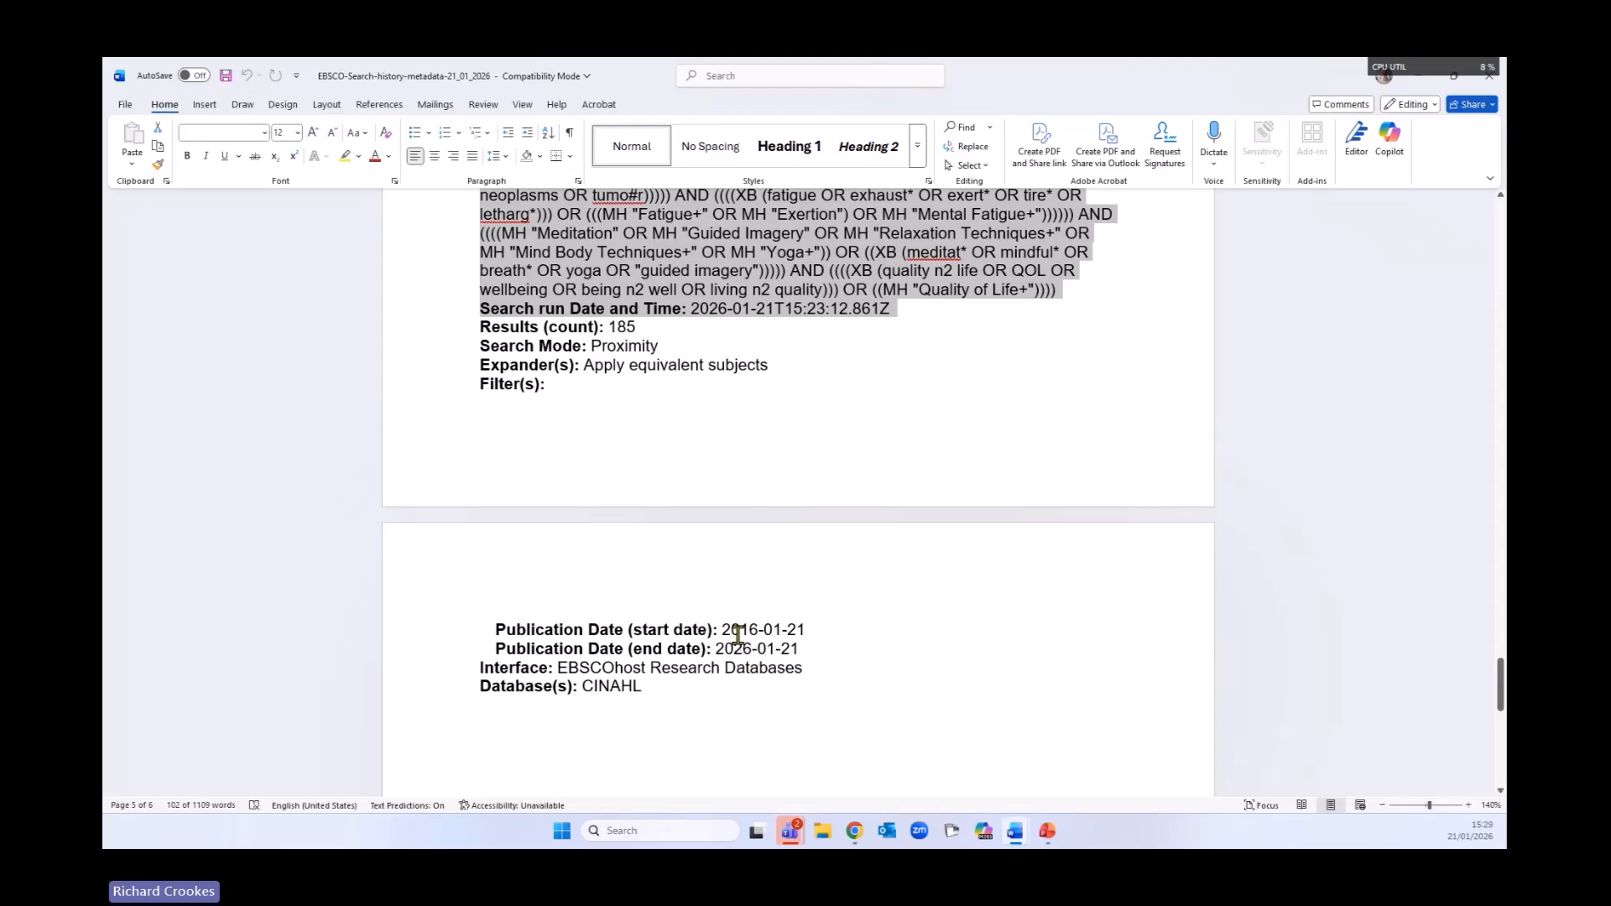
{"action": "scroll", "coordinate": [923, 549], "scroll_direction": "up", "scroll_amount": 8}
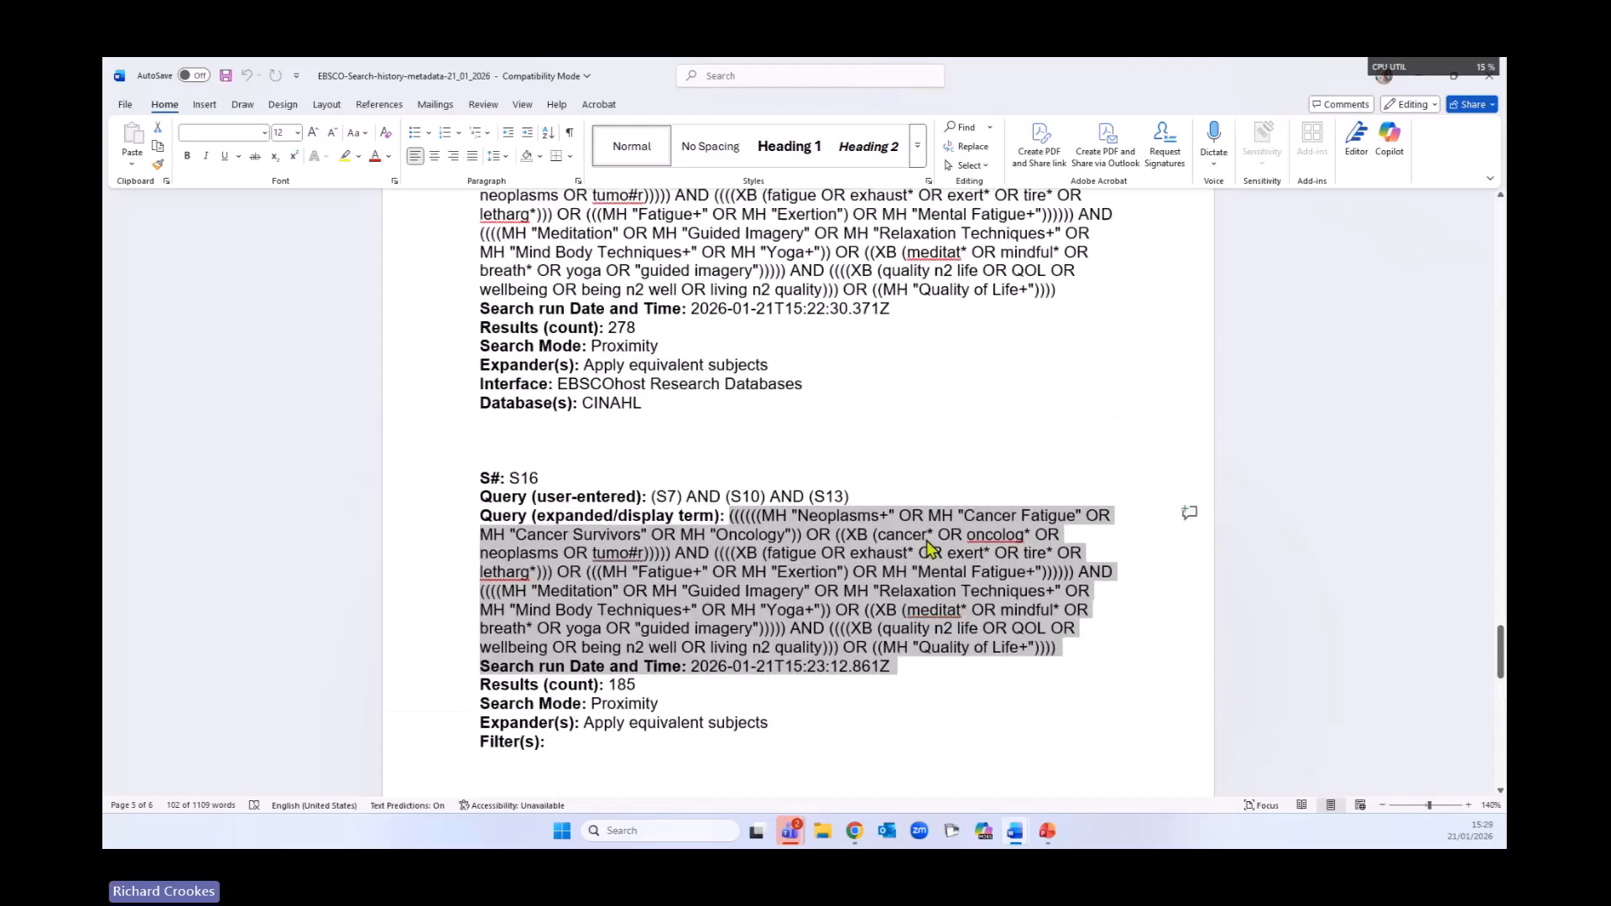
- Return to EBSCOhost in the browser, dismiss the download dialog and deselect all search history lines
{"action": "left_click", "coordinate": [1422, 79]}
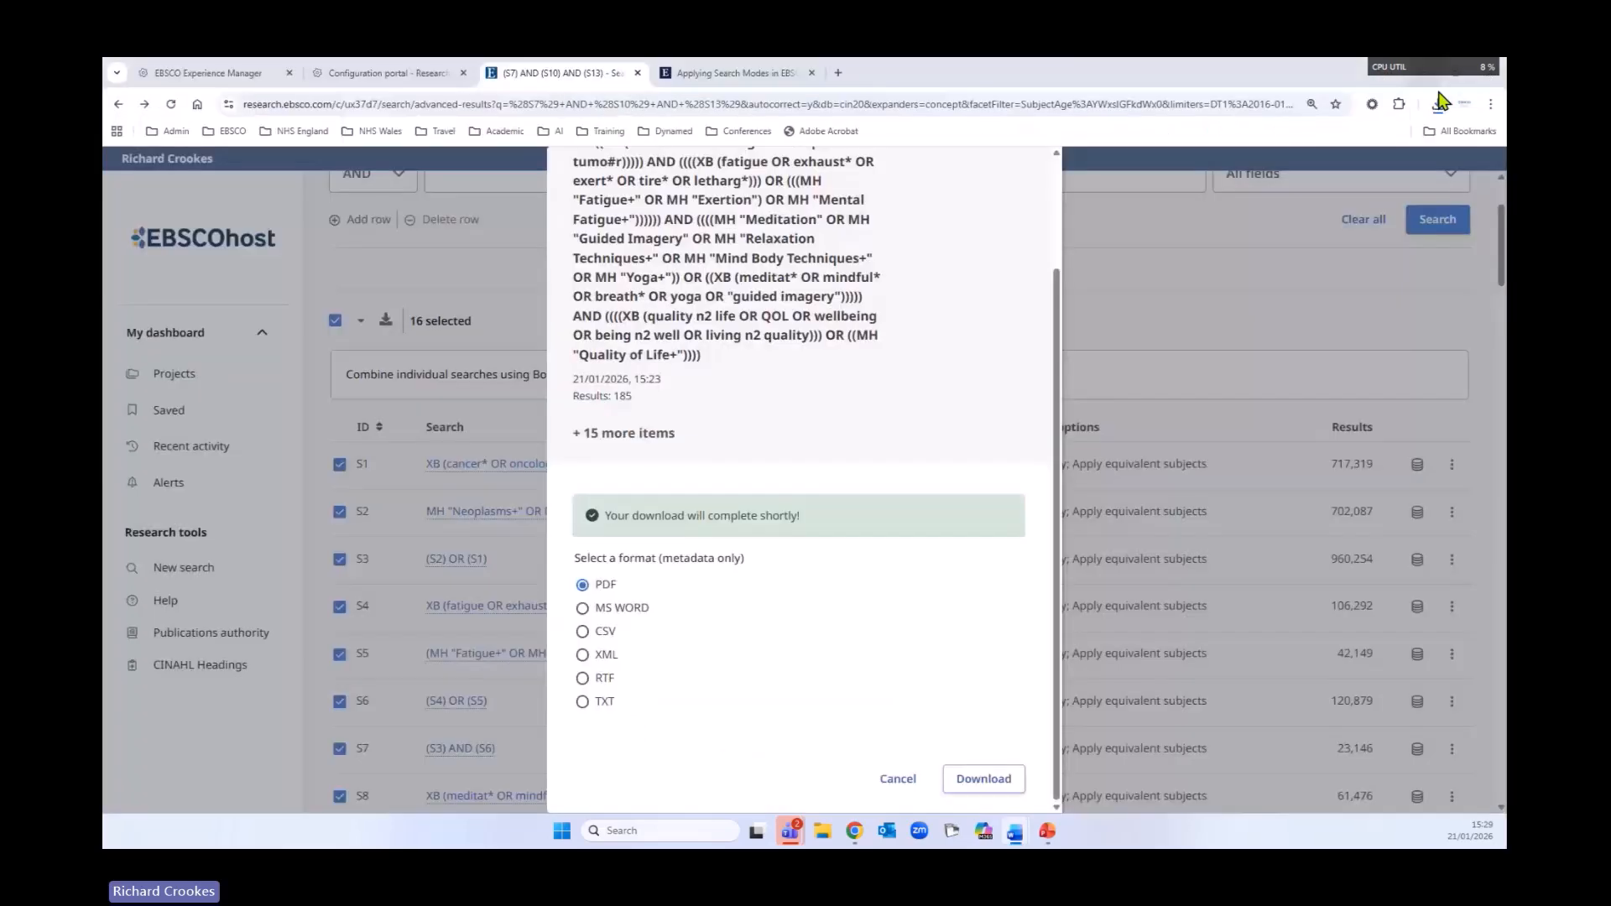
{"action": "left_click", "coordinate": [891, 778]}
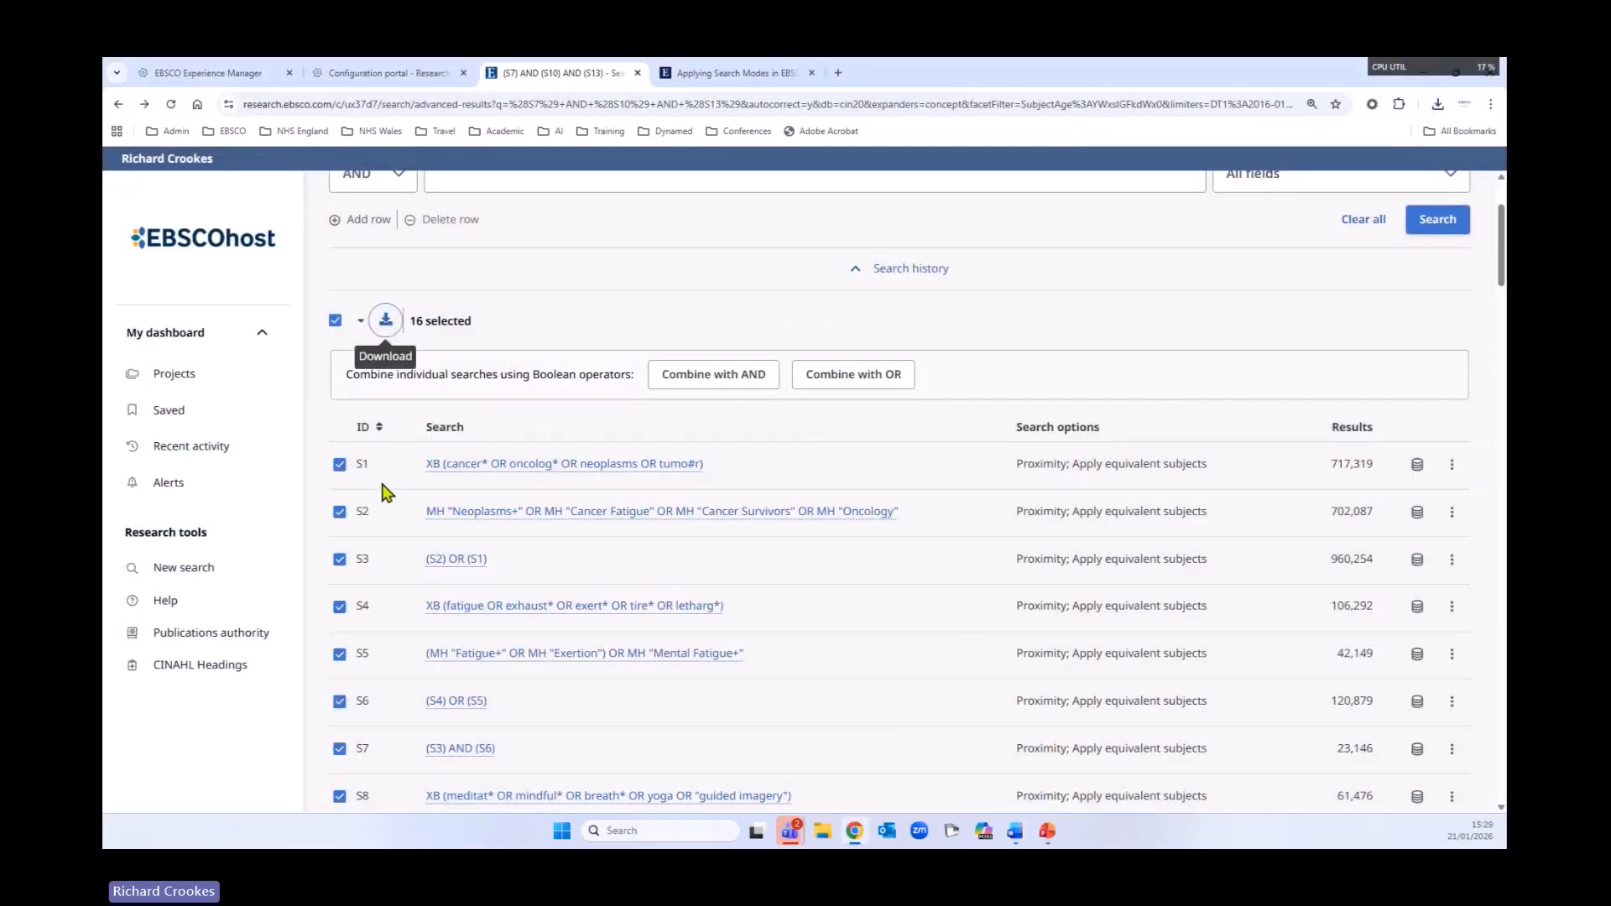
{"action": "left_click", "coordinate": [336, 321]}
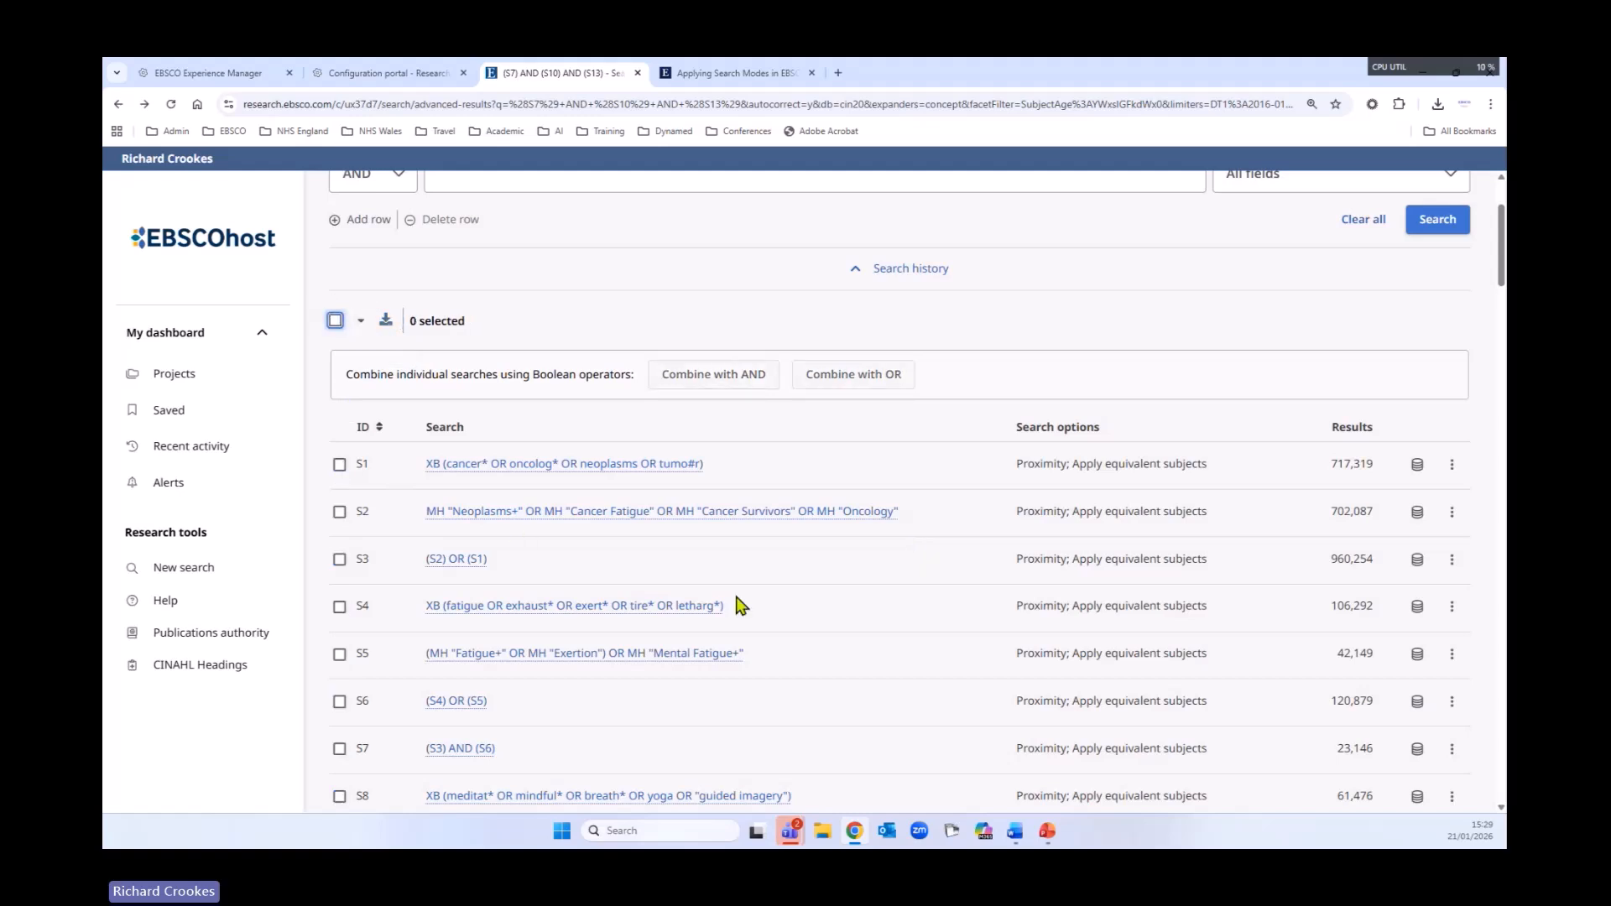
- Open the recent activity search history, sort it by oldest and show 20 searches per page
{"action": "left_click", "coordinate": [204, 455]}
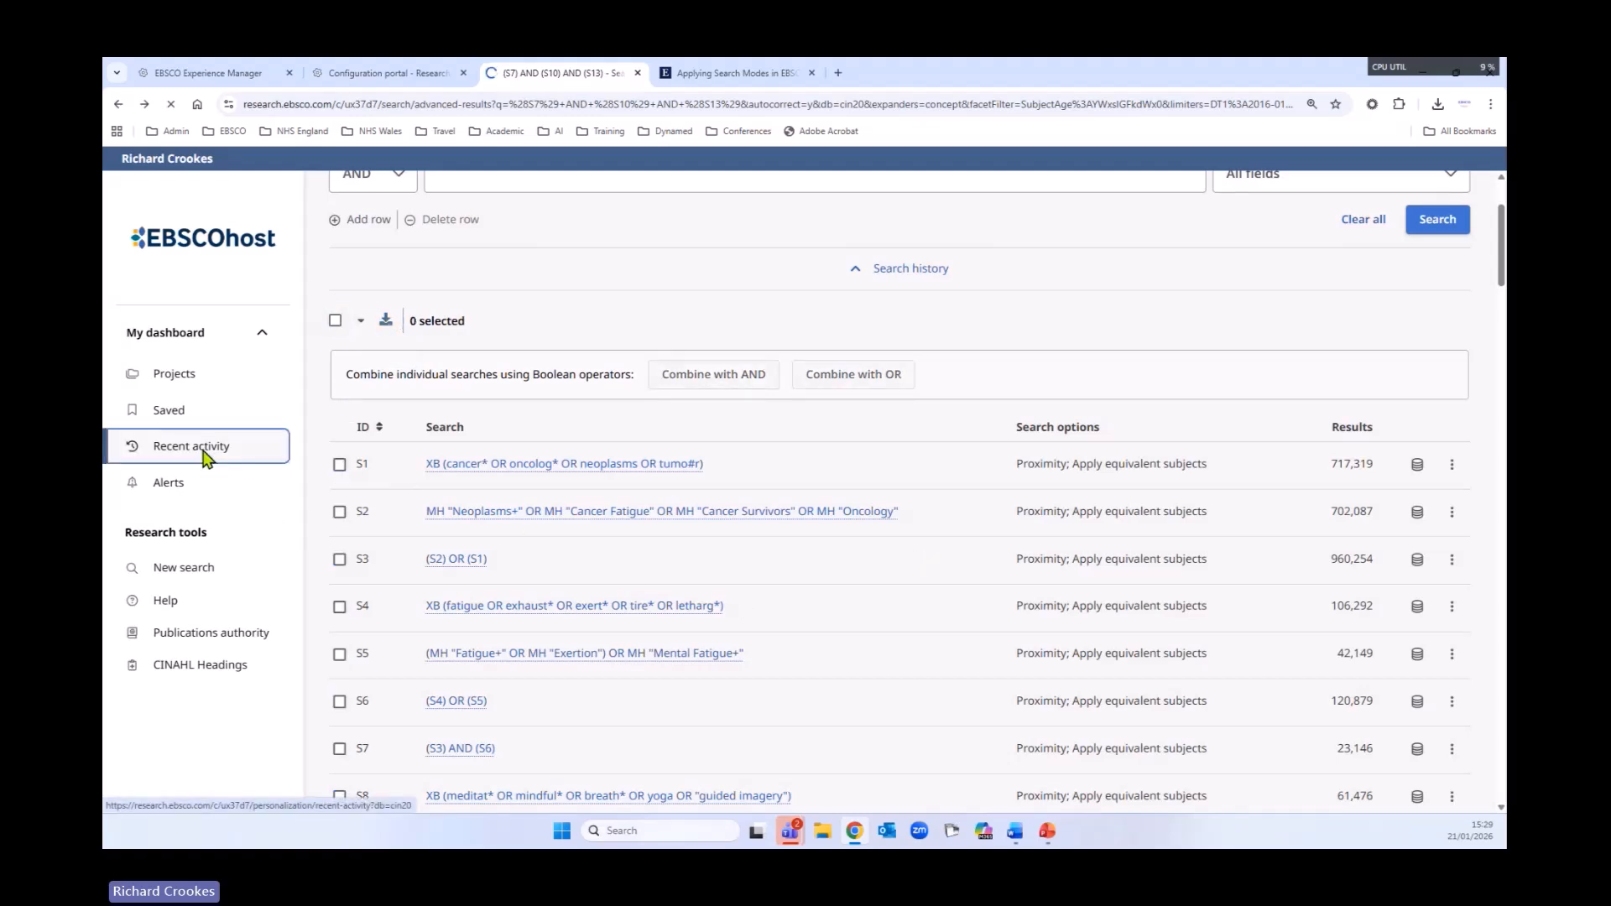
{"action": "scroll", "coordinate": [818, 587], "scroll_direction": "down", "scroll_amount": 8}
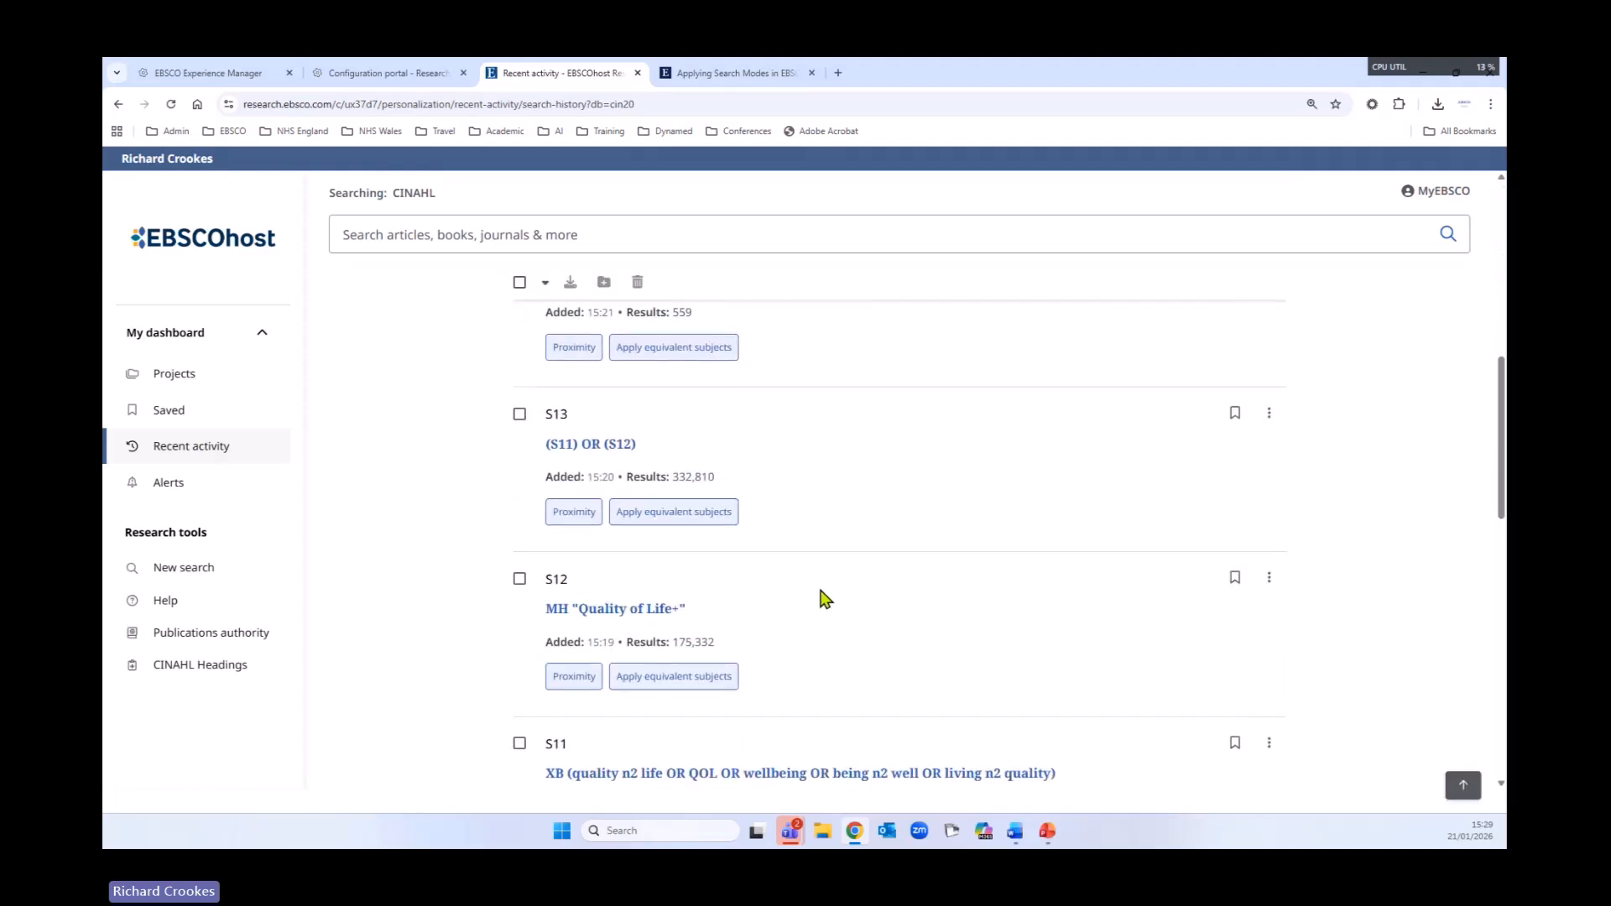
{"action": "scroll", "coordinate": [820, 598], "scroll_direction": "up", "scroll_amount": 8}
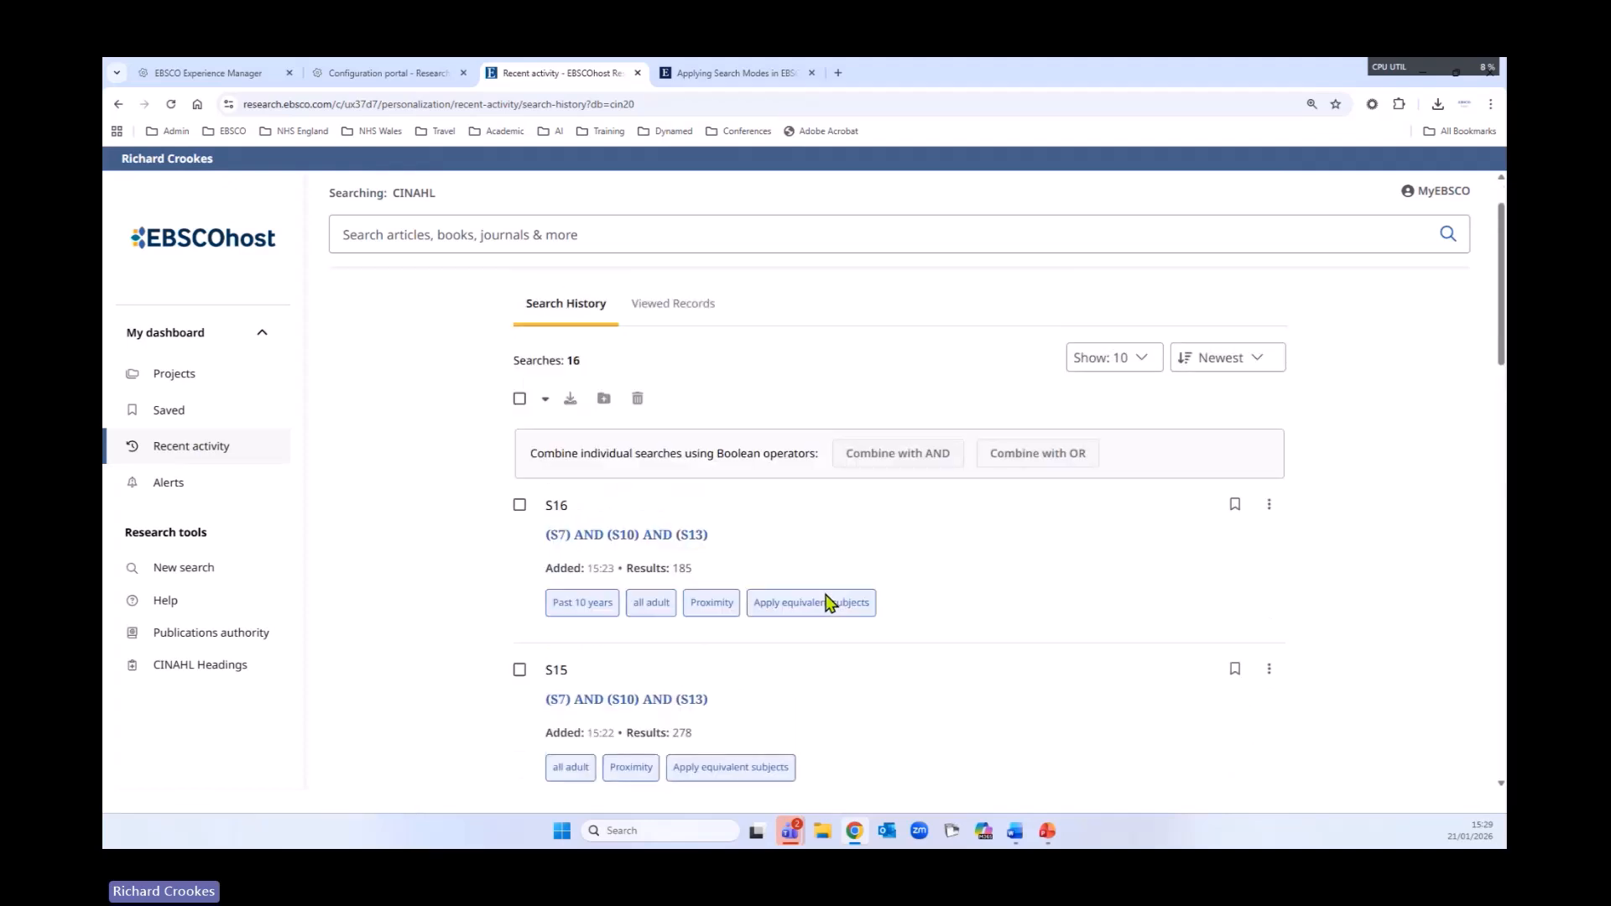
{"action": "left_click", "coordinate": [1250, 360]}
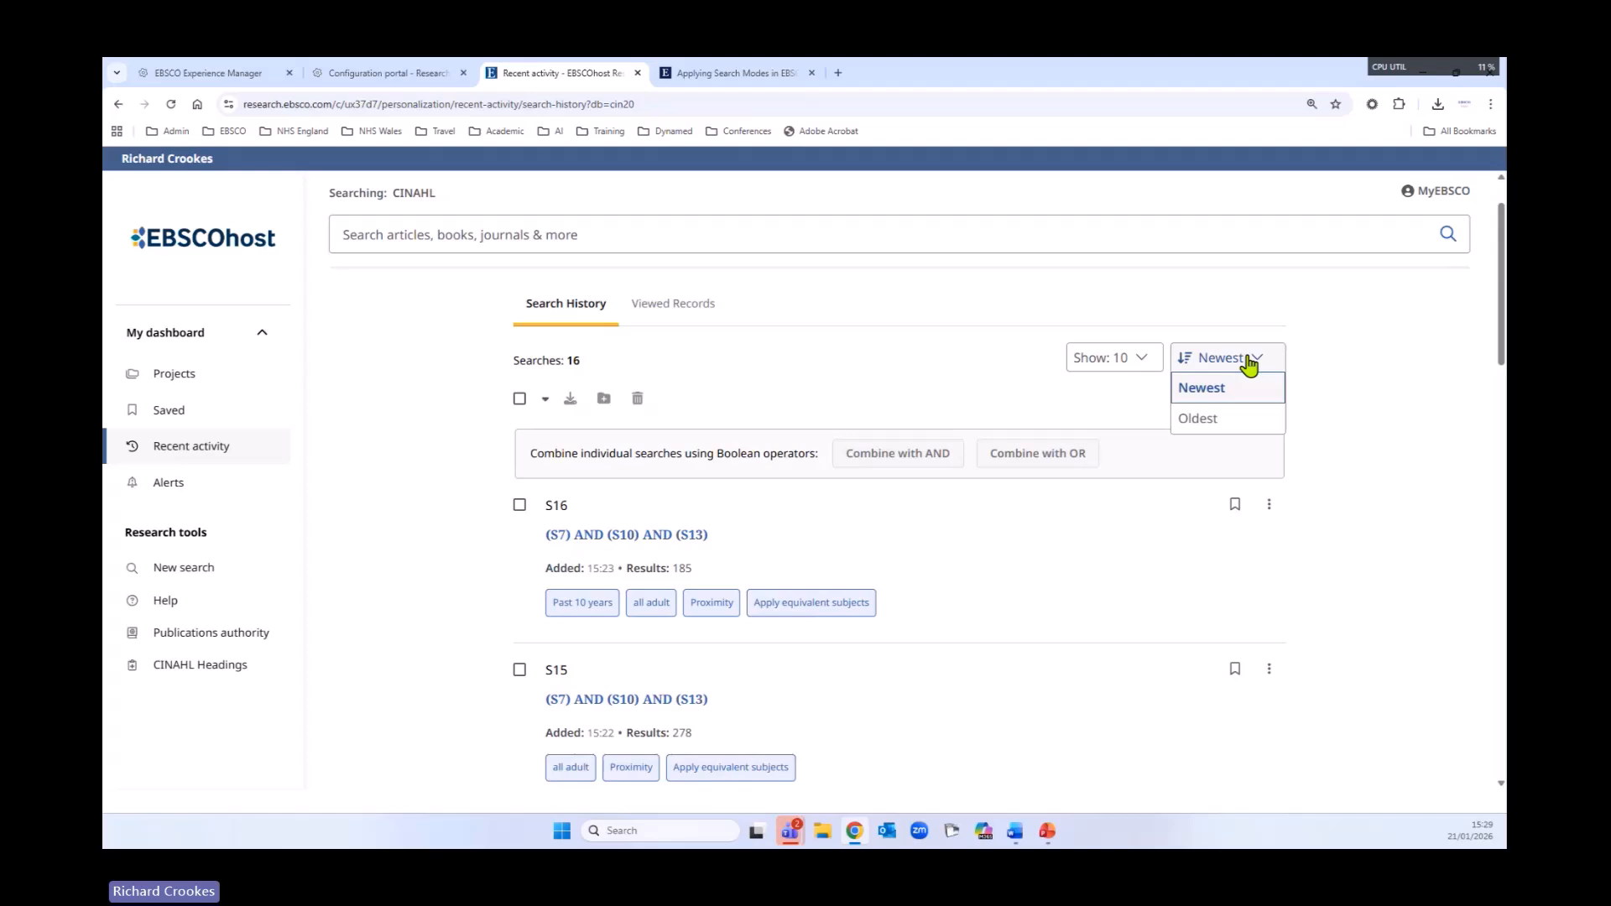
{"action": "left_click", "coordinate": [1201, 419]}
{"action": "left_click", "coordinate": [1116, 431]}
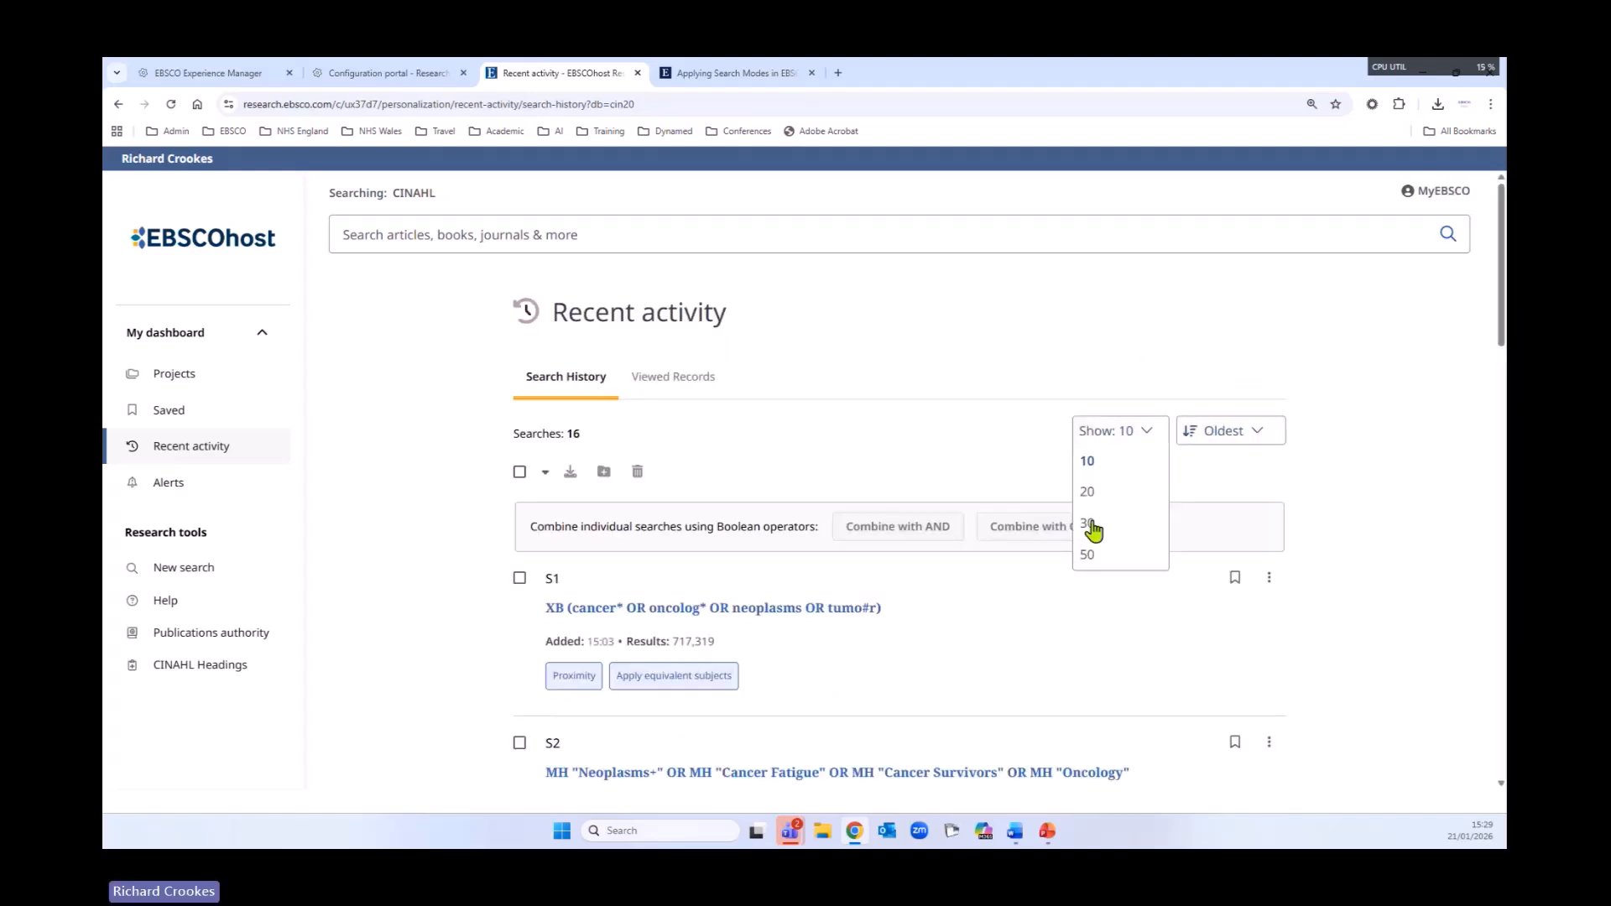
{"action": "left_click", "coordinate": [1088, 493]}
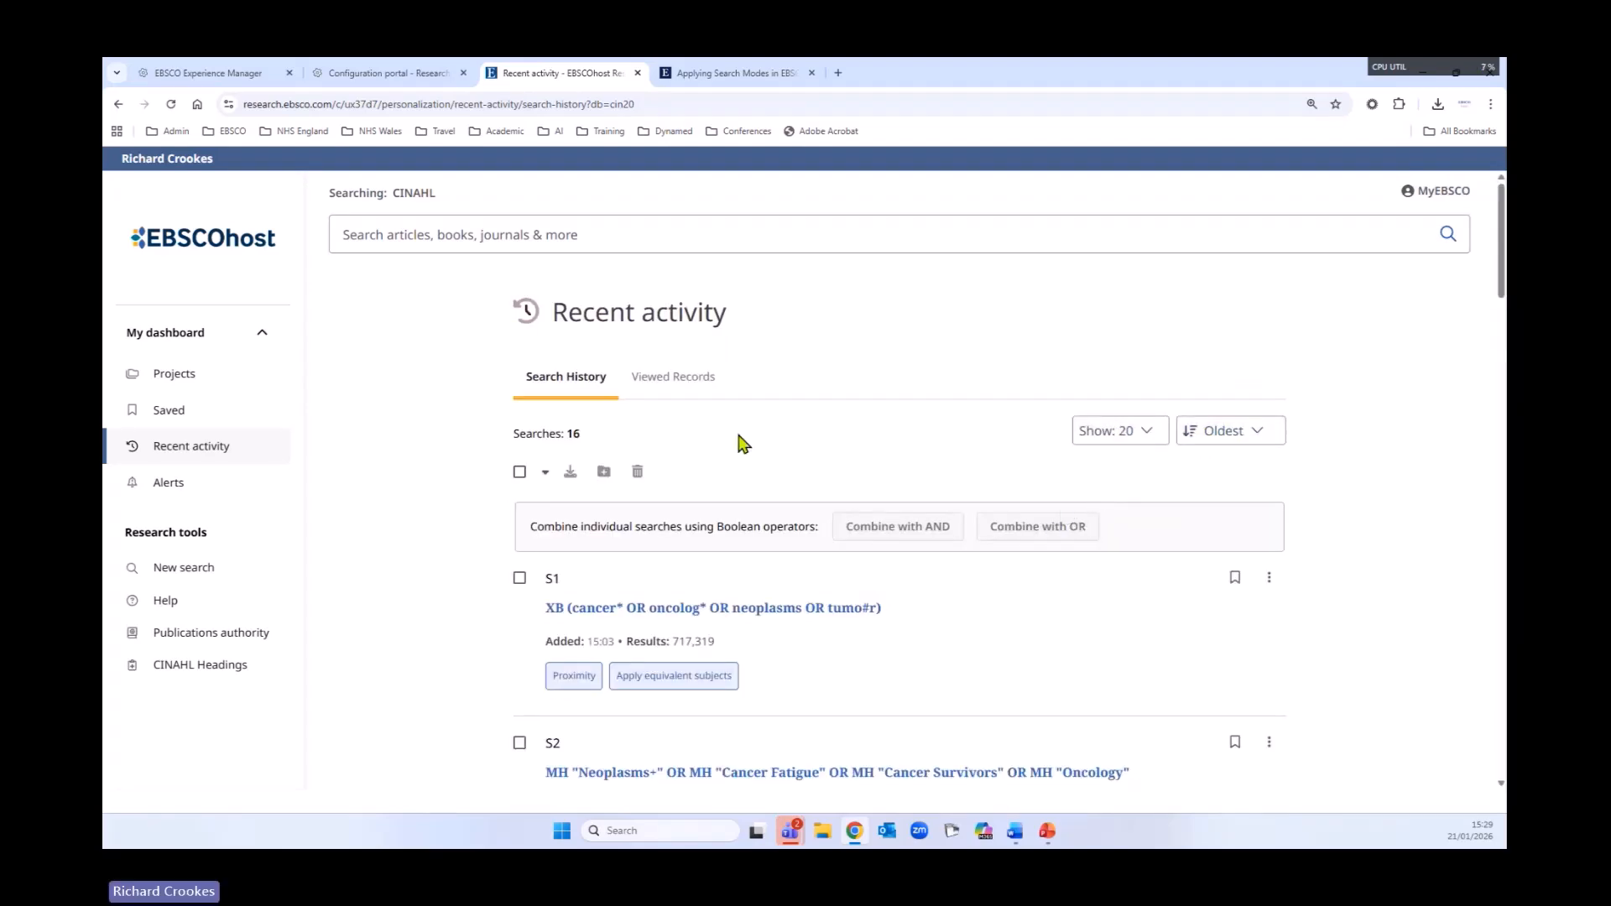
- Open the search details of S16, enlarge its combined query box to read the full query, and close the details
{"action": "scroll", "coordinate": [450, 445], "scroll_direction": "down", "scroll_amount": 8}
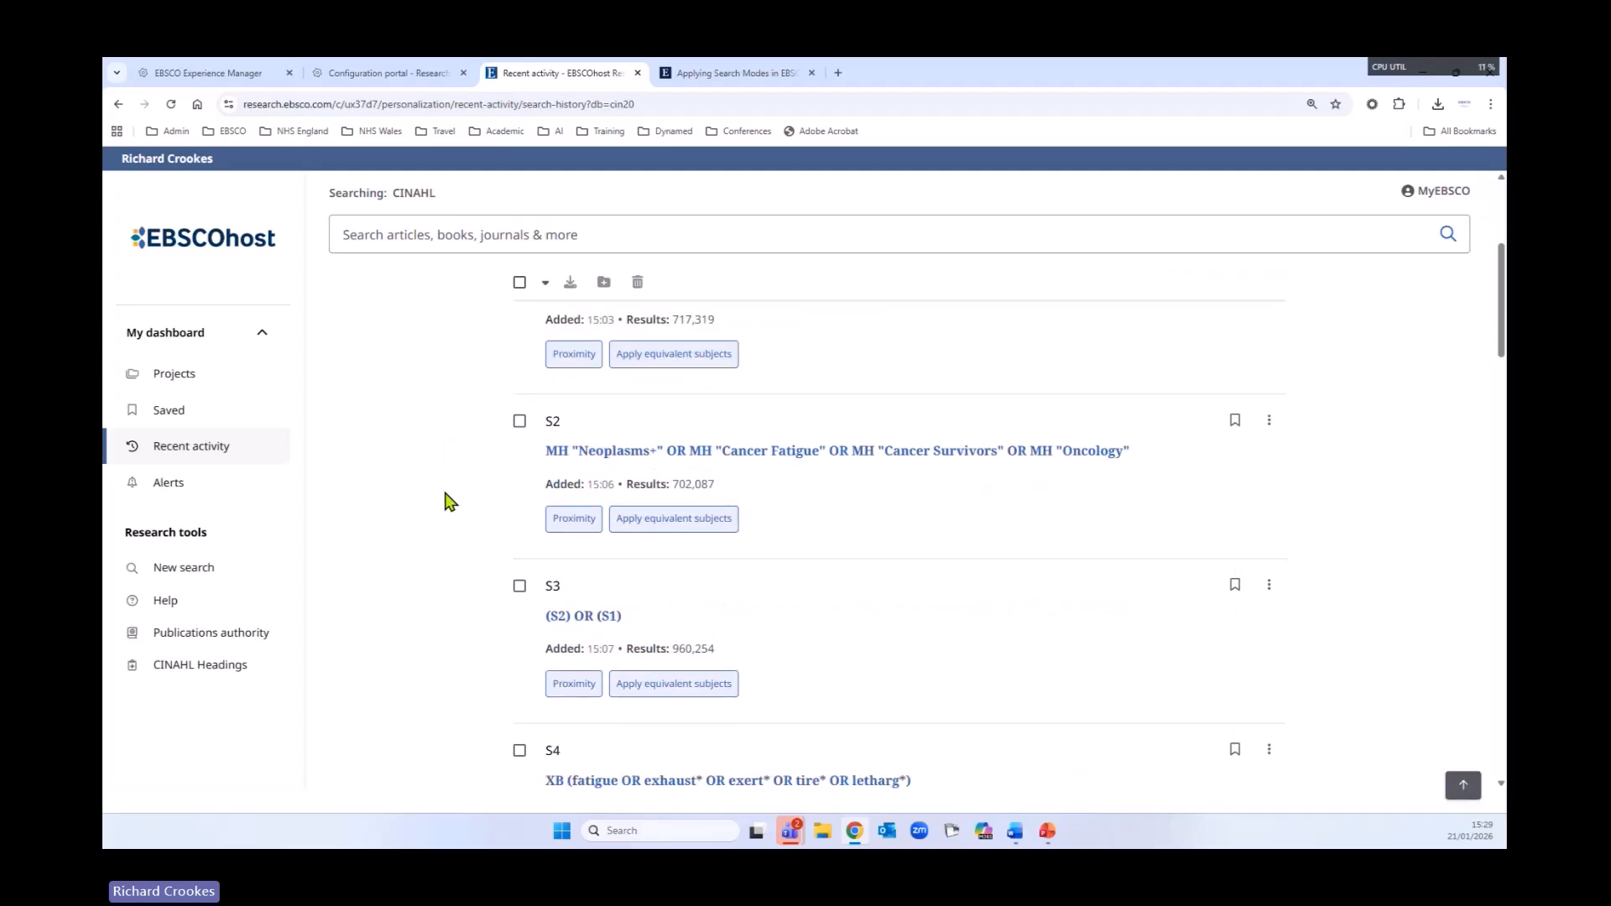
{"action": "scroll", "coordinate": [449, 517], "scroll_direction": "down", "scroll_amount": 10}
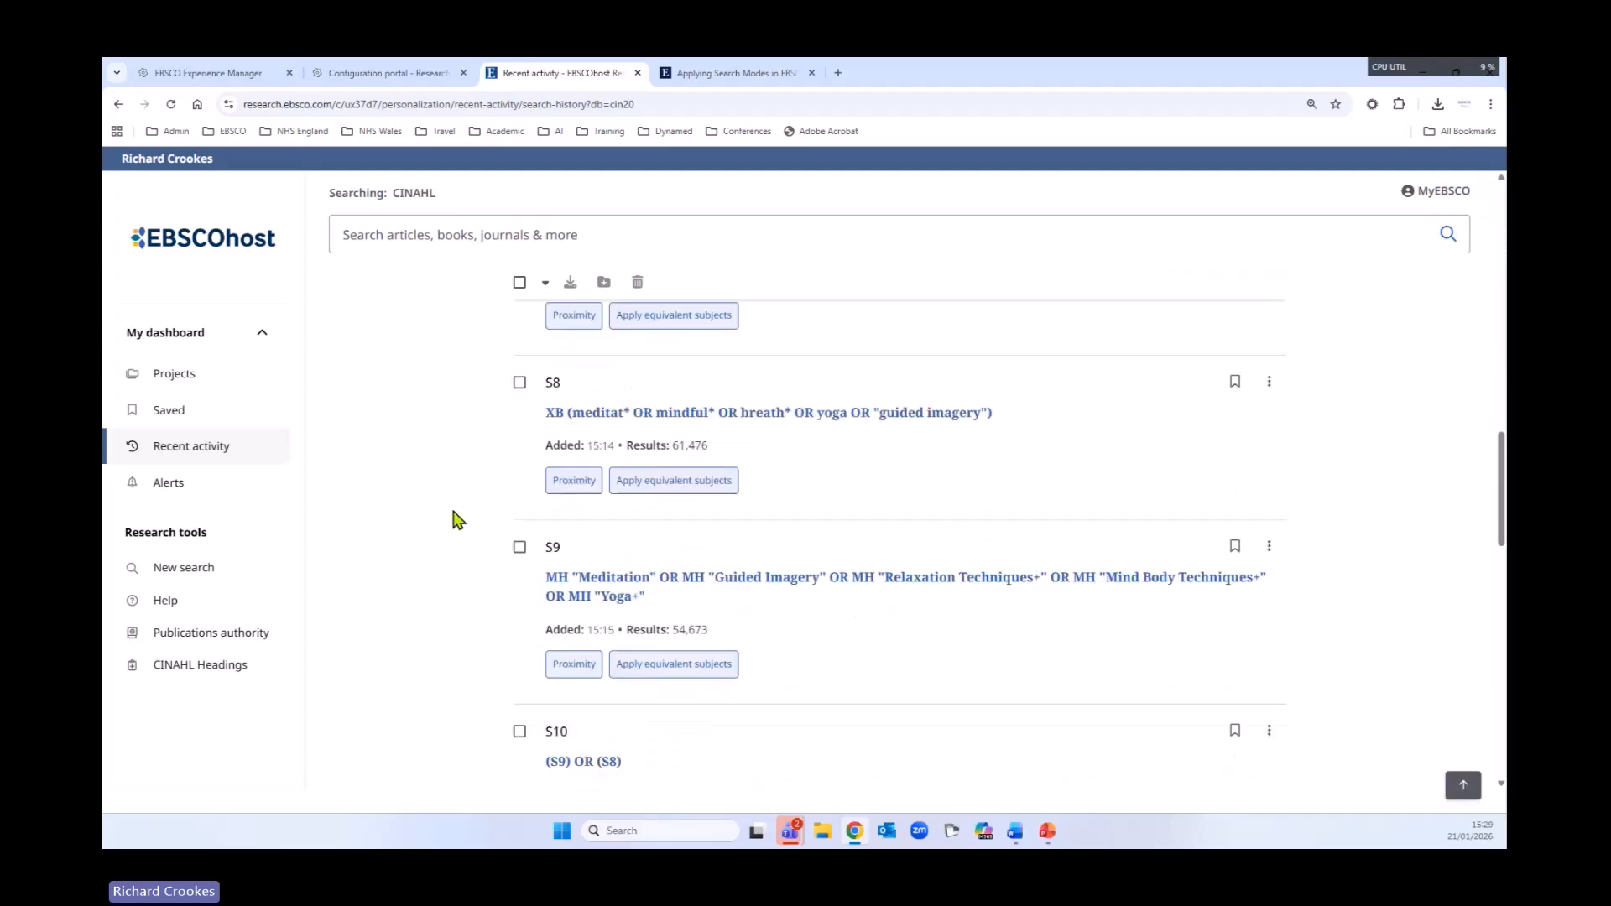
{"action": "scroll", "coordinate": [460, 520], "scroll_direction": "down", "scroll_amount": 9}
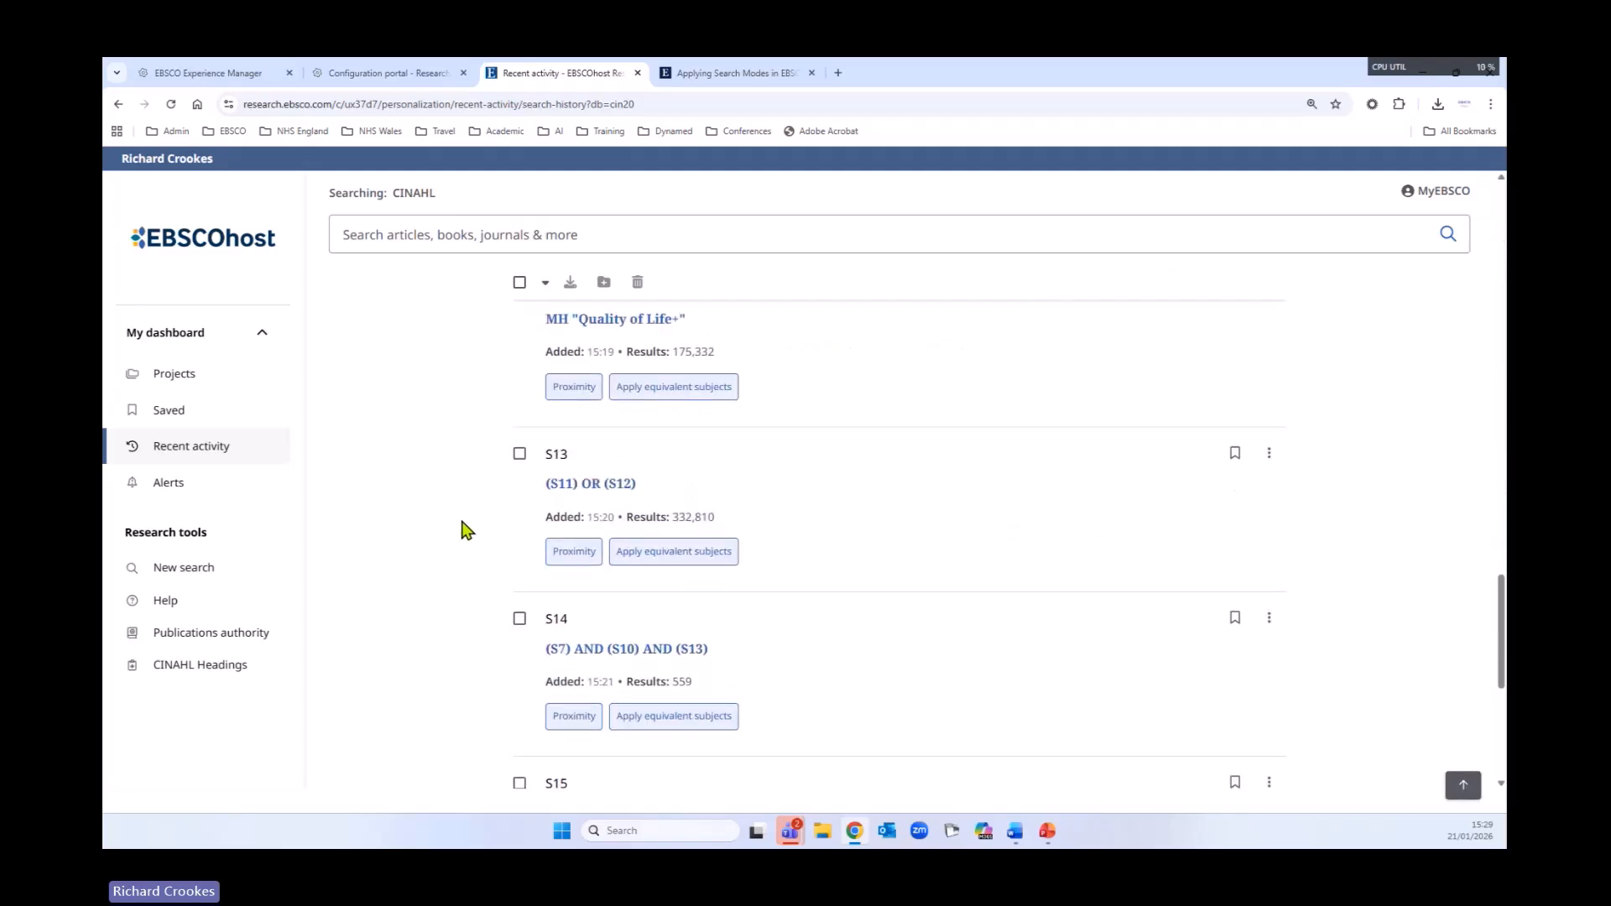
{"action": "scroll", "coordinate": [463, 529], "scroll_direction": "down", "scroll_amount": 3}
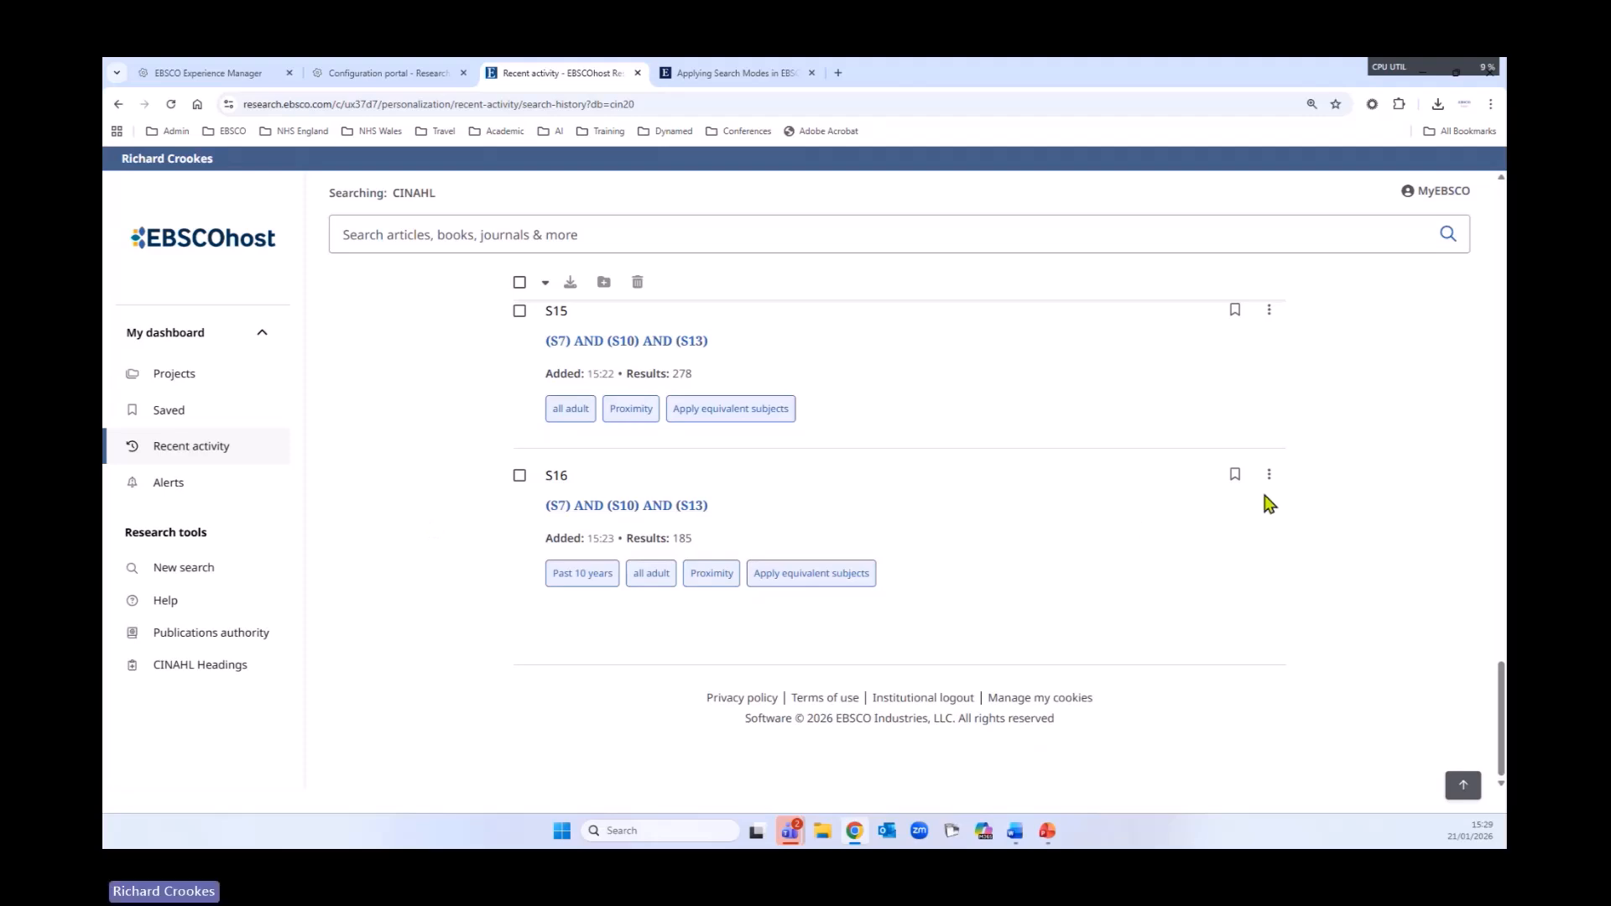
{"action": "left_click", "coordinate": [1268, 475]}
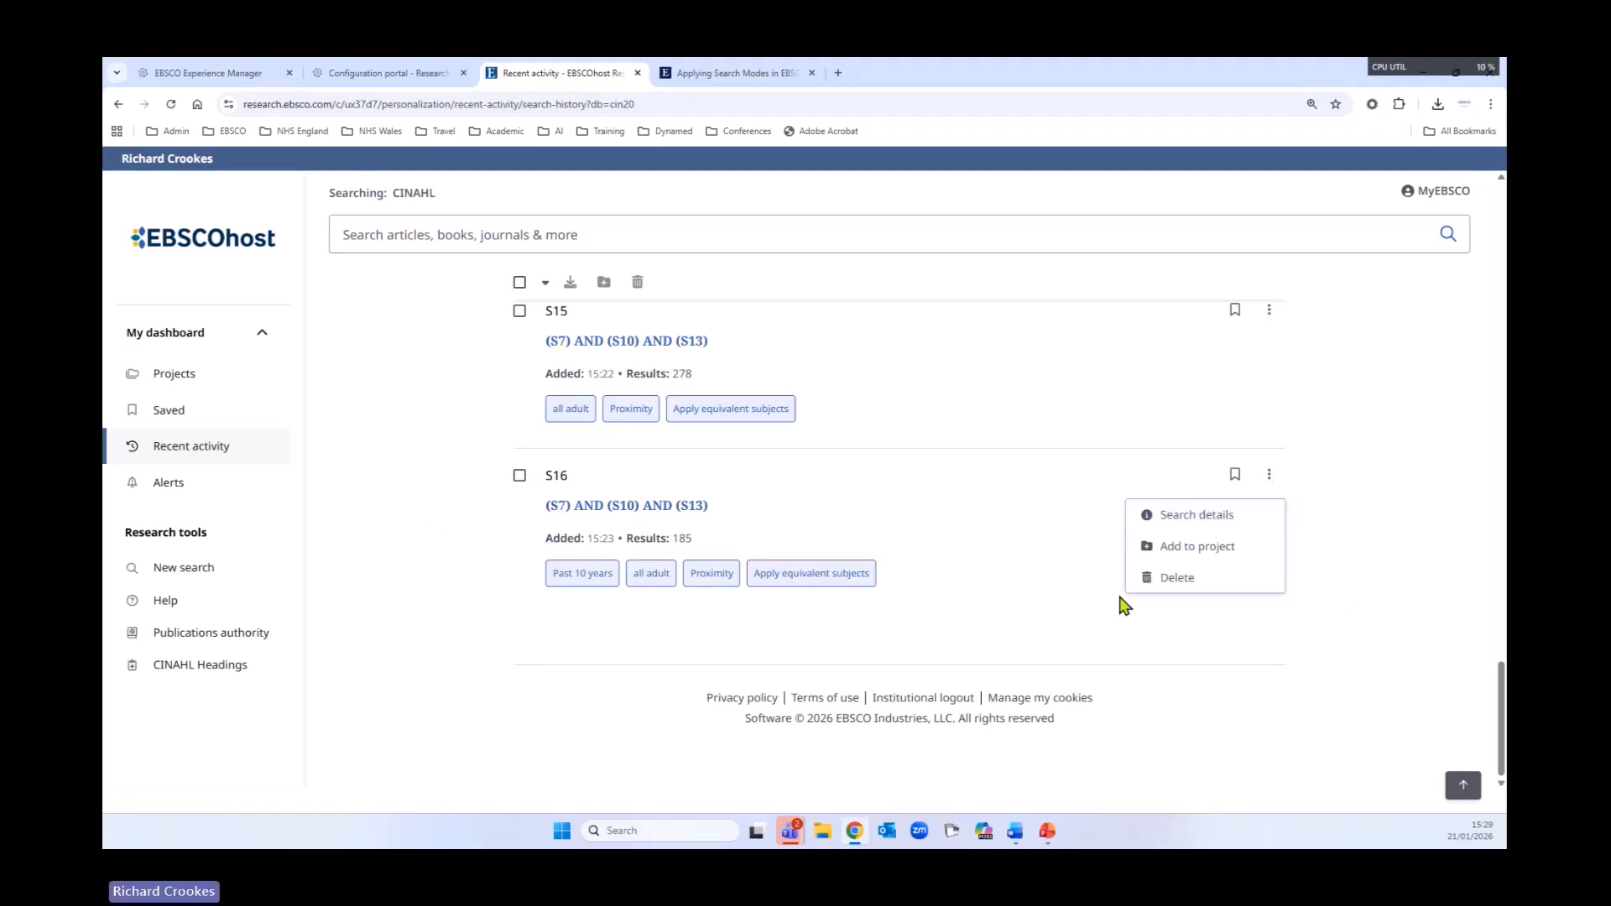
{"action": "left_click", "coordinate": [1186, 527]}
{"action": "scroll", "coordinate": [364, 579], "scroll_direction": "down", "scroll_amount": 2}
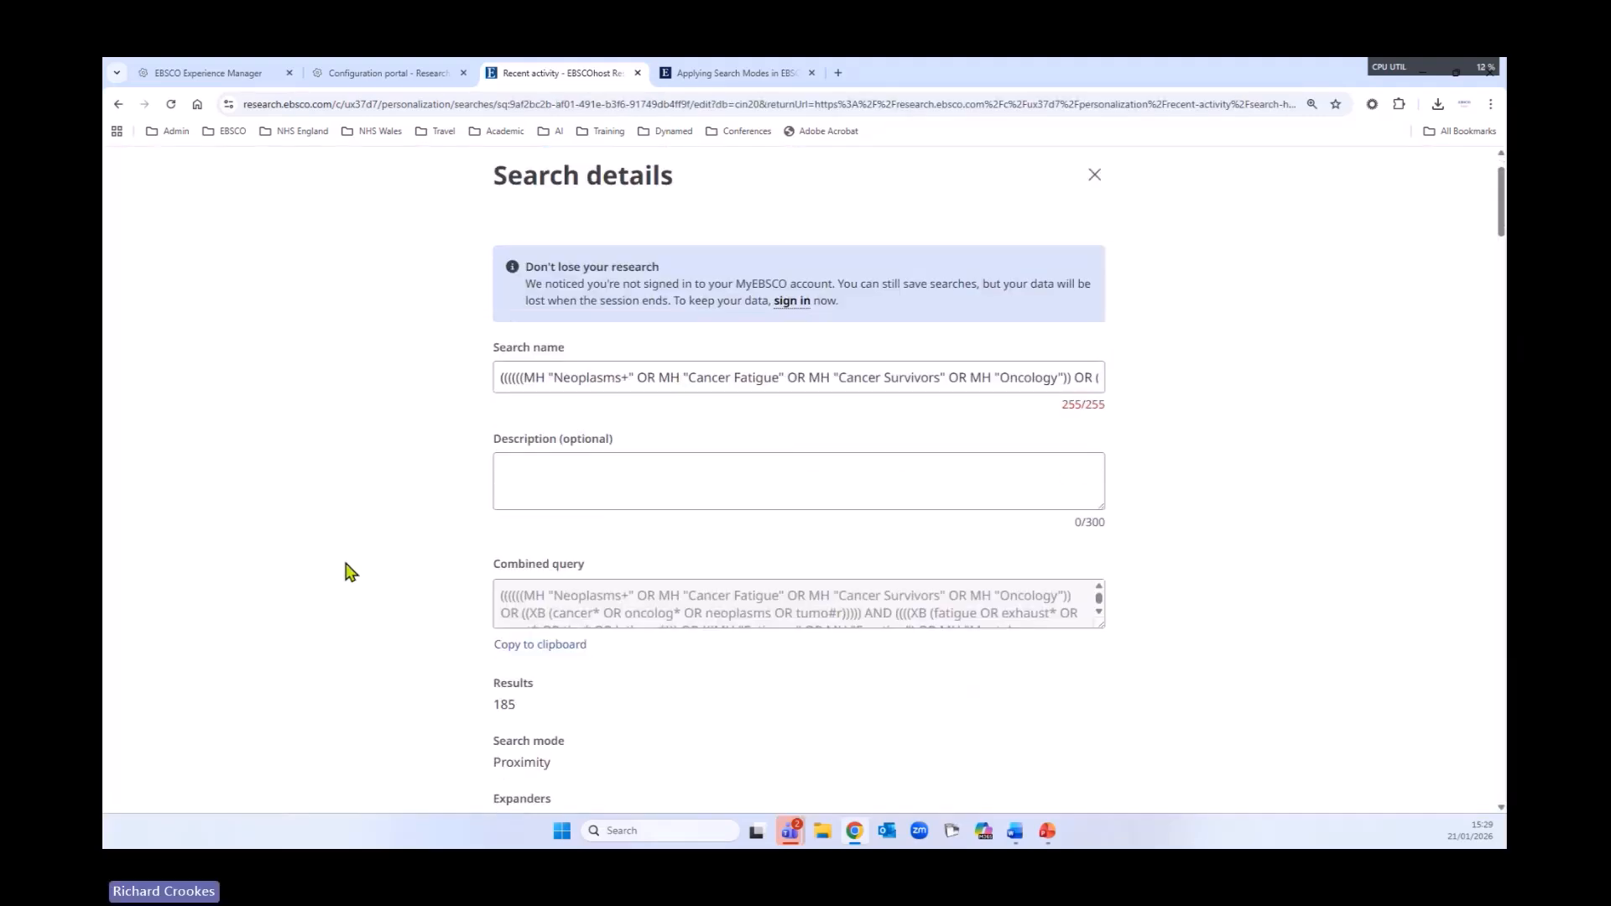
{"action": "left_click_drag", "start_coordinate": [1100, 552], "coordinate": [1130, 663]}
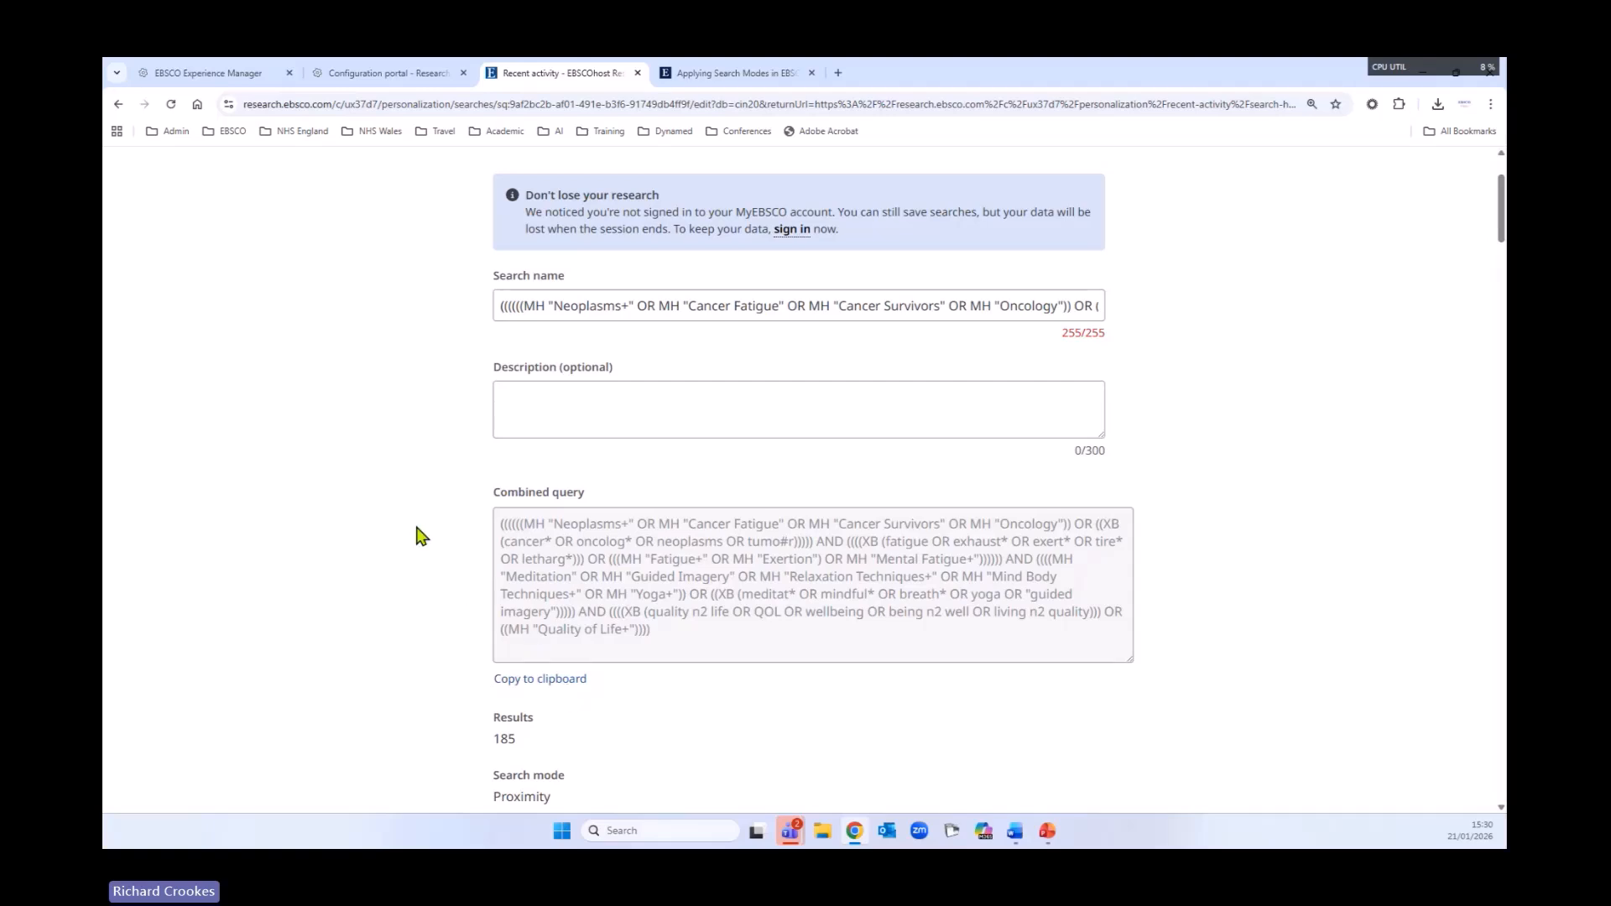
{"action": "scroll", "coordinate": [424, 532], "scroll_direction": "up", "scroll_amount": 2}
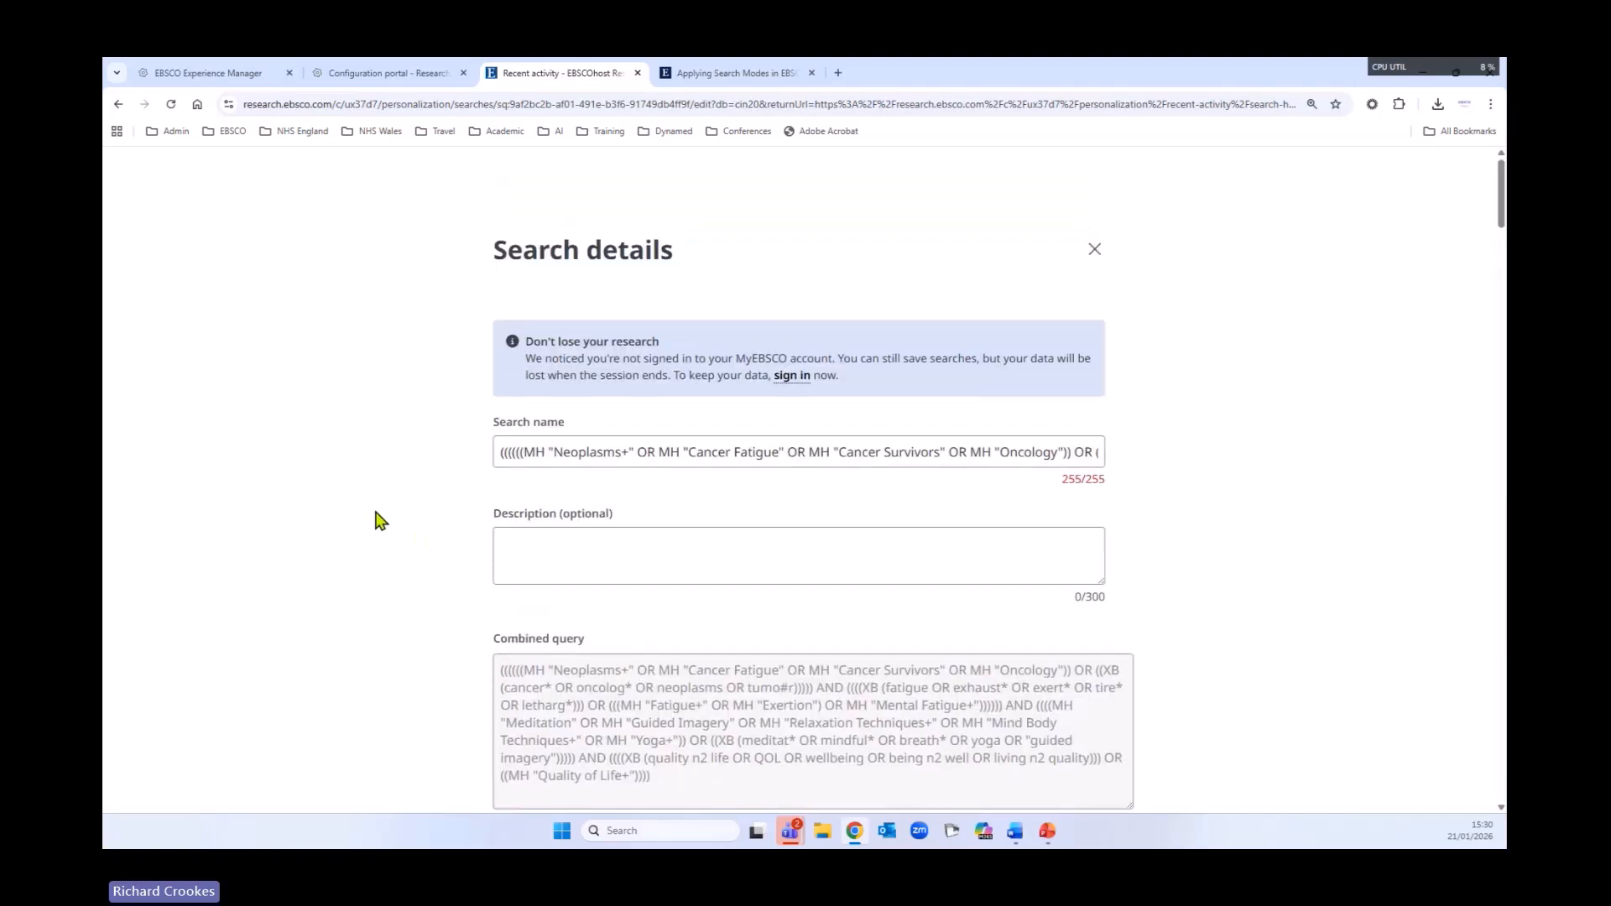
{"action": "left_click", "coordinate": [1094, 249]}
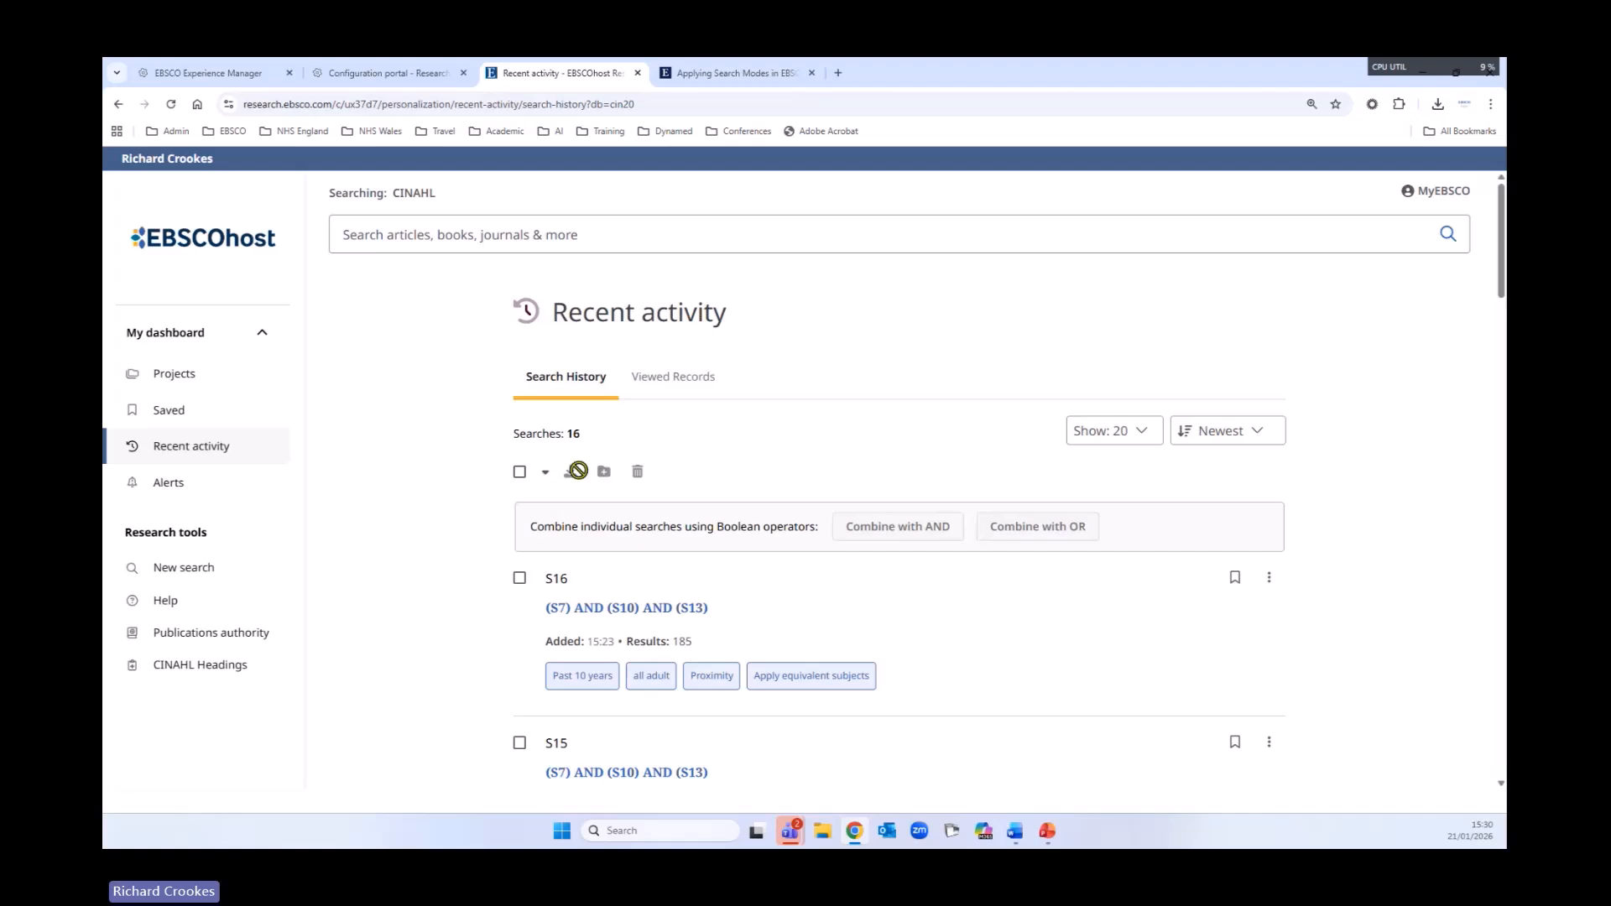
- Sort the recent search history by oldest and review the search lines from S1 to S16 with their applied limits
{"action": "left_click", "coordinate": [1219, 449]}
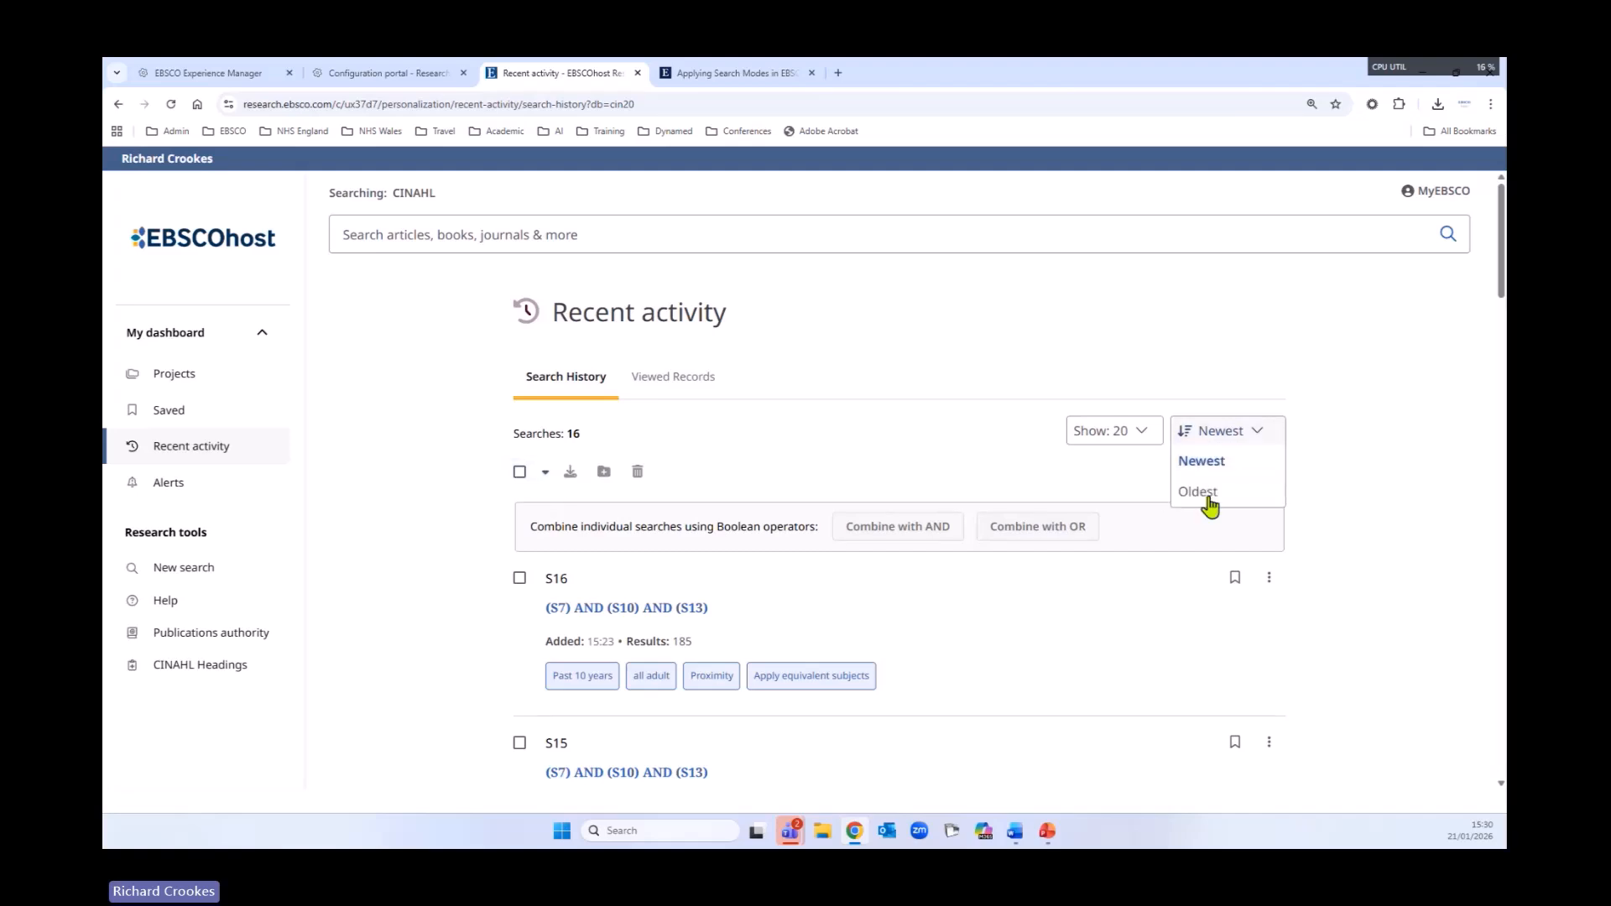
{"action": "left_click", "coordinate": [1208, 495]}
{"action": "scroll", "coordinate": [835, 549], "scroll_direction": "down", "scroll_amount": 1}
{"action": "scroll", "coordinate": [373, 585], "scroll_direction": "down", "scroll_amount": 2}
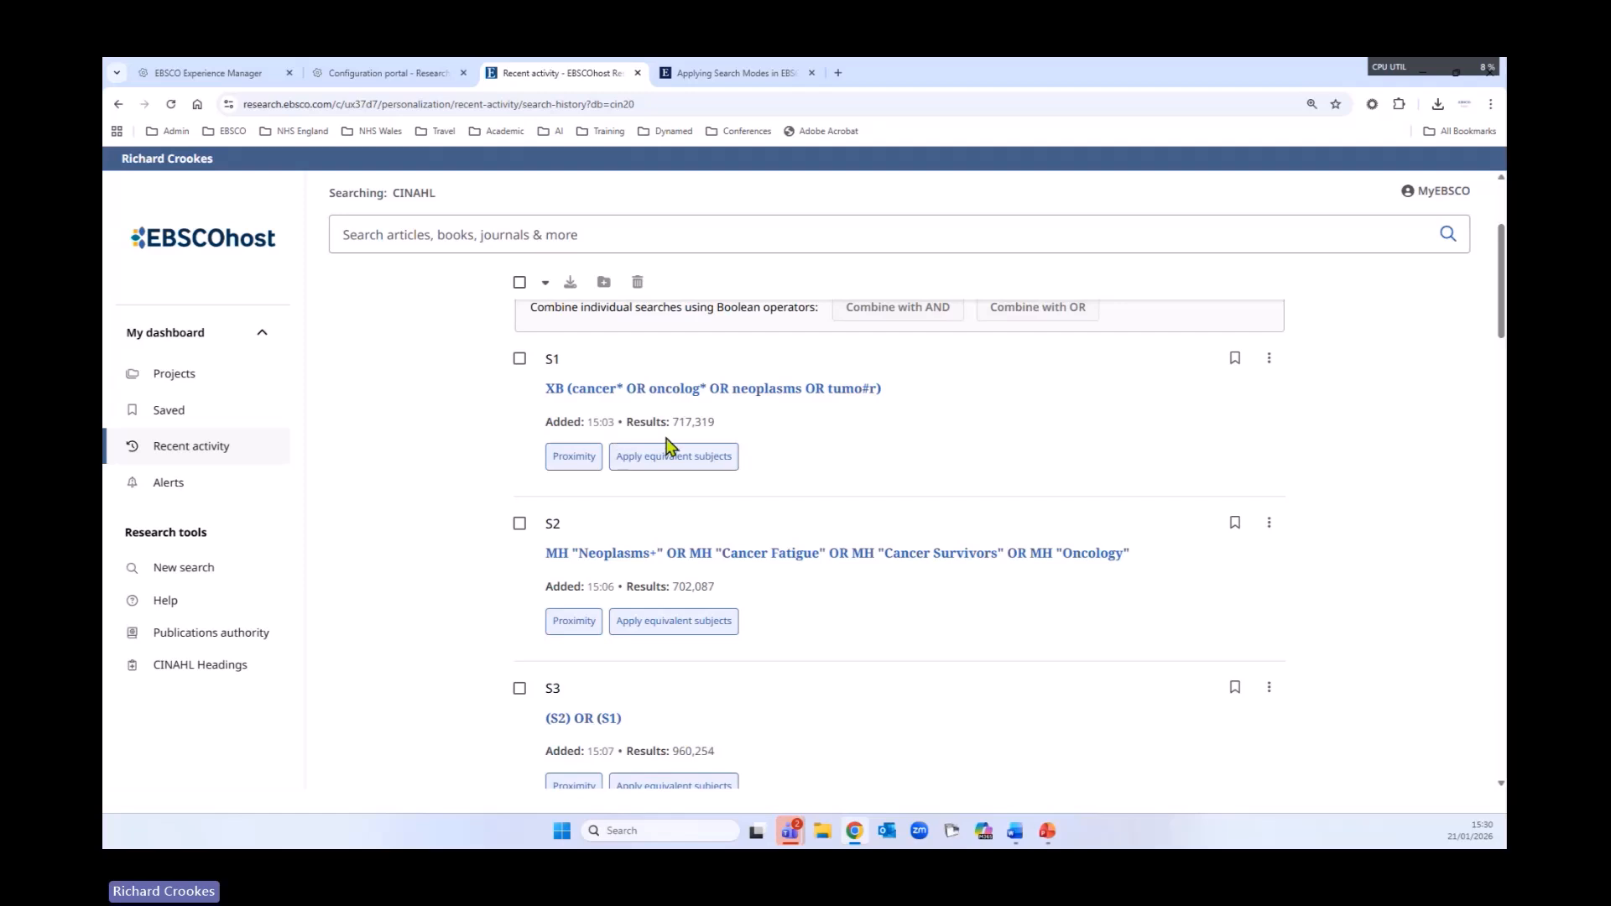
{"action": "scroll", "coordinate": [646, 407], "scroll_direction": "down", "scroll_amount": 2}
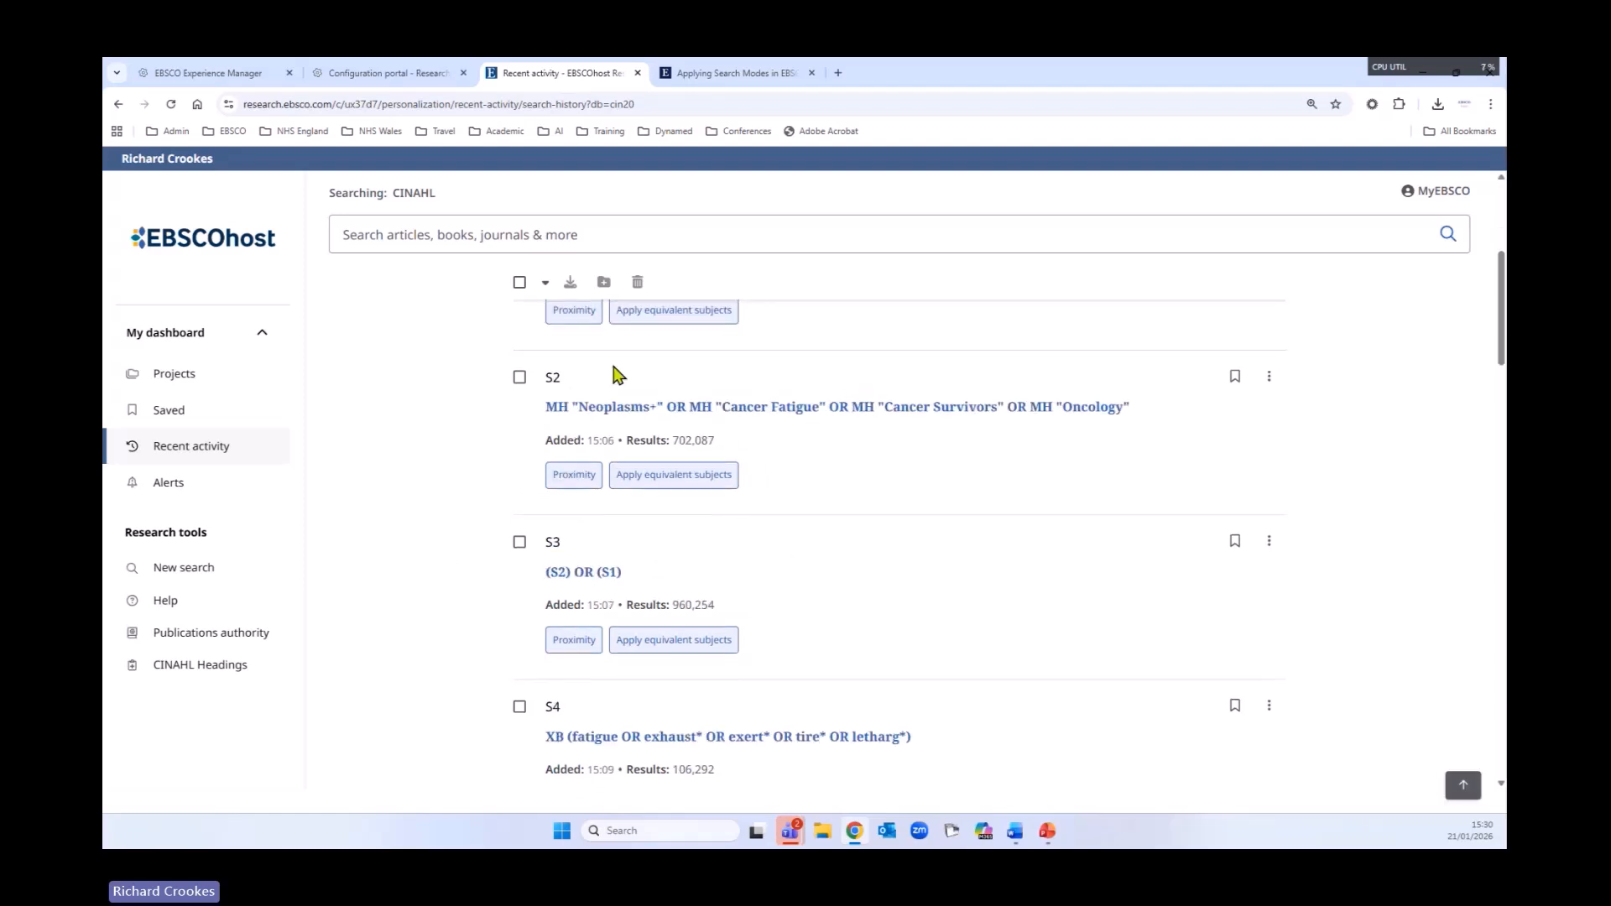
{"action": "scroll", "coordinate": [420, 597], "scroll_direction": "down", "scroll_amount": 2}
{"action": "scroll", "coordinate": [435, 601], "scroll_direction": "down", "scroll_amount": 5}
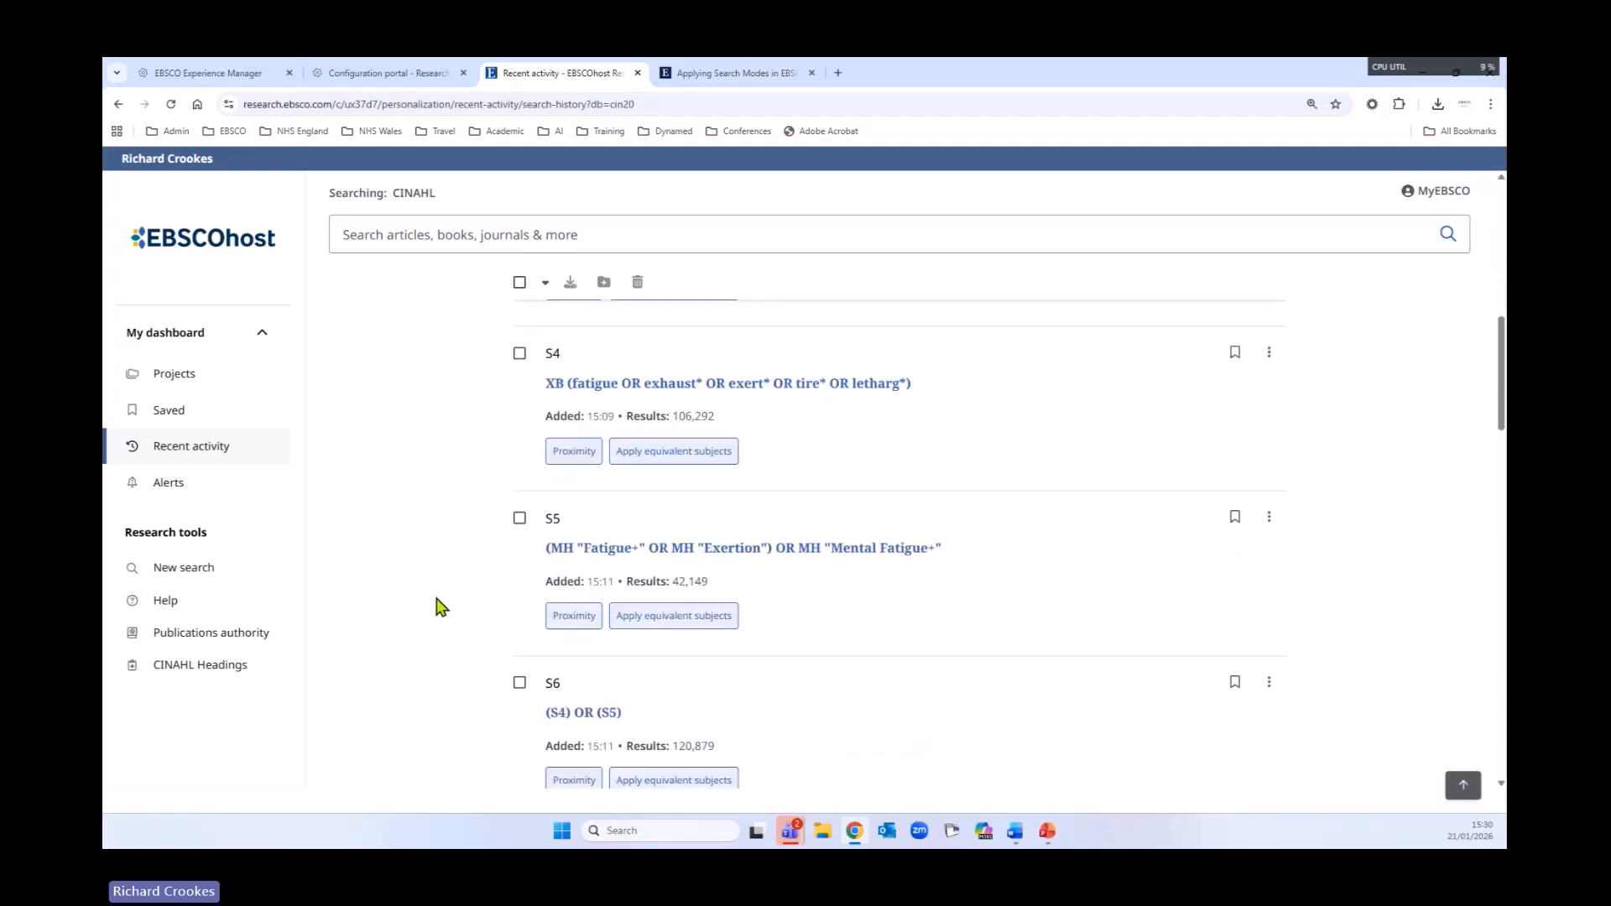
{"action": "scroll", "coordinate": [437, 602], "scroll_direction": "down", "scroll_amount": 12}
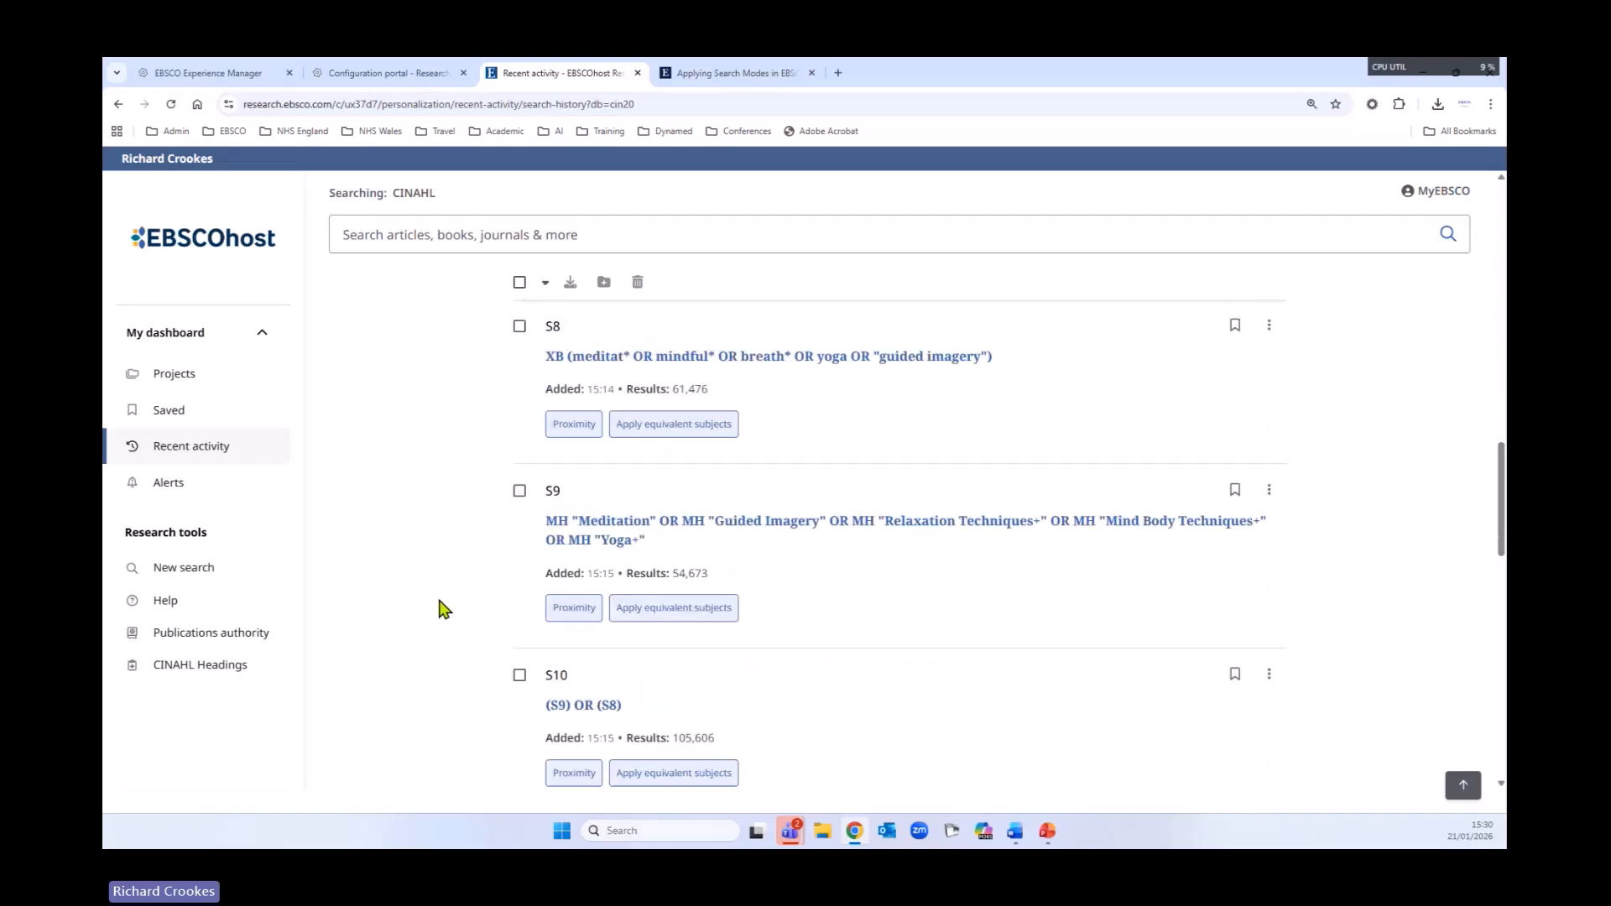
{"action": "scroll", "coordinate": [445, 604], "scroll_direction": "down", "scroll_amount": 10}
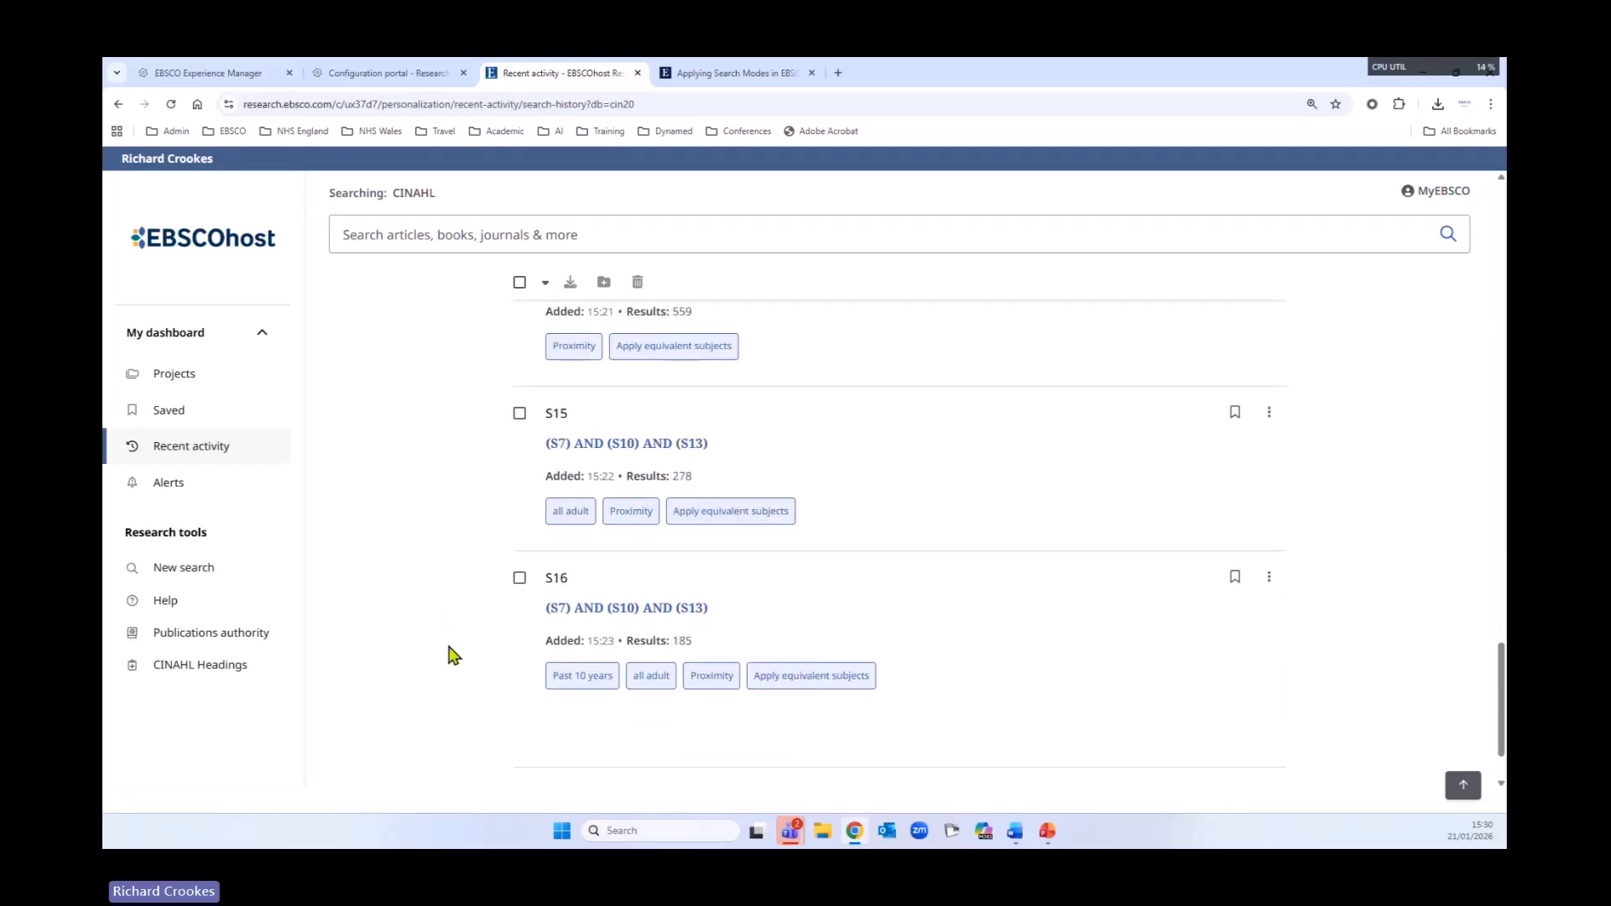
{"action": "scroll", "coordinate": [470, 645], "scroll_direction": "down", "scroll_amount": 1}
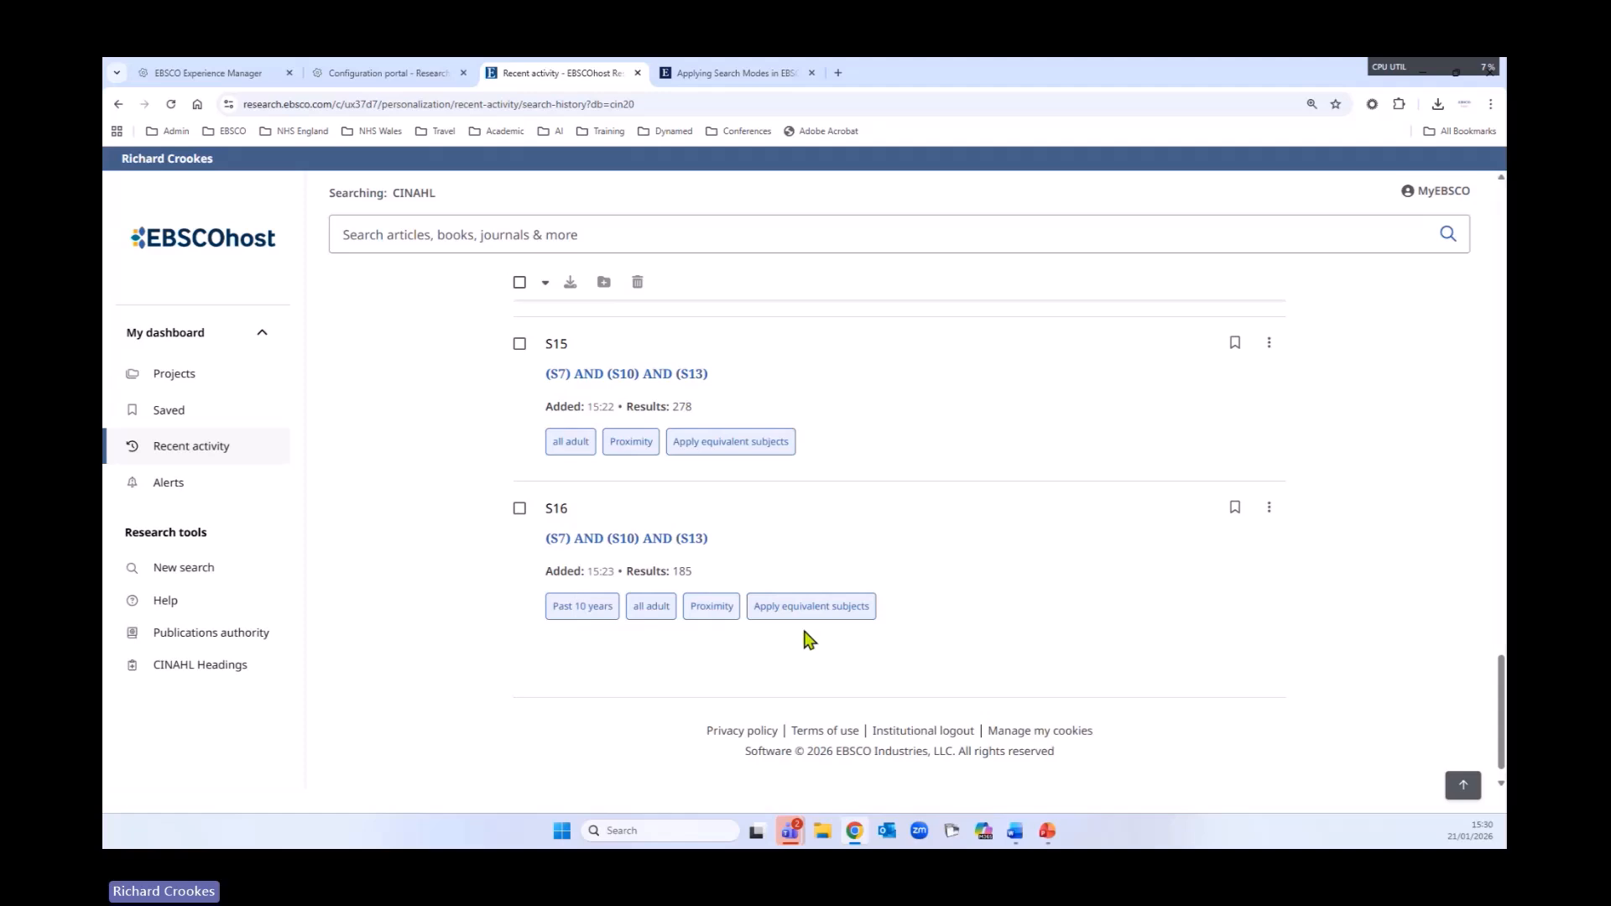
{"action": "scroll", "coordinate": [990, 622], "scroll_direction": "up", "scroll_amount": 7}
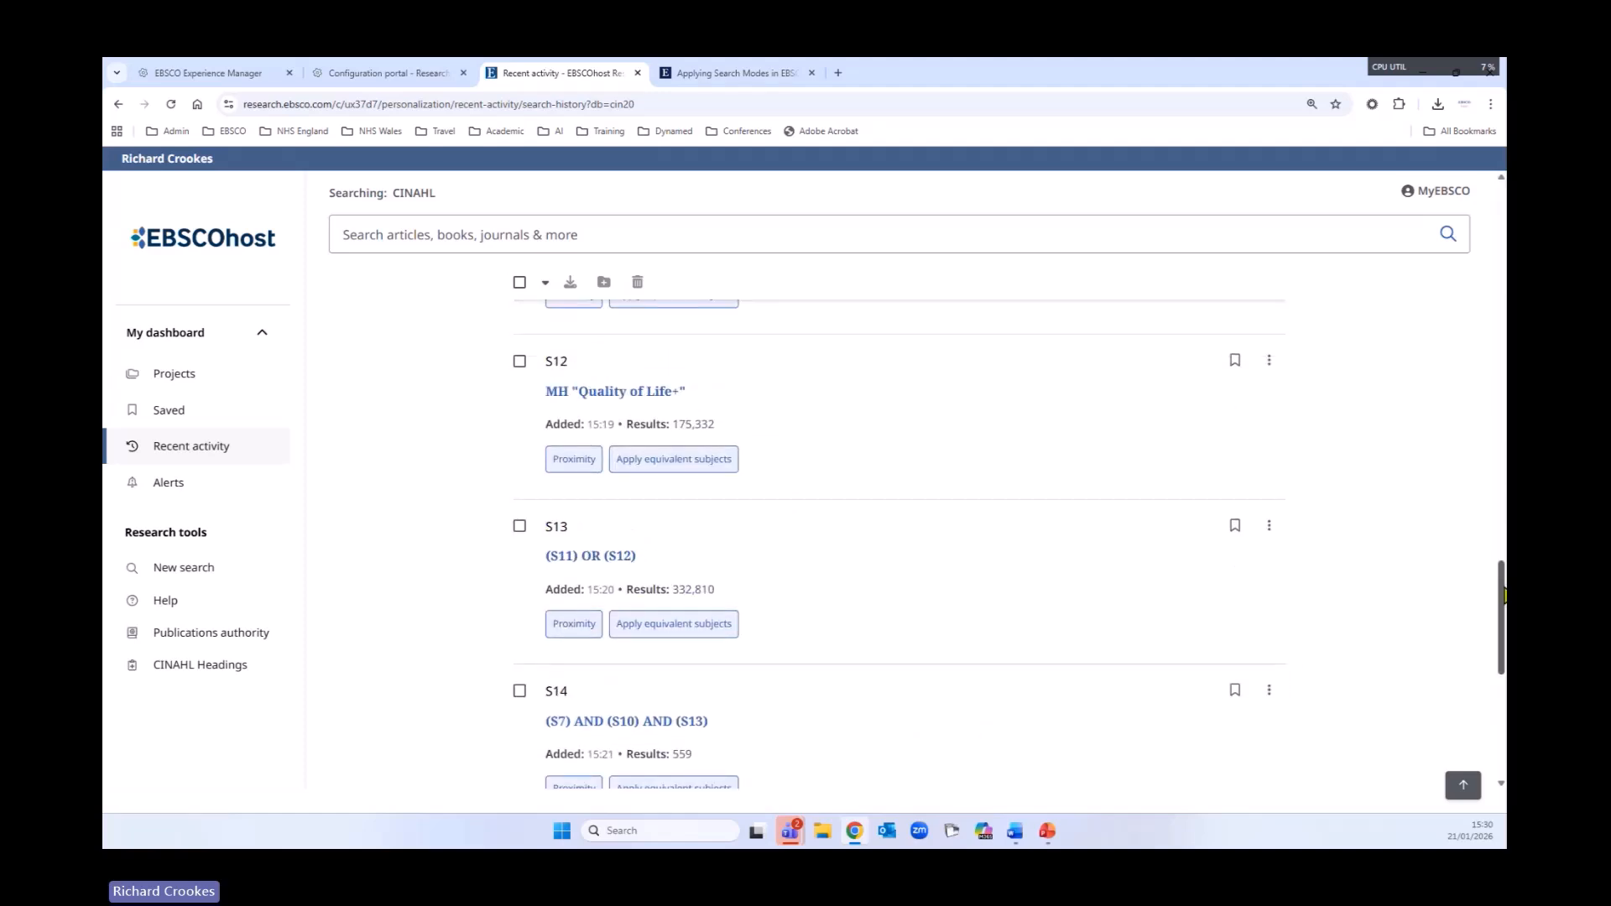
{"action": "scroll", "coordinate": [923, 357], "scroll_direction": "up", "scroll_amount": 20}
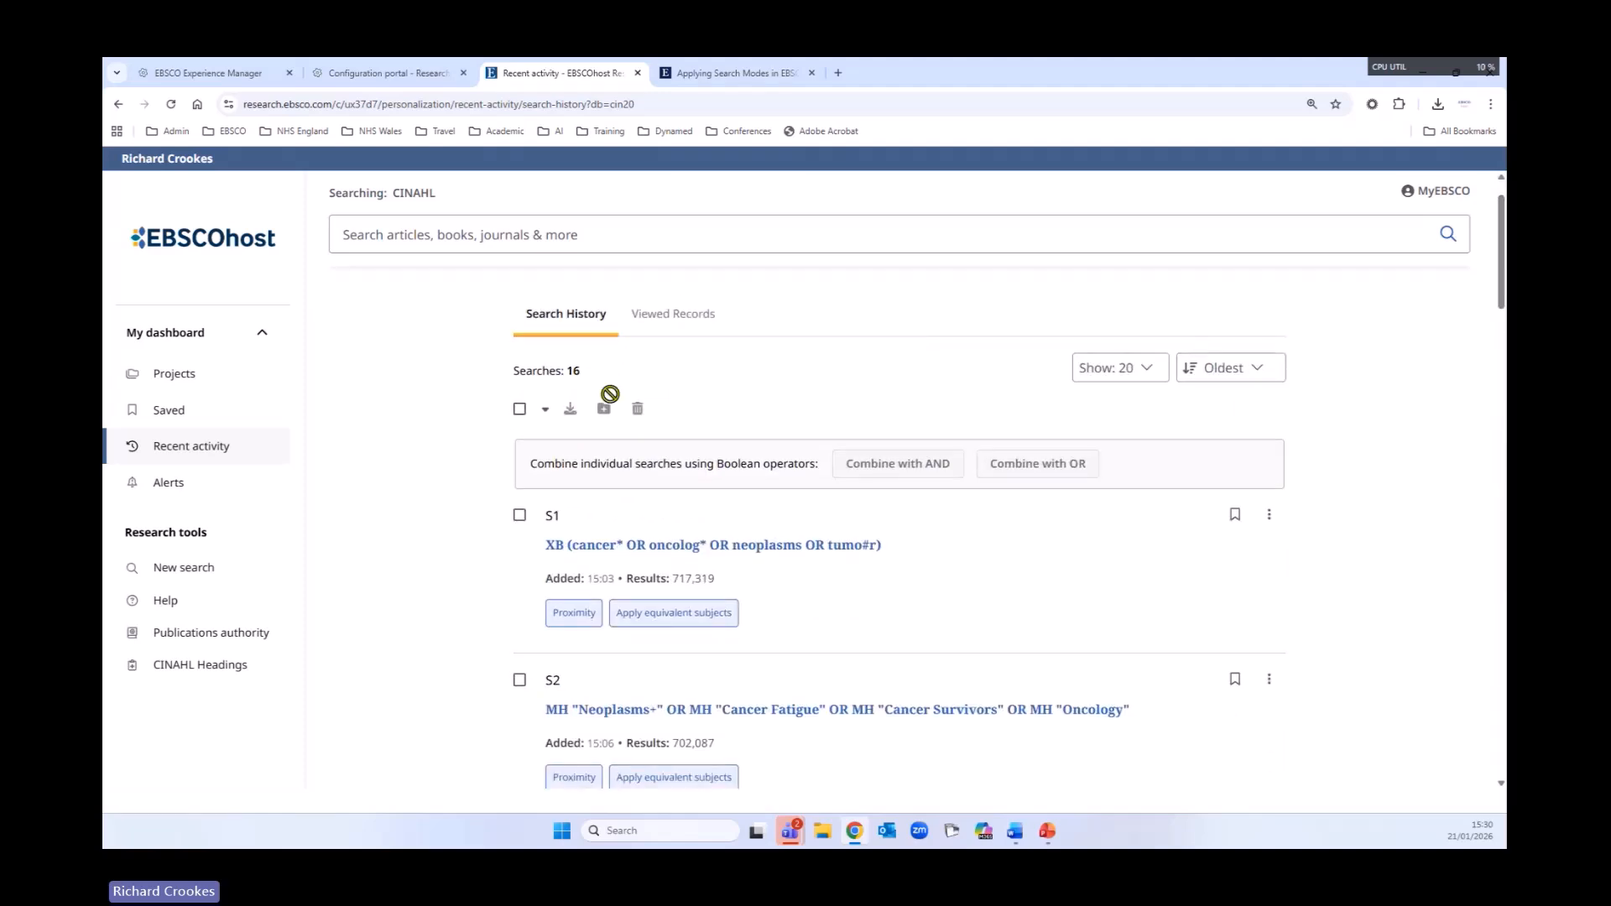
- Select all searches in the history and look at the bulk selection options, including downloading up to 500
{"action": "left_click", "coordinate": [520, 409]}
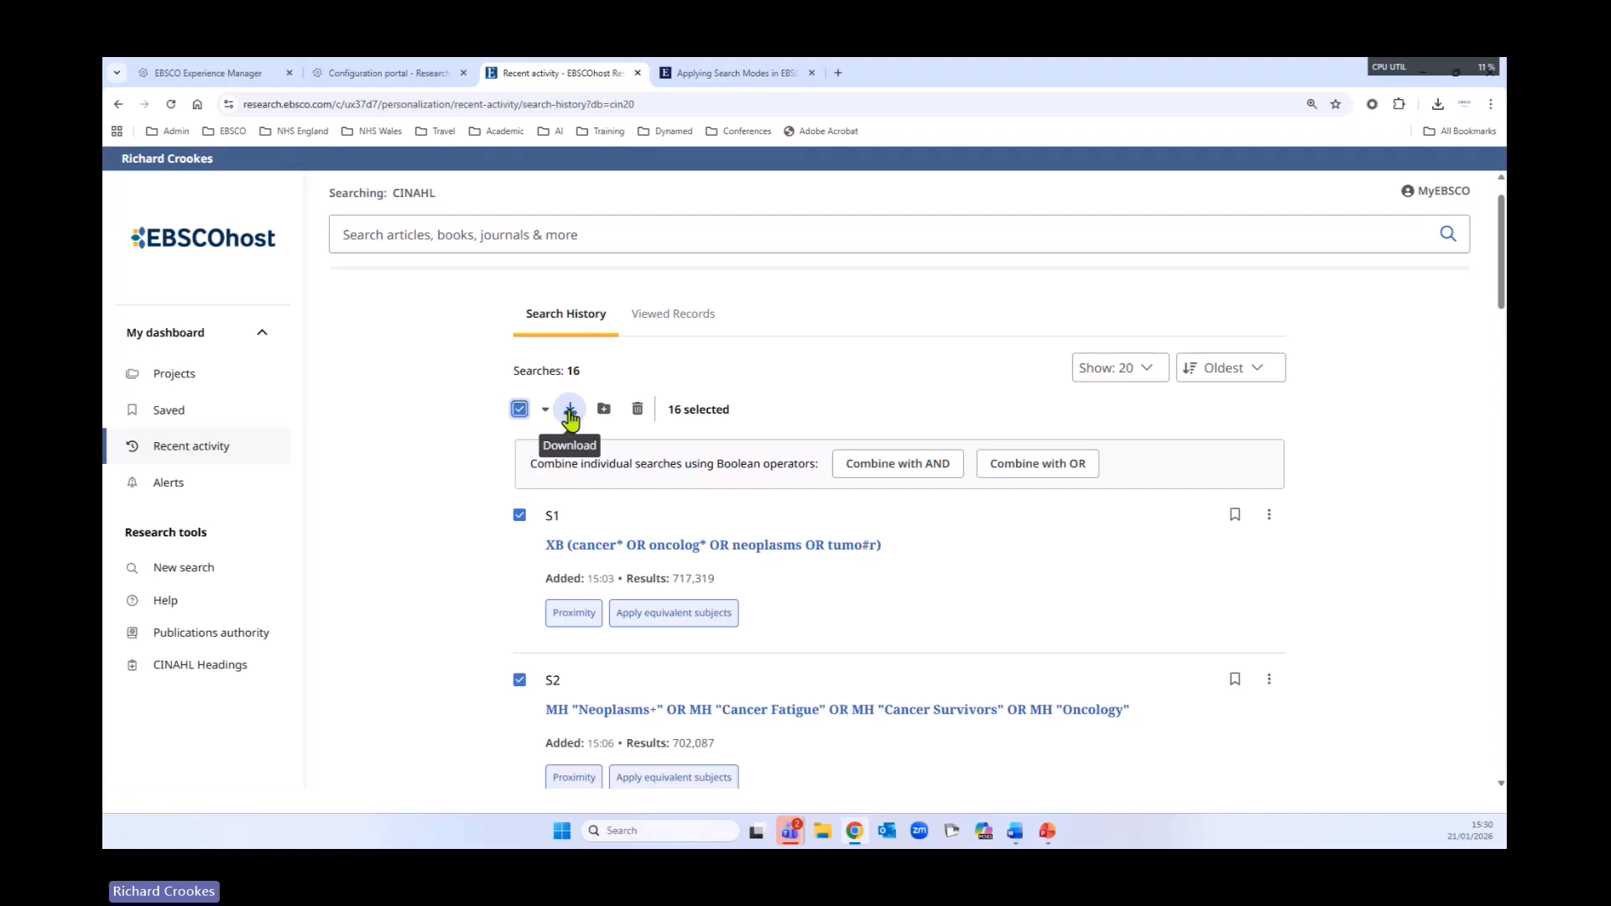
{"action": "left_click", "coordinate": [545, 409]}
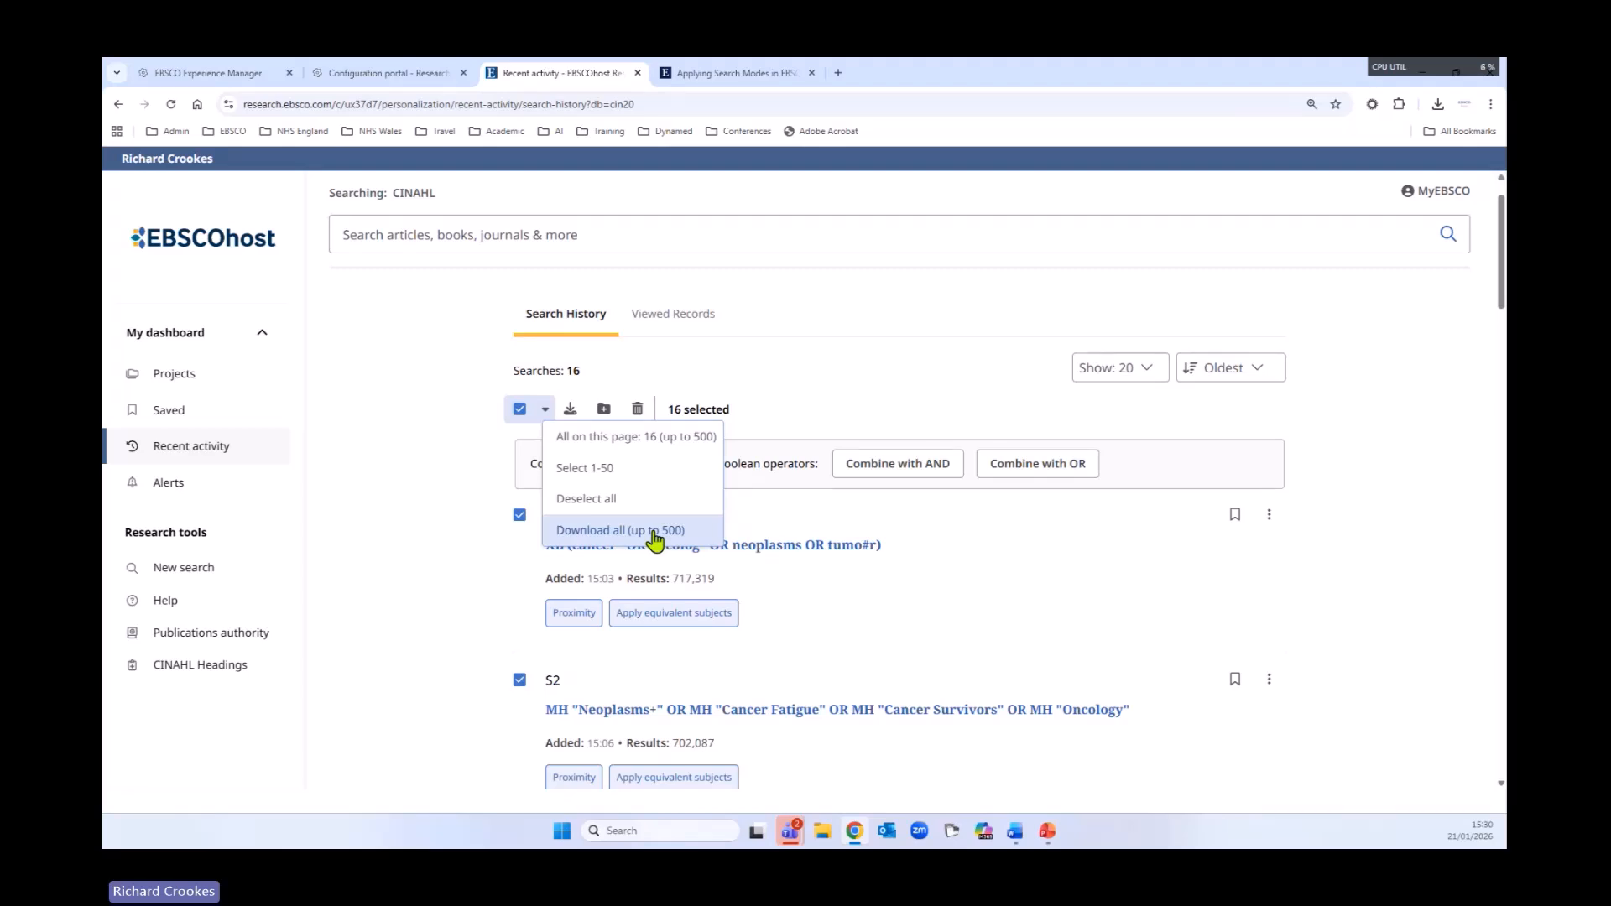
{"action": "left_click", "coordinate": [361, 571]}
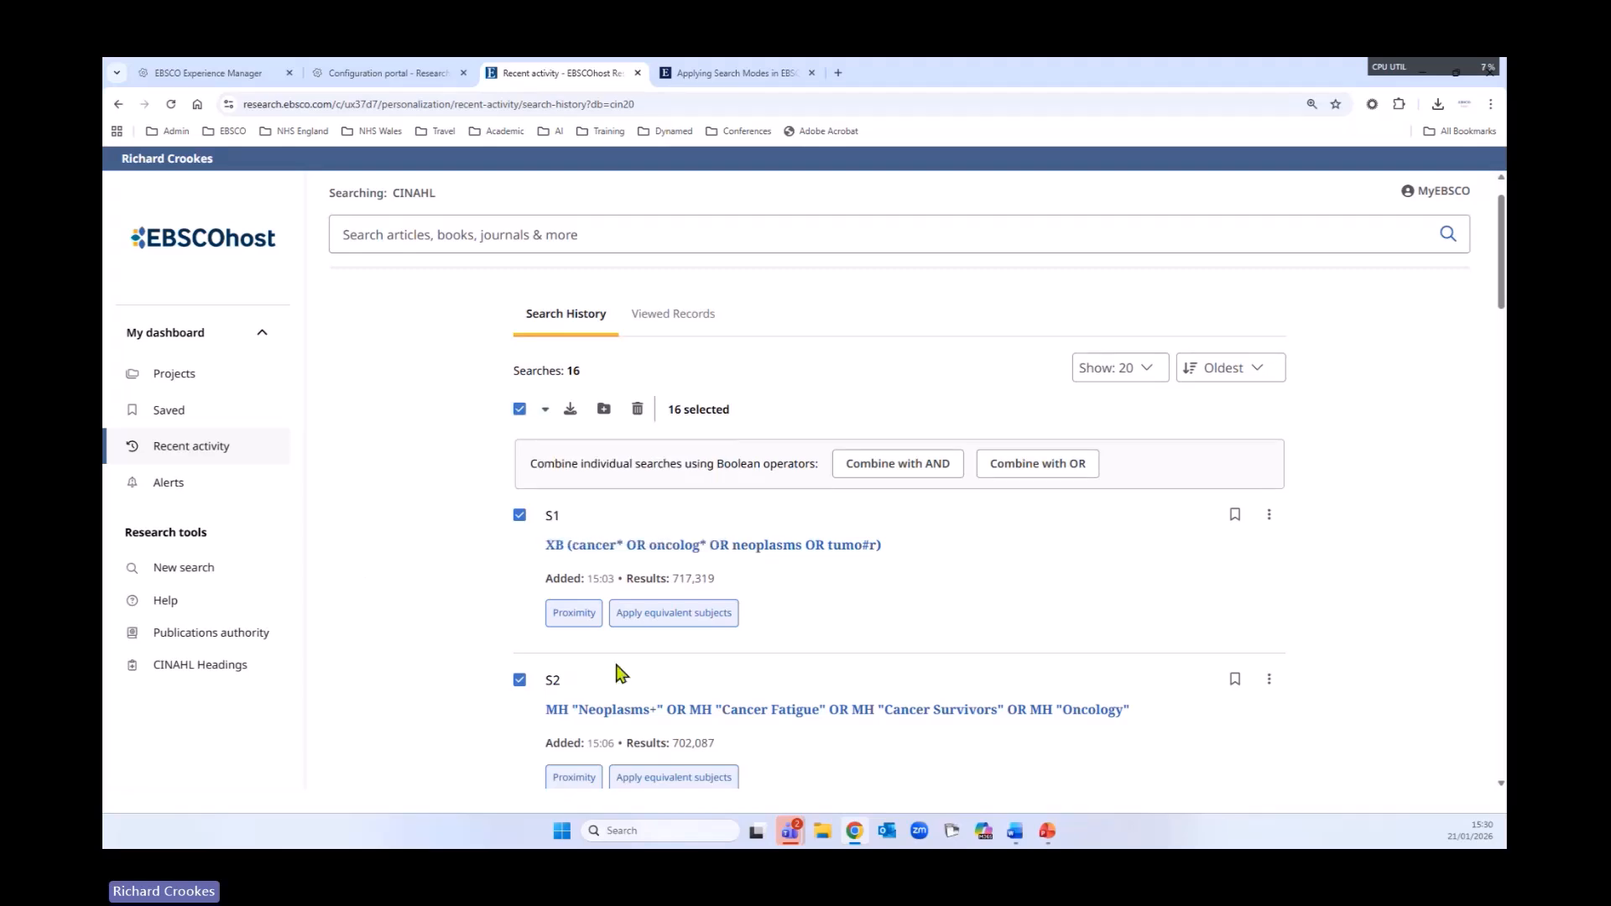
{"action": "scroll", "coordinate": [621, 671], "scroll_direction": "up", "scroll_amount": 1}
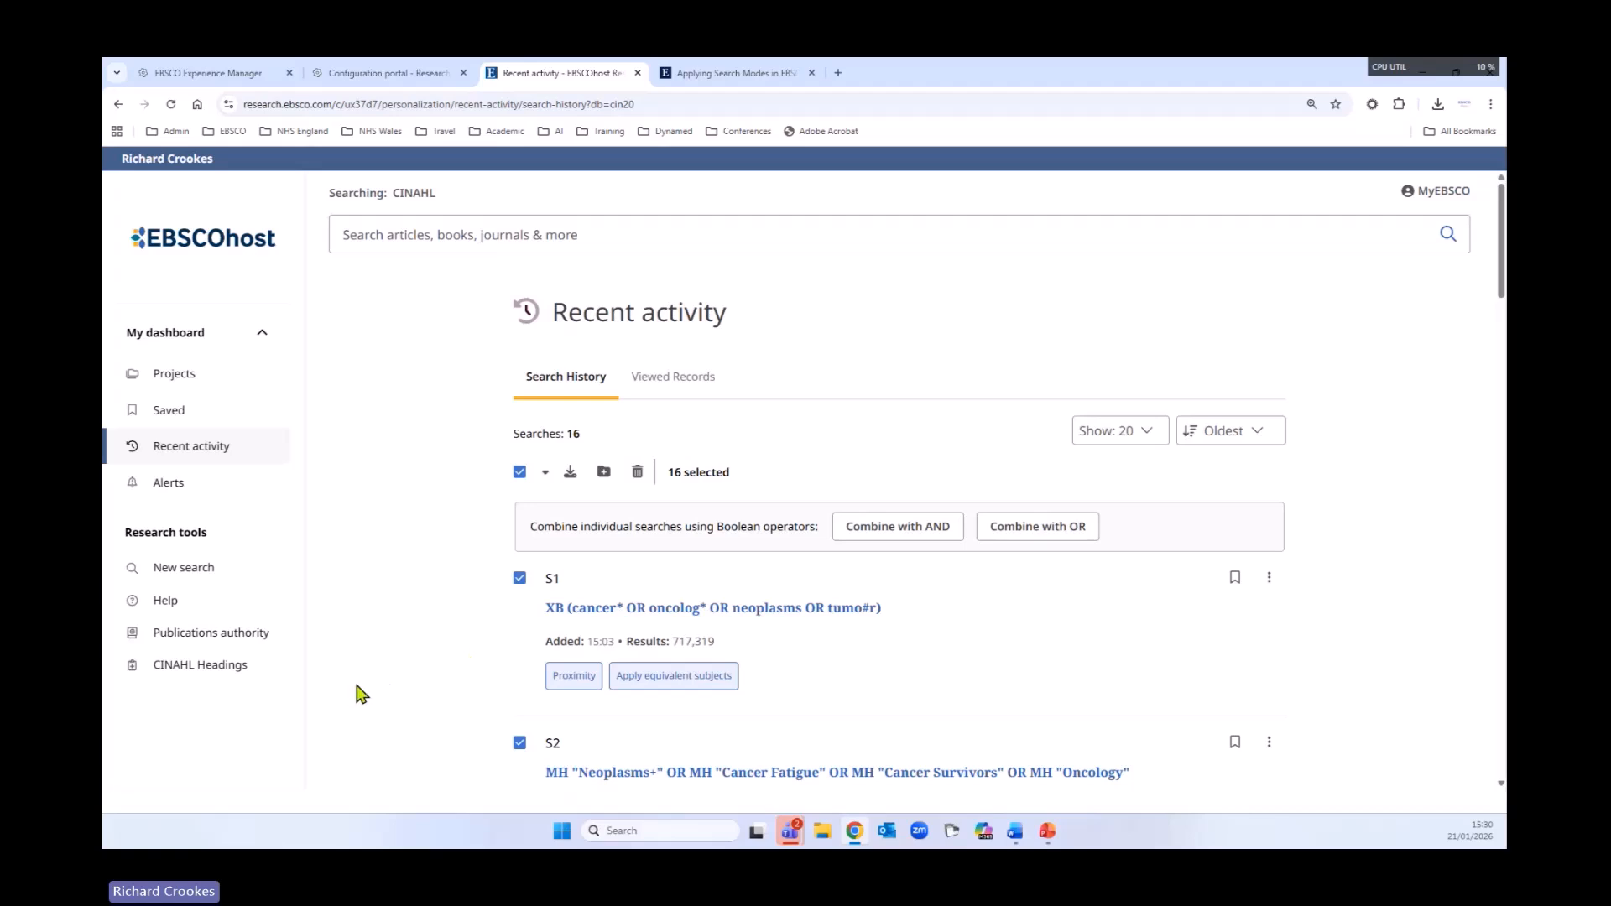
- Go back to the previous view of the search history and open the S16 search
{"action": "left_click", "coordinate": [118, 104]}
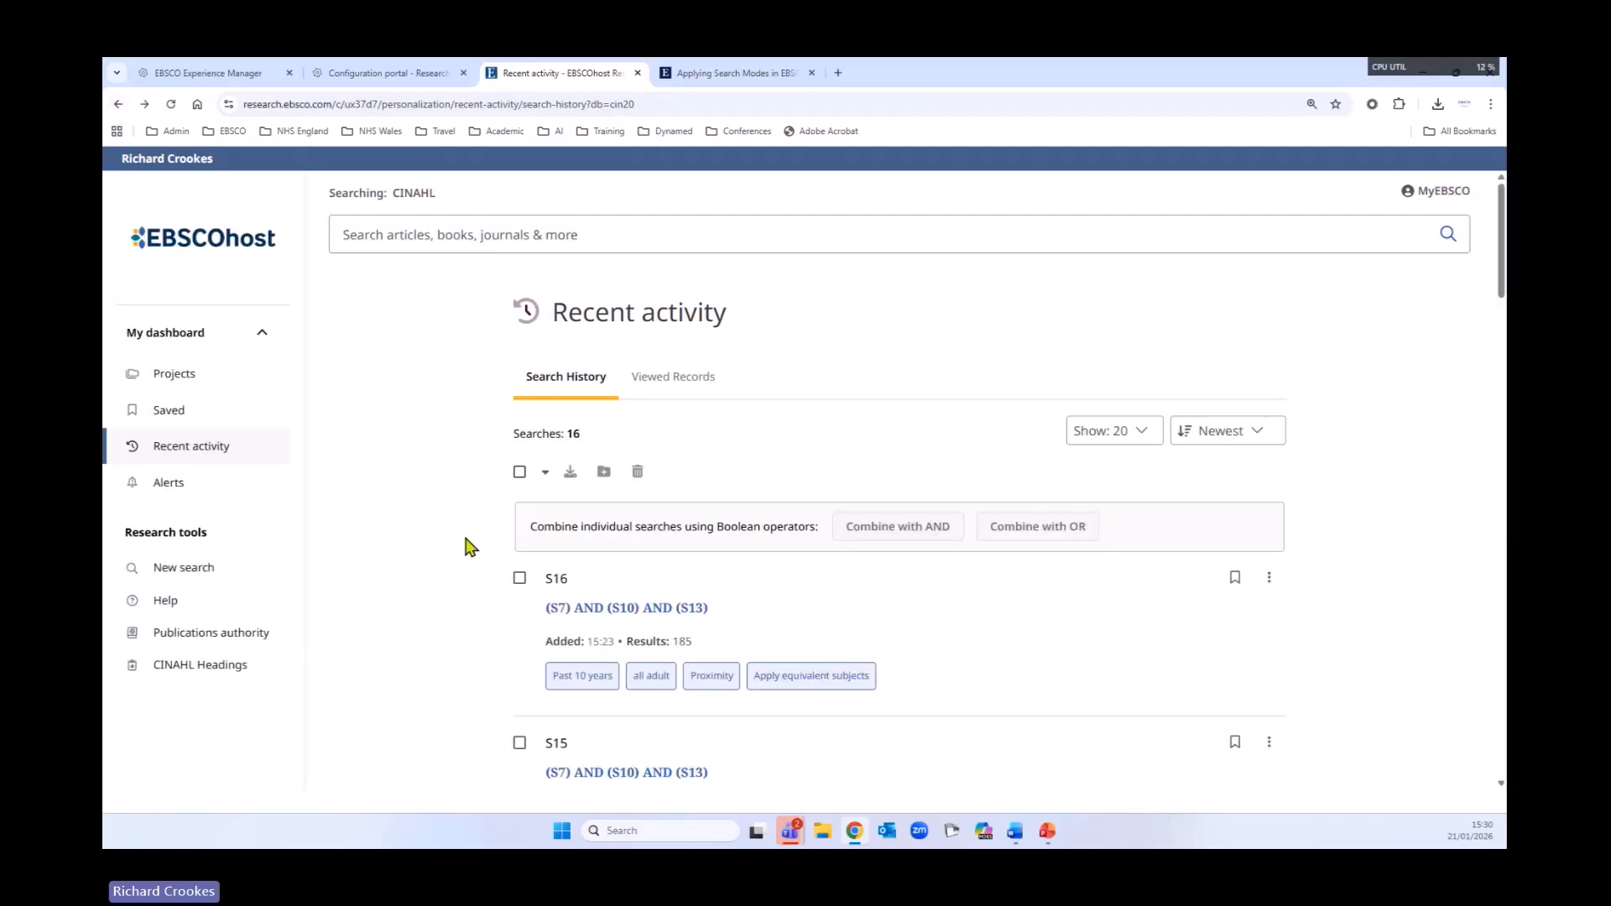
{"action": "scroll", "coordinate": [539, 691], "scroll_direction": "down", "scroll_amount": 3}
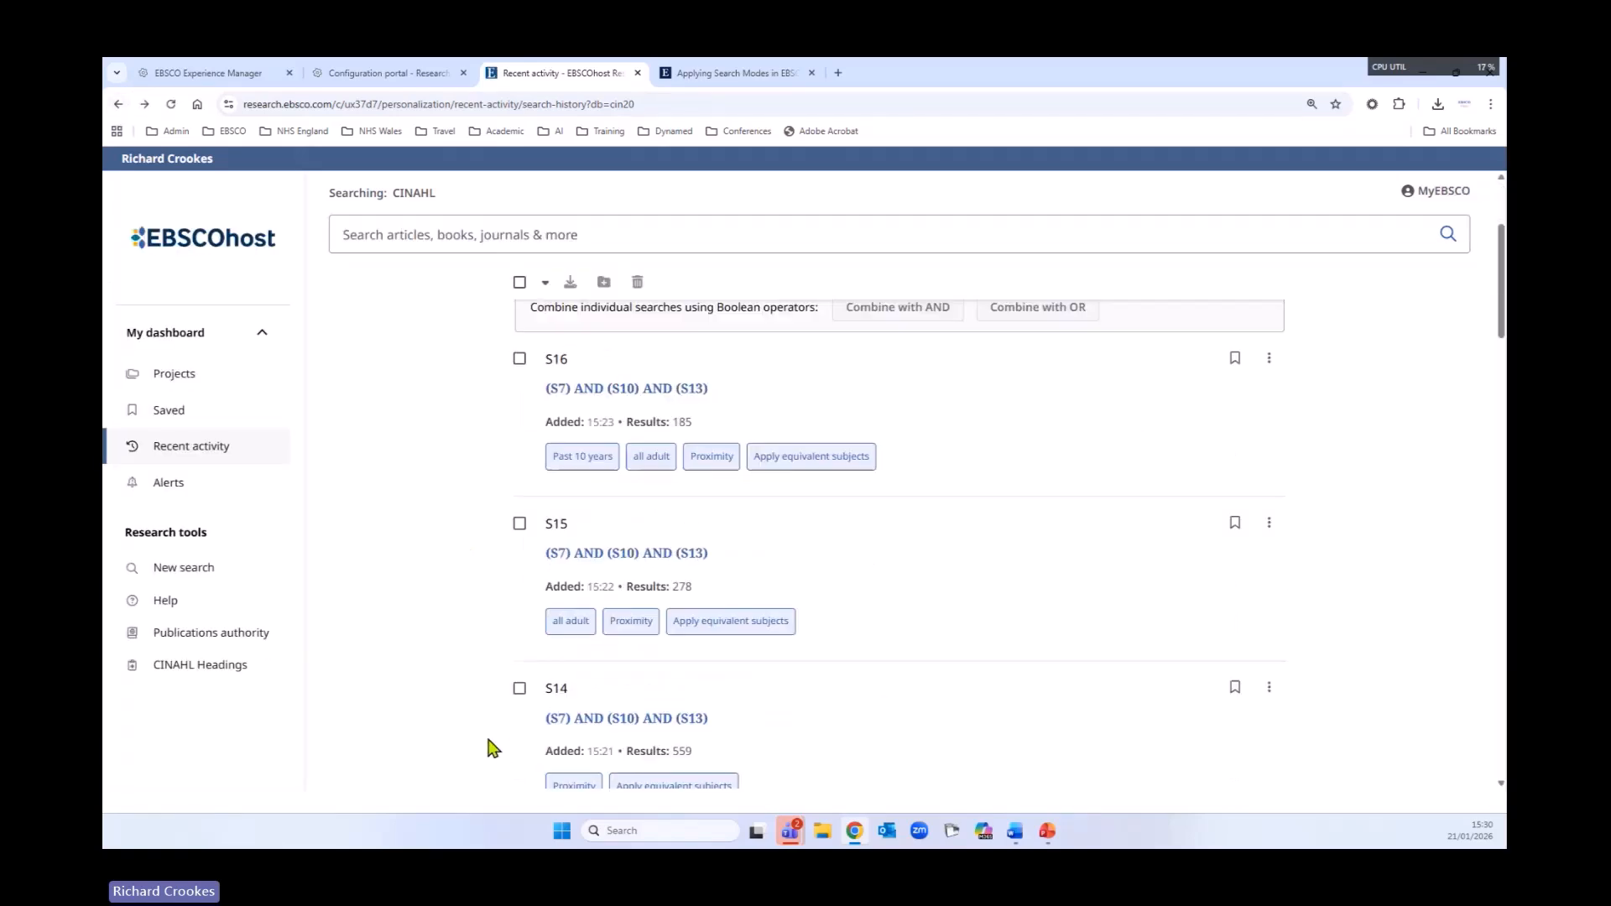
{"action": "left_click", "coordinate": [642, 389]}
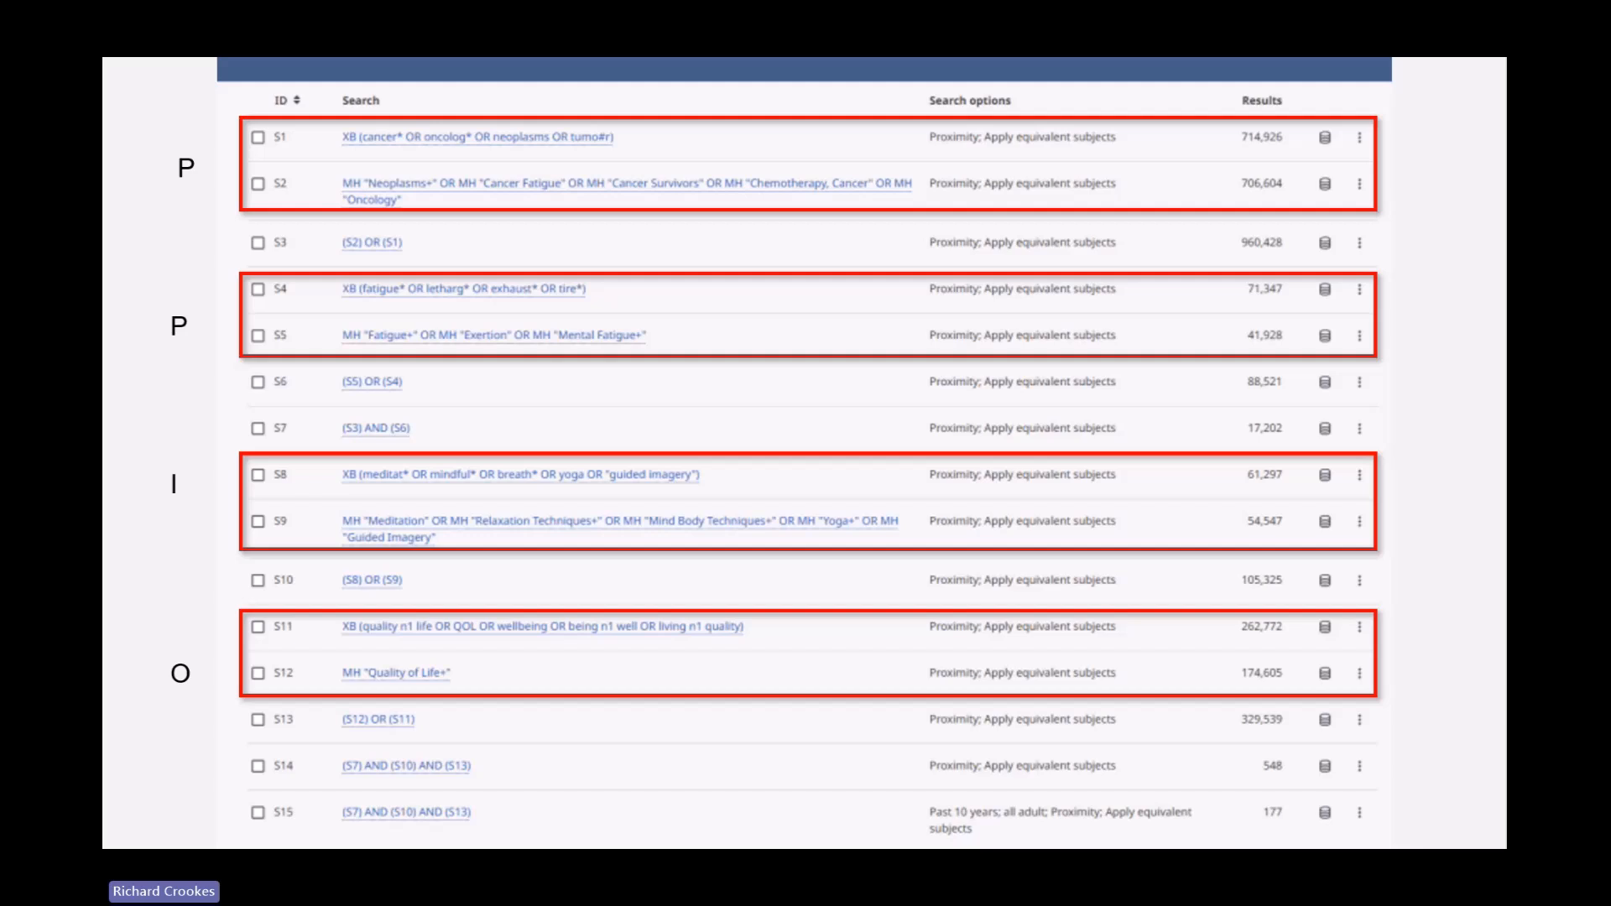
{"action": "key", "text": "Right"}
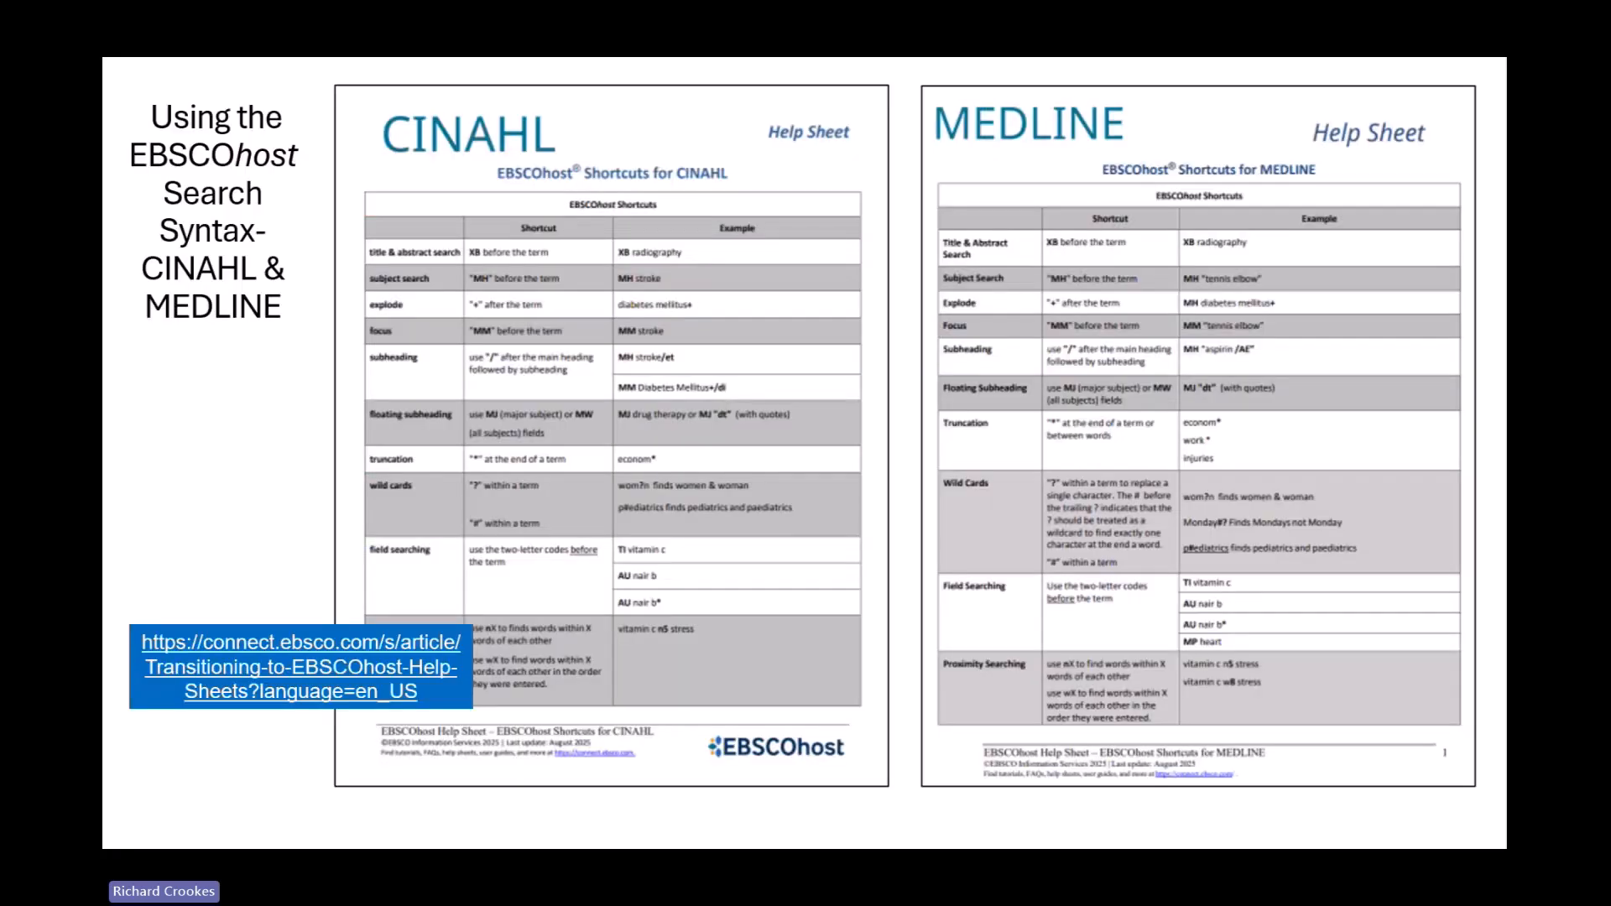
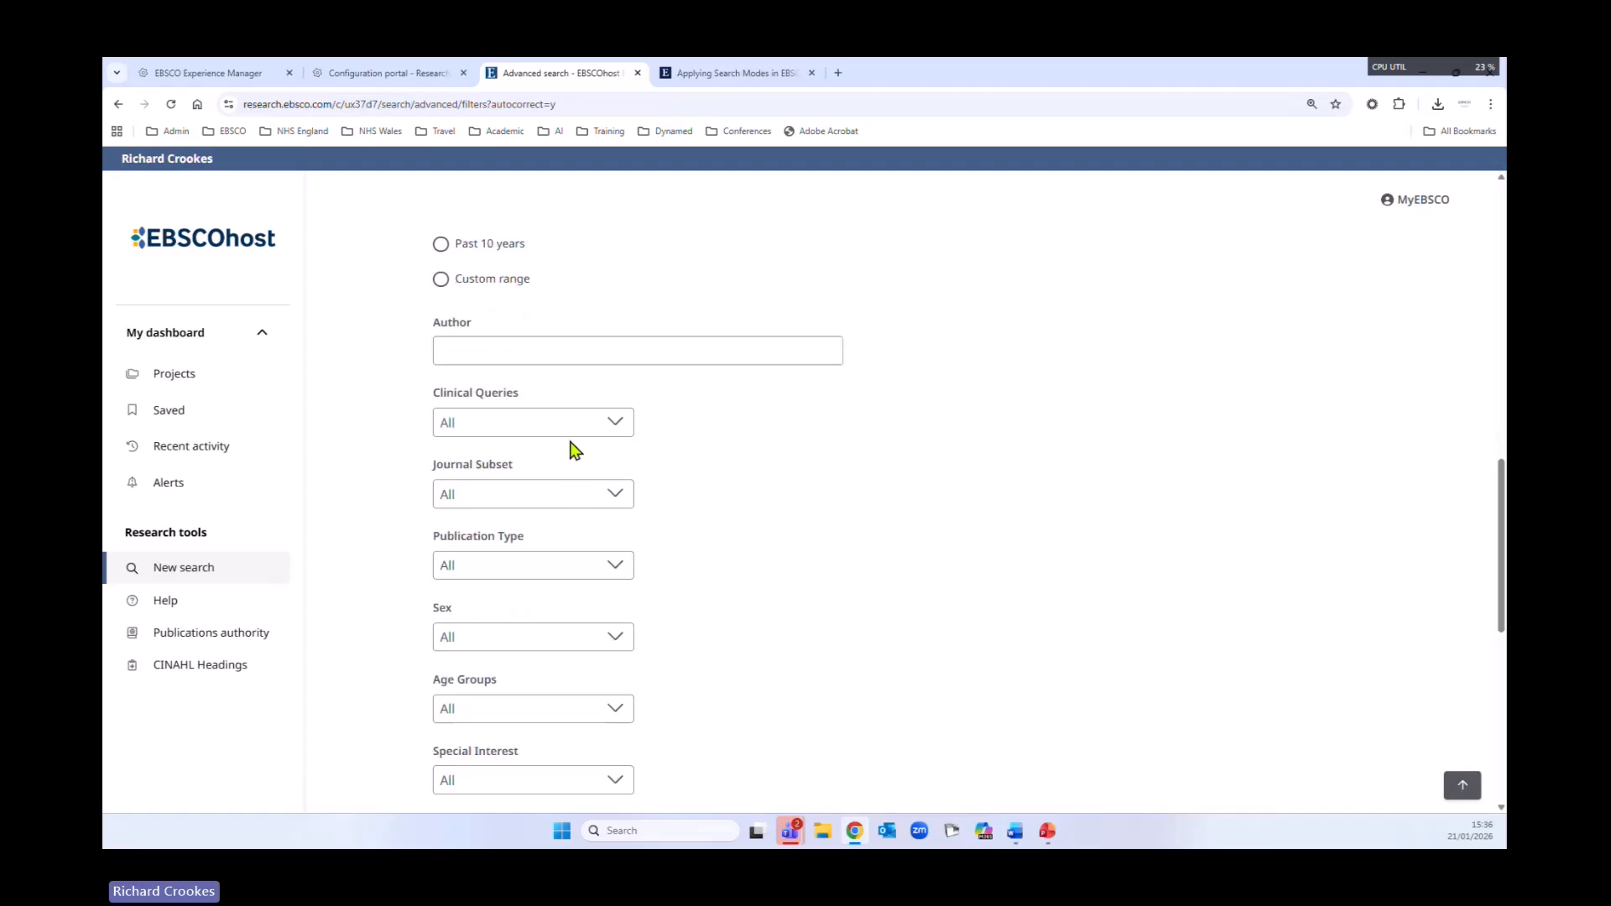
- Look through the Clinical Queries filter options available for CINAHL in the advanced search
{"action": "left_click", "coordinate": [568, 437]}
{"action": "mouse_move", "coordinate": [632, 495]}
{"action": "left_mouse_down"}
{"action": "mouse_move", "coordinate": [644, 594]}
{"action": "mouse_move", "coordinate": [655, 512]}
{"action": "left_mouse_up"}
{"action": "scroll", "coordinate": [884, 637], "scroll_direction": "up", "scroll_amount": 6}
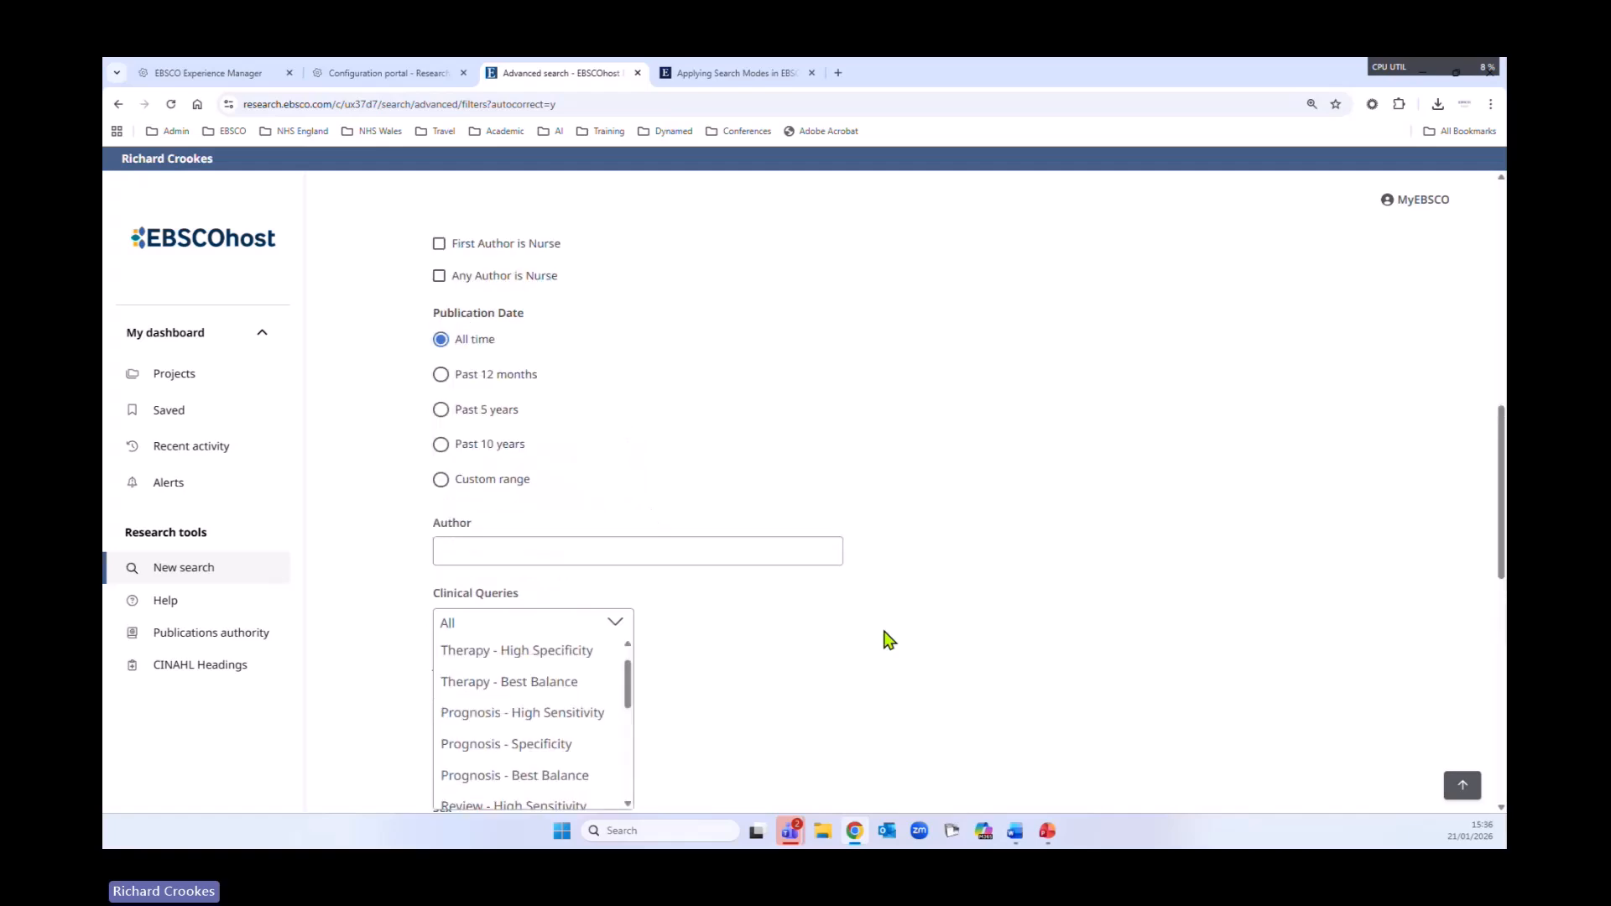
{"action": "scroll", "coordinate": [887, 640], "scroll_direction": "up", "scroll_amount": 6}
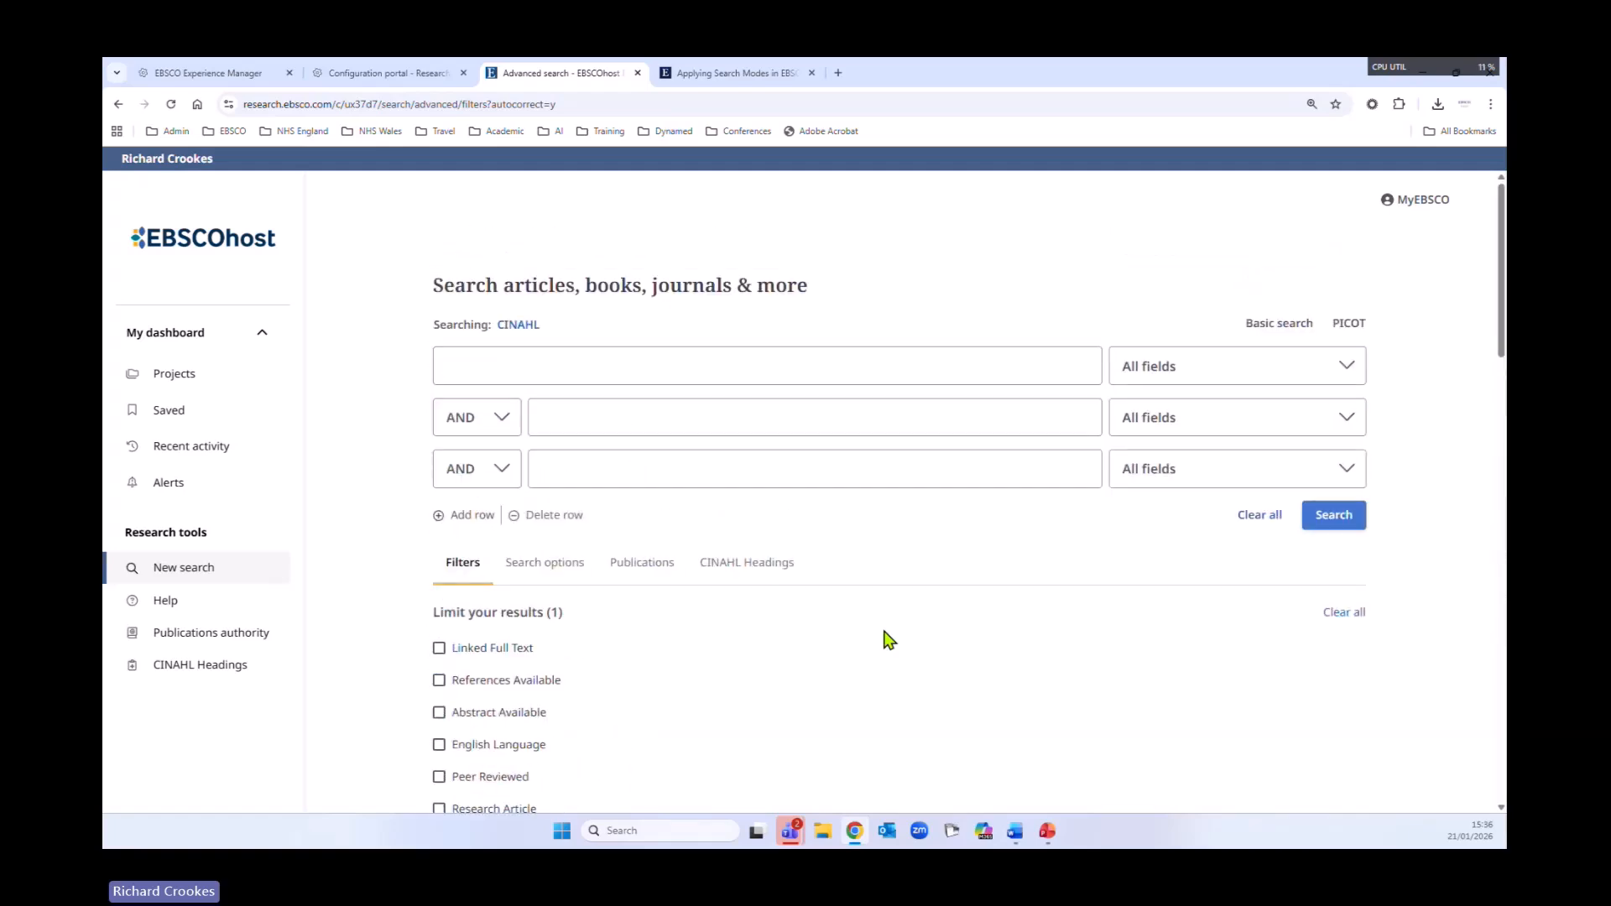
- Change the database searched from CINAHL to MEDLINE
{"action": "left_click", "coordinate": [520, 325]}
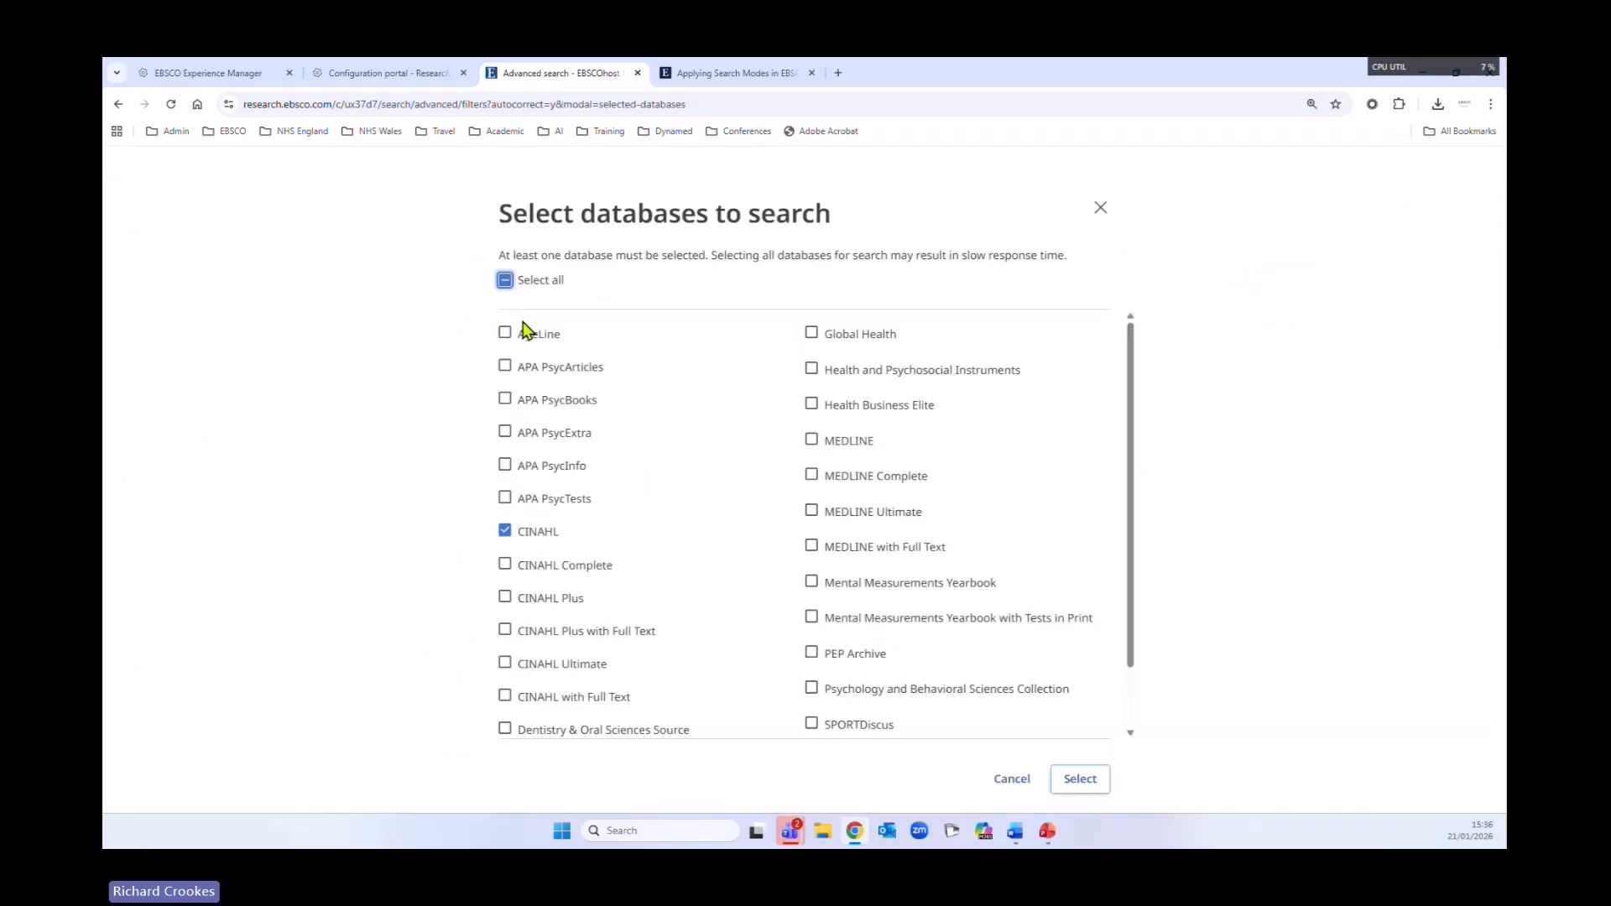
{"action": "left_click", "coordinate": [813, 441]}
{"action": "left_click", "coordinate": [1070, 787]}
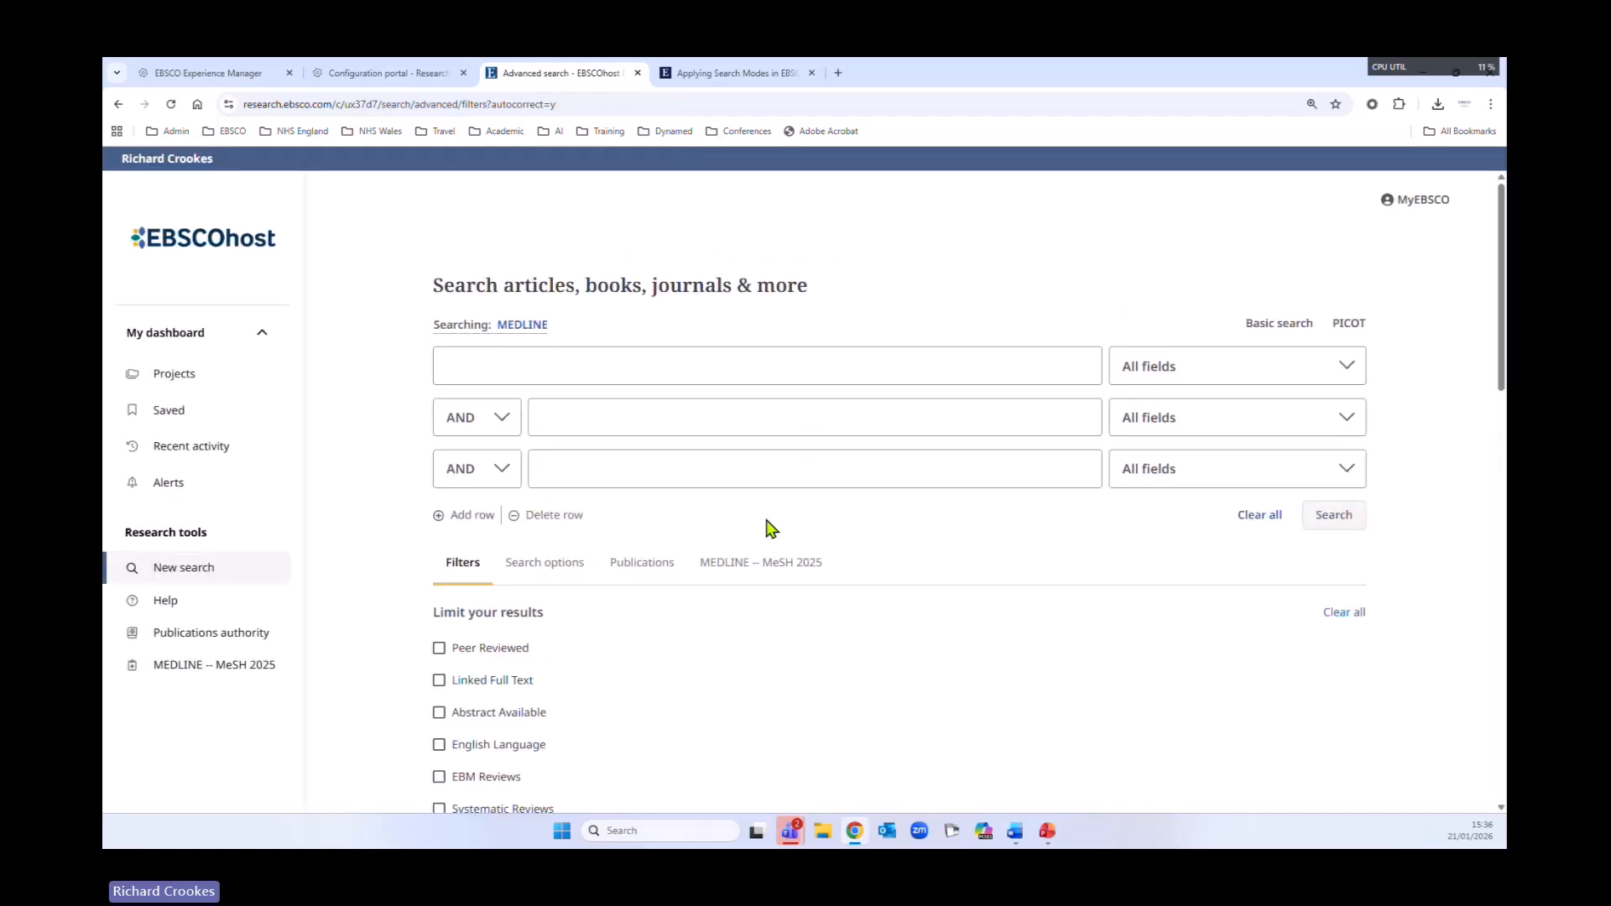
- Examine the advanced search filters offered for MEDLINE, including the Clinical Queries options
{"action": "scroll", "coordinate": [766, 528], "scroll_direction": "down", "scroll_amount": 1}
{"action": "scroll", "coordinate": [483, 584], "scroll_direction": "down", "scroll_amount": 2}
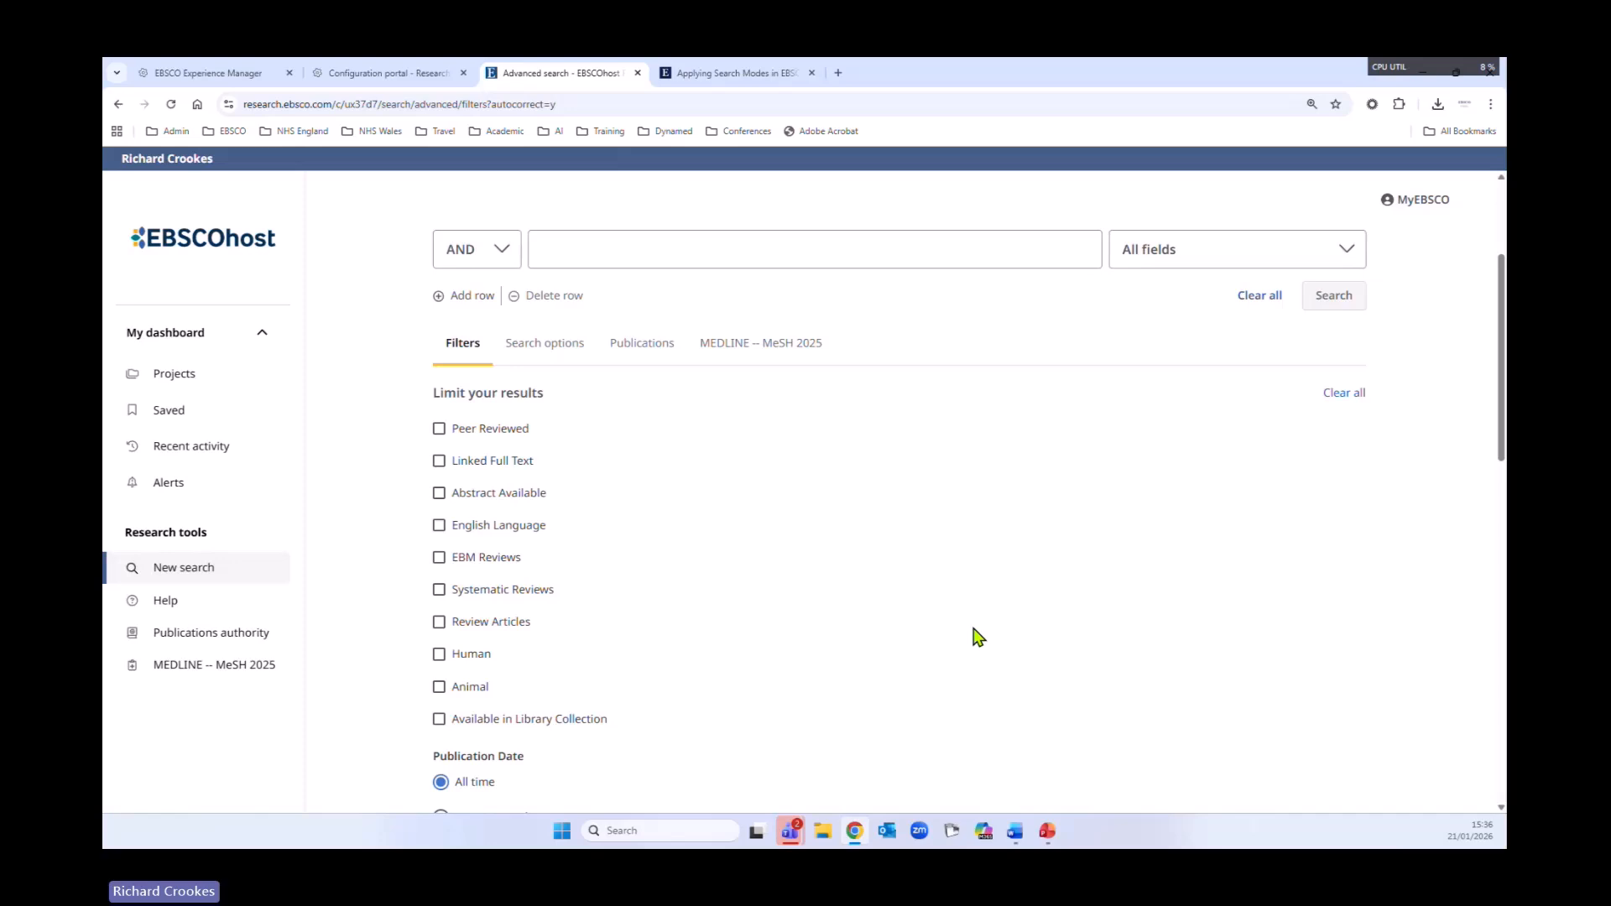
{"action": "scroll", "coordinate": [978, 638], "scroll_direction": "down", "scroll_amount": 10}
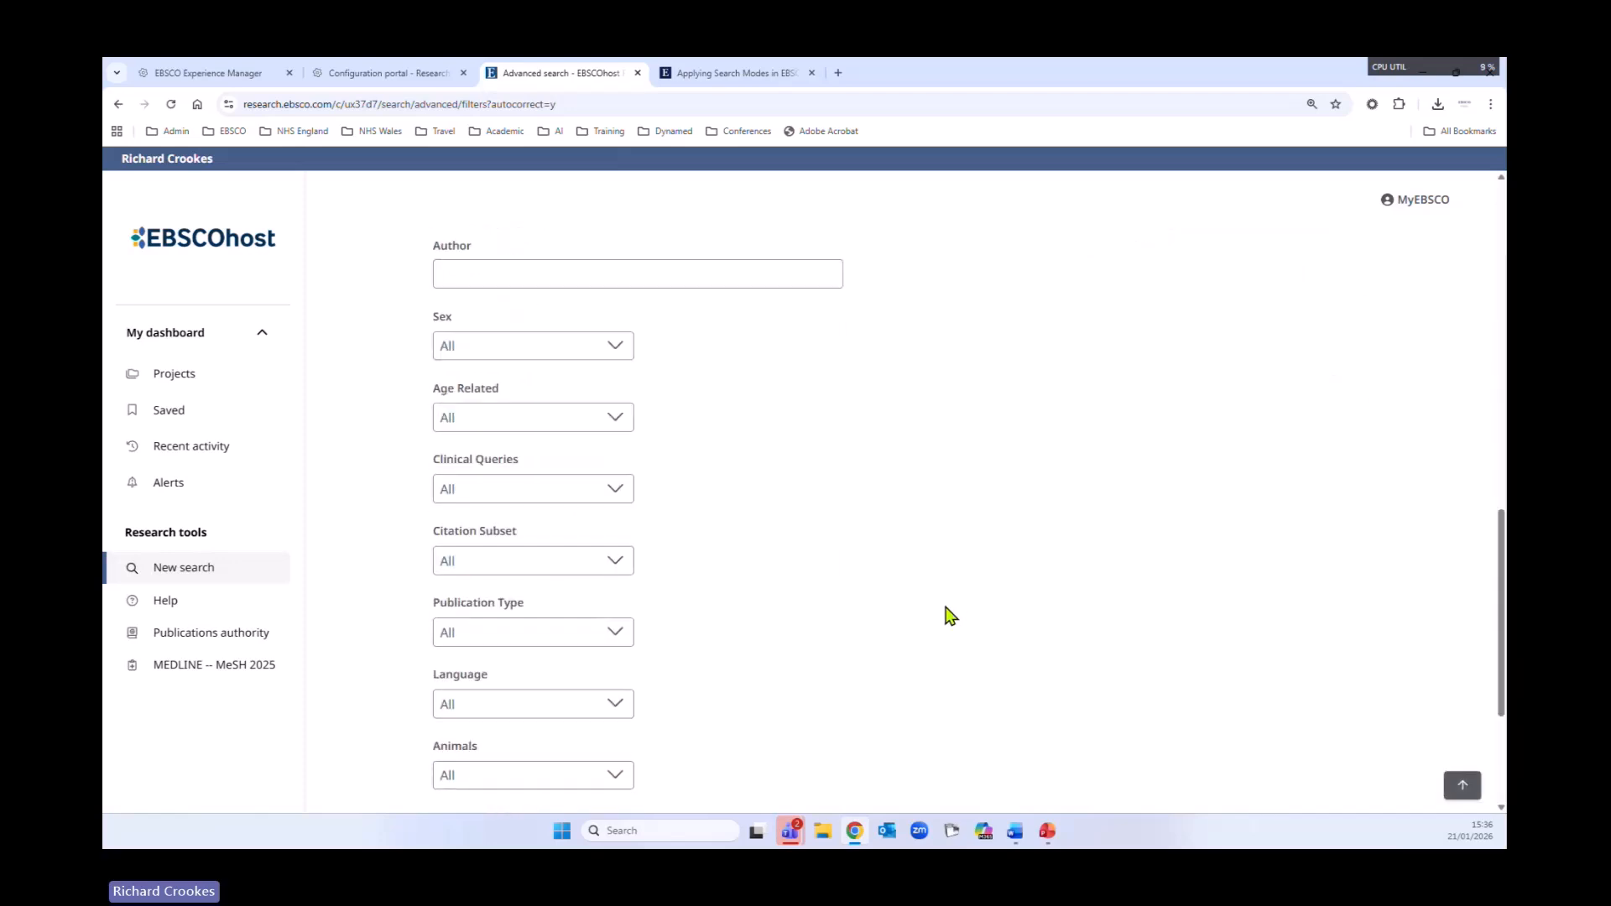
{"action": "scroll", "coordinate": [866, 604], "scroll_direction": "down", "scroll_amount": 2}
{"action": "scroll", "coordinate": [866, 604], "scroll_direction": "up", "scroll_amount": 2}
{"action": "left_click", "coordinate": [577, 560]}
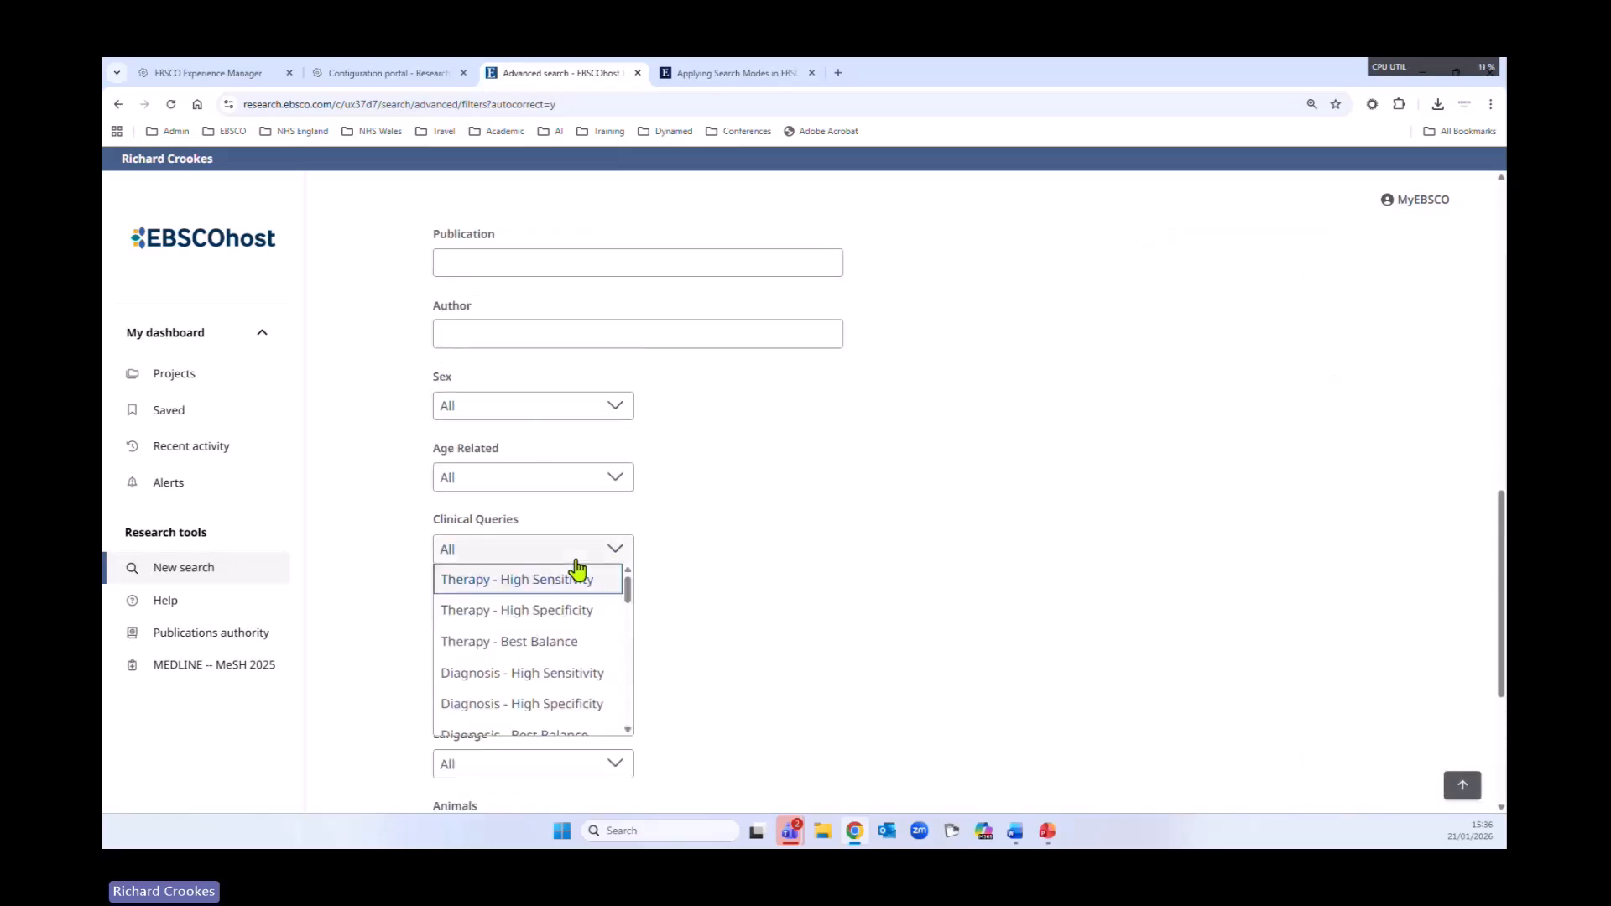
{"action": "left_click_drag", "start_coordinate": [629, 588], "coordinate": [927, 630]}
{"action": "scroll", "coordinate": [995, 640], "scroll_direction": "up", "scroll_amount": 3}
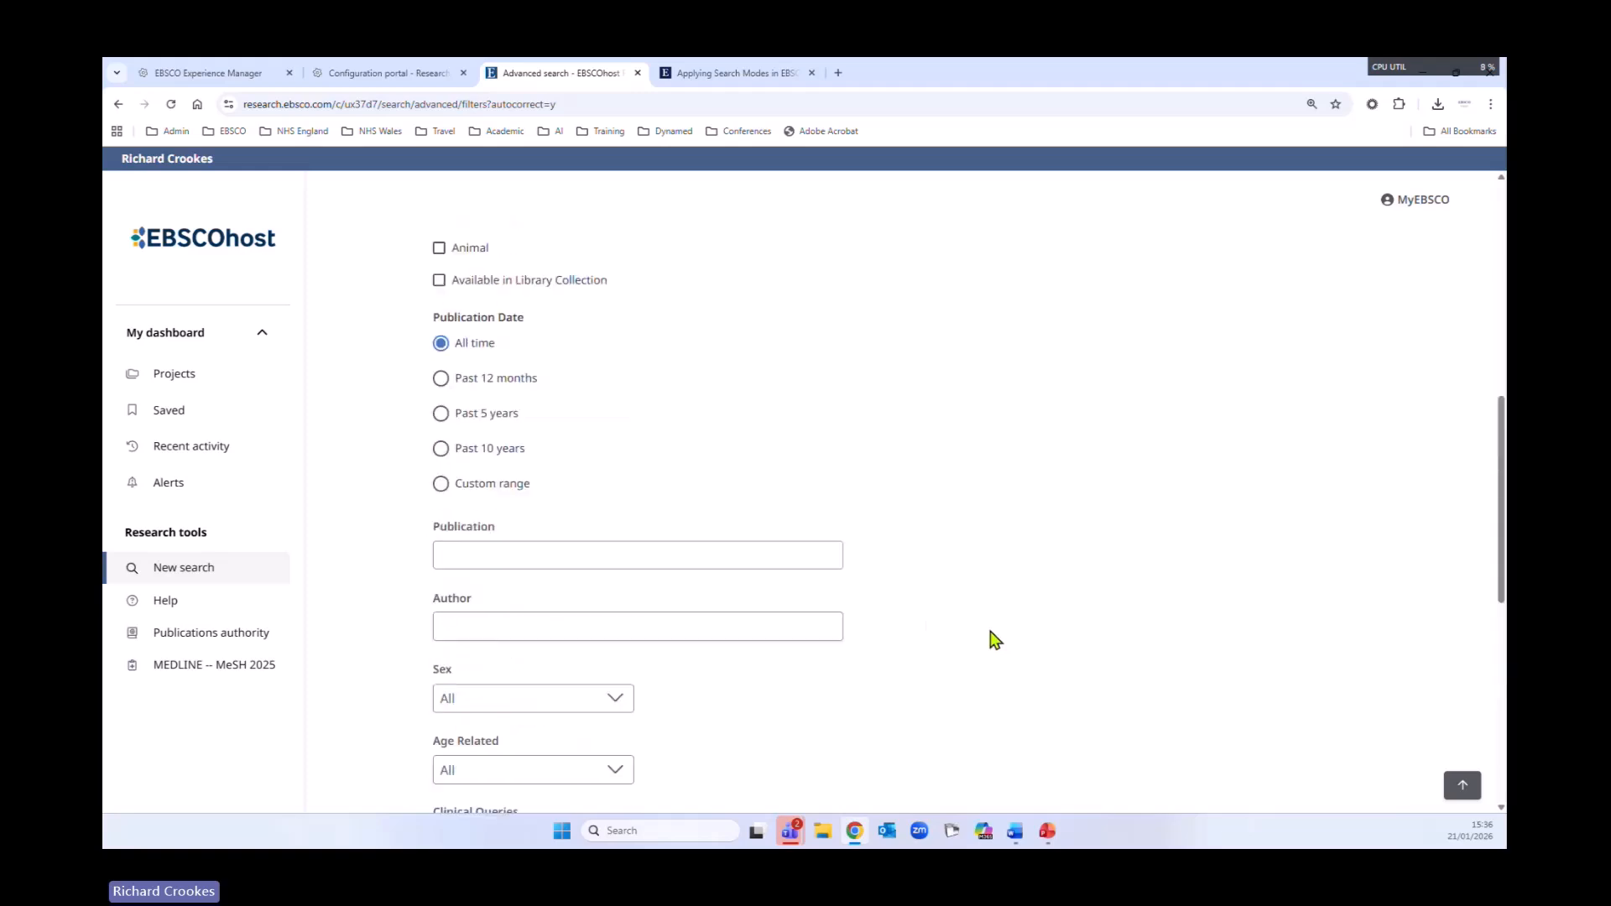
- Change the database selection for the advanced search back to CINAHL only
{"action": "scroll", "coordinate": [994, 640], "scroll_direction": "up", "scroll_amount": 5}
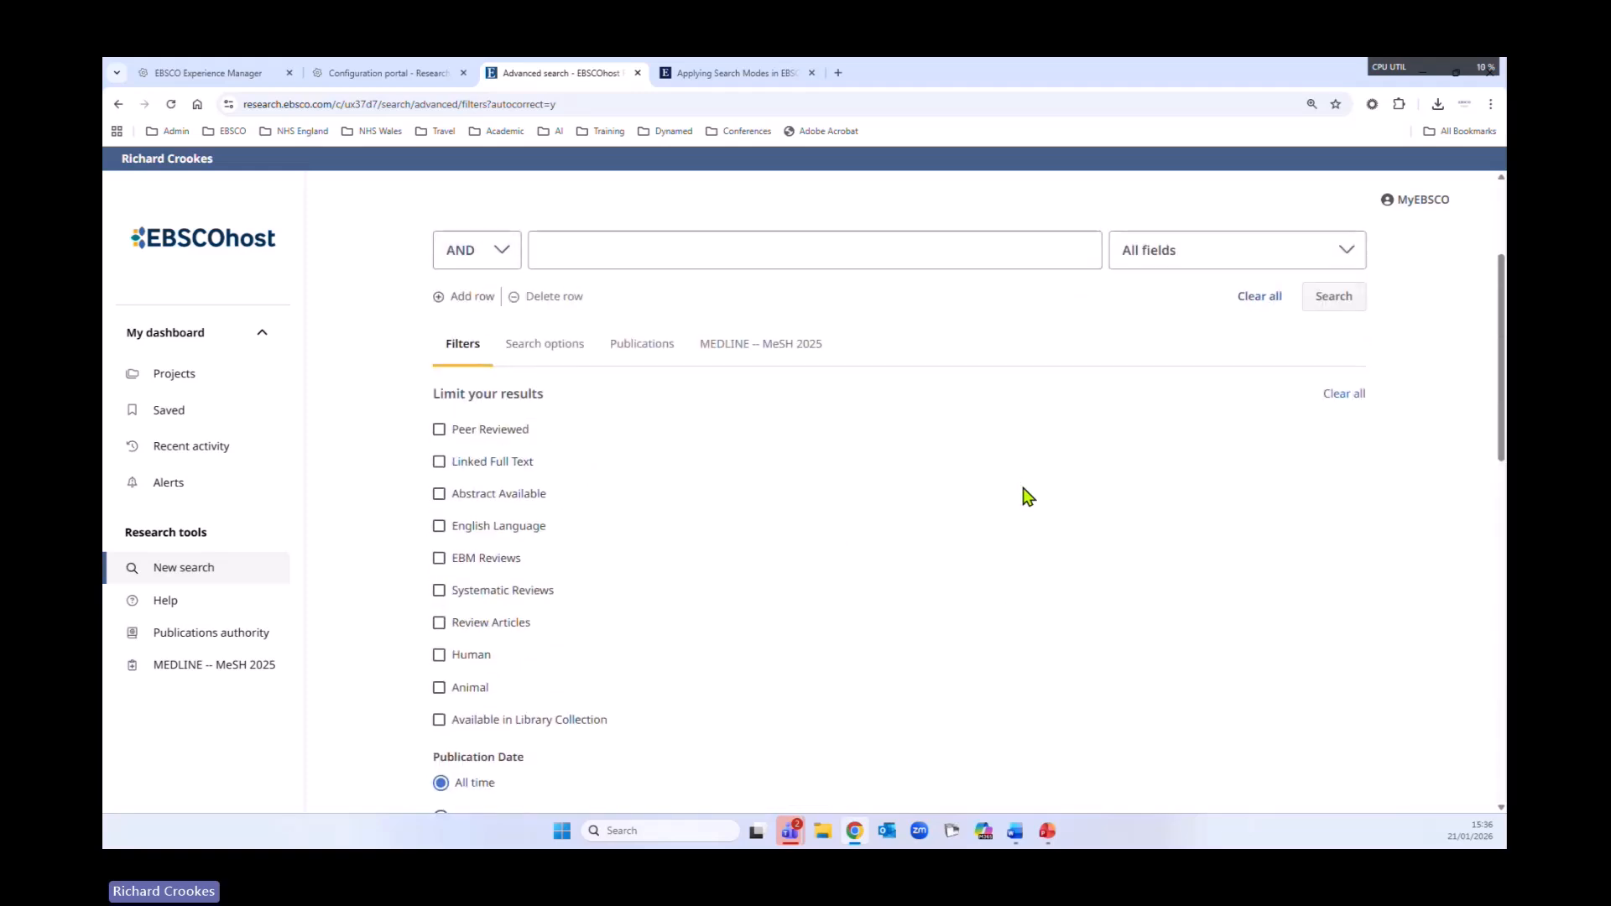
{"action": "scroll", "coordinate": [1028, 497], "scroll_direction": "up", "scroll_amount": 3}
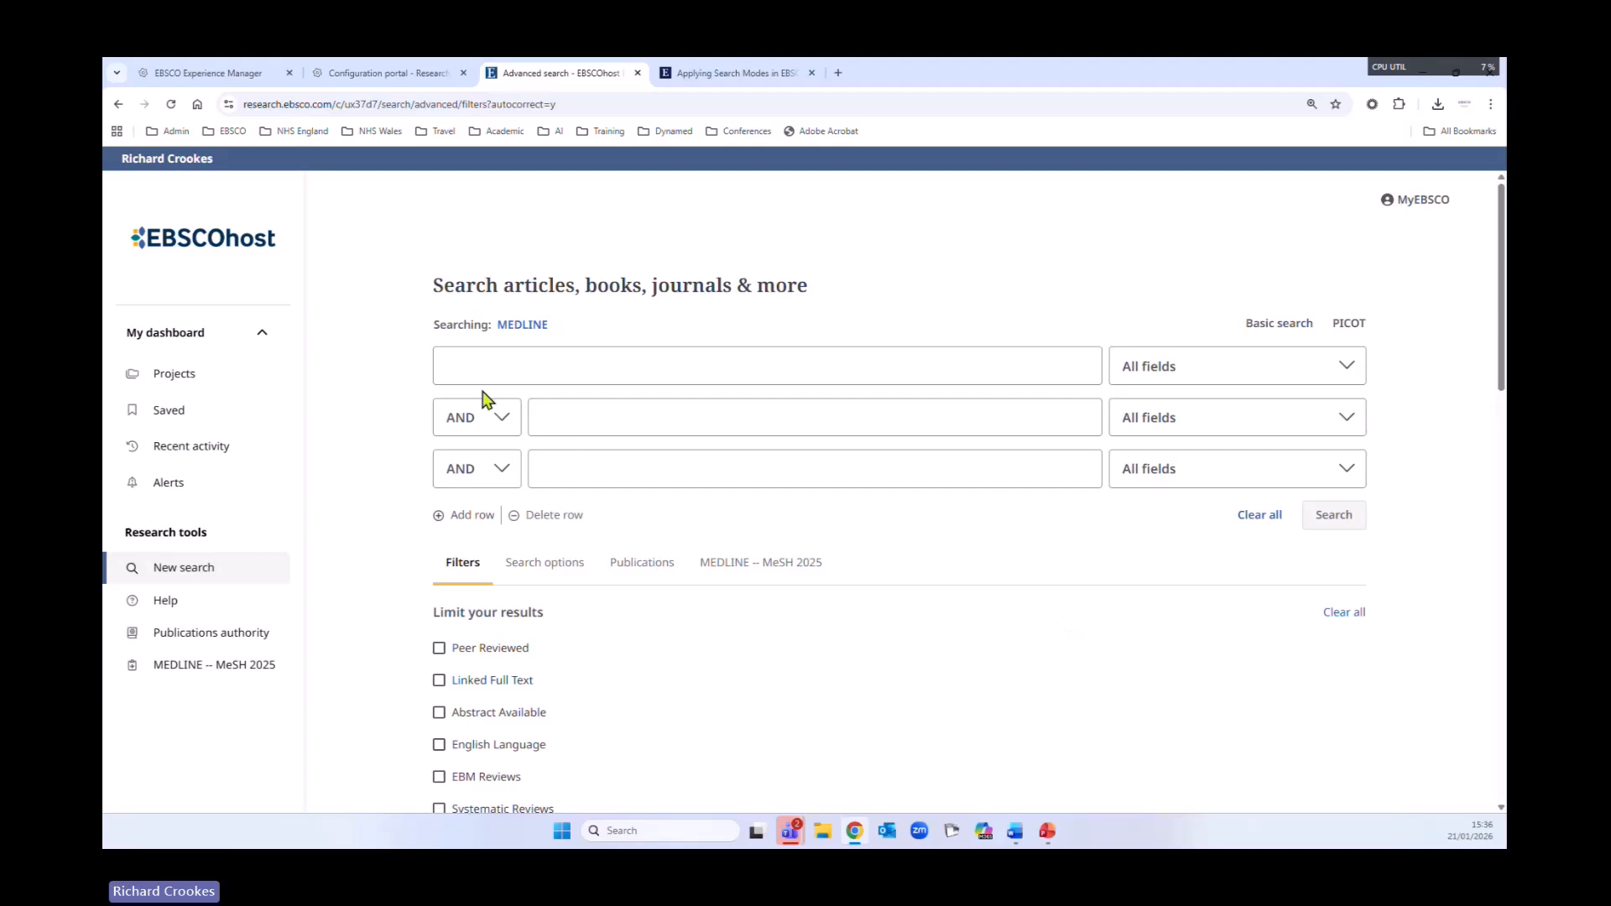
{"action": "left_click", "coordinate": [529, 327]}
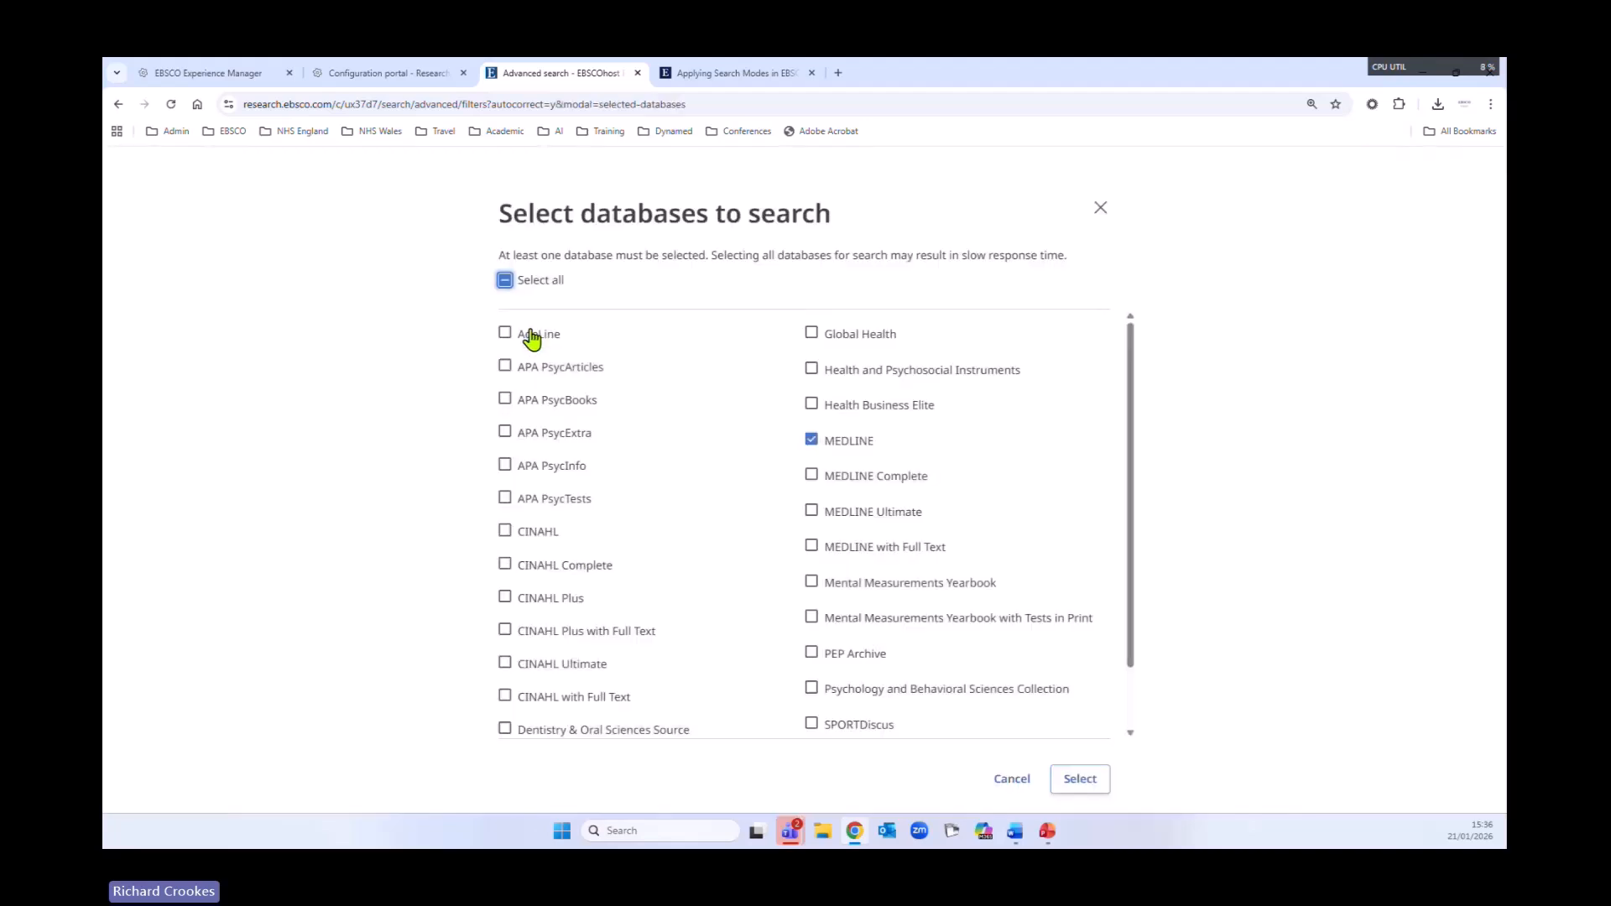
{"action": "left_click", "coordinate": [505, 281]}
{"action": "left_click", "coordinate": [505, 532]}
{"action": "left_click", "coordinate": [1085, 779]}
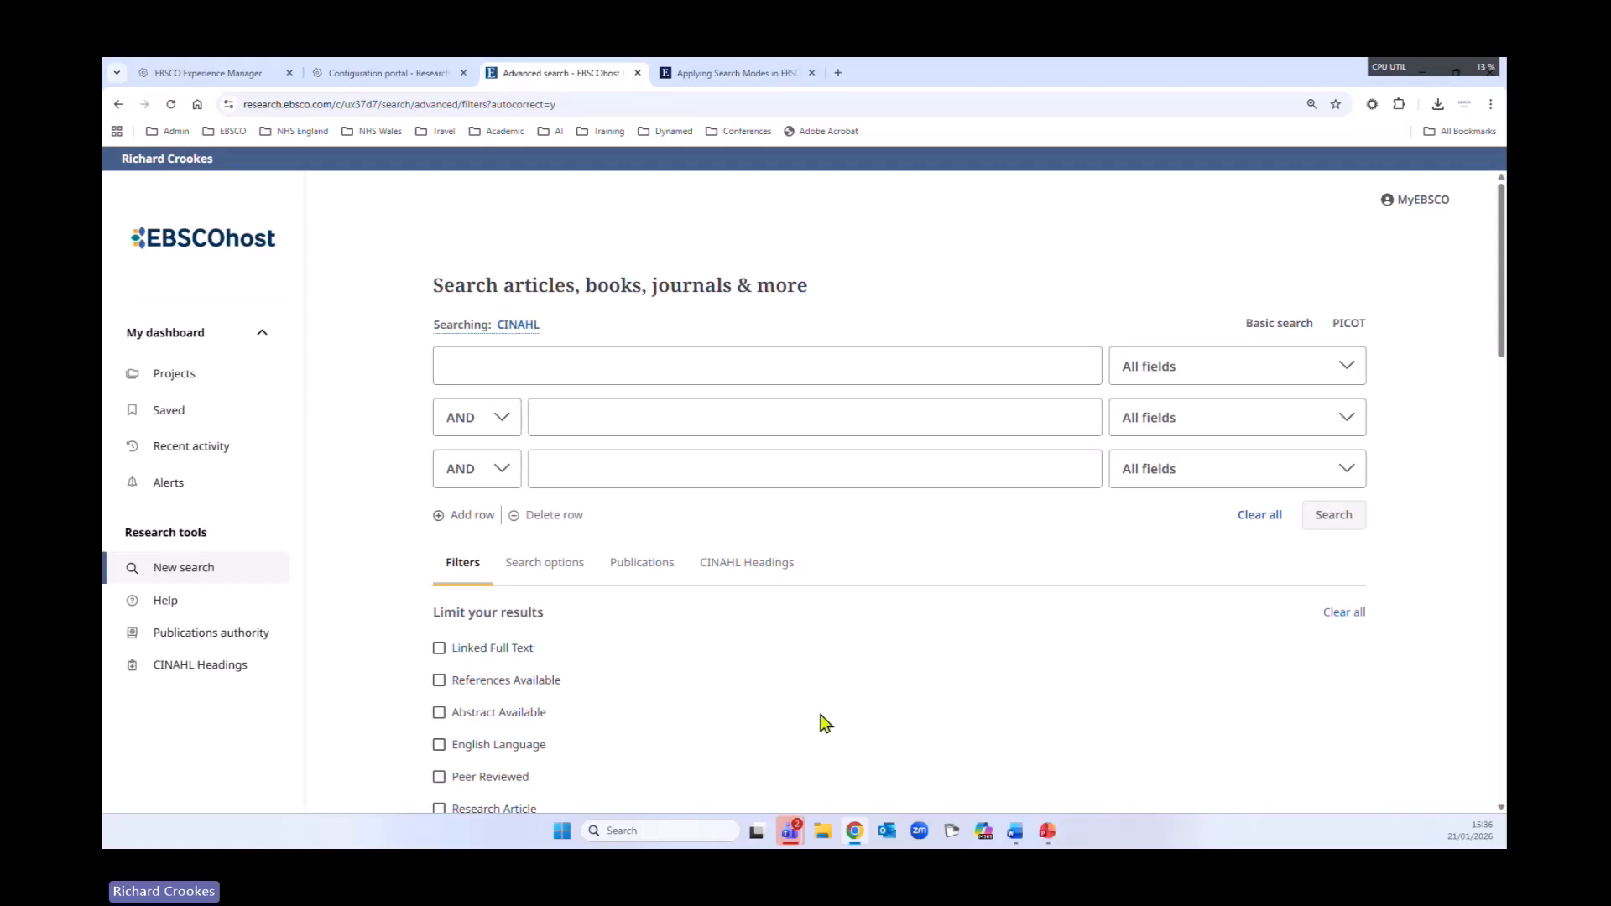
- Open the search history in recent activity and sort the searches by oldest first
{"action": "left_click", "coordinate": [201, 450]}
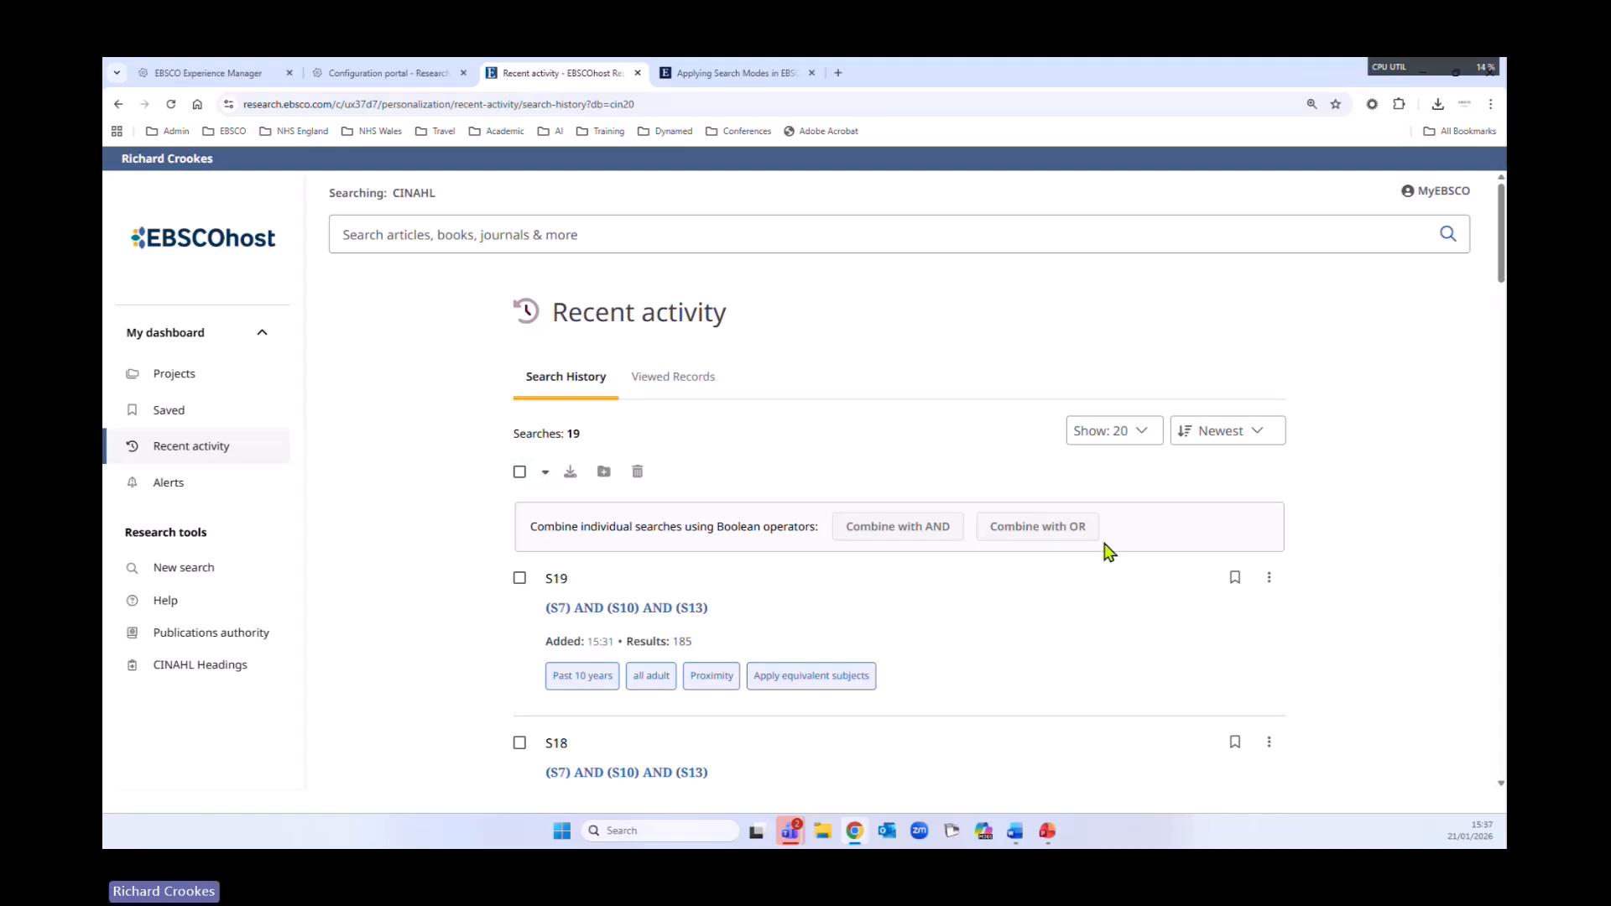
{"action": "left_click", "coordinate": [1197, 442]}
{"action": "left_click", "coordinate": [1190, 503]}
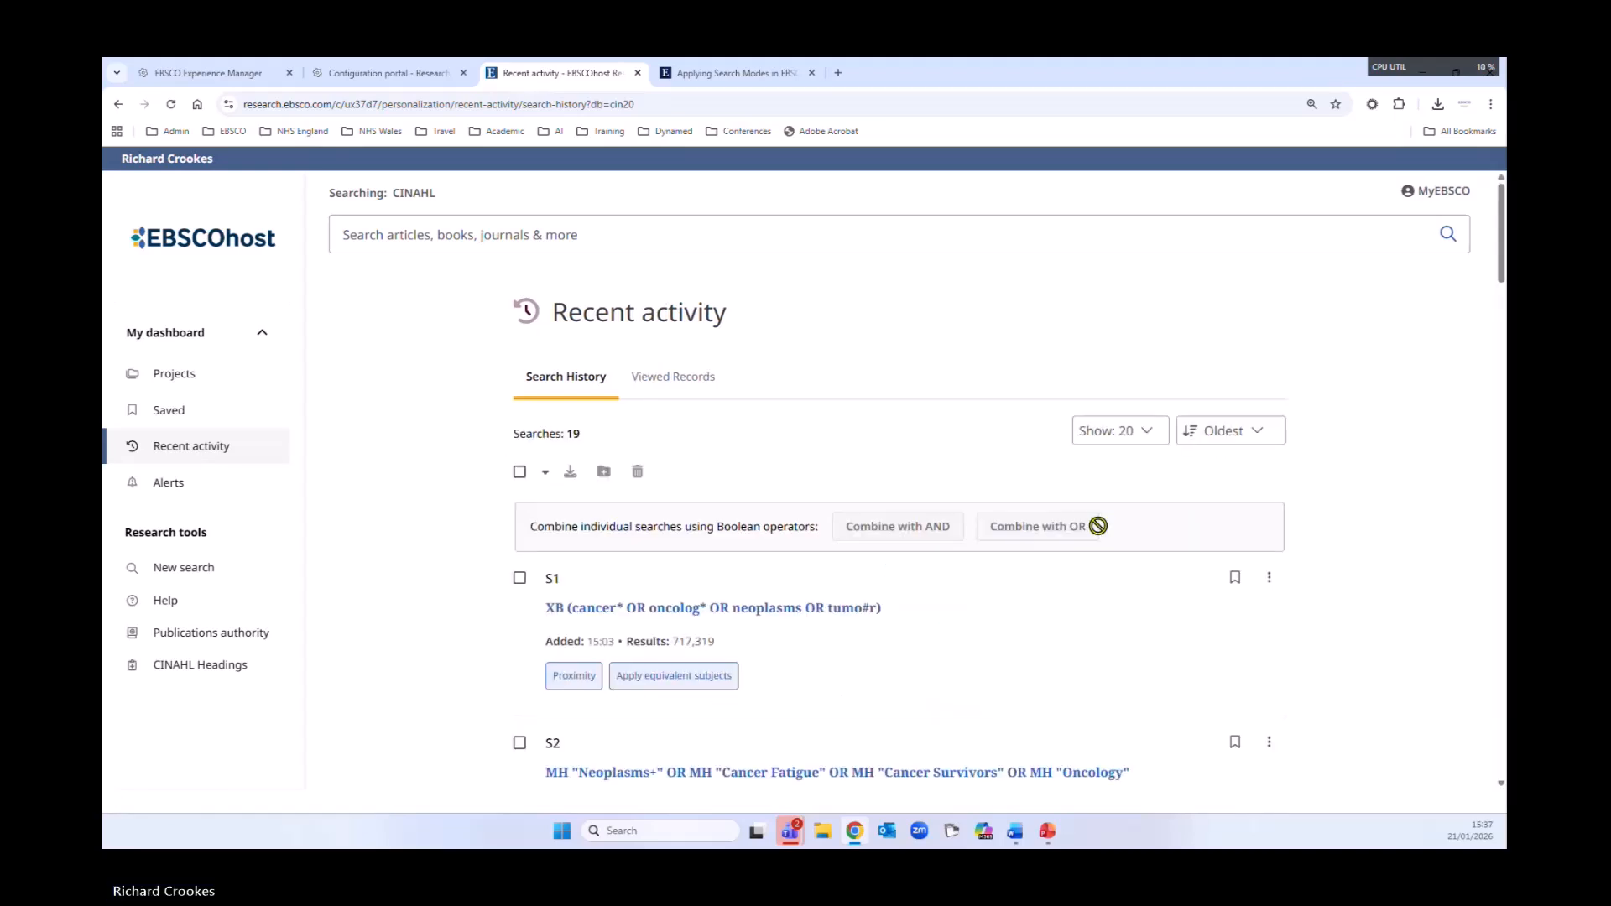
- Delete the duplicate S17 search from the search history and confirm its removal
{"action": "scroll", "coordinate": [1028, 616], "scroll_direction": "down", "scroll_amount": 6}
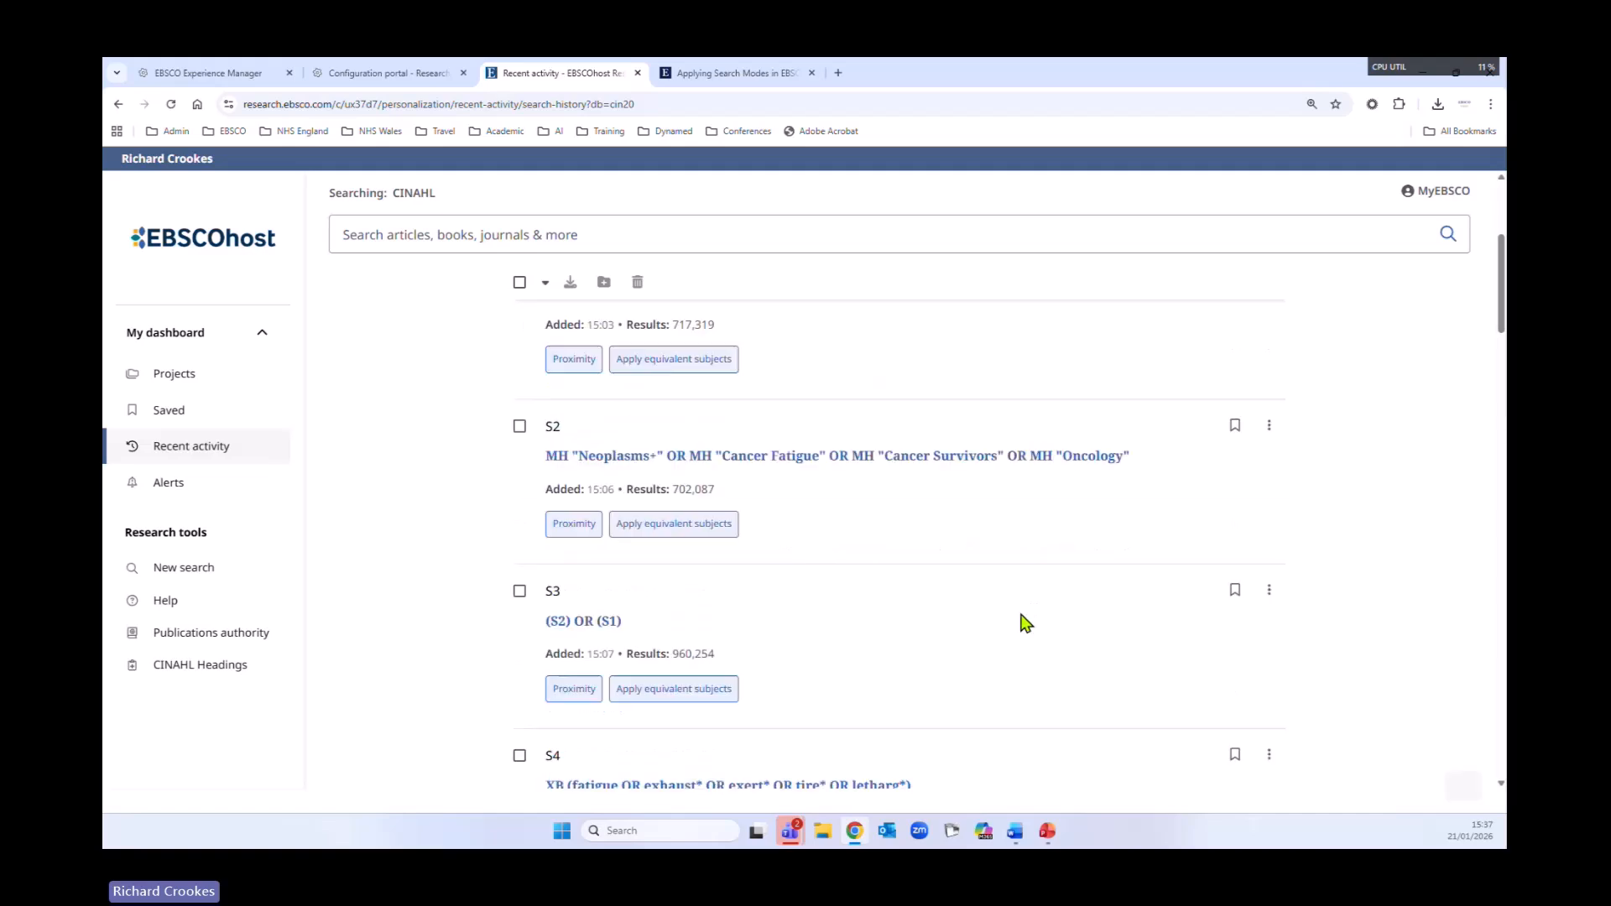
{"action": "scroll", "coordinate": [1025, 626], "scroll_direction": "down", "scroll_amount": 5}
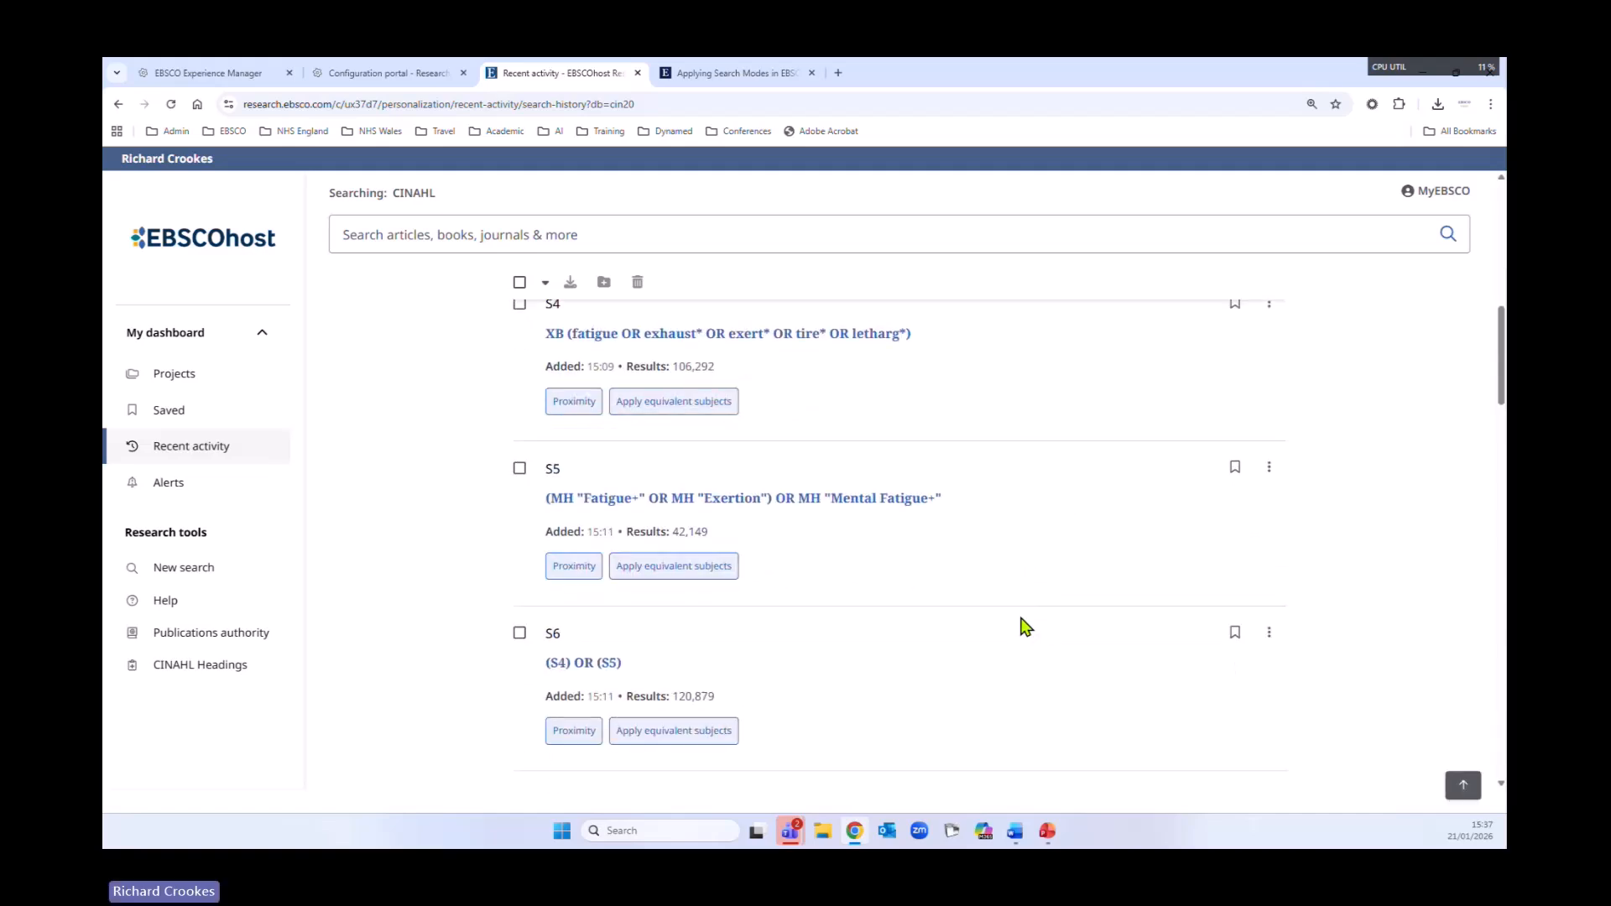
{"action": "scroll", "coordinate": [1025, 629], "scroll_direction": "down", "scroll_amount": 6}
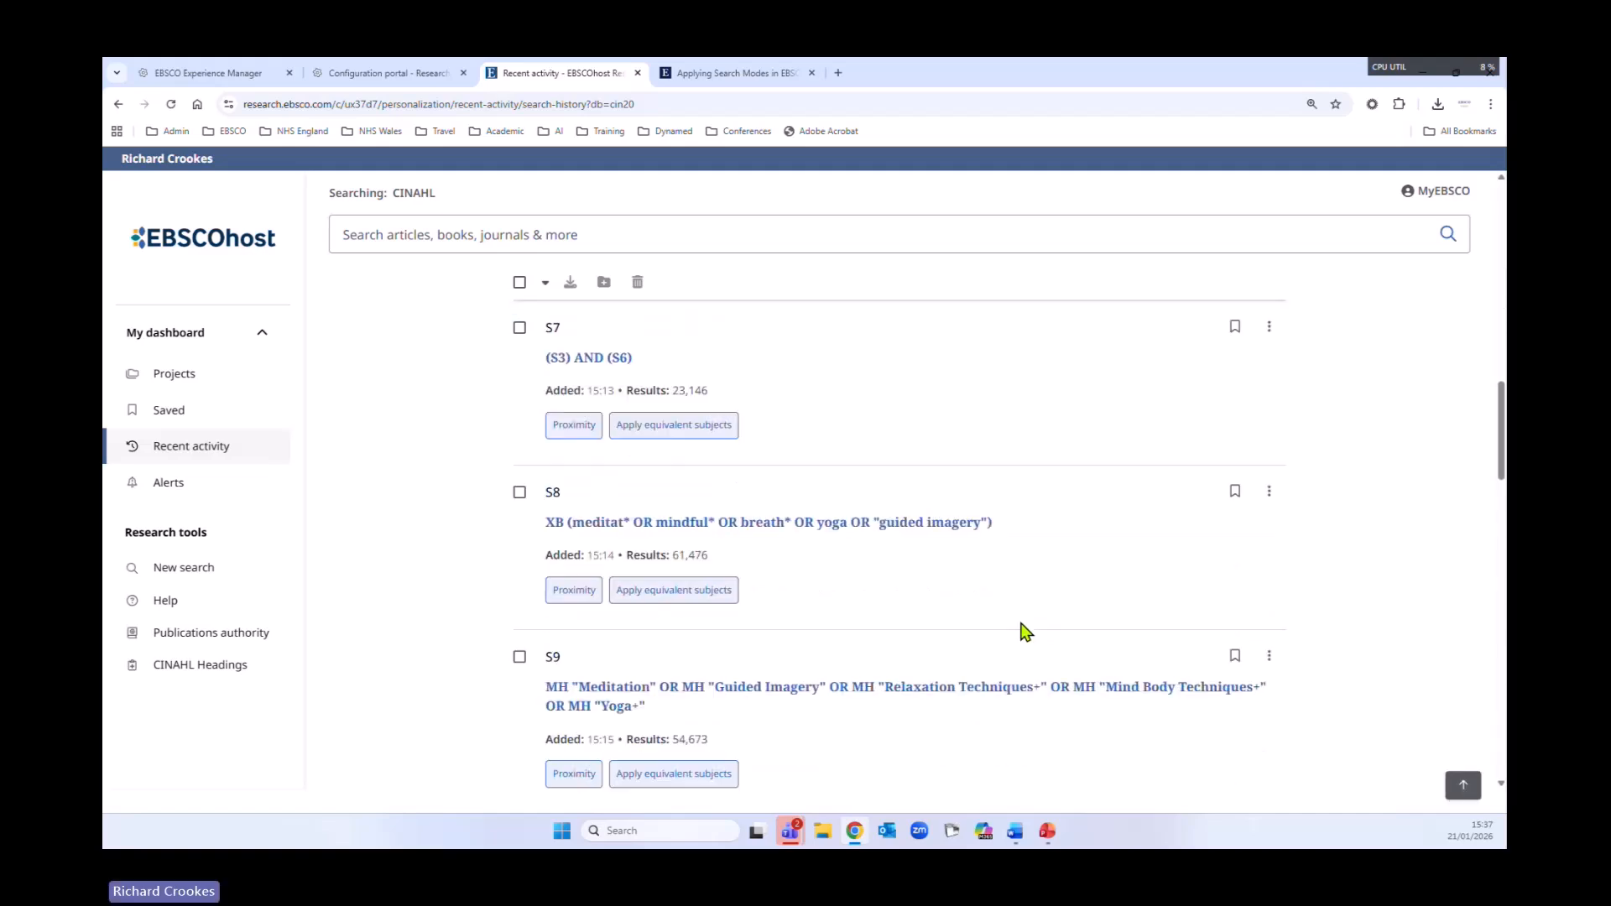
{"action": "scroll", "coordinate": [1025, 638], "scroll_direction": "down", "scroll_amount": 6}
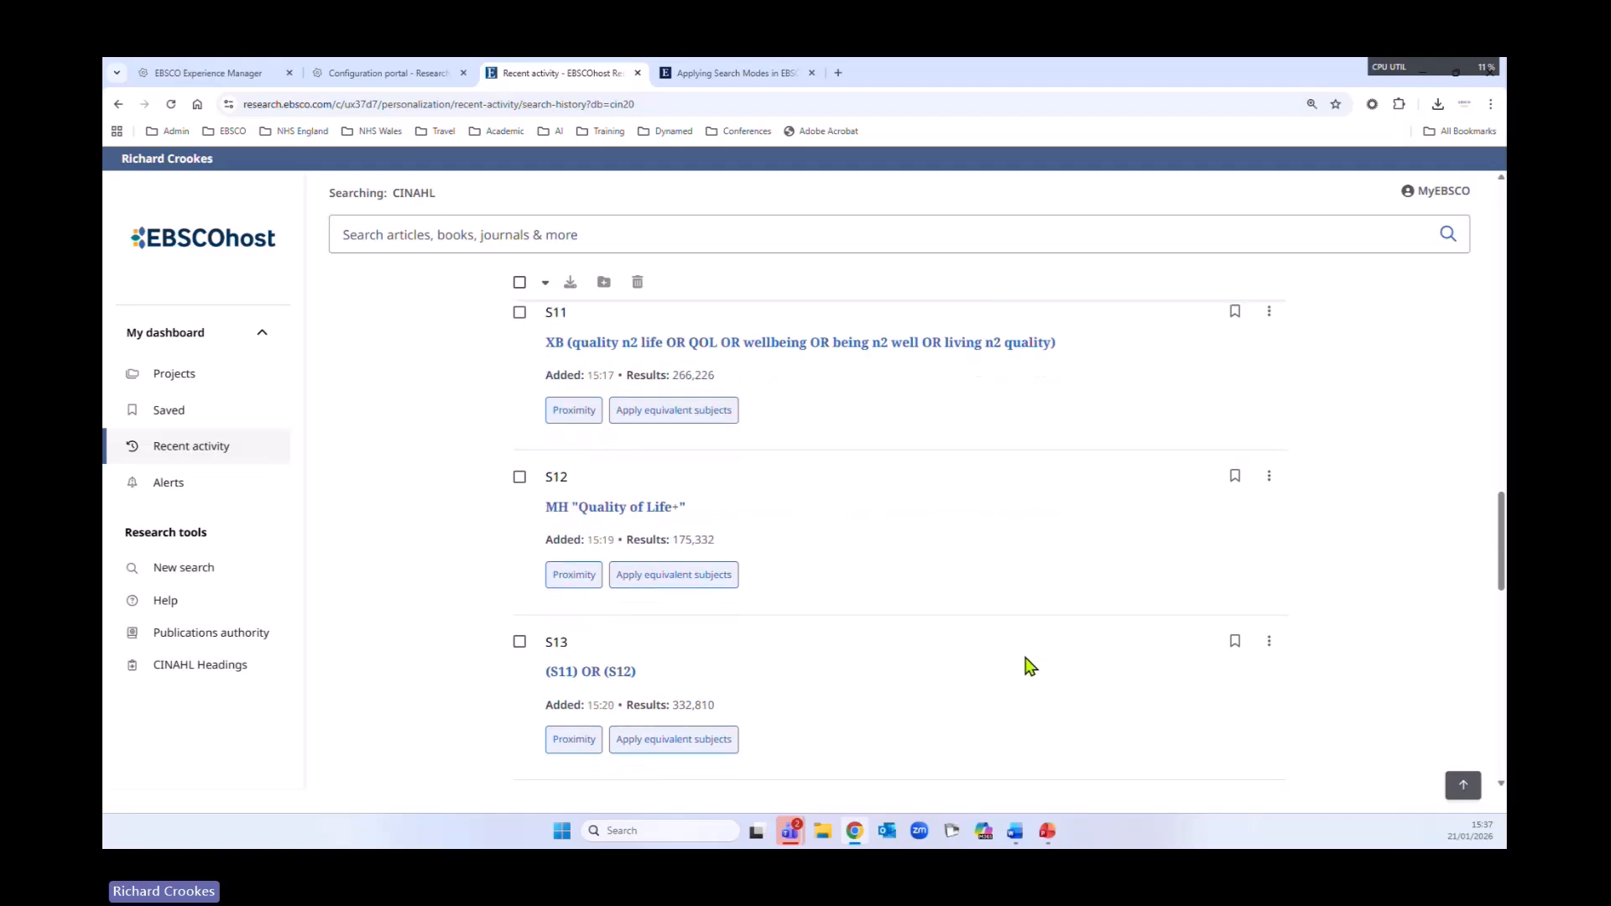
{"action": "scroll", "coordinate": [1029, 662], "scroll_direction": "down", "scroll_amount": 6}
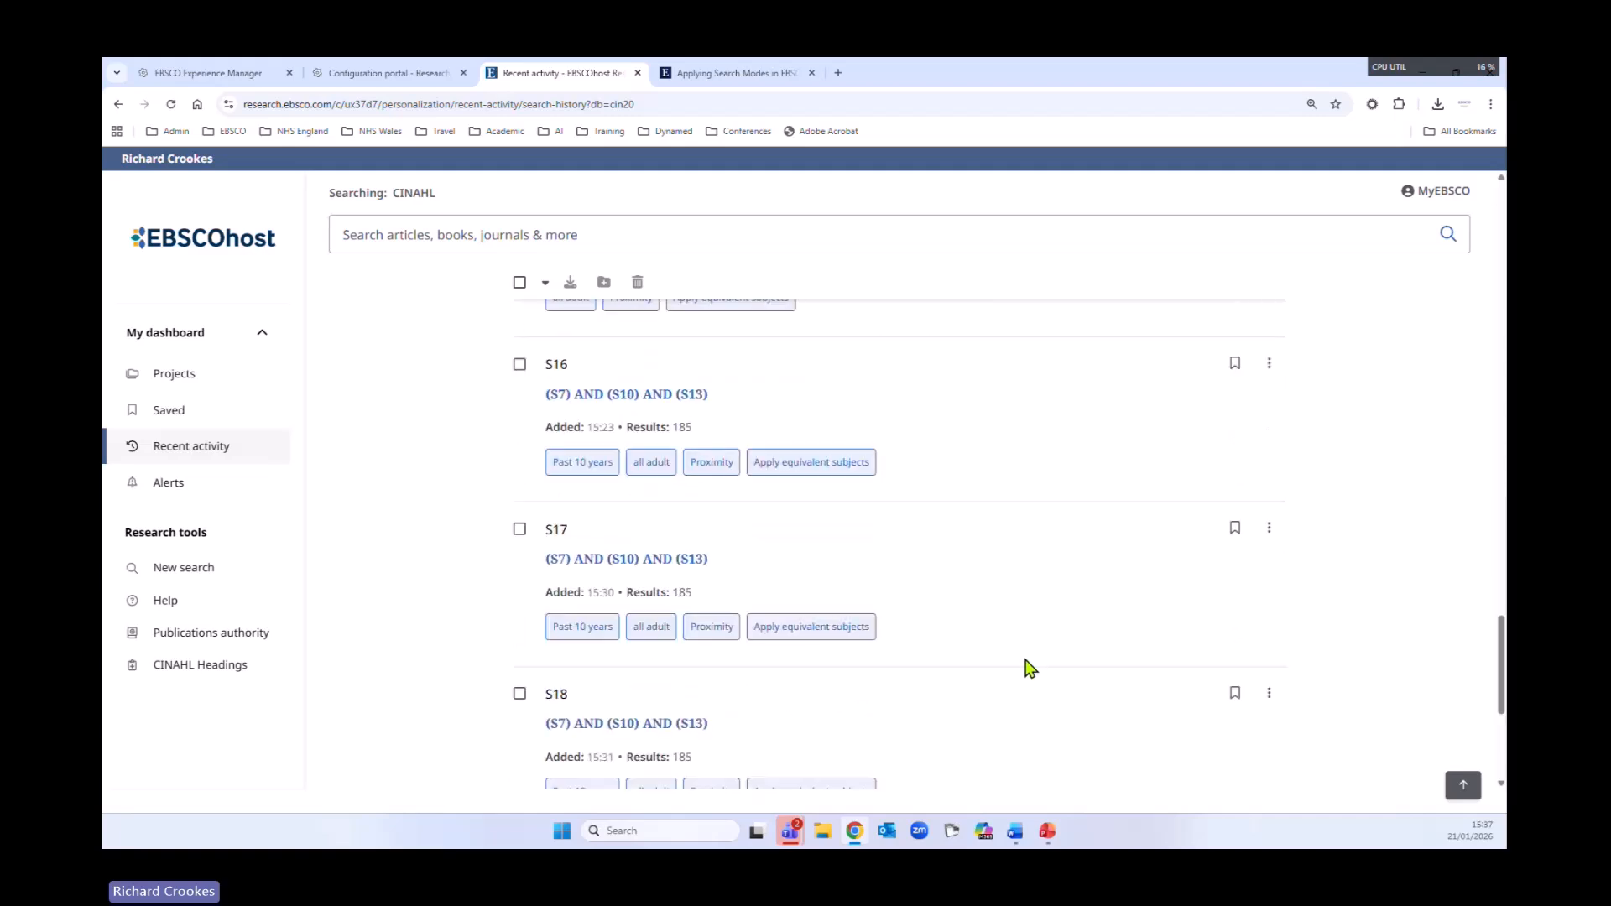
{"action": "scroll", "coordinate": [1029, 694], "scroll_direction": "down", "scroll_amount": 2}
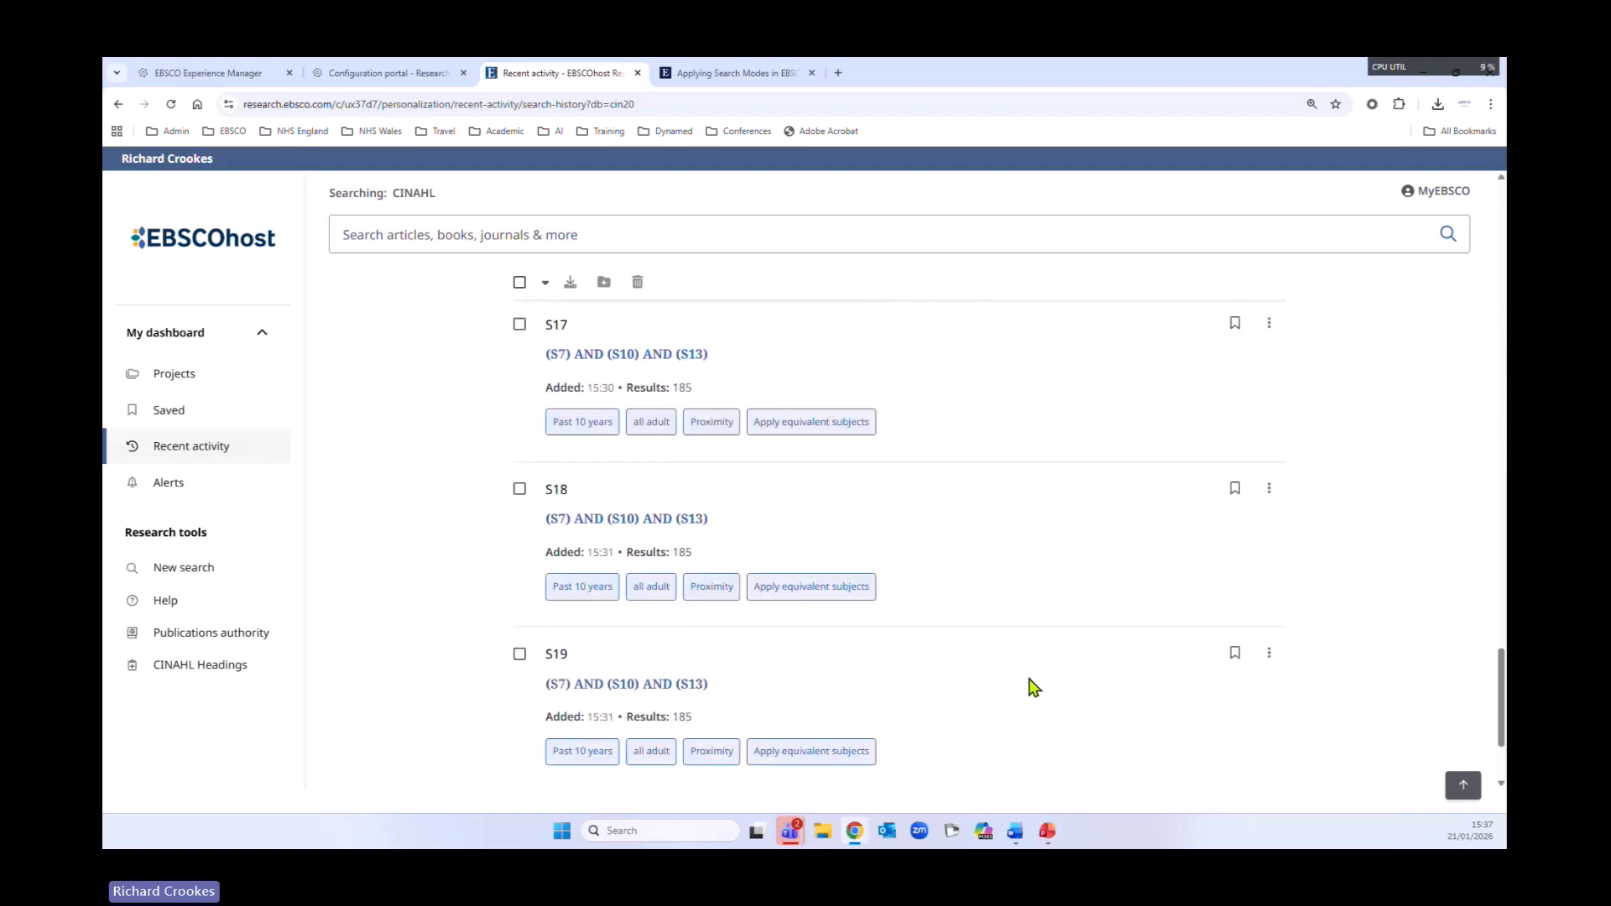
{"action": "scroll", "coordinate": [1029, 693], "scroll_direction": "up", "scroll_amount": 2}
{"action": "left_click", "coordinate": [1270, 527]}
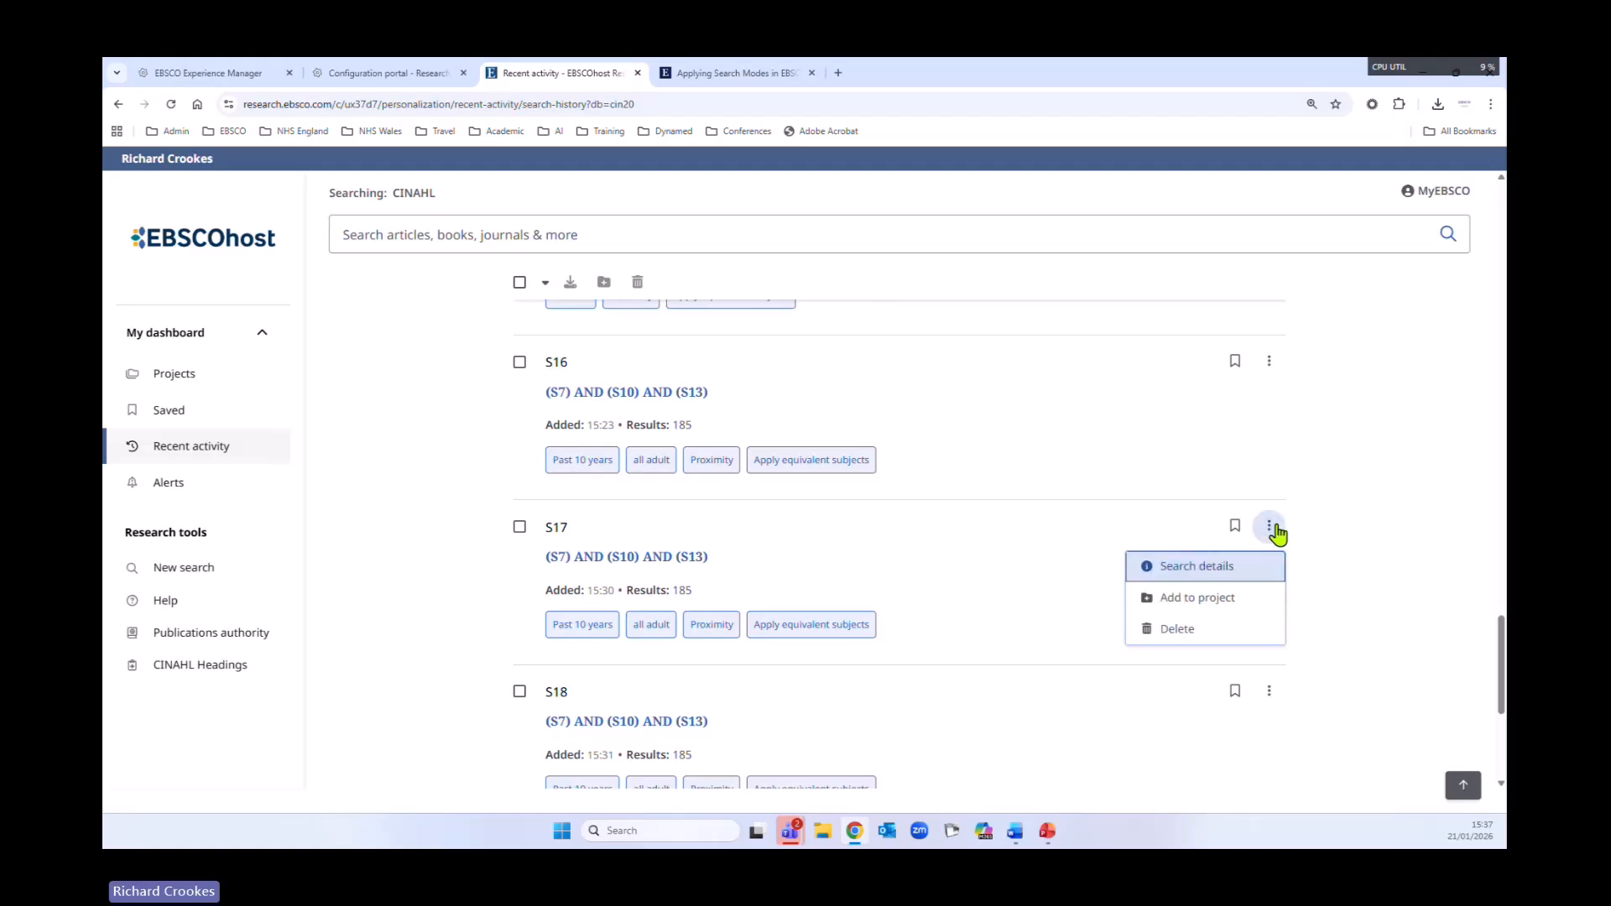
{"action": "left_click", "coordinate": [1204, 628]}
{"action": "left_click", "coordinate": [991, 543]}
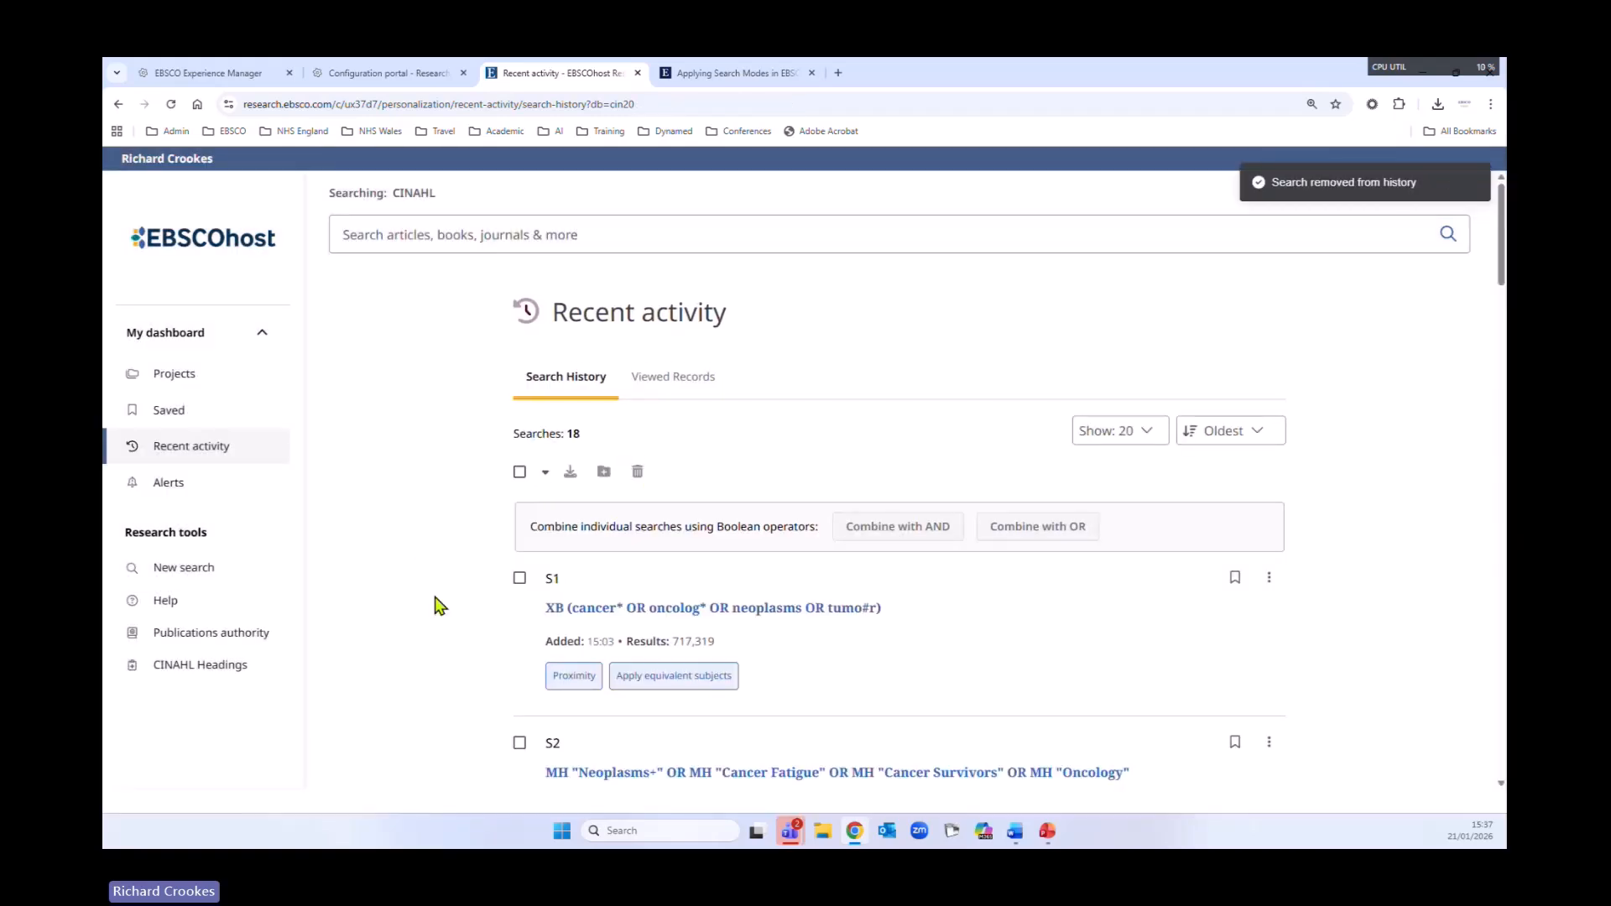
- Select the two remaining duplicate searches, S17 and S18, and delete them together from the history
{"action": "scroll", "coordinate": [514, 713], "scroll_direction": "down", "scroll_amount": 15}
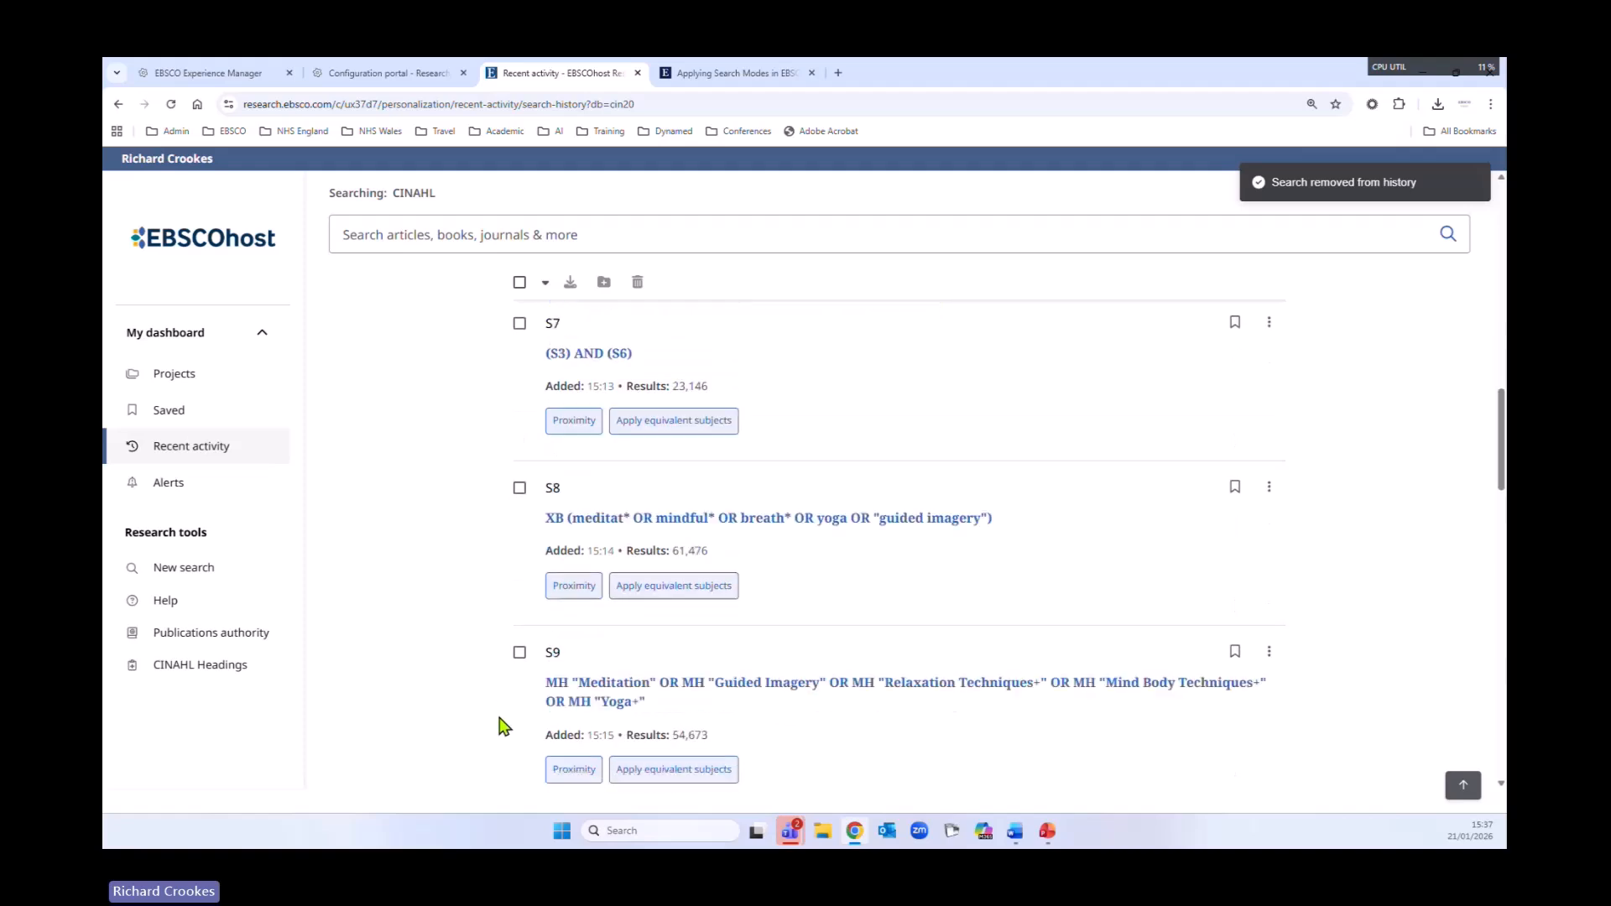
{"action": "scroll", "coordinate": [504, 726], "scroll_direction": "down", "scroll_amount": 12}
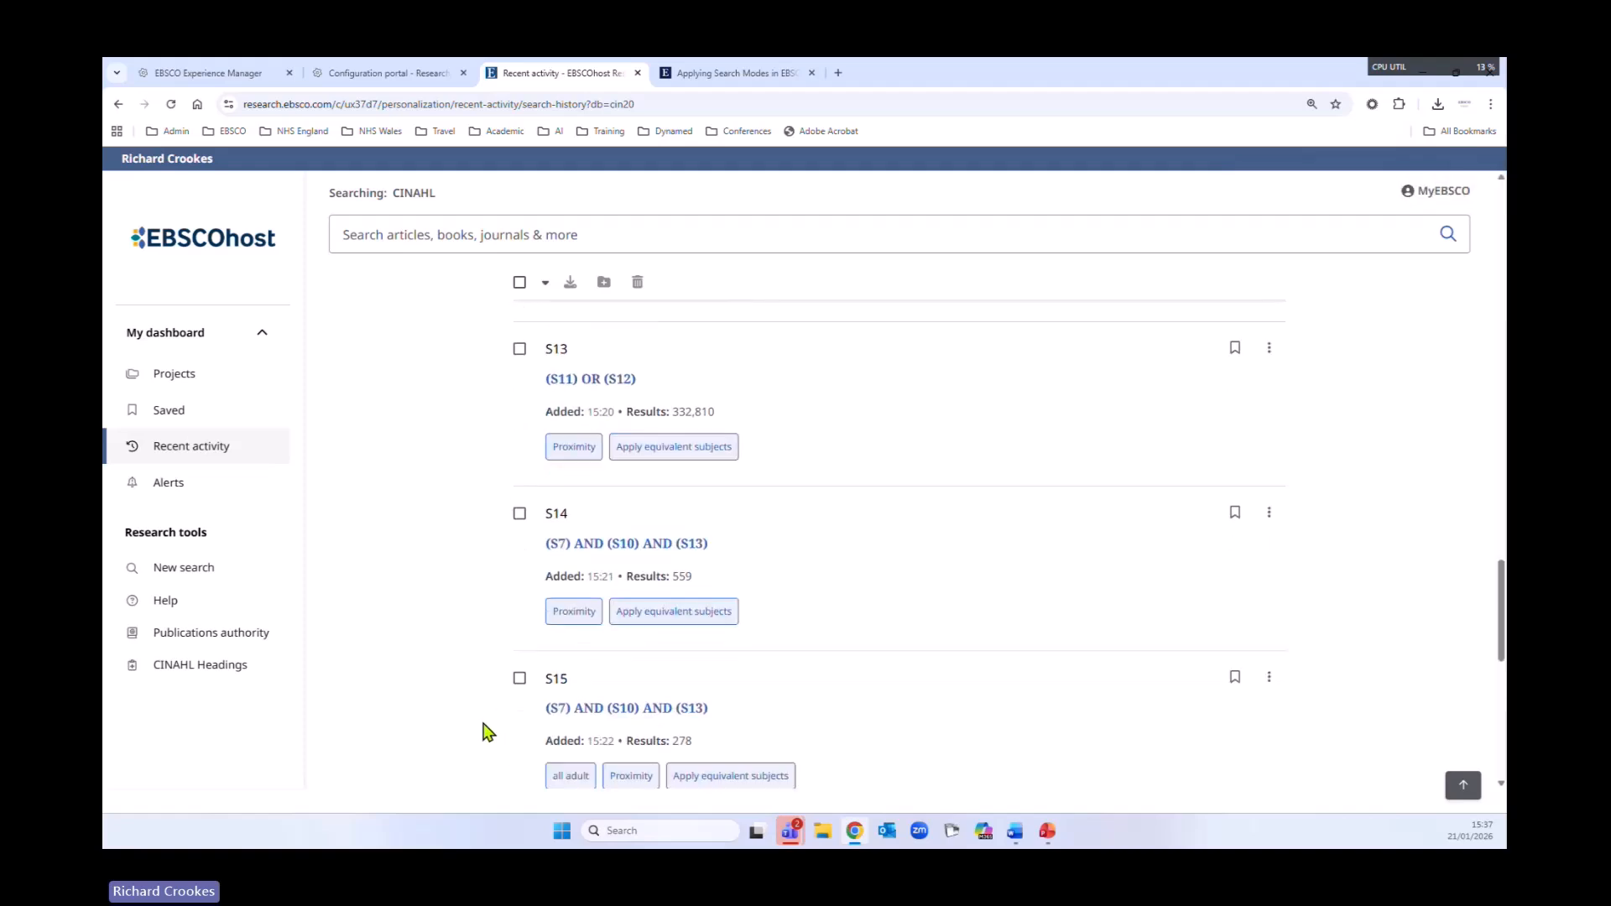
{"action": "scroll", "coordinate": [486, 729], "scroll_direction": "down", "scroll_amount": 8}
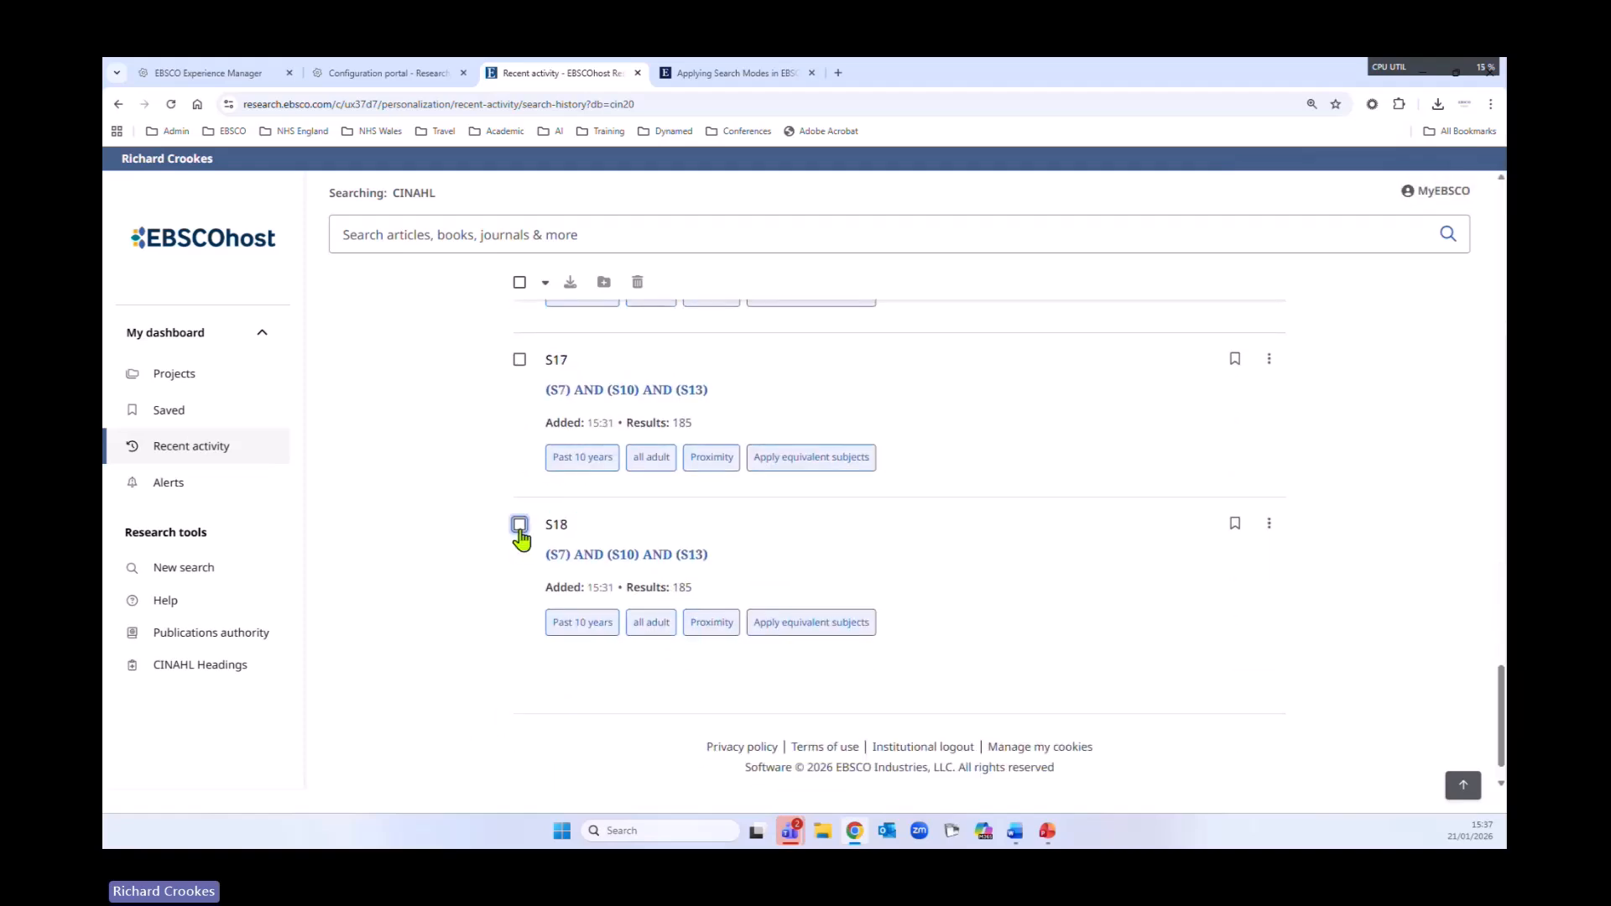
{"action": "left_click", "coordinate": [519, 524]}
{"action": "left_click", "coordinate": [519, 359]}
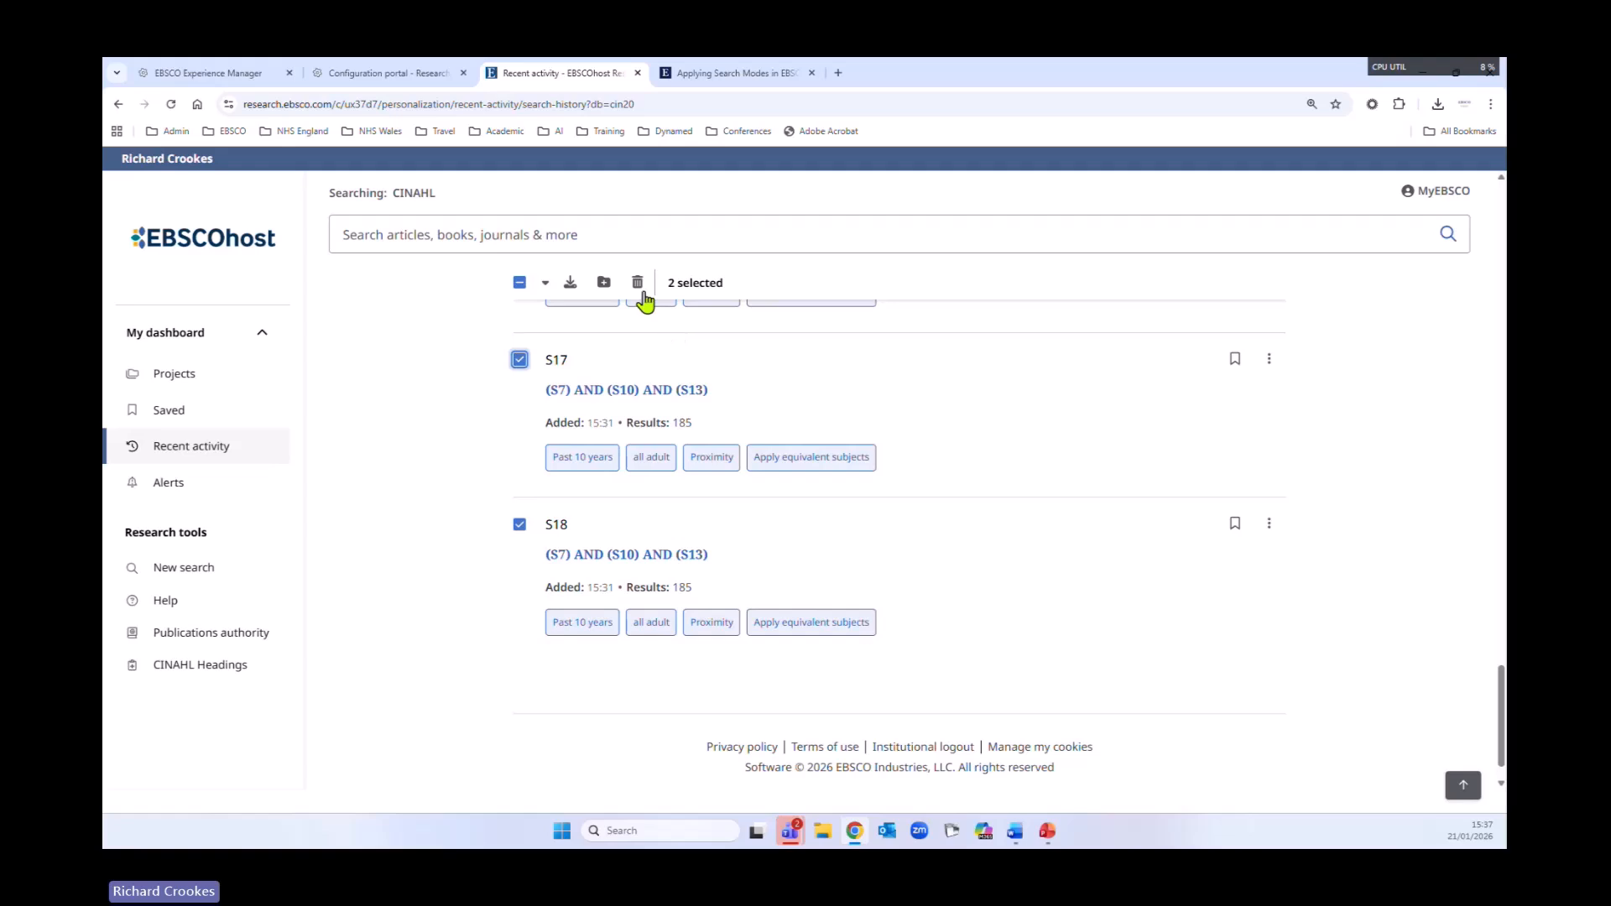
{"action": "left_click", "coordinate": [639, 286]}
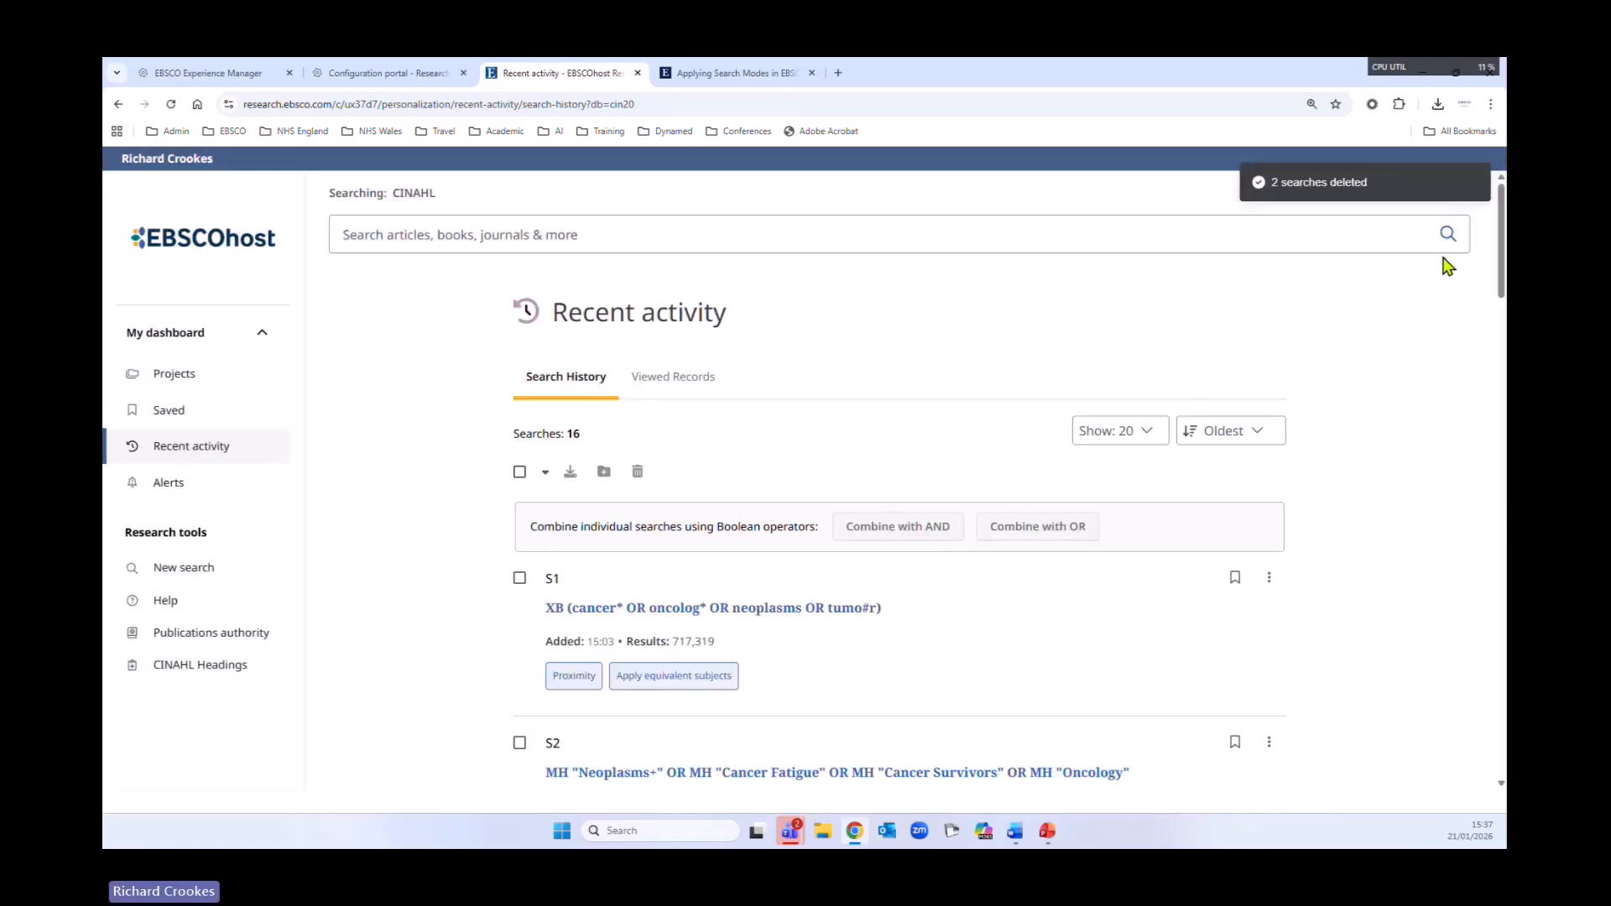
- Open the results of the S16 search, limited to the past 10 years and all adult
{"action": "left_click_drag", "start_coordinate": [1499, 281], "coordinate": [1466, 759]}
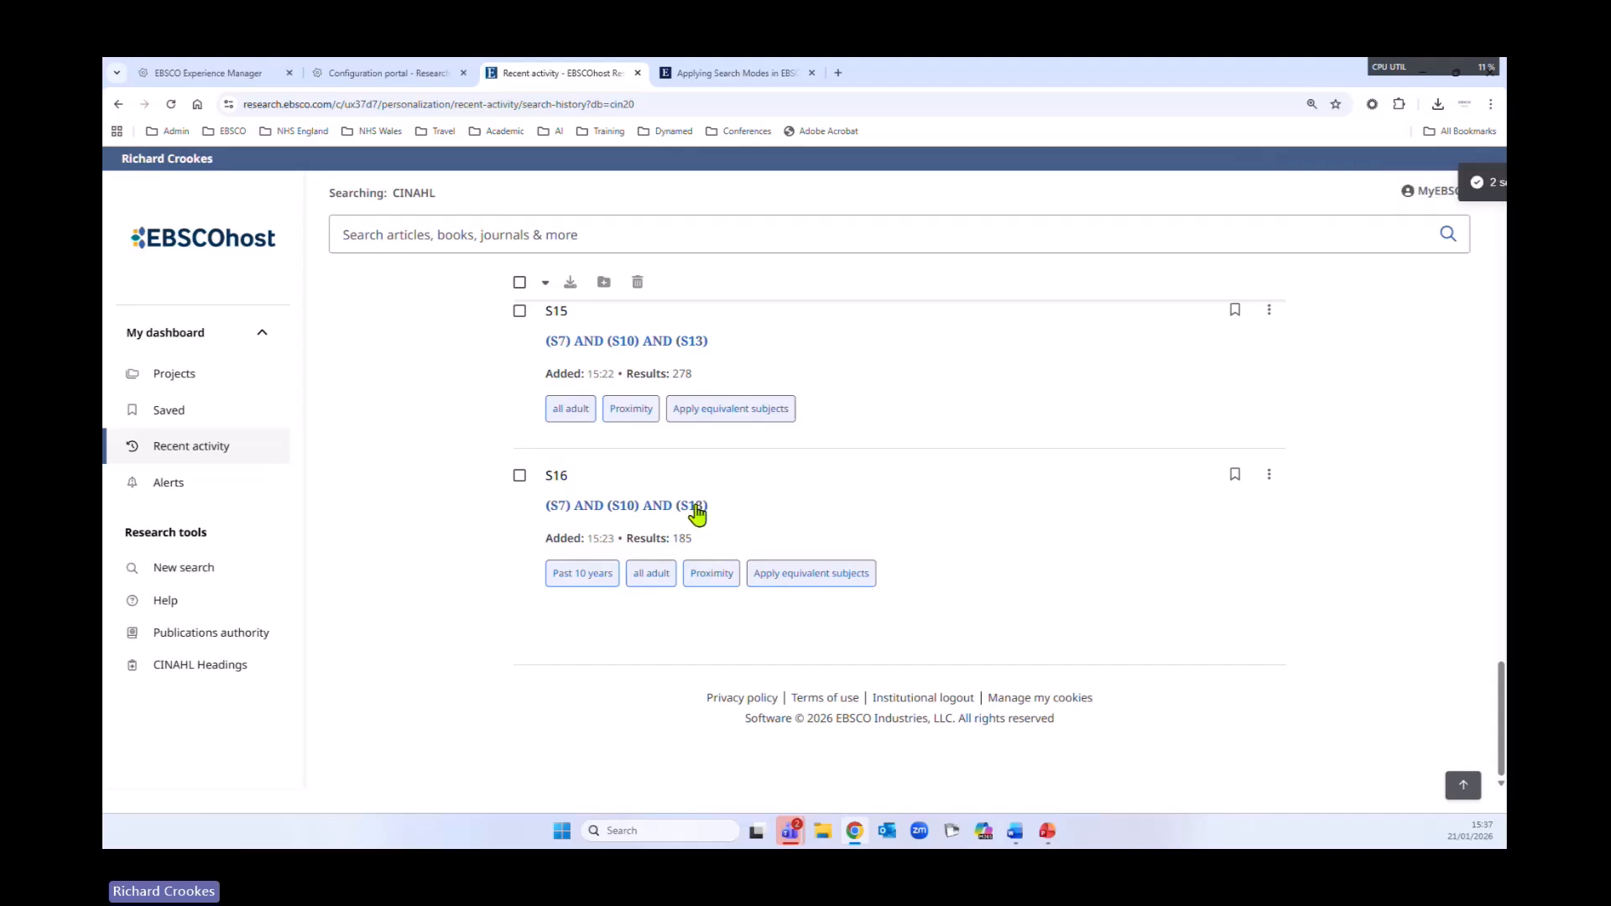
{"action": "left_click", "coordinate": [651, 506]}
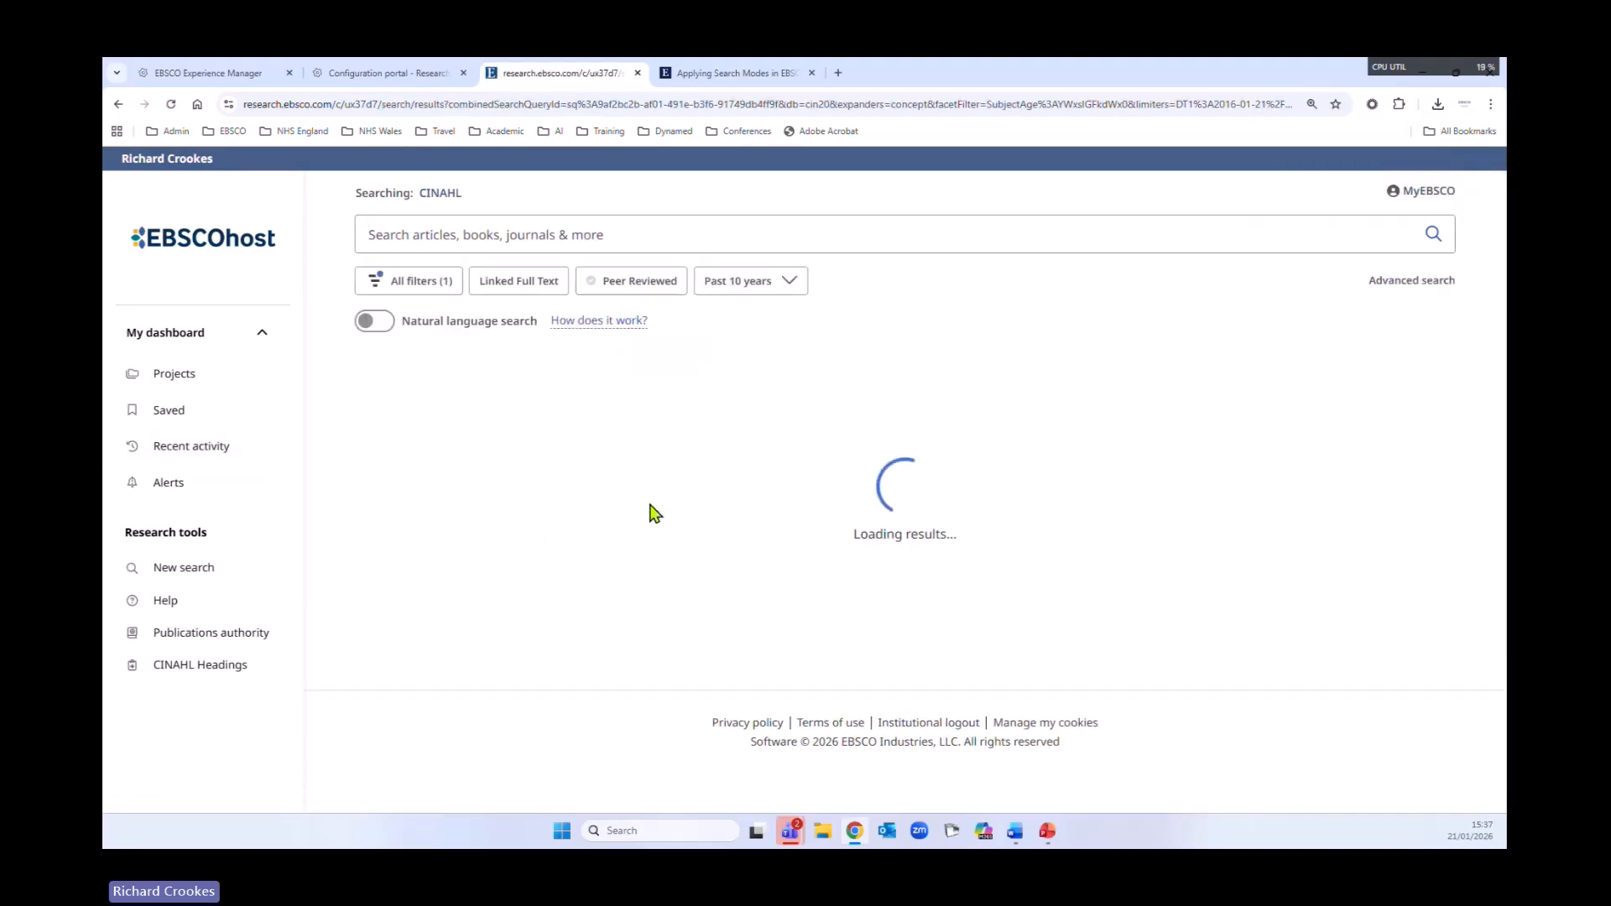
{"action": "scroll", "coordinate": [1061, 470], "scroll_direction": "down", "scroll_amount": 2}
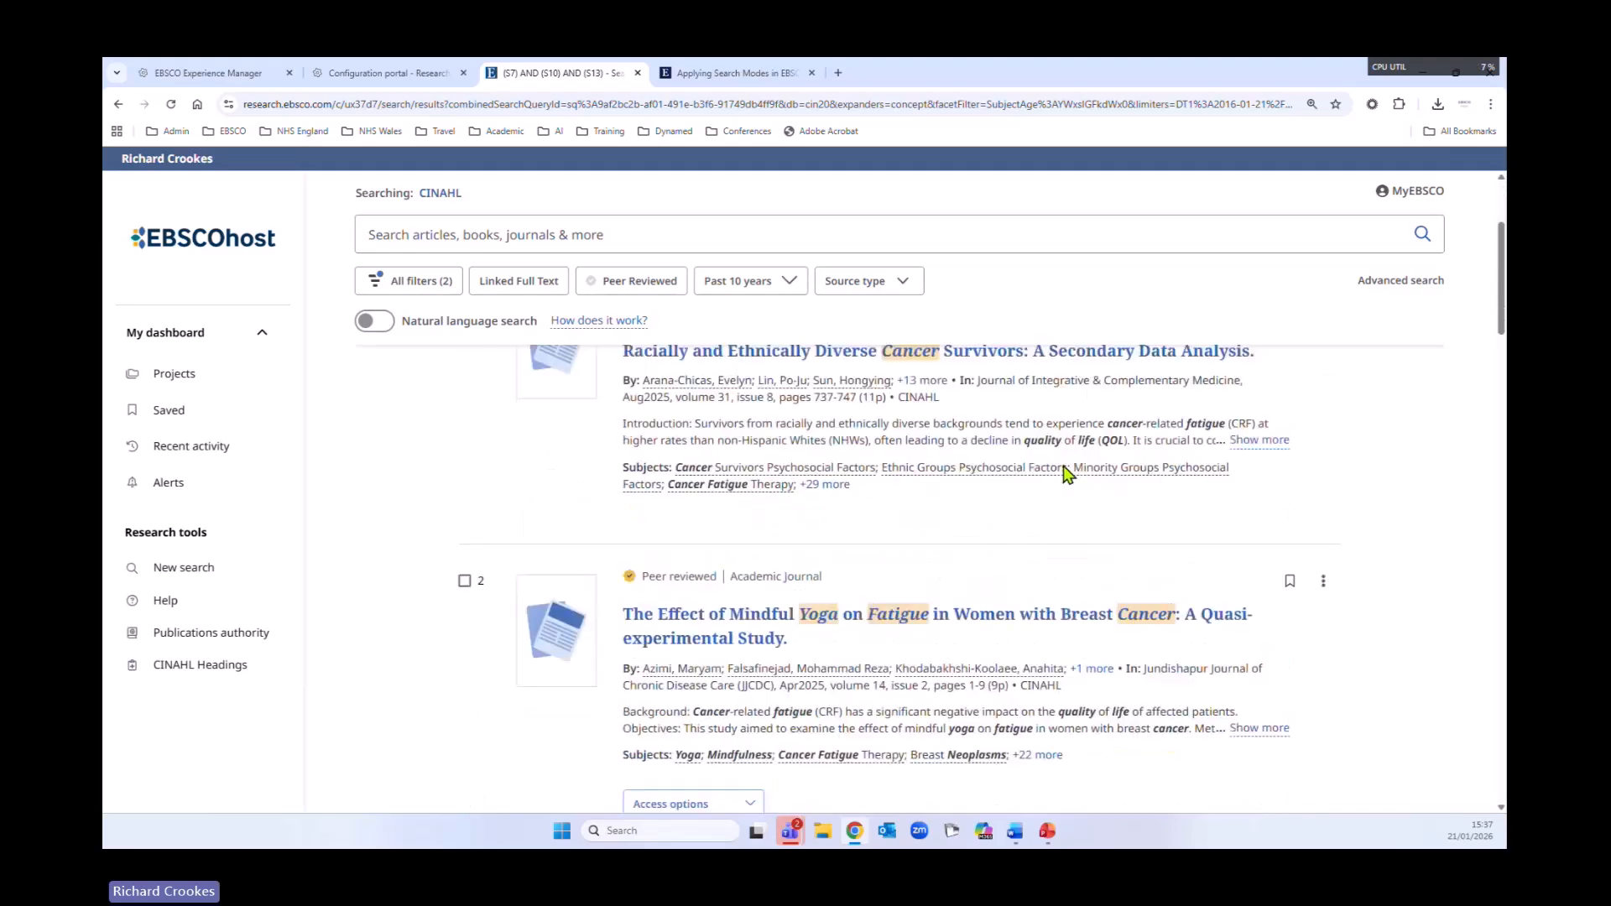
{"action": "scroll", "coordinate": [1060, 470], "scroll_direction": "up", "scroll_amount": 2}
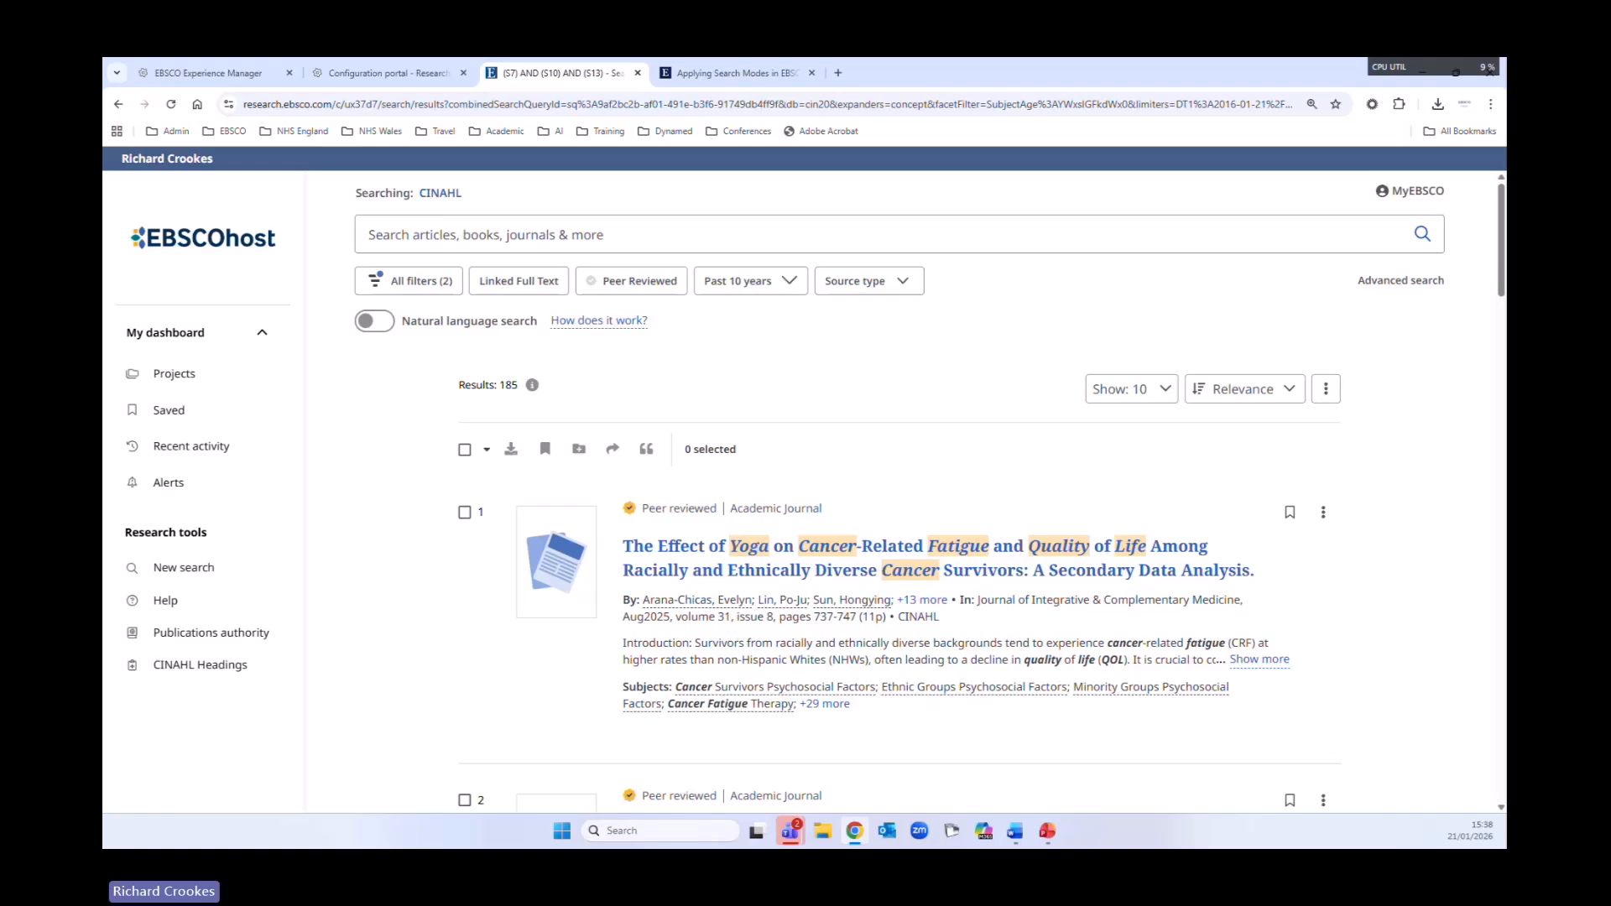
- Start saving the current search and replace its default name with "Adult Cancer Patients and Meditation"
{"action": "left_click", "coordinate": [1326, 389]}
{"action": "left_click", "coordinate": [1290, 419]}
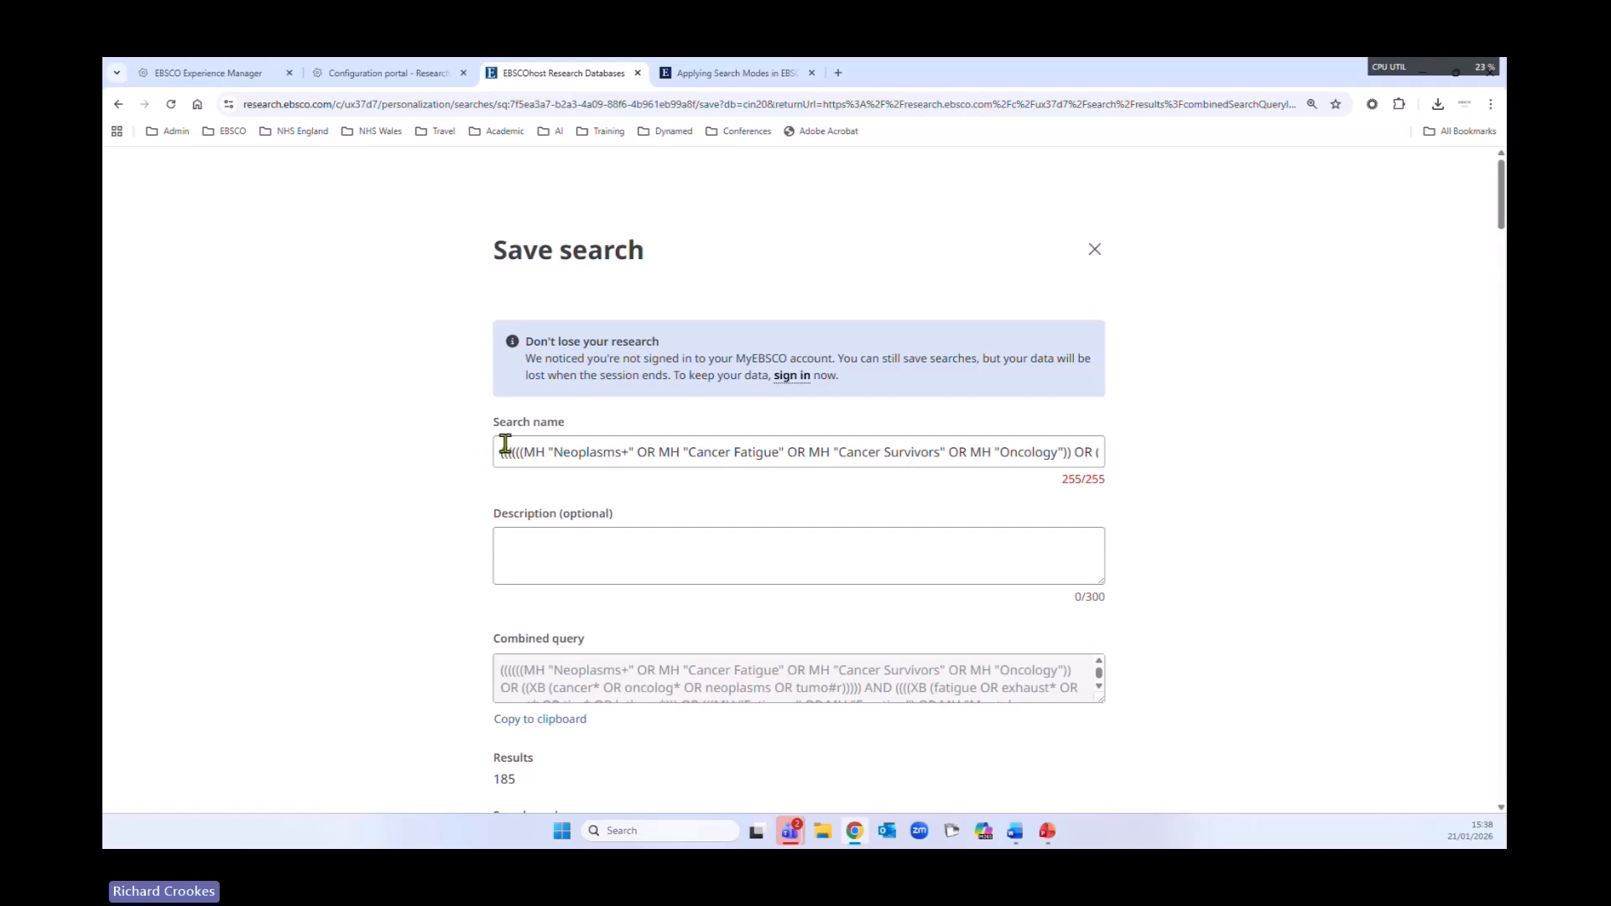
{"action": "left_click_drag", "start_coordinate": [502, 451], "coordinate": [1158, 460]}
{"action": "key", "text": "Delete"}
{"action": "key", "text": "Delete"}
{"action": "key", "text": "Delete"}
{"action": "key", "text": "Delete"}
{"action": "key", "text": "Delete"}
{"action": "key", "text": "Delete"}
{"action": "key", "text": "Delete"}
{"action": "key", "text": "Delete"}
{"action": "key", "text": "Delete"}
{"action": "key", "text": "Delete"}
{"action": "key", "text": "Delete"}
{"action": "key", "text": "Delete"}
{"action": "key", "text": "Delete"}
{"action": "key", "text": "Delete"}
{"action": "key", "text": "Delete"}
{"action": "key", "text": "Delete"}
{"action": "key", "text": "Delete"}
{"action": "key", "text": "Delete"}
{"action": "key", "text": "Delete"}
{"action": "key", "text": "Delete"}
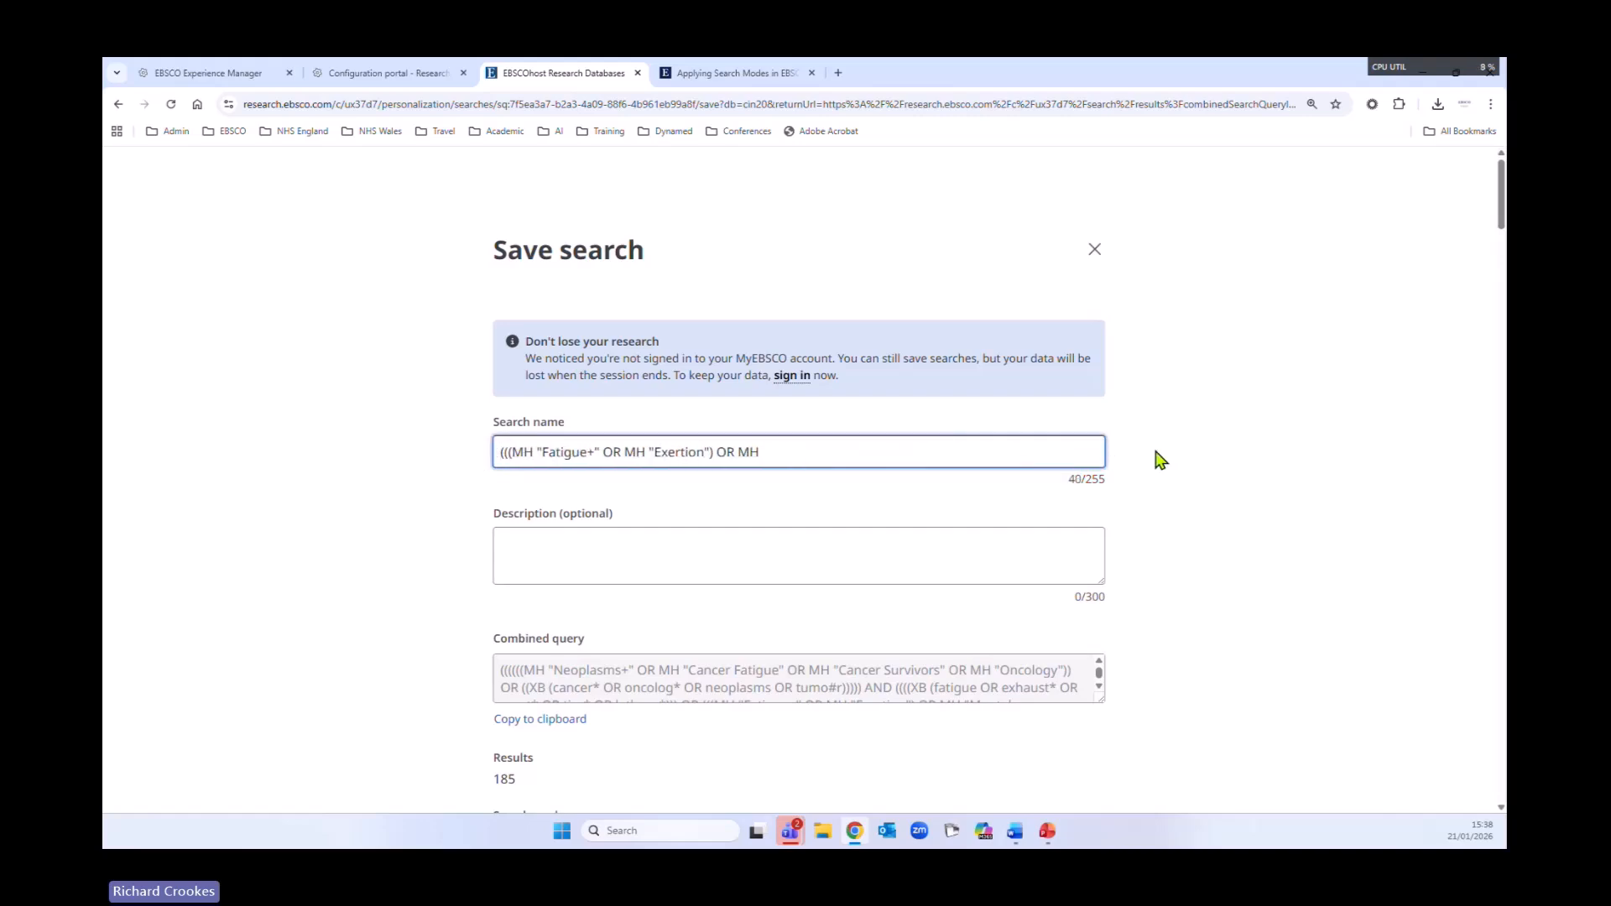
{"action": "key", "text": "Delete"}
{"action": "key", "text": "Delete"}
{"action": "key", "text": "Delete"}
{"action": "key", "text": "Delete"}
{"action": "key", "text": "Delete"}
{"action": "key", "text": "Delete"}
{"action": "key", "text": "Delete"}
{"action": "key", "text": "Delete"}
{"action": "key", "text": "Delete"}
{"action": "key", "text": "Delete"}
{"action": "key", "text": "Delete"}
{"action": "key", "text": "Delete"}
{"action": "key", "text": "Delete"}
{"action": "key", "text": "Delete"}
{"action": "key", "text": "Delete"}
{"action": "key", "text": "Delete"}
{"action": "key", "text": "Delete"}
{"action": "key", "text": "Delete"}
{"action": "key", "text": "Delete"}
{"action": "key", "text": "Delete"}
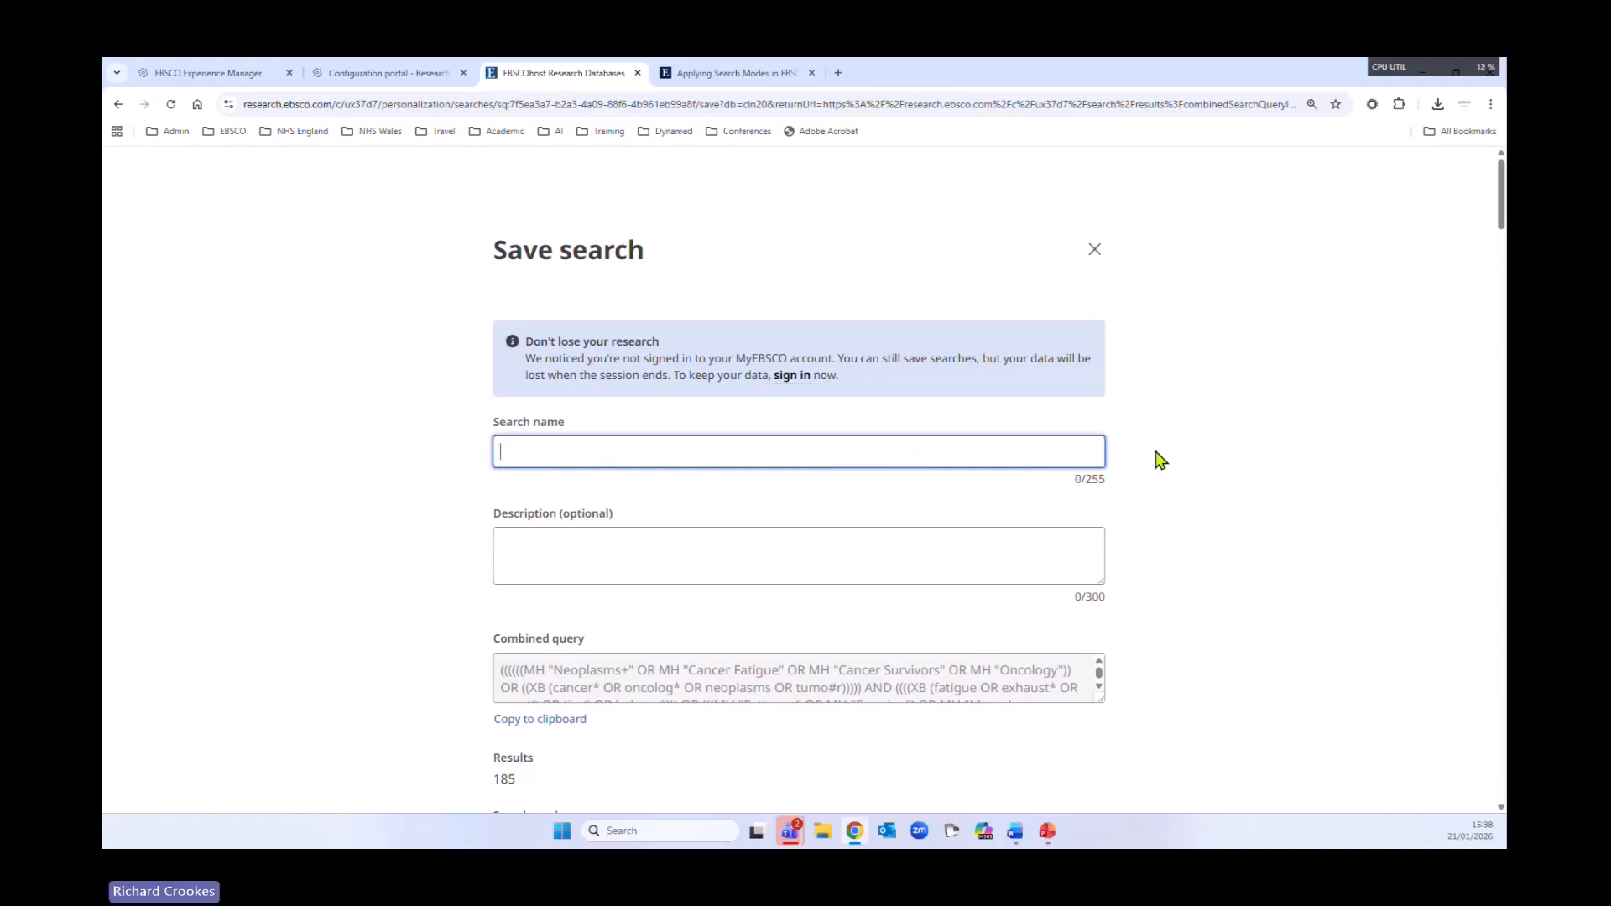
{"action": "type", "text": "Adult Cancer Patien"}
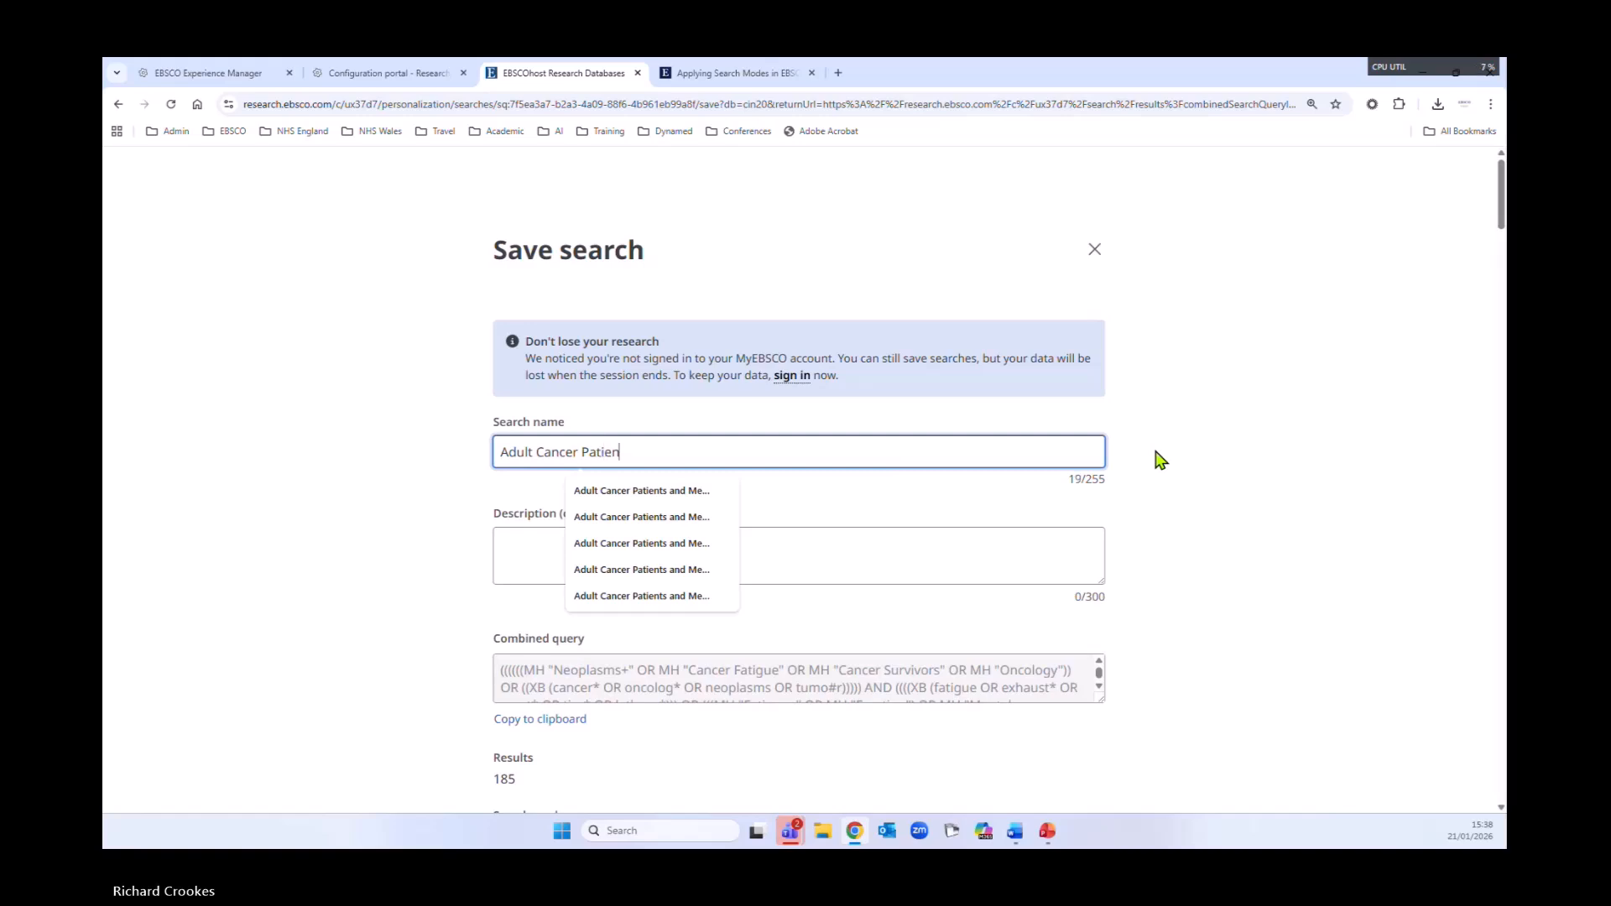
{"action": "type", "text": "ts and MEdiations"}
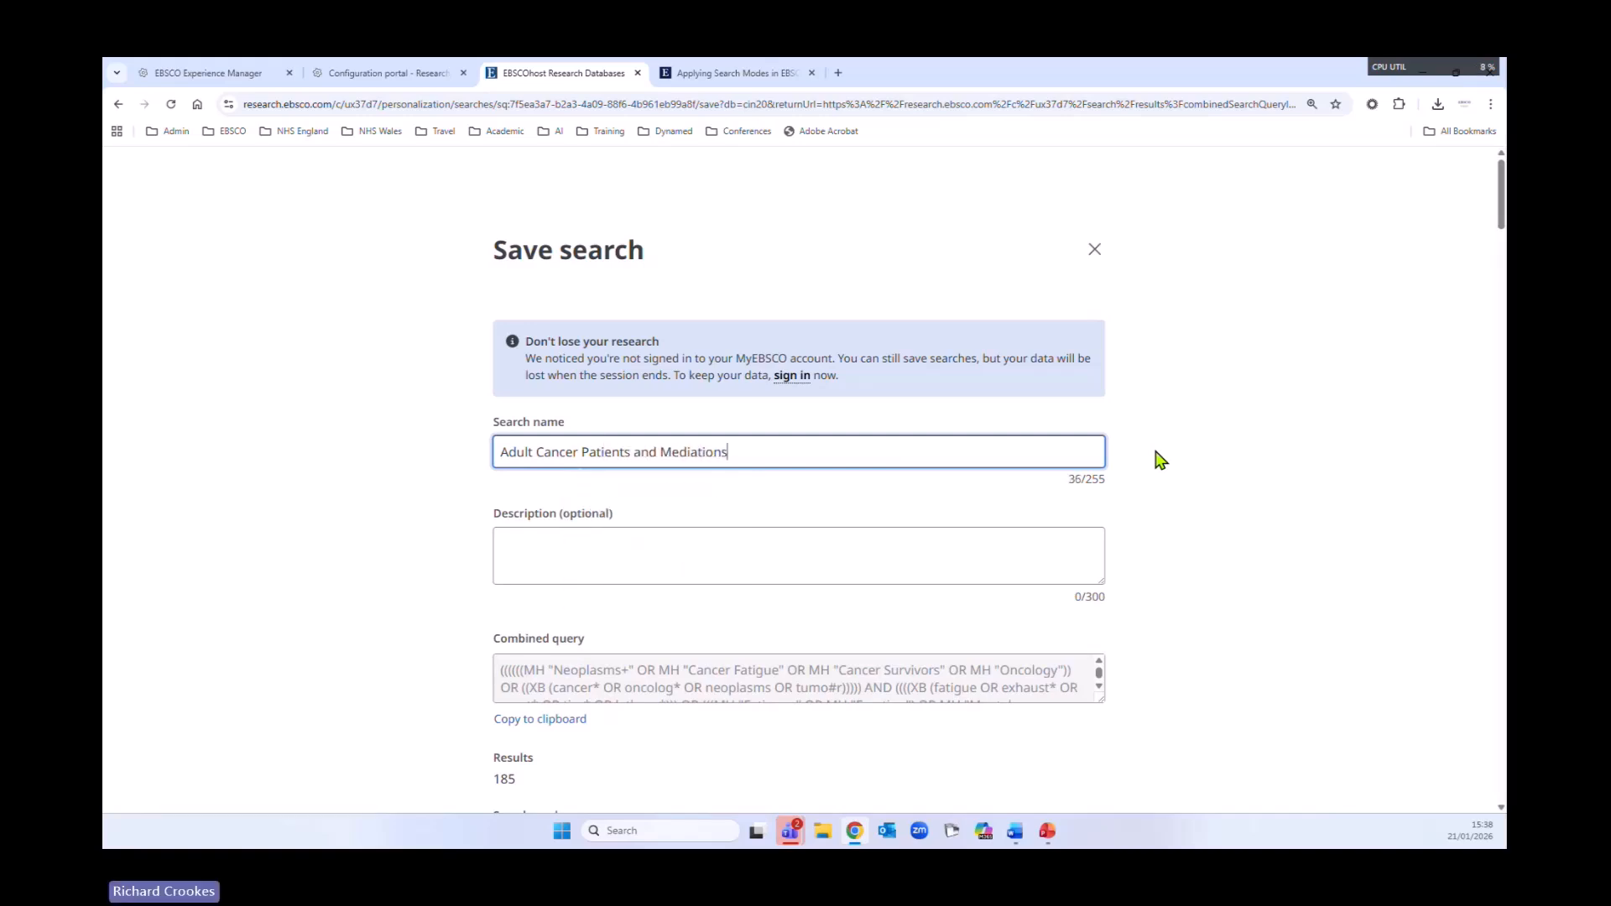
{"action": "key", "text": "BackSpace"}
{"action": "key", "text": "BackSpace"}
{"action": "key", "text": "BackSpace"}
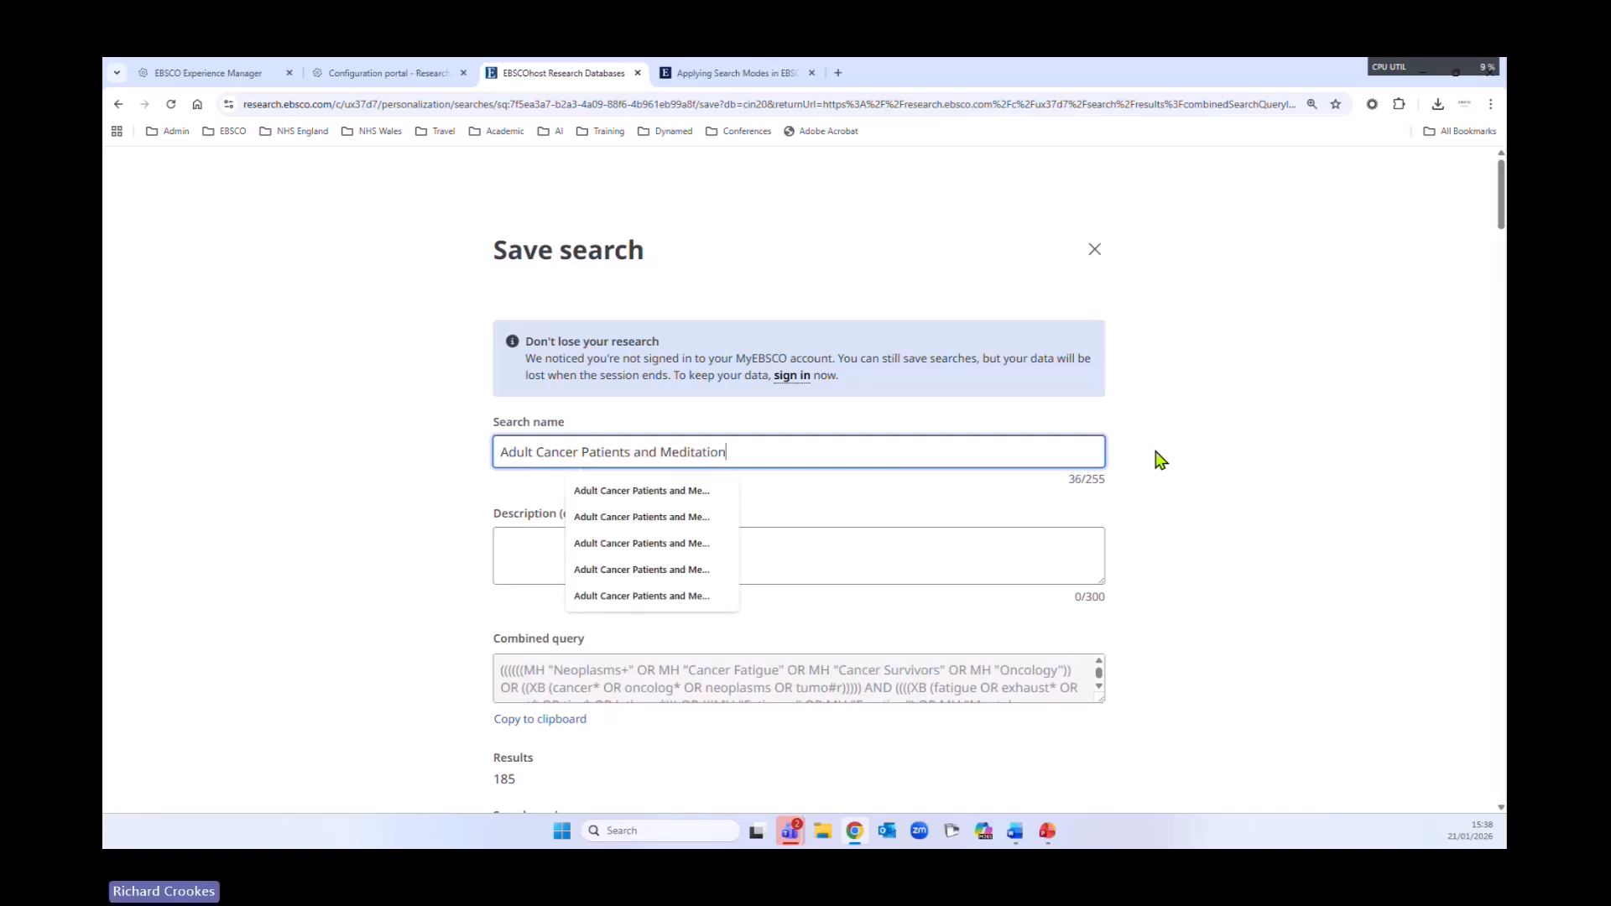
{"action": "left_click", "coordinate": [335, 632]}
- Enlarge the combined query box to show the whole query, save the search and return to the results
{"action": "scroll", "coordinate": [345, 572], "scroll_direction": "down", "scroll_amount": 2}
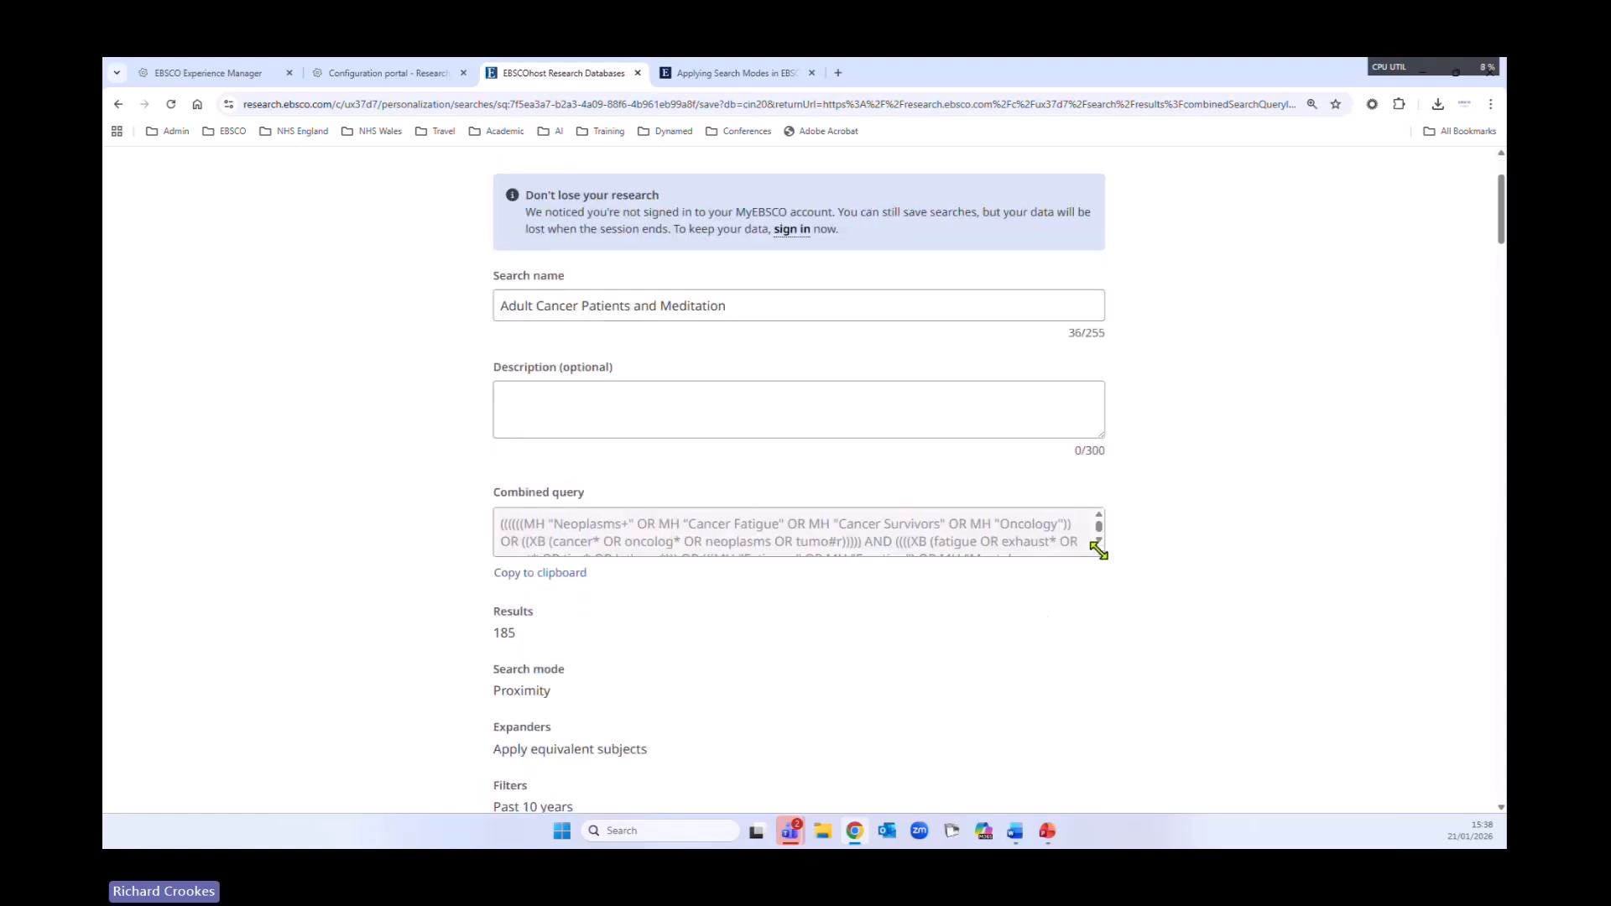
{"action": "left_click_drag", "start_coordinate": [1098, 550], "coordinate": [1132, 662]}
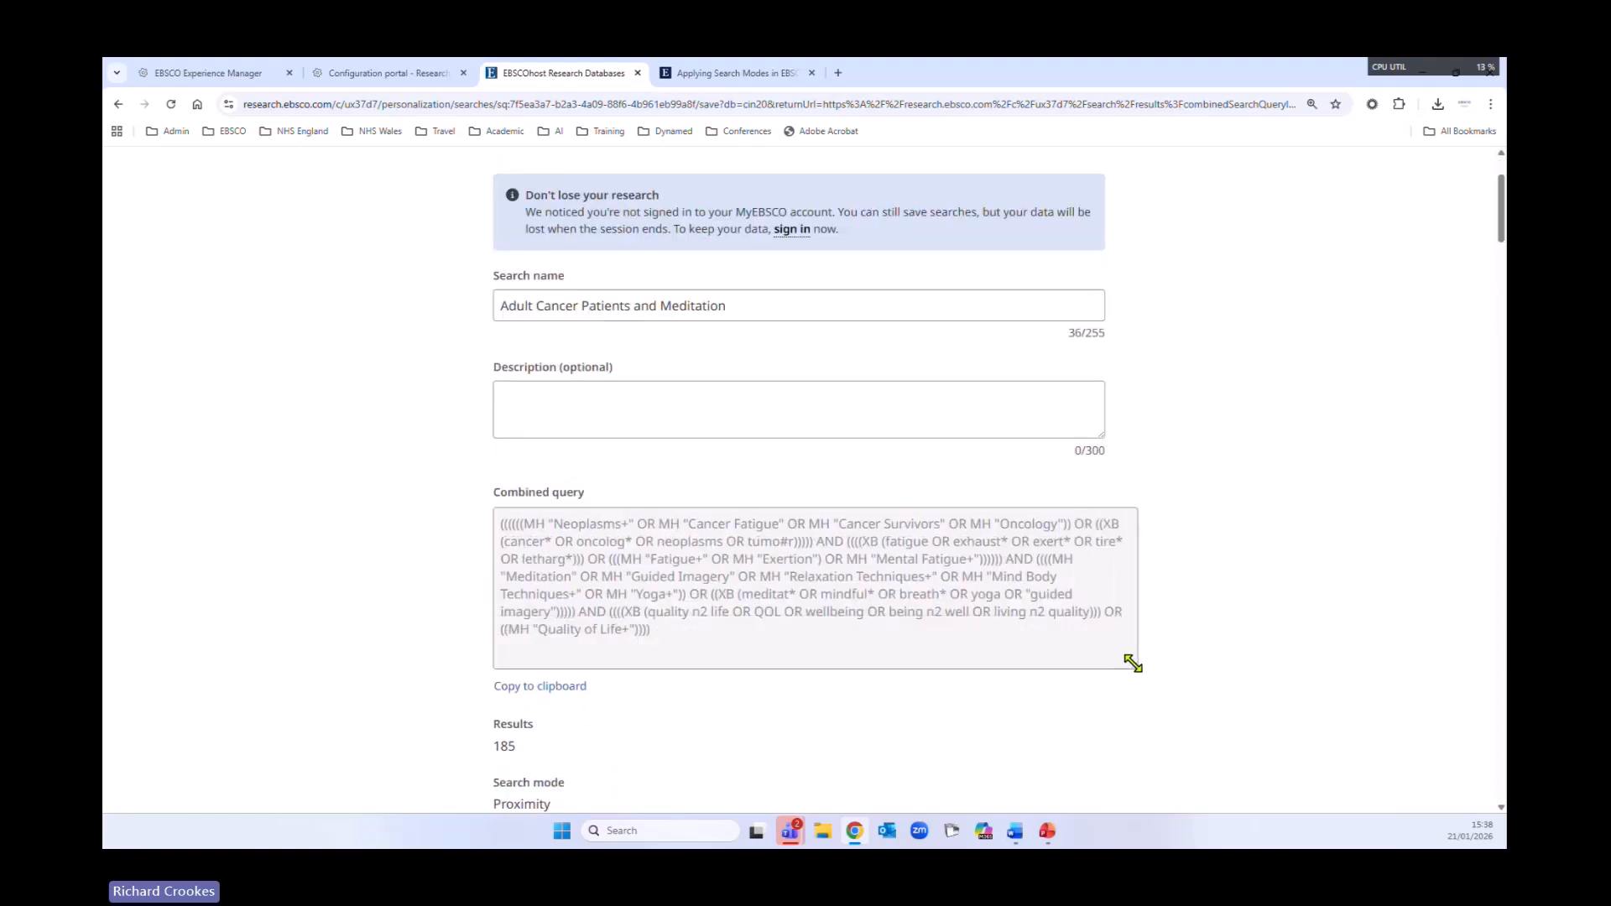
{"action": "scroll", "coordinate": [834, 580], "scroll_direction": "down", "scroll_amount": 15}
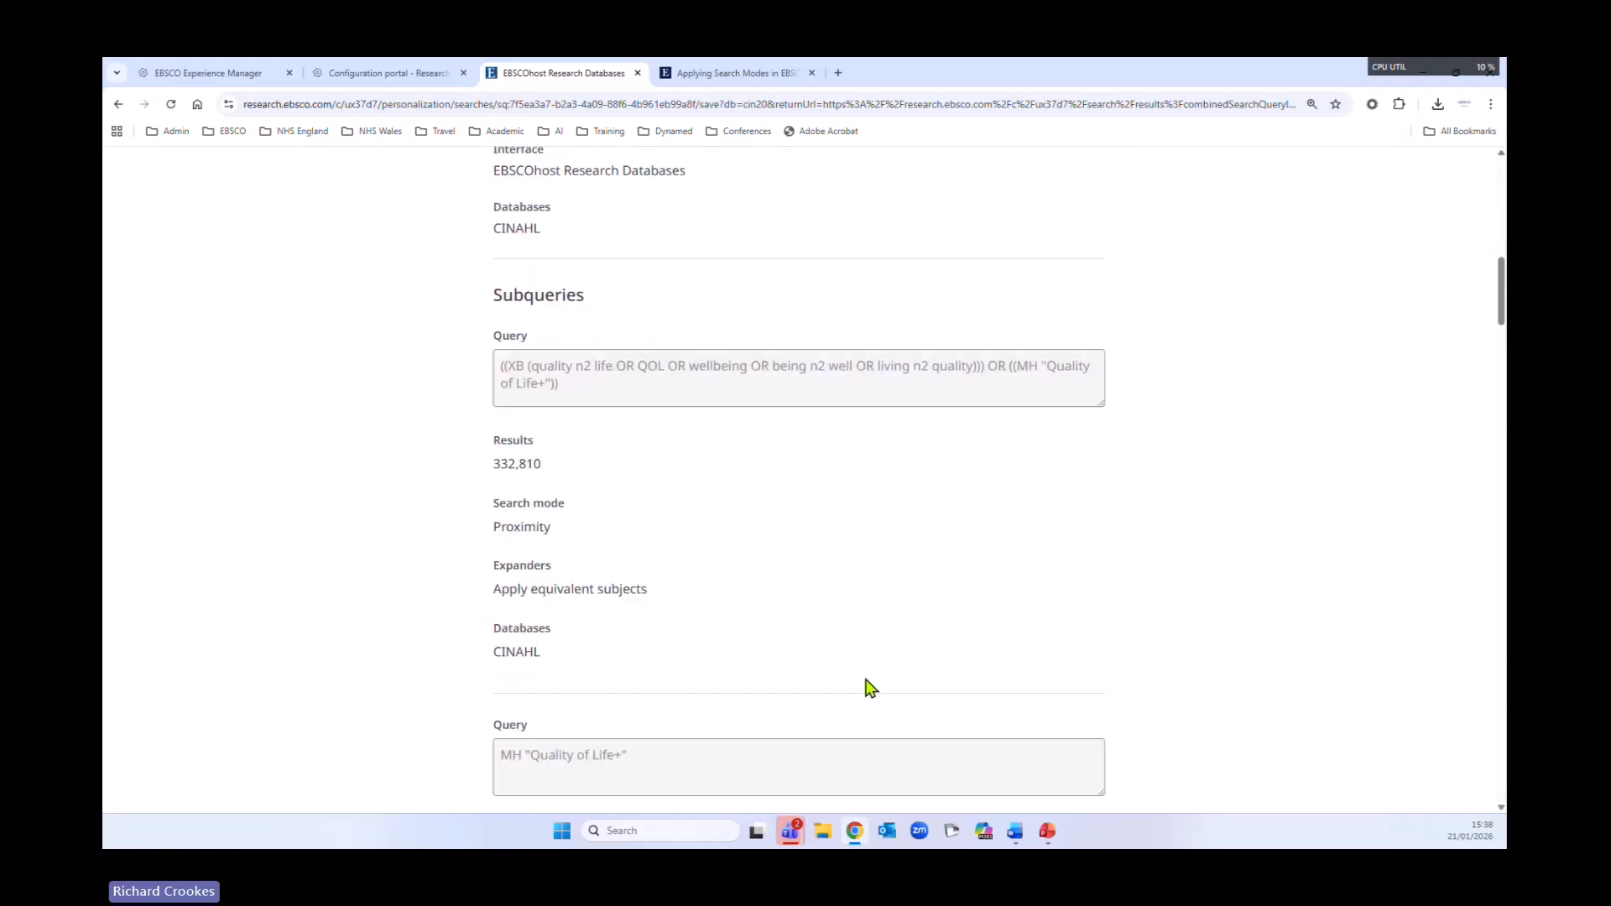
{"action": "scroll", "coordinate": [912, 715], "scroll_direction": "down", "scroll_amount": 15}
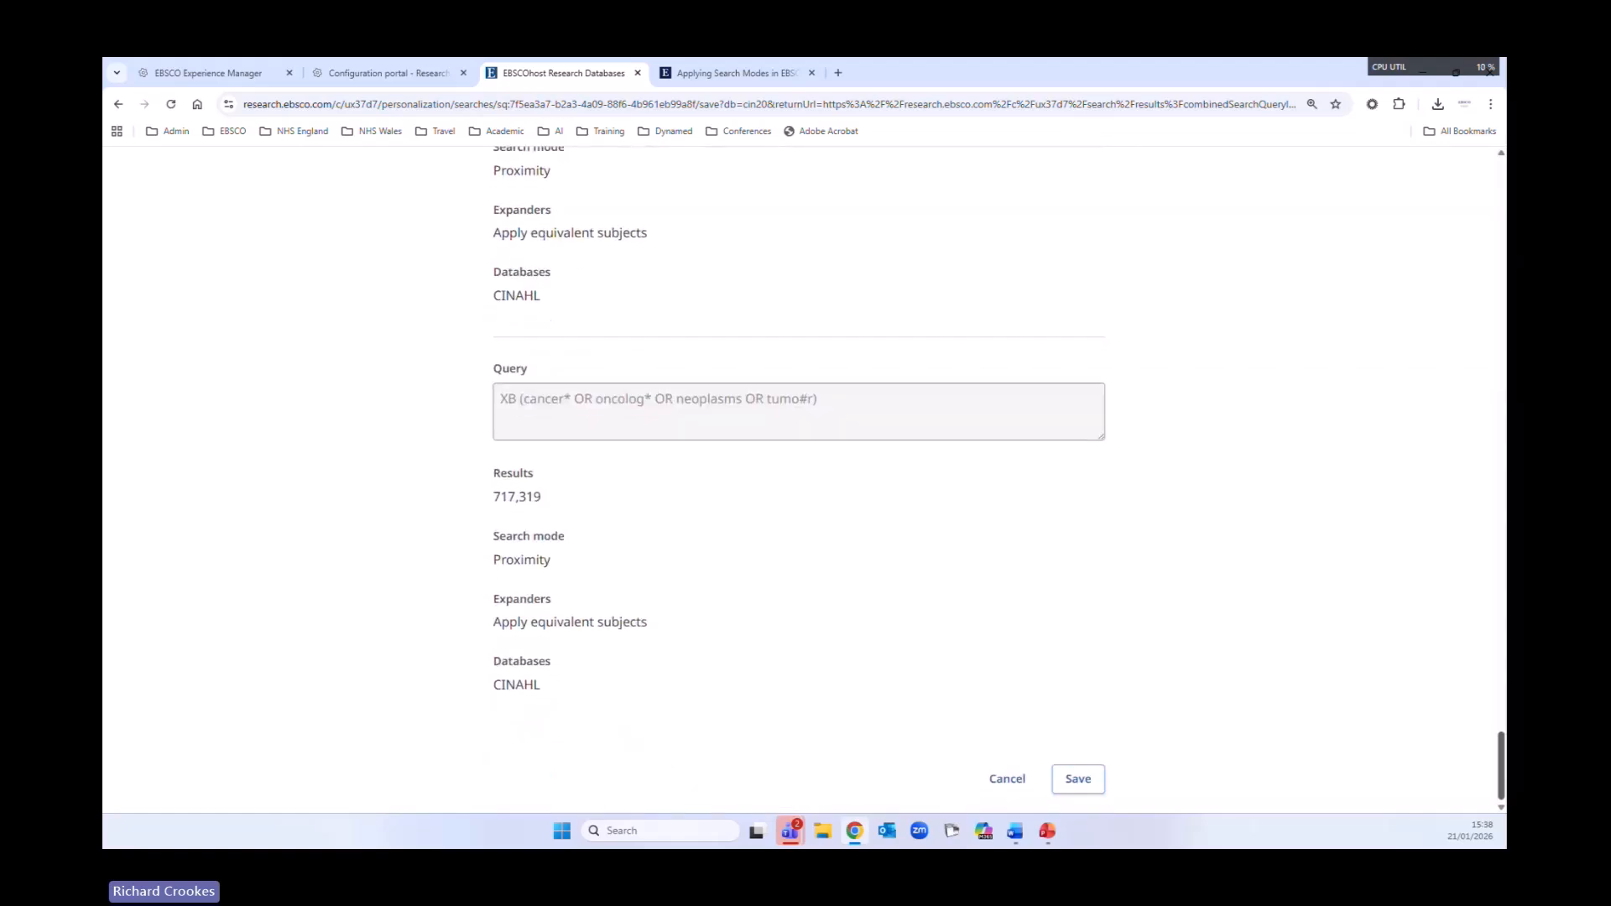
{"action": "left_click", "coordinate": [1082, 781]}
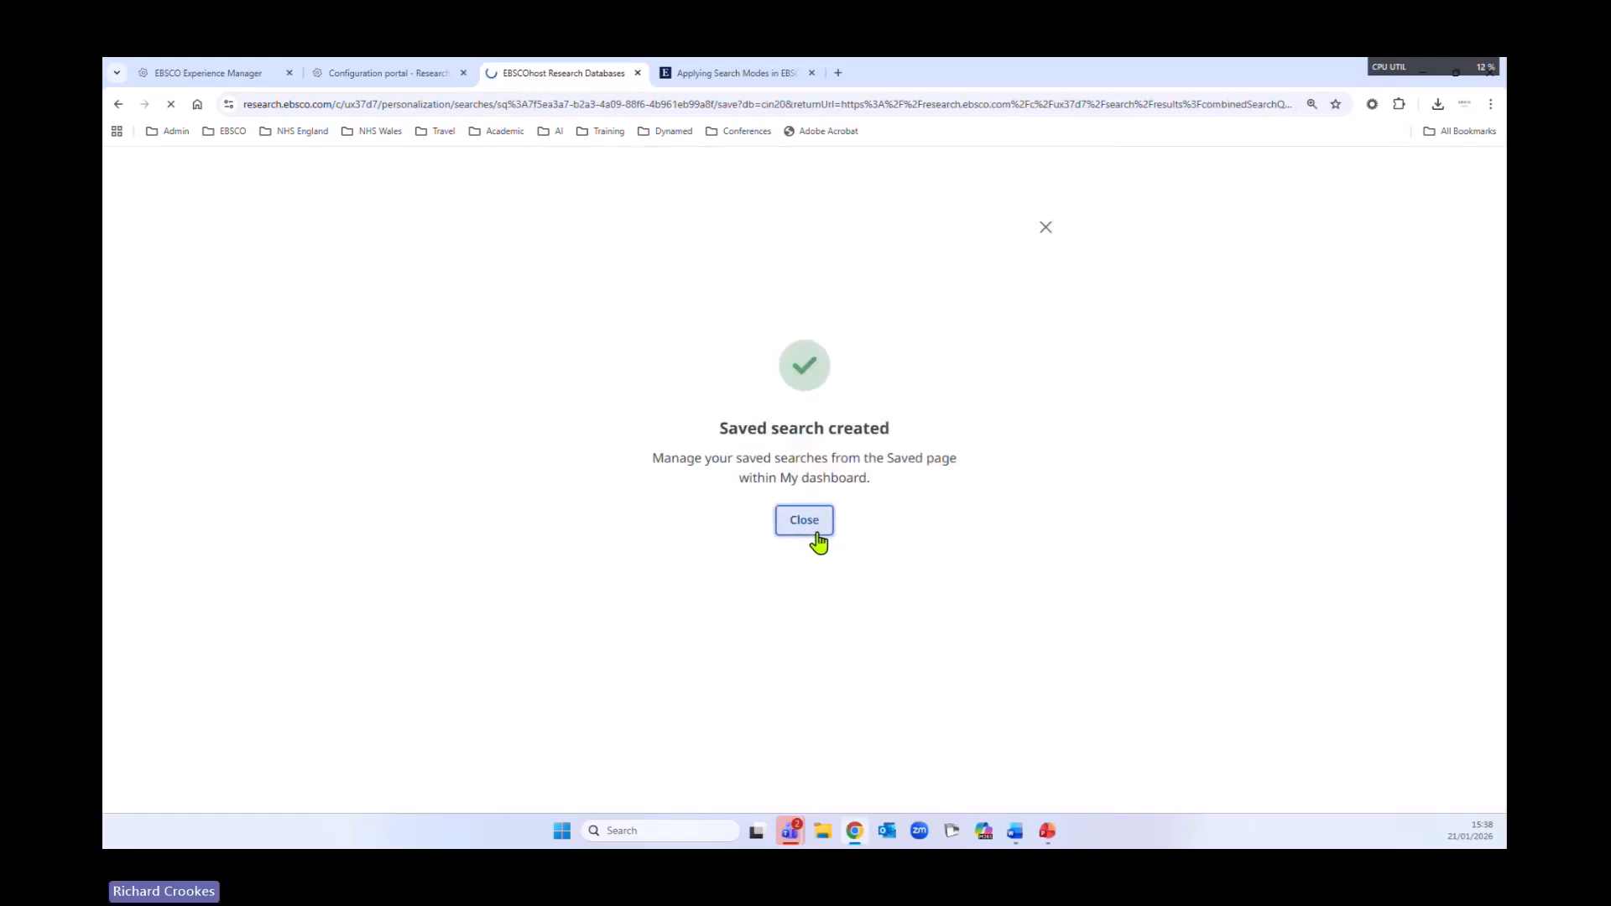
{"action": "left_click", "coordinate": [816, 530]}
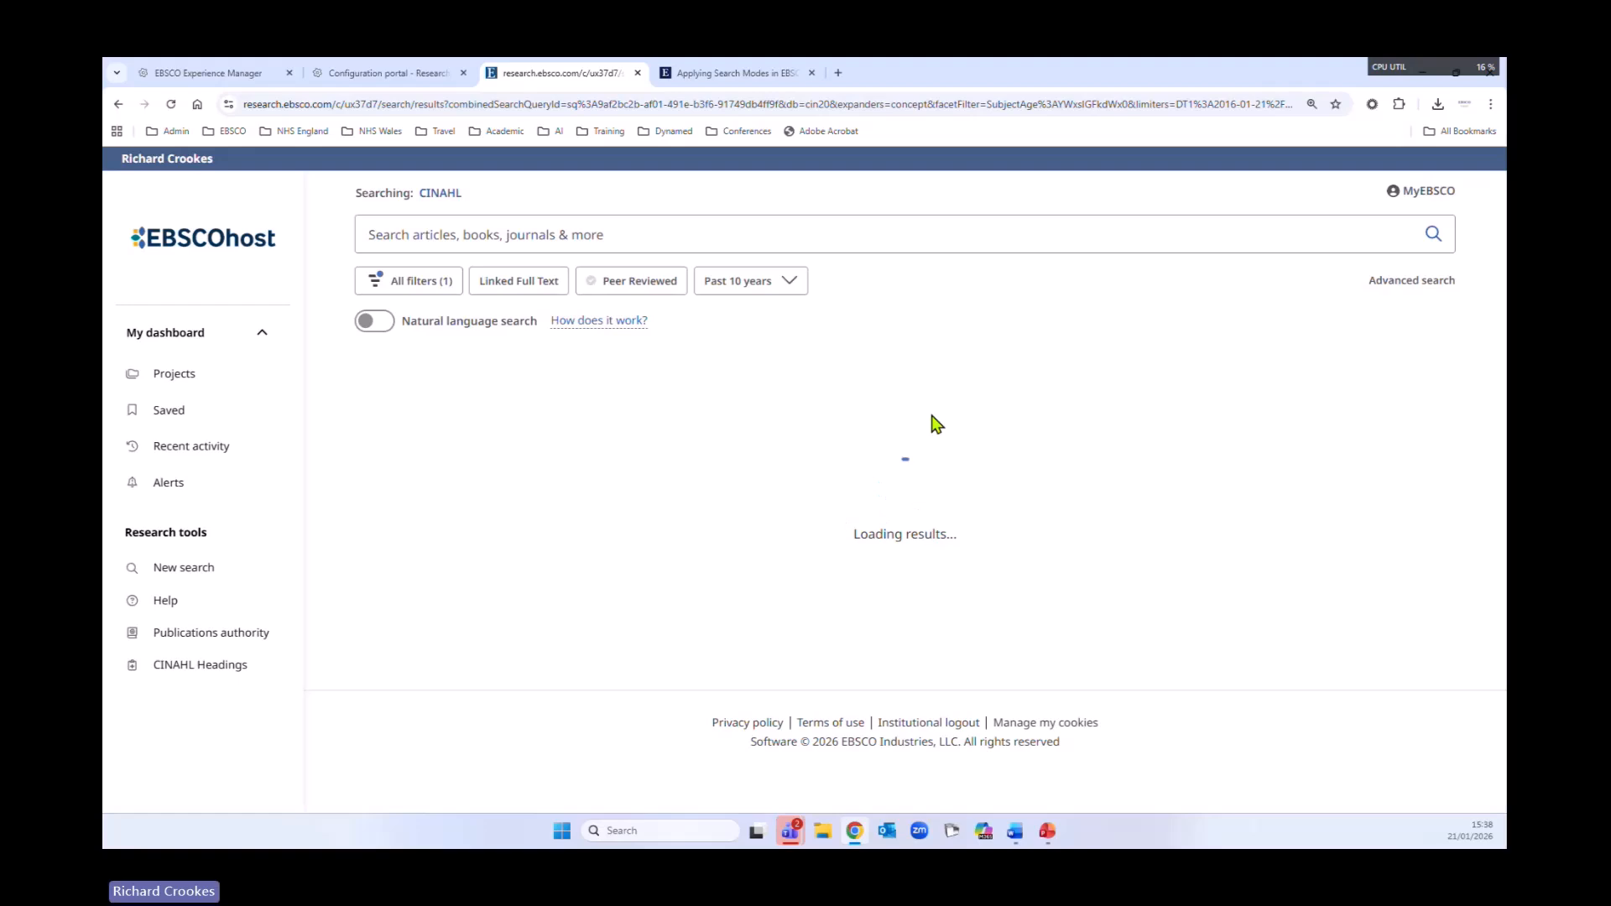
- Check the saved search "Adult Cancer Patients and Meditation" in the dashboard's list of saved searches and go to a new search
{"action": "left_click", "coordinate": [180, 412]}
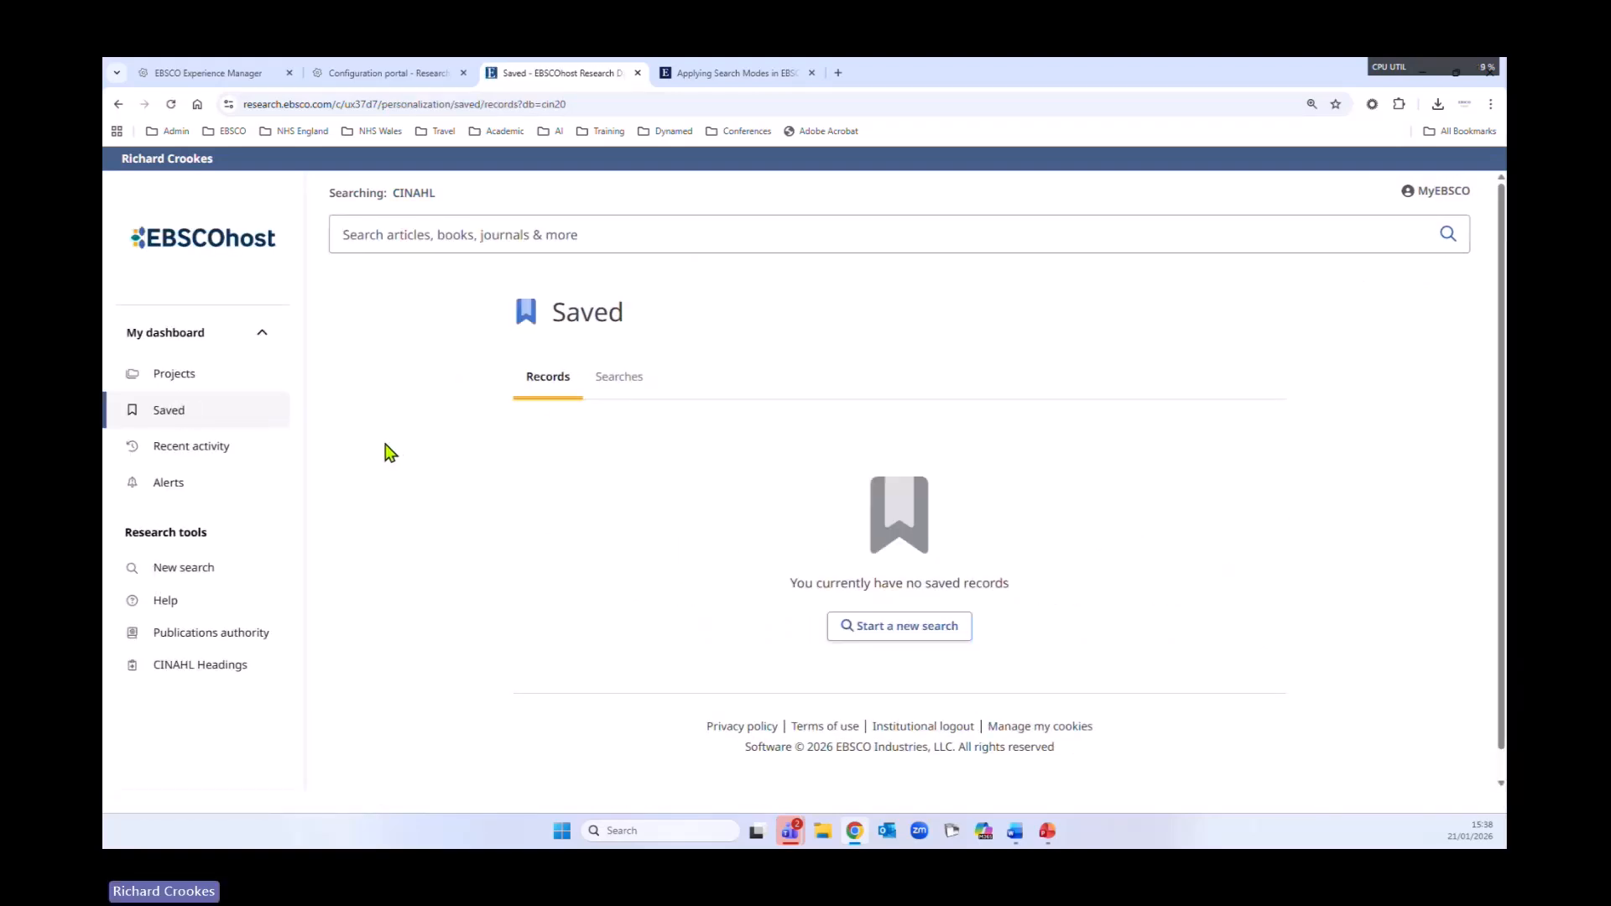
{"action": "left_click", "coordinate": [650, 382]}
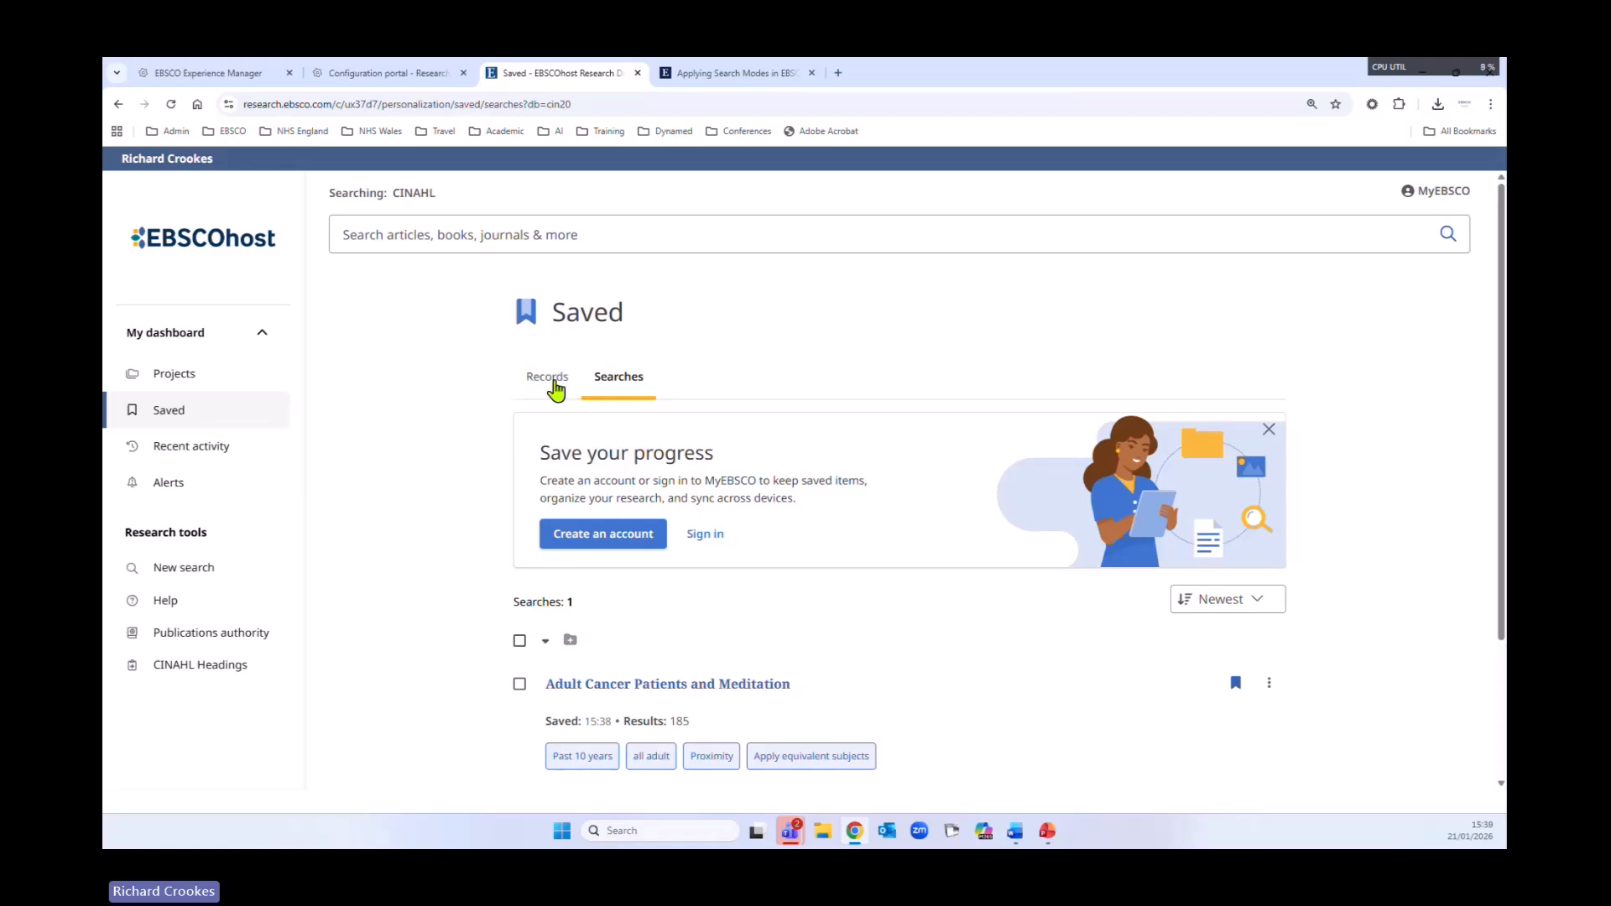
{"action": "scroll", "coordinate": [986, 593], "scroll_direction": "down", "scroll_amount": 3}
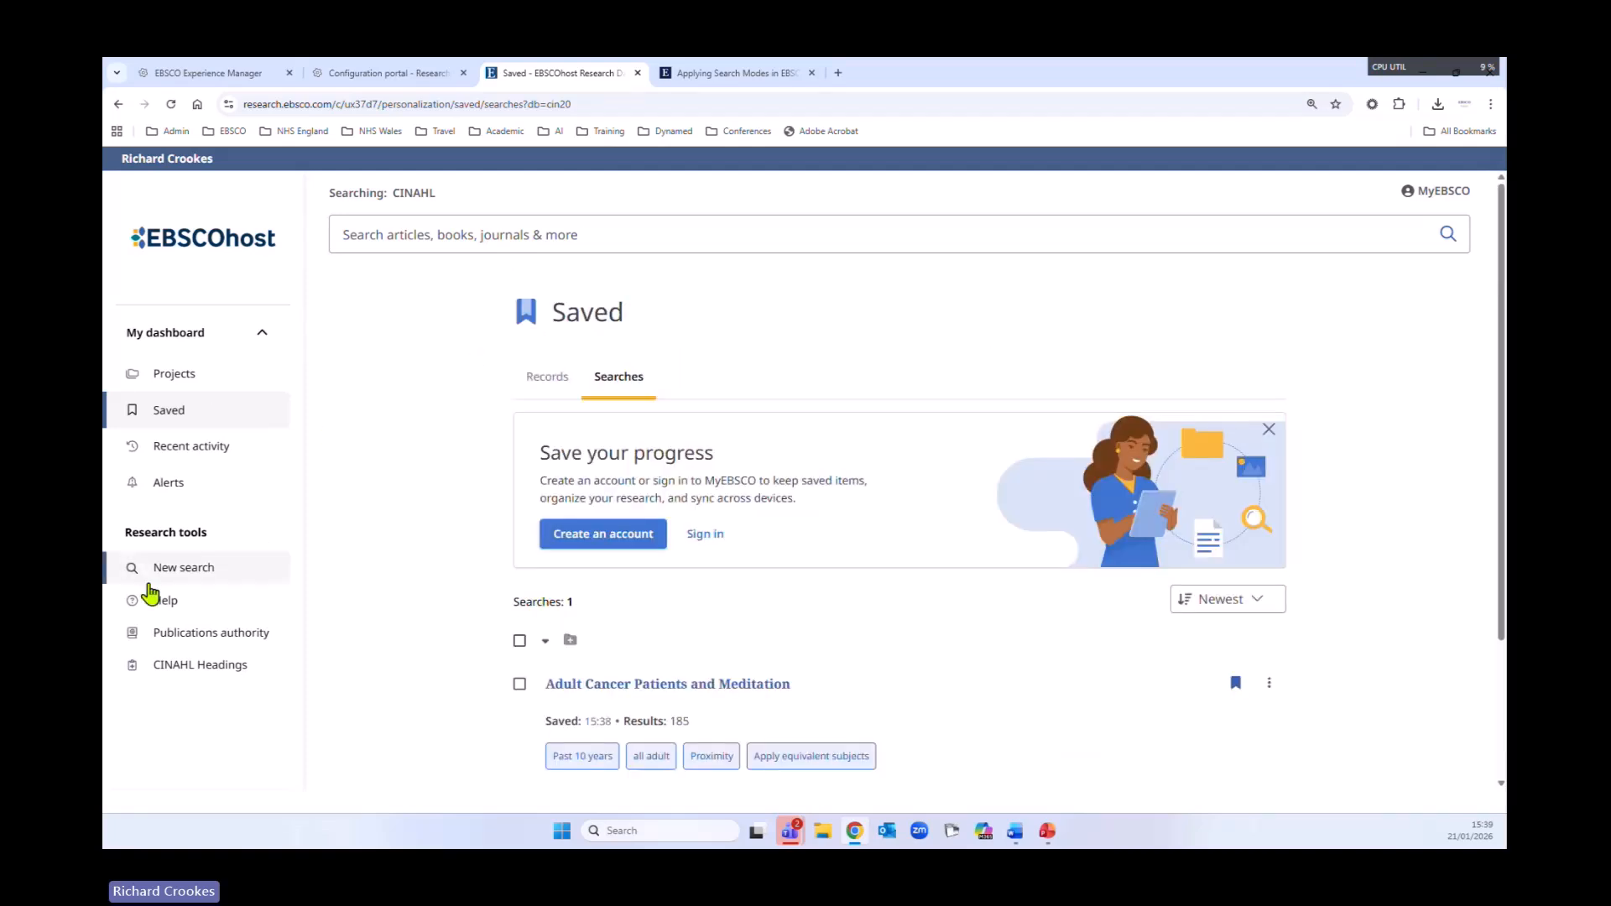
{"action": "left_click", "coordinate": [199, 577]}
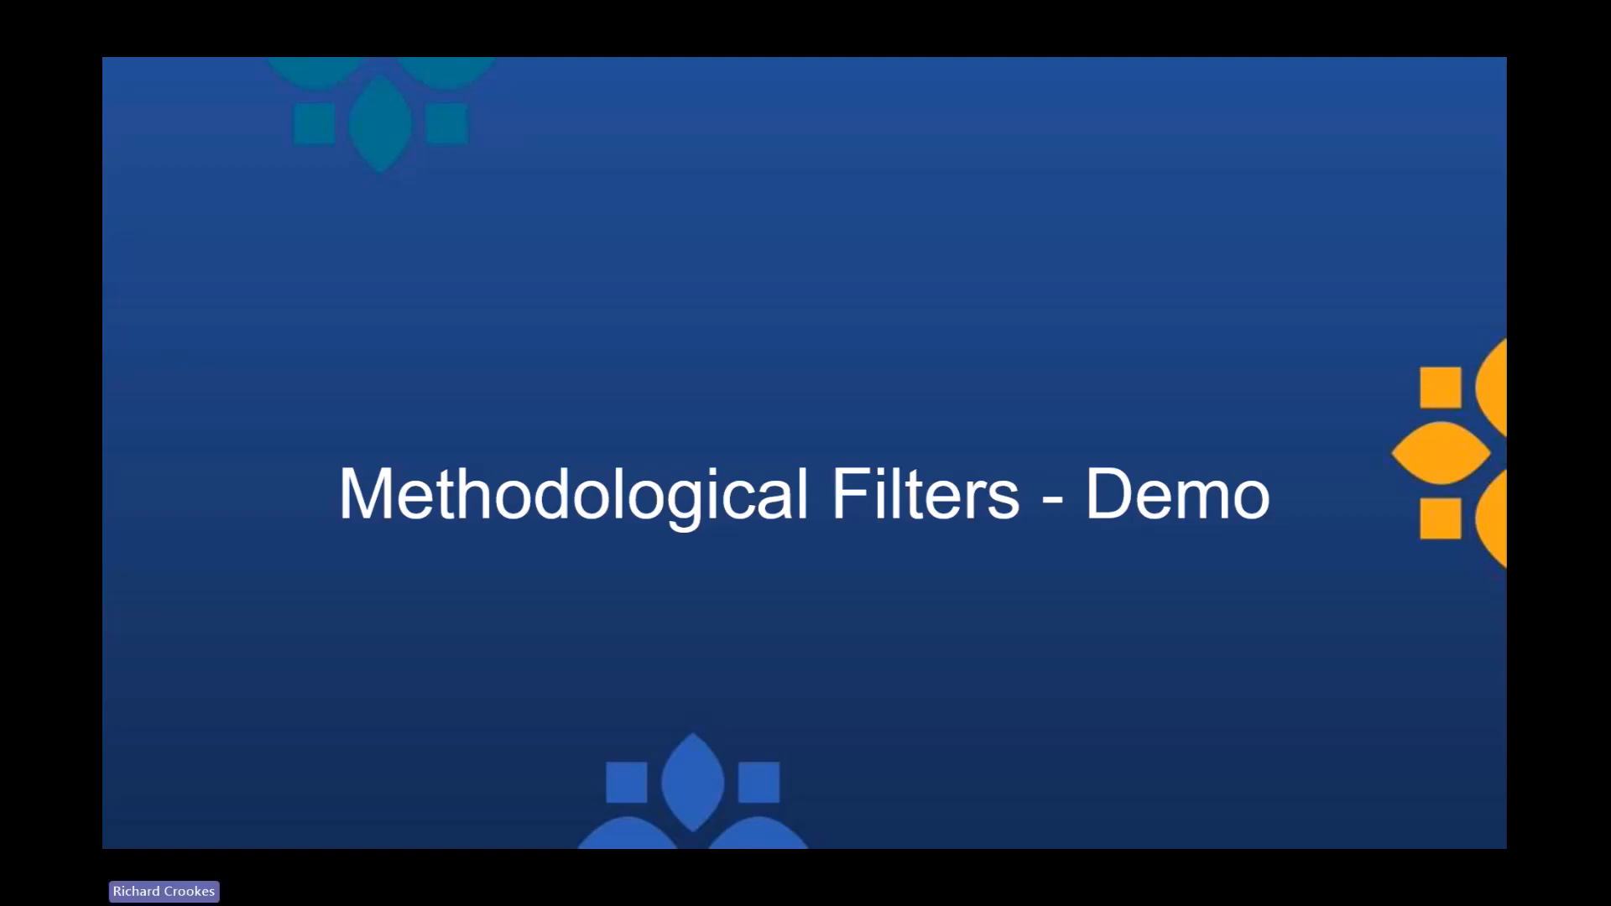
{"action": "key", "text": "Right"}
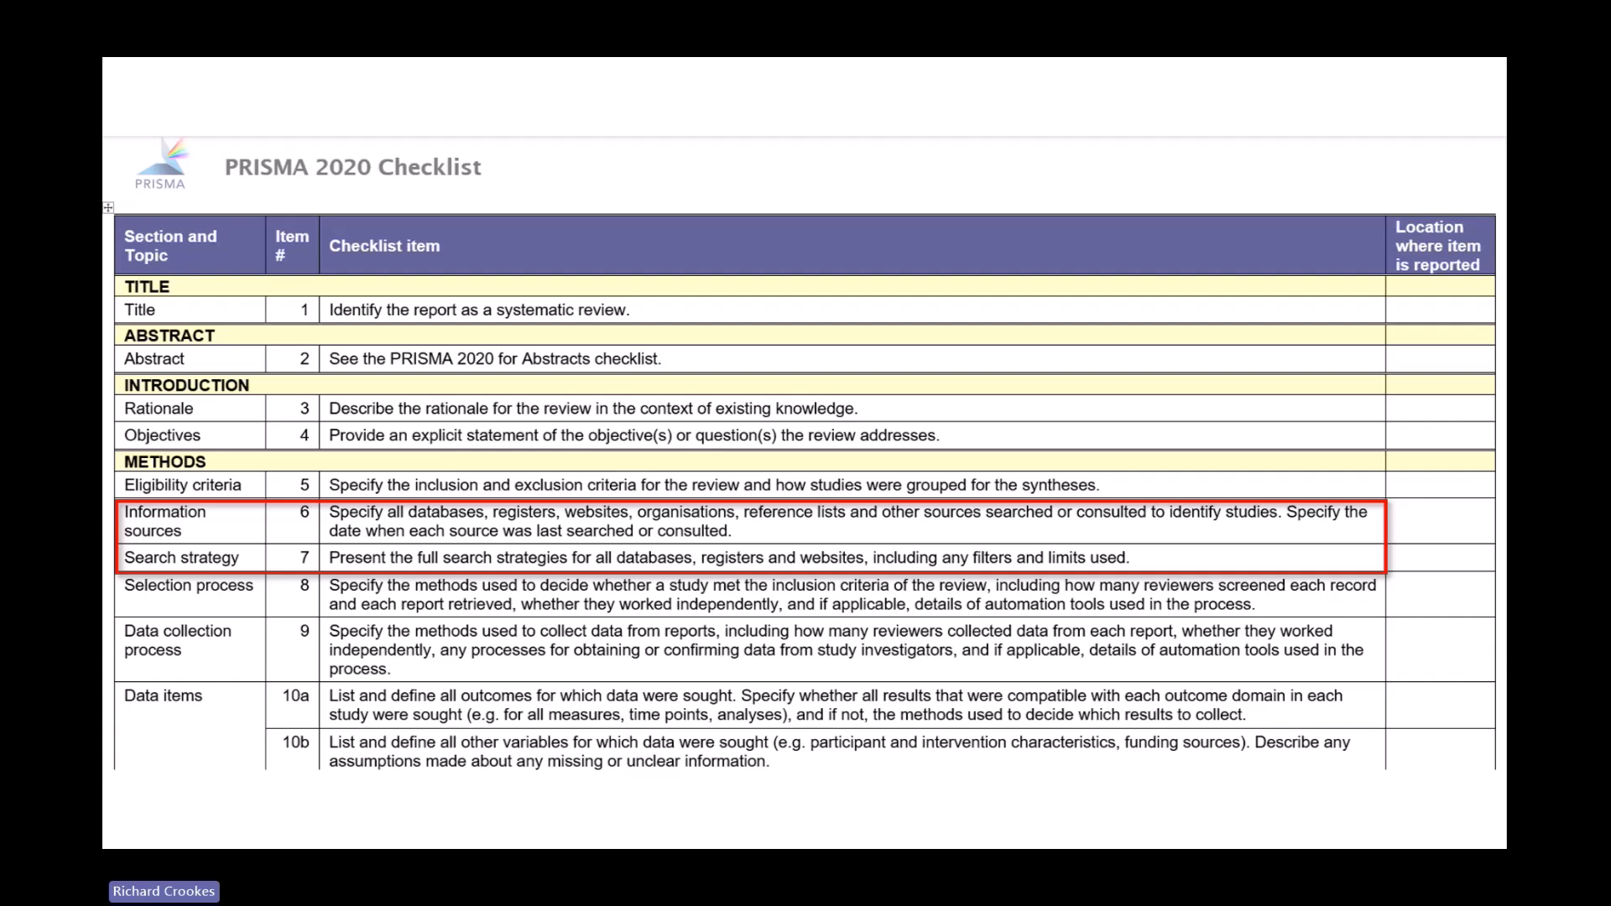
{"action": "key", "text": "Right"}
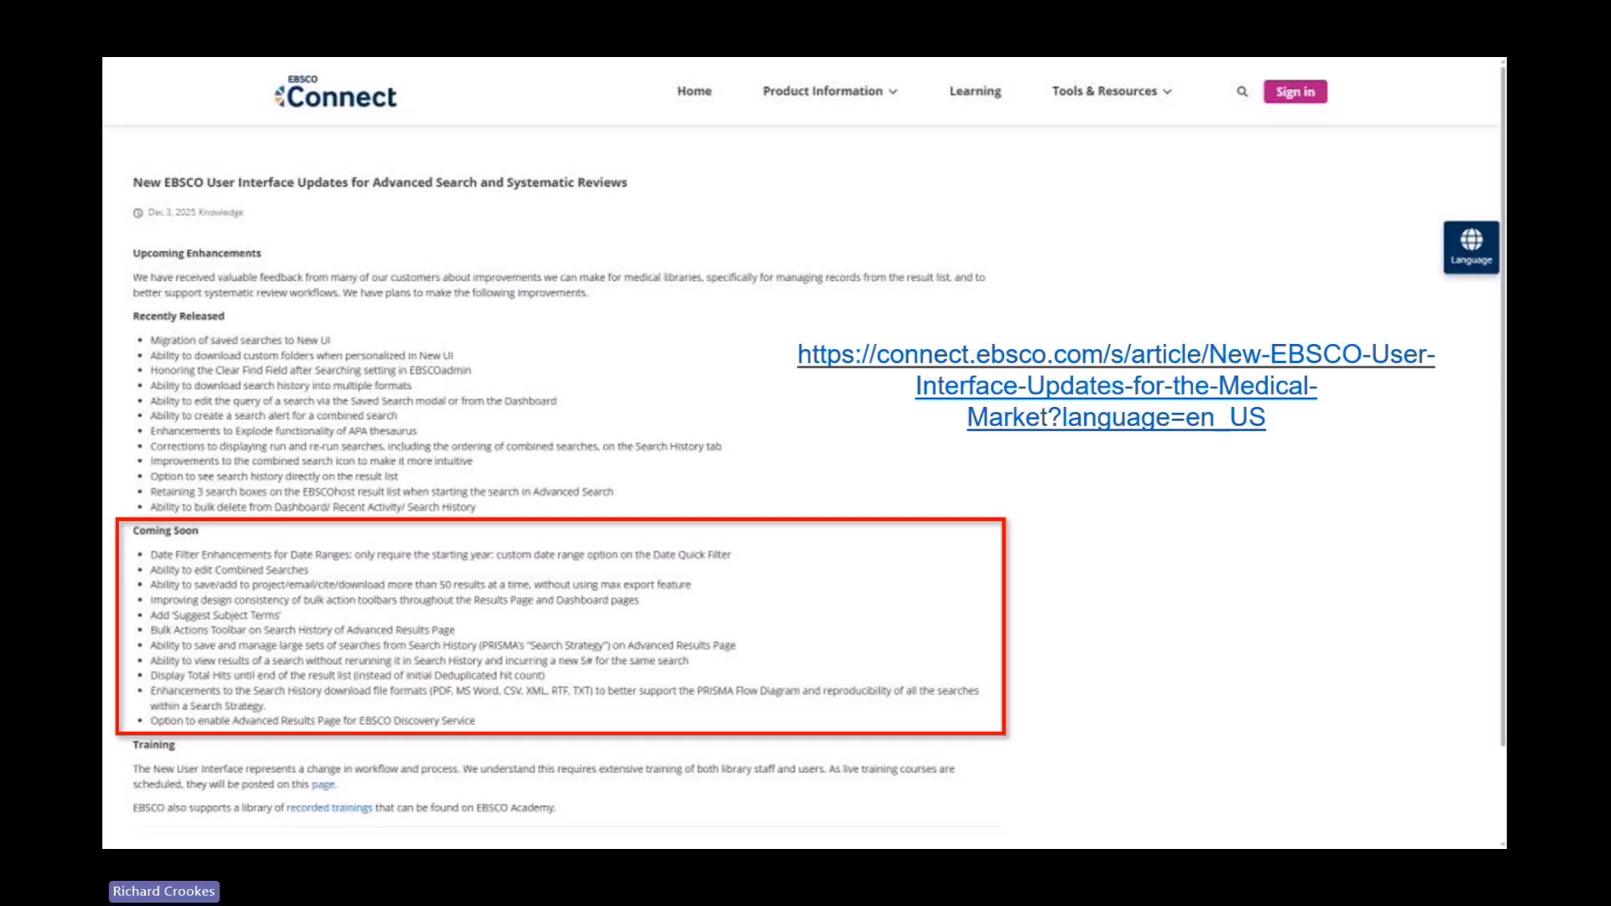
{"action": "key", "text": "Right"}
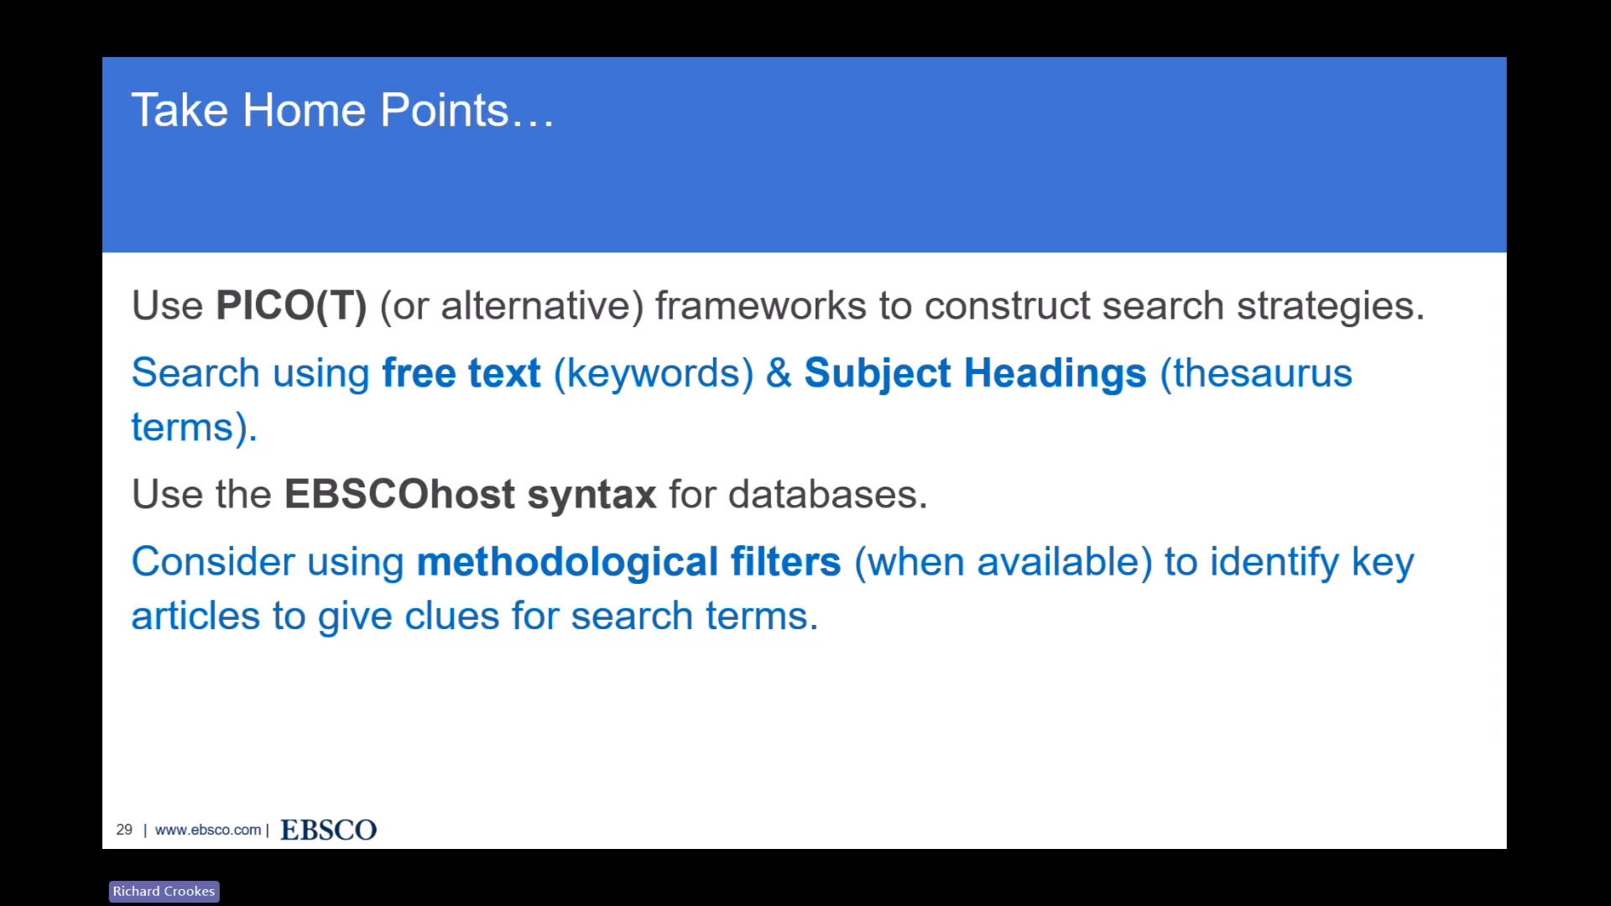